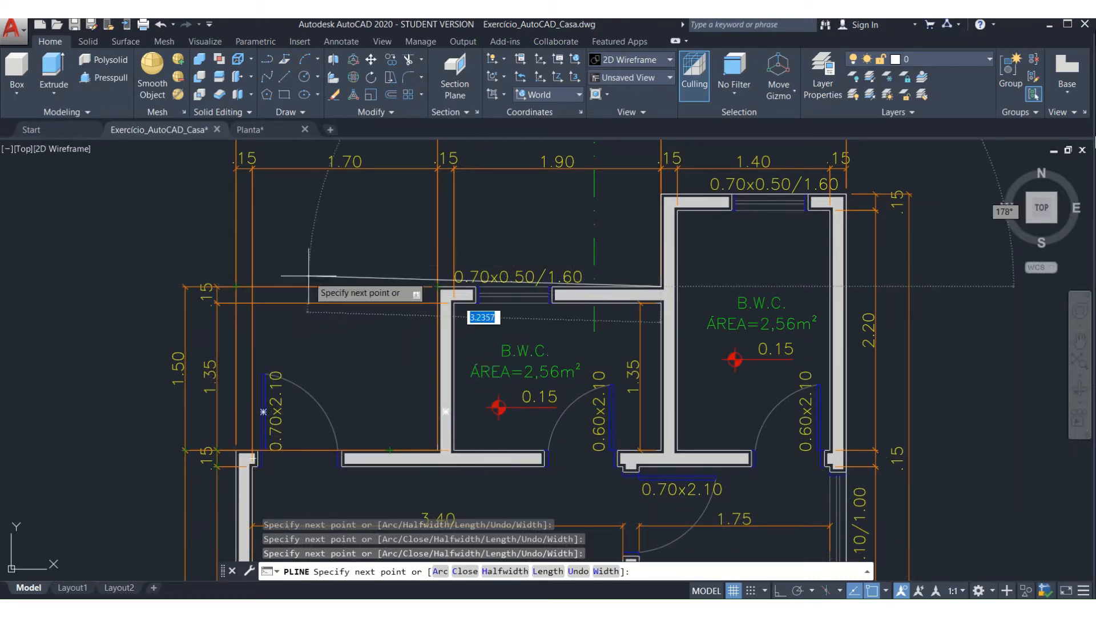
- Finish the polyline tracing the outer wall contour along the floor plan's left and bottom sides to the bottom-right corner, and check the outline
scroll(289, 237, "down", 5)
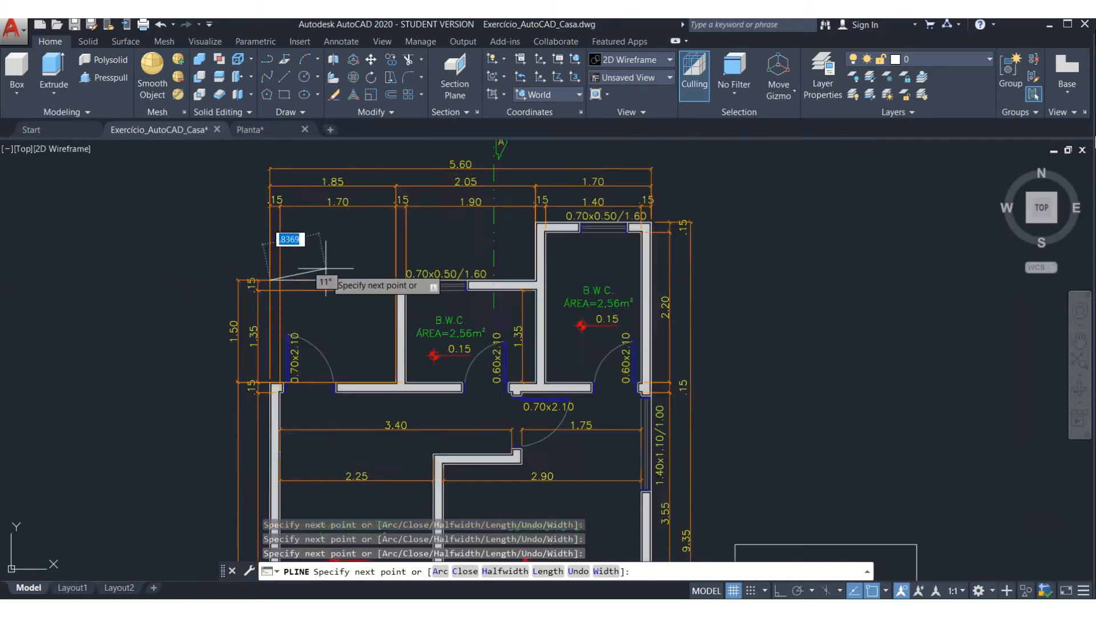
scroll(318, 306, "up", 6)
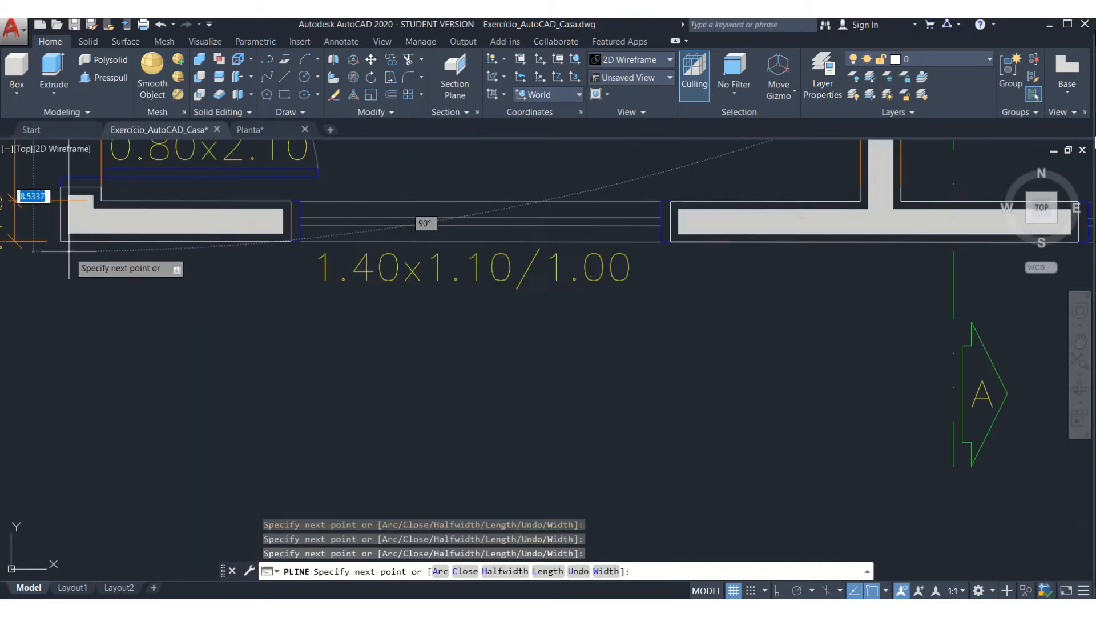
scroll(116, 363, "down", 4)
scroll(474, 340, "up", 5)
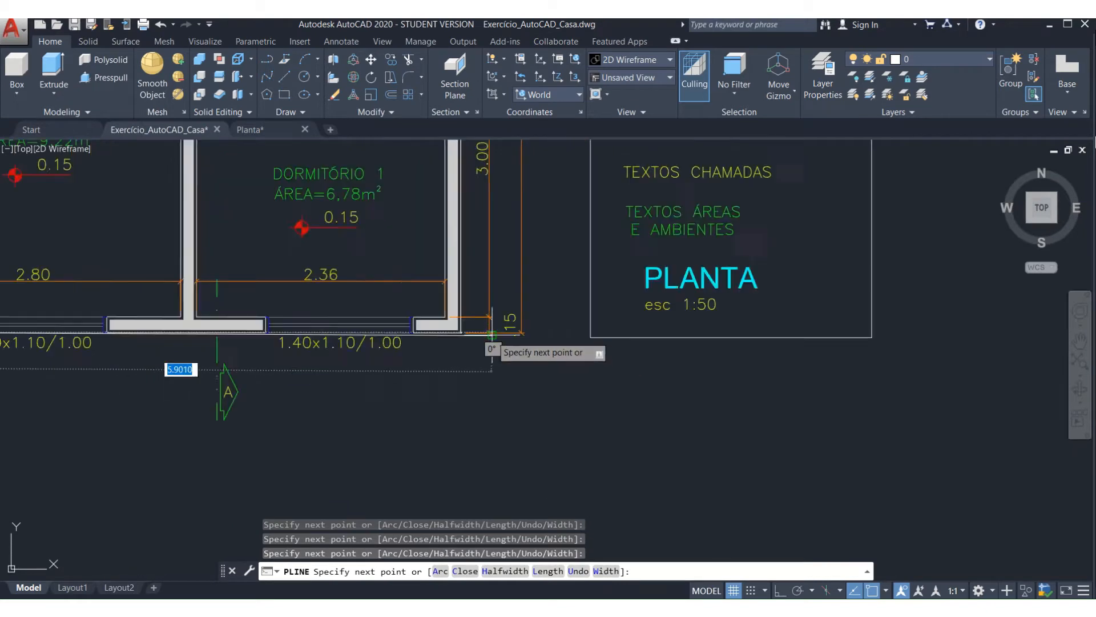
key("Escape")
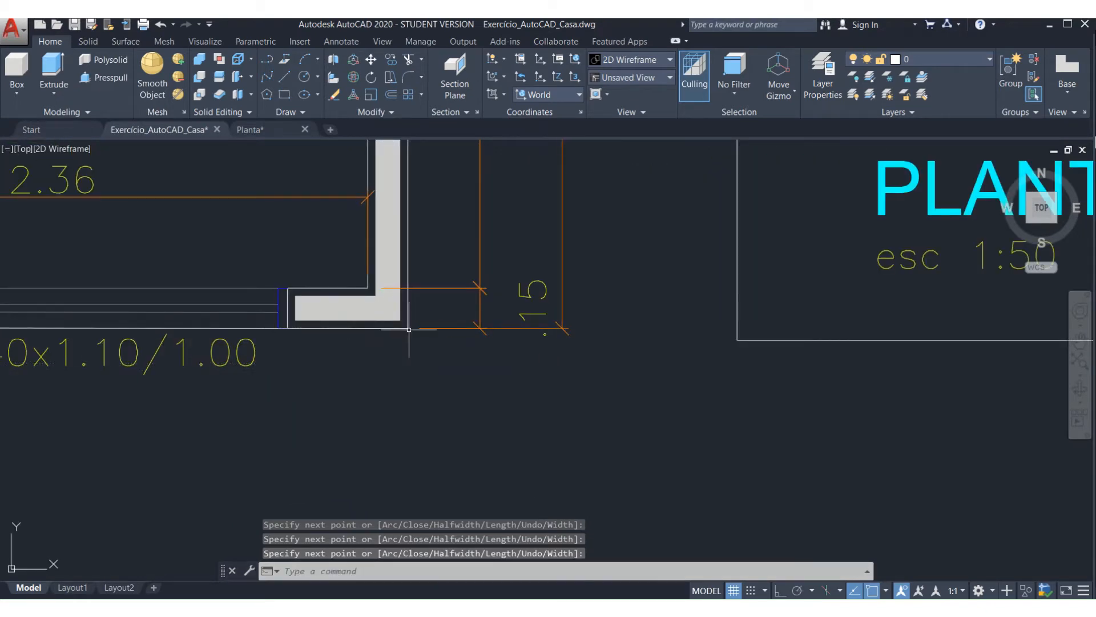
scroll(568, 397, "down", 7)
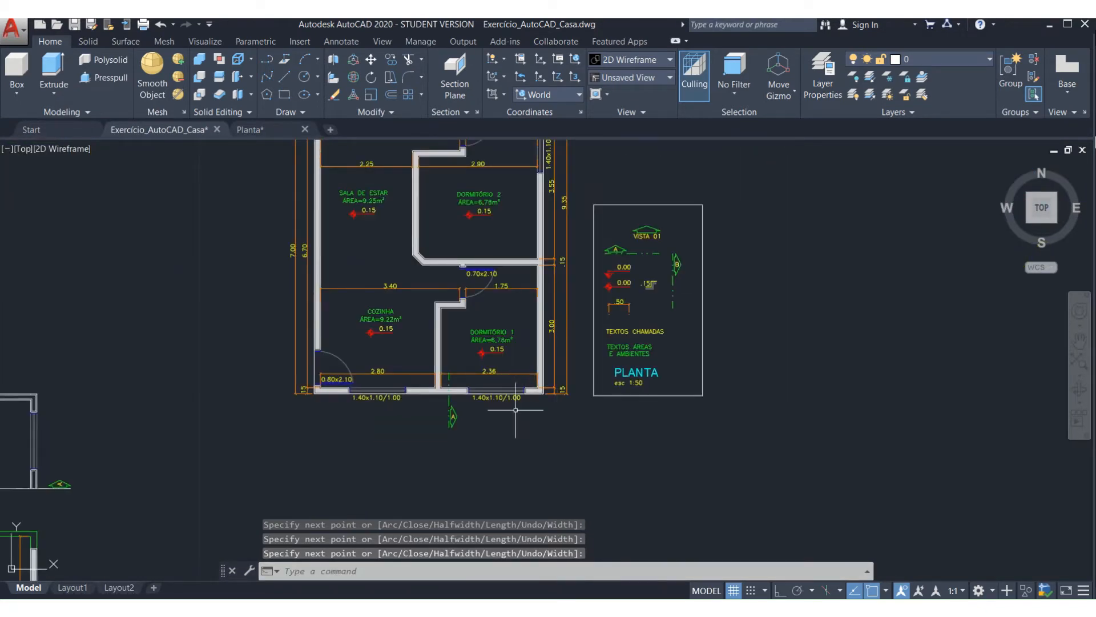
scroll(511, 416, "up", 7)
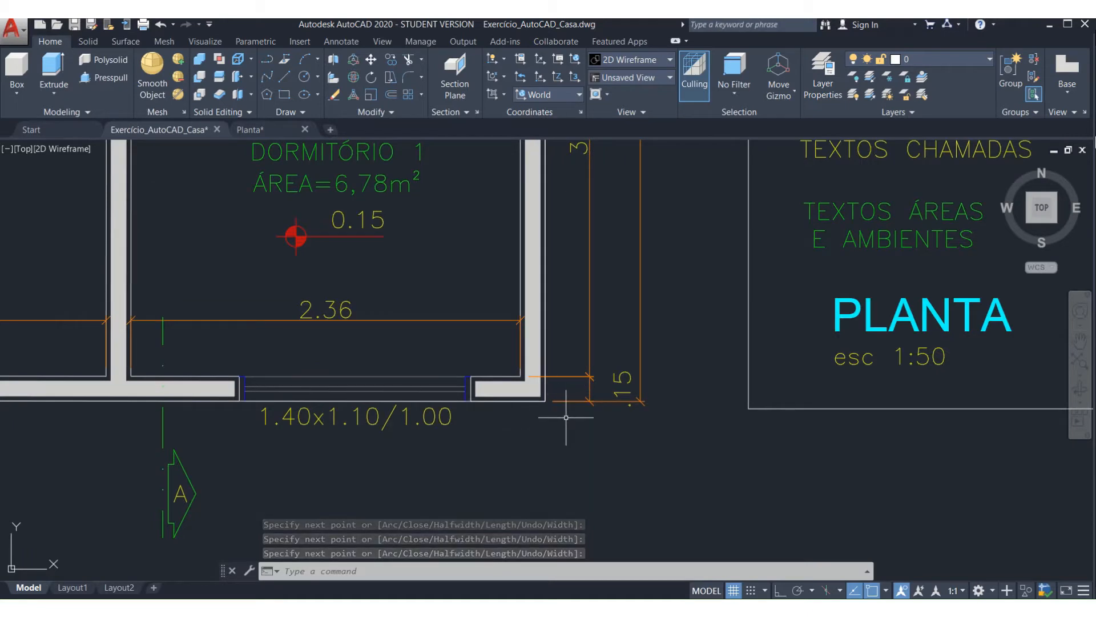
scroll(568, 416, "down", 7)
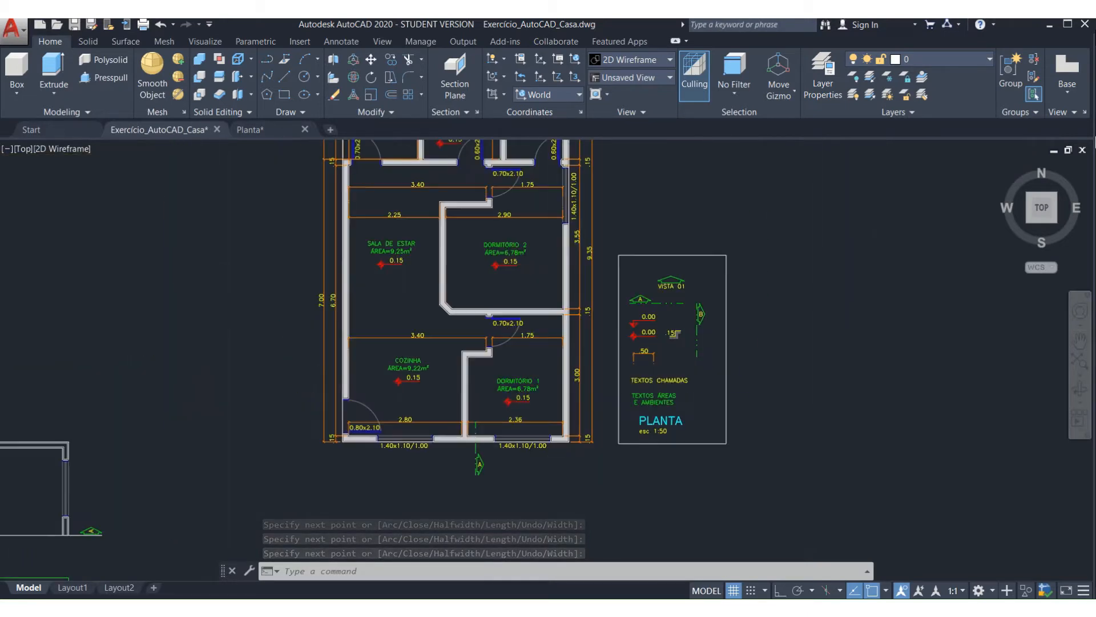
left_click(563, 444)
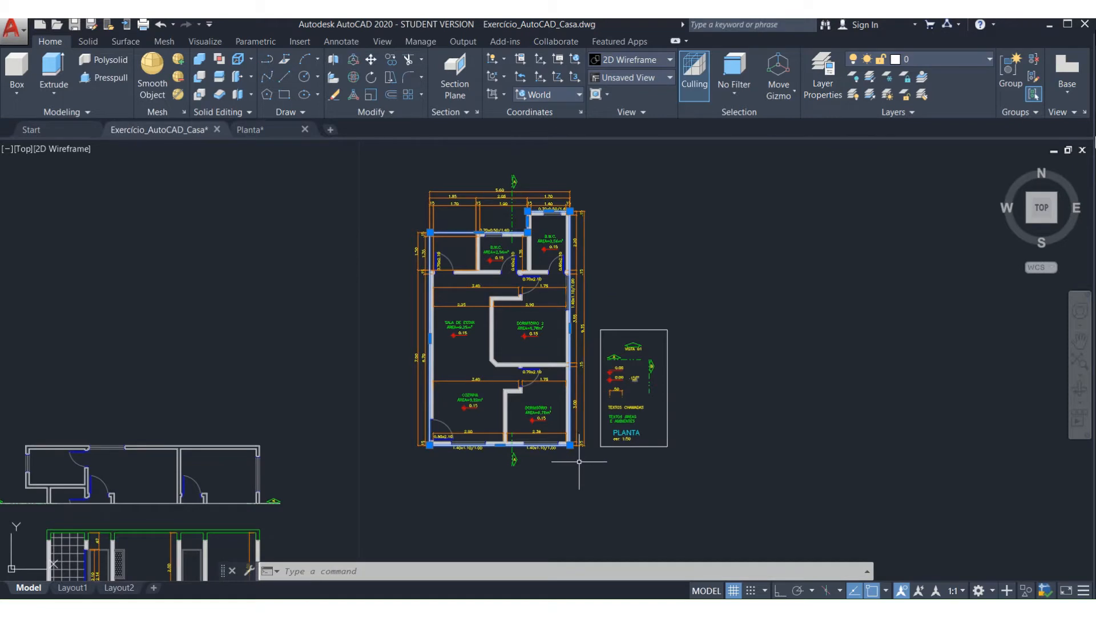
key("Escape")
- Copy the floor plan's outer wall outline 12 units horizontally to the right with Ortho on
type("co")
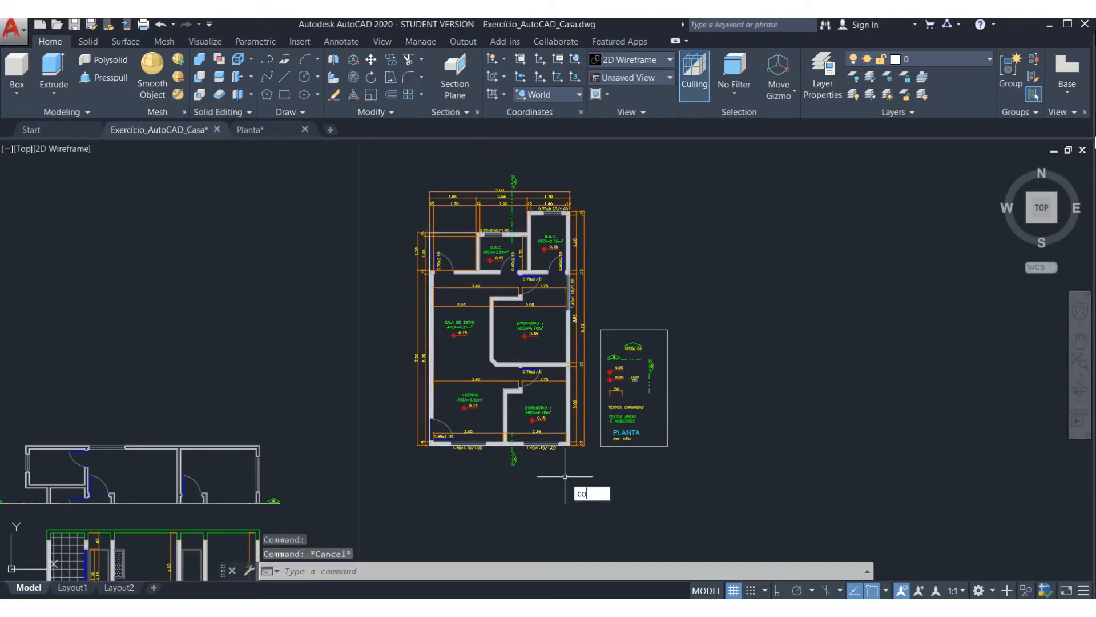
key("Return")
scroll(566, 475, "up", 2)
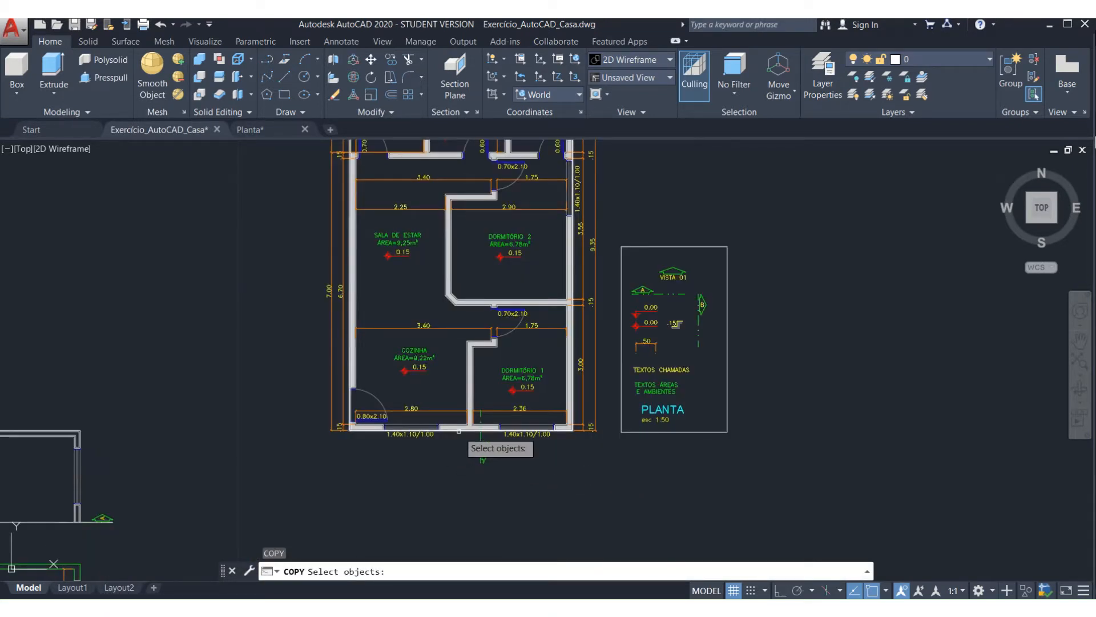
scroll(458, 431, "down", 2)
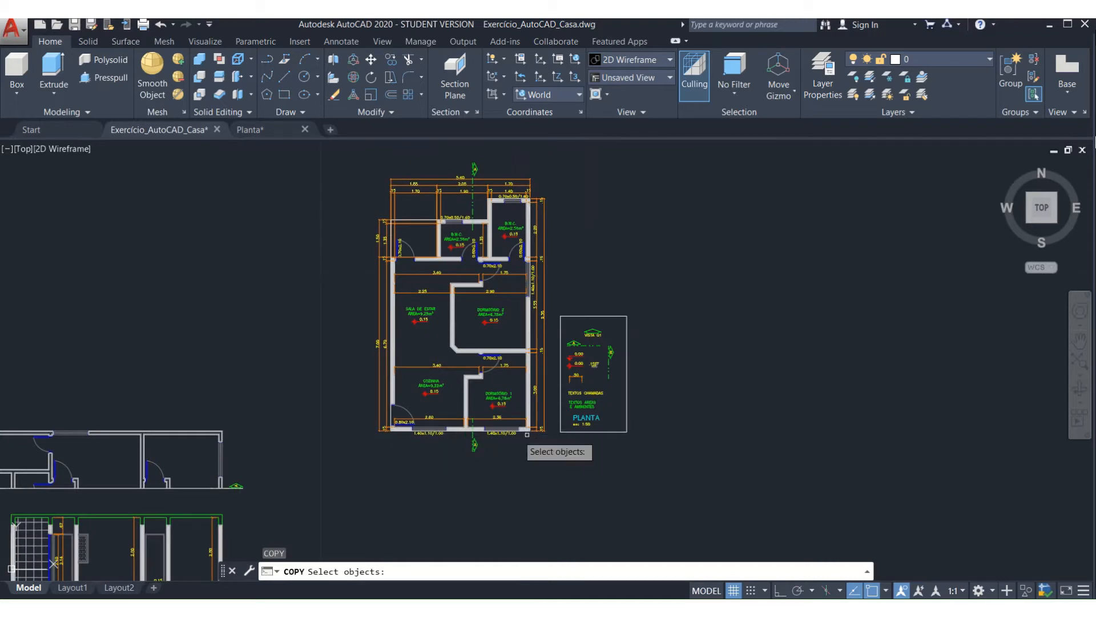
scroll(519, 434, "up", 2)
scroll(586, 437, "down", 2)
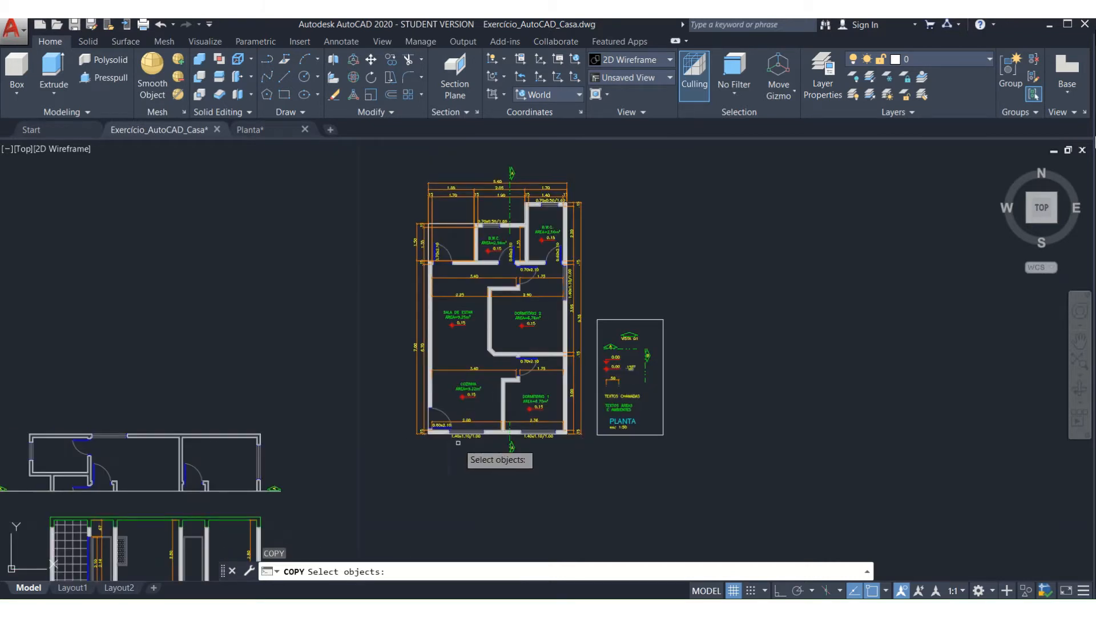
left_click(495, 436)
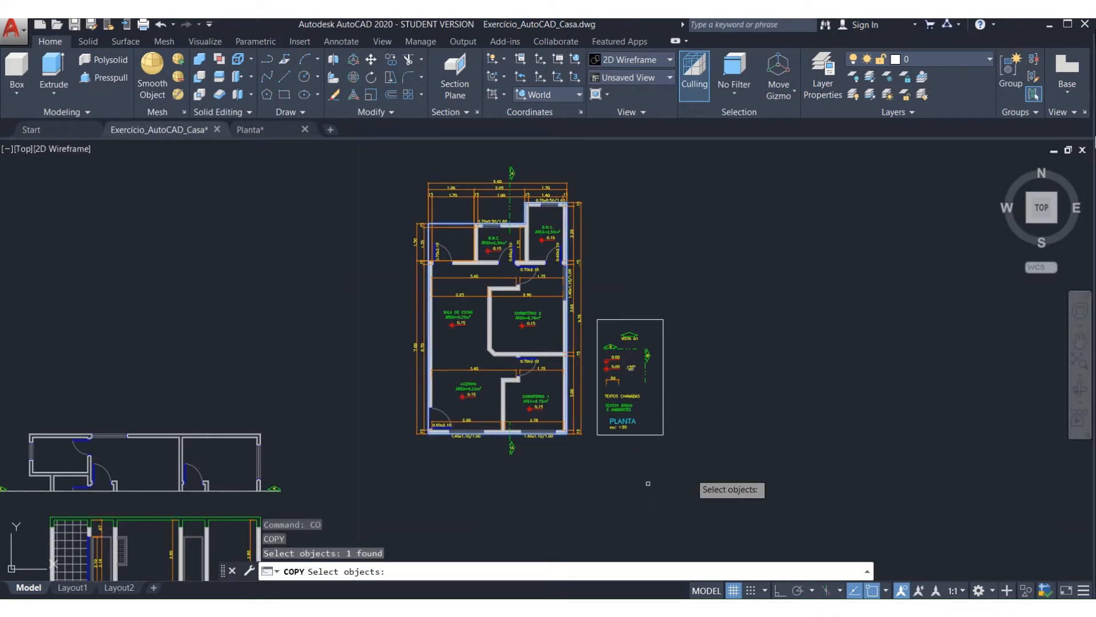
key("Return")
left_click(489, 499)
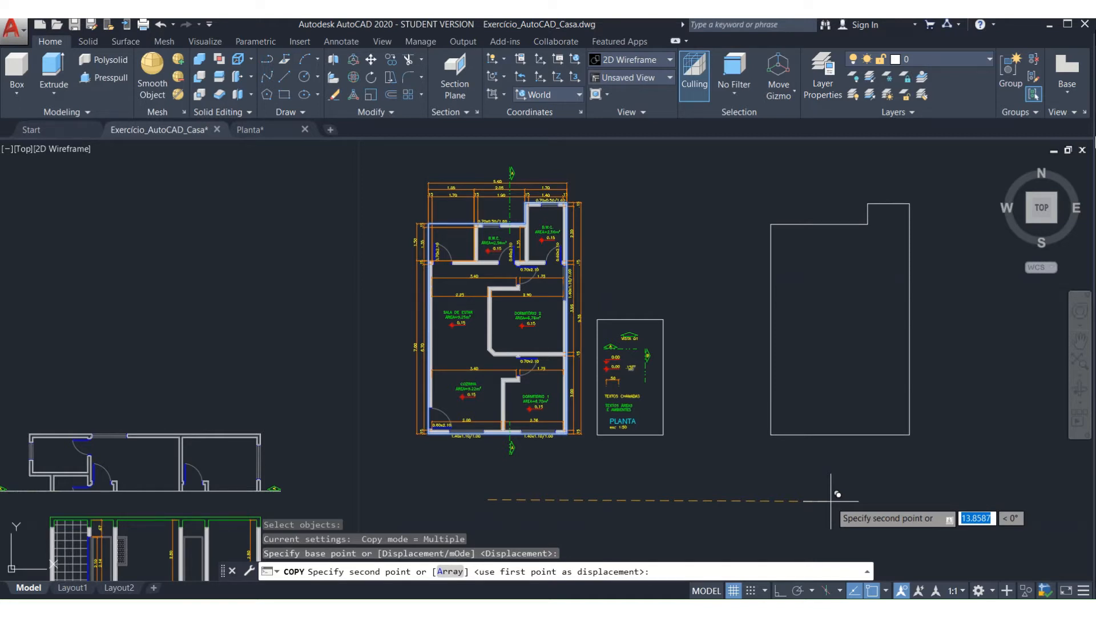
key("F8")
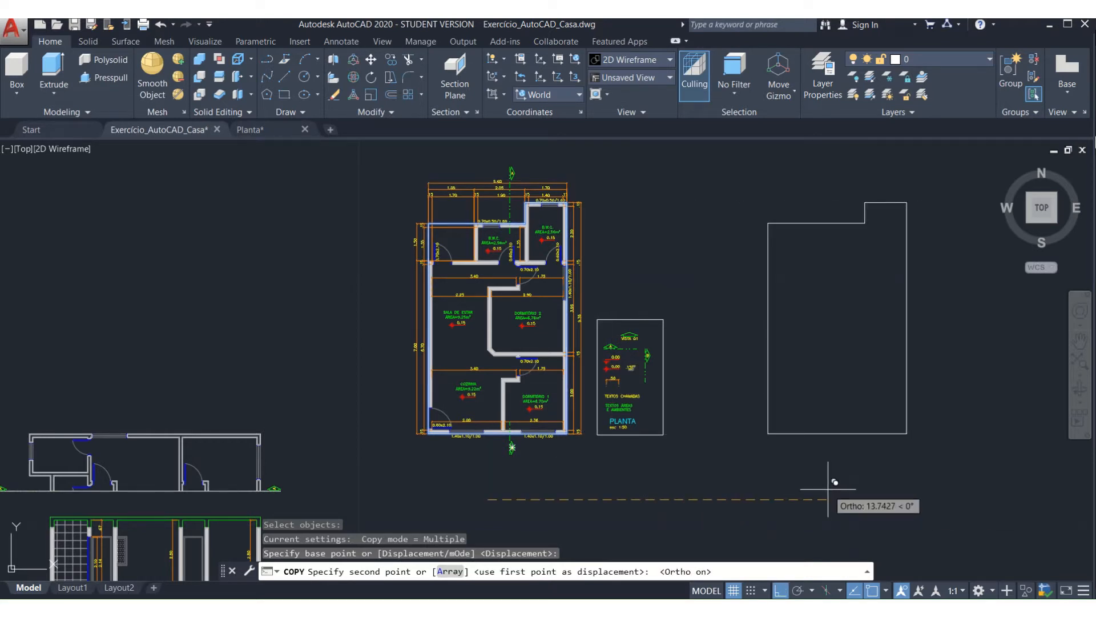
key("F8")
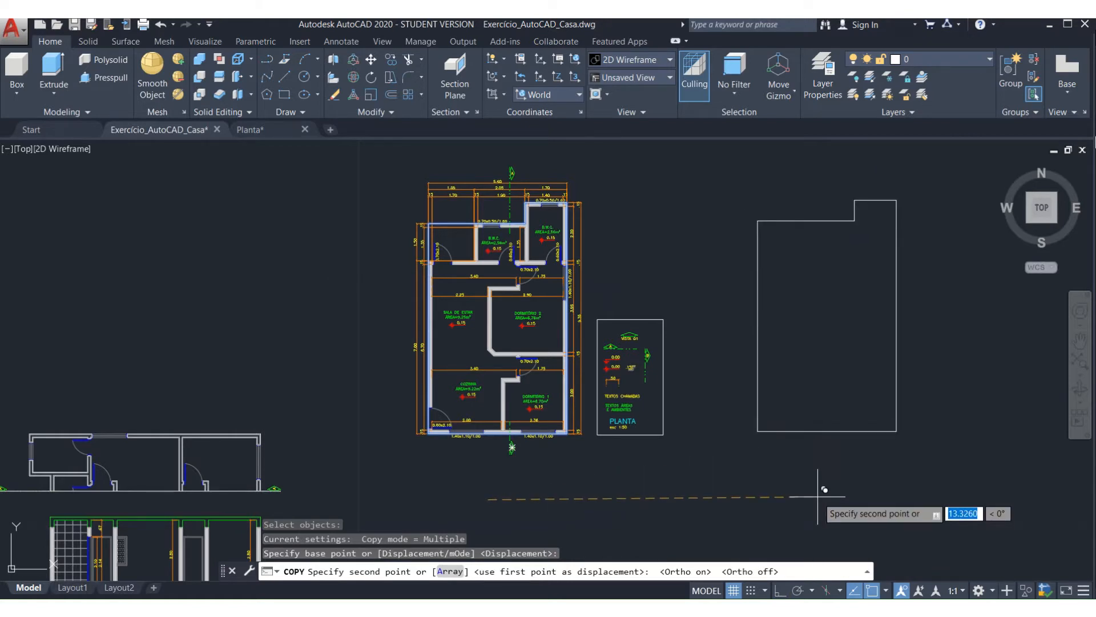
key("F8")
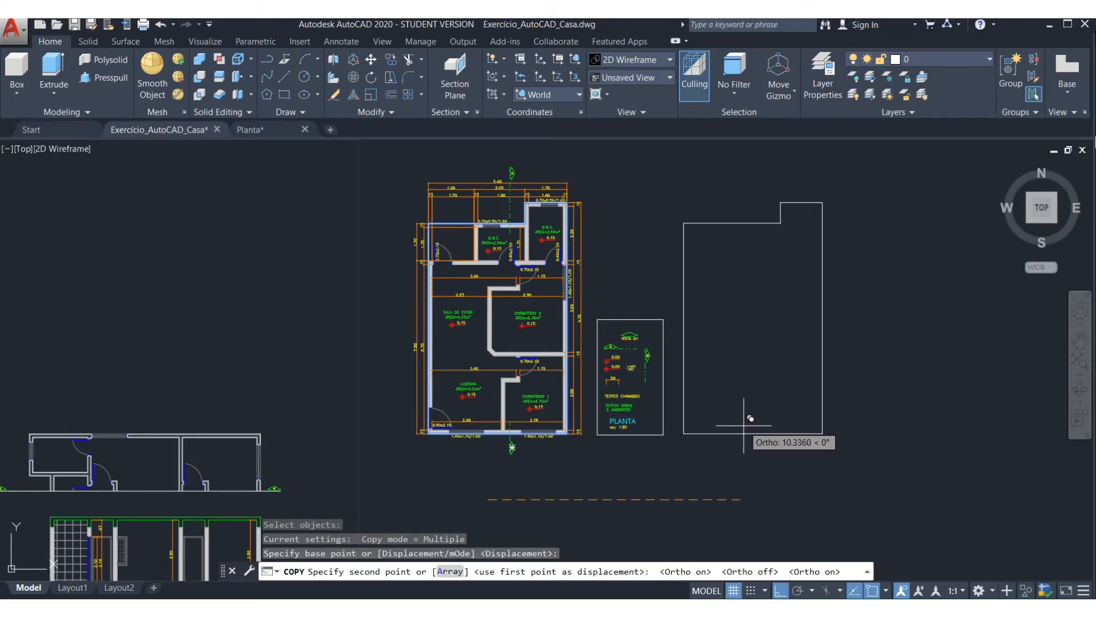
type("12")
key("Return")
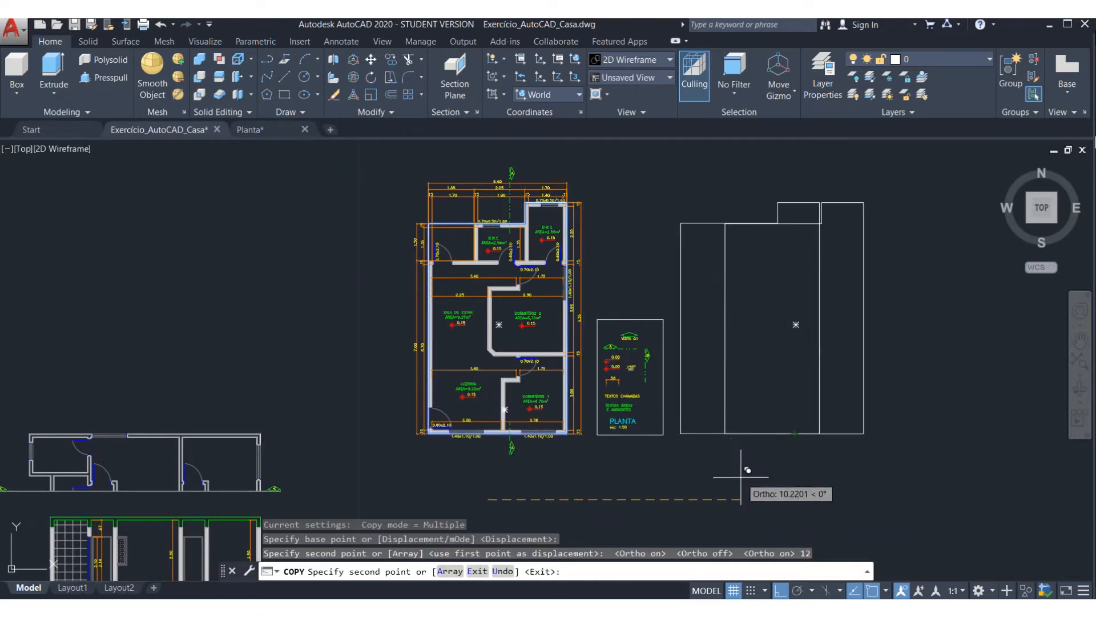
key("Escape")
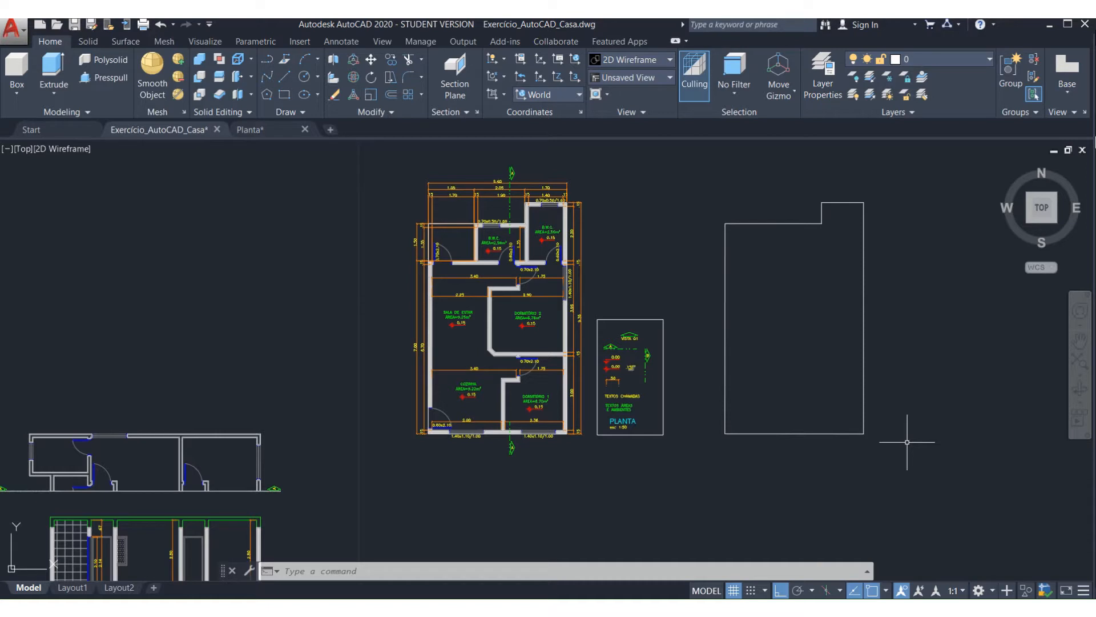
- Offset the copied outline outward by 0.6
type("o")
key("Return")
type(".6")
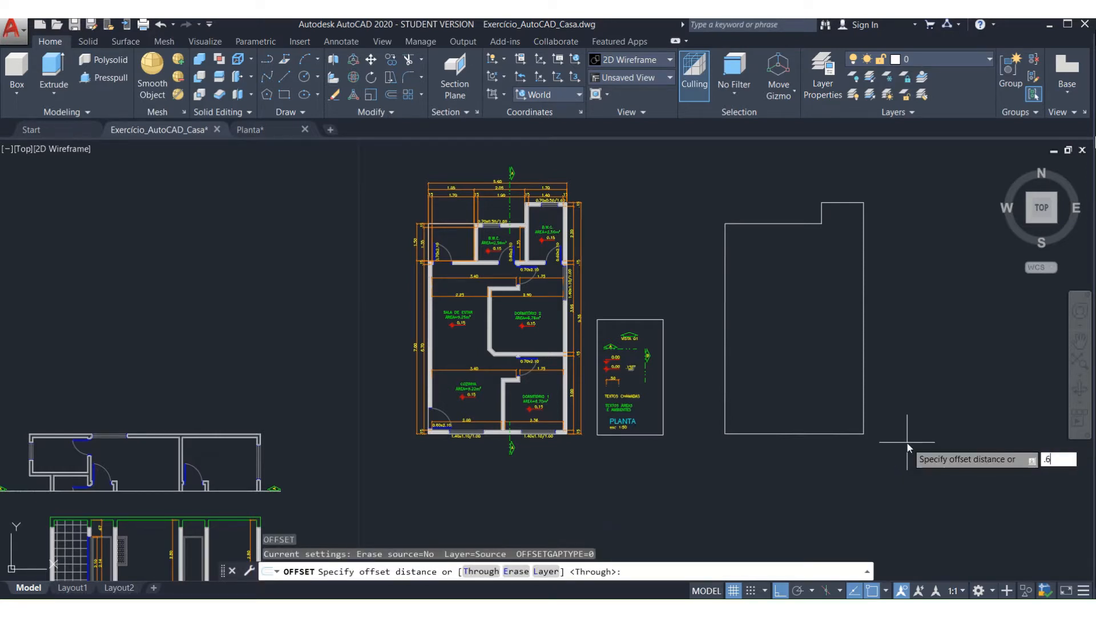
key("Return")
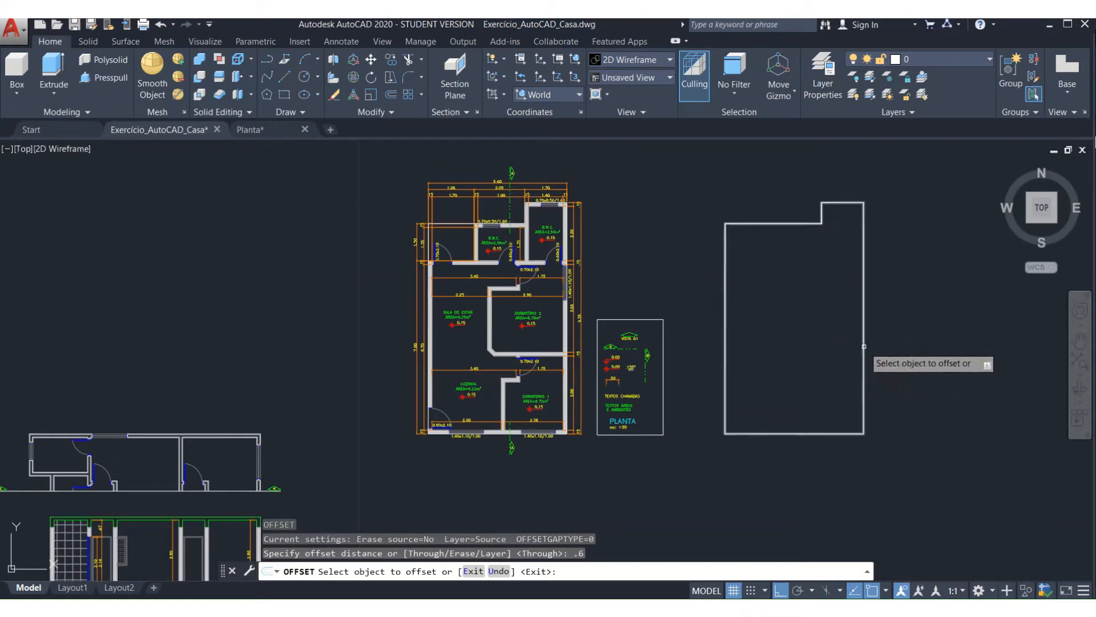
left_click(864, 346)
left_click(961, 354)
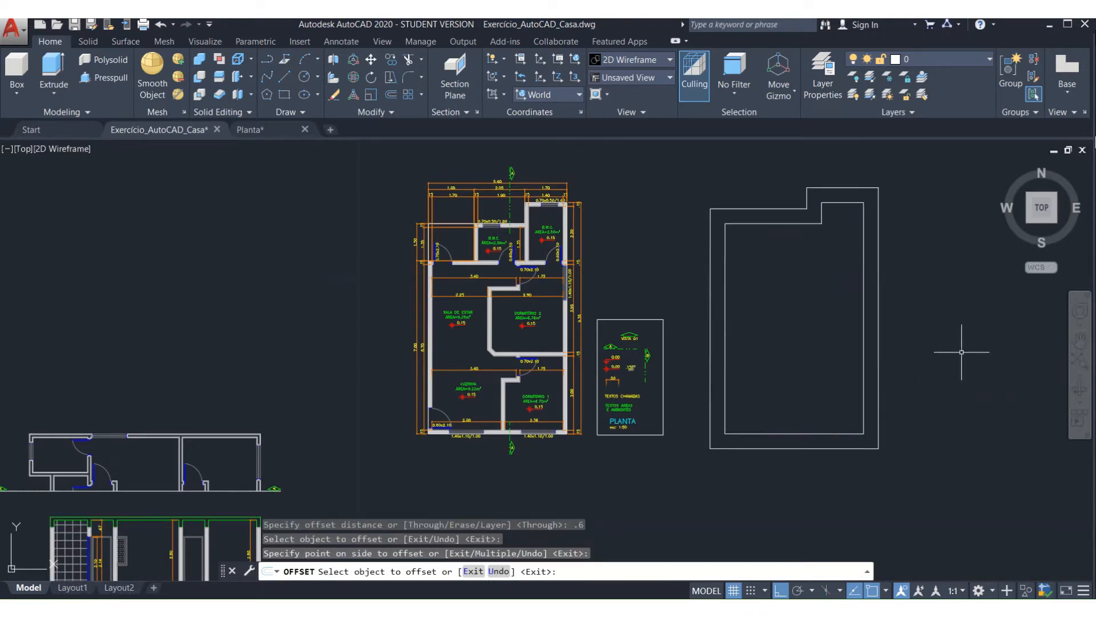
key("Return")
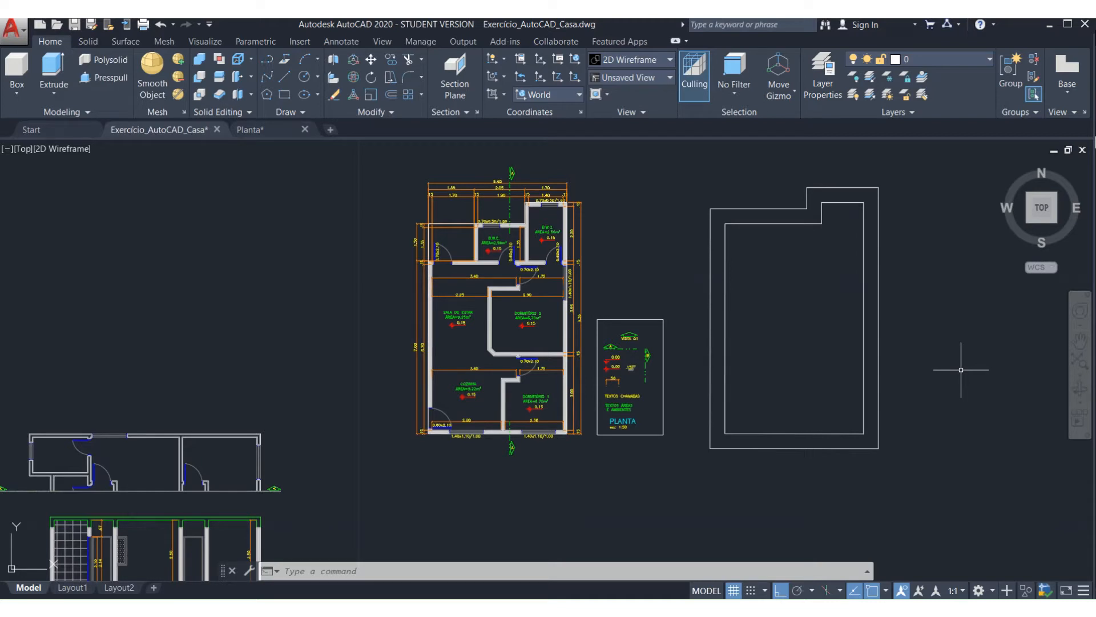
- Draw a horizontal line across the offset outline from its right edge's midpoint to its left edge
type("l")
key("Return")
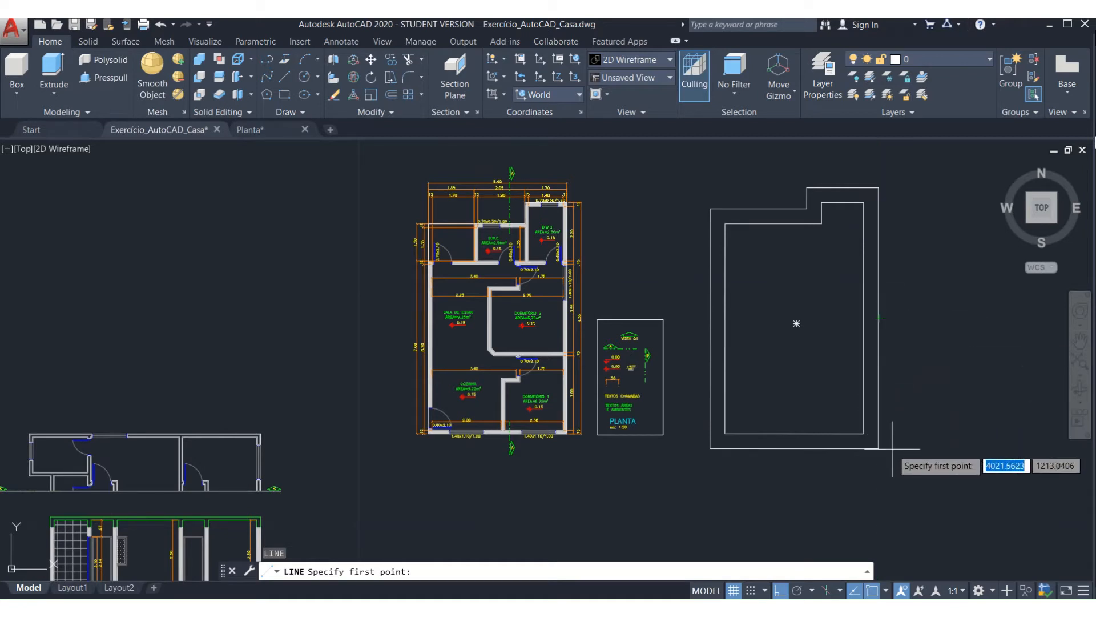
left_click(880, 318)
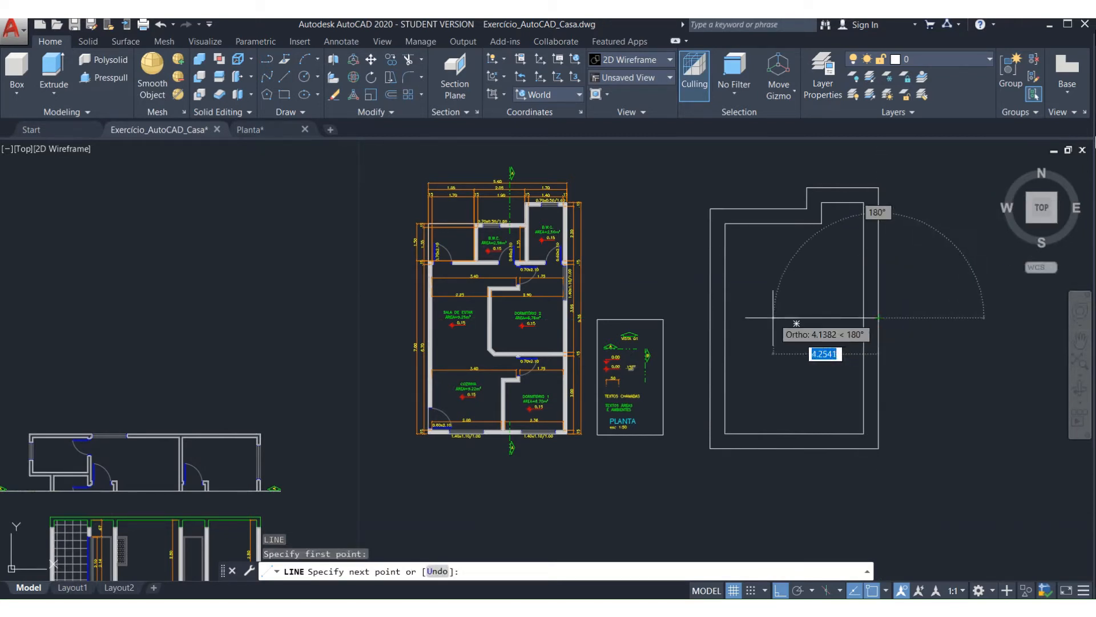
left_click(710, 317)
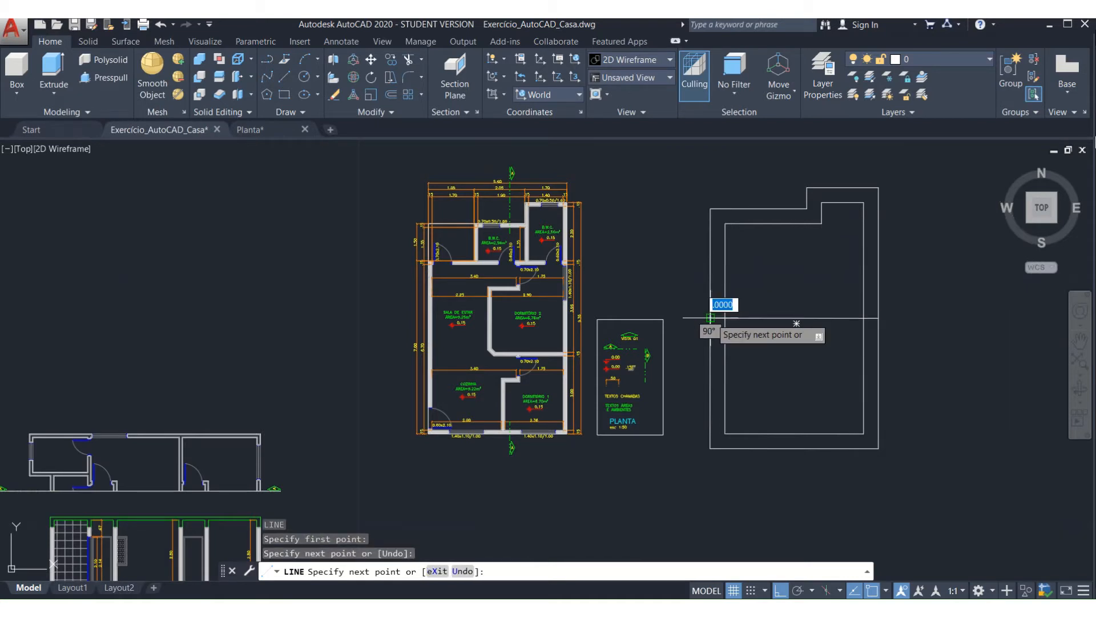
key("Return")
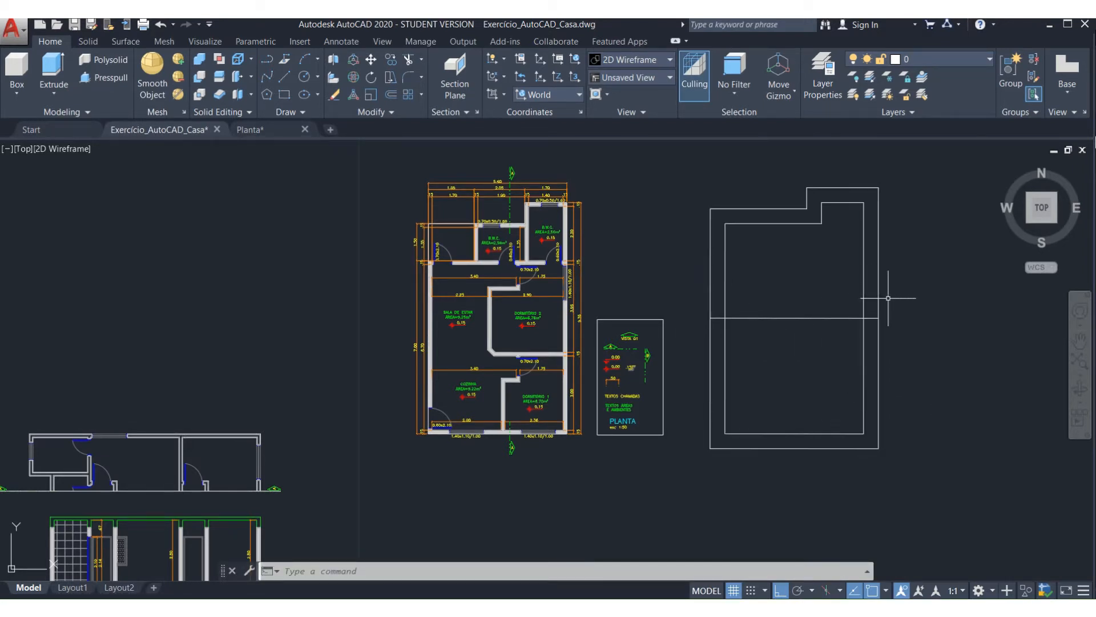
- Create a new layer named Cobertura
left_click(828, 86)
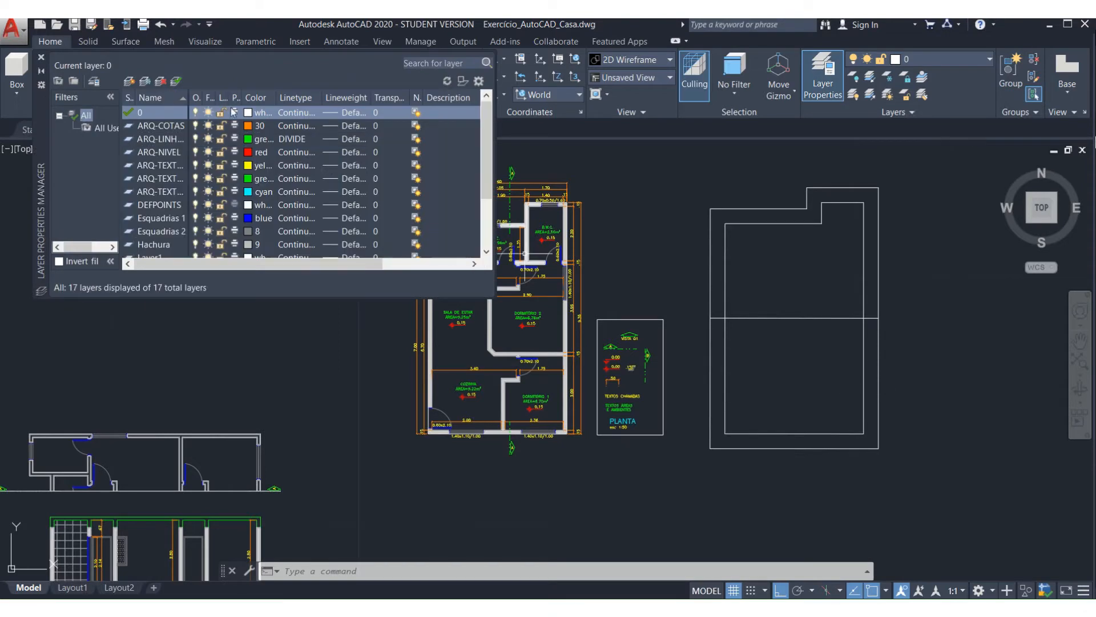
left_click(130, 80)
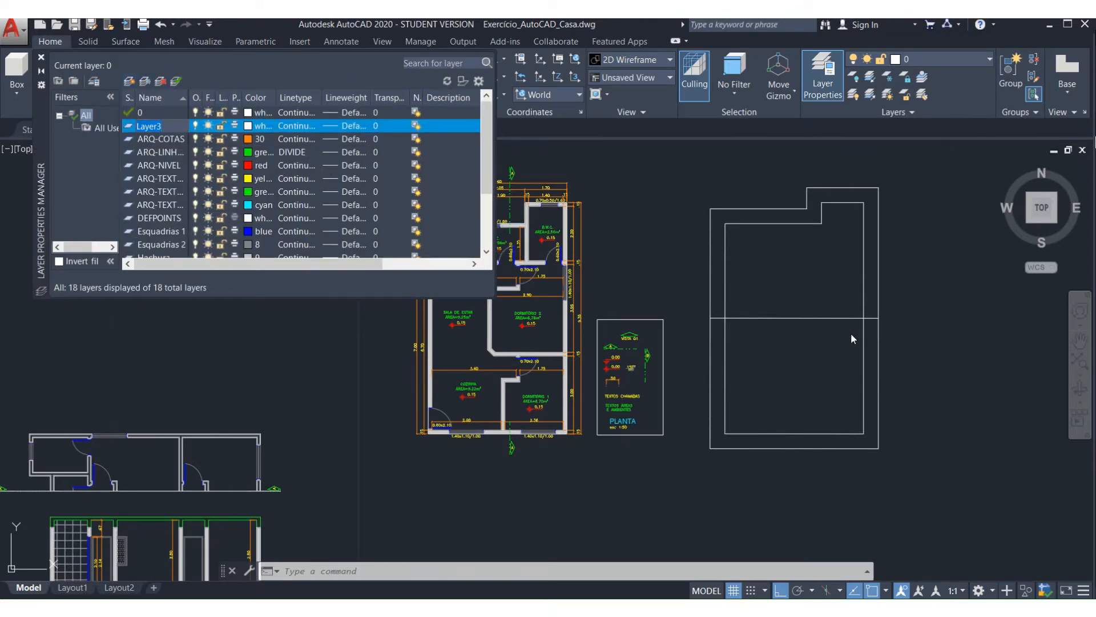
type("Cobertura")
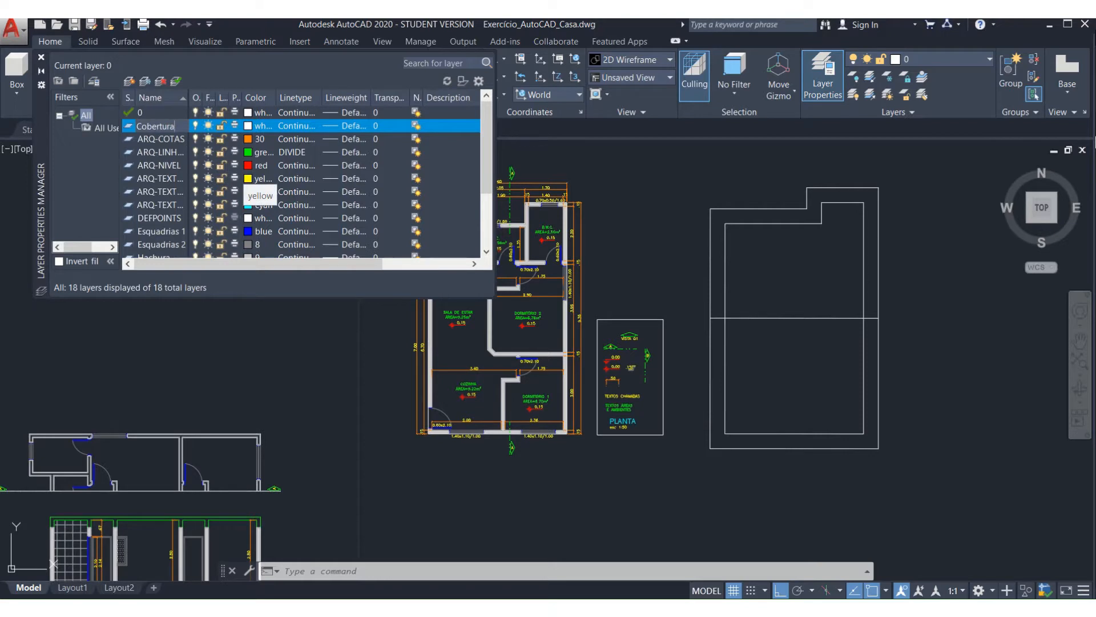
key("Return")
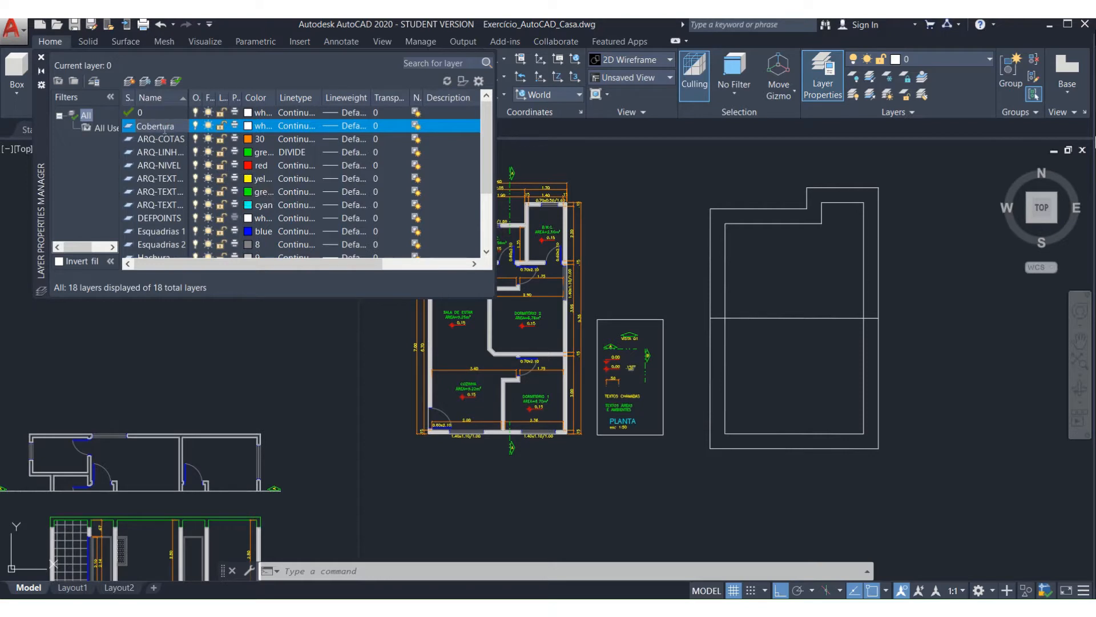
- Create a new layer named Projeção and set its color to yellow
left_click(130, 82)
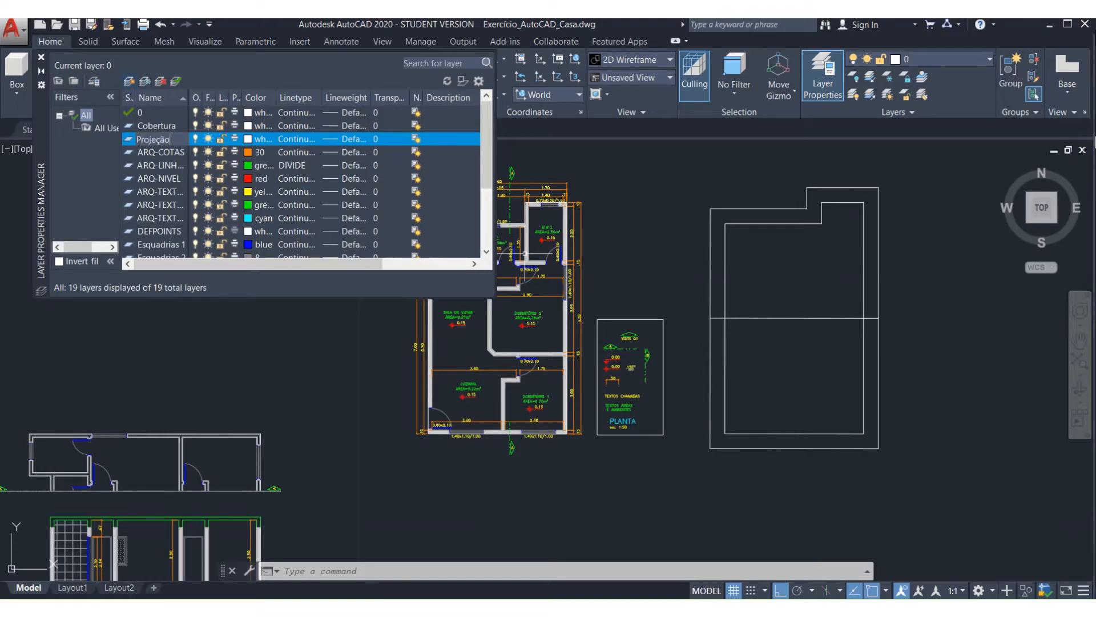
key("Return")
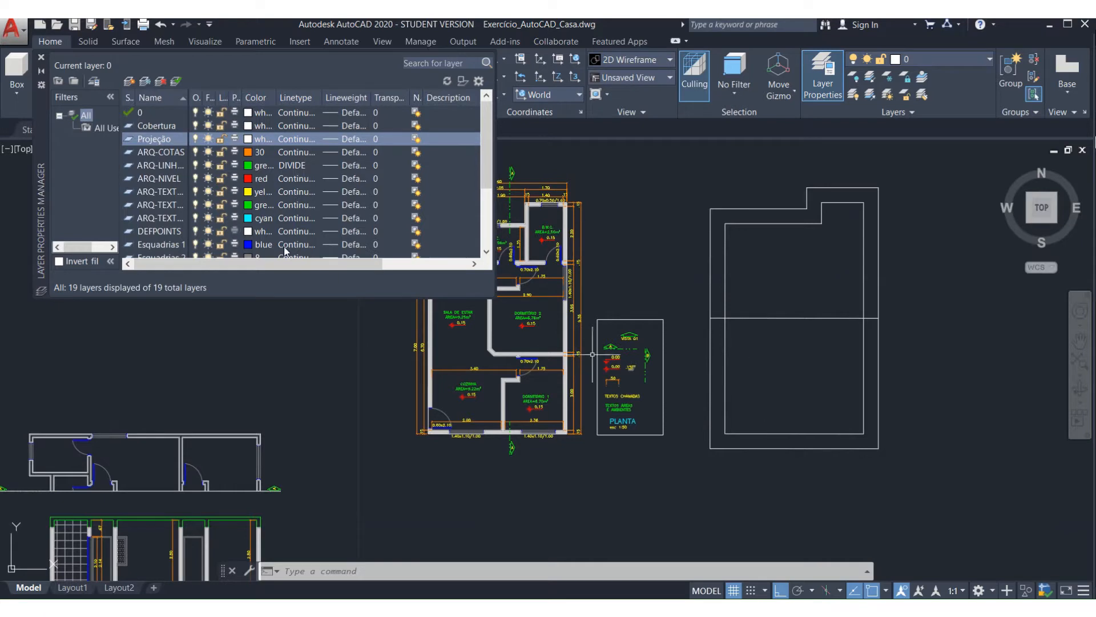
left_click(247, 143)
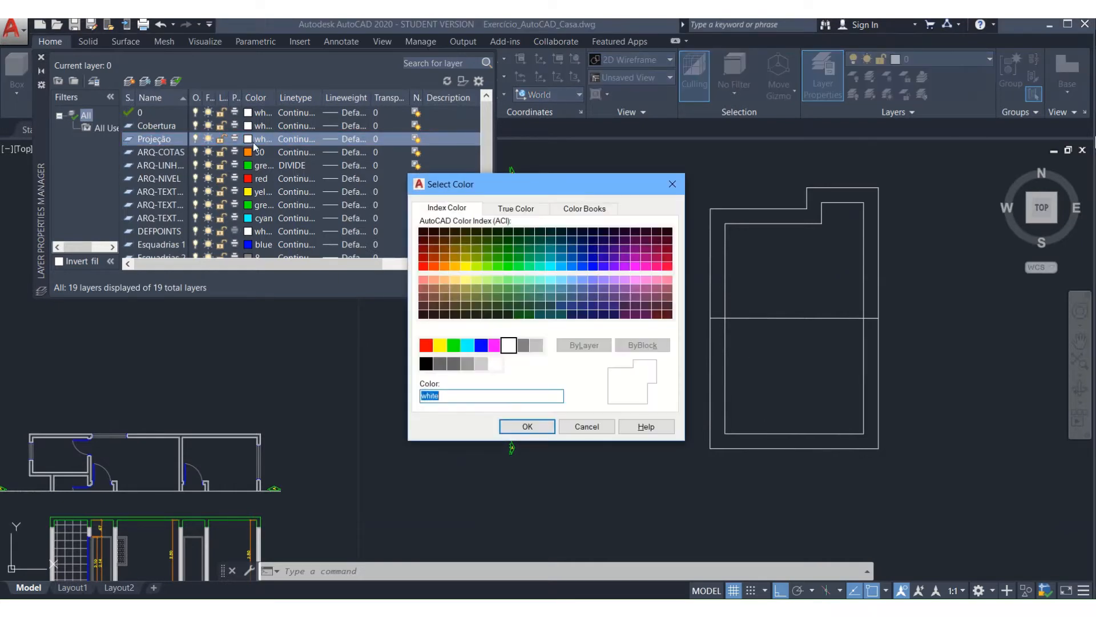
left_click(441, 345)
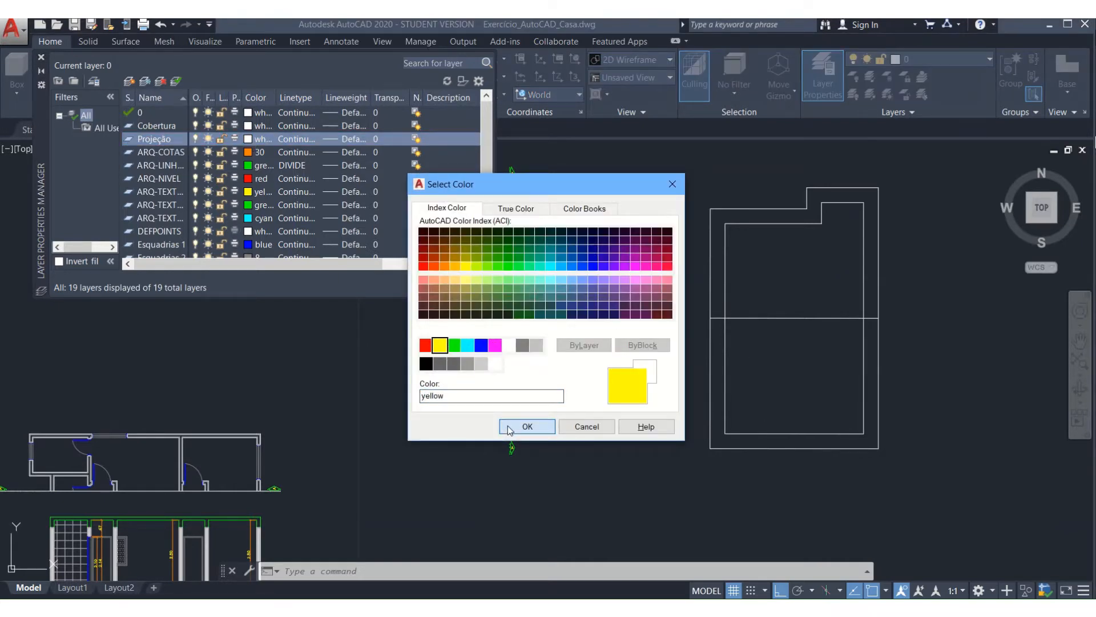
left_click(525, 427)
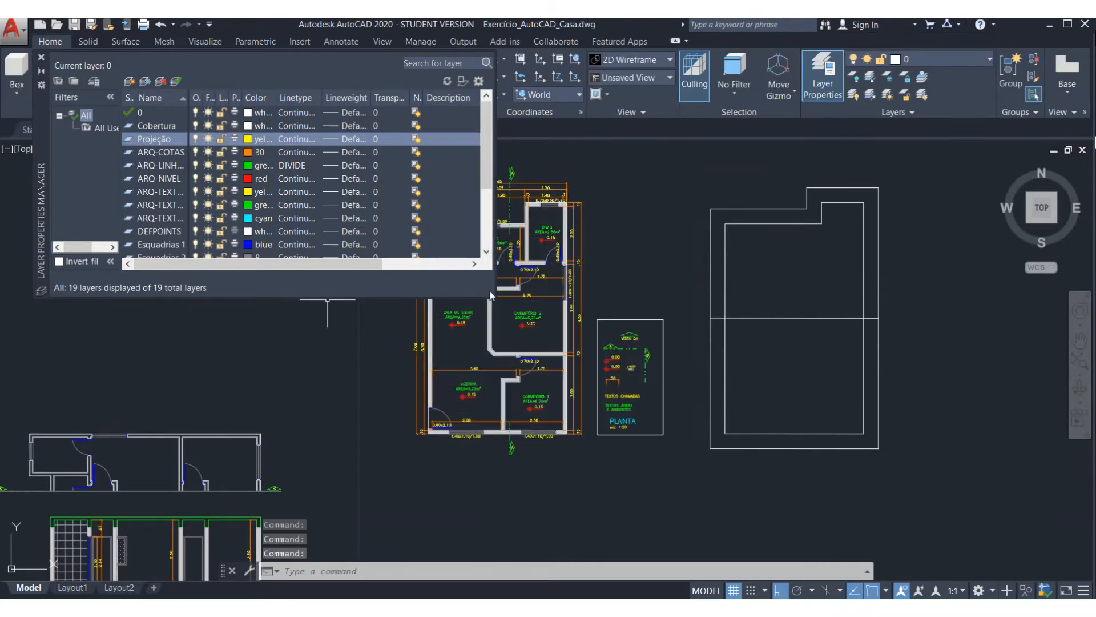
- Set the Cobertura layer's color to magenta and close the layer manager
left_click(250, 126)
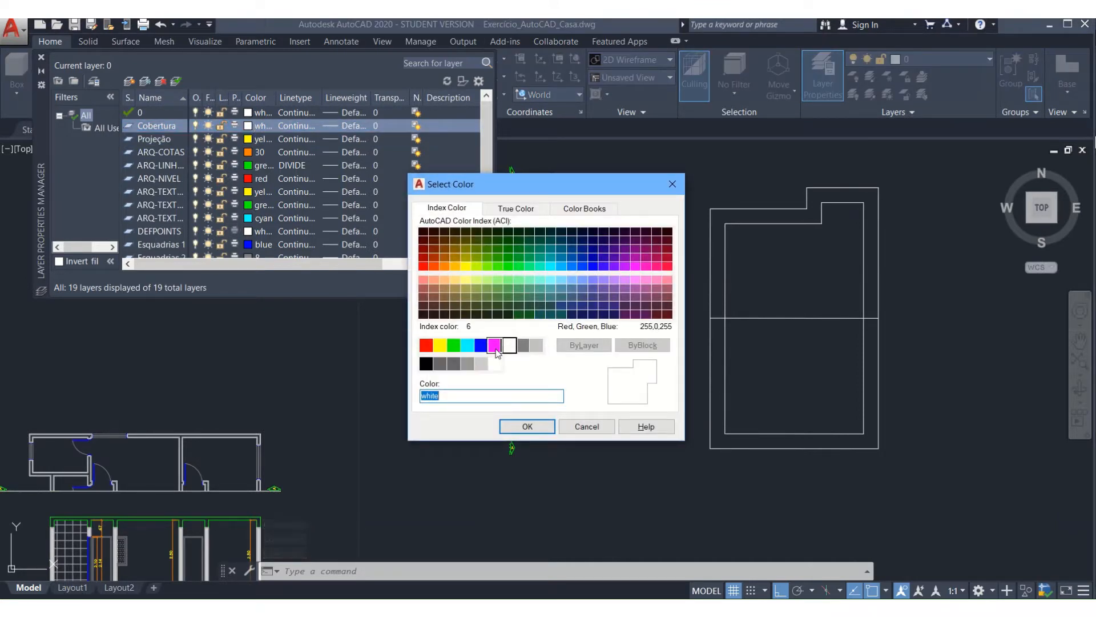
left_click(496, 347)
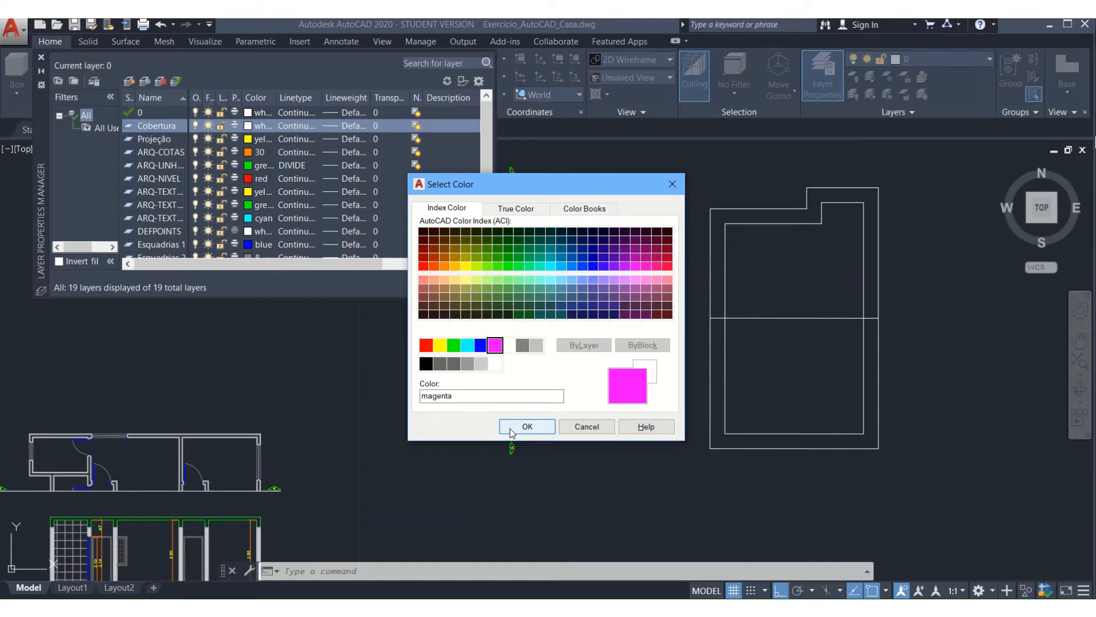
left_click(481, 346)
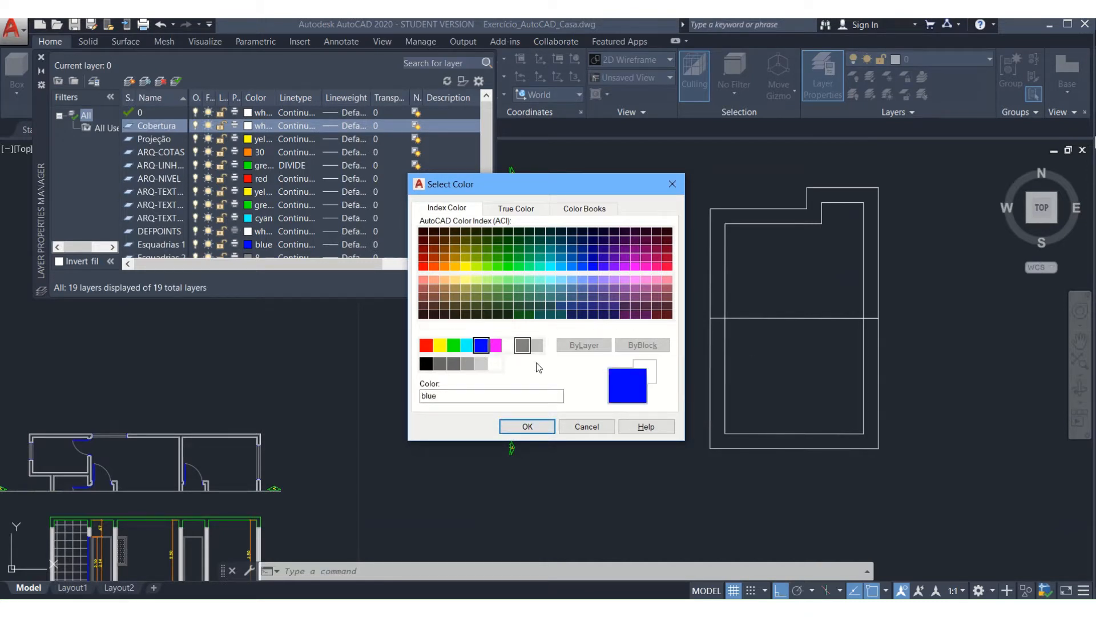
left_click(496, 346)
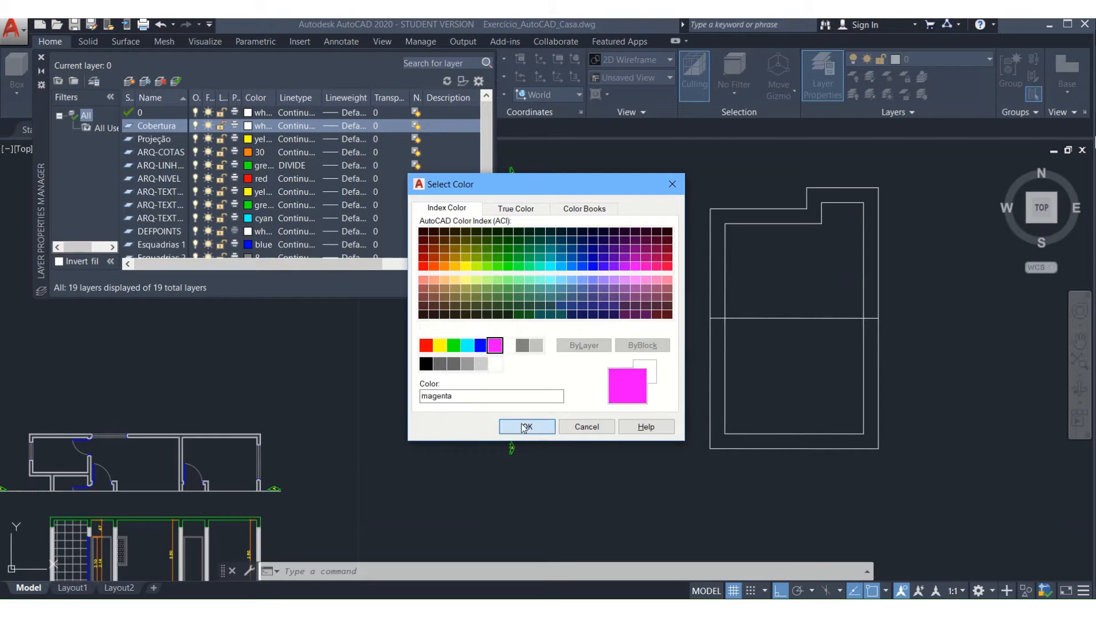
left_click(524, 428)
left_click(41, 57)
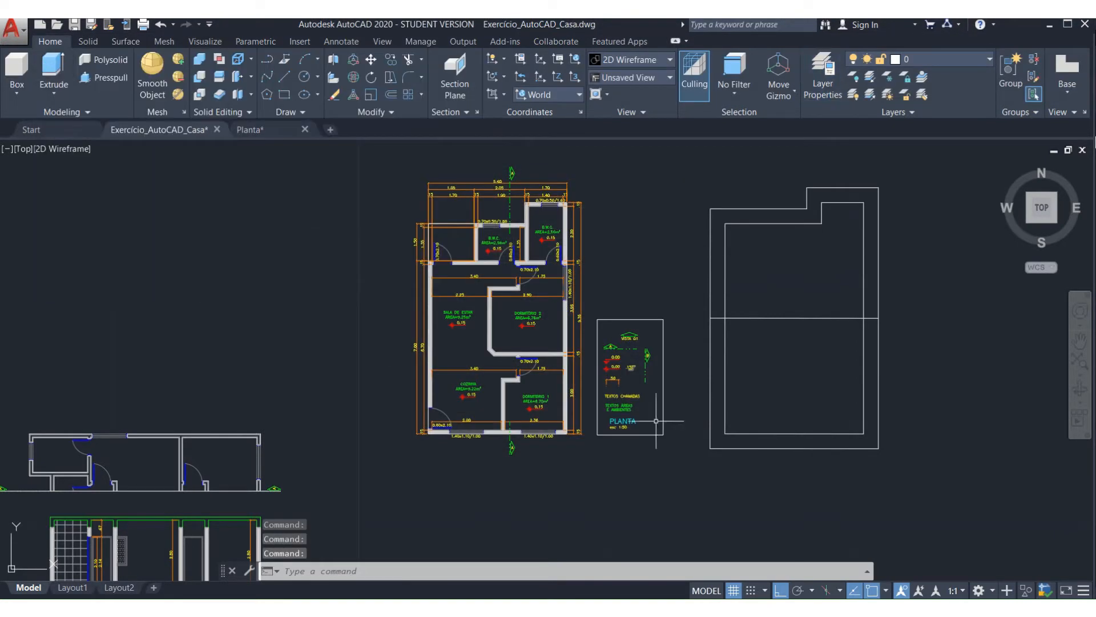
- Assign the inner outline of the roof plan to the Projeção layer and clear the selection
left_click(783, 435)
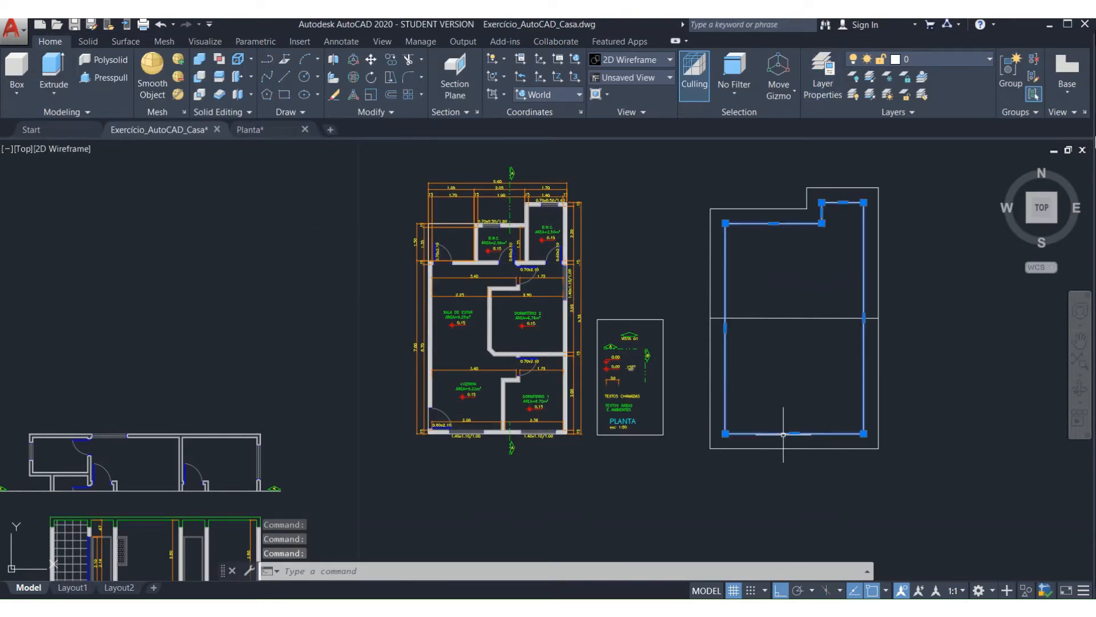
left_click(957, 57)
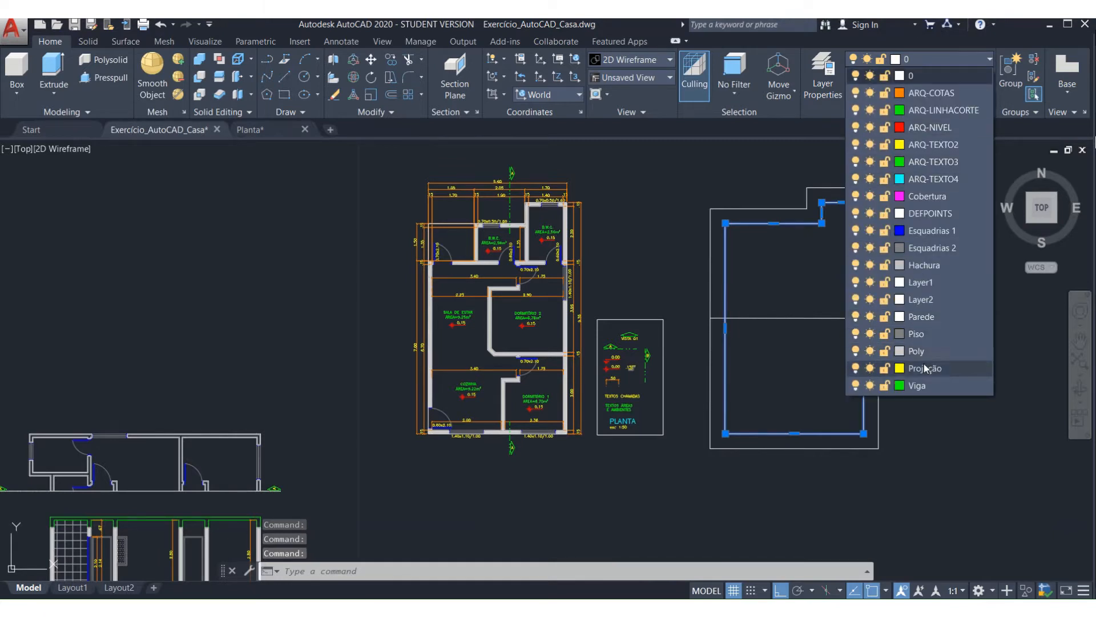
left_click(925, 369)
left_click(800, 206)
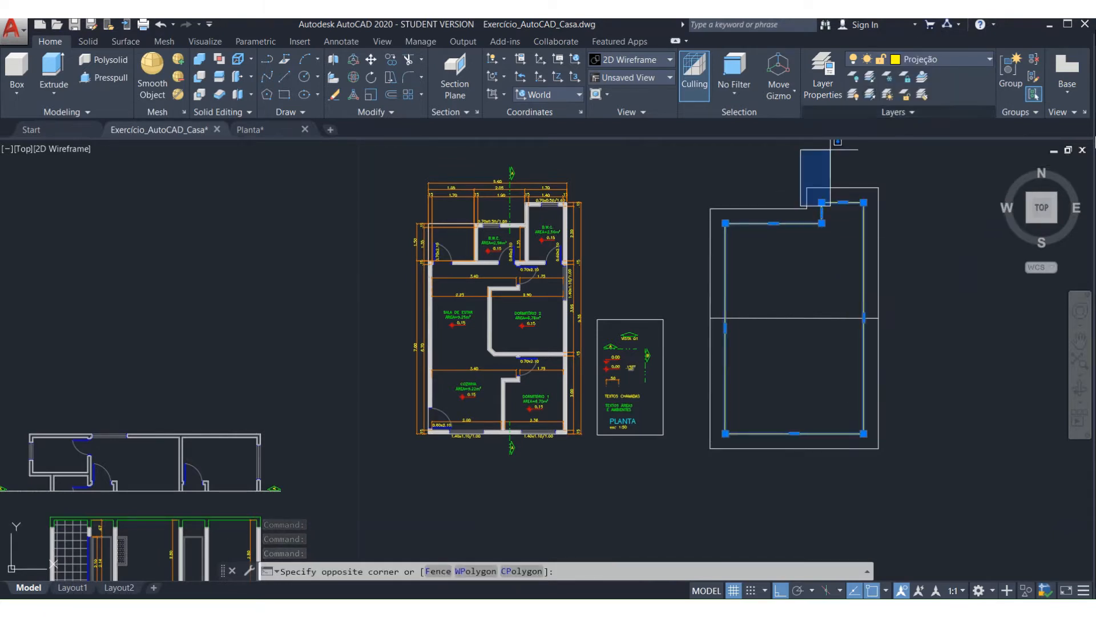
key("Escape")
key("Escape")
- Assign the outer eaves outline and the horizontal ridge line to the Cobertura layer
left_click(769, 209)
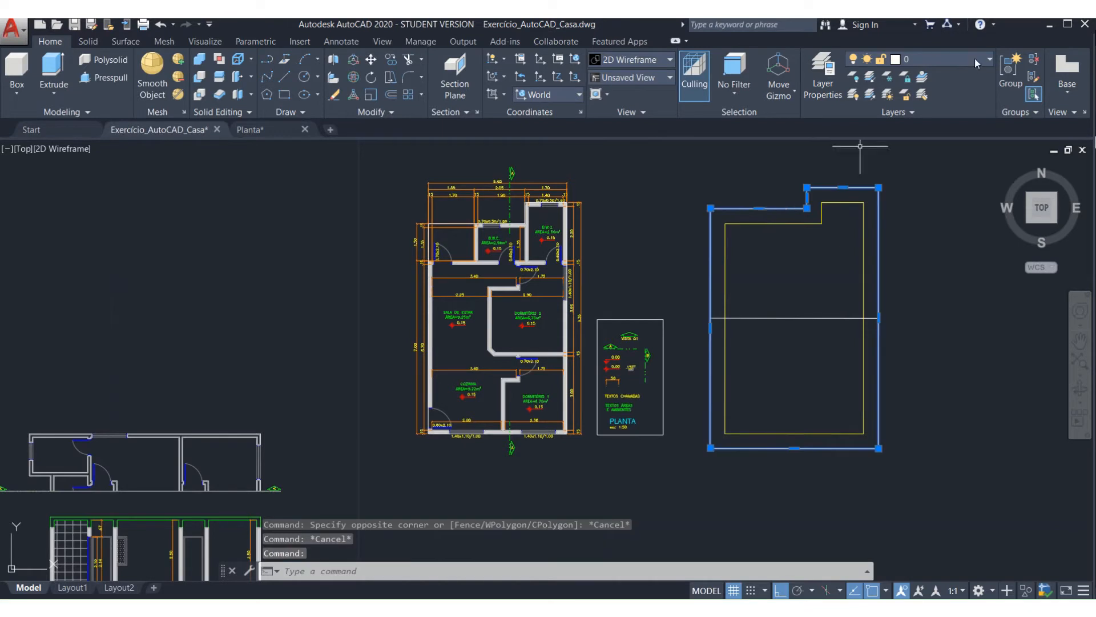
left_click(972, 63)
left_click(929, 196)
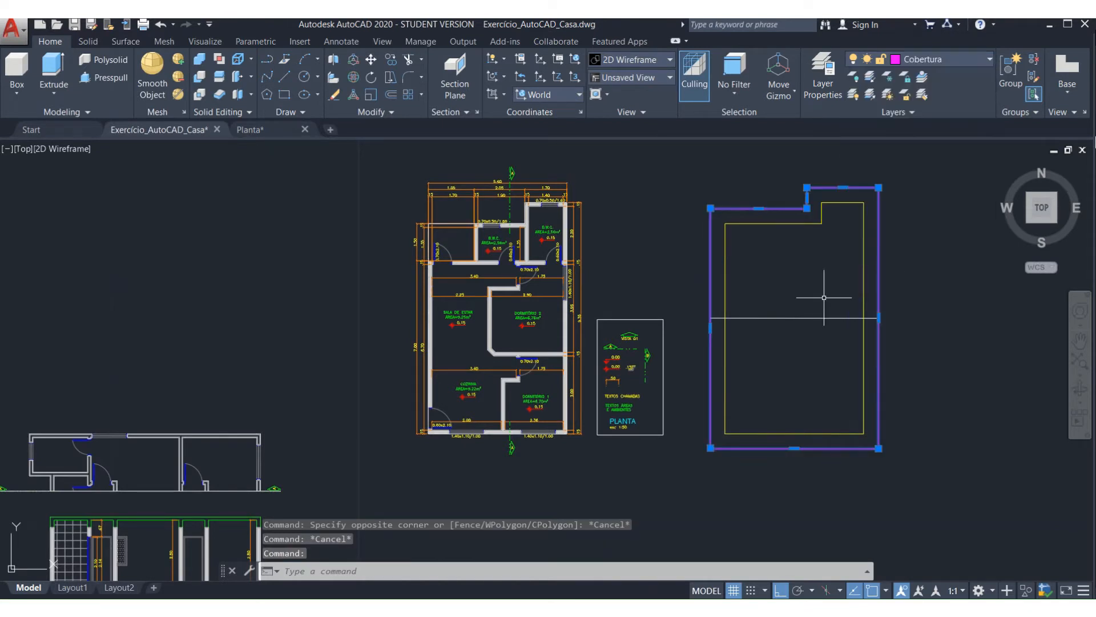
left_click(824, 297)
left_click(806, 336)
left_click(914, 62)
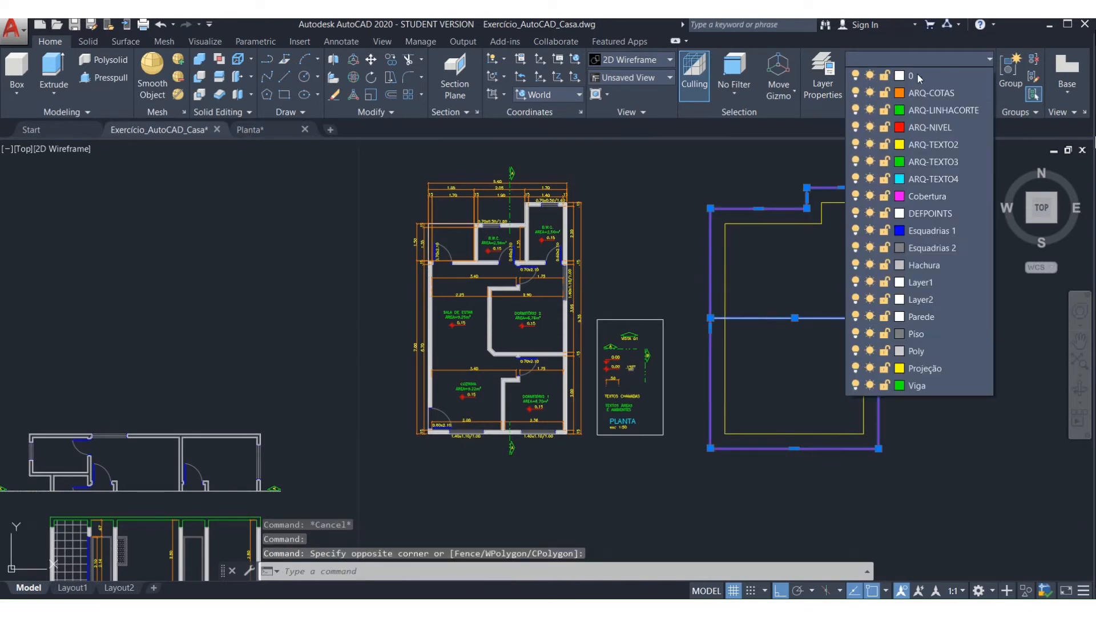
left_click(916, 198)
key("Escape")
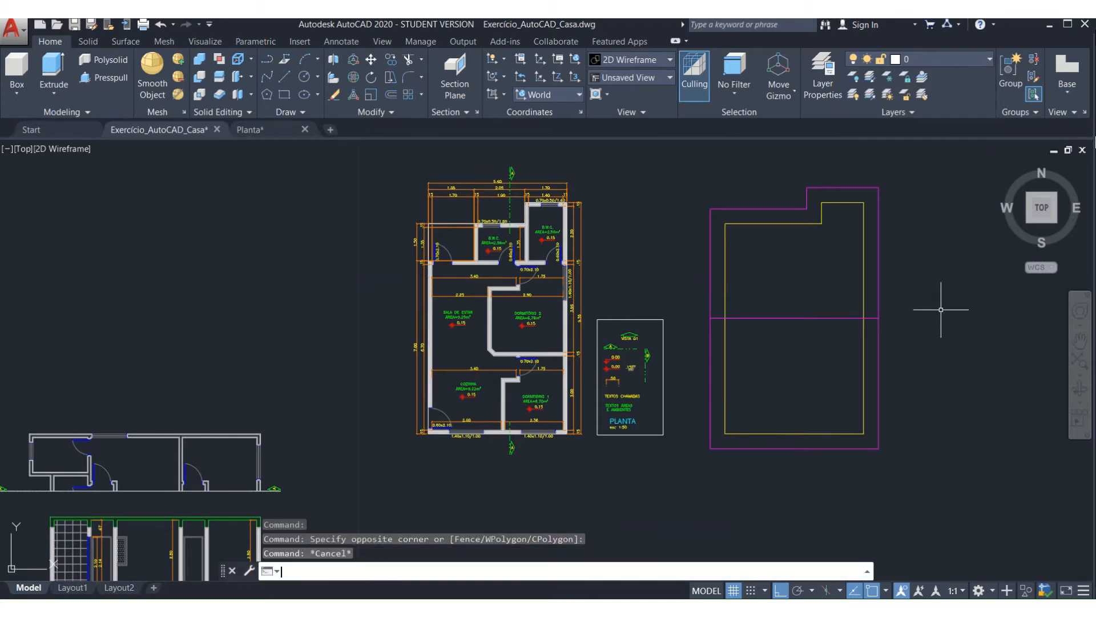
- Set the Projeção layer's linetype to DIVIDE and close the layer manager
middle_click_drag(942, 308, 859, 353)
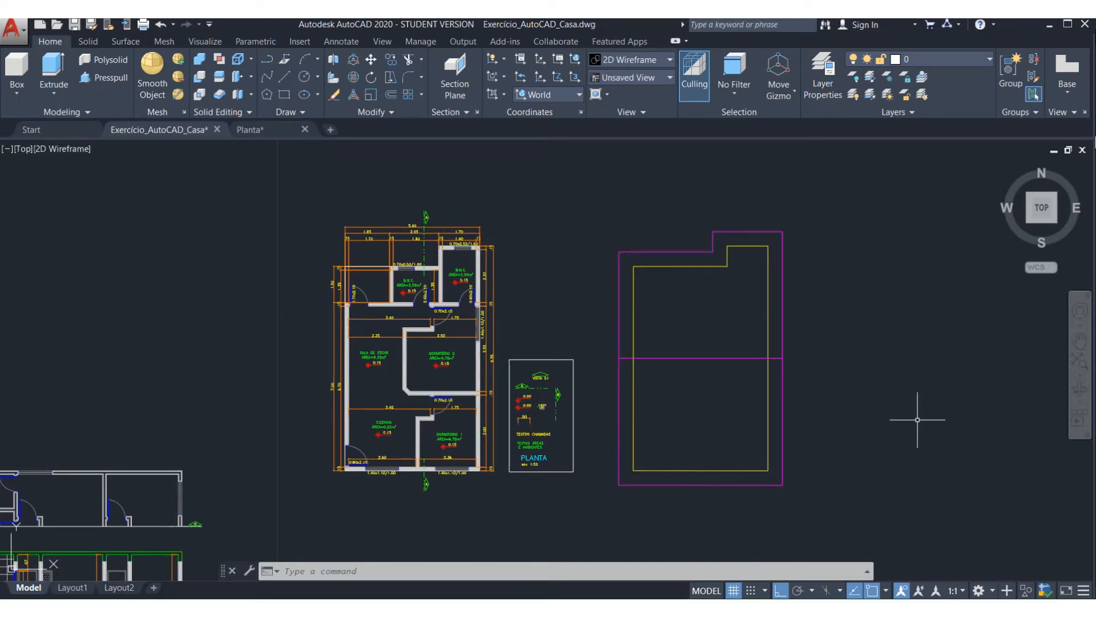
left_click(829, 90)
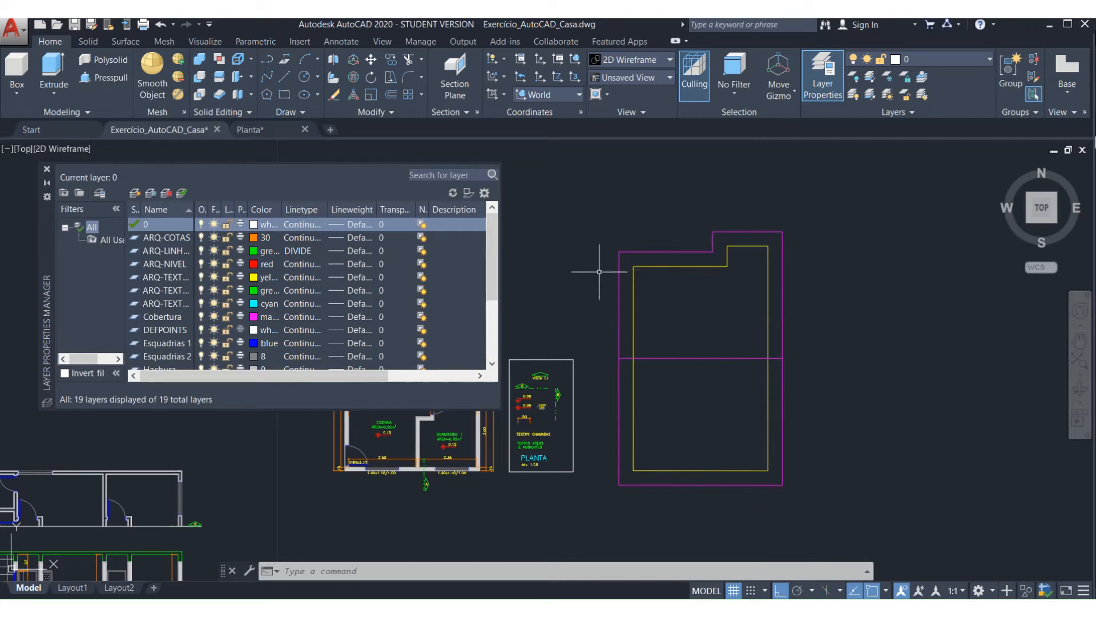
scroll(265, 327, "down", 3)
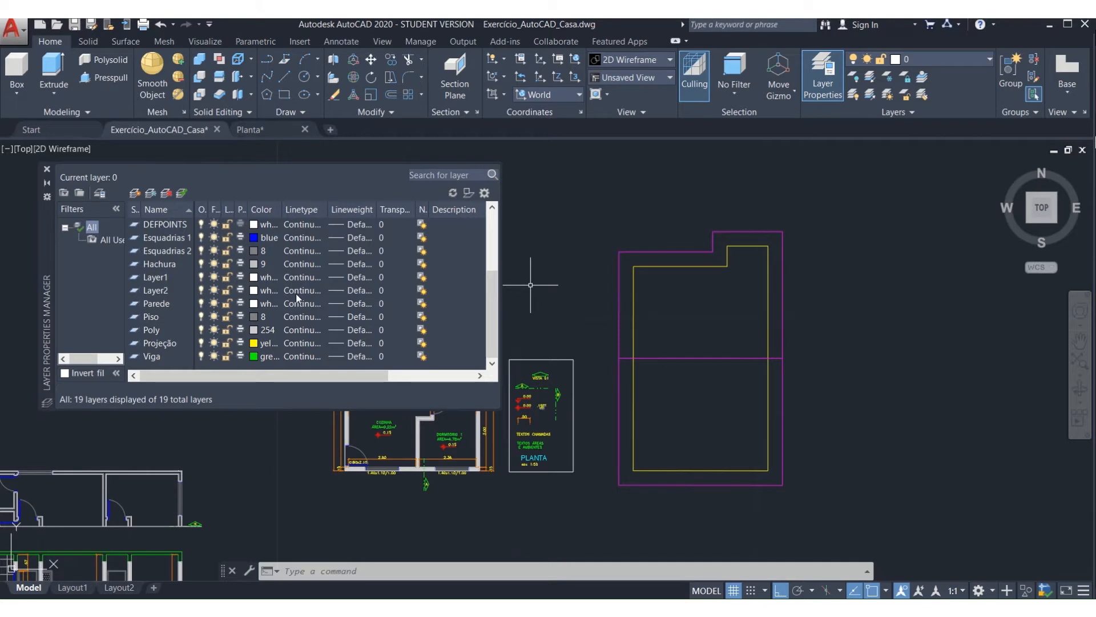
left_click(297, 347)
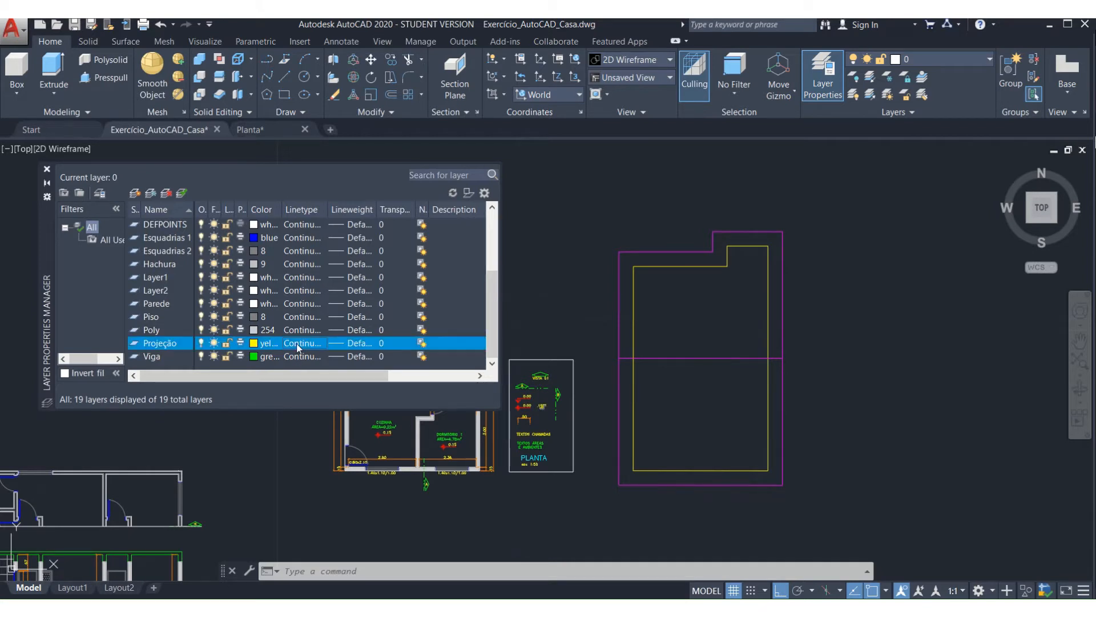
left_click(297, 344)
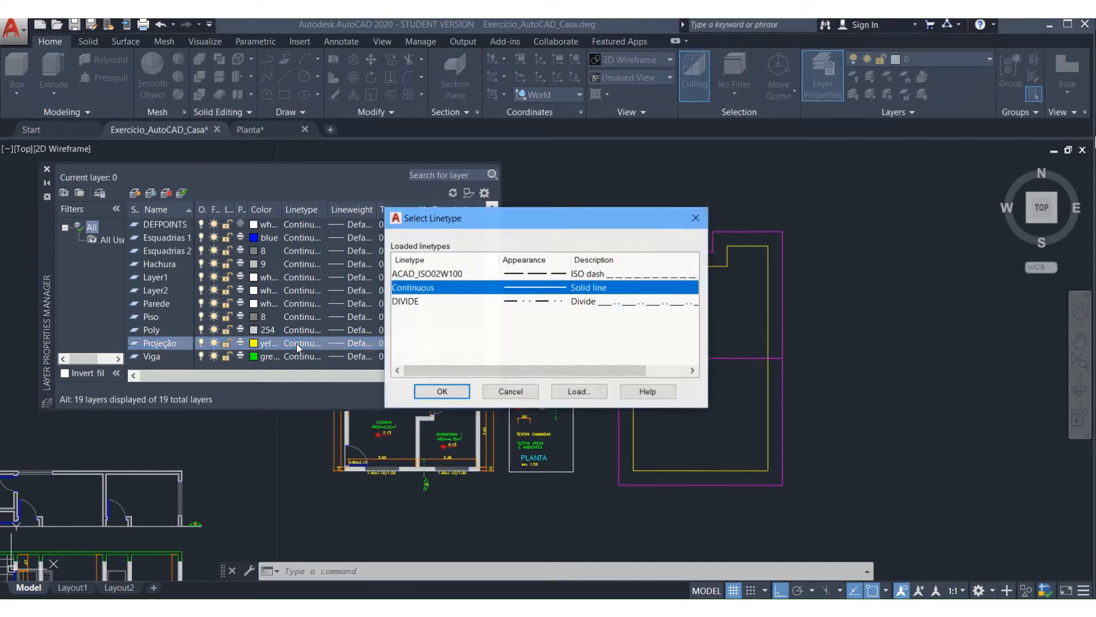
left_click(512, 303)
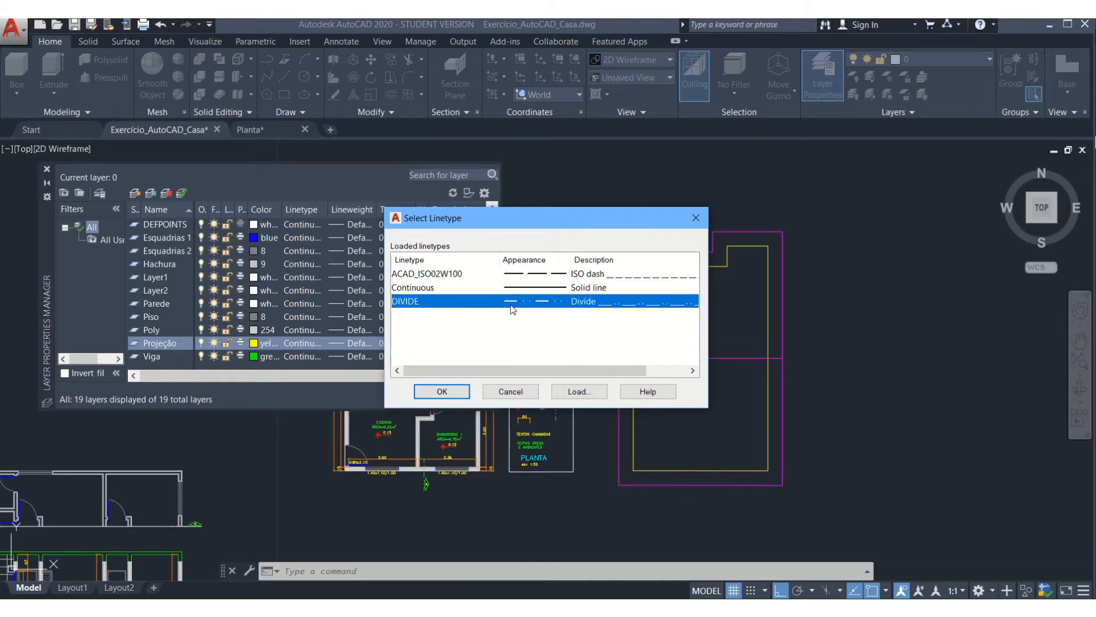
left_click(442, 391)
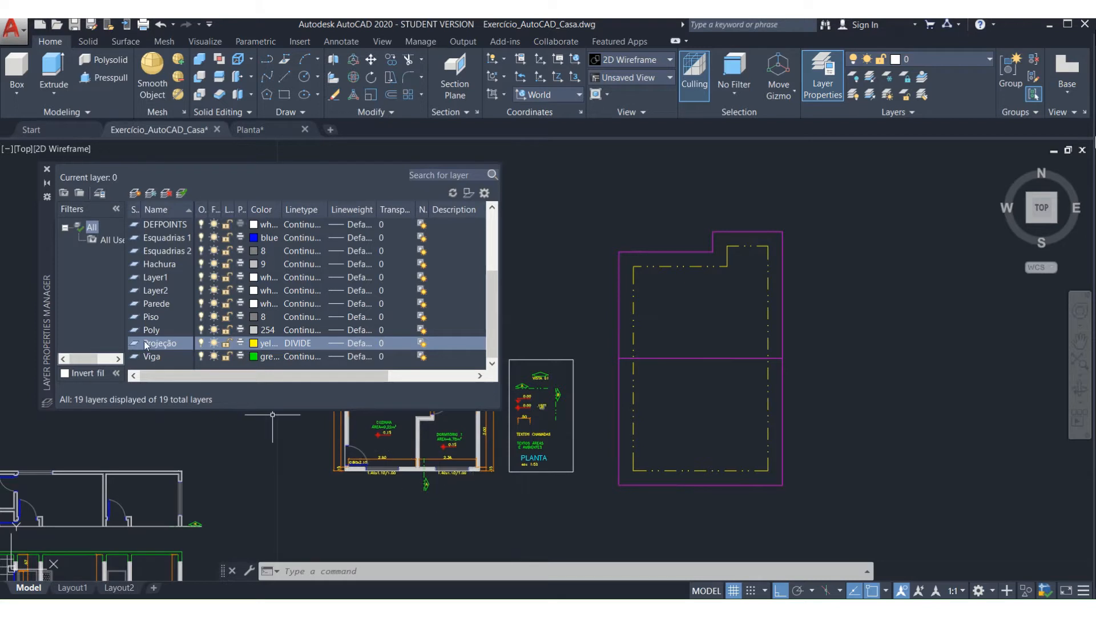
left_click(47, 171)
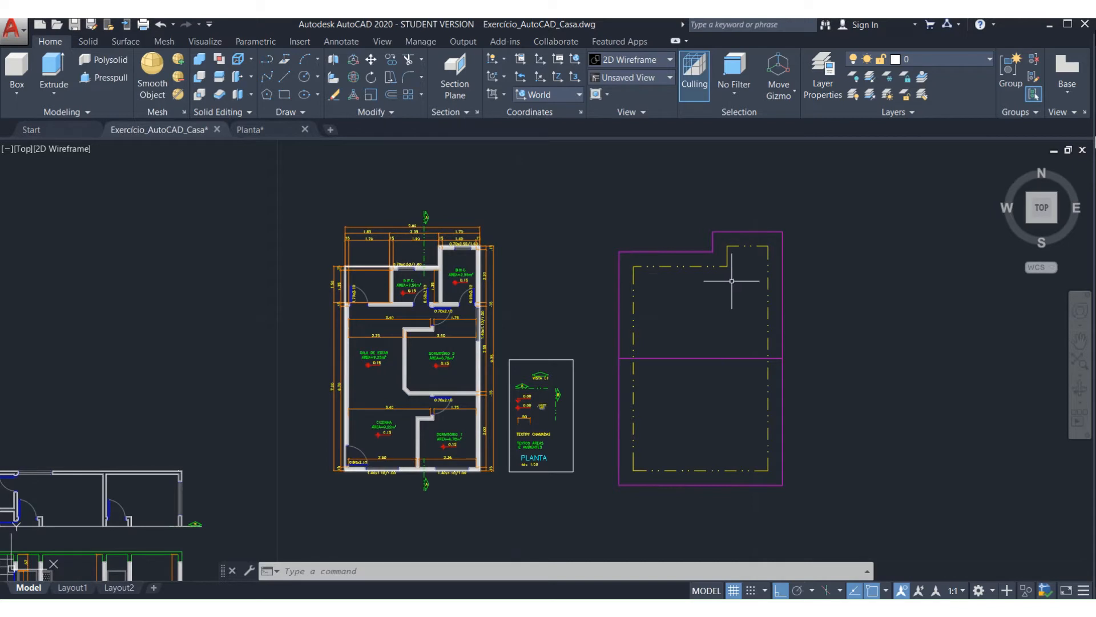
- Delete the original outer contour line that remains over the floor plan
left_click(371, 265)
key("Delete")
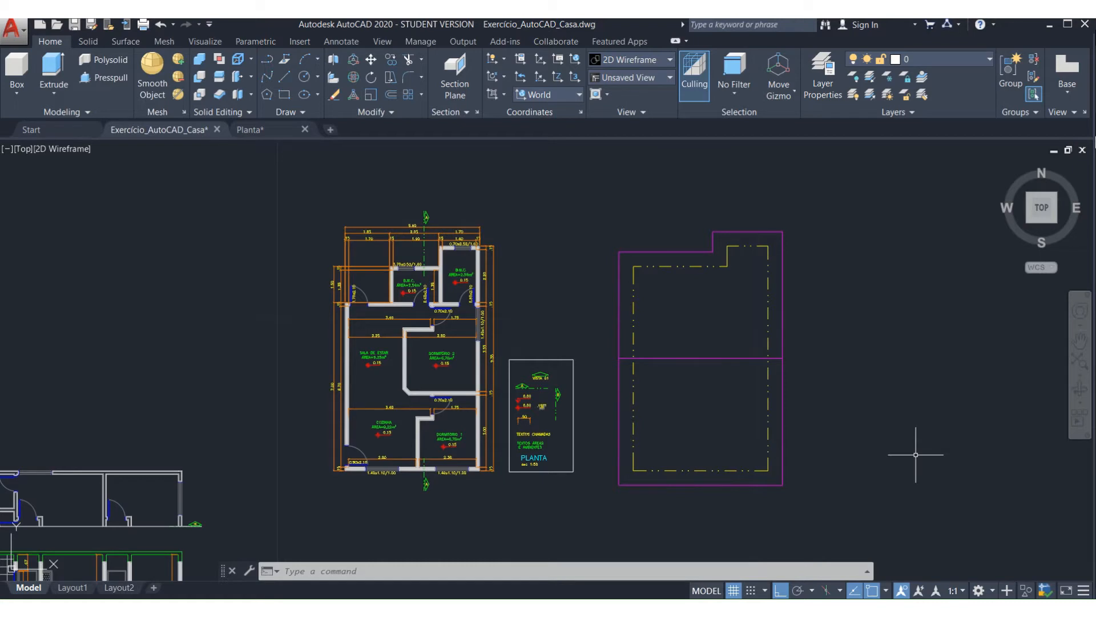
- Trace a closed polyline around the outer wall faces of the smaller B.W.C. beside the living room on the floor plan
scroll(532, 294, "down", 2)
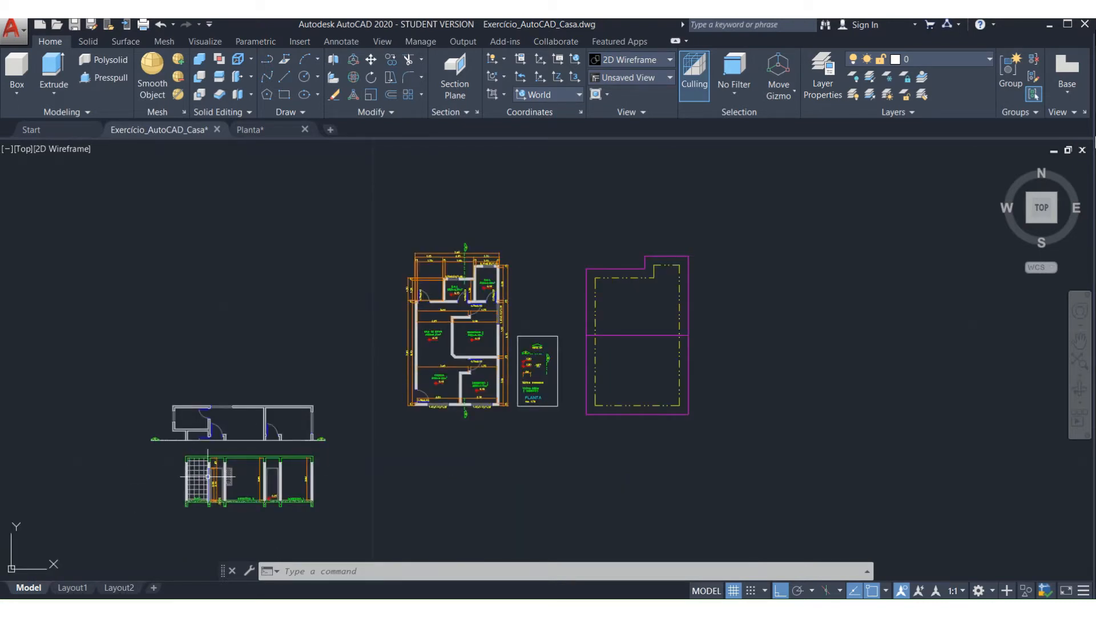
scroll(197, 485, "up", 4)
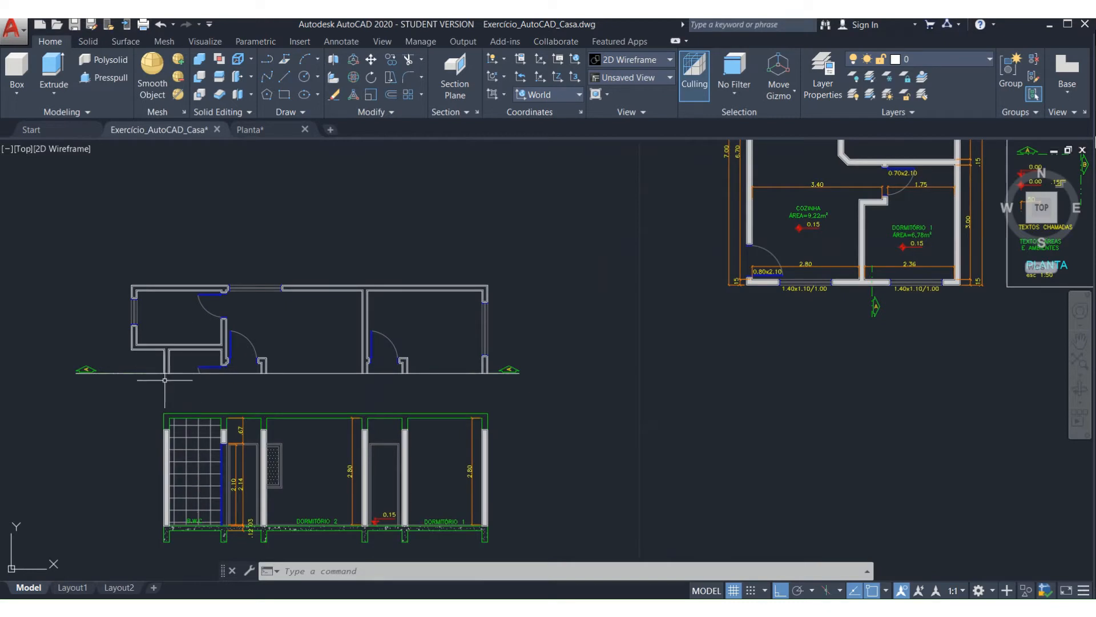
scroll(342, 434, "down", 4)
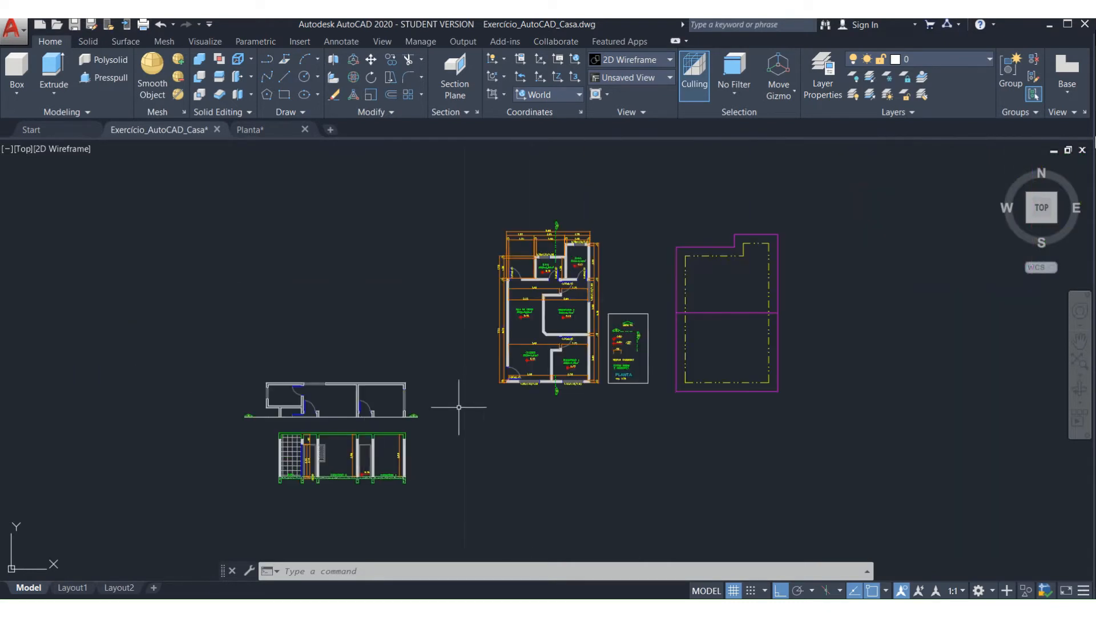
scroll(570, 262, "up", 10)
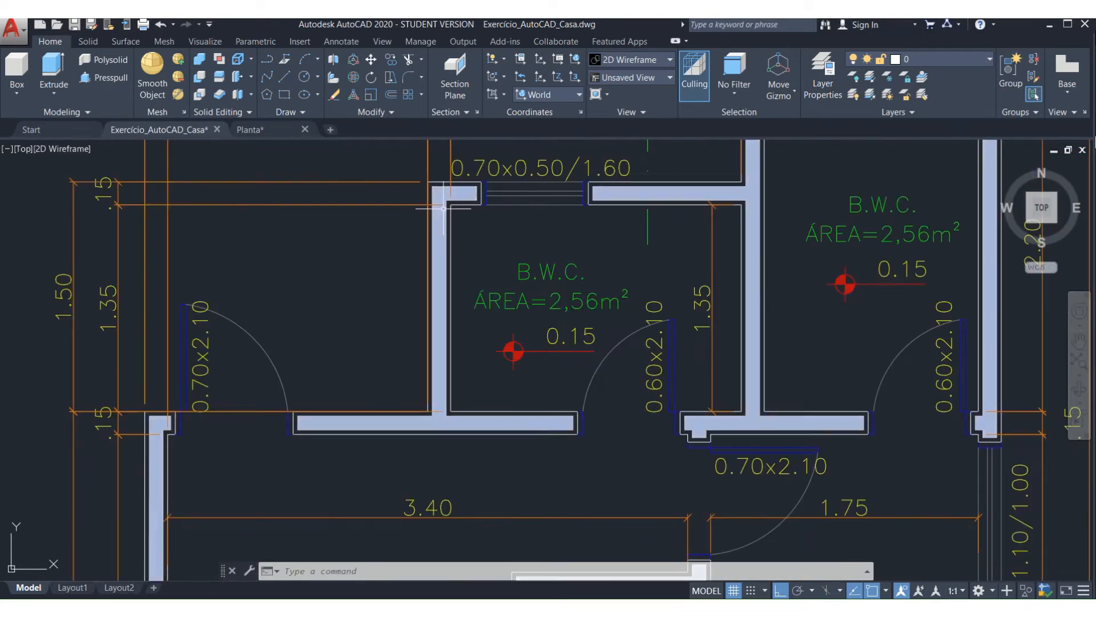
type("pl")
key("Return")
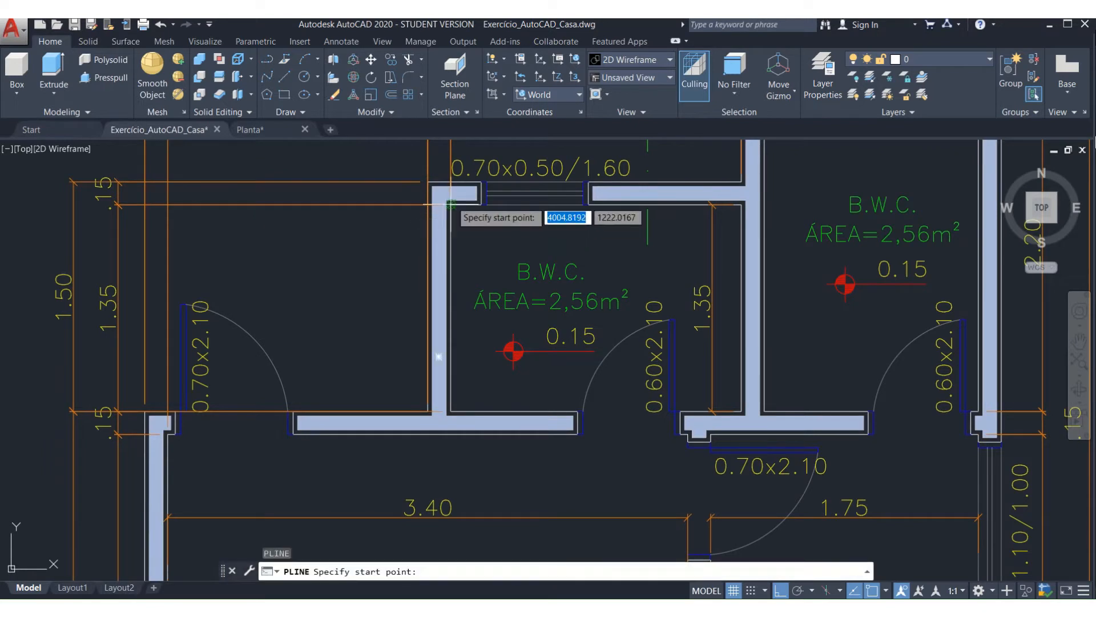
left_click(426, 182)
left_click(427, 433)
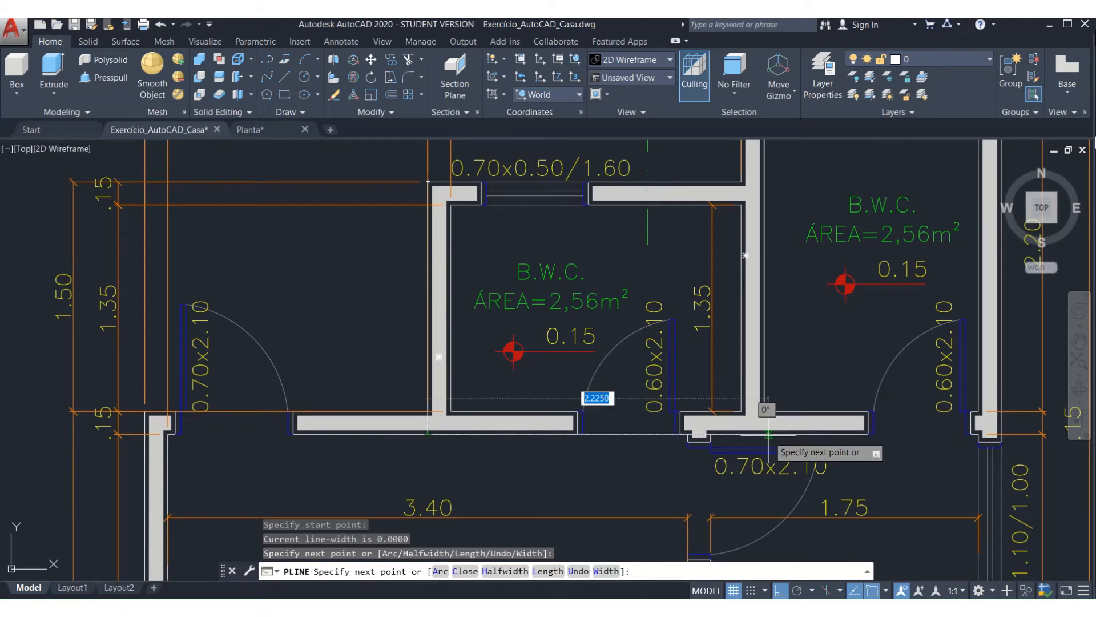
scroll(765, 433, "up", 4)
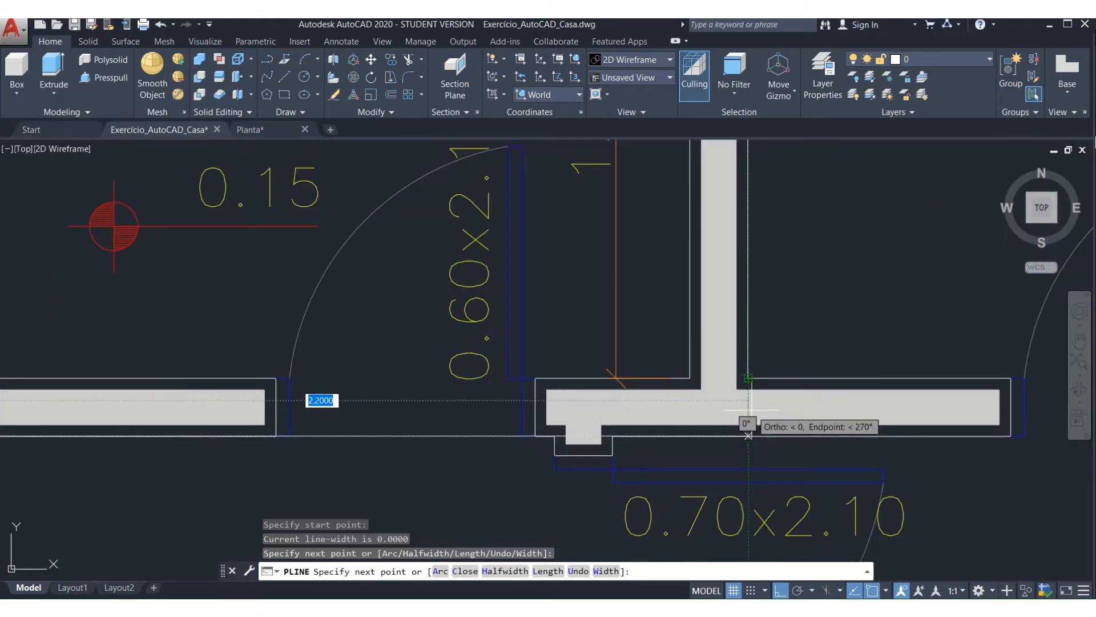
left_click(748, 436)
scroll(749, 475, "down", 6)
scroll(754, 366, "up", 6)
scroll(731, 311, "down", 2)
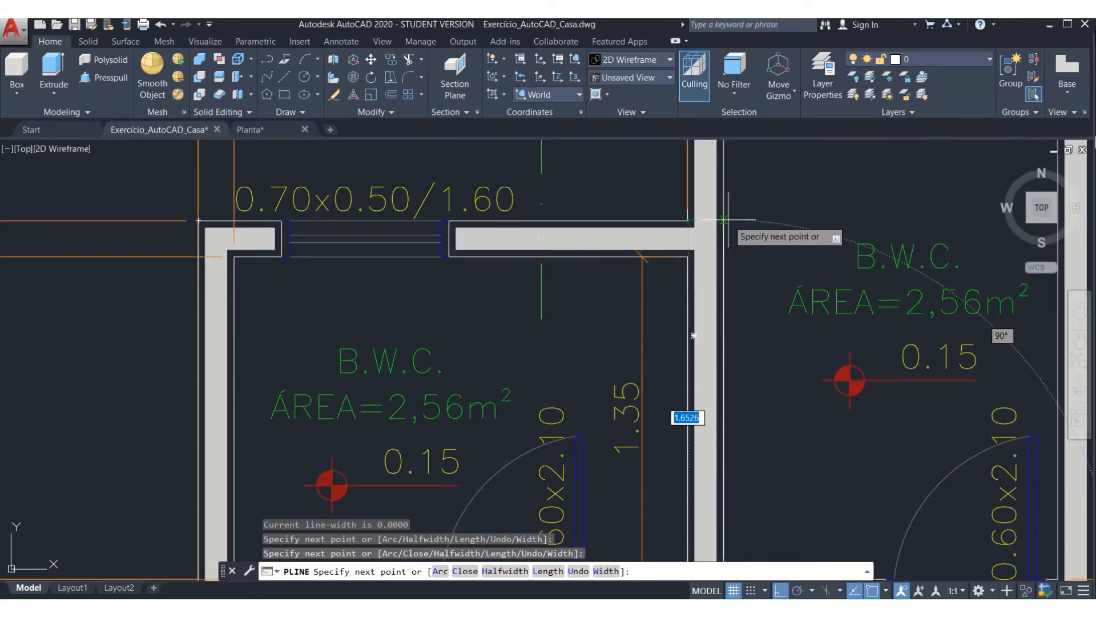
left_click(688, 220)
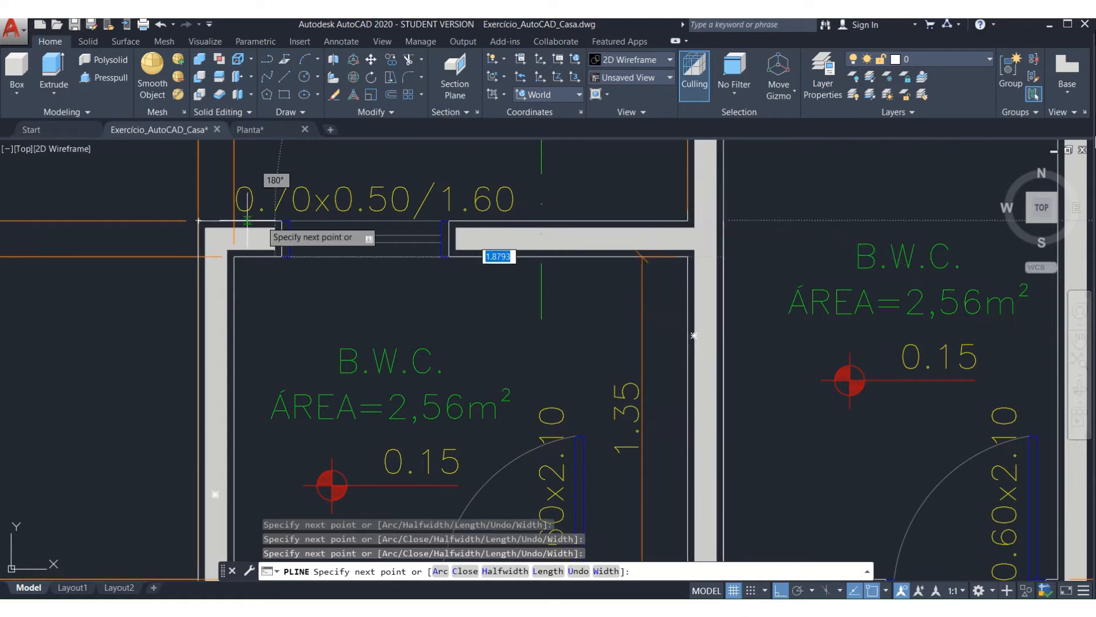
left_click(199, 221)
key("Return")
scroll(420, 226, "down", 2)
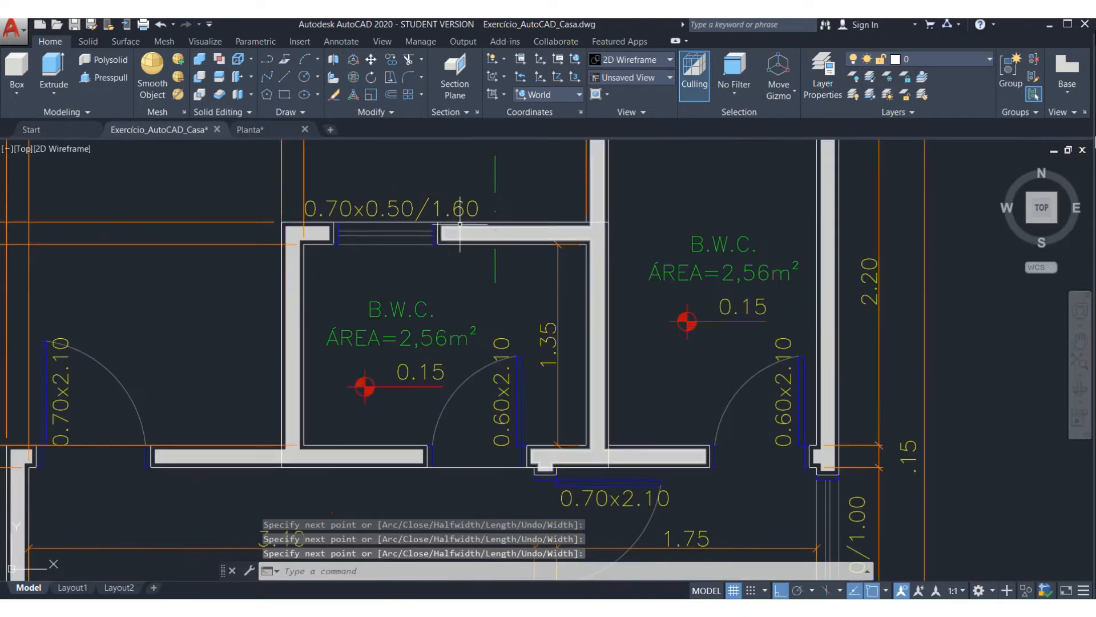
- Move the traced bathroom rectangle 12 units horizontally from the floor plan onto the roof plan
scroll(463, 223, "down", 4)
type("m")
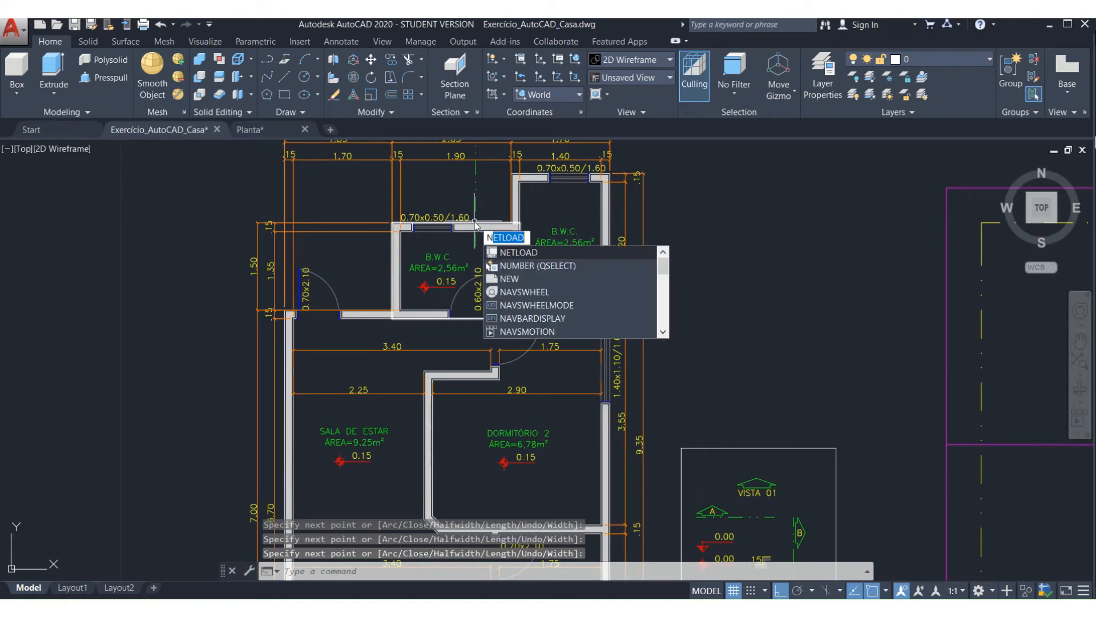
key("Return")
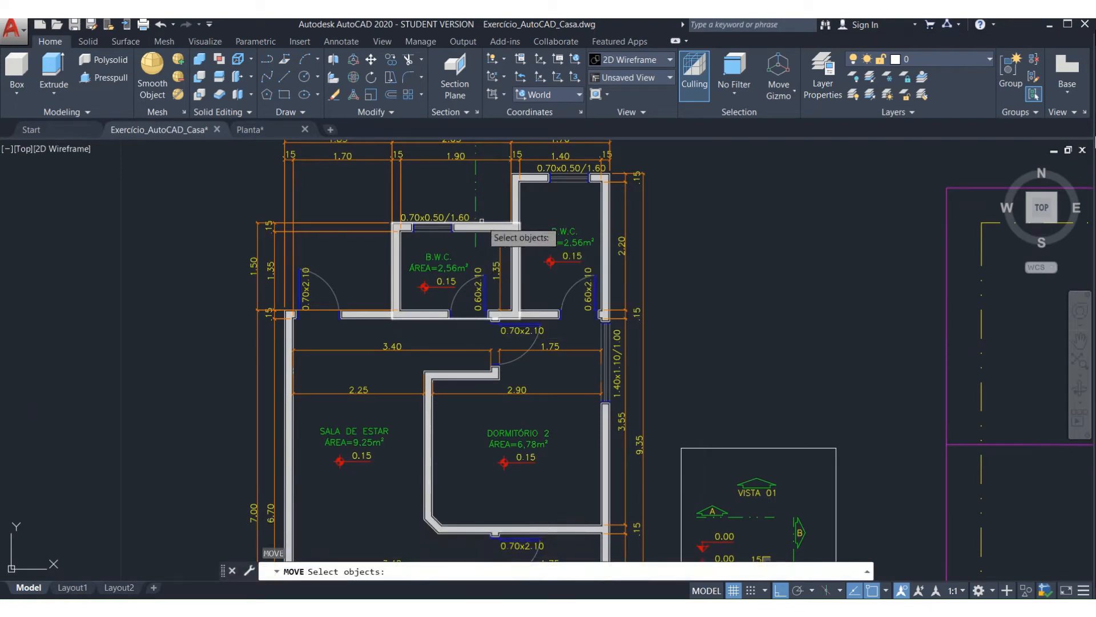
left_click(481, 221)
scroll(482, 222, "down", 6)
key("Return")
left_click(483, 404)
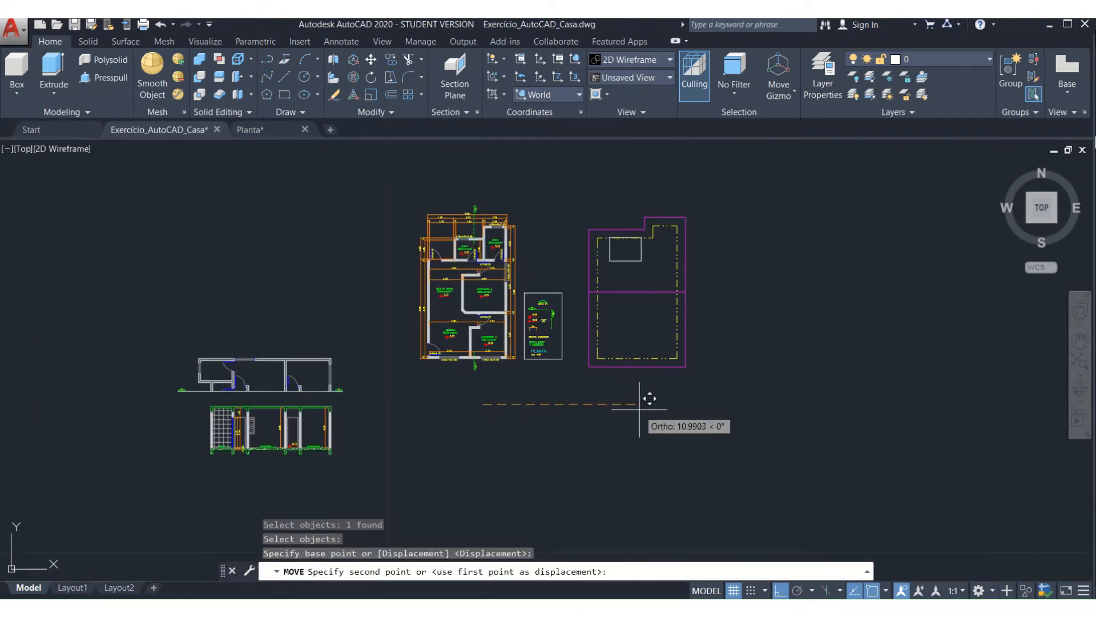
type("12")
key("Return")
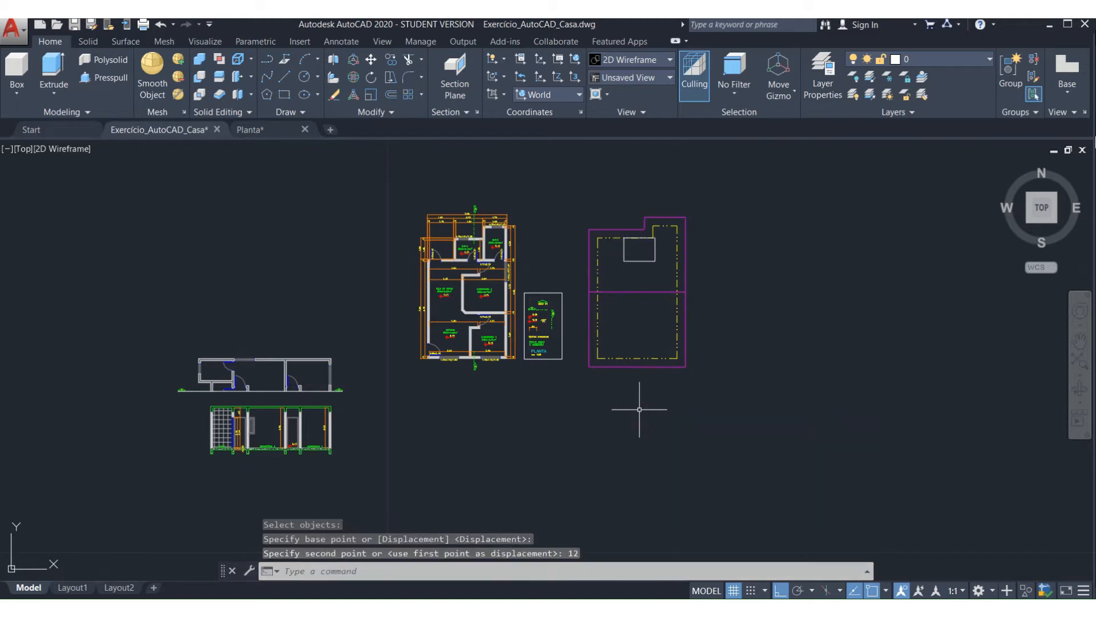
key("Escape")
- Assign the bathroom rectangle on the roof plan to the Cobertura layer and clear the selection
scroll(657, 229, "up", 6)
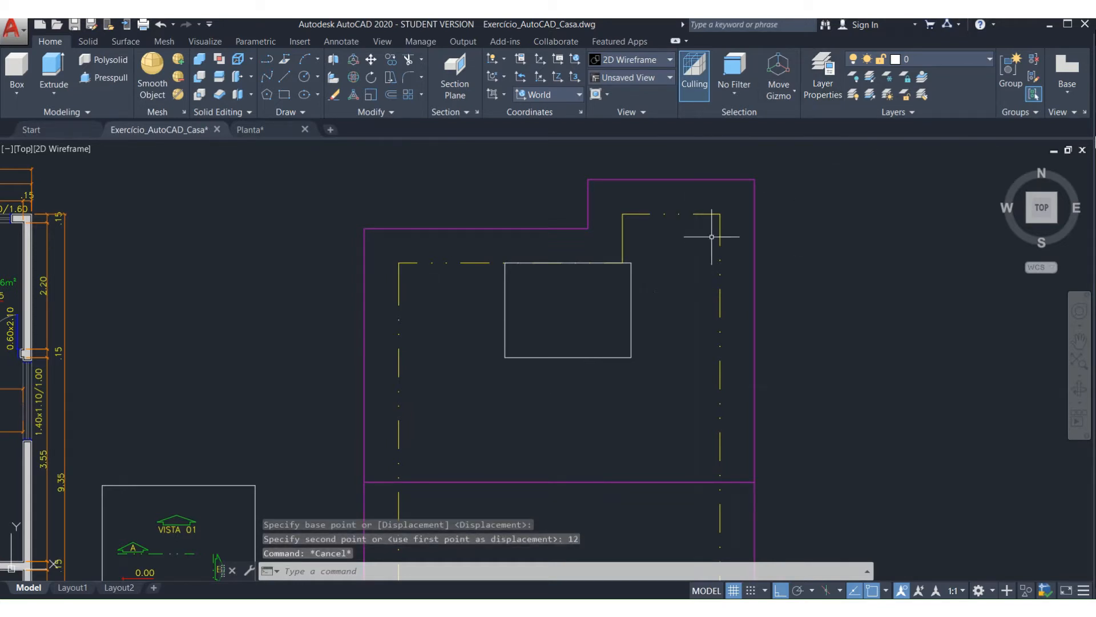
left_click(672, 300)
left_click(605, 332)
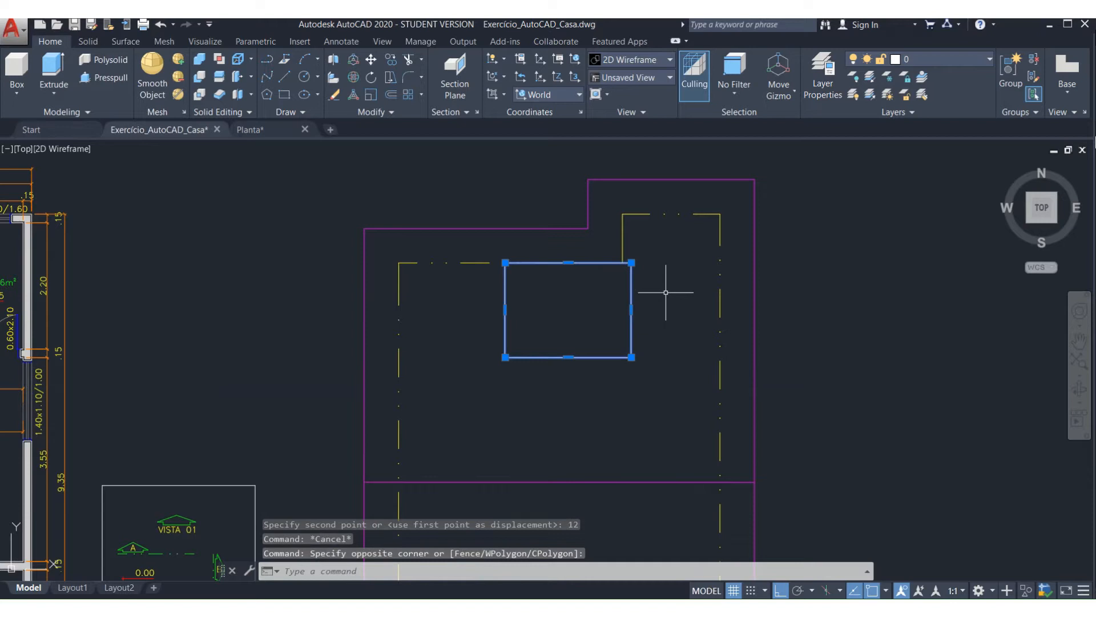
left_click(937, 61)
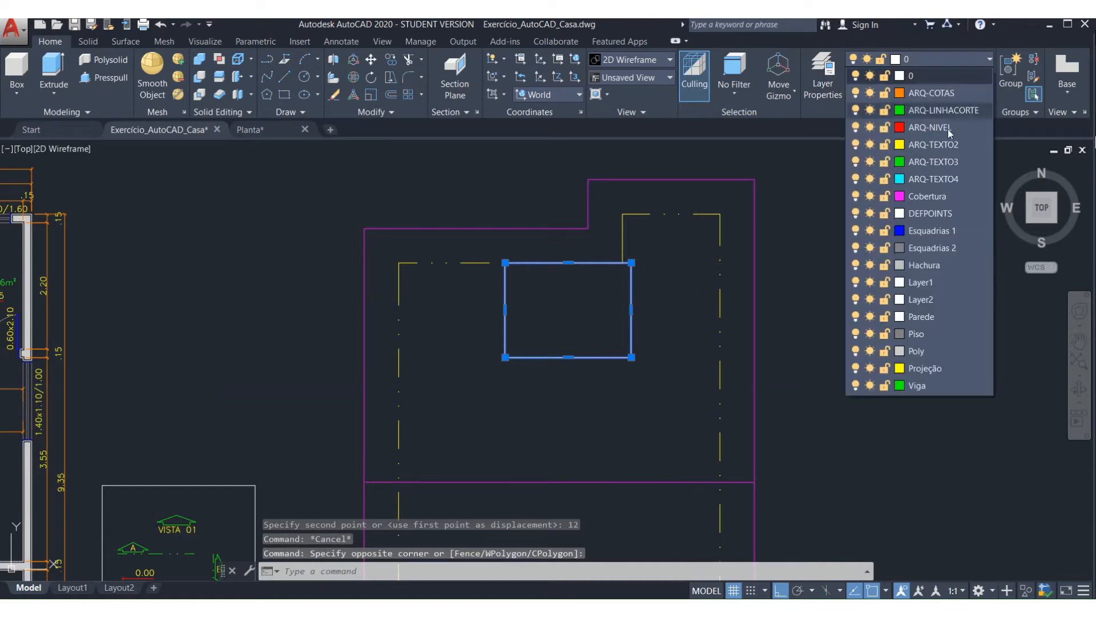
left_click(943, 196)
key("Escape")
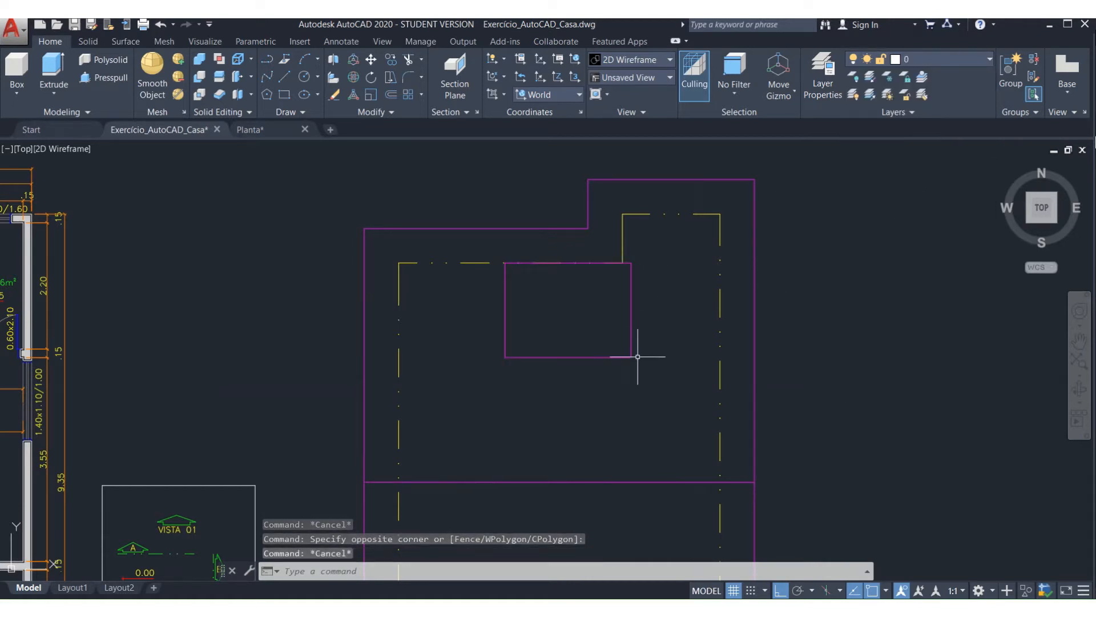
- Create a layer named Cobertura 2 with the colour white and close the layer manager
left_click(812, 97)
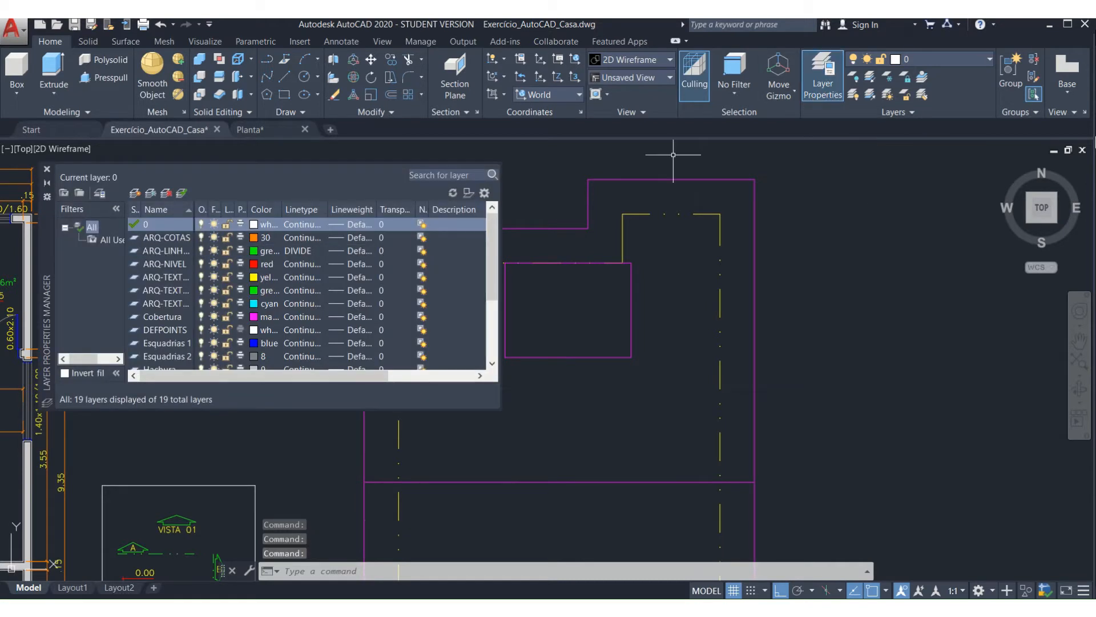
left_click(136, 193)
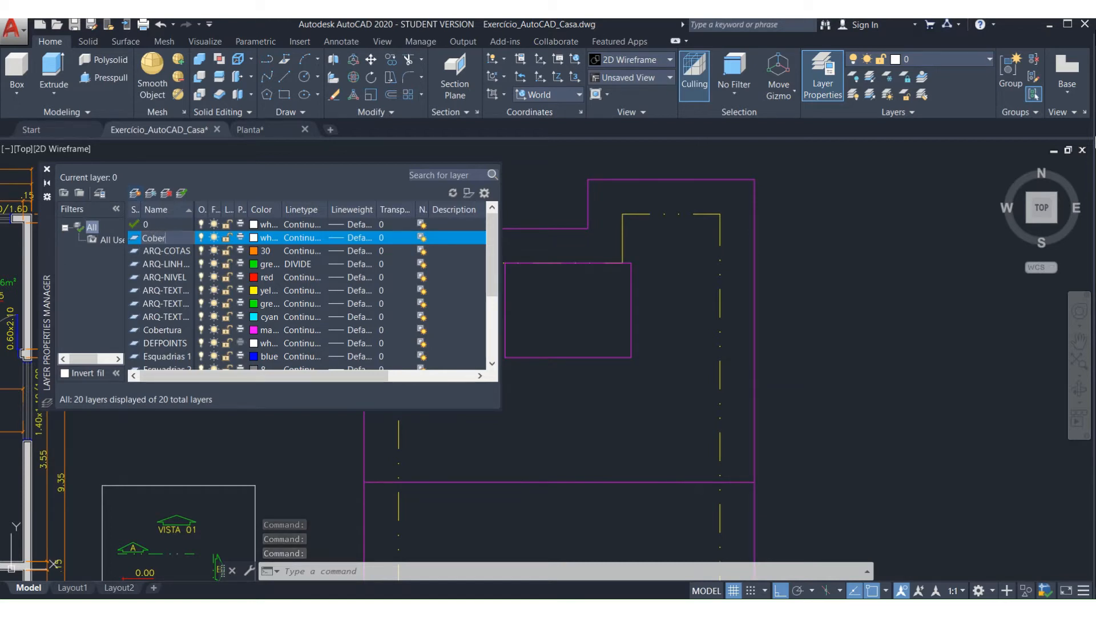
left_click(253, 237)
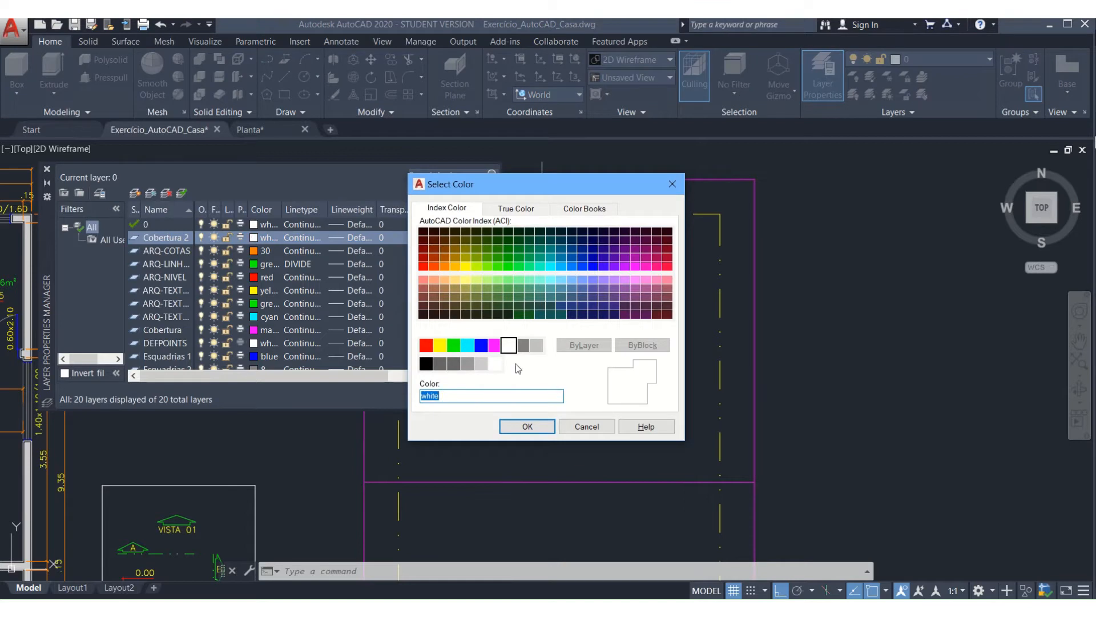
left_click(525, 426)
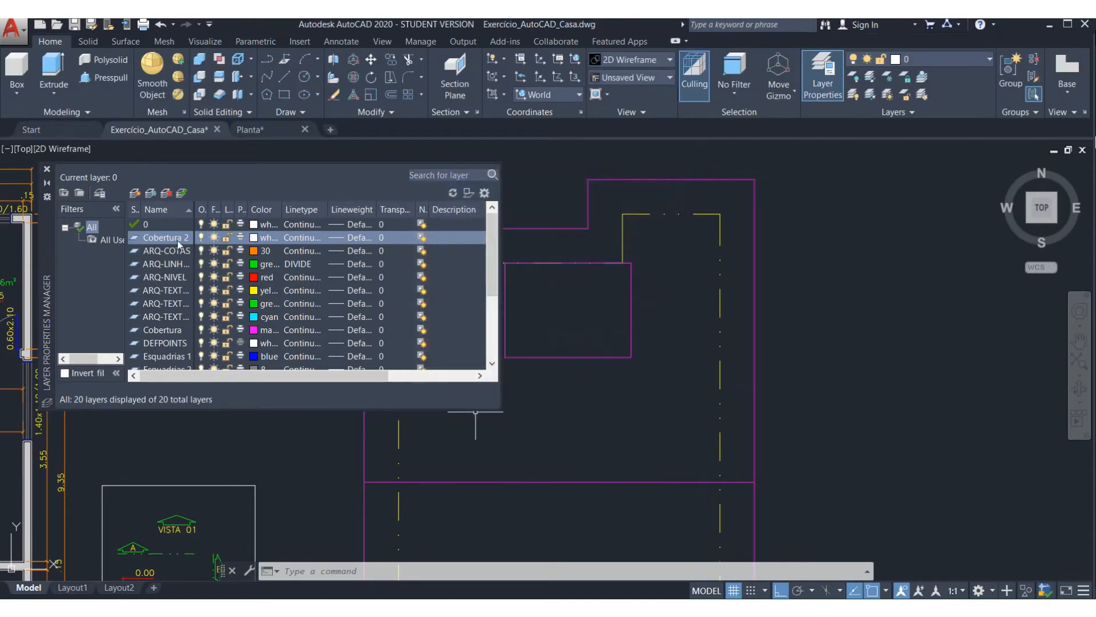
left_click(47, 169)
- Assign the bathroom rectangle on the roof plan to the Cobertura 2 layer and clear the selection
left_click(570, 357)
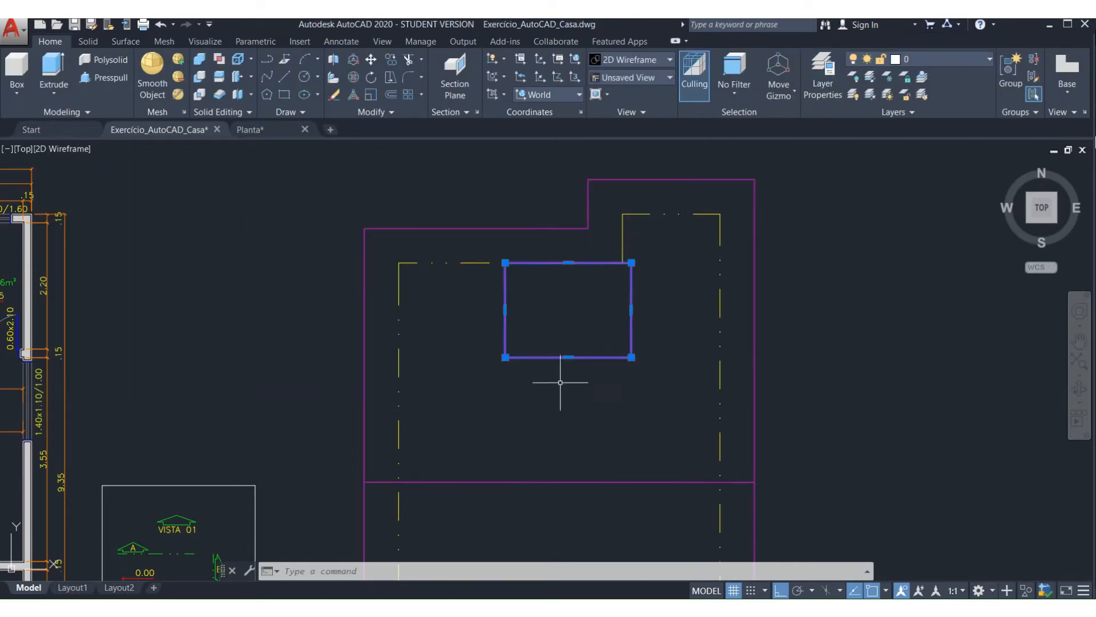
left_click(957, 62)
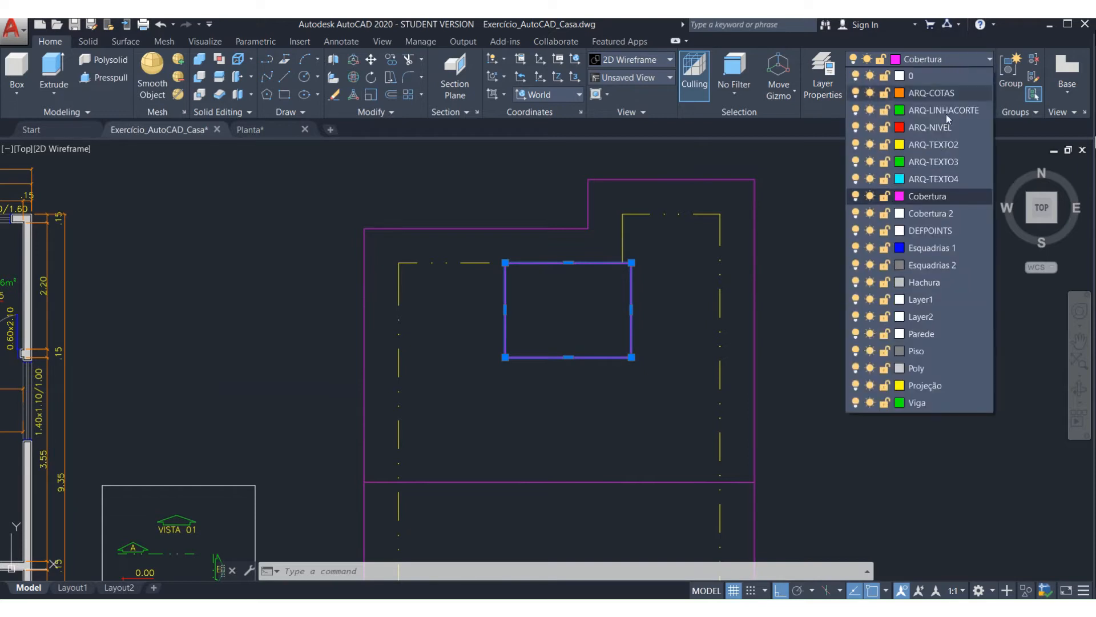
left_click(930, 213)
key("Escape")
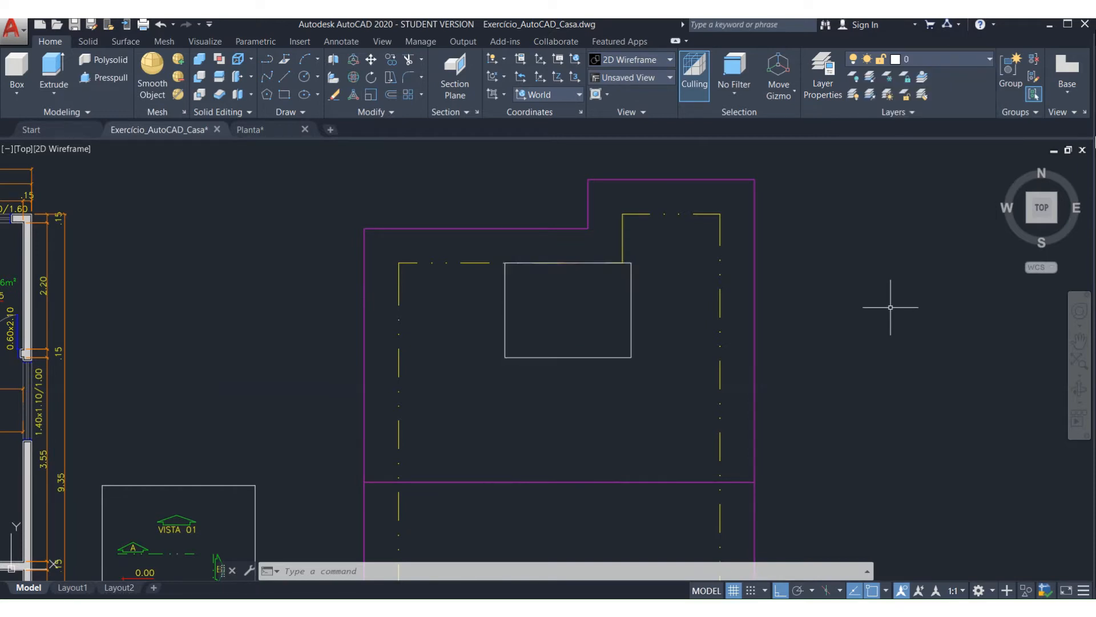
key("ctrl+z")
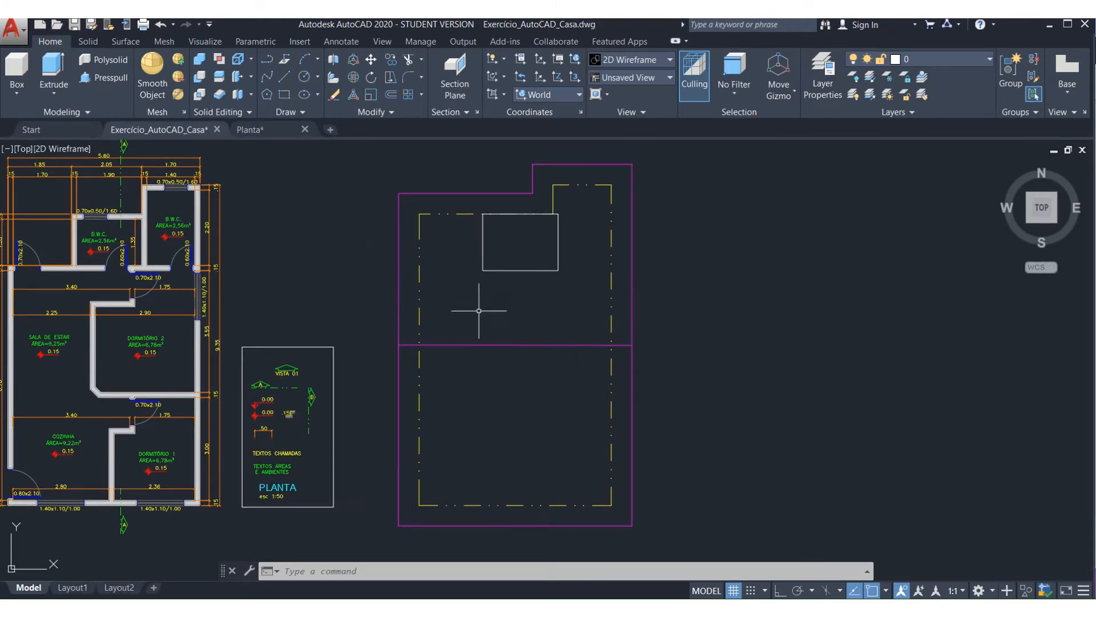
- Copy the VISTA 01 arrow and its label from the legend onto the roof plan, between the rectangle and the ridge line
scroll(299, 379, "up", 5)
type("co")
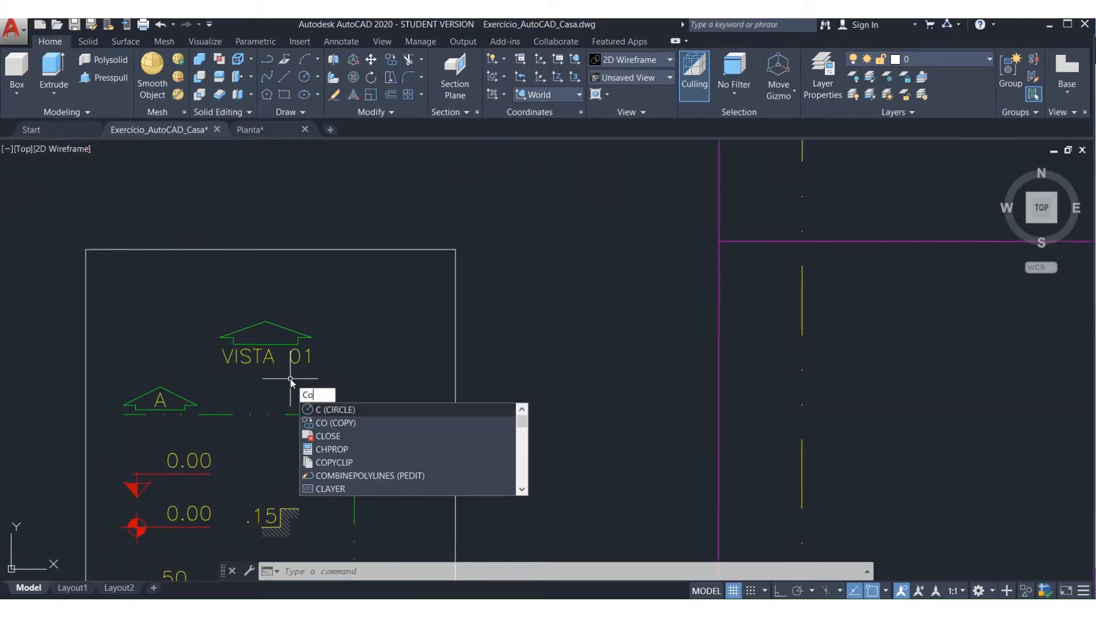
key("Return")
left_click(305, 377)
left_click(245, 294)
key("Return")
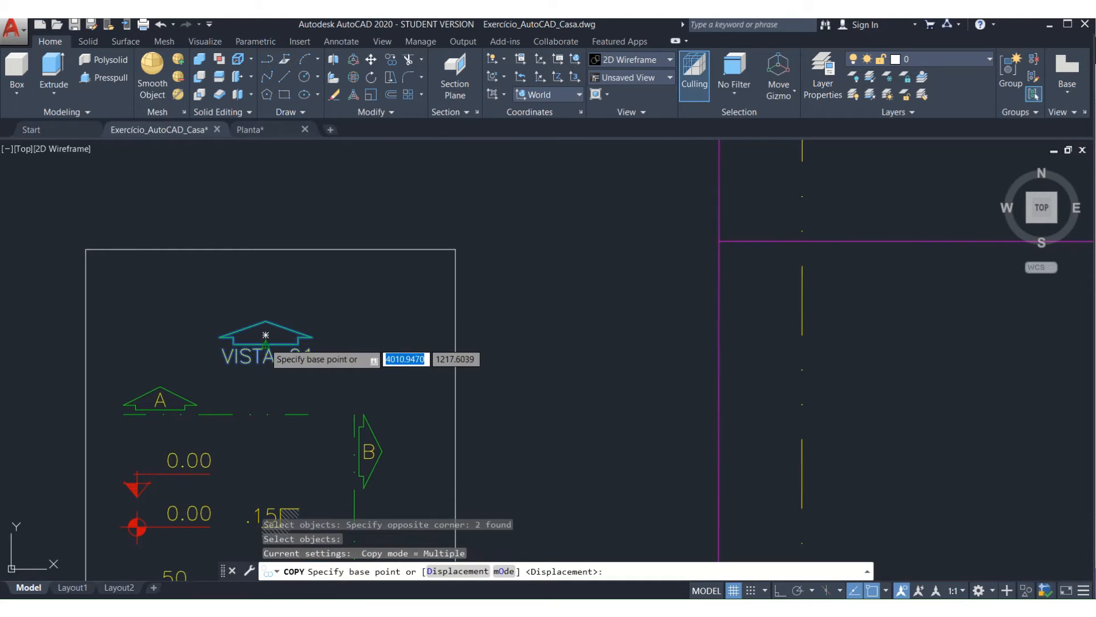
left_click(265, 344)
scroll(352, 333, "down", 2)
scroll(355, 330, "down", 2)
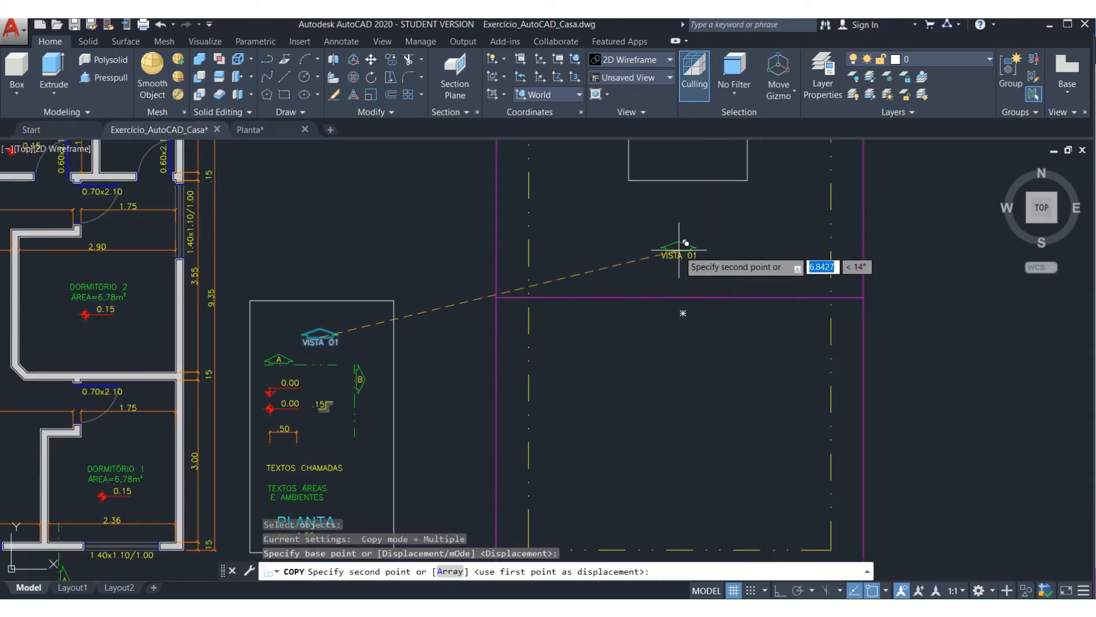
left_click(683, 240)
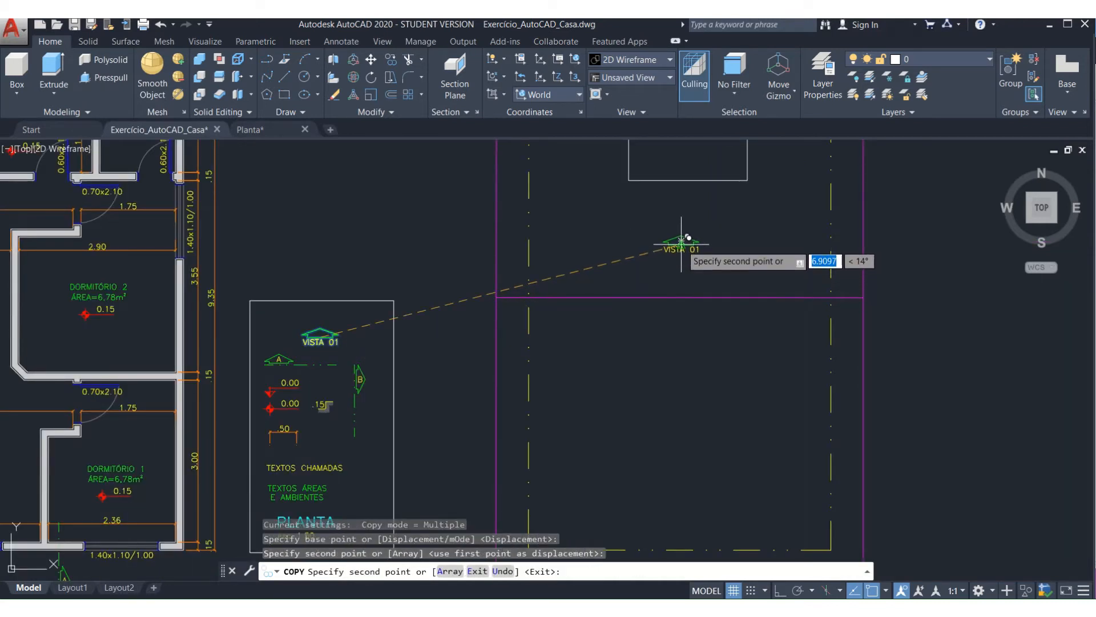
- Change the text of the copied VISTA 01 label on the roof plan to "i=40%"
type("m")
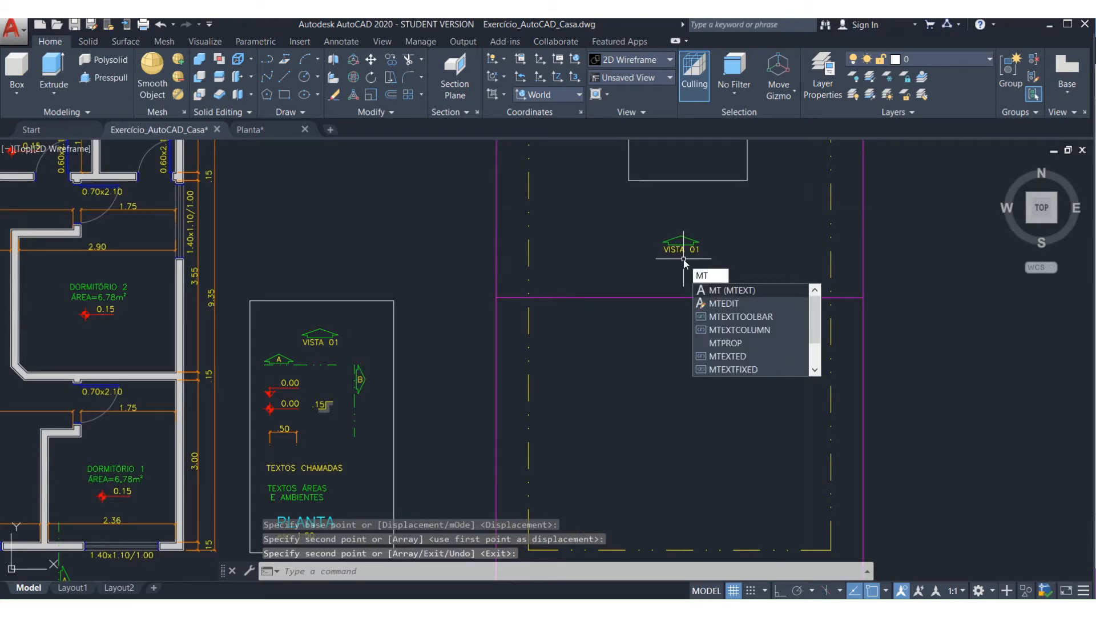
type("edt")
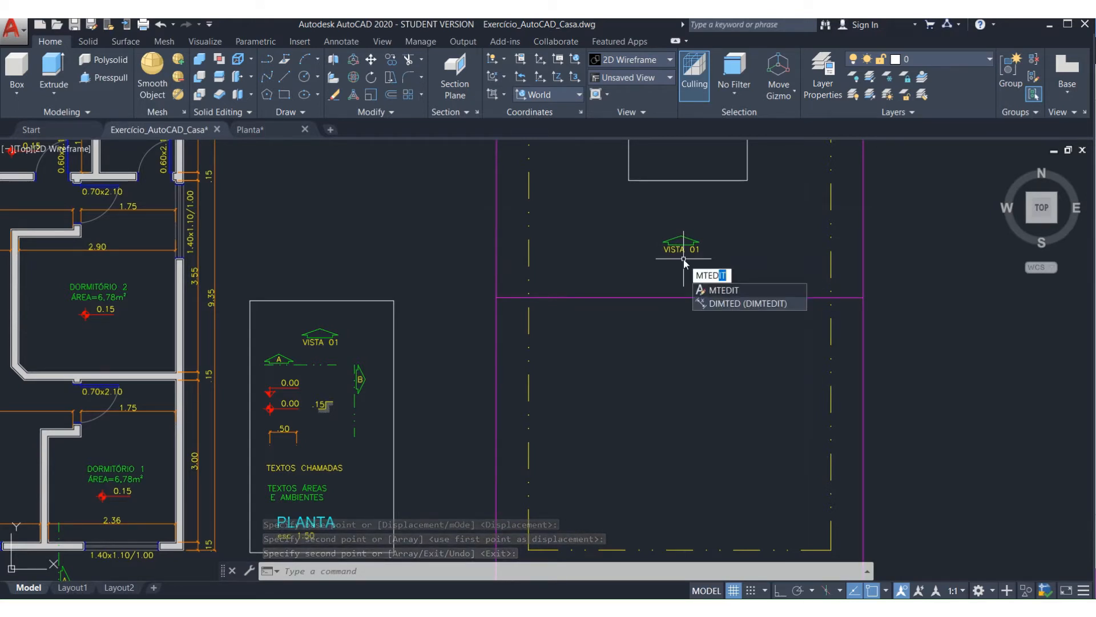
type("i")
key("Return")
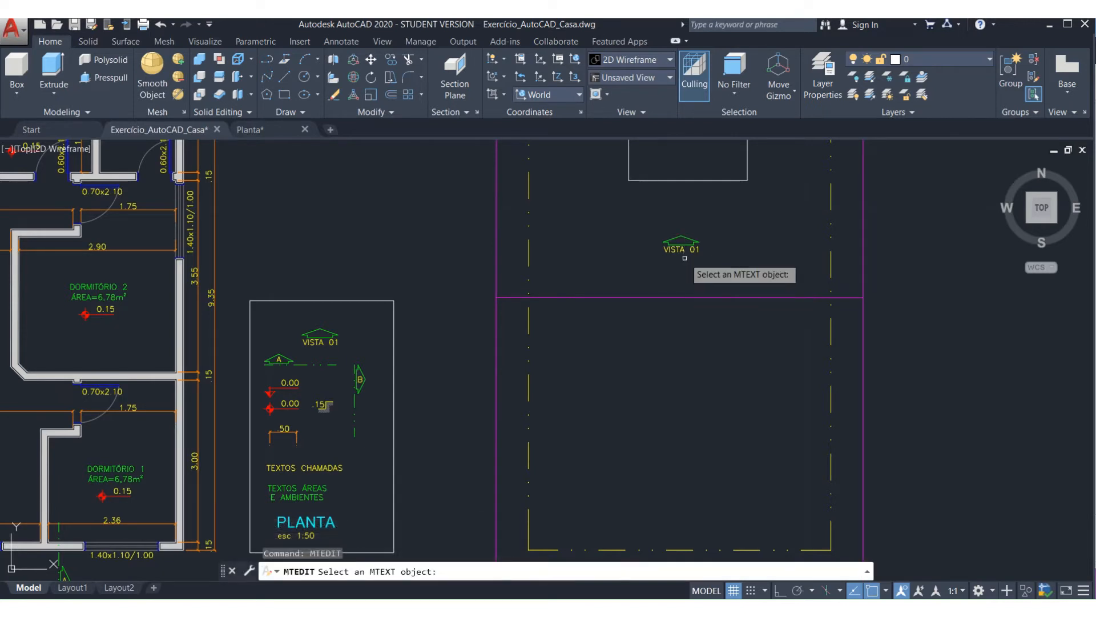
left_click(683, 250)
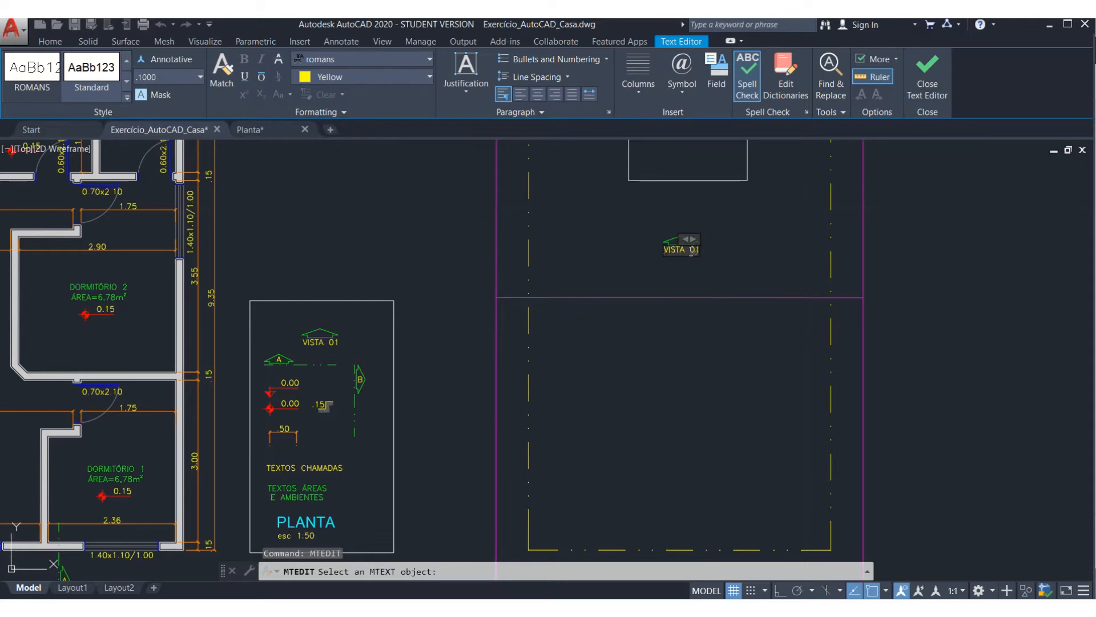
type("40%")
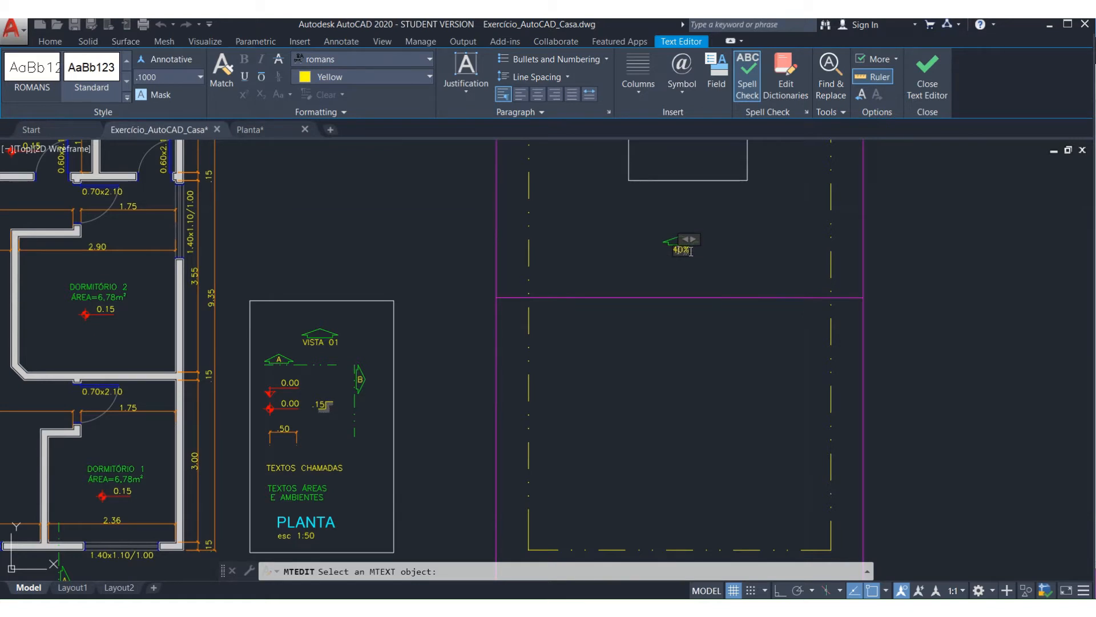
left_click(713, 282)
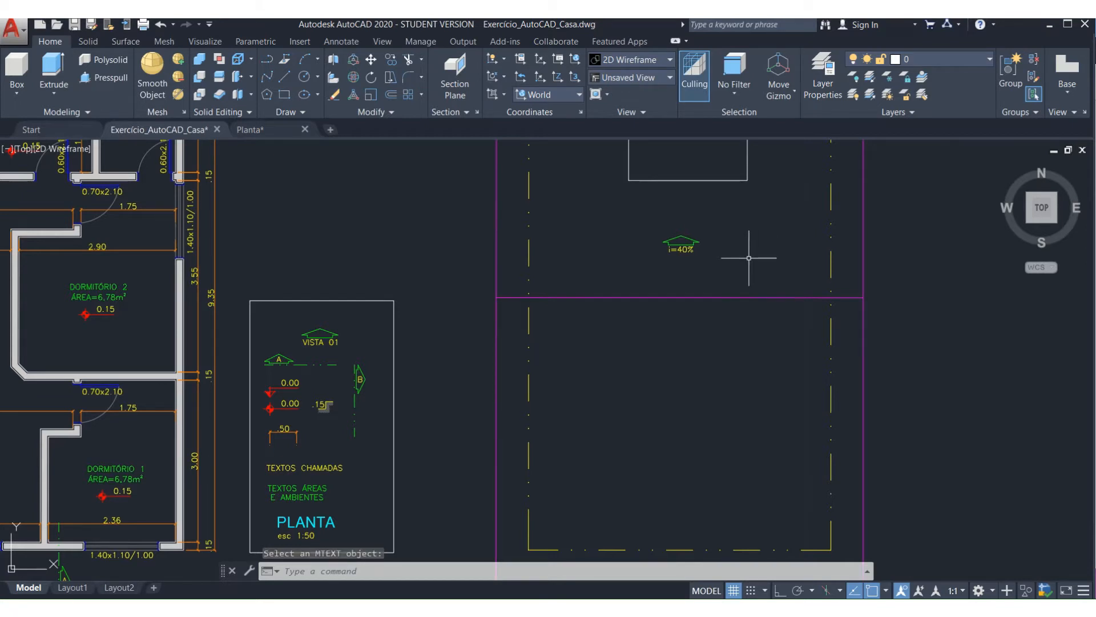
- Mirror the slope arrow and its i=40% label across the ridge line, keeping the originals
type("mi")
key("Return")
left_click(708, 231)
left_click(657, 254)
key("Return")
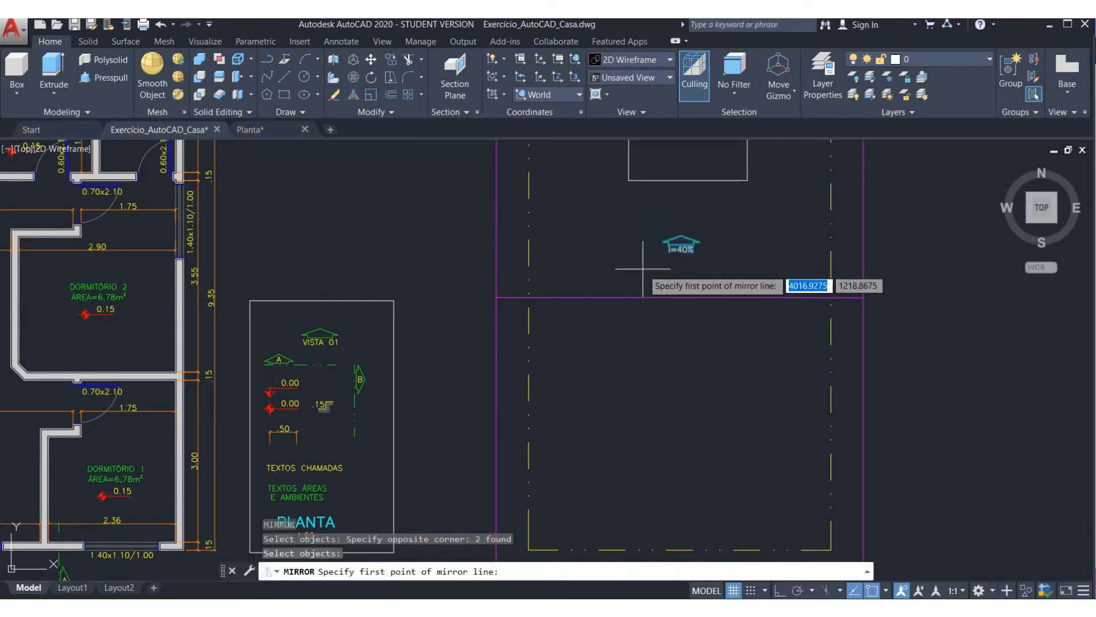
left_click(498, 297)
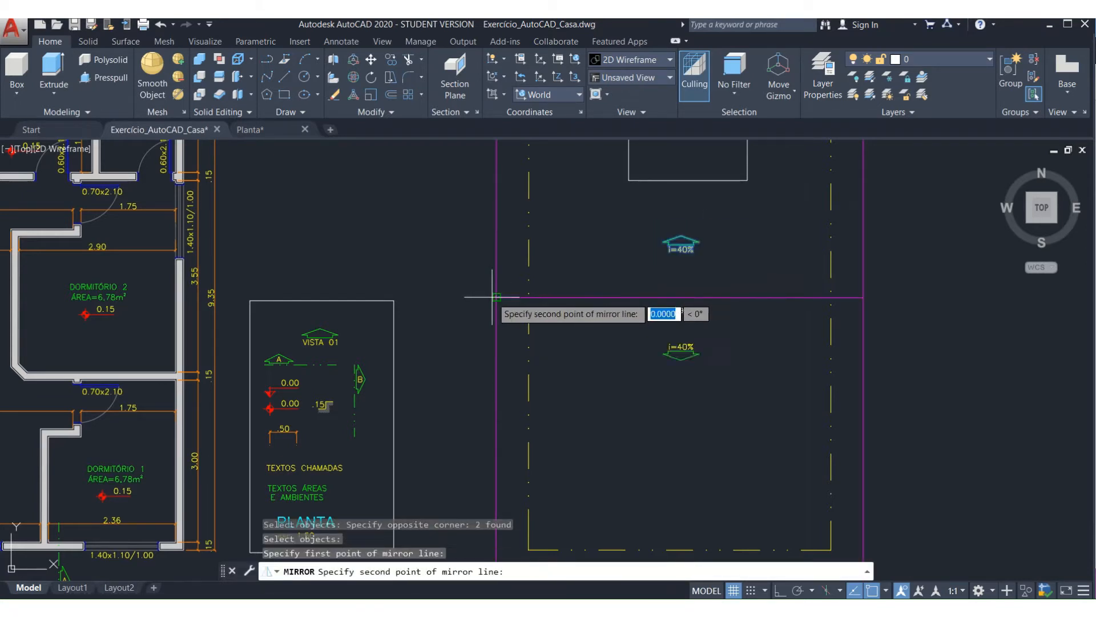
left_click(863, 298)
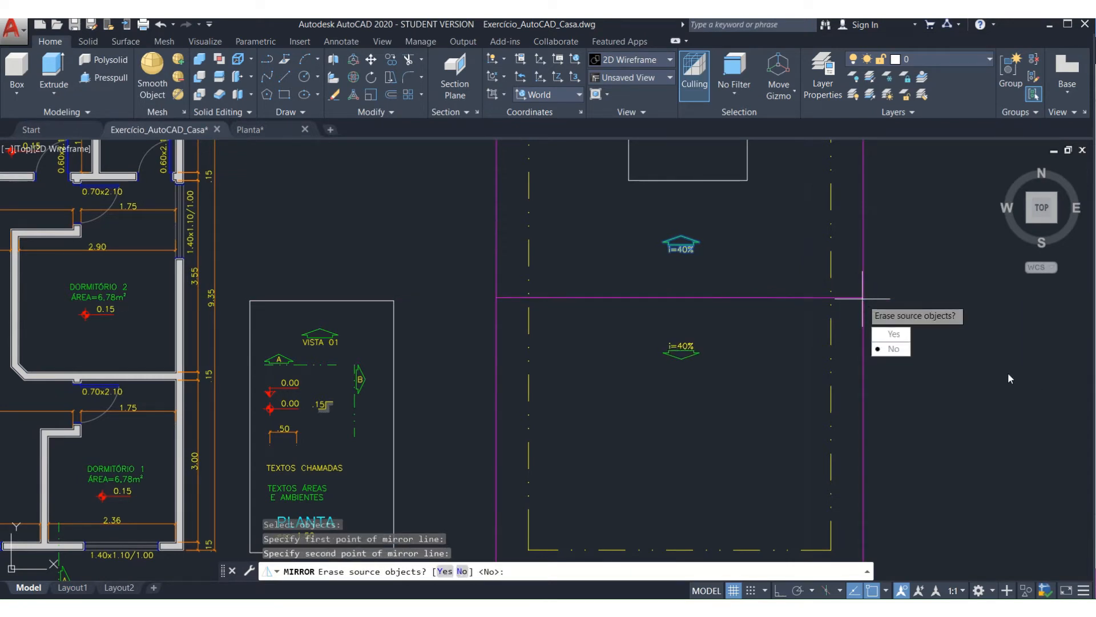
type("n")
key("Return")
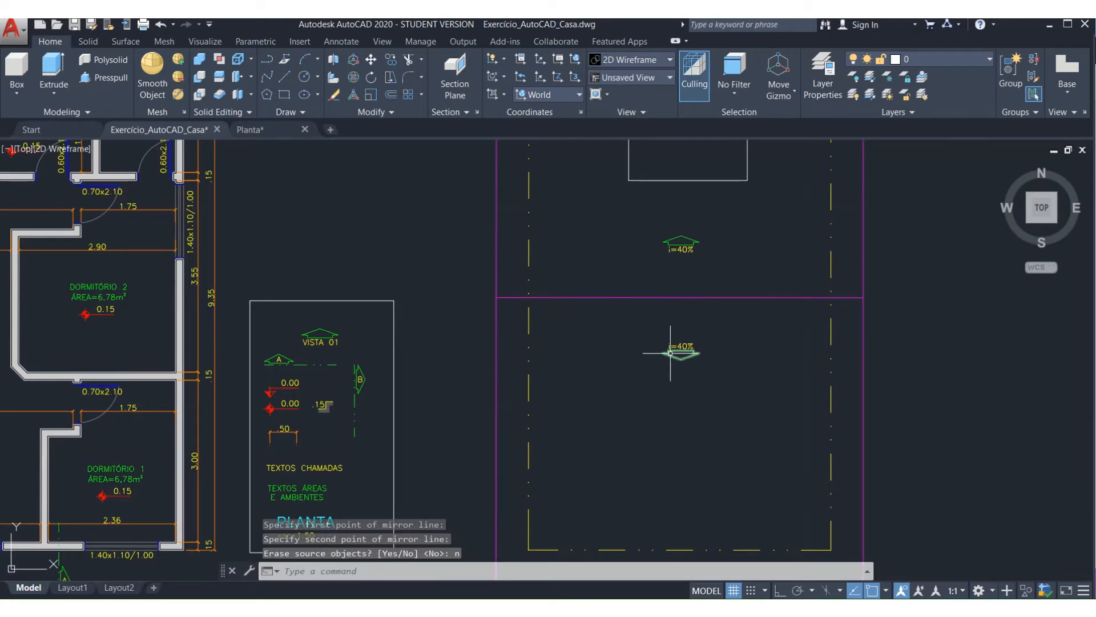
- Copy the 1.40x1.10/1.00 window label below Dormitório 1 to just inside the lower-left corner of the roof plan's dash-dot outline
scroll(666, 347, "down", 2)
scroll(730, 344, "down", 3)
scroll(730, 343, "up", 2)
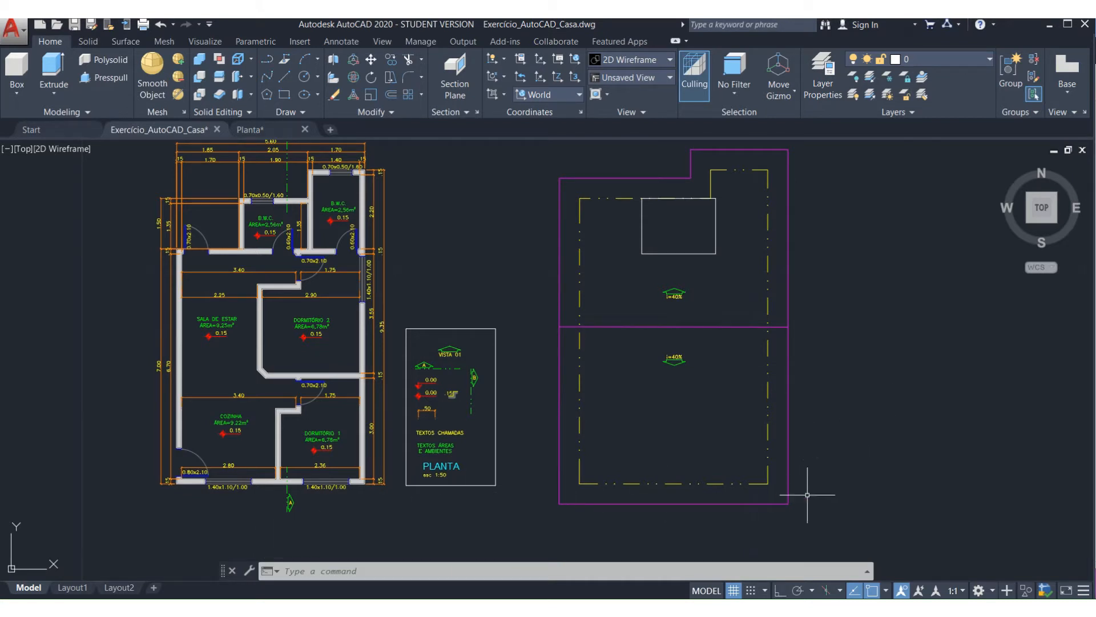
scroll(335, 507, "up", 4)
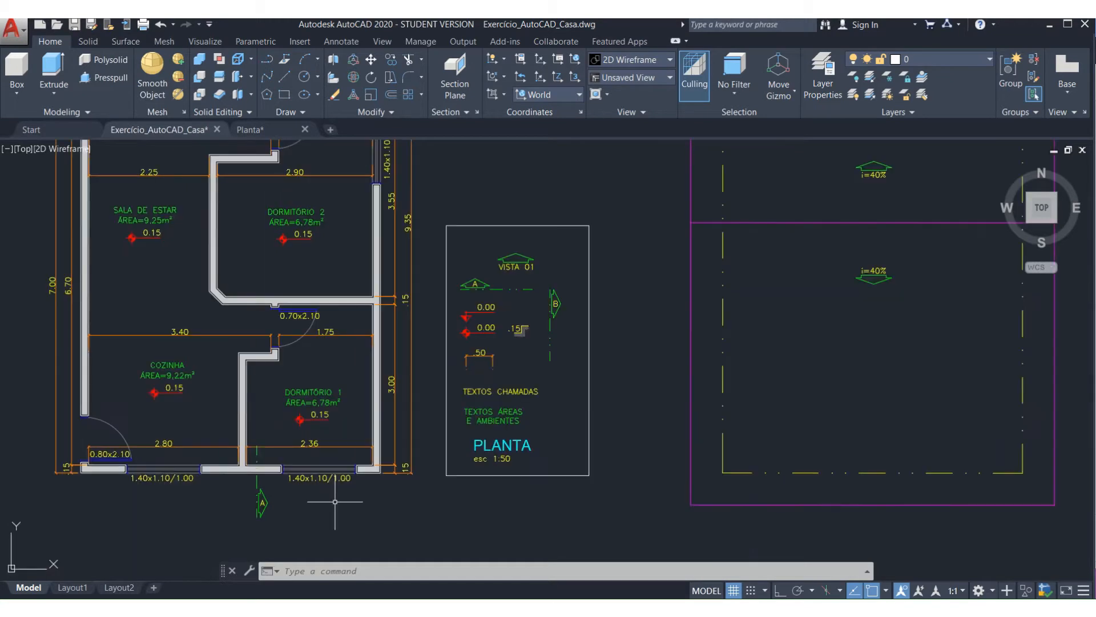
type("co")
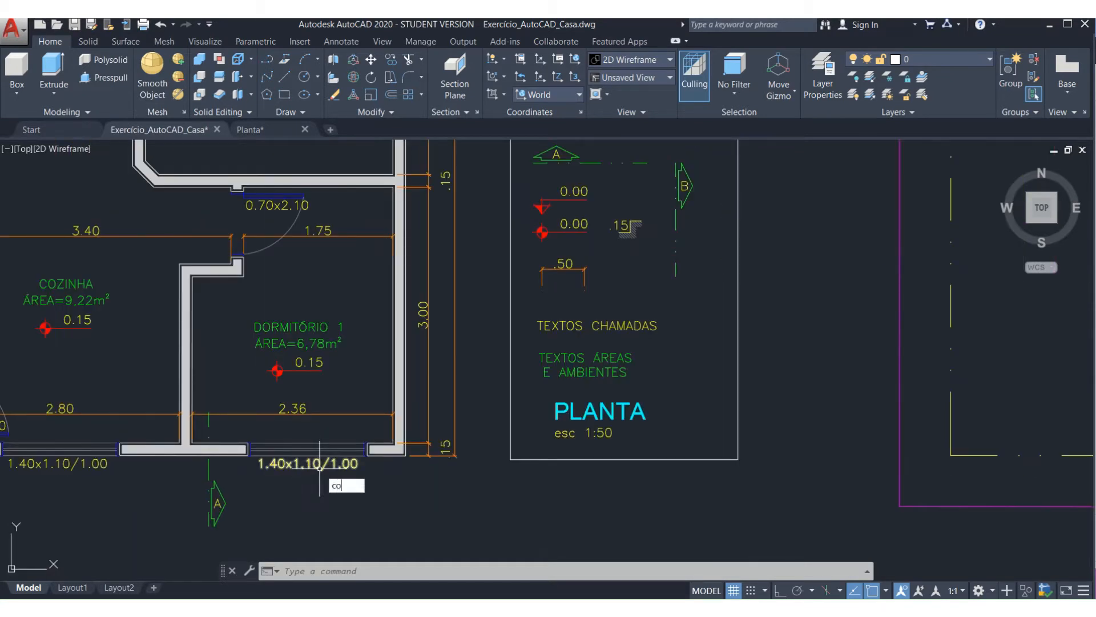
key("Return")
left_click(319, 468)
key("Return")
left_click(357, 471)
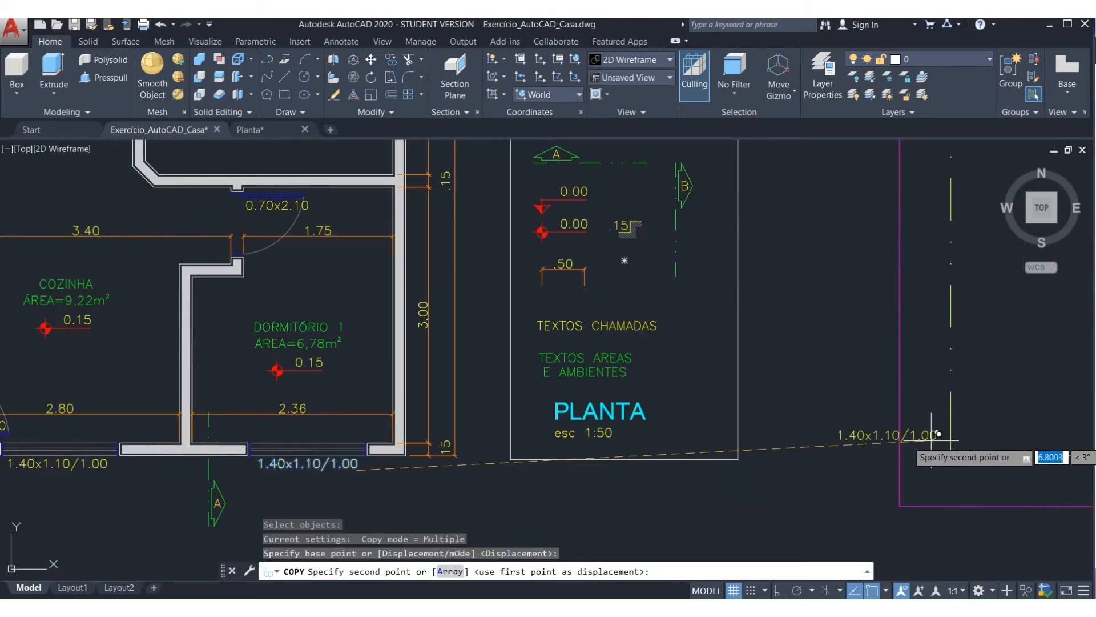
scroll(904, 452, "down", 5)
scroll(914, 460, "up", 5)
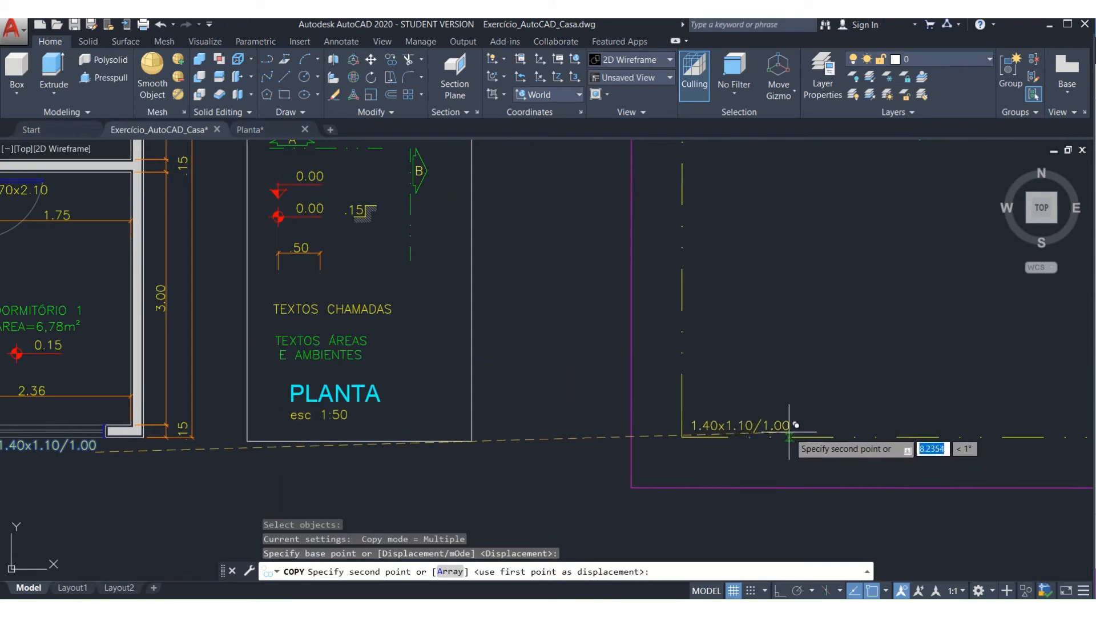
left_click(789, 429)
key("Escape")
- Replace the text of the copied window label on the roof plan with "Projeção"
double_click(787, 428)
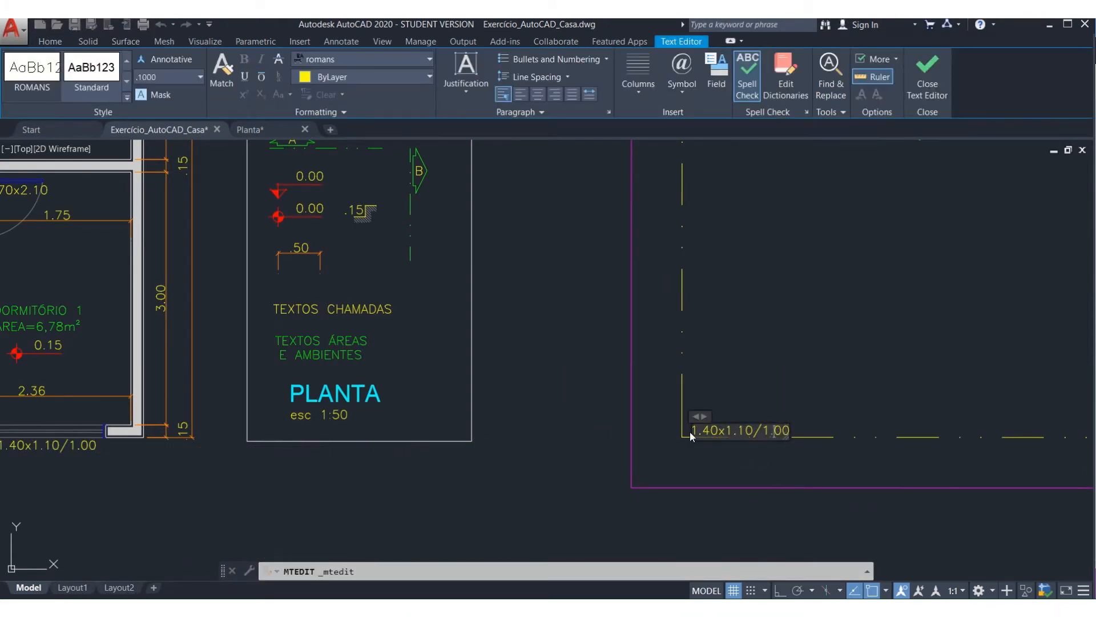
left_click_drag(693, 429, 884, 441)
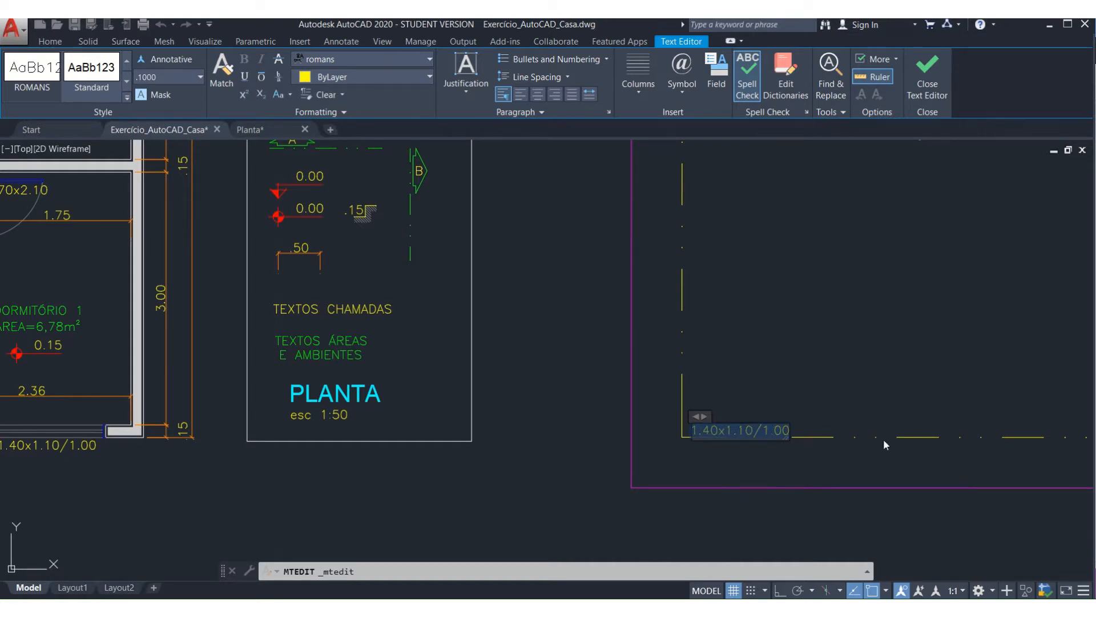
type("Proje")
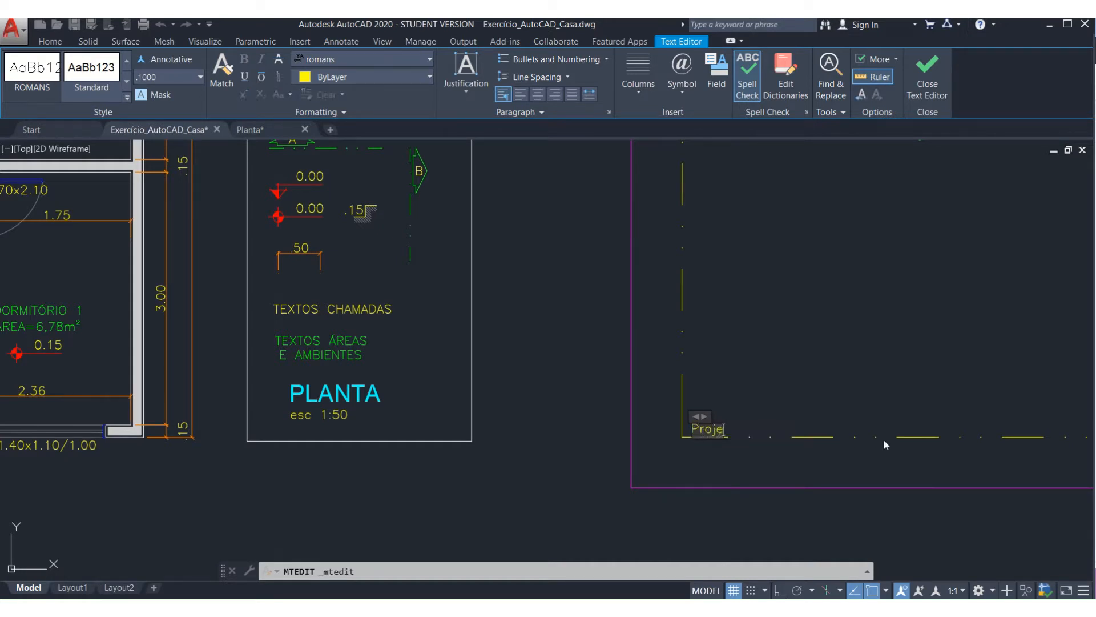
type("ção")
left_click(818, 387)
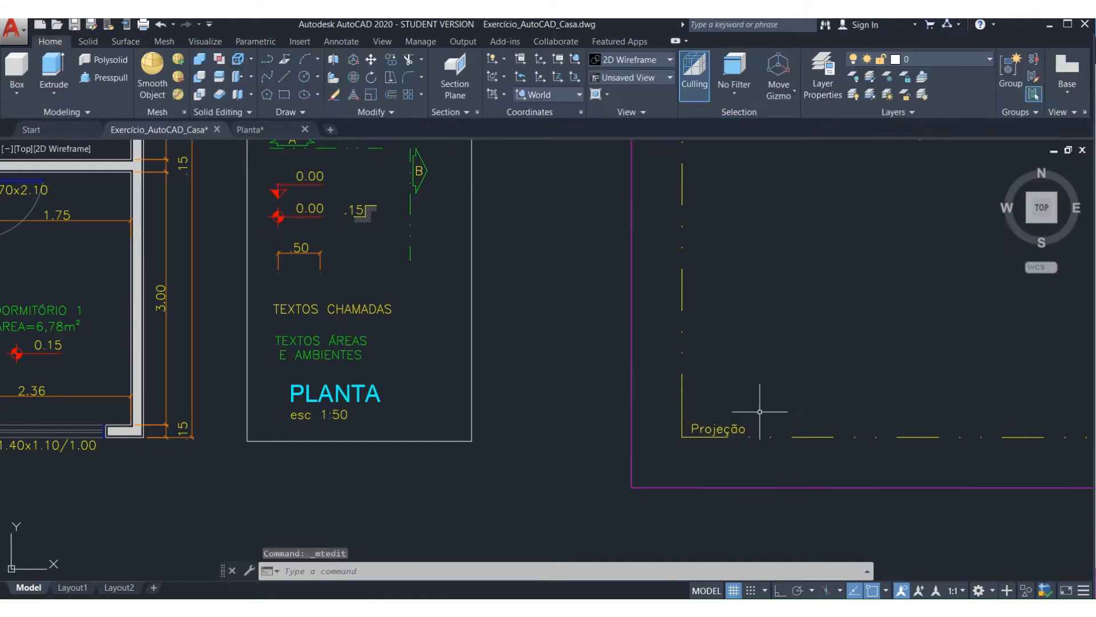
- Hatch the roof slope above the ridge line, including its eaves strip but not the bathroom rectangle, with the user-defined USER line pattern
scroll(741, 426, "up", 2)
scroll(668, 386, "down", 3)
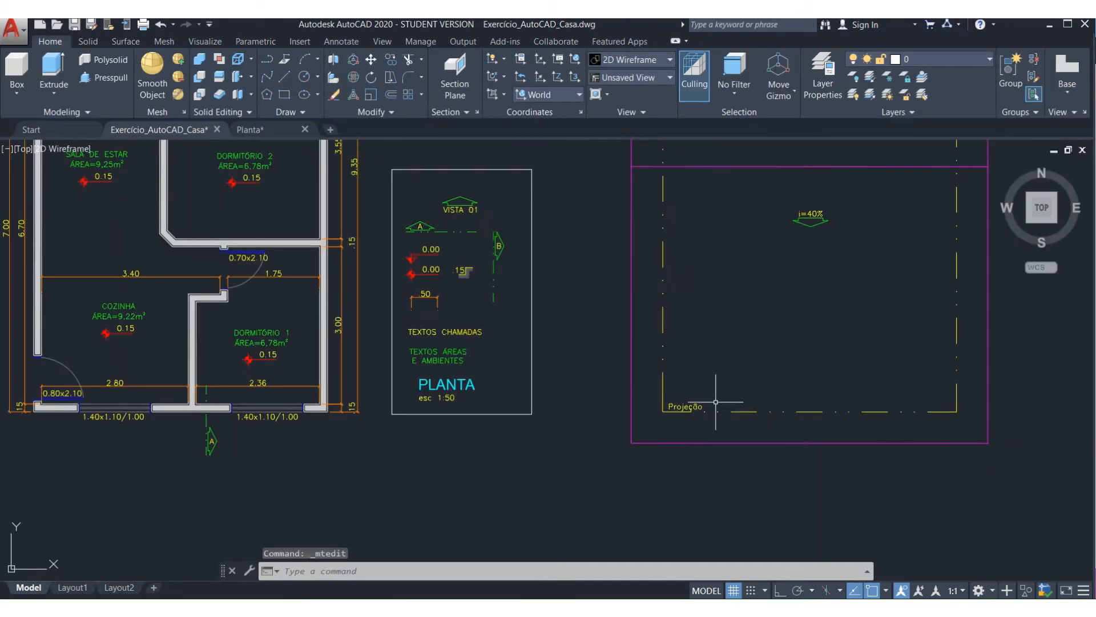
scroll(765, 257, "down", 4)
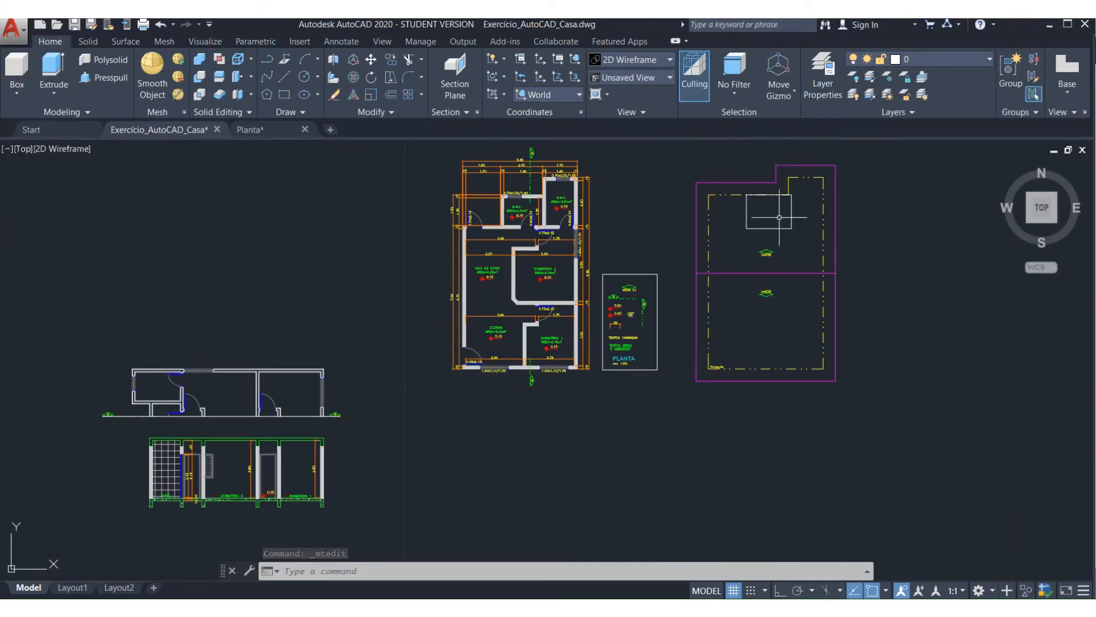
scroll(785, 190, "up", 1)
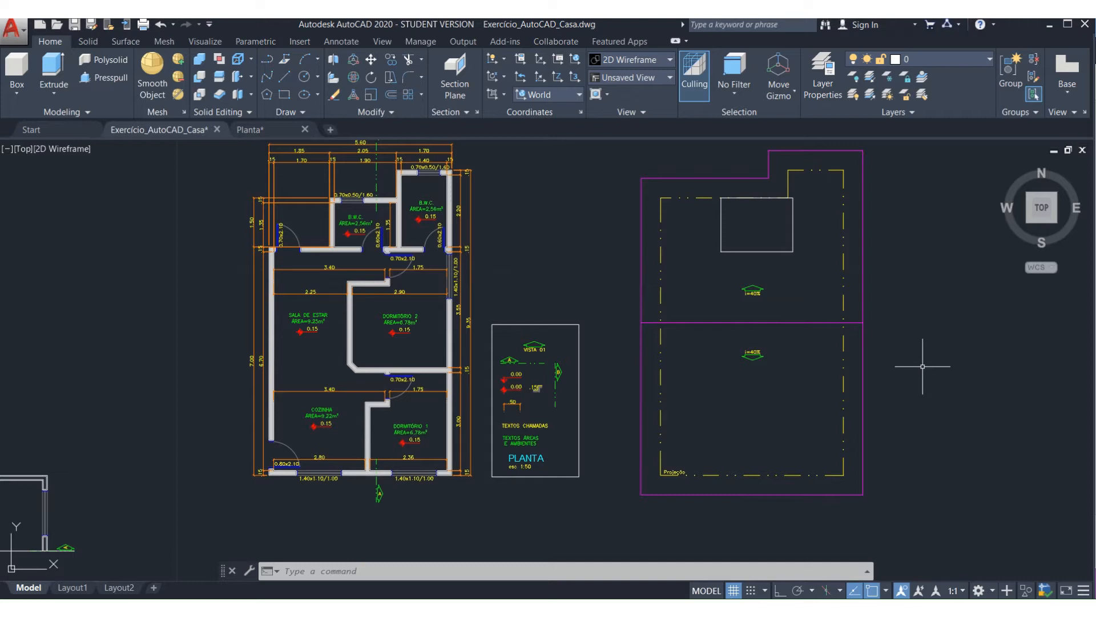
type("h")
key("Return")
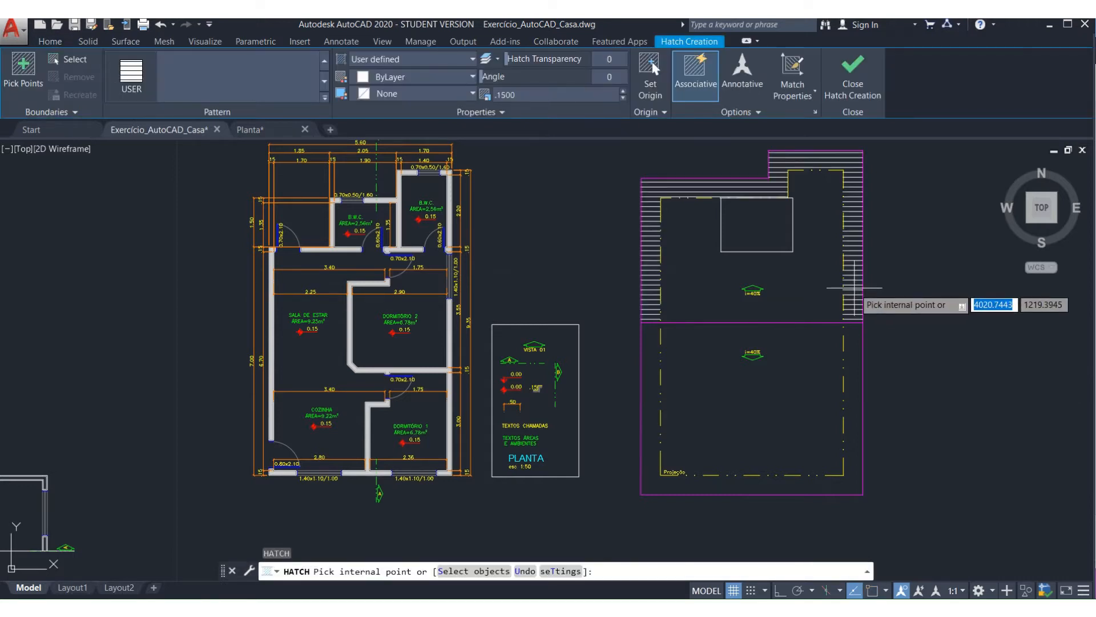
left_click(854, 287)
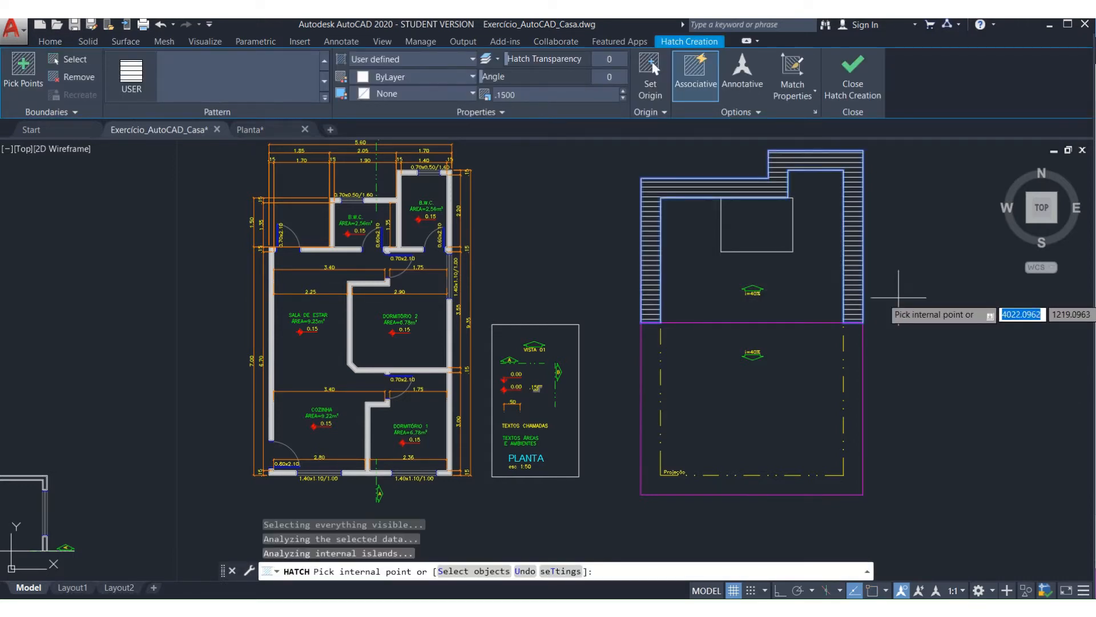
key("ctrl+z")
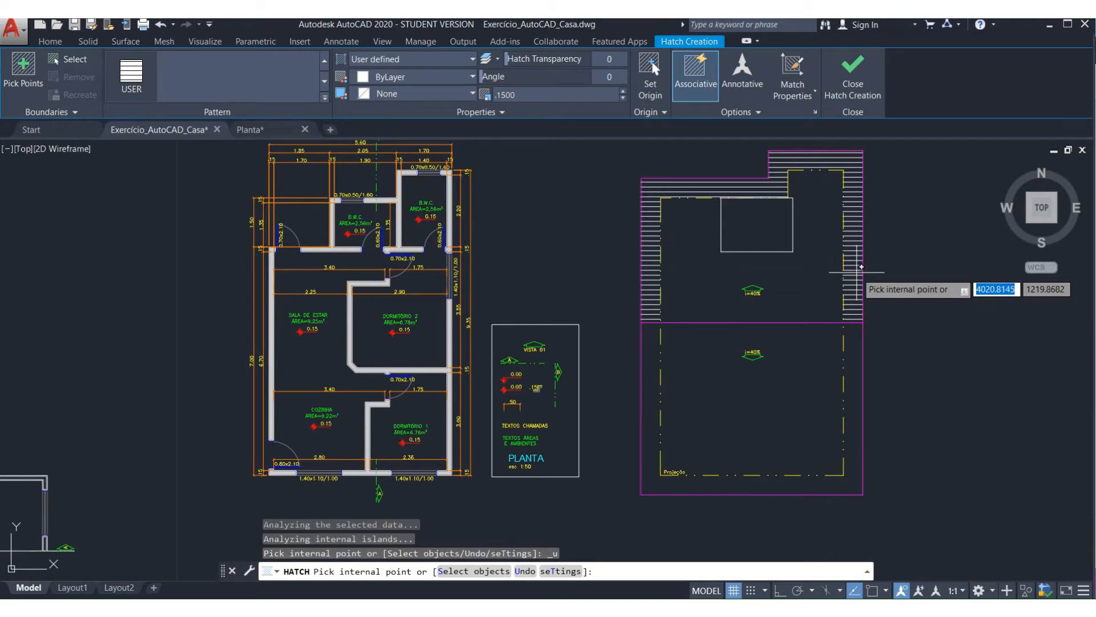
left_click(134, 72)
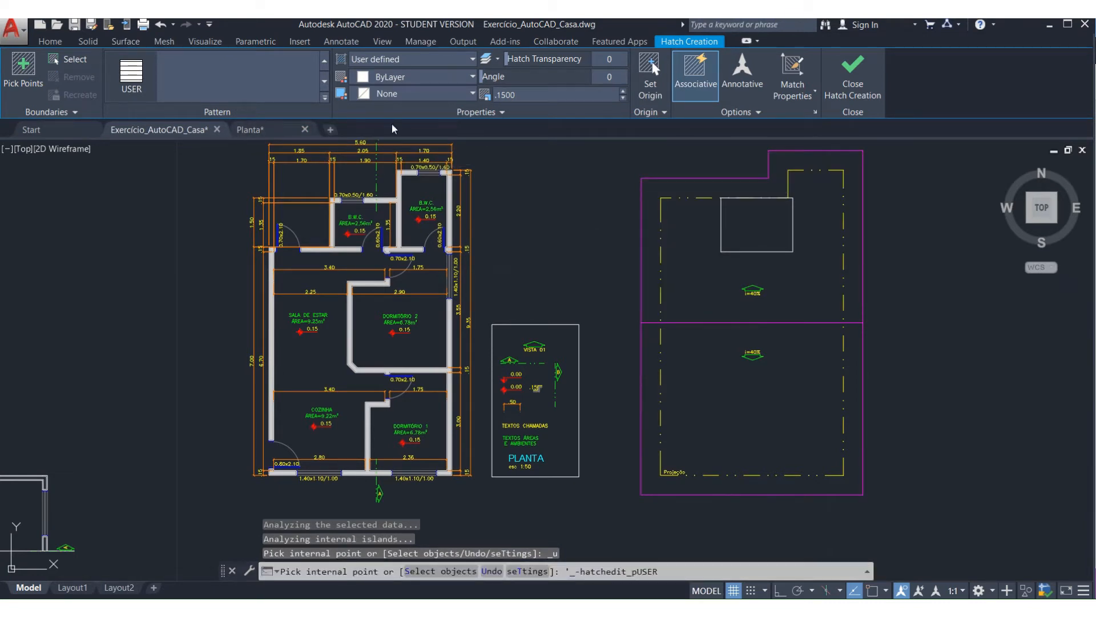
left_click(651, 222)
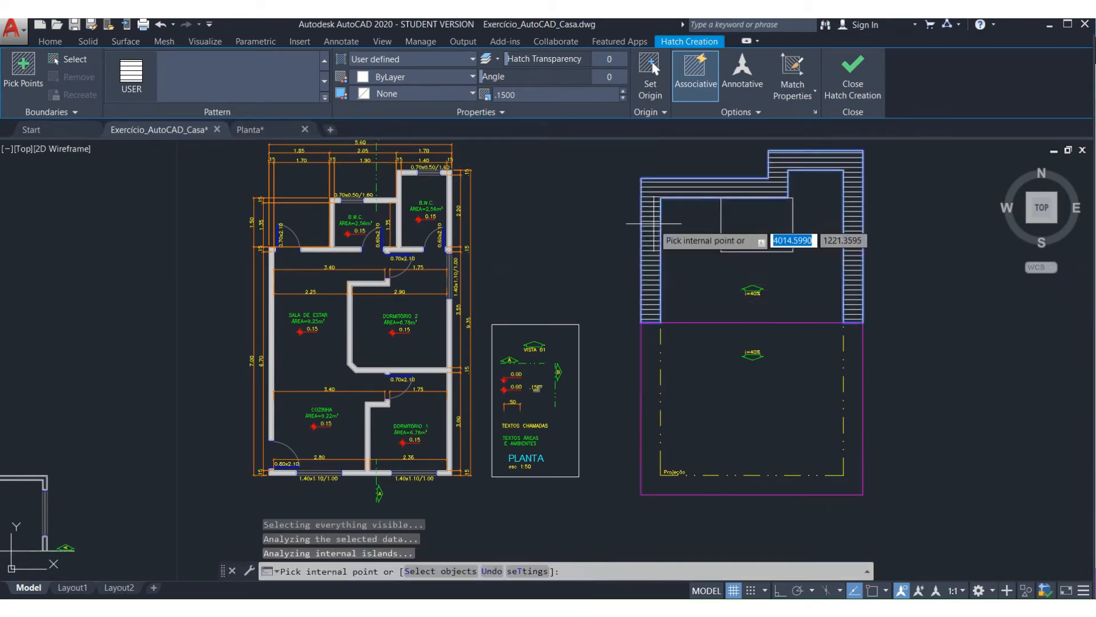
left_click(673, 255)
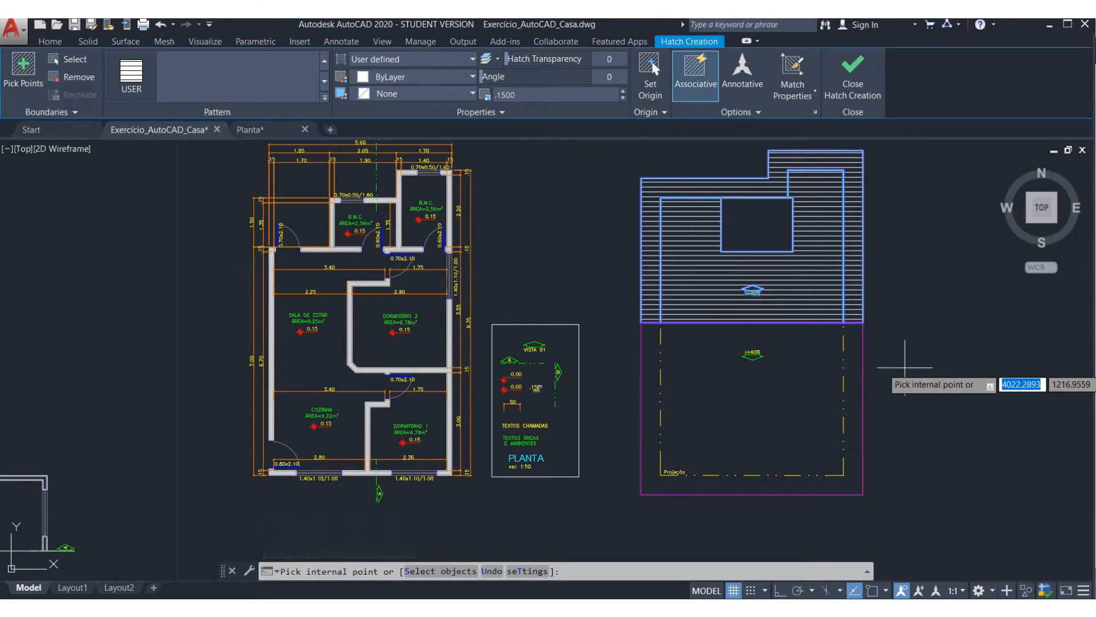
left_click(905, 367)
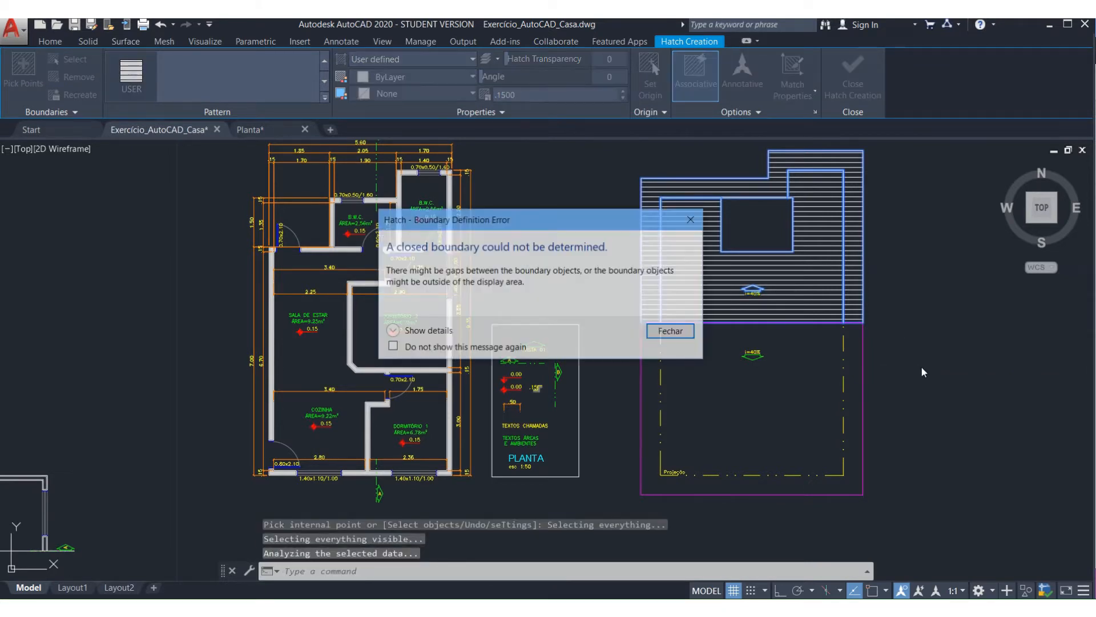
left_click(671, 329)
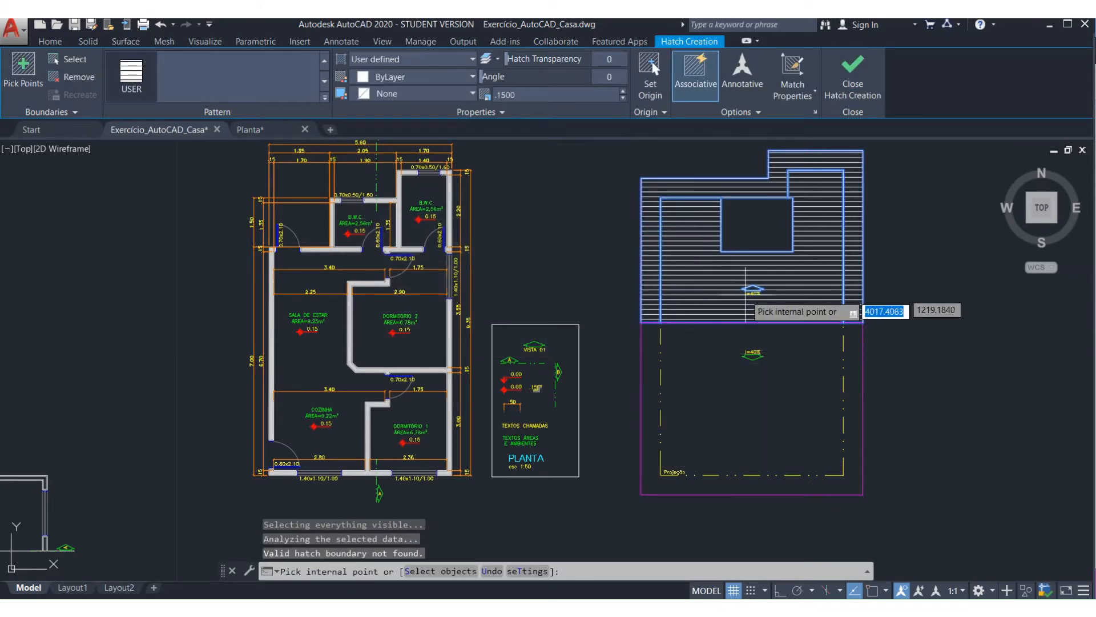
key("Escape")
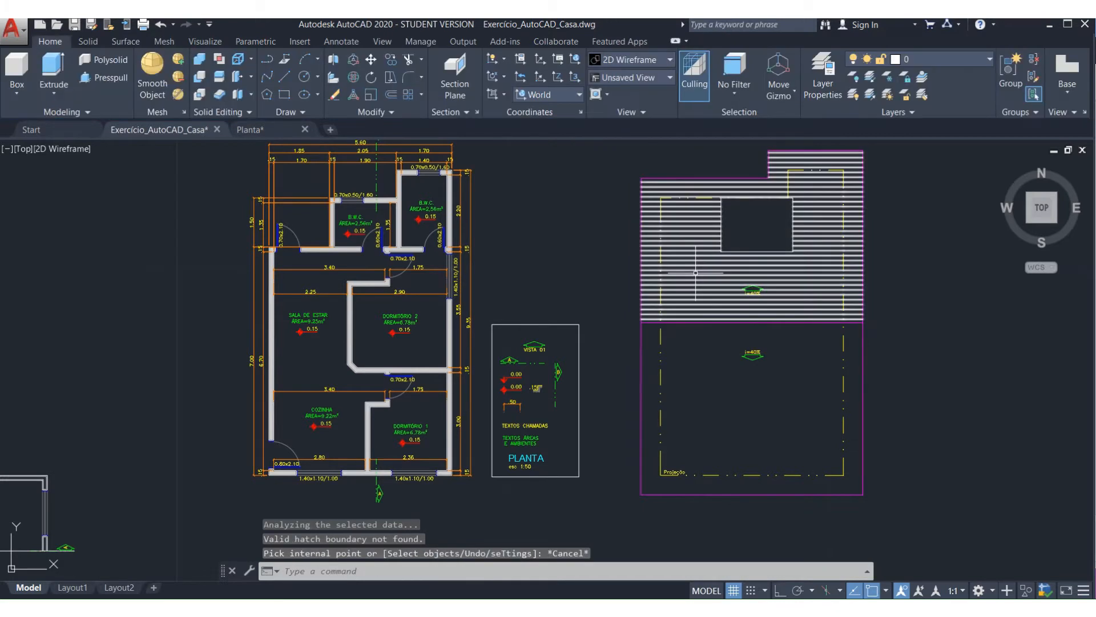
- Set the angle of the upper roof slope's hatch to 90 degrees
left_click(705, 269)
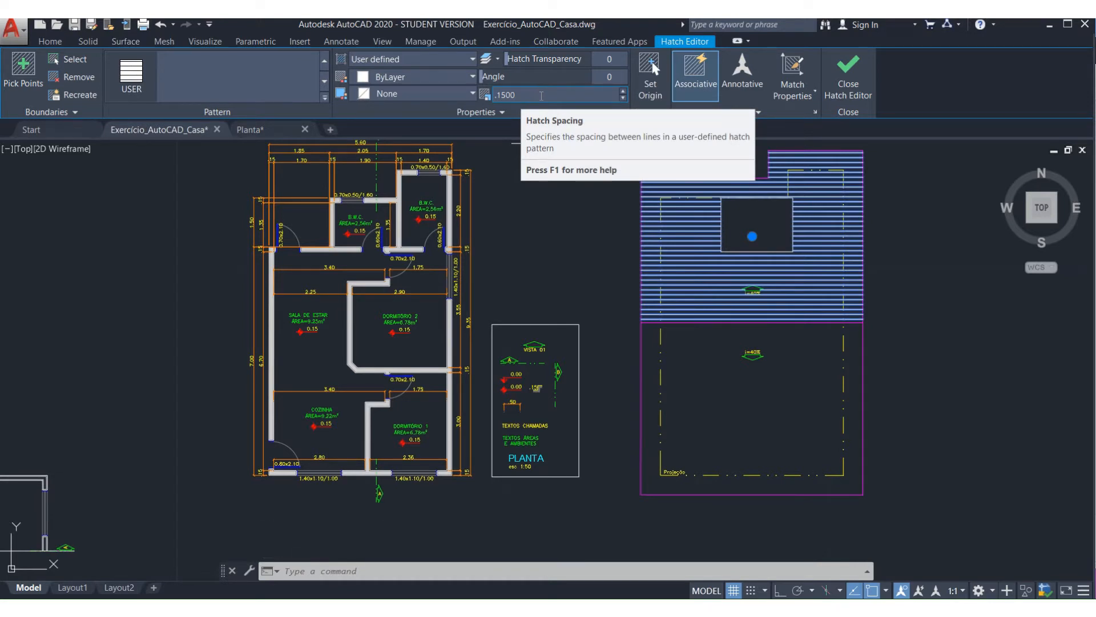
left_click(611, 77)
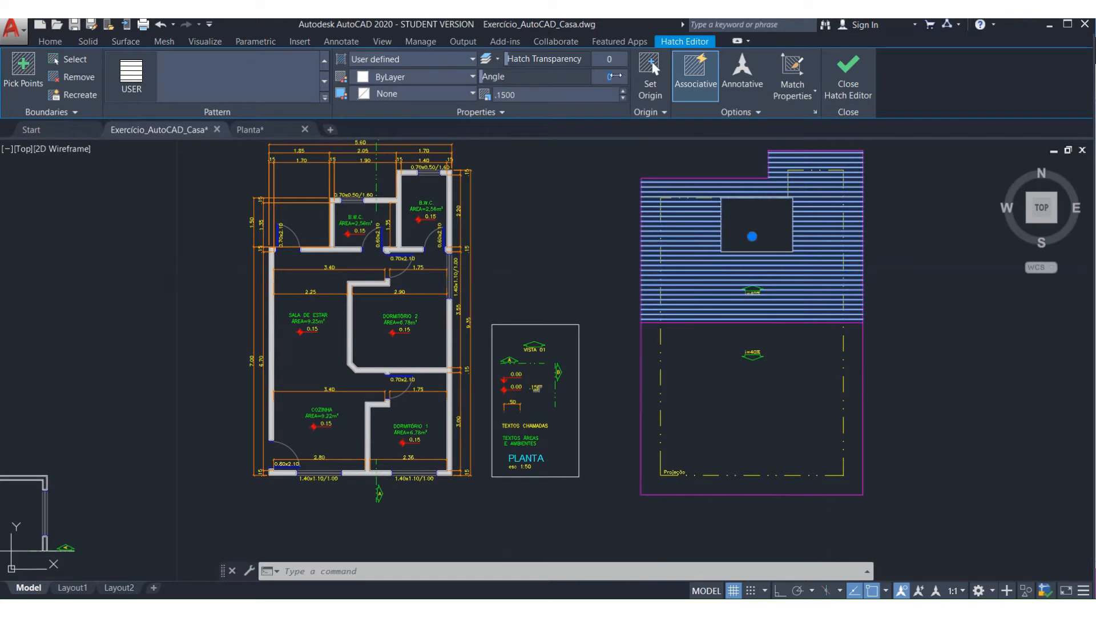
key("Return")
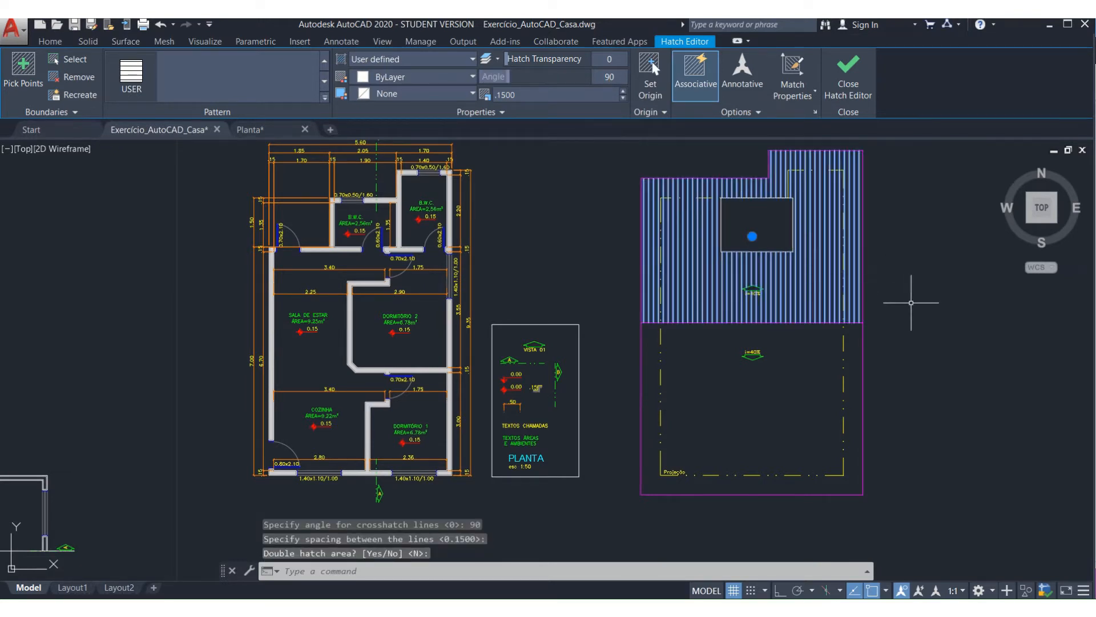
scroll(751, 367, "down", 2)
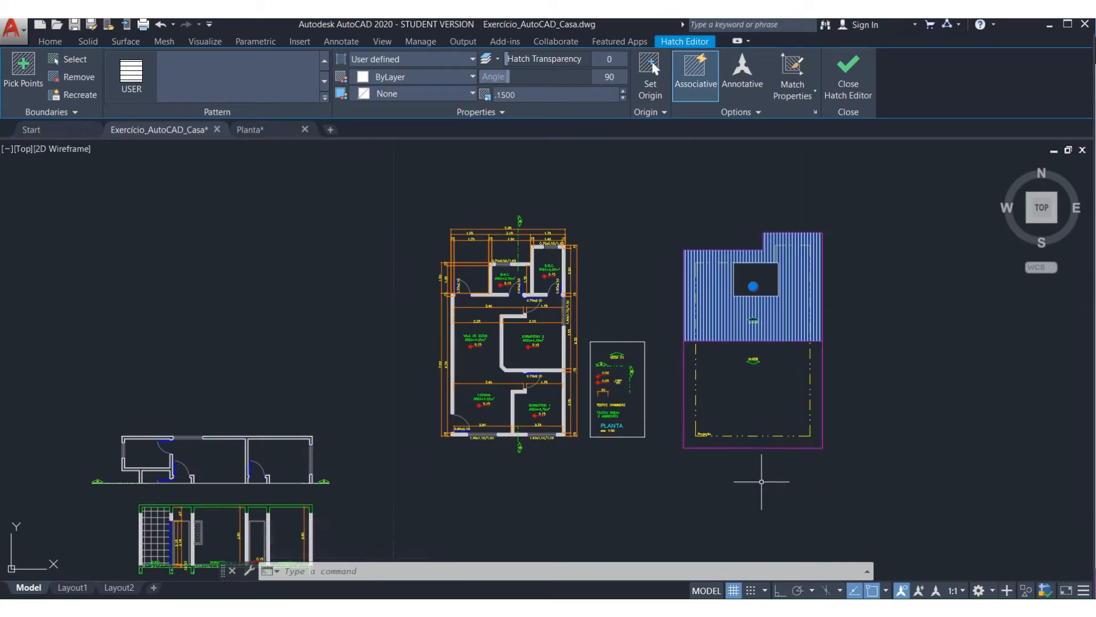
- Hatch the roof slope below the ridge line, including its eaves strip, with the user-defined USER line pattern at 0.15 spacing
key("Escape")
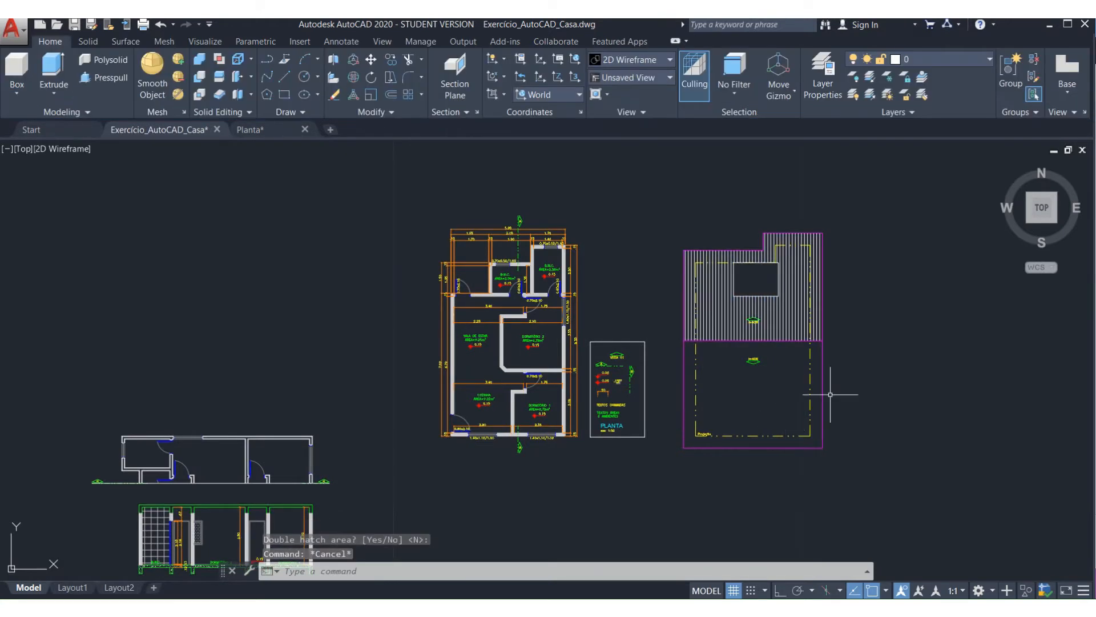
scroll(837, 394, "up", 2)
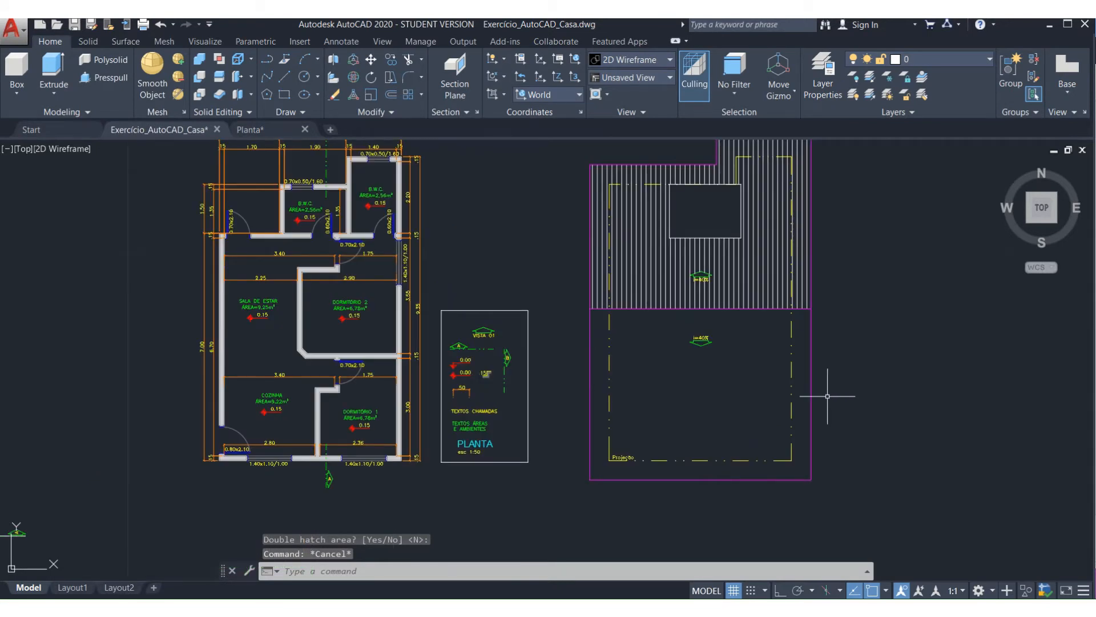
type("h")
key("Return")
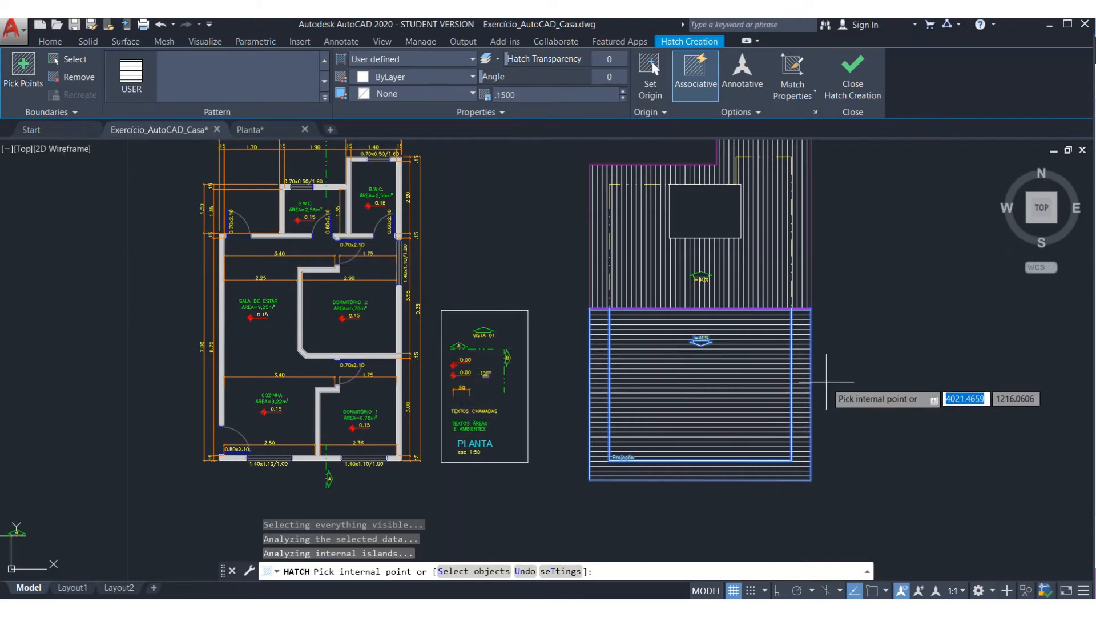
key("Escape")
left_click(731, 355)
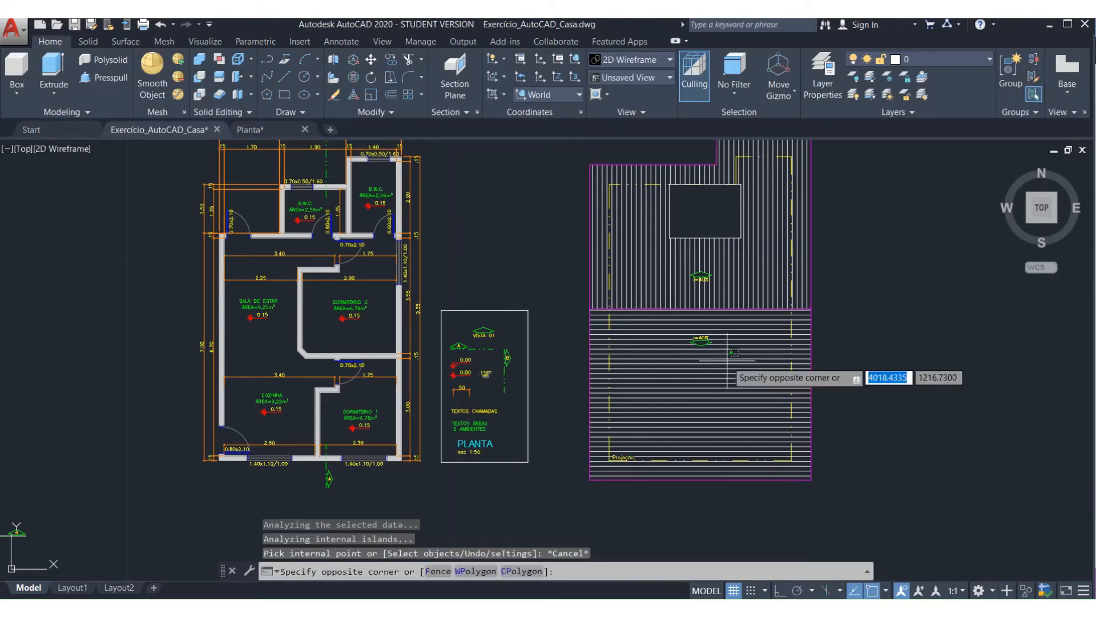
key("Escape")
- Set the angle of the lower roof slope's hatch to 90 degrees
left_click(727, 360)
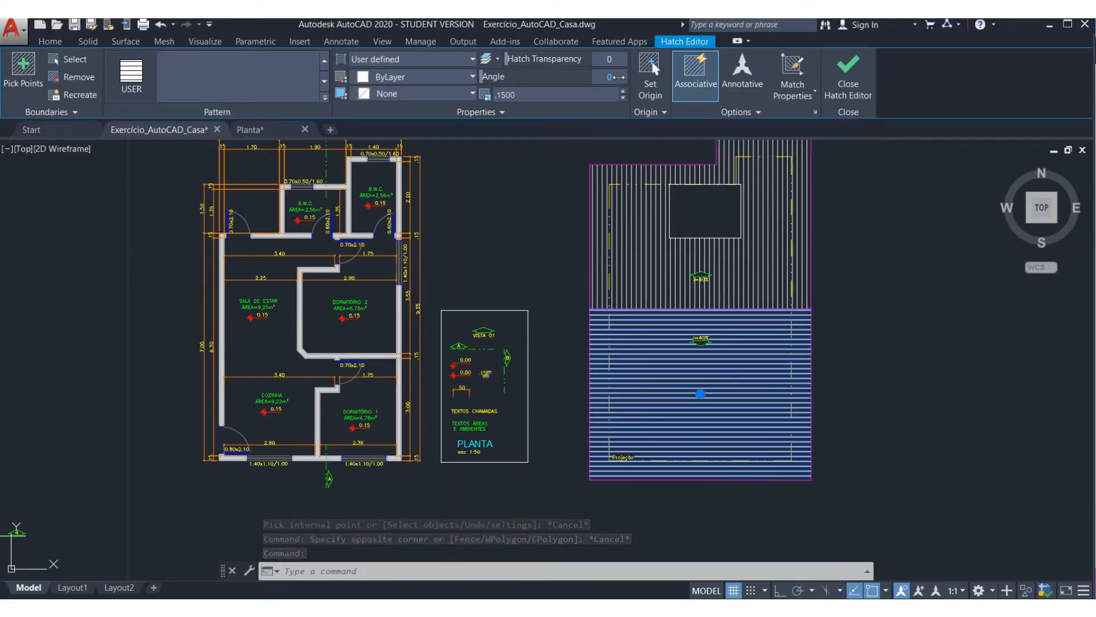
left_click(617, 76)
type("90")
key("Return")
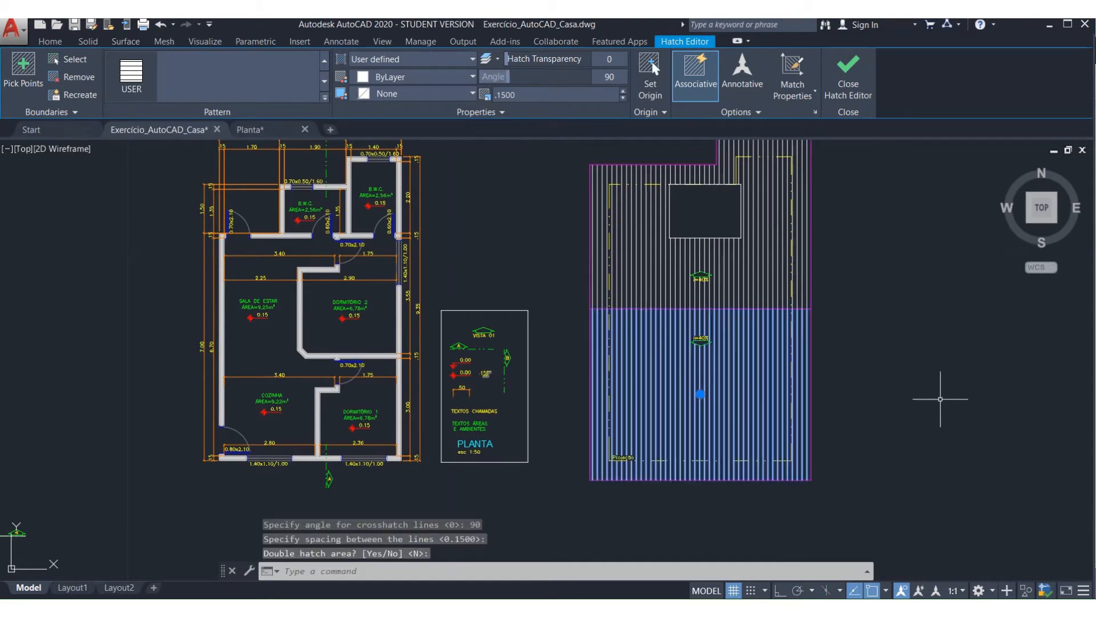
key("Escape")
- Put the hatches of both roof slopes on the Hachura layer
left_click(783, 377)
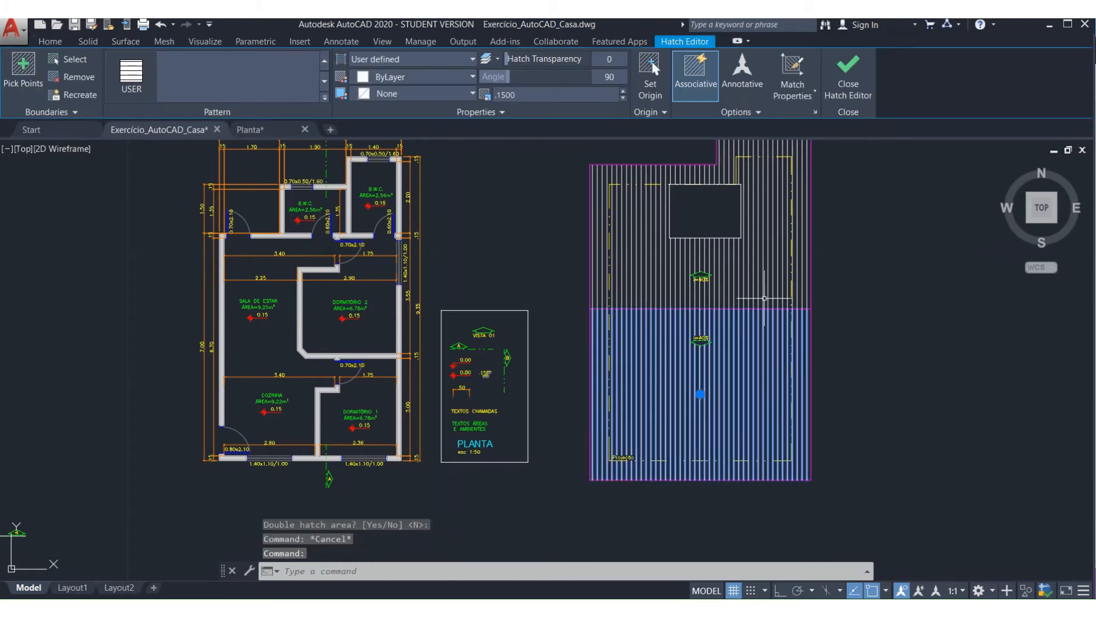
left_click(764, 298)
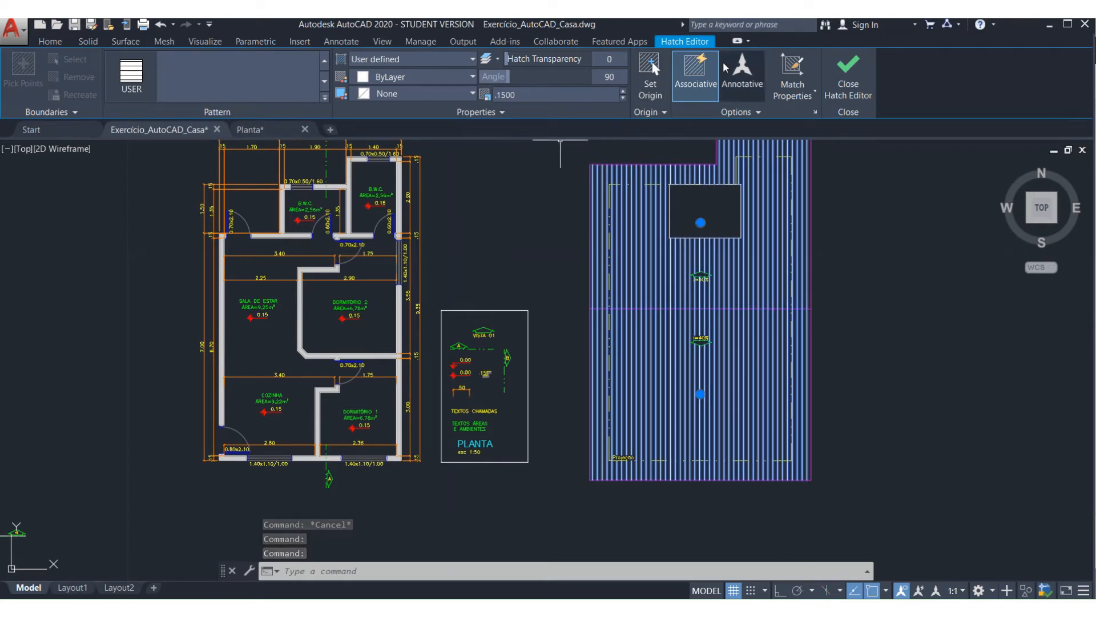
left_click(41, 43)
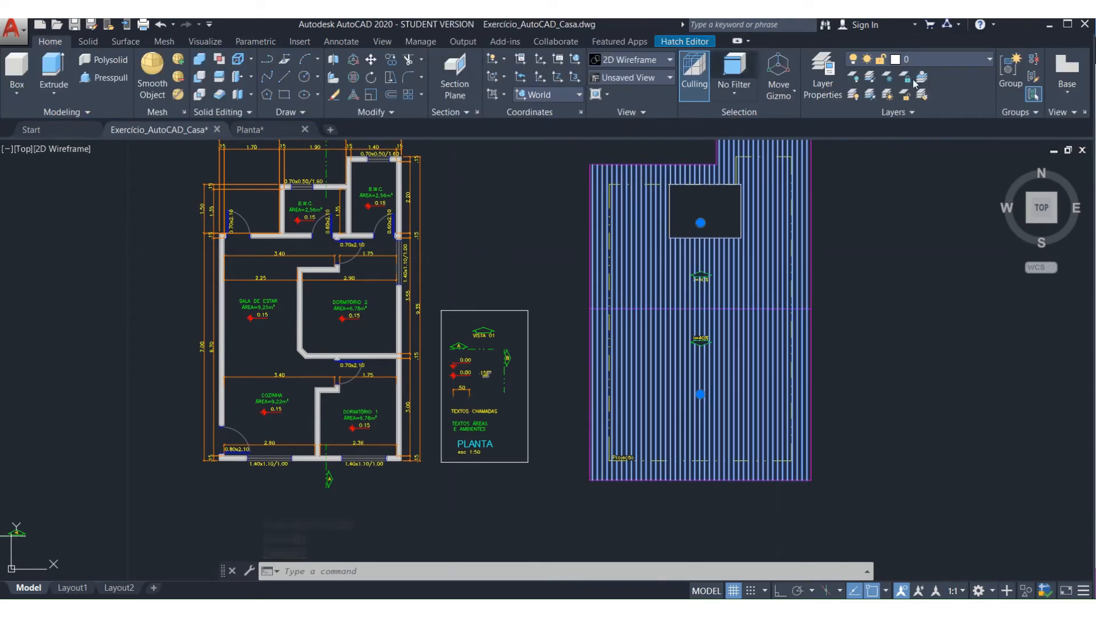
left_click(922, 60)
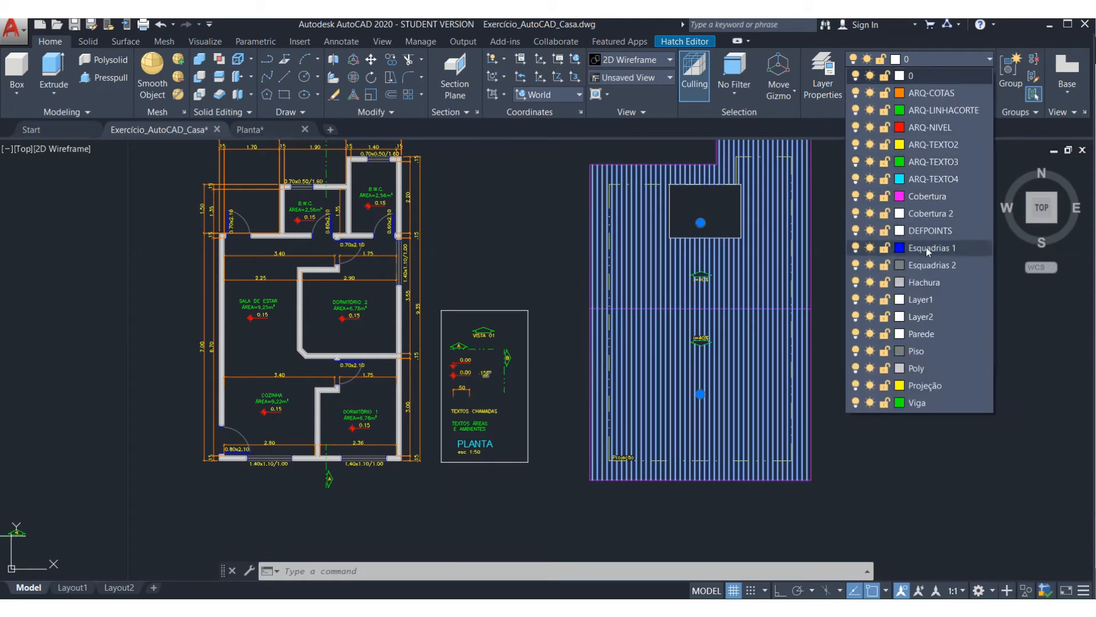
left_click(924, 282)
key("Escape")
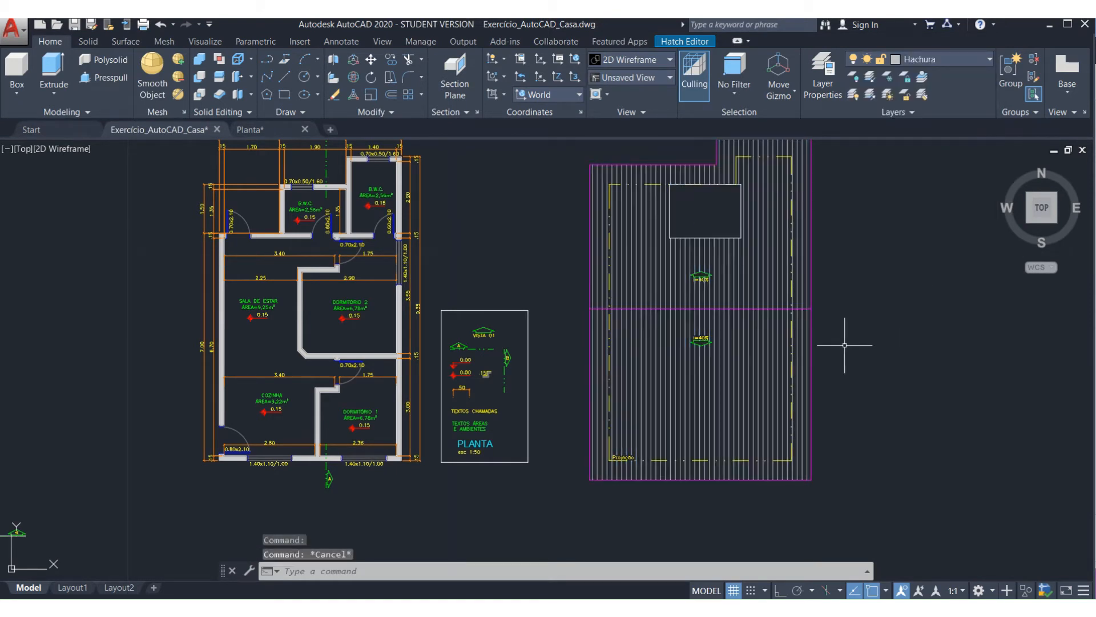
- Hatch the inside of the bathroom rectangle on the roof plan with the AR-SAND pattern at scale 0.15
type("l")
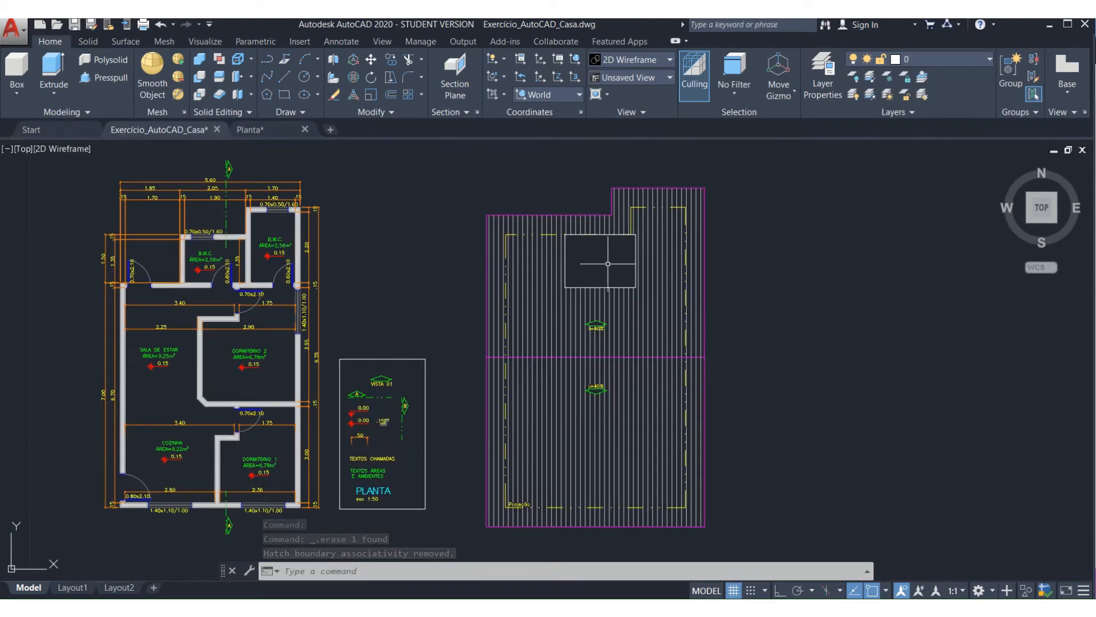
scroll(608, 252, "up", 4)
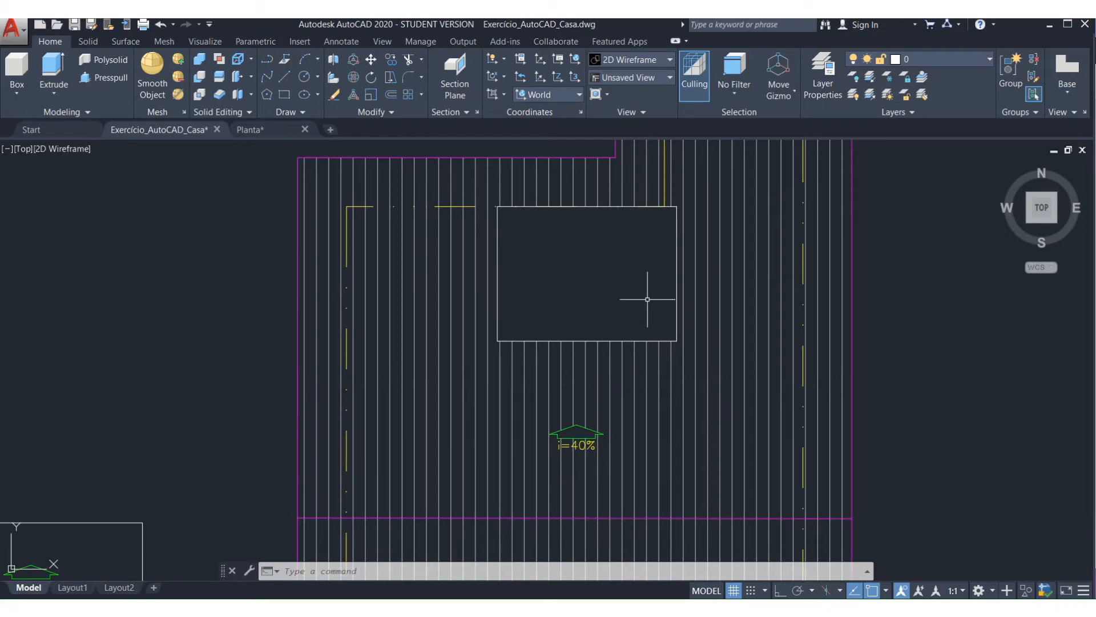
type("H")
key("Return")
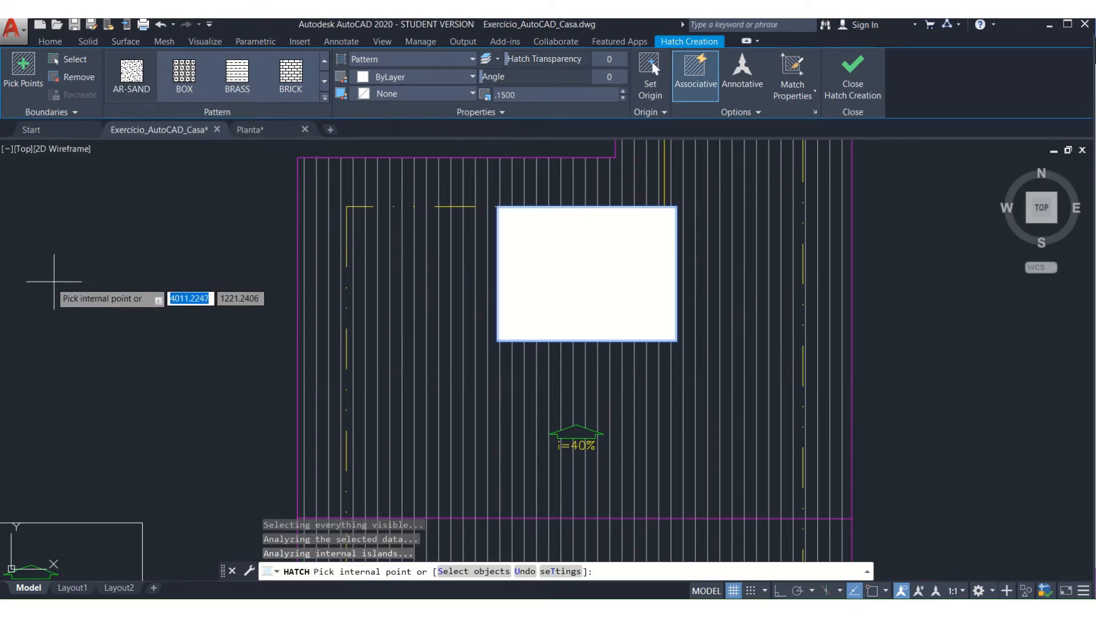
key("Escape")
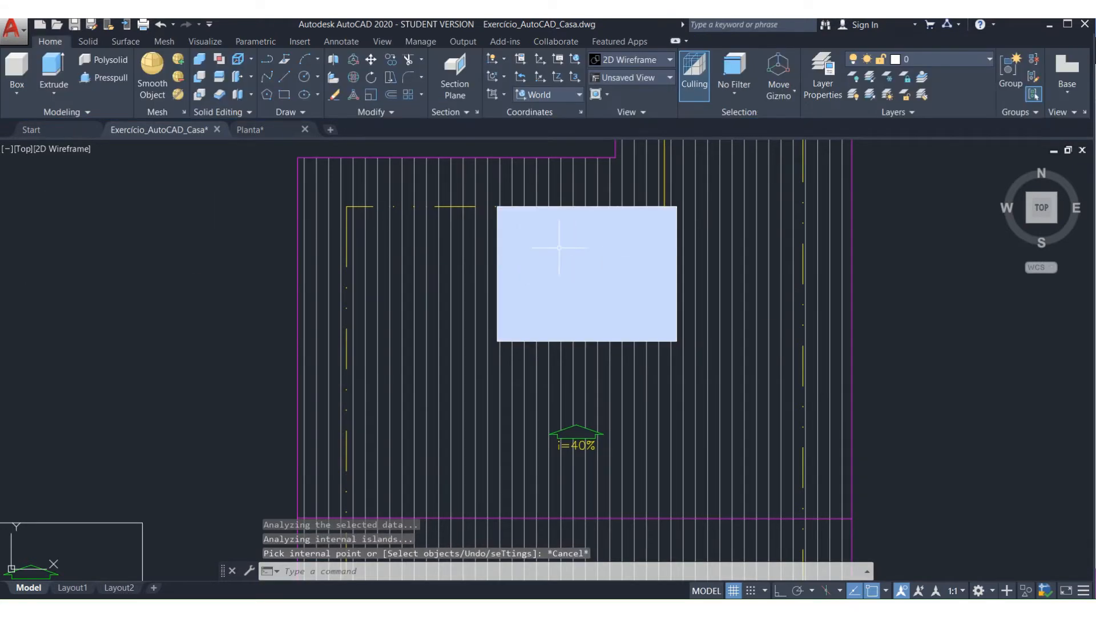
- Change the bathroom rectangle's hatch to the AR-CONC pattern with a scale of 0.005
left_click(559, 247)
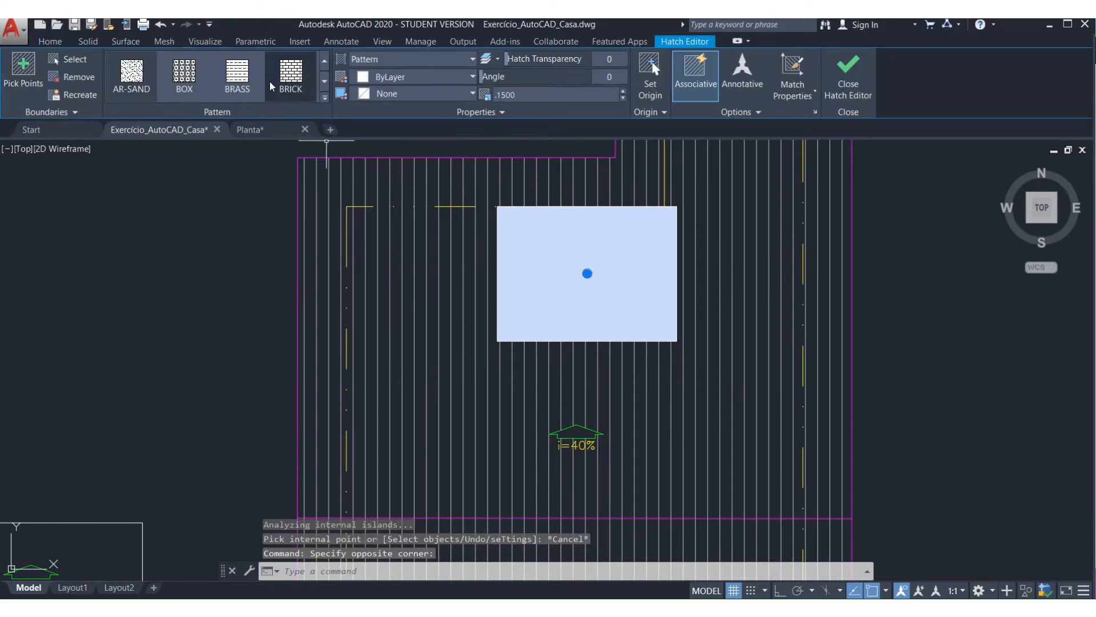
left_click(291, 73)
left_click(325, 98)
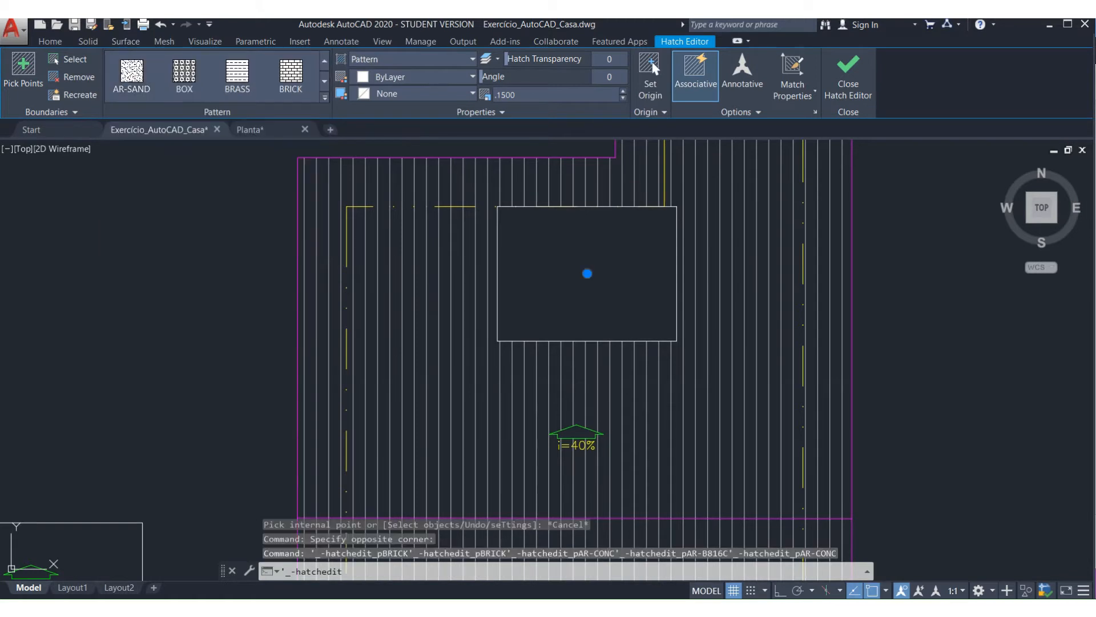
left_click(290, 176)
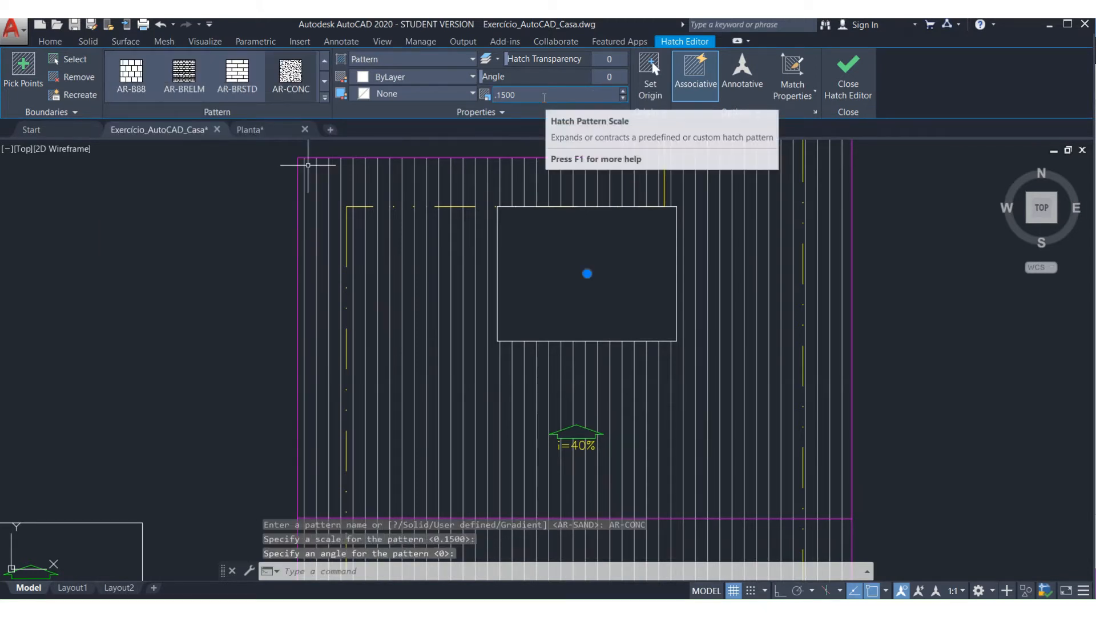
left_click(544, 97)
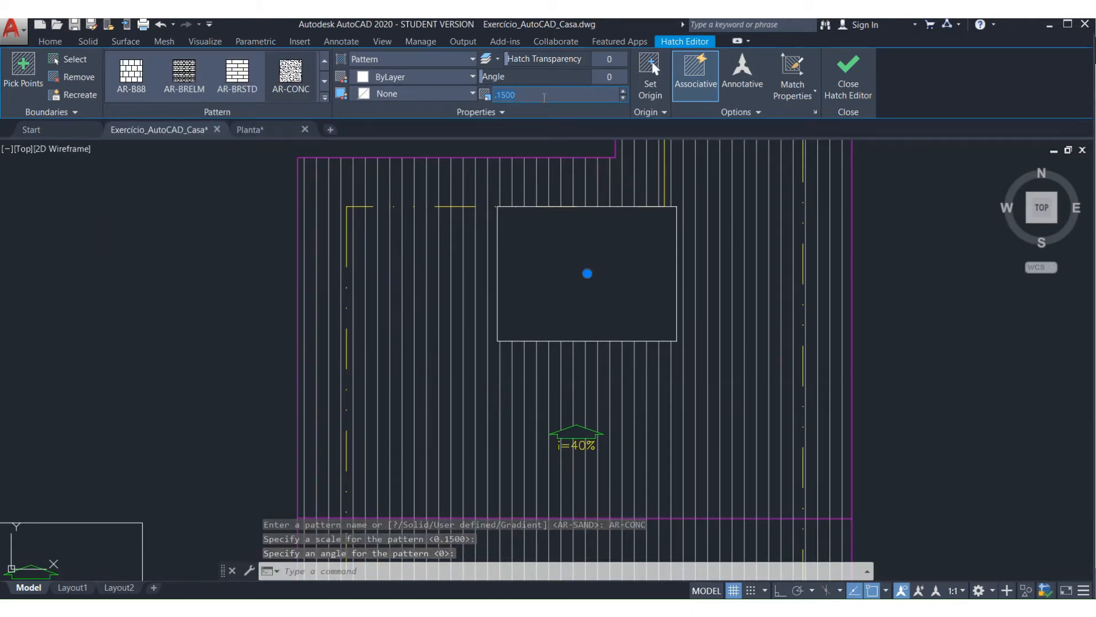
type(".005")
key("Return")
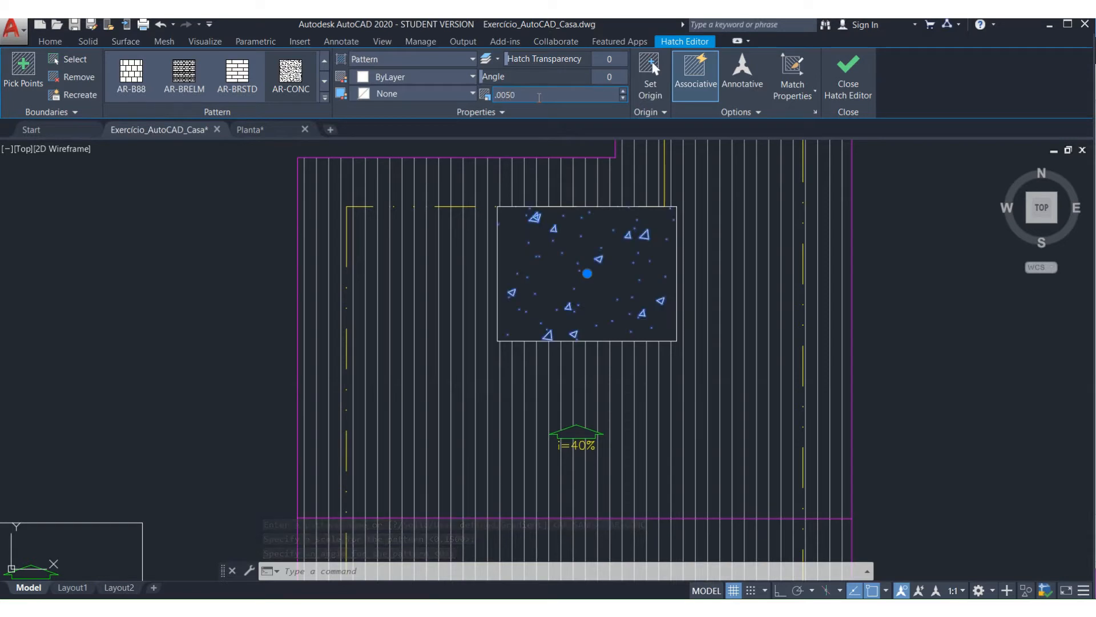
- Set the scale of the bathroom rectangle's AR-CONC hatch to 0.002
left_click(539, 97)
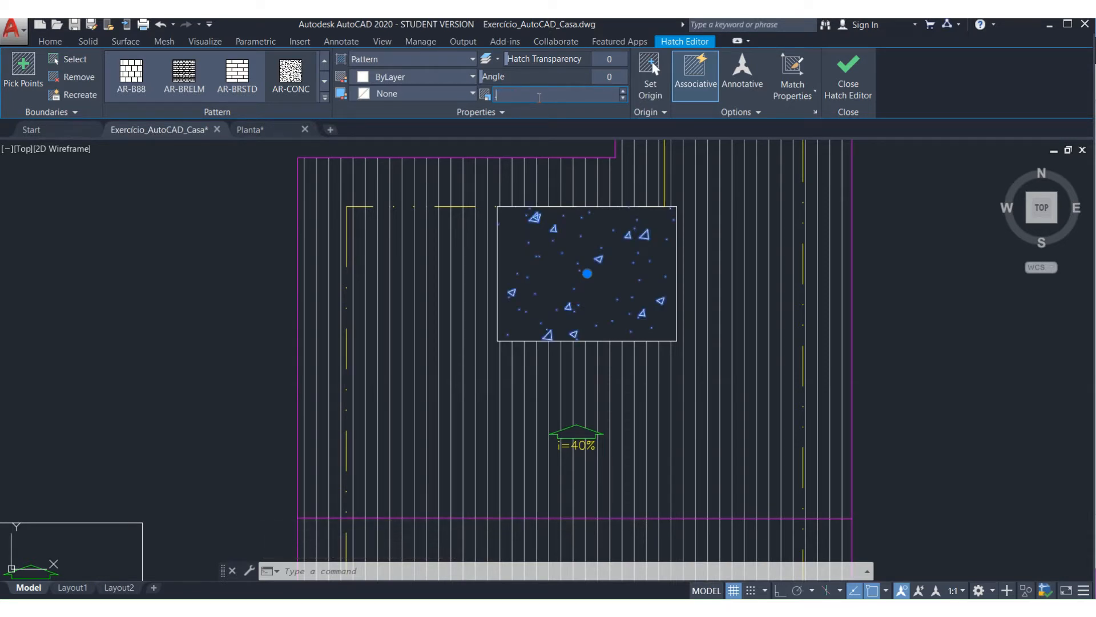
type(".002")
key("Return")
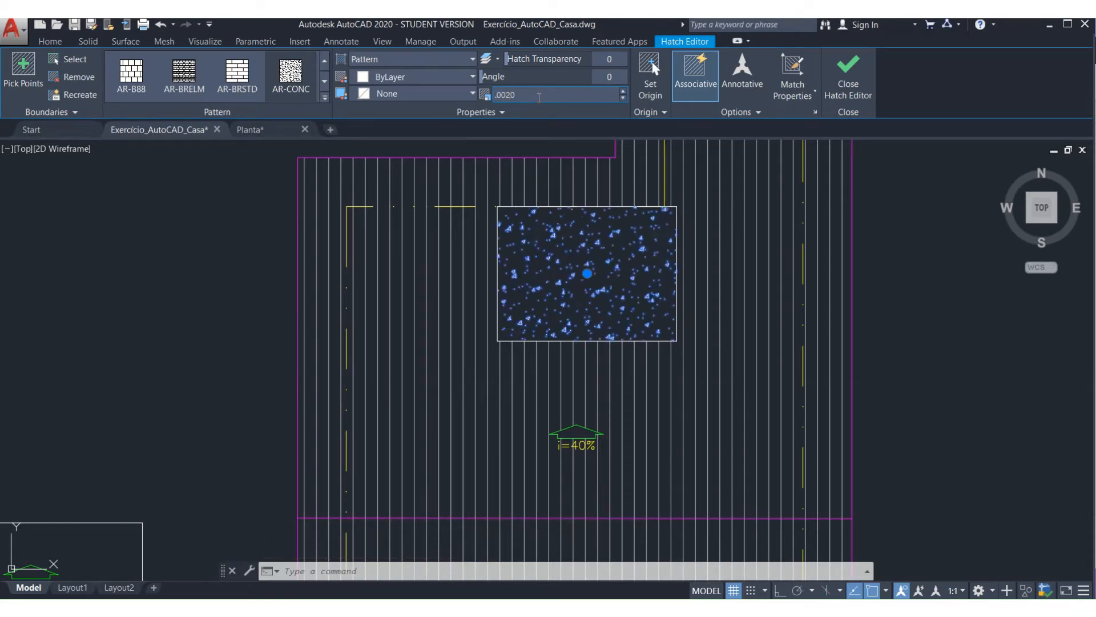
key("Escape")
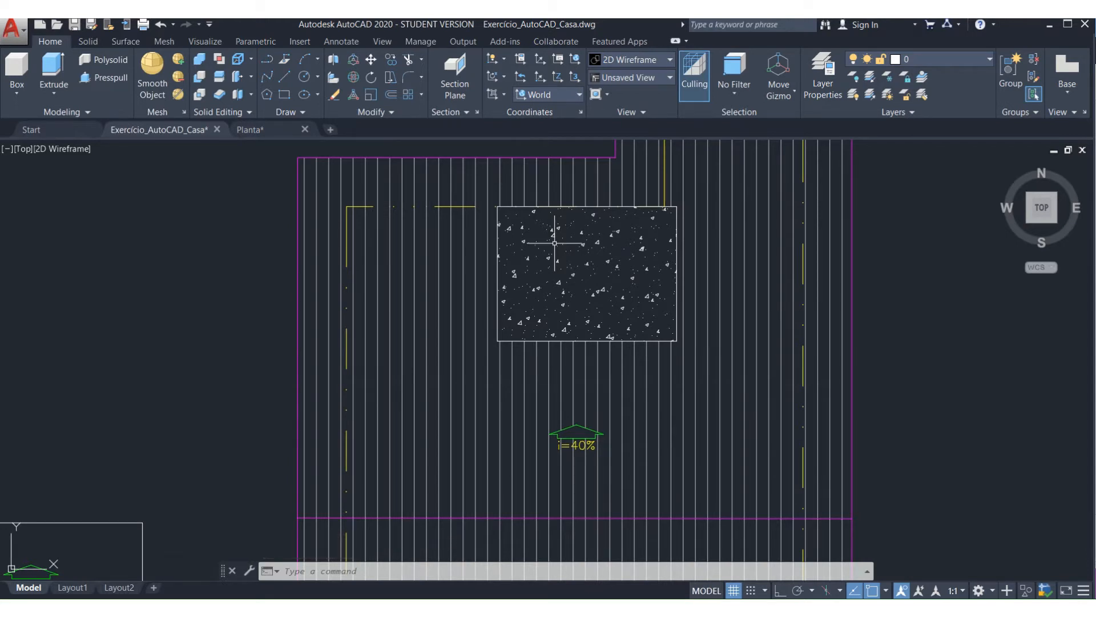
- Put the bathroom rectangle's concrete hatch on the Hachura layer
left_click(548, 277)
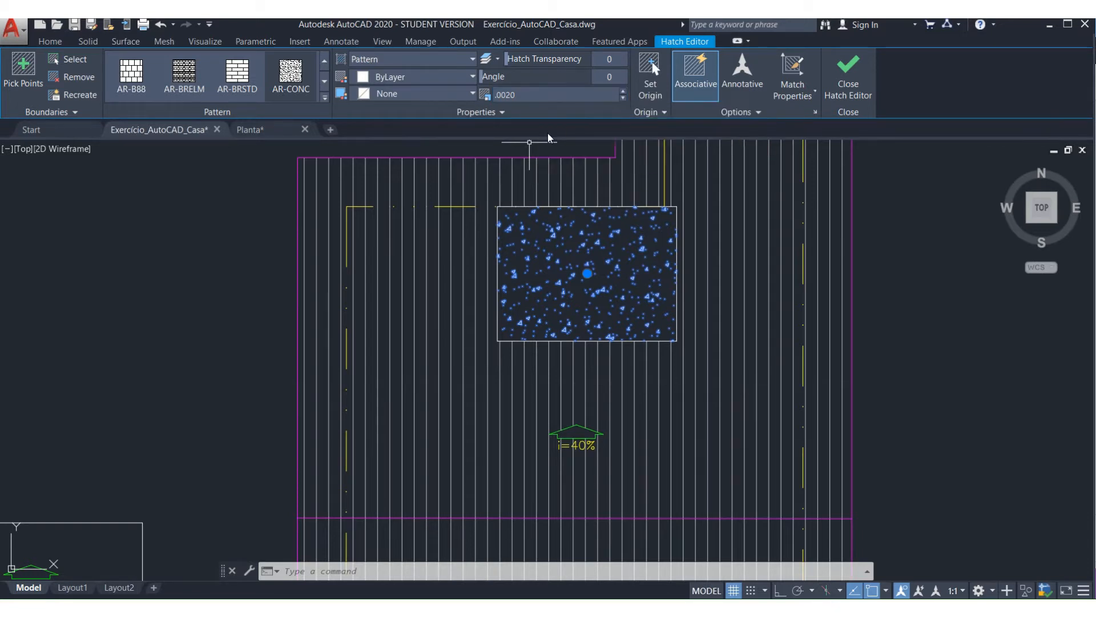
left_click(50, 41)
left_click(918, 58)
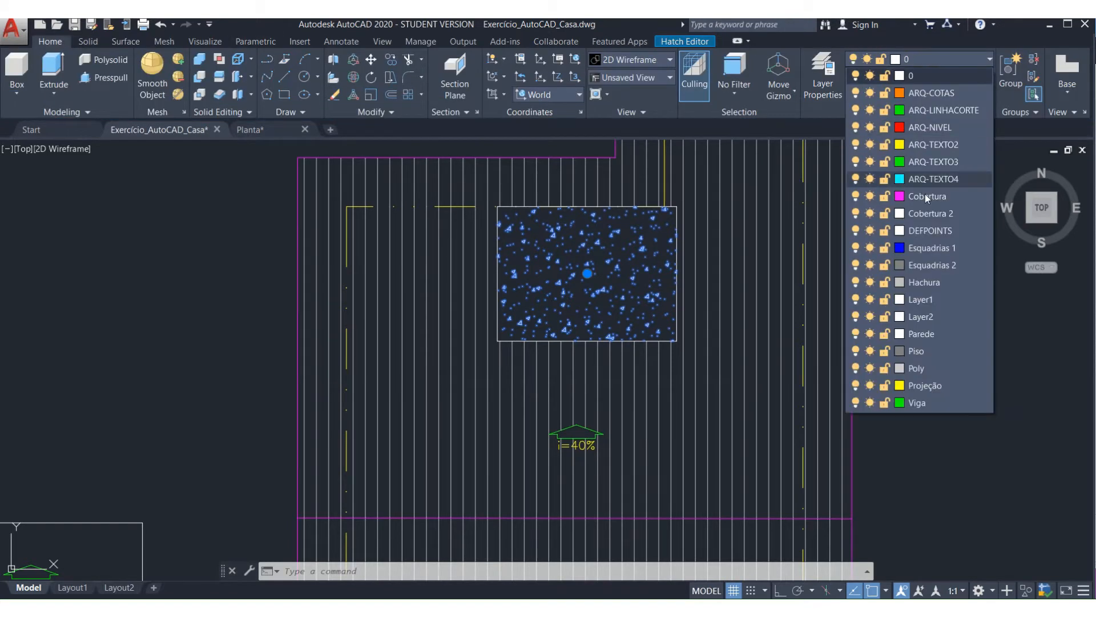
left_click(925, 282)
key("Escape")
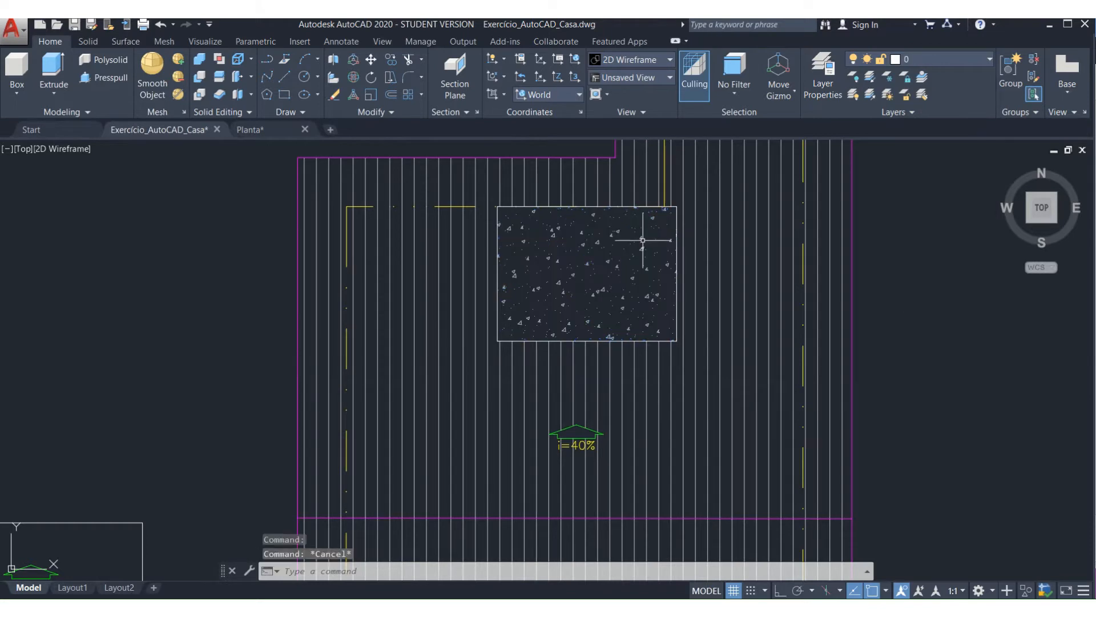
- Copy both A section markers with their dash-dot line pieces from the floor plan 12 units horizontally onto the roof plan
scroll(642, 240, "down", 4)
type("z")
key("Return")
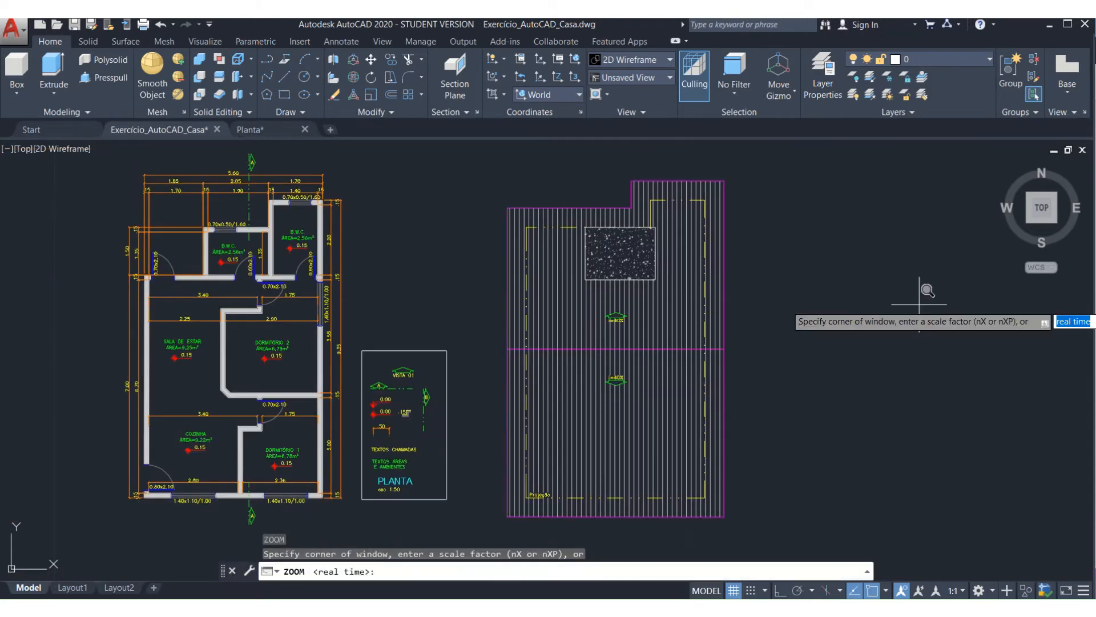
type("e")
key("Return")
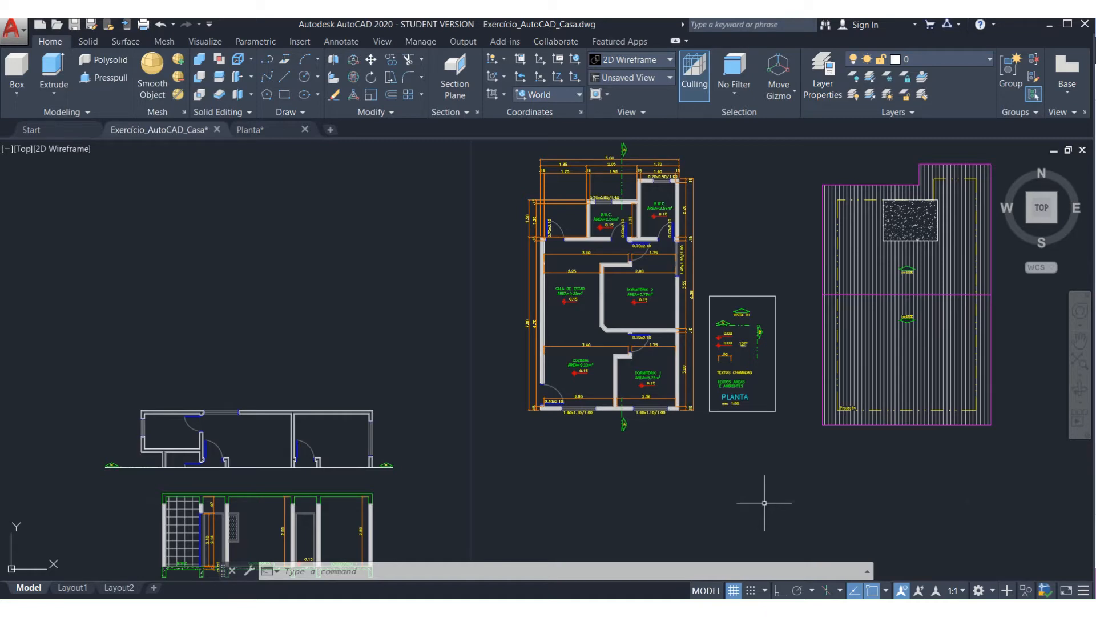
type("co")
key("Return")
scroll(640, 439, "up", 6)
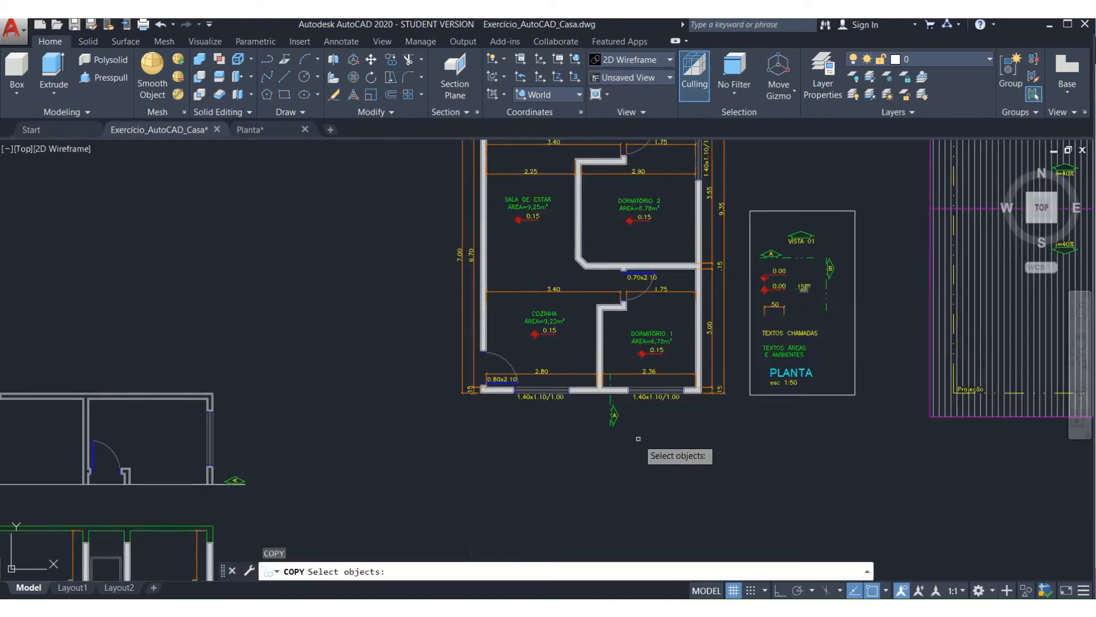
left_click(619, 445)
left_click(542, 380)
scroll(631, 500, "down", 5)
scroll(634, 320, "up", 6)
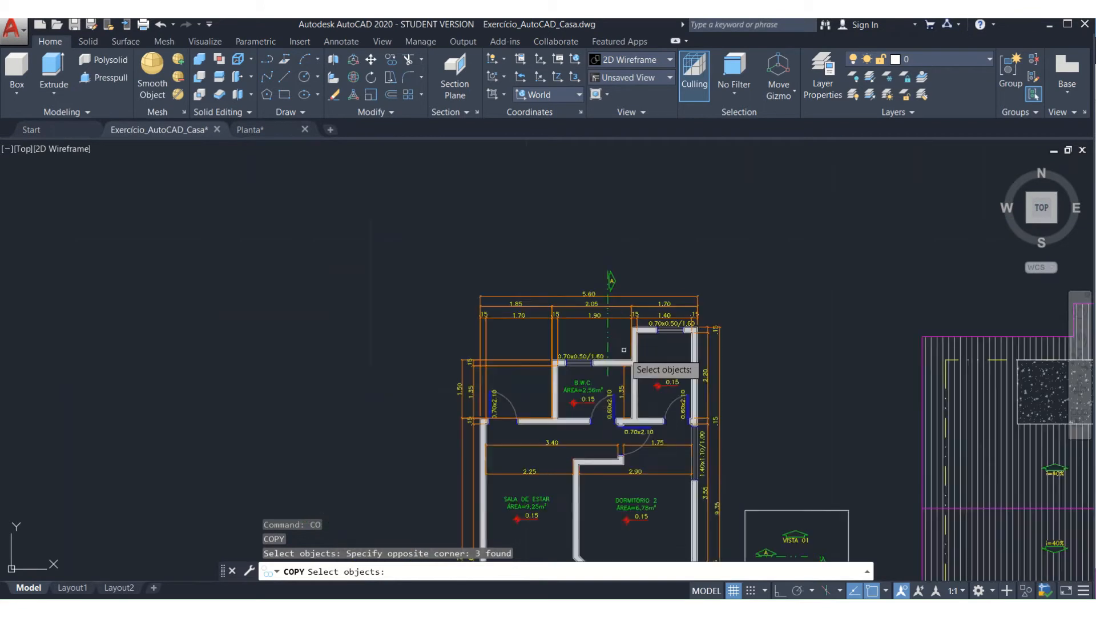
left_click(665, 191)
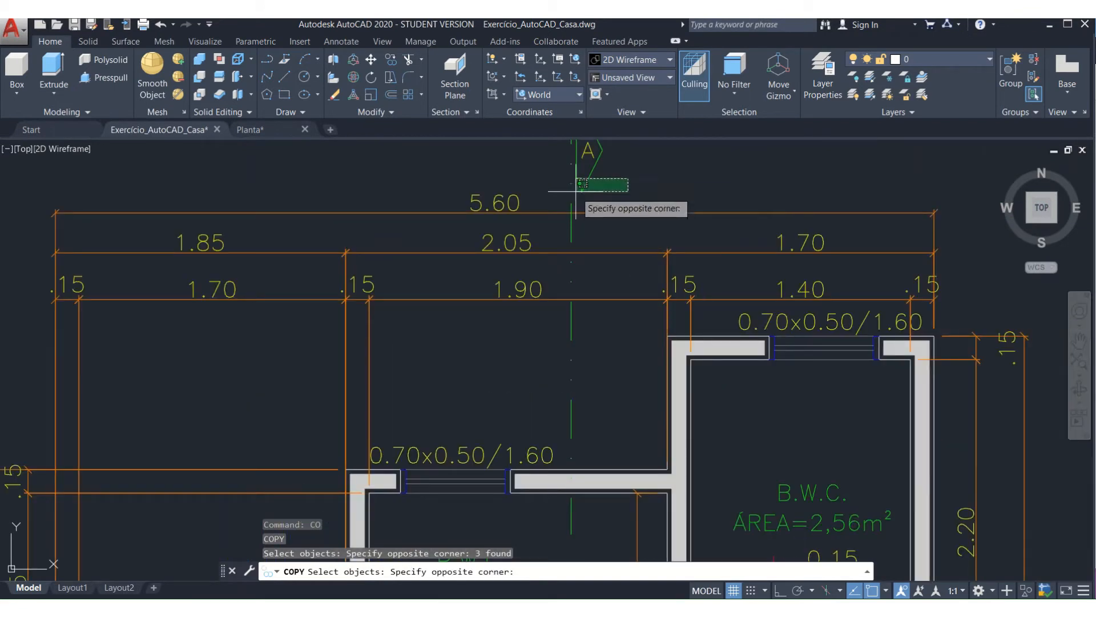
left_click(564, 162)
scroll(588, 326, "down", 8)
scroll(659, 456, "up", 2)
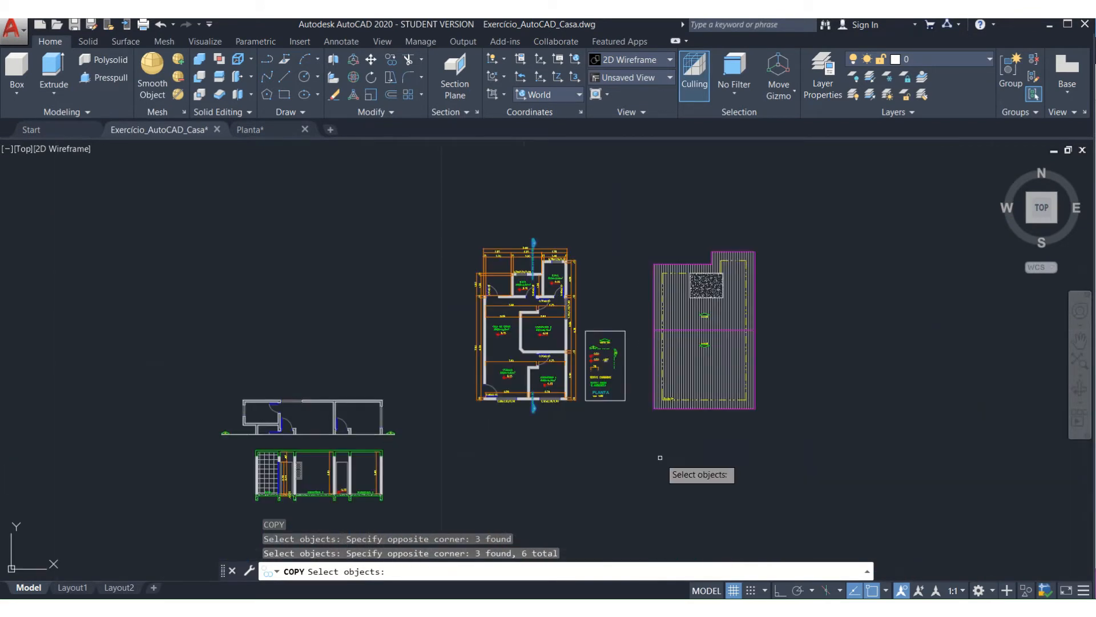
key("Return")
left_click(658, 491)
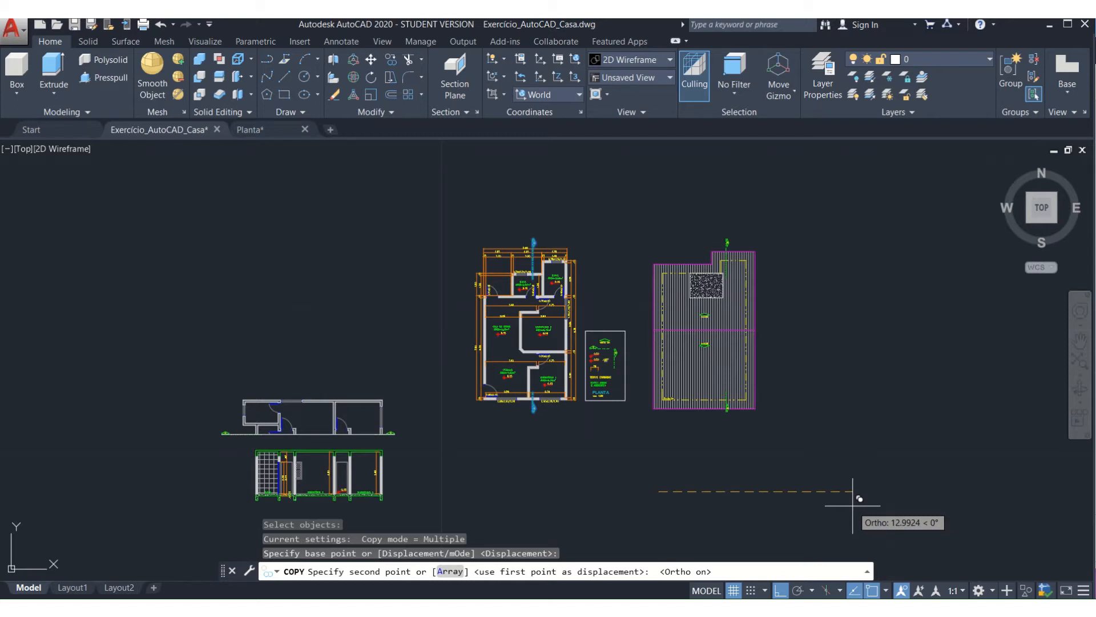
type("12")
key("Return")
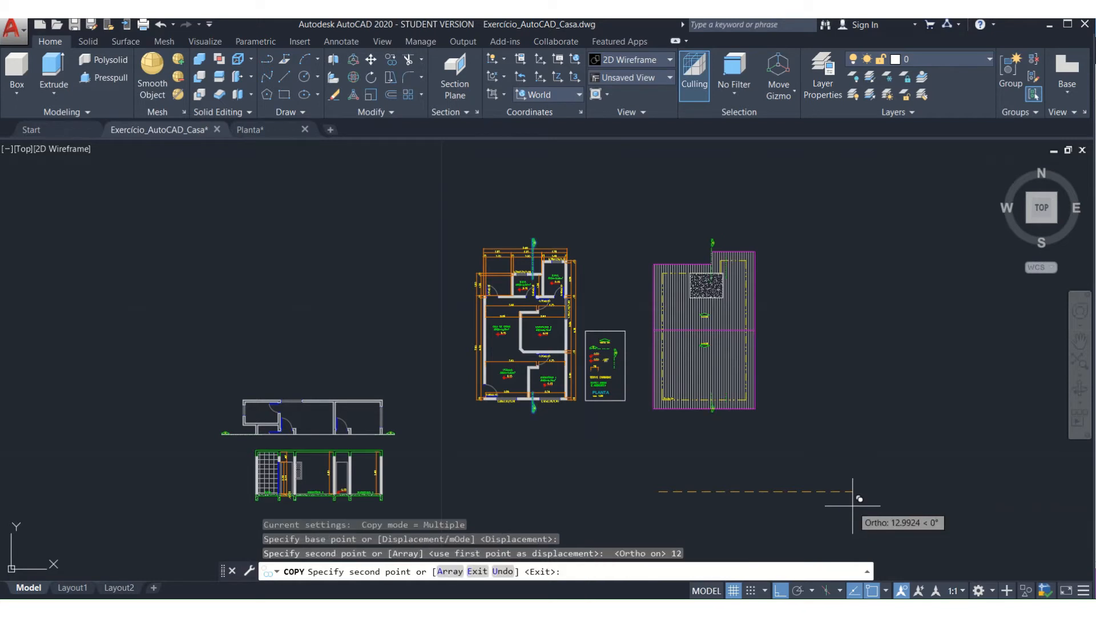
key("Escape")
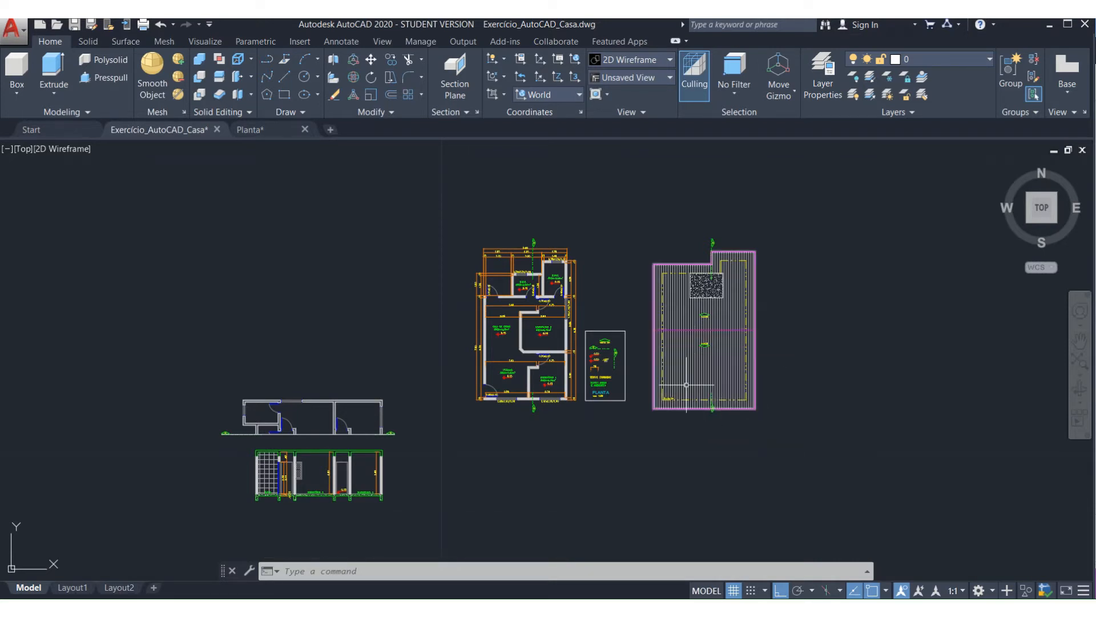
- Copy the entire roof plan with its section markers horizontally into the empty area left of the section drawings
scroll(622, 384, "up", 3)
scroll(786, 426, "down", 2)
scroll(789, 440, "up", 2)
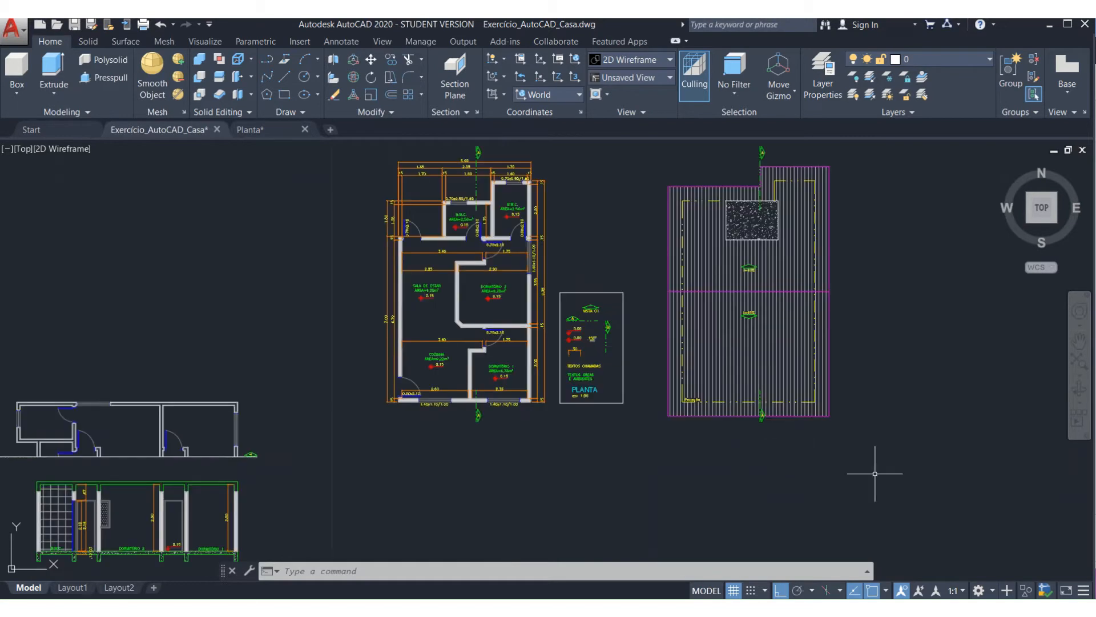
type("o")
key("Return")
scroll(893, 481, "down", 2)
left_click(919, 489)
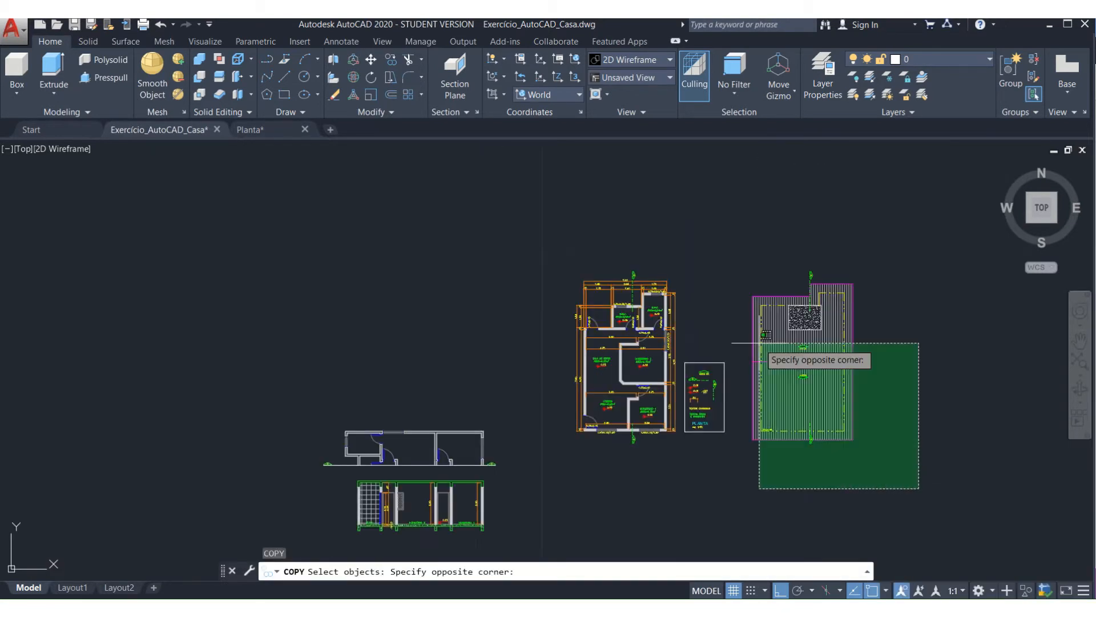
left_click(738, 232)
key("Return")
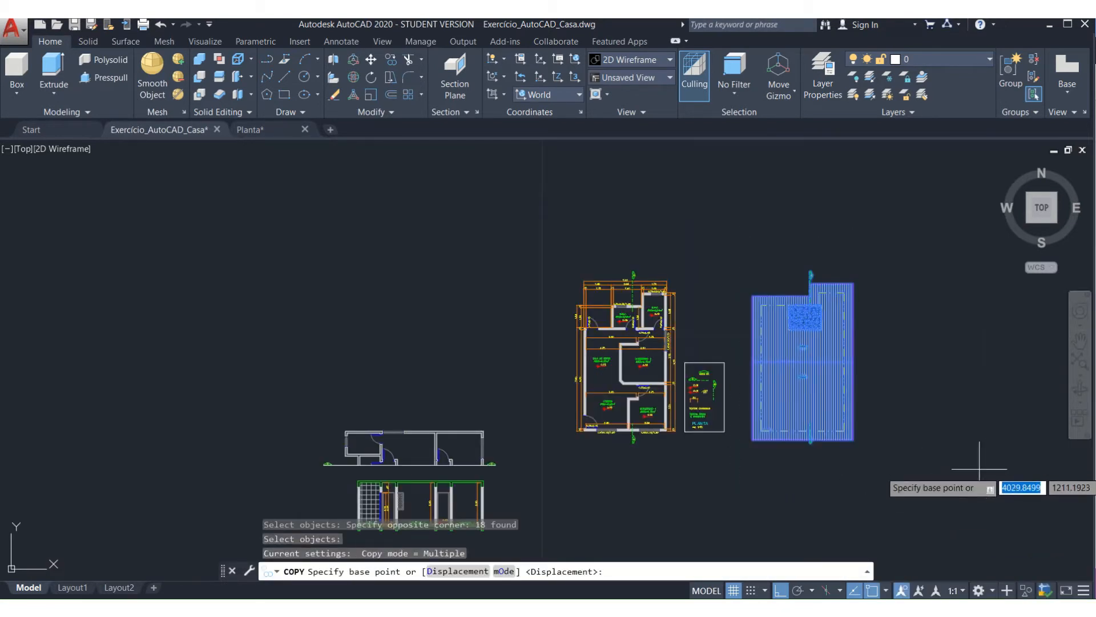
left_click(953, 476)
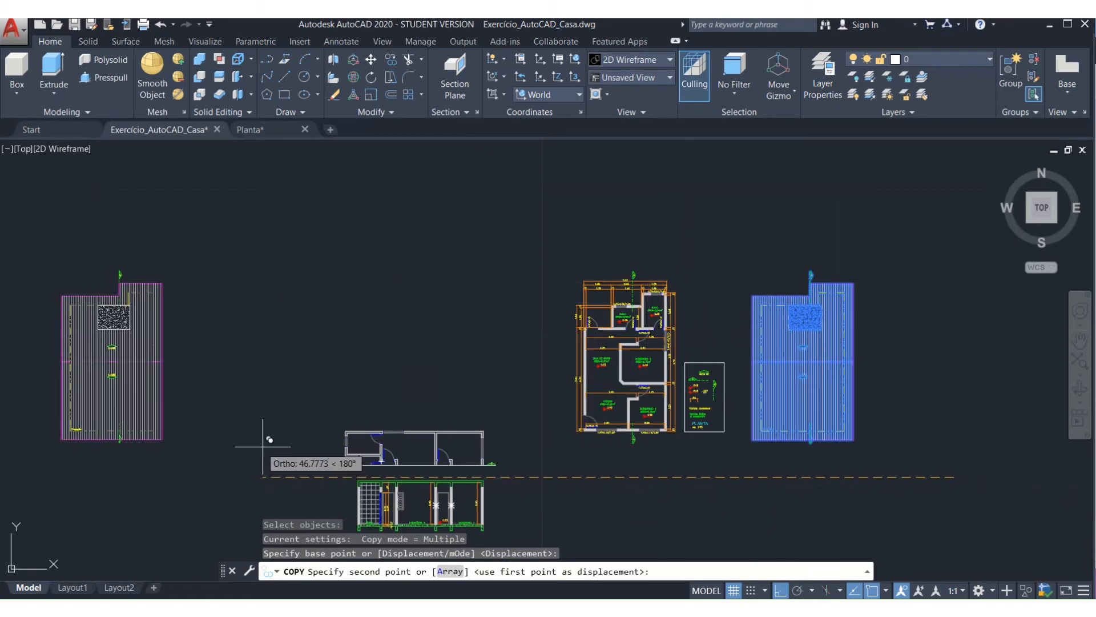
left_click(330, 435)
key("Escape")
- Rotate the copied roof plan 90° counterclockwise about the lower-left corner of its projection outline
scroll(722, 331, "down", 2)
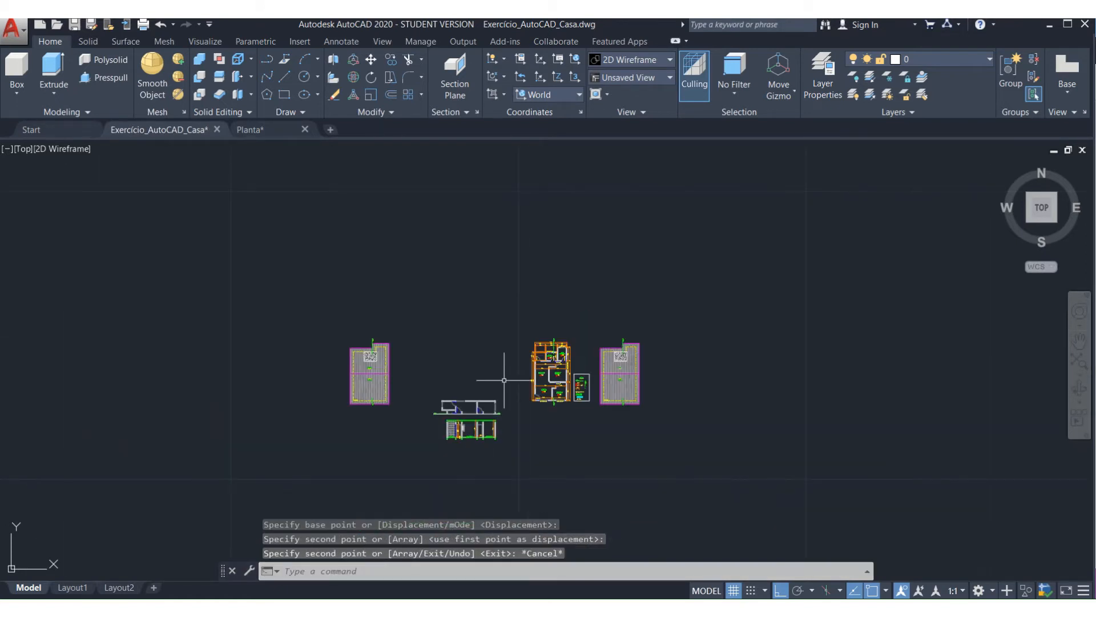
scroll(366, 411, "up", 2)
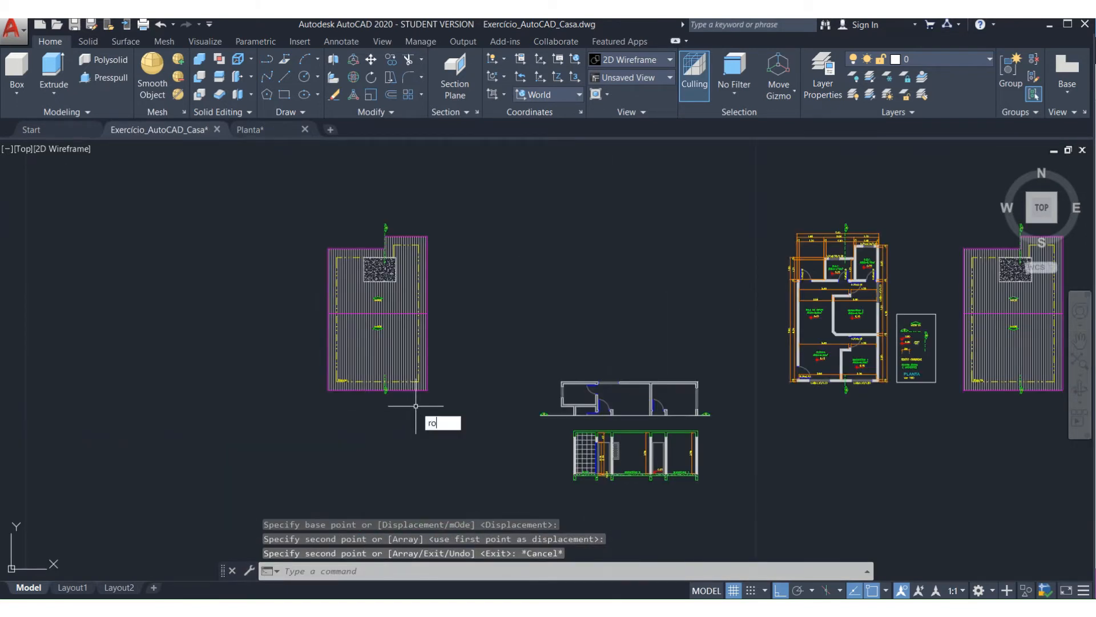
type("ro")
key("Return")
left_click(462, 438)
left_click(286, 179)
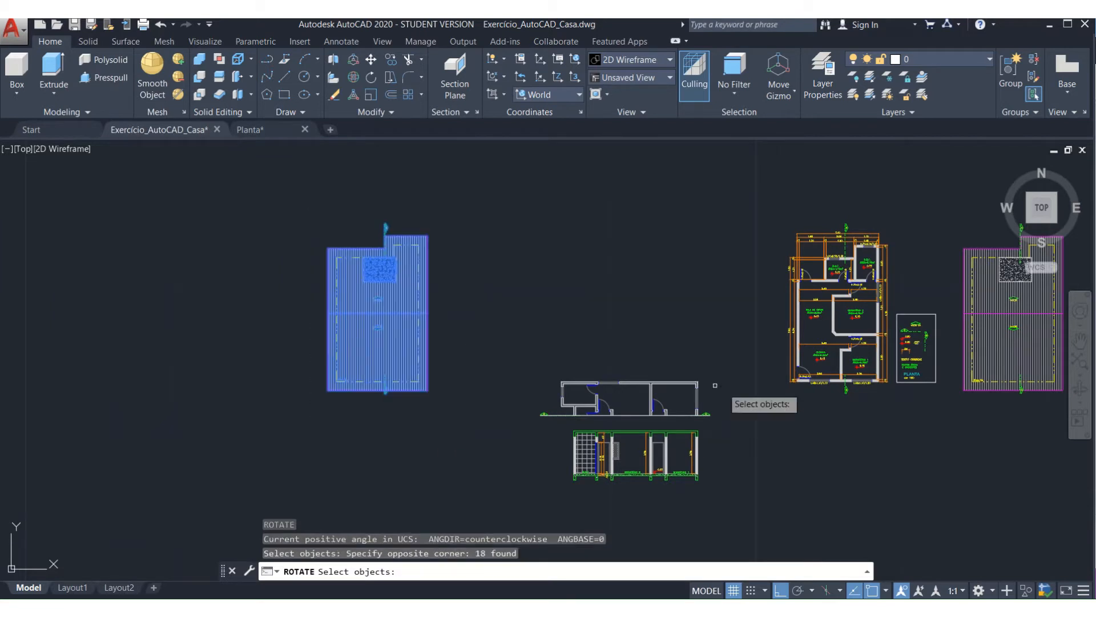
key("Return")
left_click(336, 382)
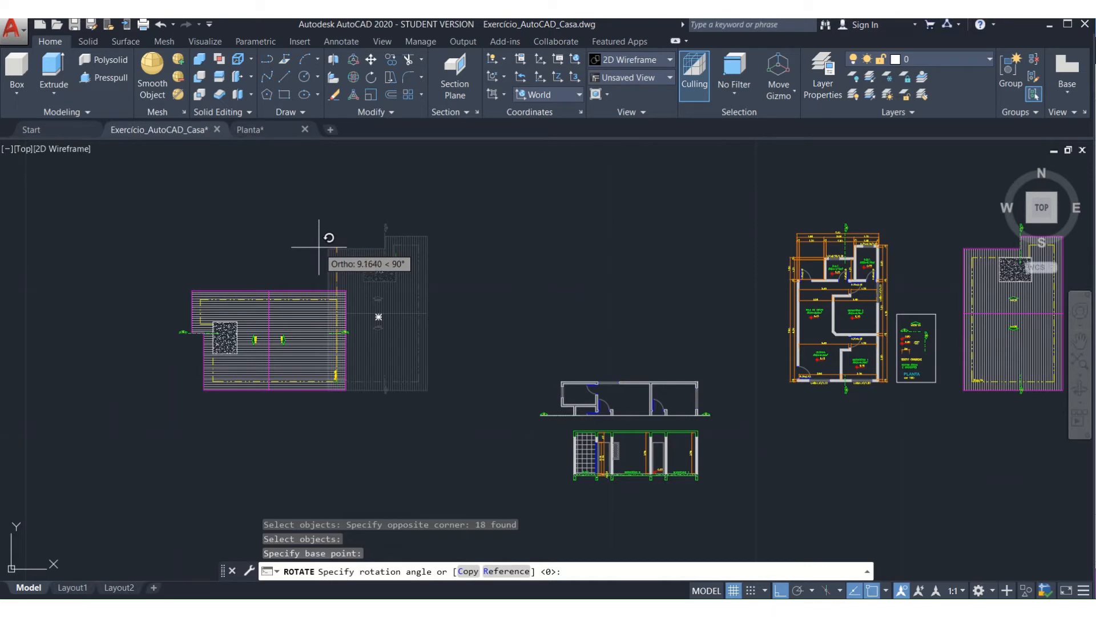
key("Return")
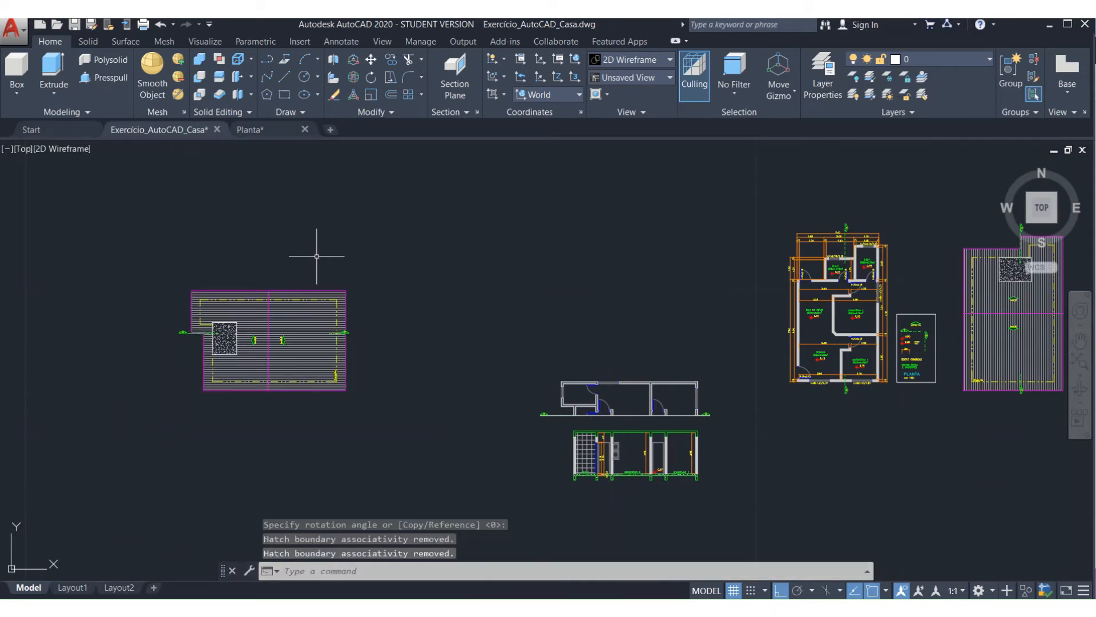
type("c")
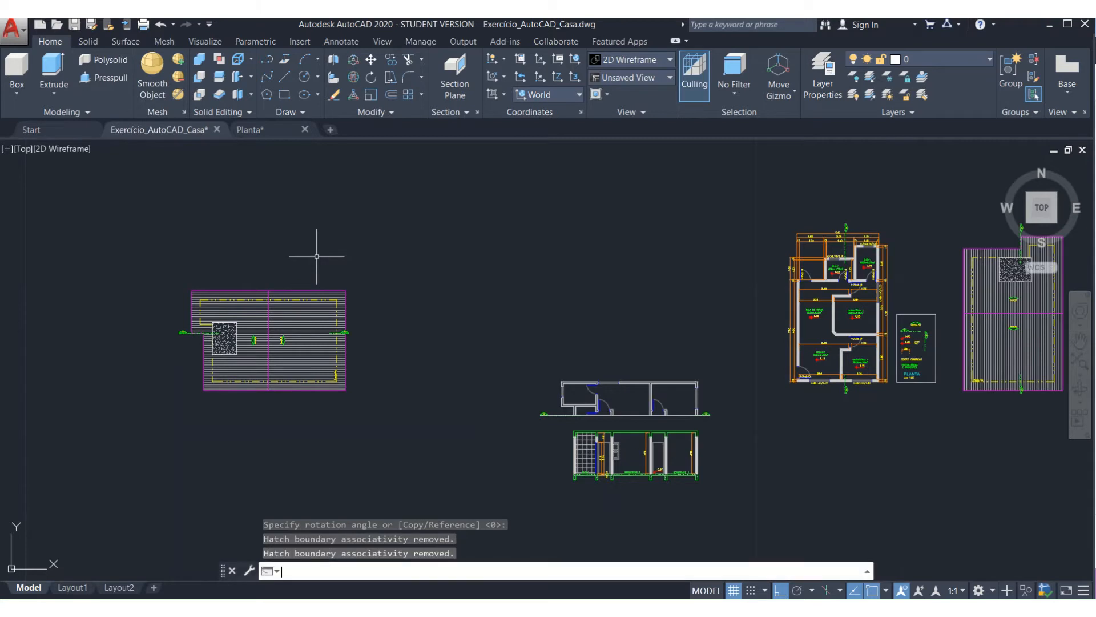
key("Escape")
- Delete the slab's concrete hatch and both roof slope hatches from the rotated roof plan copy
scroll(274, 442, "up", 6)
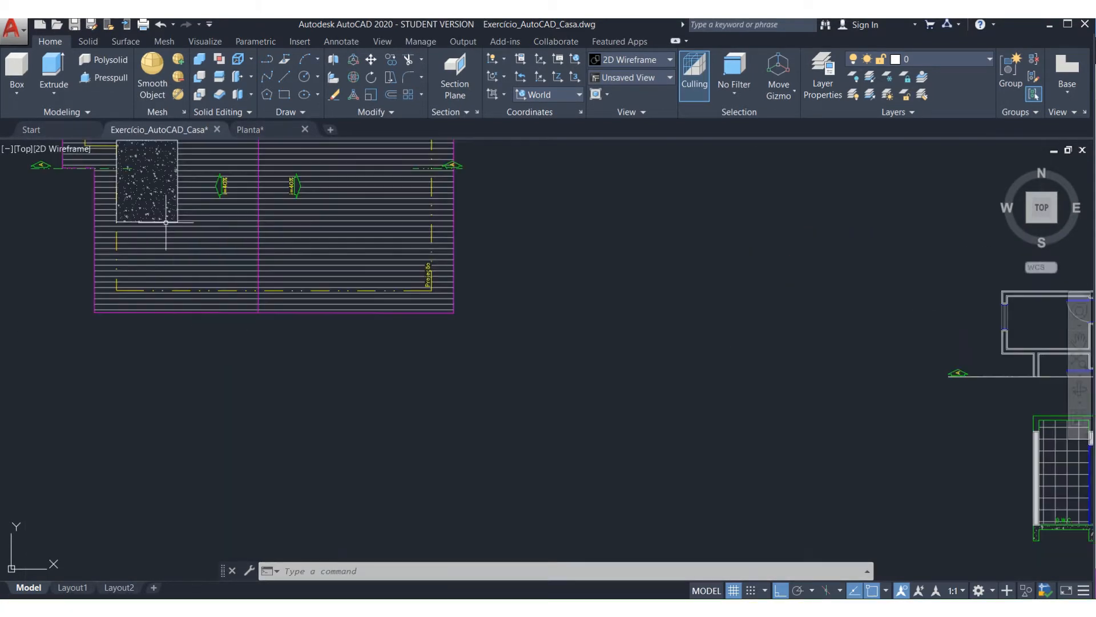
left_click(155, 204)
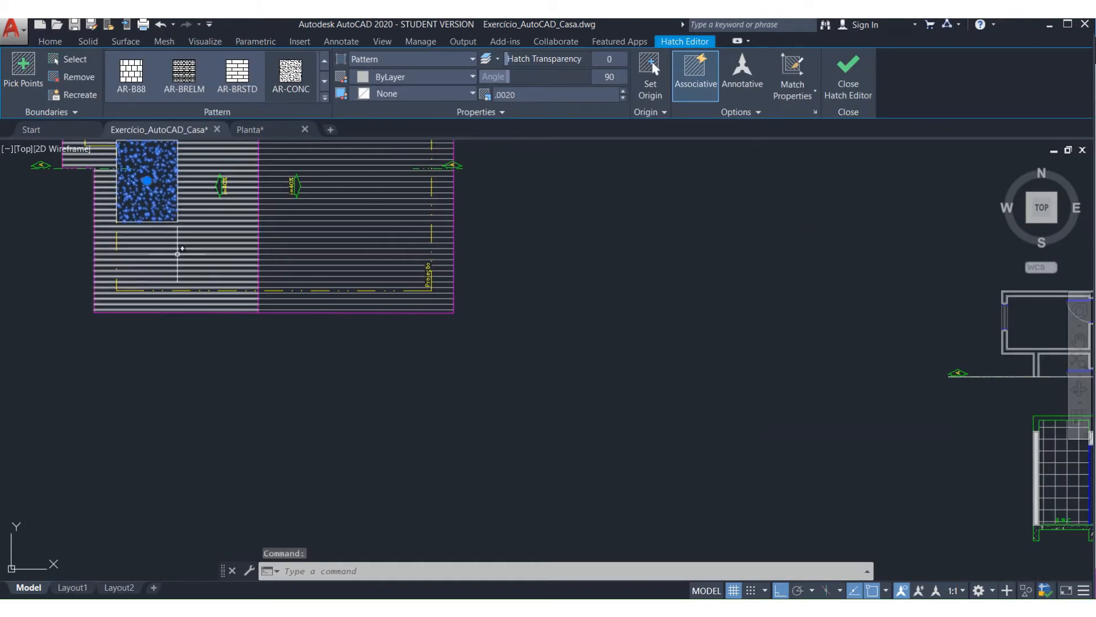
key("Delete")
left_click(178, 253)
key("Delete")
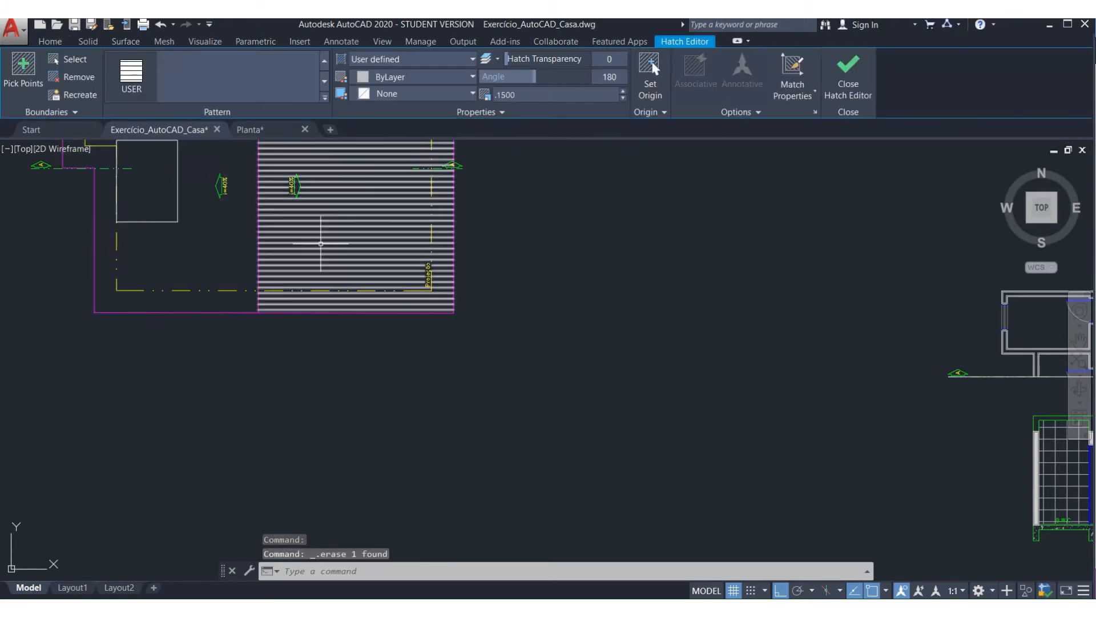
left_click(329, 254)
key("Delete")
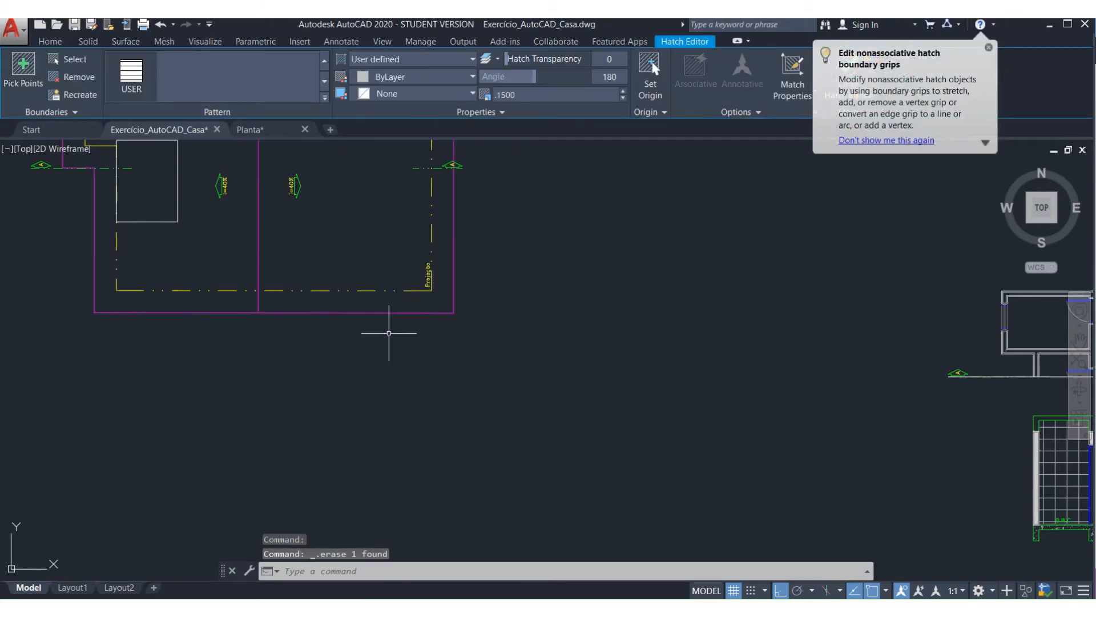
- Draw a straight horizontal line across the rotated roof plan, joining the two A section markers
scroll(371, 301, "down", 3)
scroll(173, 251, "up", 4)
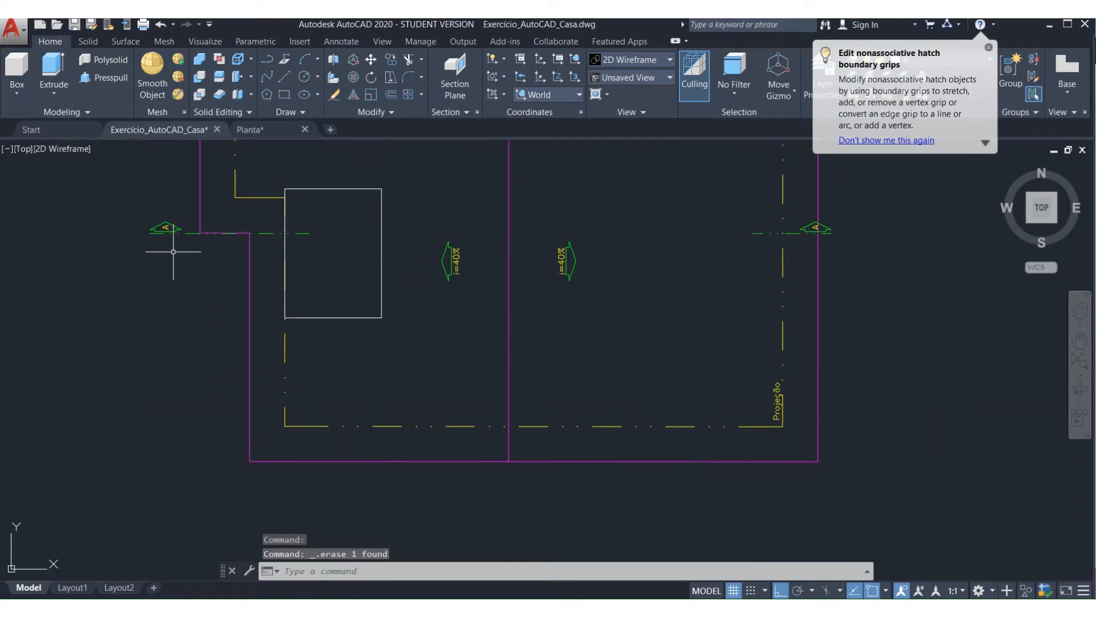
type("l")
key("Return")
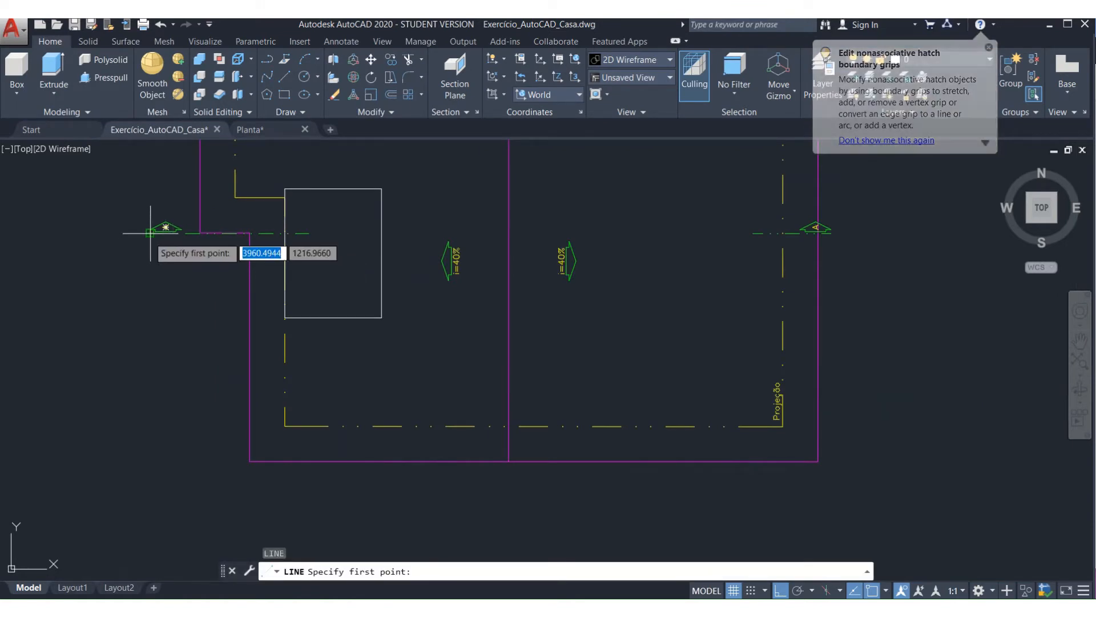
left_click(157, 235)
scroll(157, 237, "down", 2)
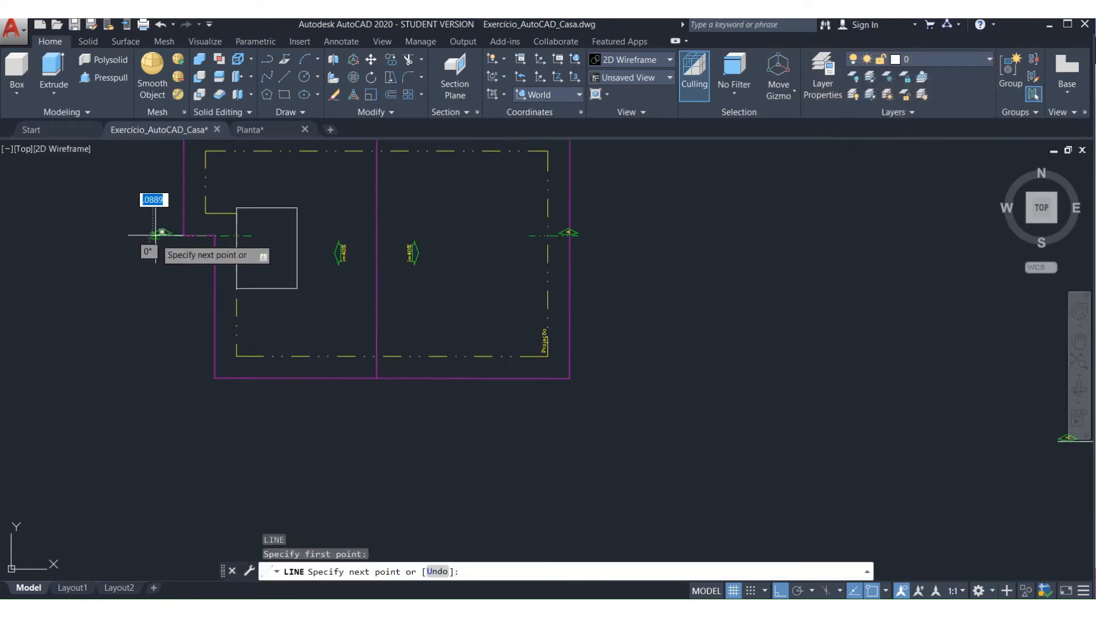
left_click(578, 234)
key("Escape")
key("Escape")
key("Escape")
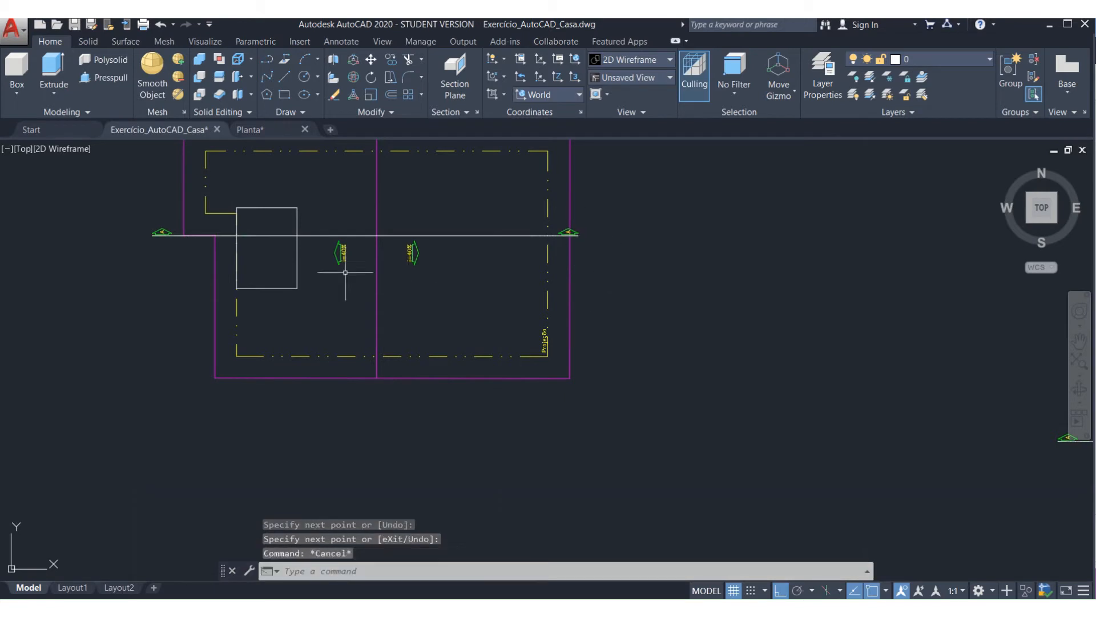
- Delete both slope arrows and their i=40% labels from the rotated roof plan copy
scroll(240, 252, "down", 1)
scroll(292, 278, "up", 3)
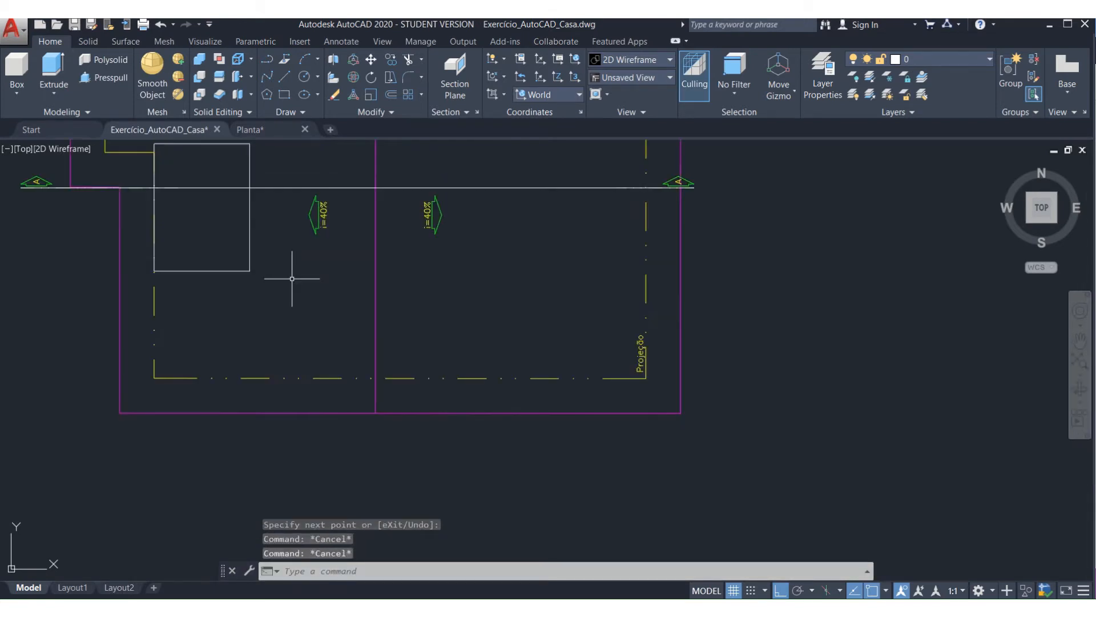
left_click(280, 175)
left_click(484, 267)
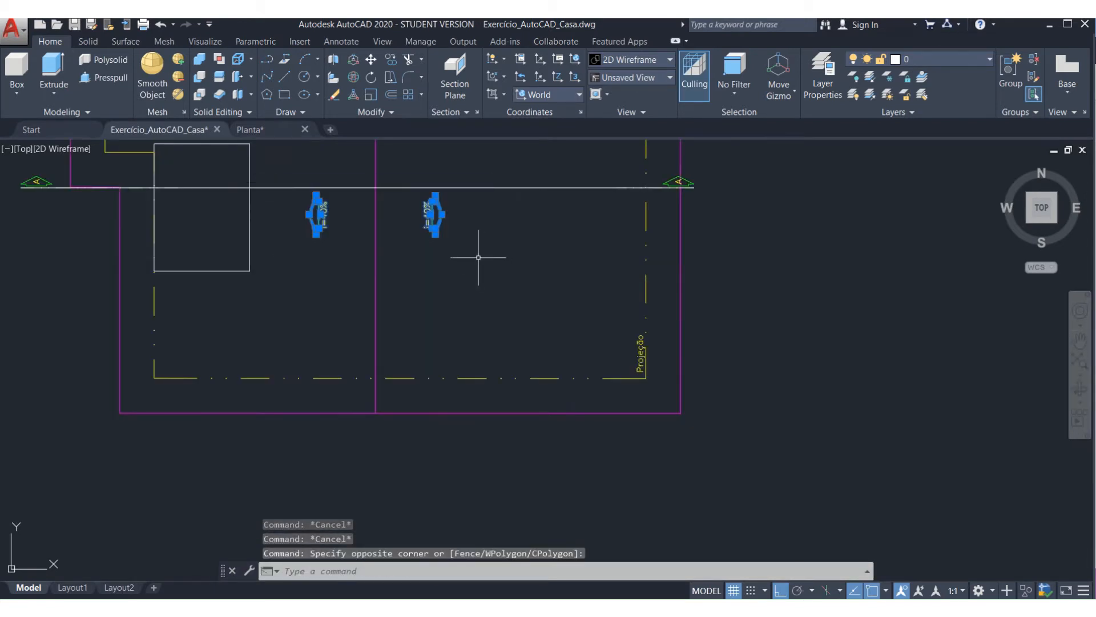
key("Delete")
key("Escape")
key("Escape")
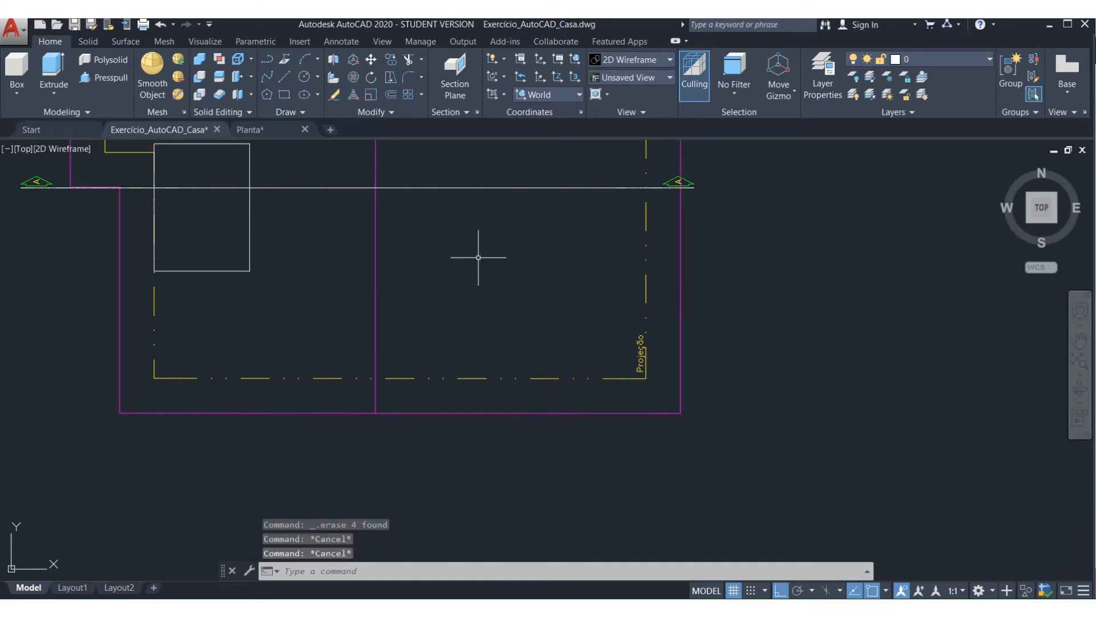
- Trim the eaves, projection and slab outlines just below the section line on the rotated roof plan
key("Return")
key("Return")
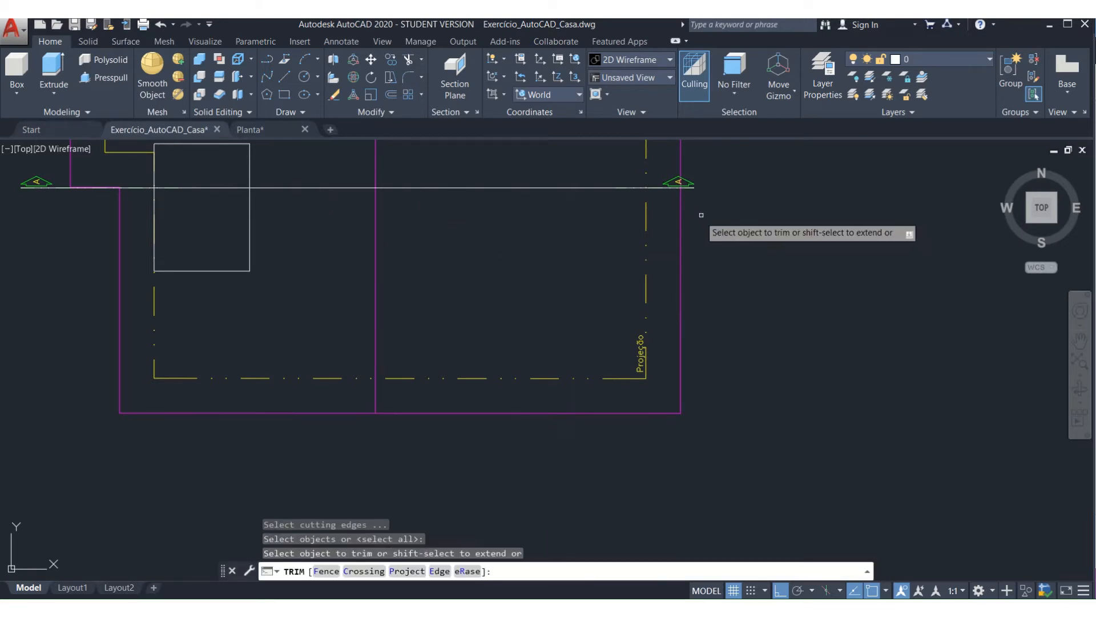
left_click(709, 213)
left_click(599, 237)
left_click(315, 216)
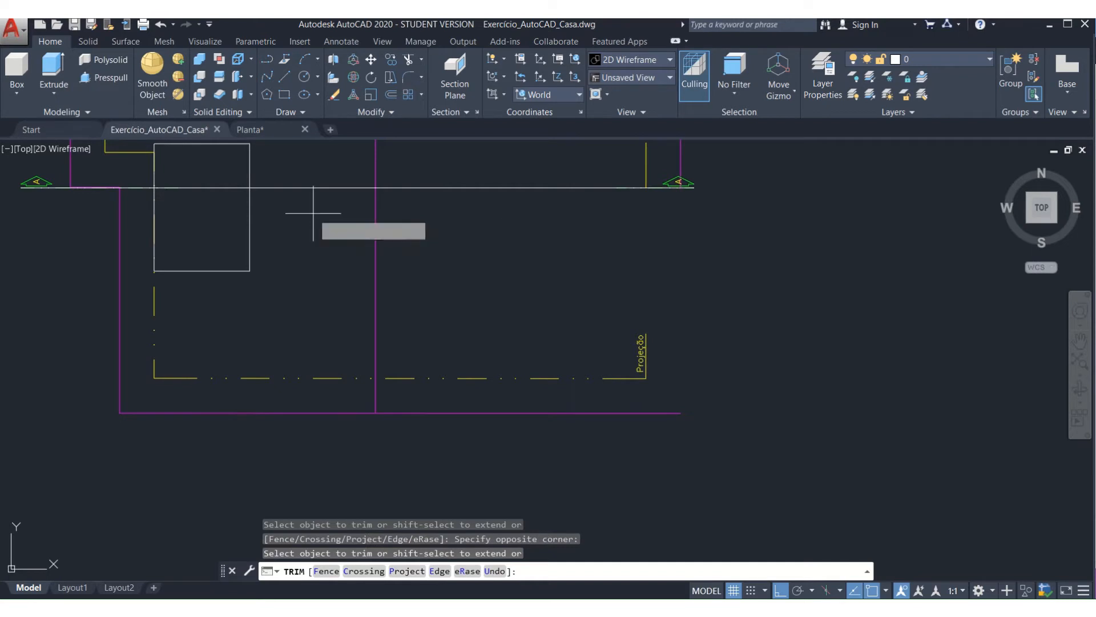
left_click(62, 234)
key("Return")
- Erase the leftover outline pieces and Projeção label below the section line, and trim the ridge line there
left_click(60, 238)
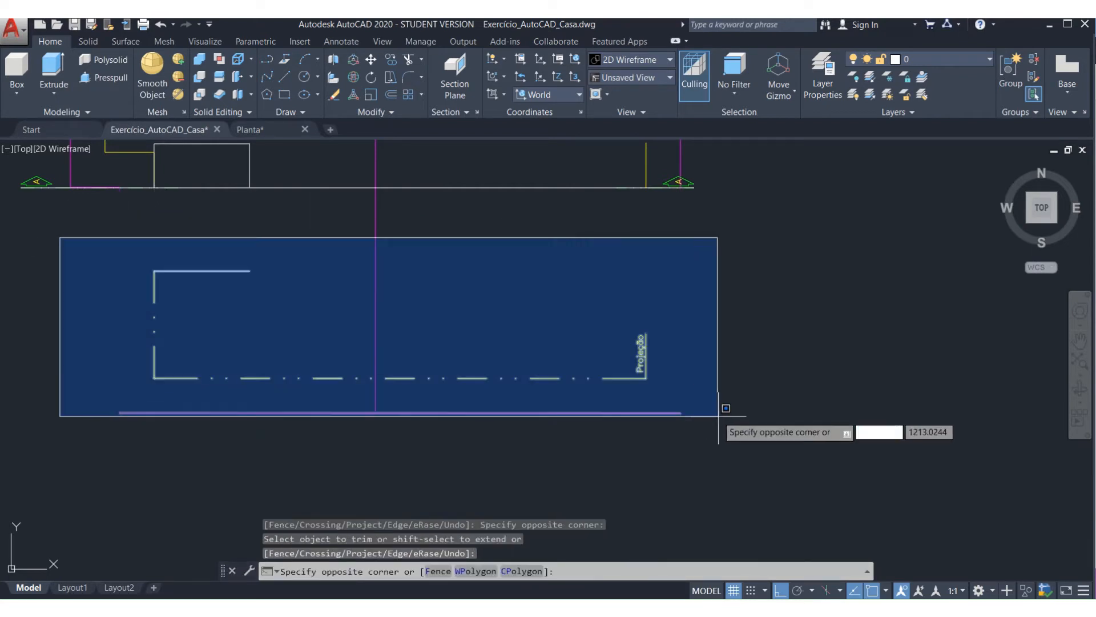
left_click(733, 441)
key("Delete")
key("Return")
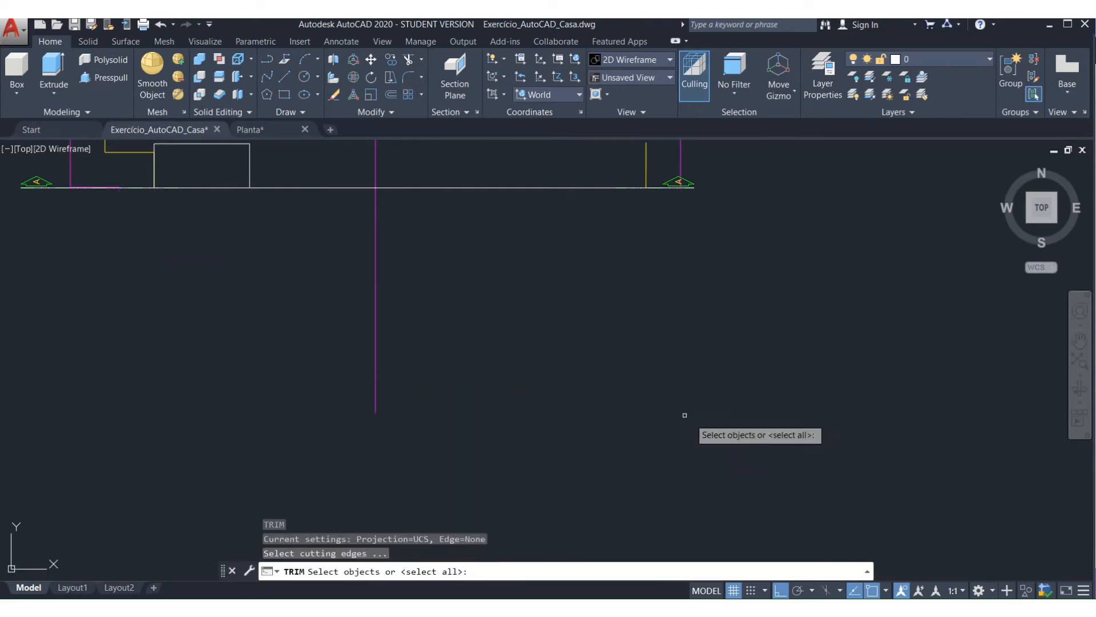
key("Return")
left_click(457, 314)
left_click(274, 314)
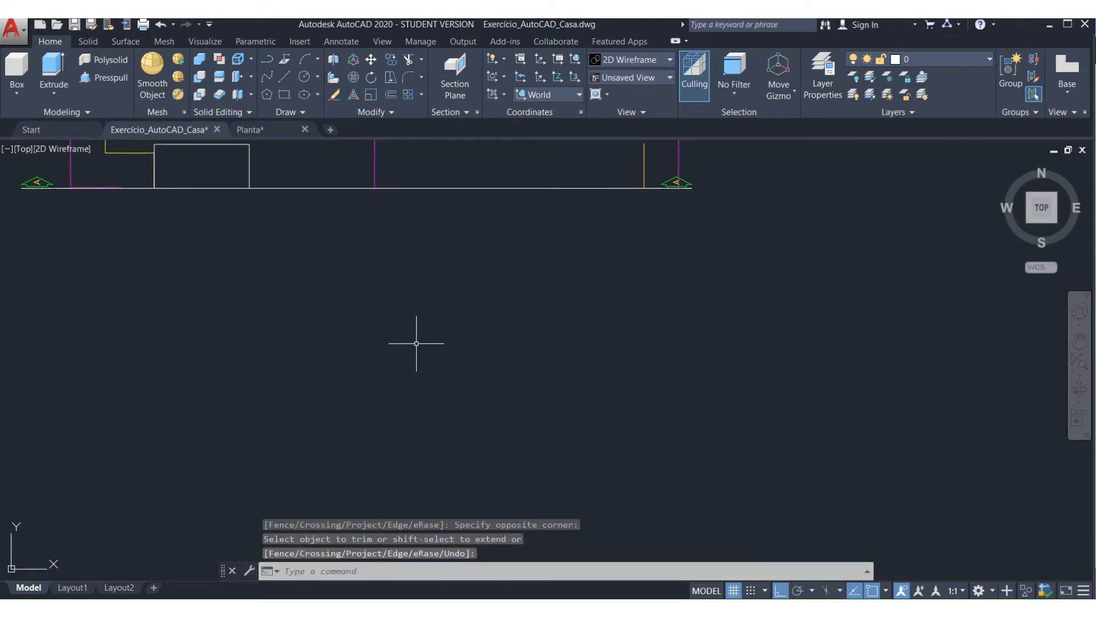
scroll(419, 342, "down", 3)
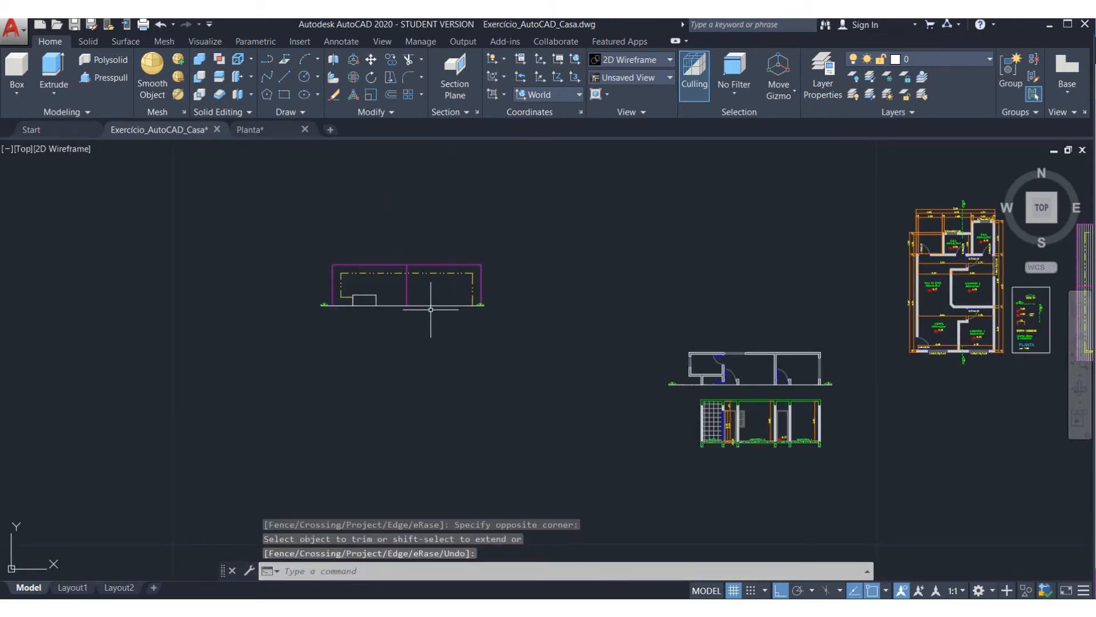
scroll(846, 384, "up", 2)
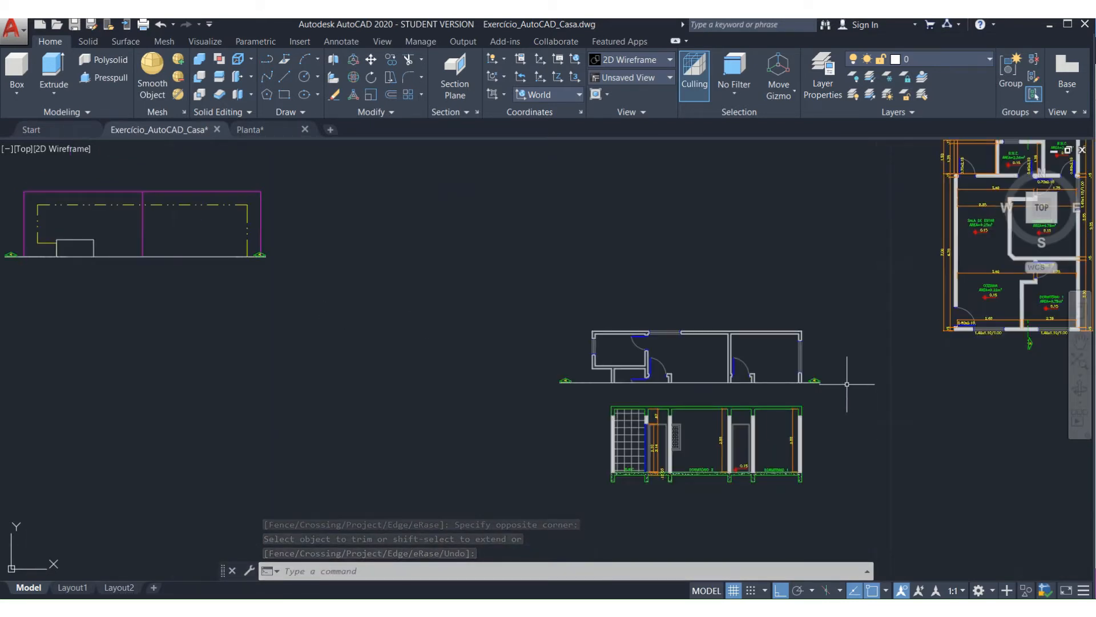
key("Return")
left_click(856, 308)
left_click(499, 399)
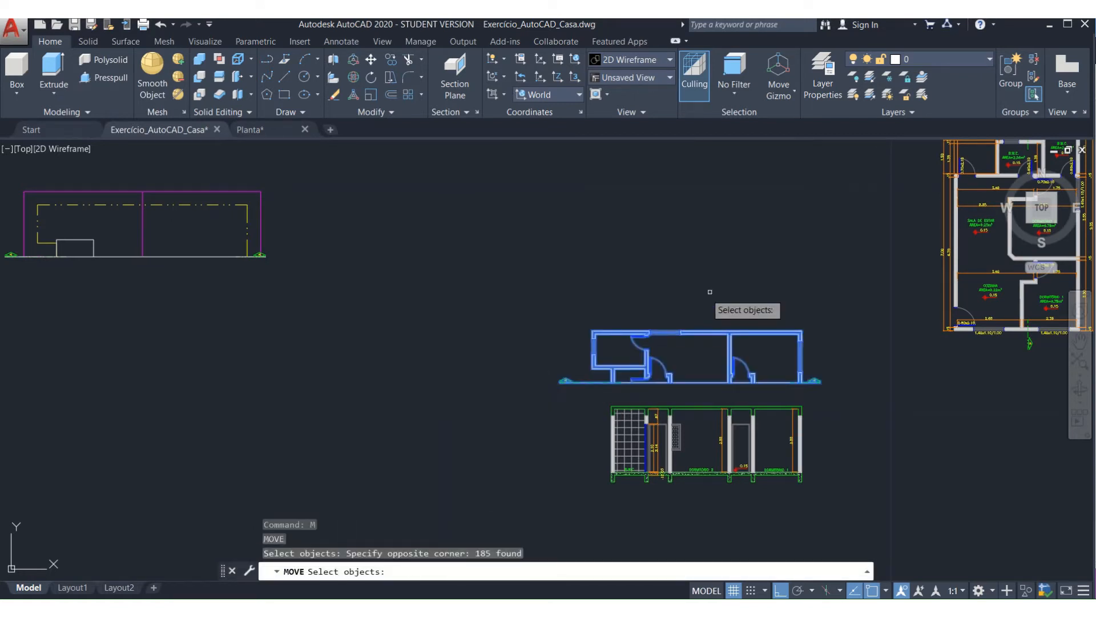
key("Return")
left_click(831, 272)
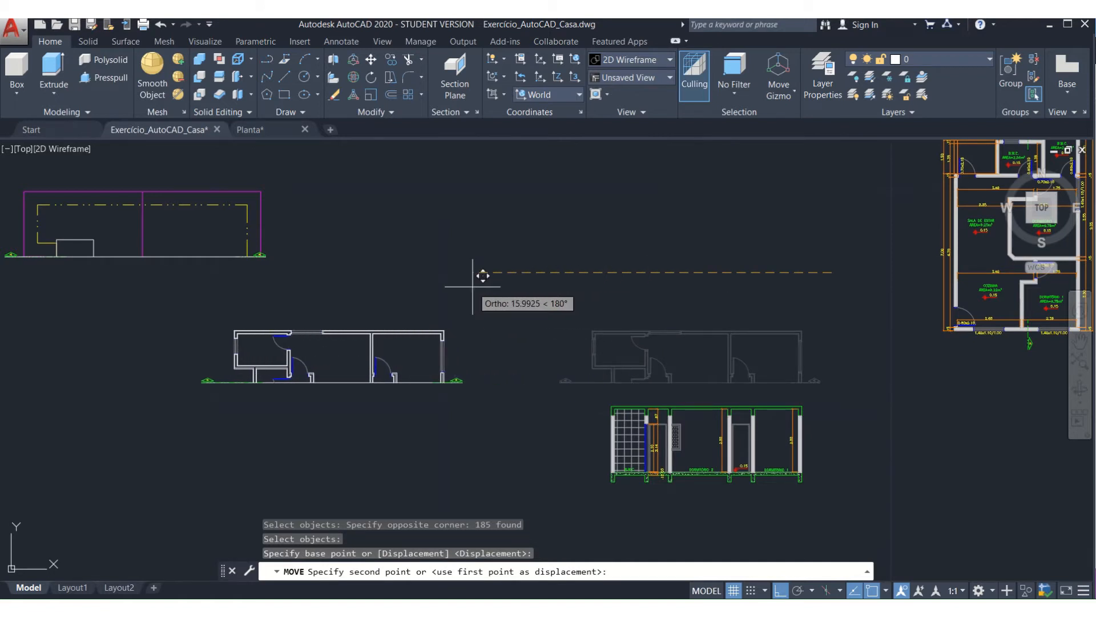
key("Escape")
- Move the trimmed roof plan onto the rotated floor plan, matching the upper-right corner of its dash-dotted outline to the outer wall corner
scroll(672, 281, "down", 2)
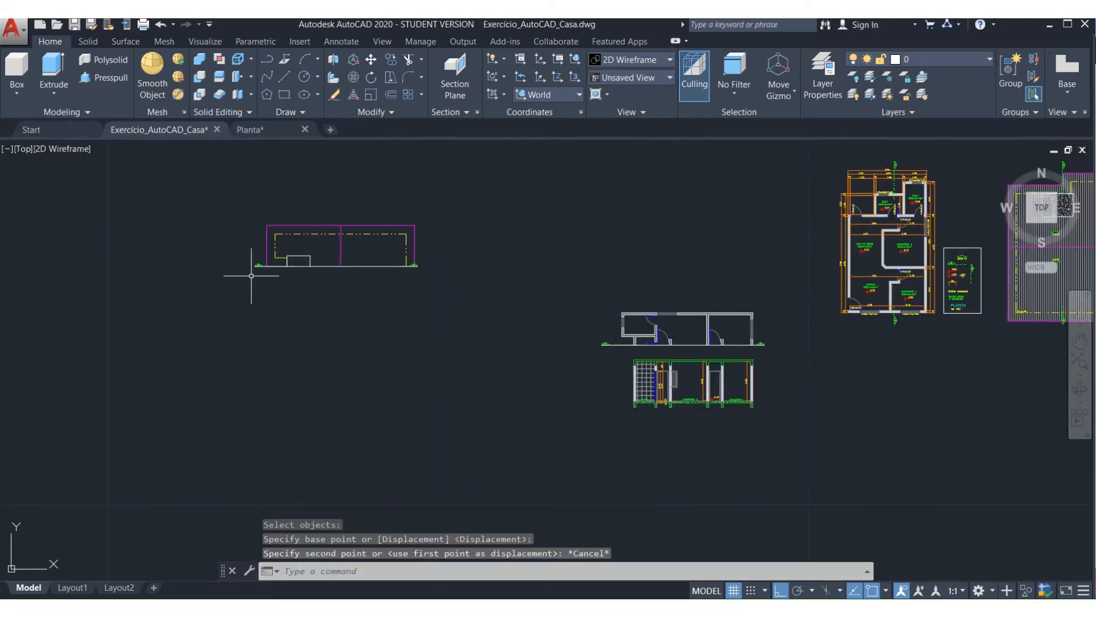
scroll(252, 275, "up", 2)
key("Return")
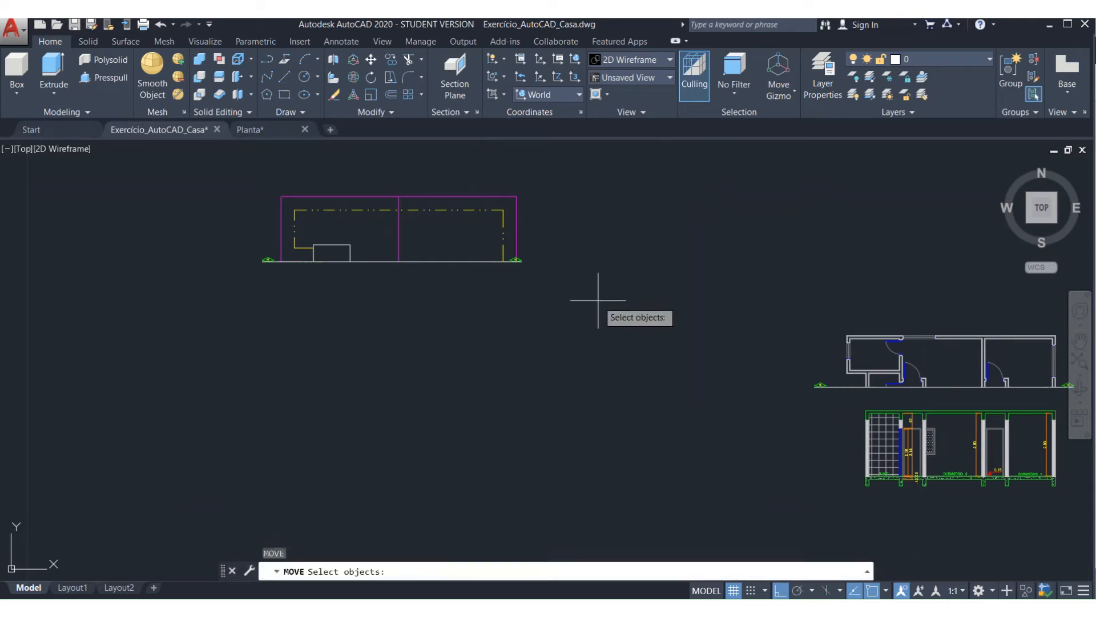
left_click(595, 297)
left_click(146, 153)
key("Return")
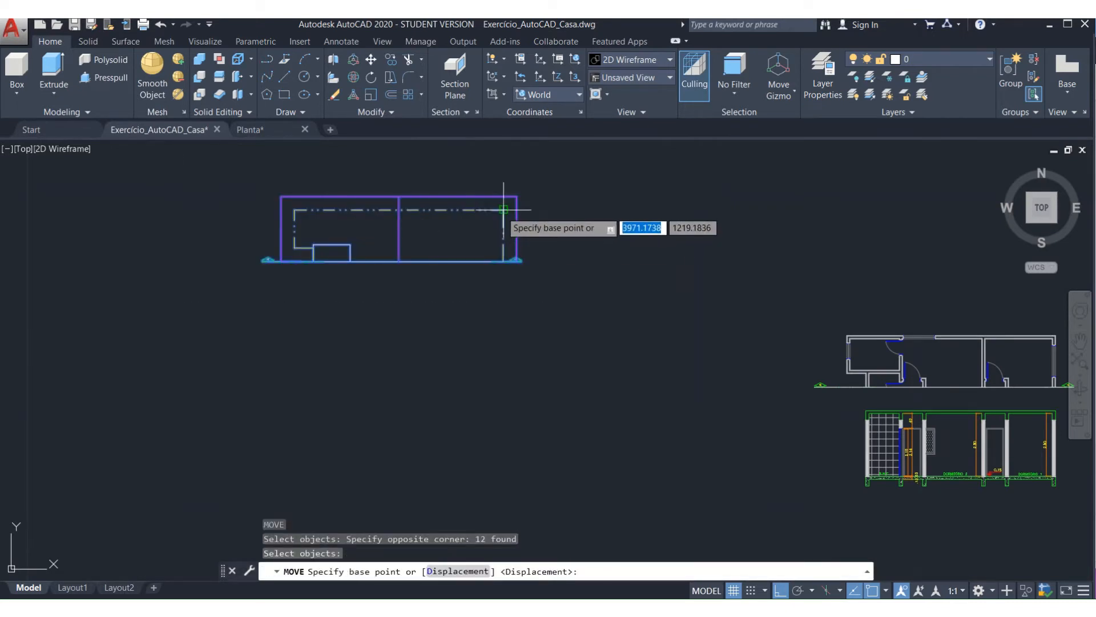
left_click(501, 210)
scroll(492, 252, "down", 2)
scroll(630, 295, "up", 2)
scroll(631, 296, "up", 2)
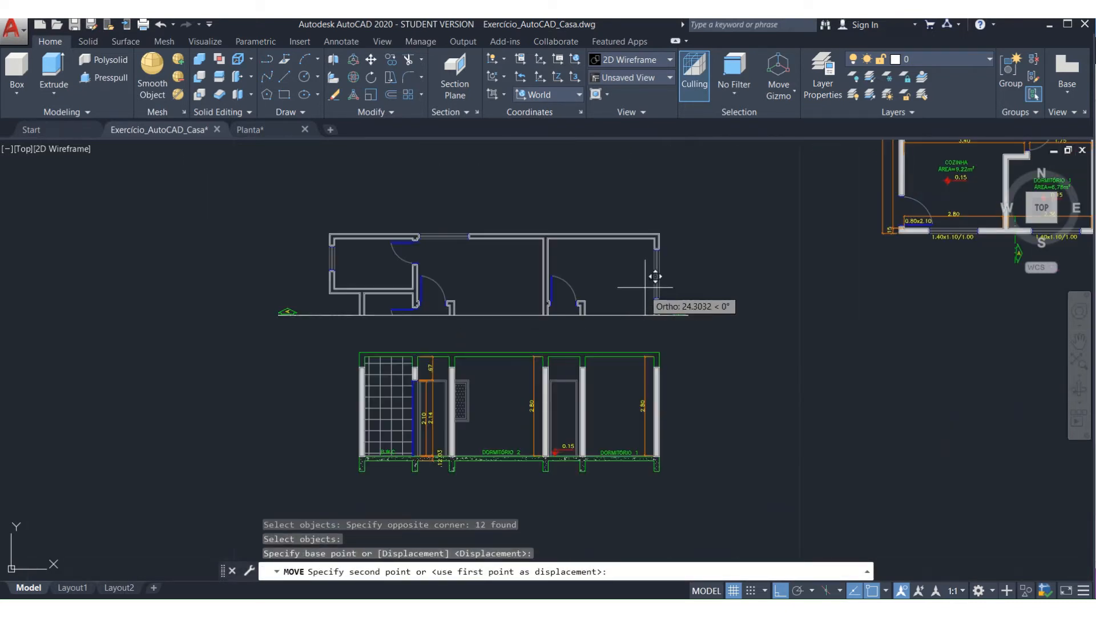
scroll(664, 293, "down", 2)
scroll(333, 287, "down", 2)
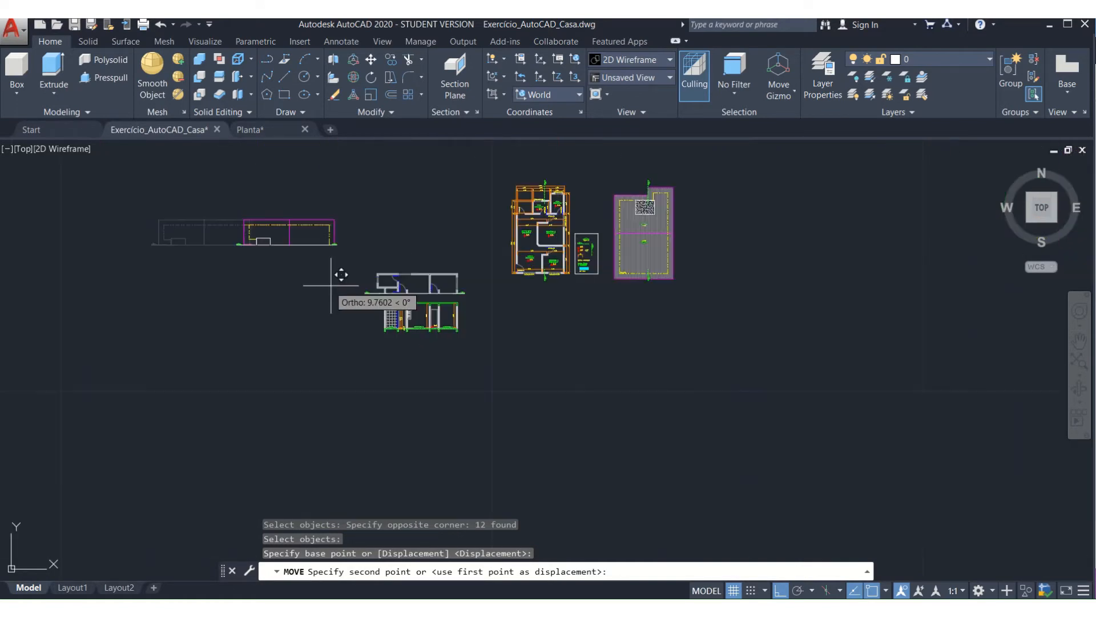
scroll(490, 264, "up", 2)
scroll(416, 274, "up", 4)
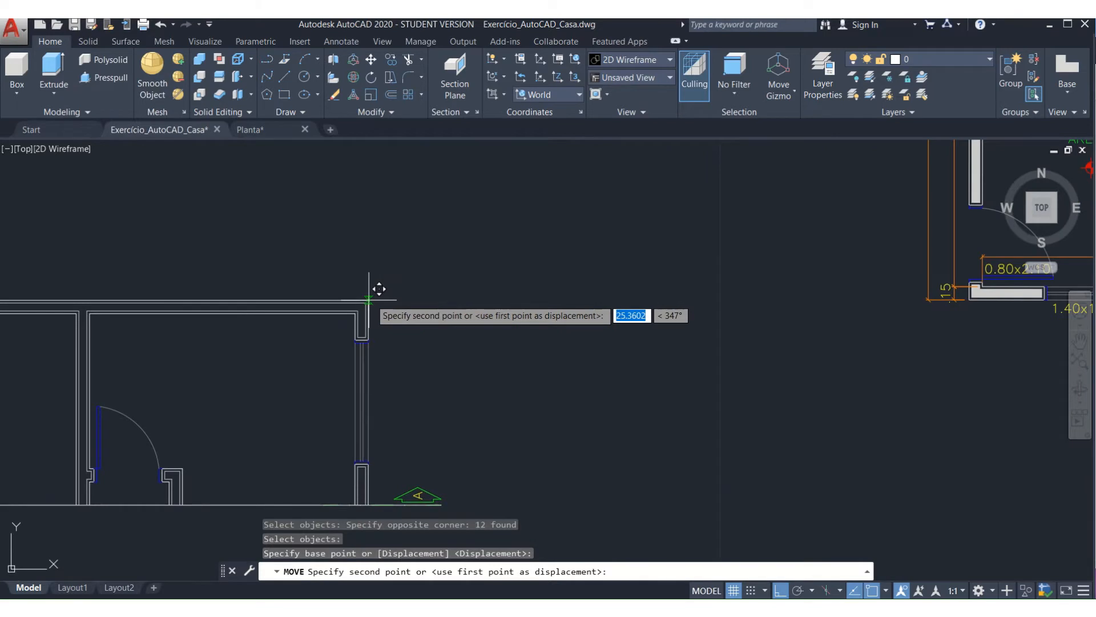
left_click(368, 298)
scroll(529, 255, "down", 5)
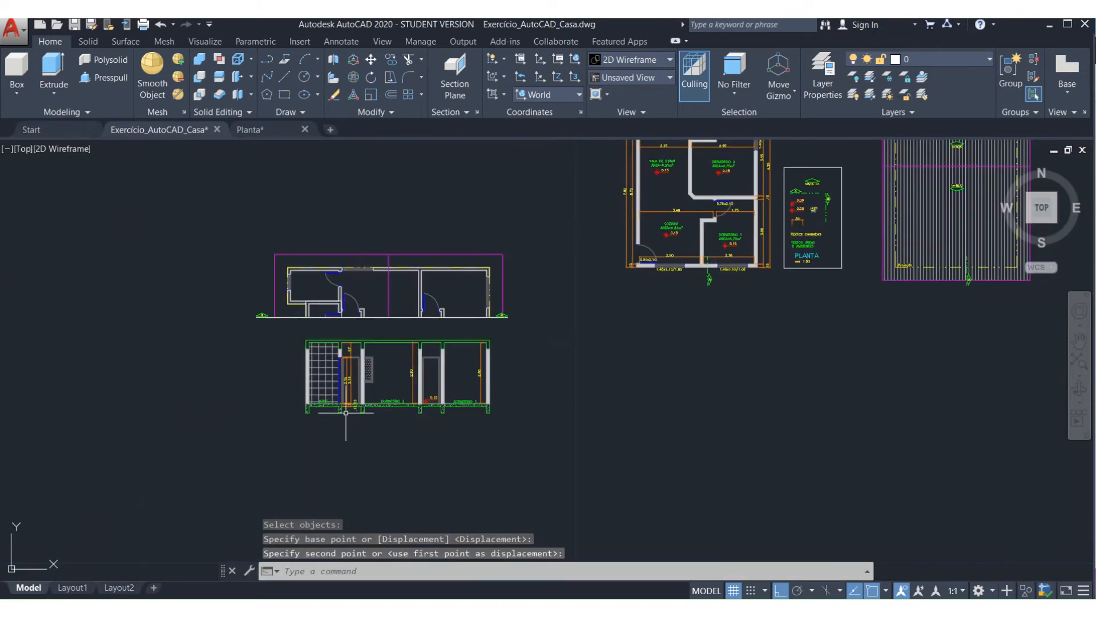
- Move the overlaid roof and floor plans together straight up to leave more space above section A
scroll(346, 412, "up", 2)
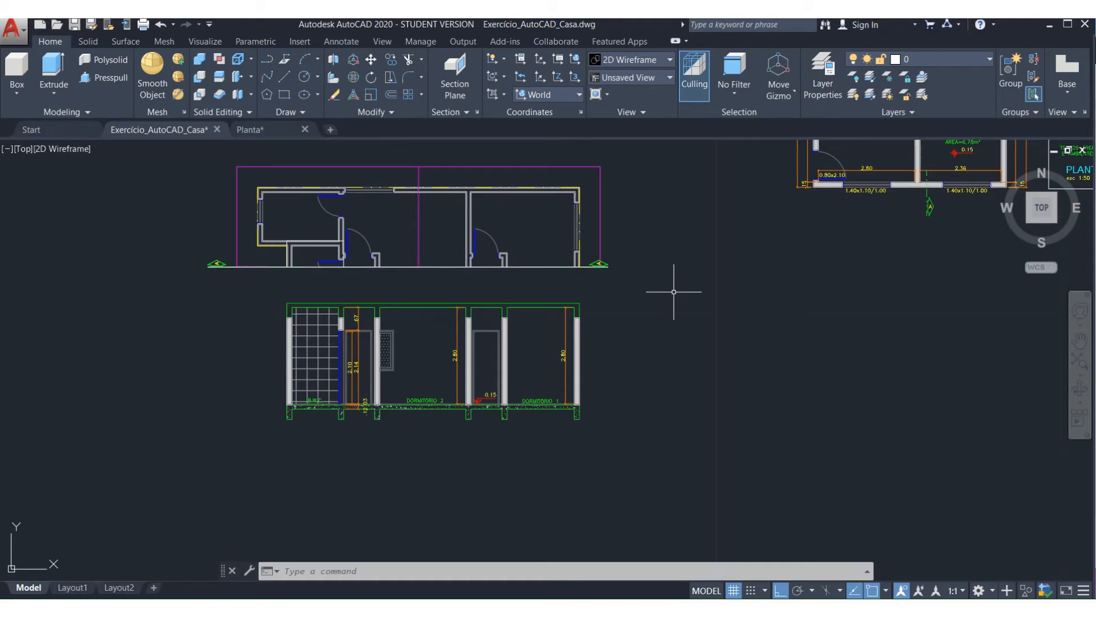
type("p")
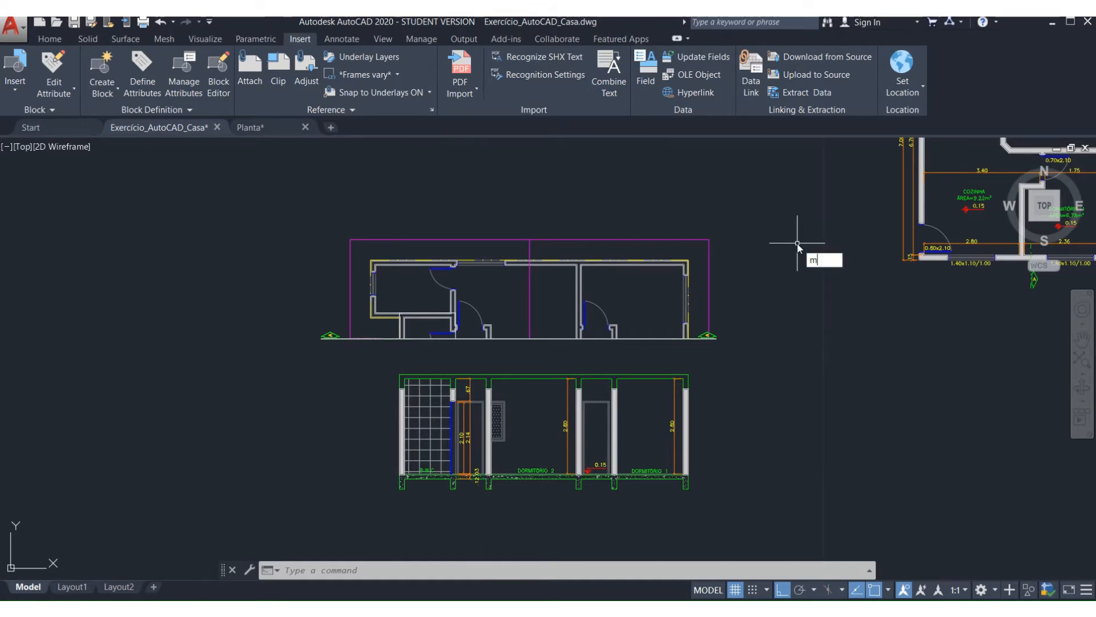
key("Return")
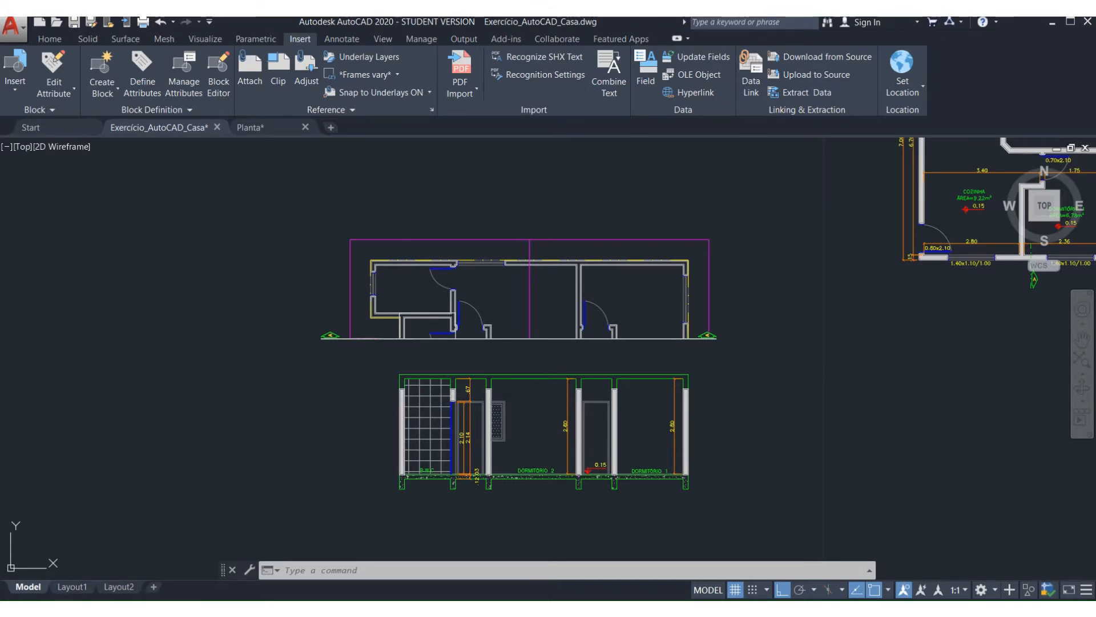
left_click(761, 223)
left_click(272, 349)
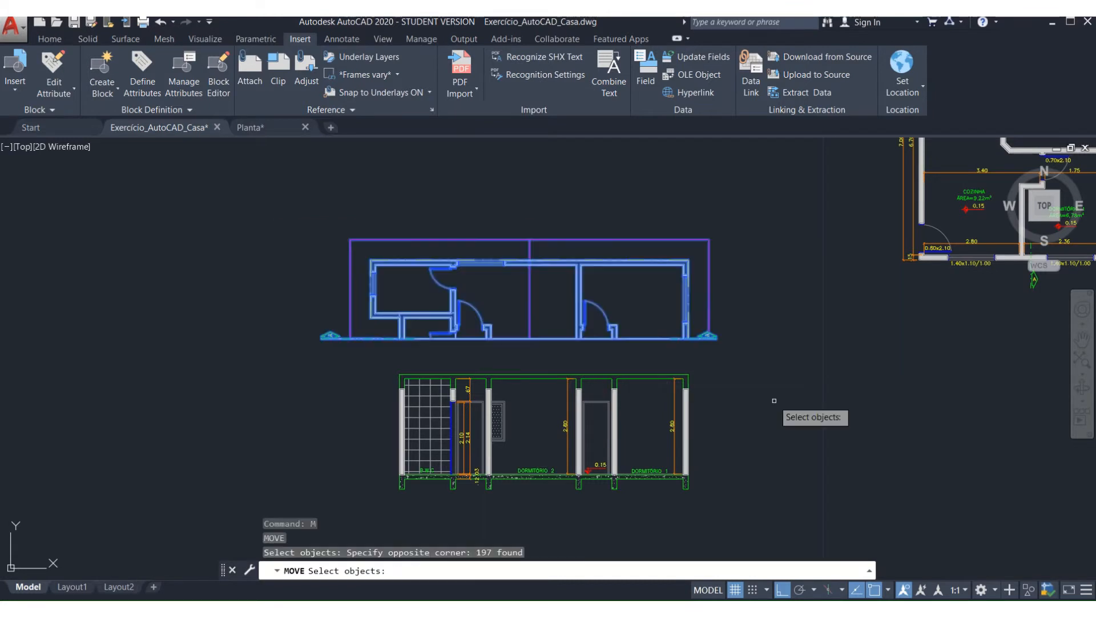
key("Return")
left_click(761, 511)
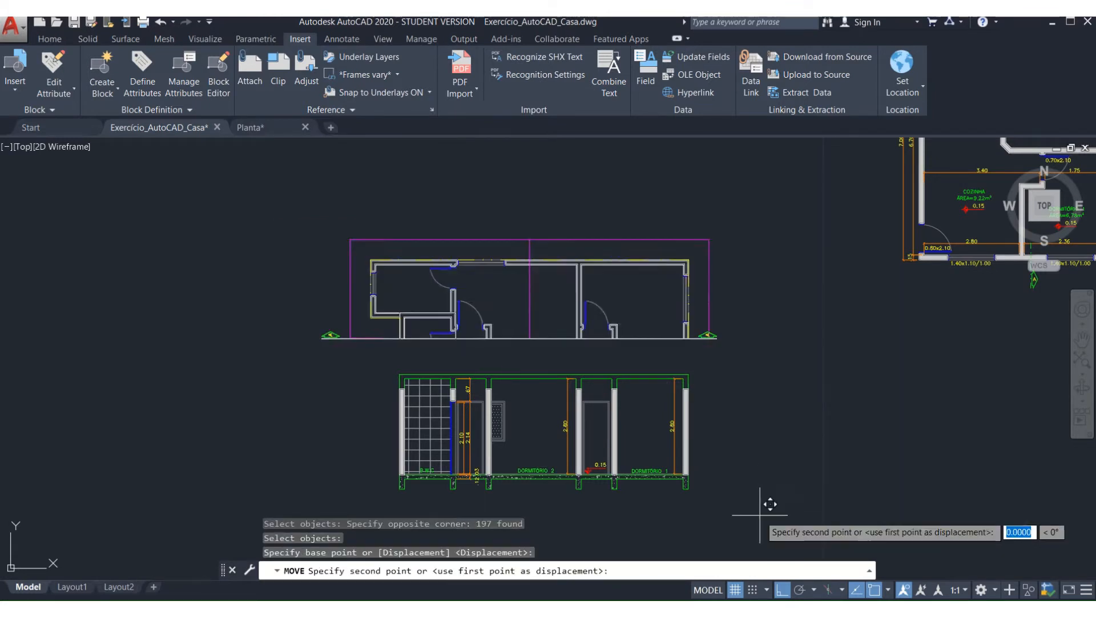
left_click(764, 400)
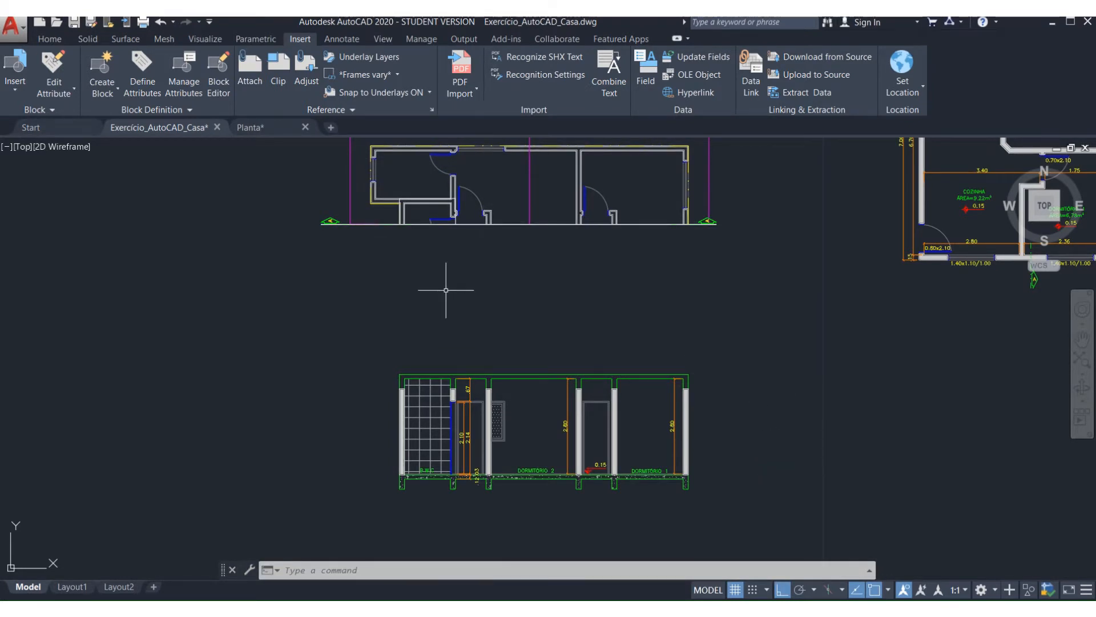
- Draw a vertical line from the bathroom's left outer wall face on the plan down to the section's upper-left slab corner
type("l")
key("Return")
scroll(416, 266, "up", 2)
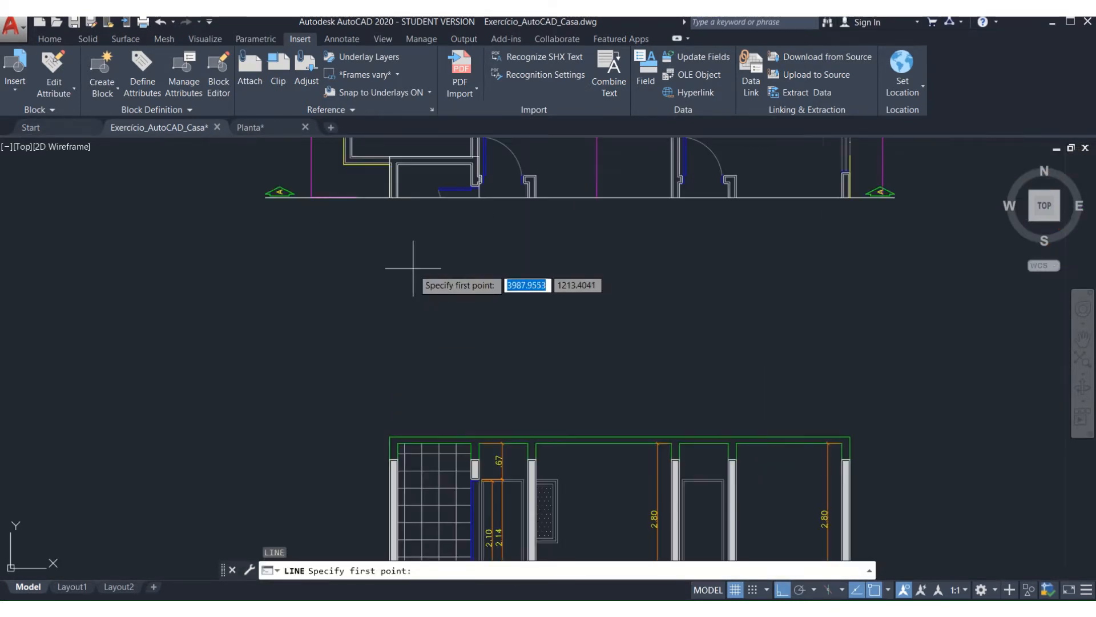
left_click(390, 197)
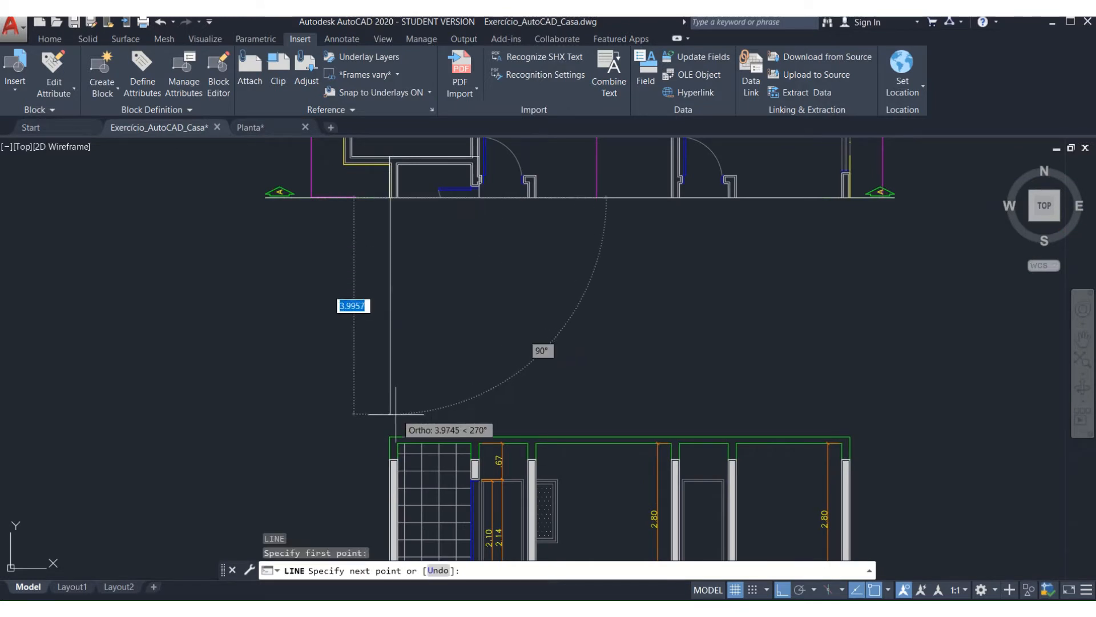
left_click(389, 437)
key("Return")
- Copy the vertical projection line to the inner face of the bathroom's left wall and both faces of its right wall
scroll(403, 240, "up", 3)
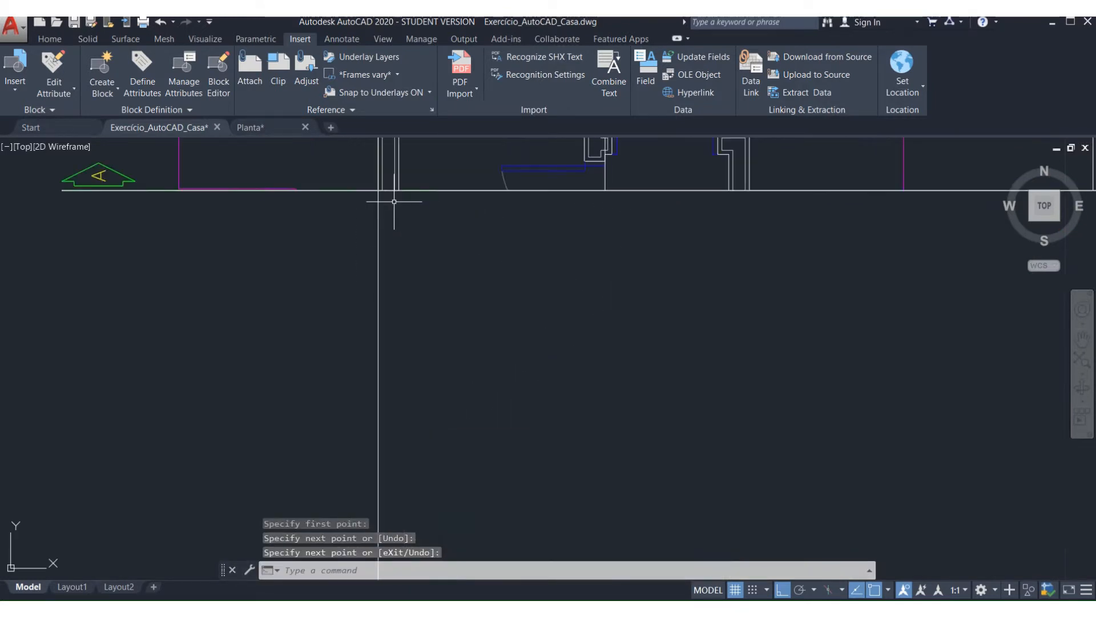
type("co")
key("Return")
left_click(422, 240)
left_click(340, 288)
key("Return")
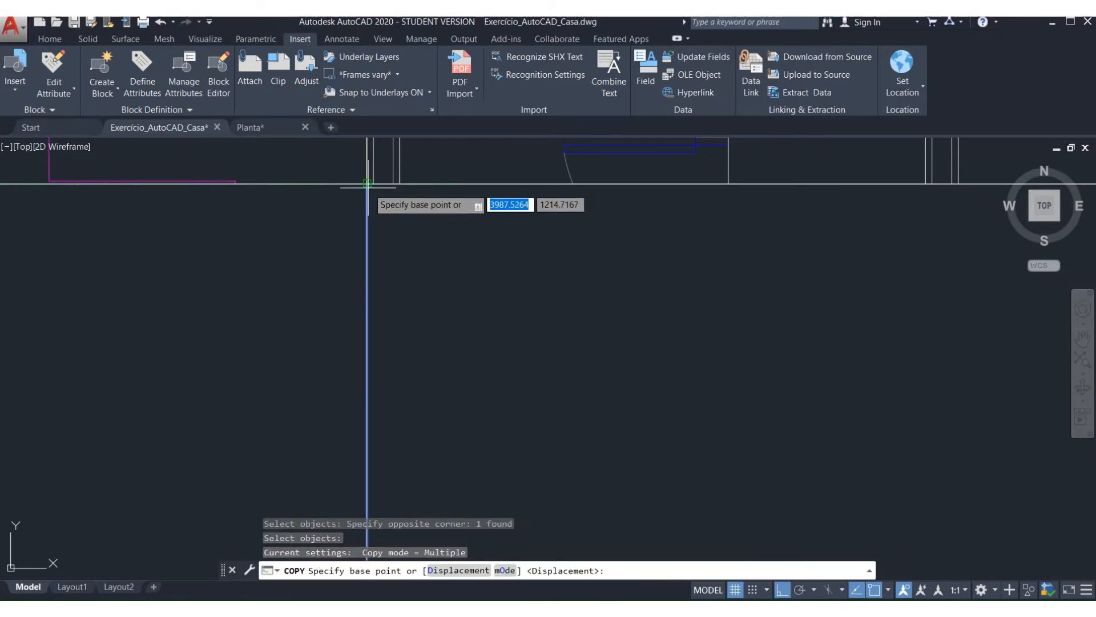
left_click(367, 184)
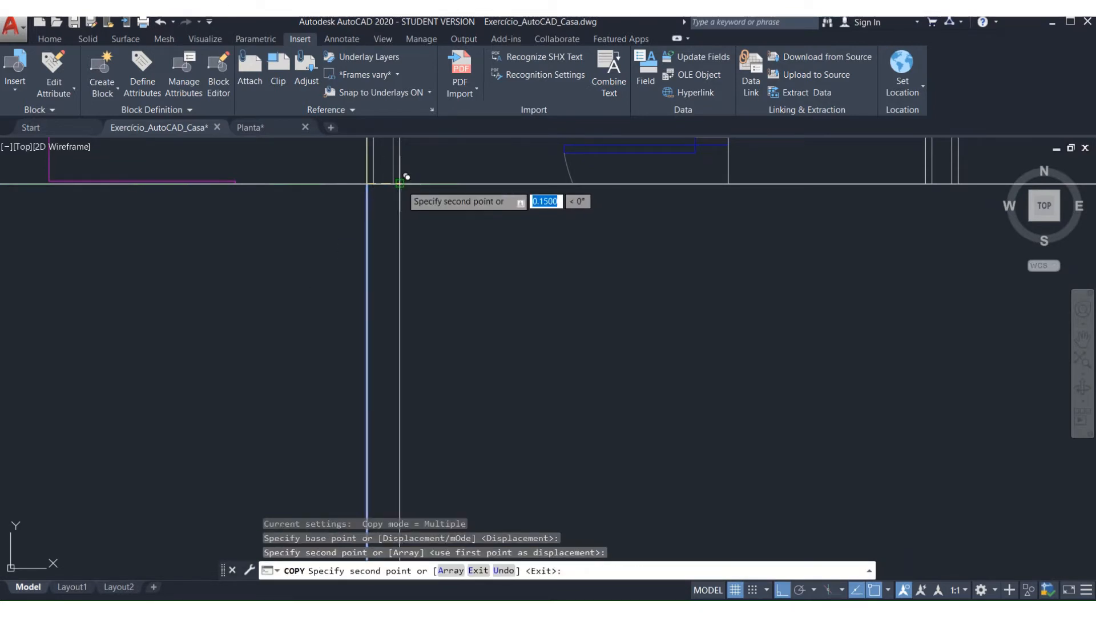
scroll(398, 198, "up", 2)
scroll(599, 206, "up", 4)
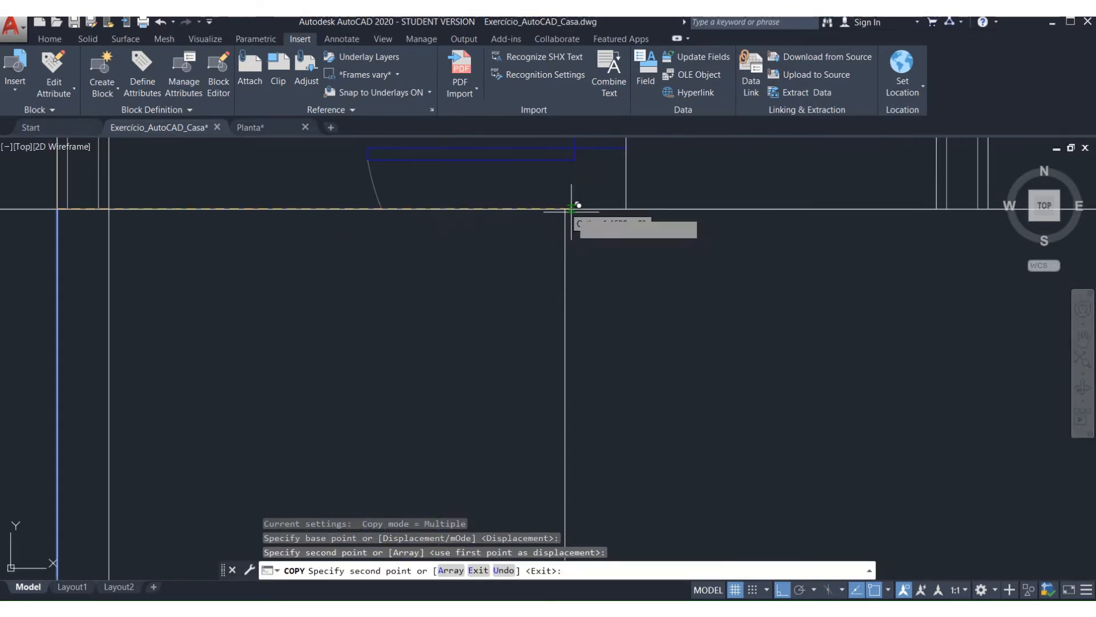
left_click(626, 208)
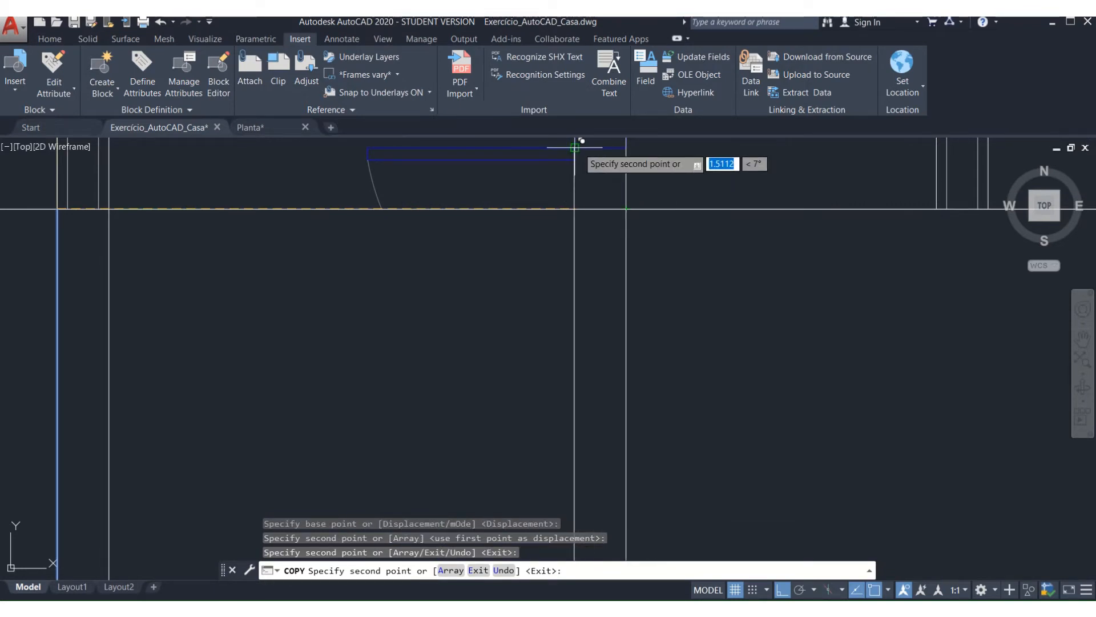
left_click(575, 209)
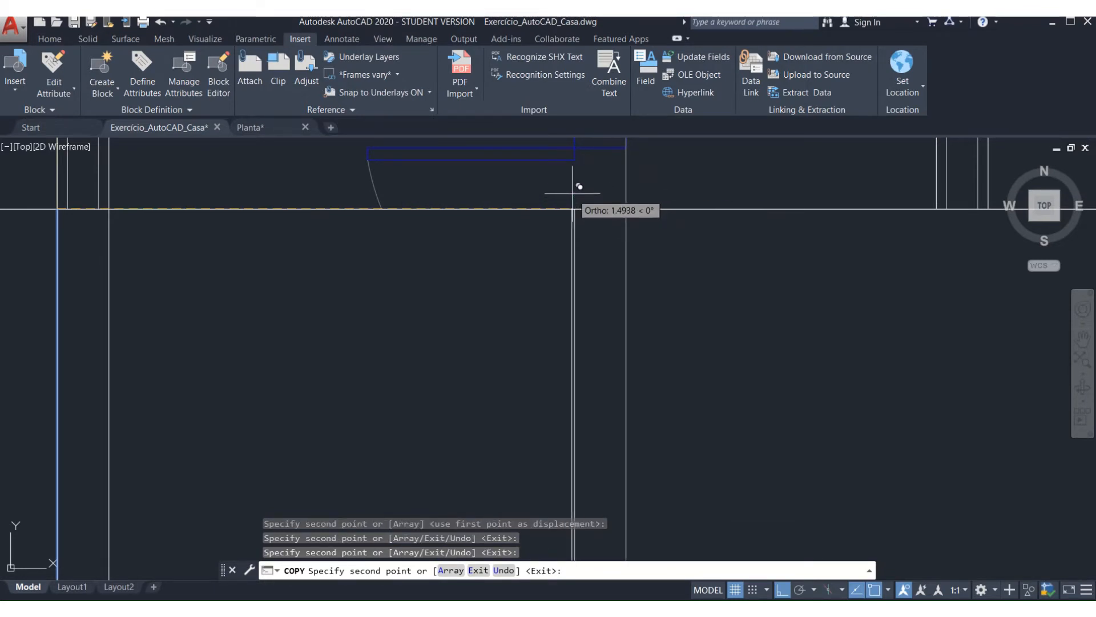
key("Escape")
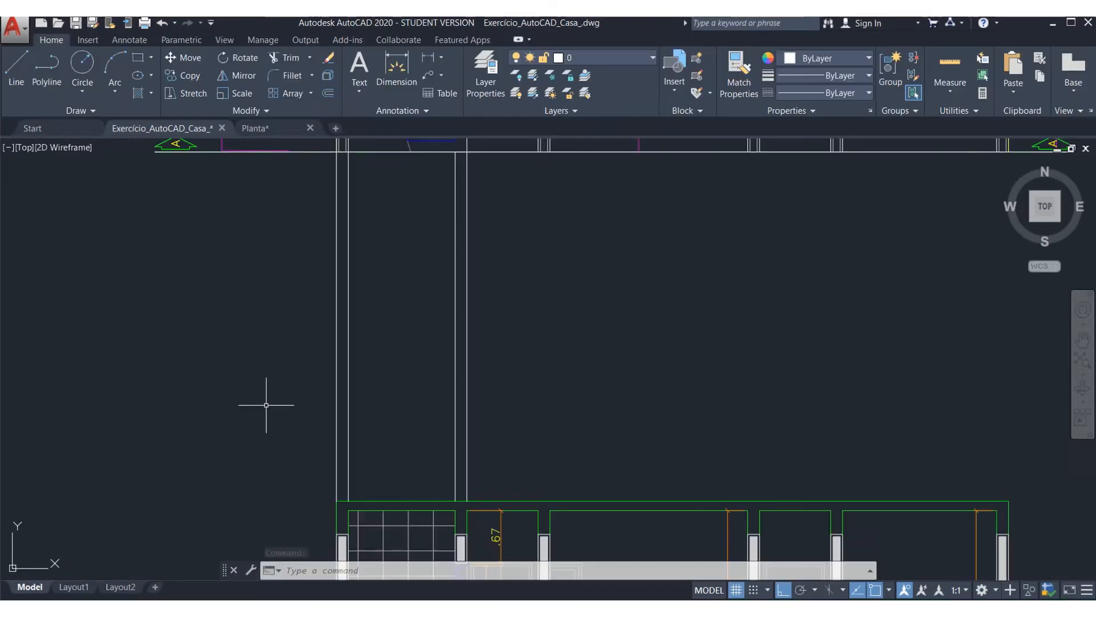
- Copy the slab and beam lines above the bathroom in the section 0.5 units straight up
scroll(353, 560, "up", 3)
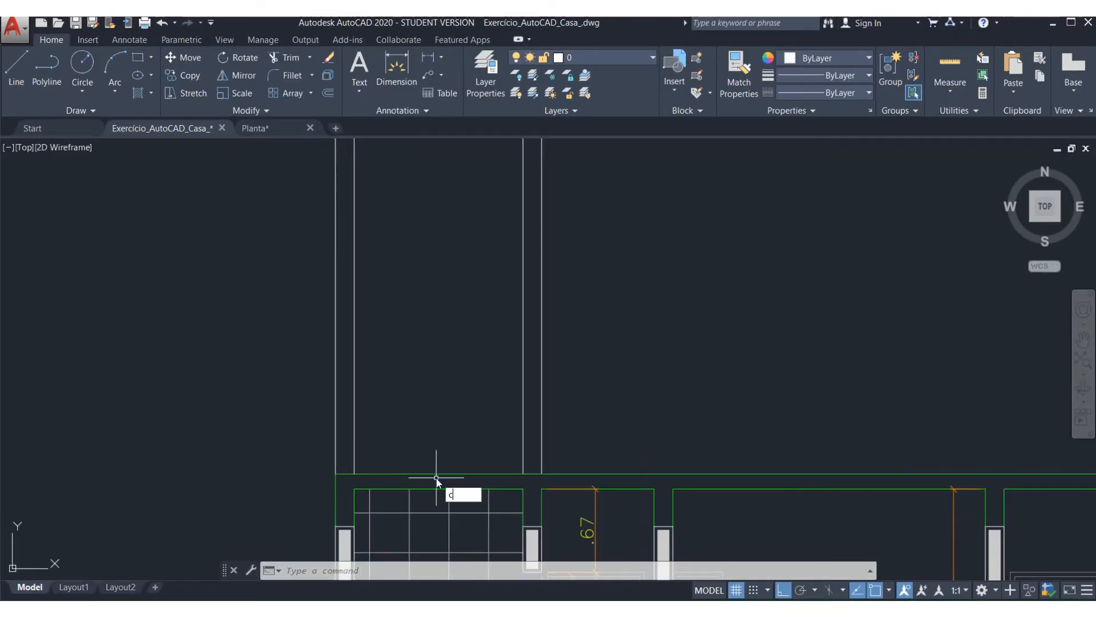
type("co")
key("Return")
left_click(292, 452)
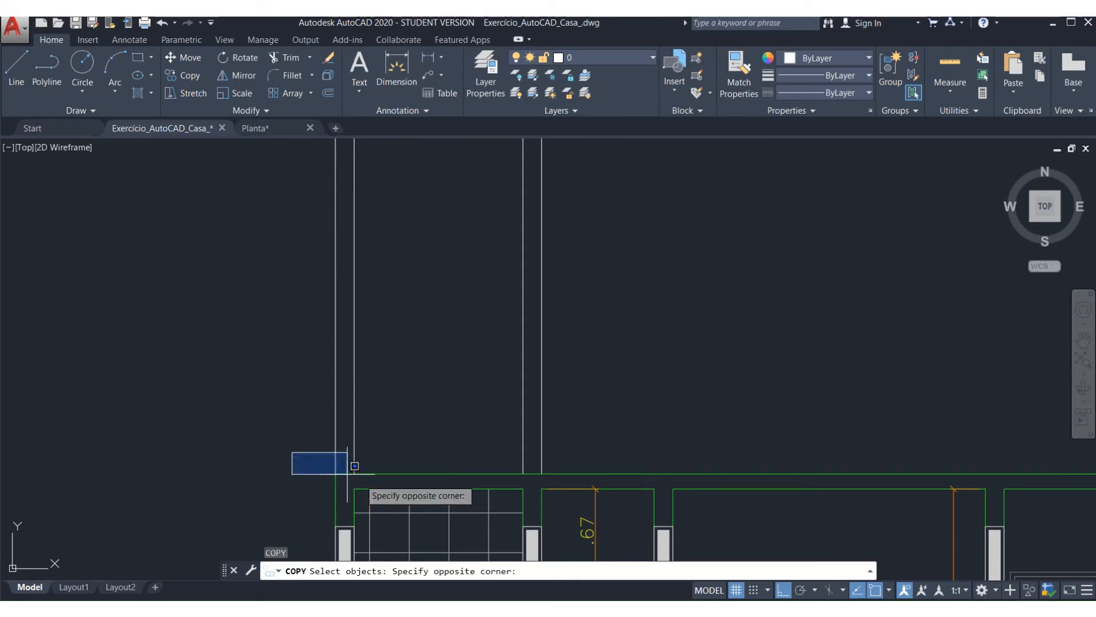
left_click(558, 528)
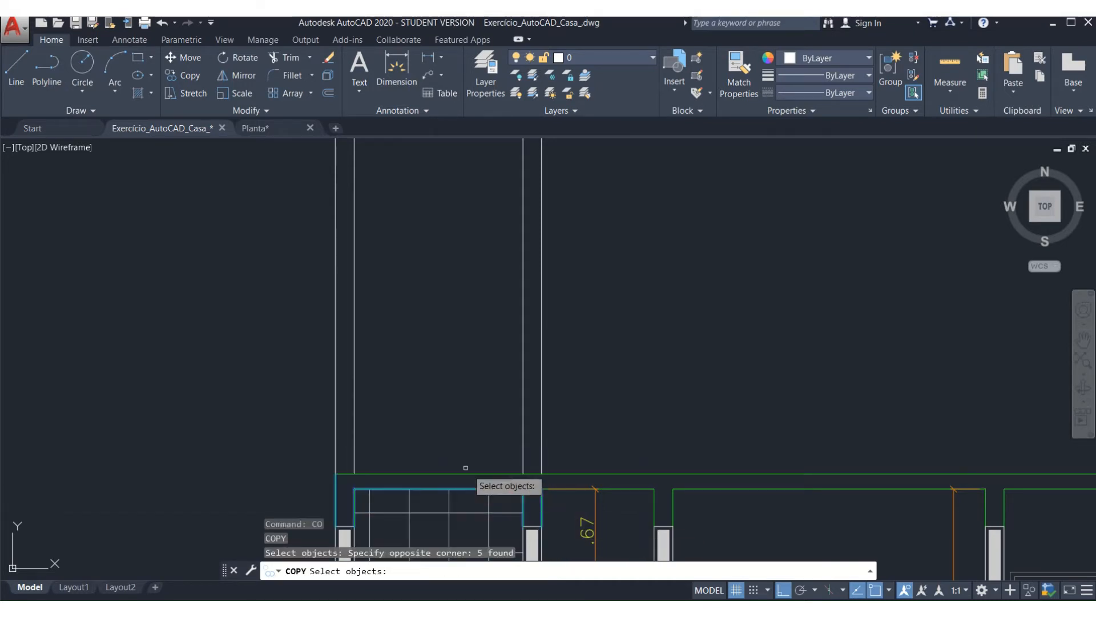
key("Return")
left_click(600, 447)
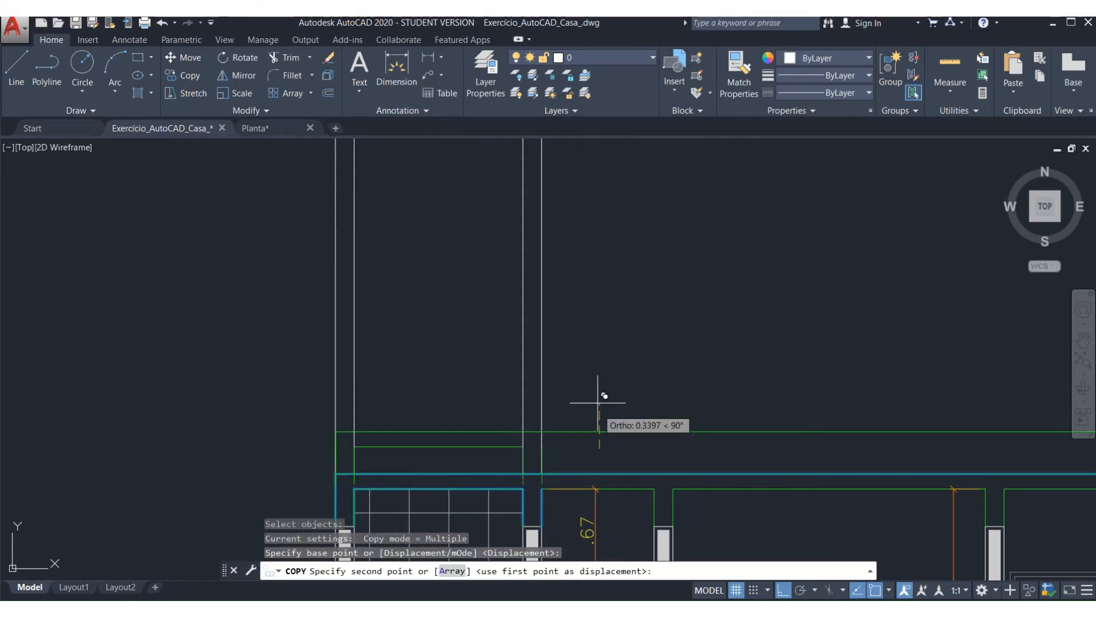
type(".5")
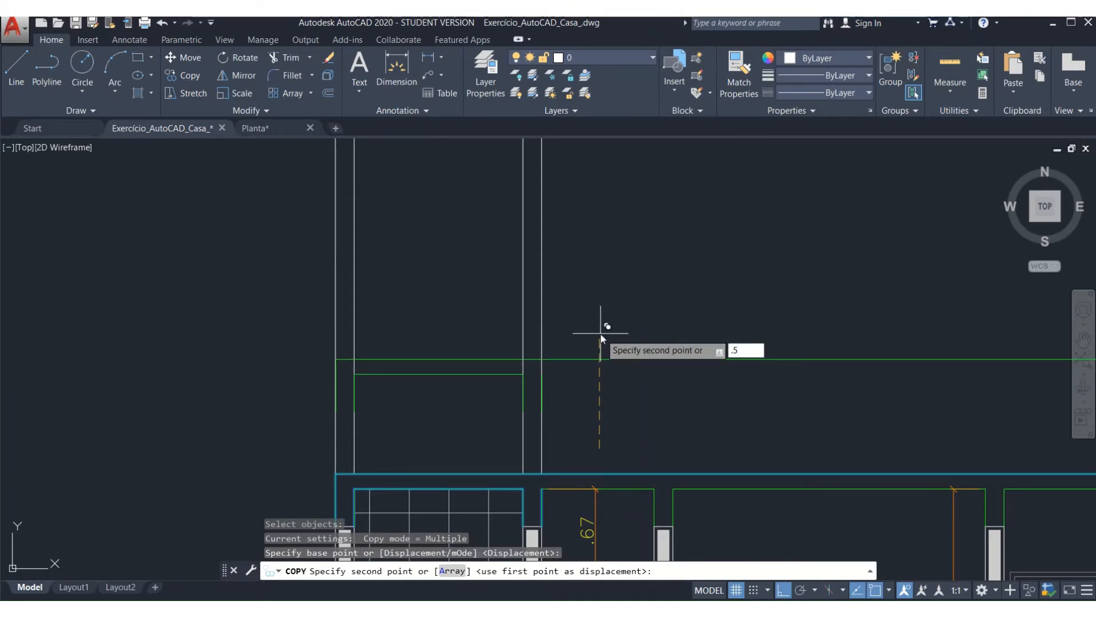
key("Return")
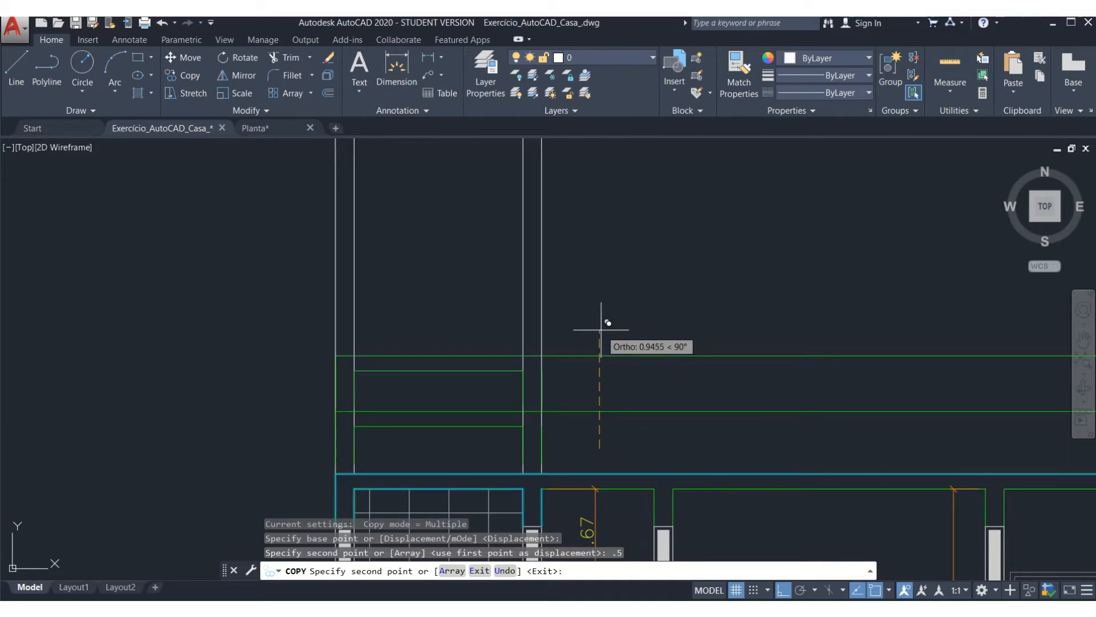
key("Return")
- Copy the raised slab and beam lines another 2.4 units straight up
key("Return")
left_click(245, 370)
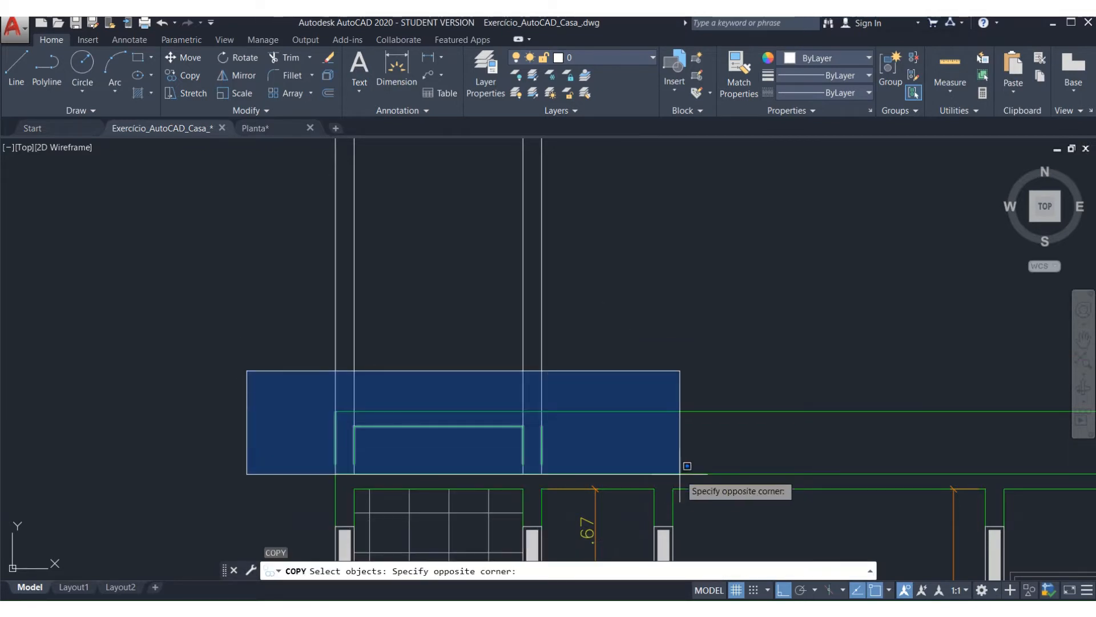
left_click(682, 475)
left_click(652, 411)
key("Return")
left_click(653, 358)
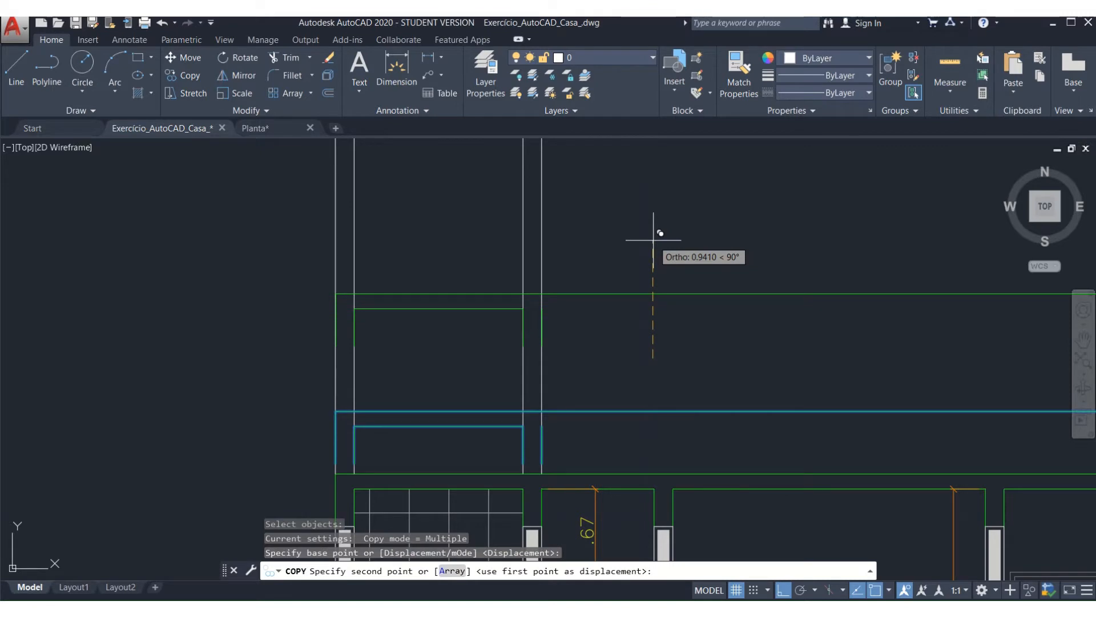
type("2.4")
key("Return")
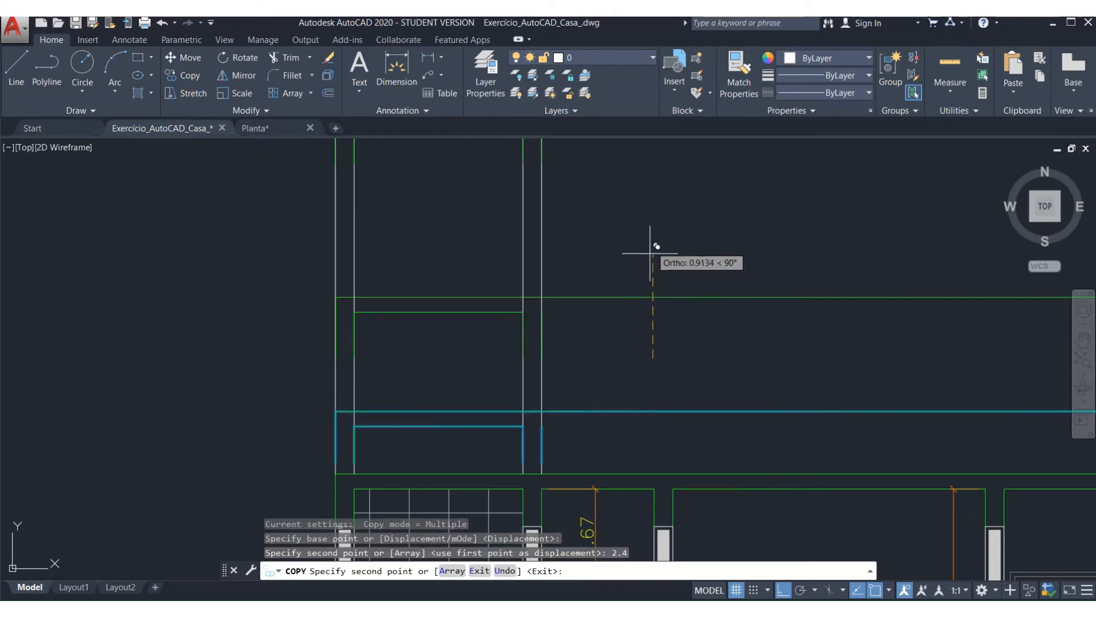
scroll(602, 318, "down", 2)
key("Escape")
key("Escape")
key("Escape")
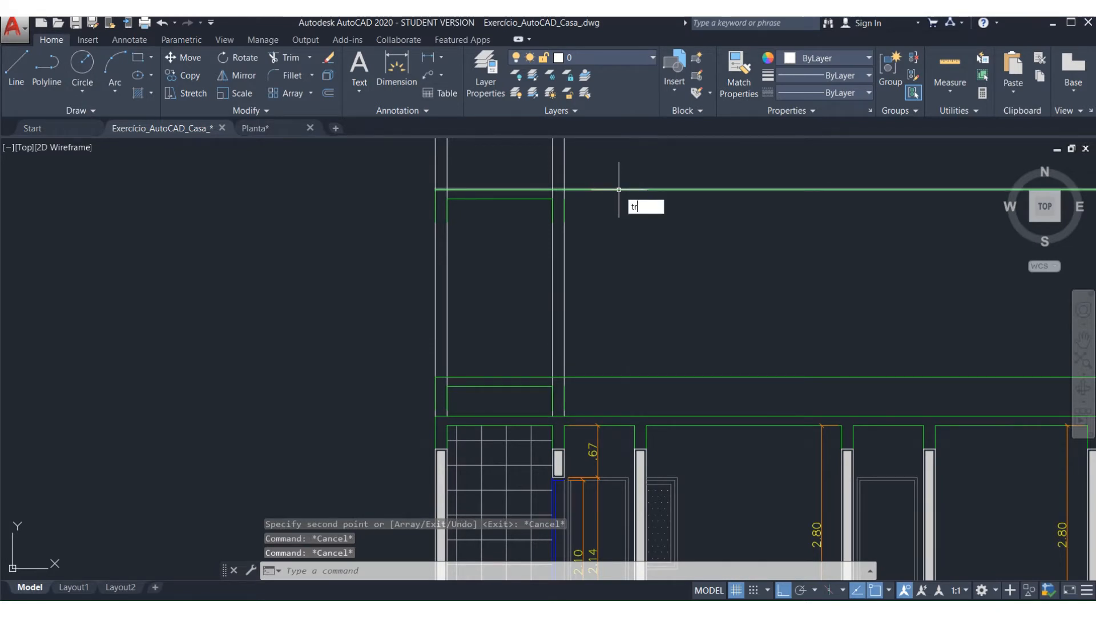
- Trim the projection lines above the uppermost slab and both raised slab lines beyond the bathroom's right wall
type("tr")
key("Return")
key("Return")
left_click(593, 156)
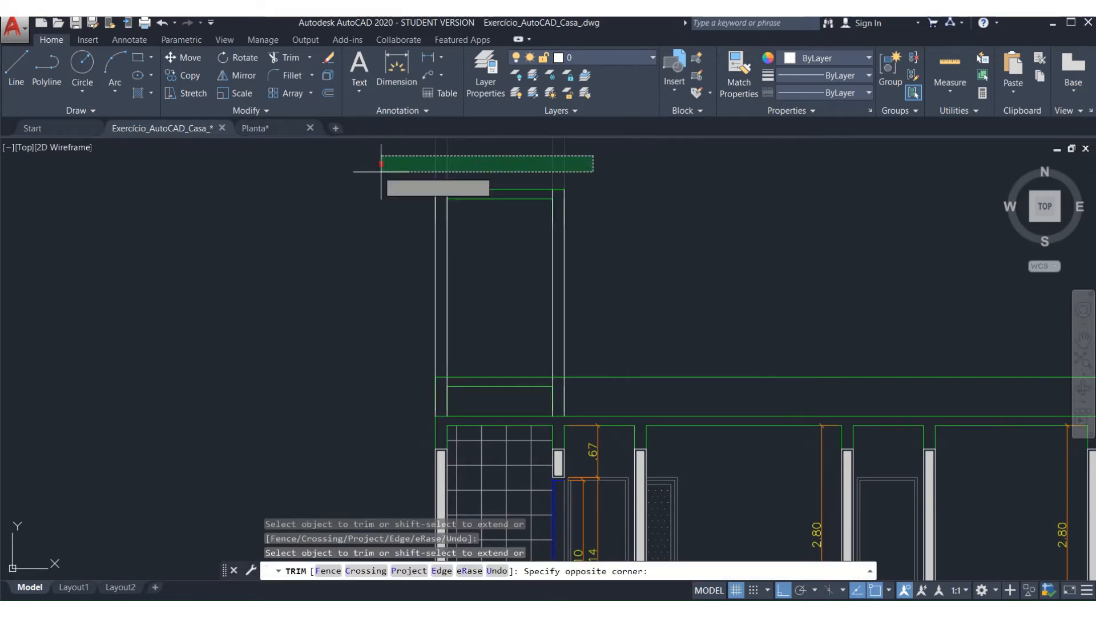
left_click(381, 164)
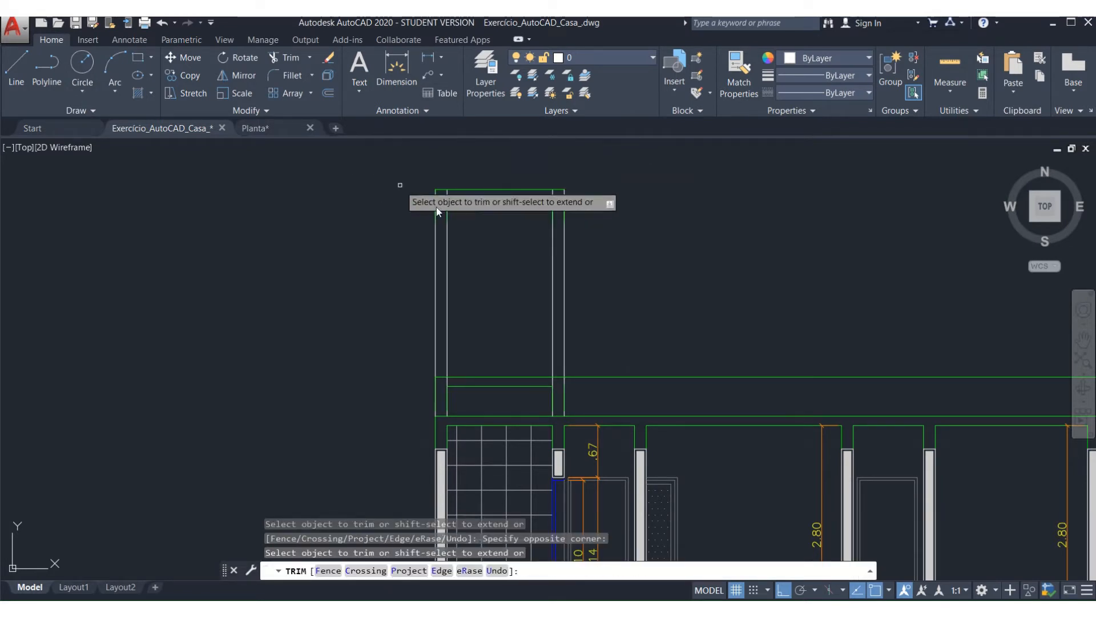
left_click(618, 376)
key("Return")
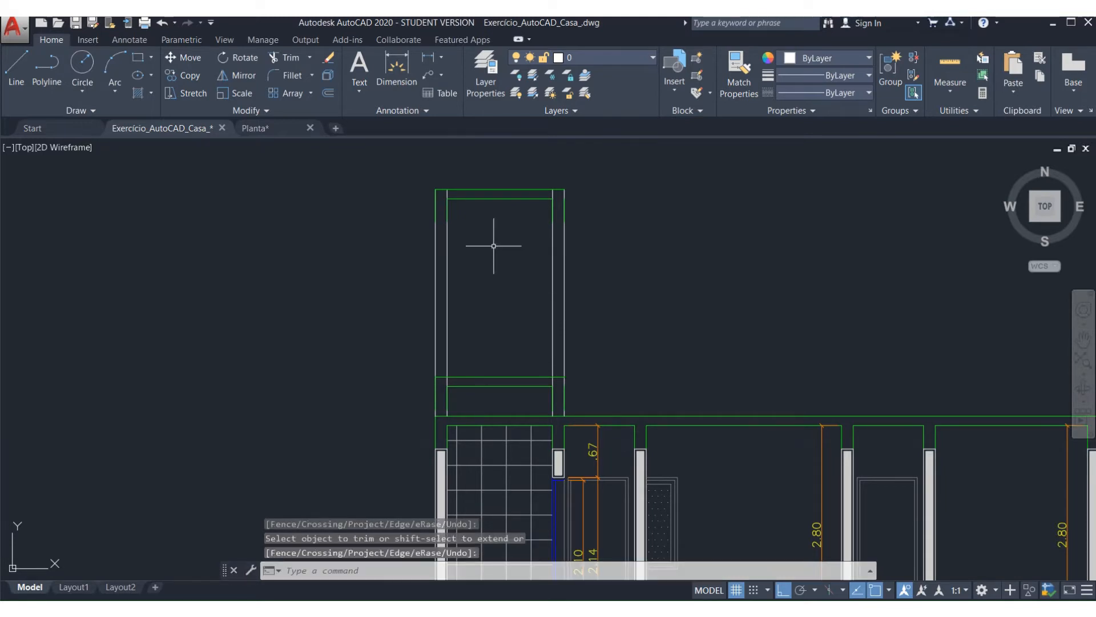
- Erase the four vertical projection lines of the raised volume above the bathroom
scroll(494, 245, "up", 2)
left_click(679, 255)
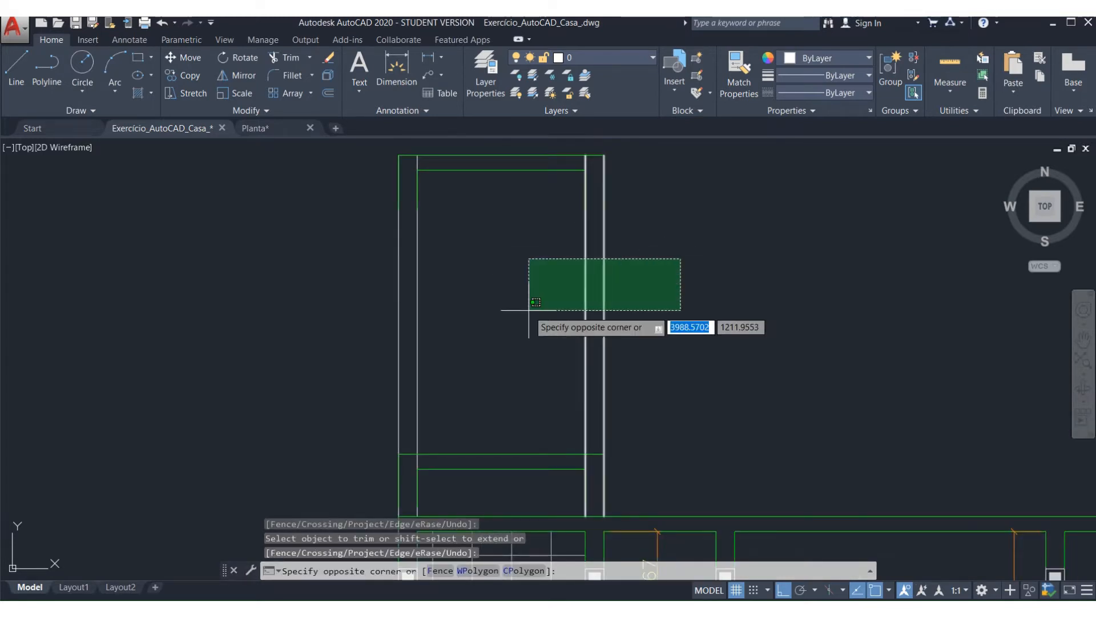
left_click(370, 309)
key("Delete")
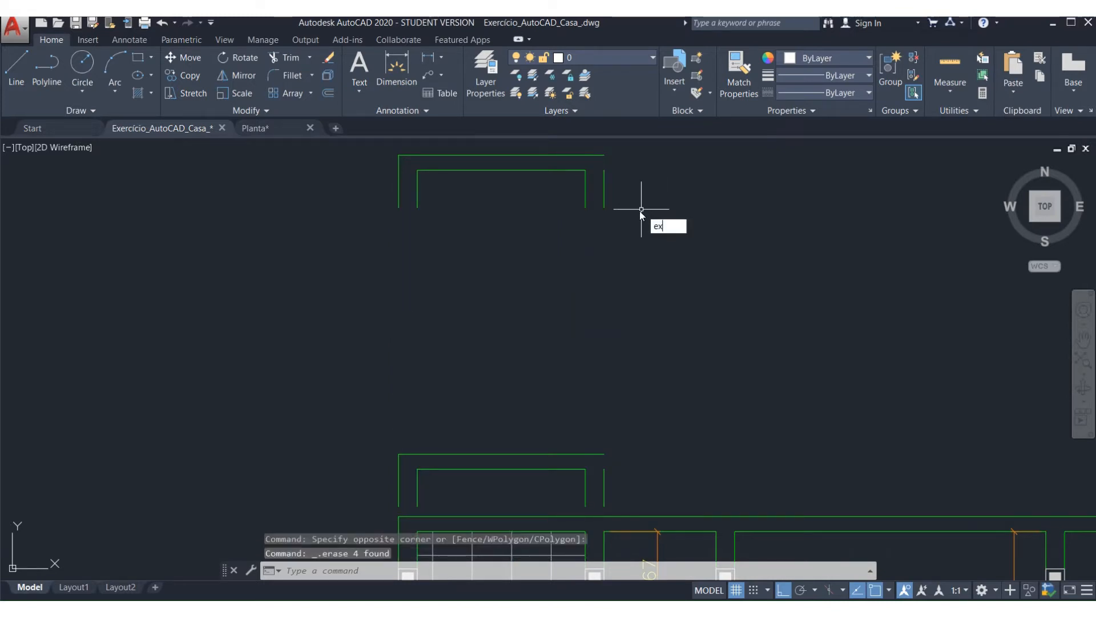
- Extend the right outer beam lines of both raised slab copies up to their top slab lines
type("ex")
key("Return")
key("Return")
left_click(604, 184)
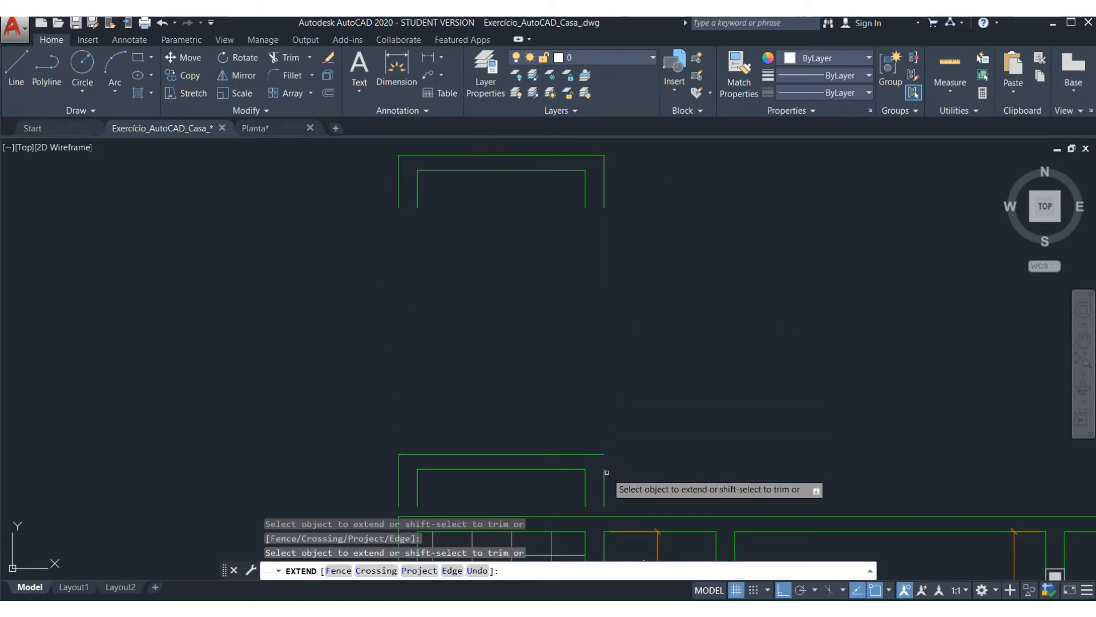
key("Return")
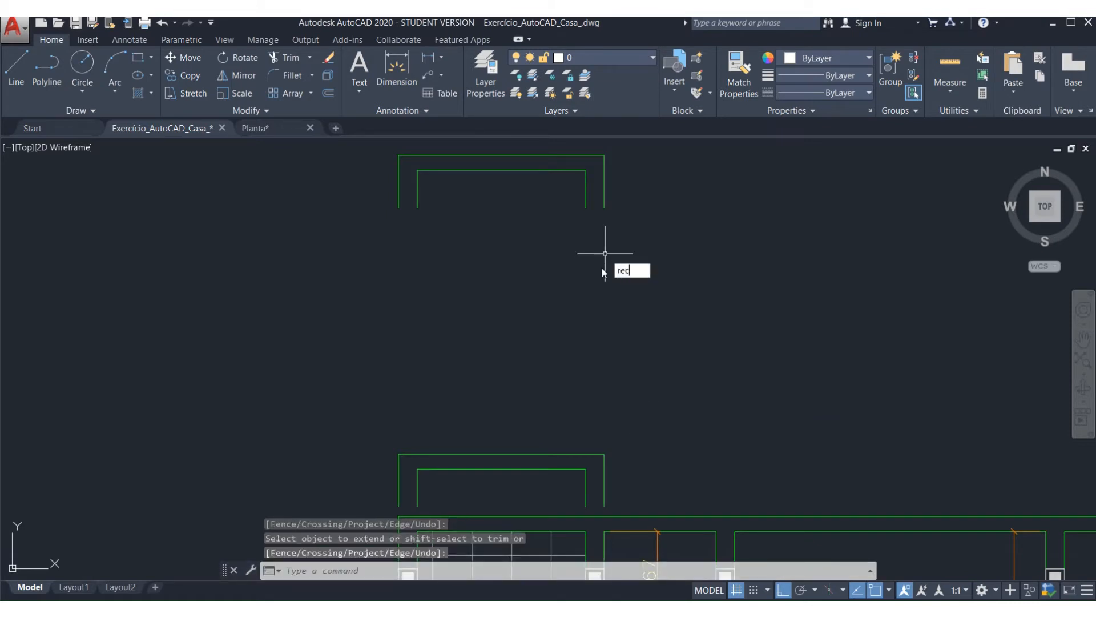
key("Escape")
key("Escape")
key("Escape")
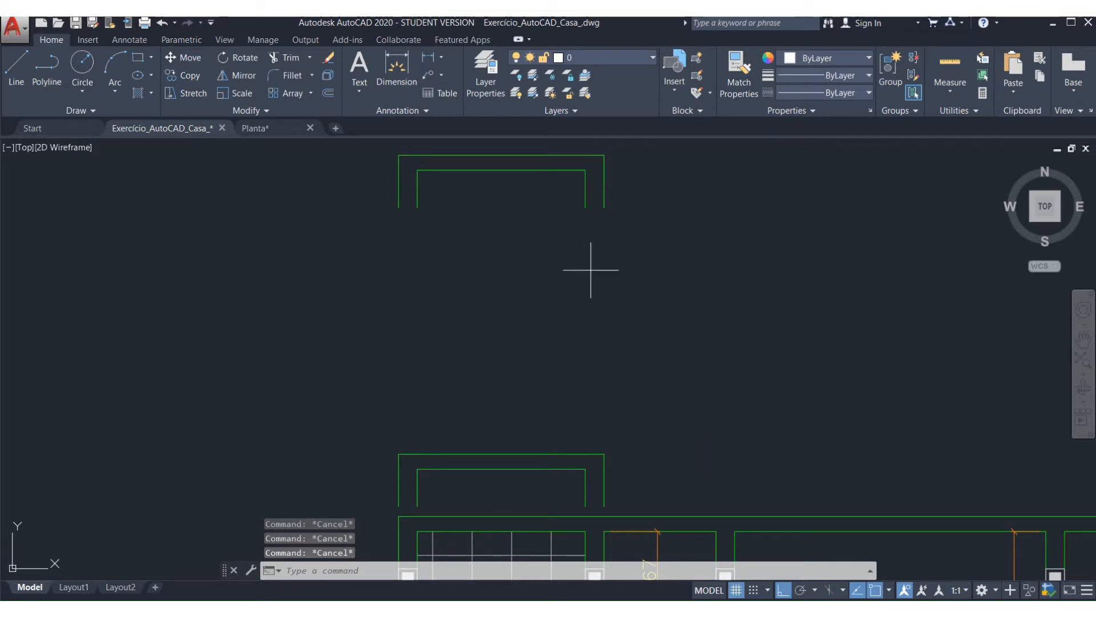
- Draw two short vertical helper lines upward from the inner beam corners of the lower raised slab, crossing its top line
type("l")
key("Return")
left_click(588, 455)
left_click(585, 402)
key("Return")
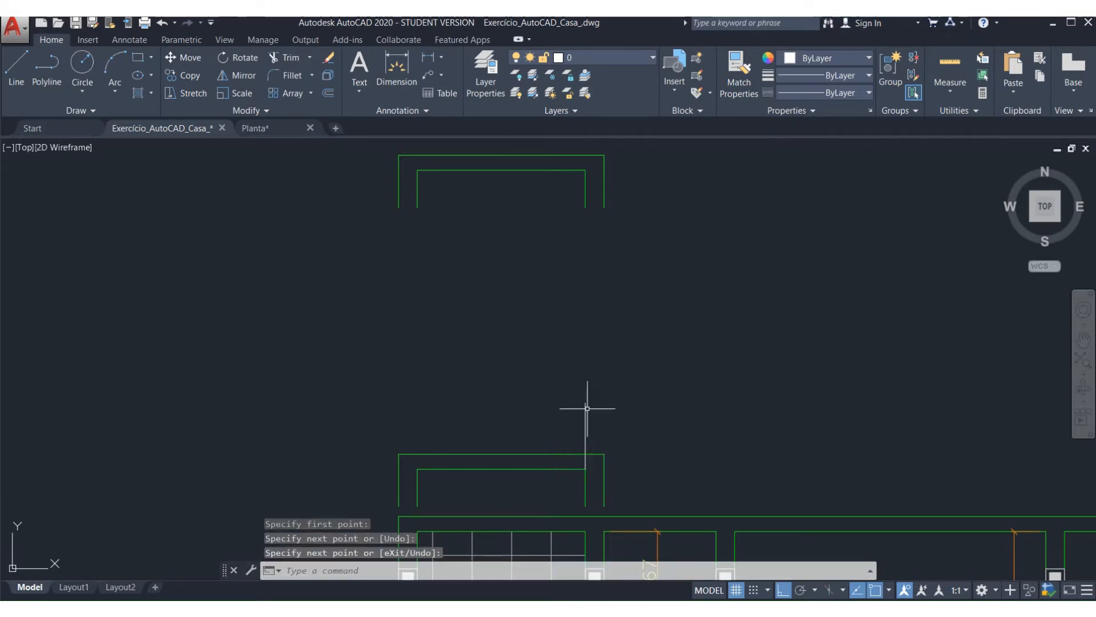
key("Return")
left_click(417, 469)
left_click(422, 407)
key("Return")
key("Escape")
key("Escape")
key("Escape")
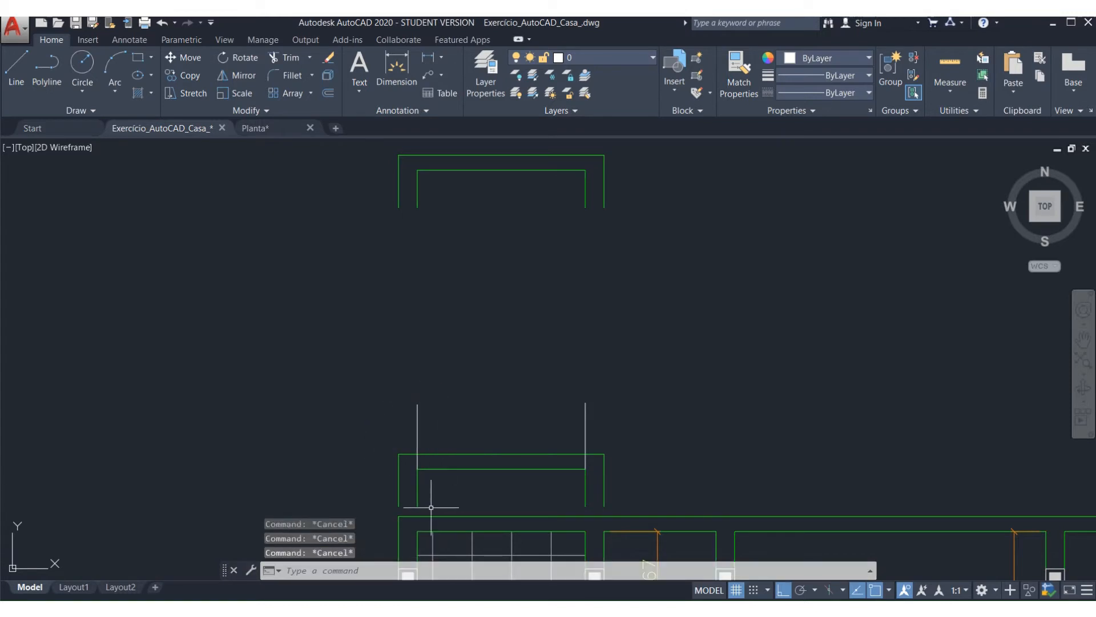
- Draw vertical helper lines across the main roof slab at both inner bathroom wall faces and the right wall's outer face
key("Return")
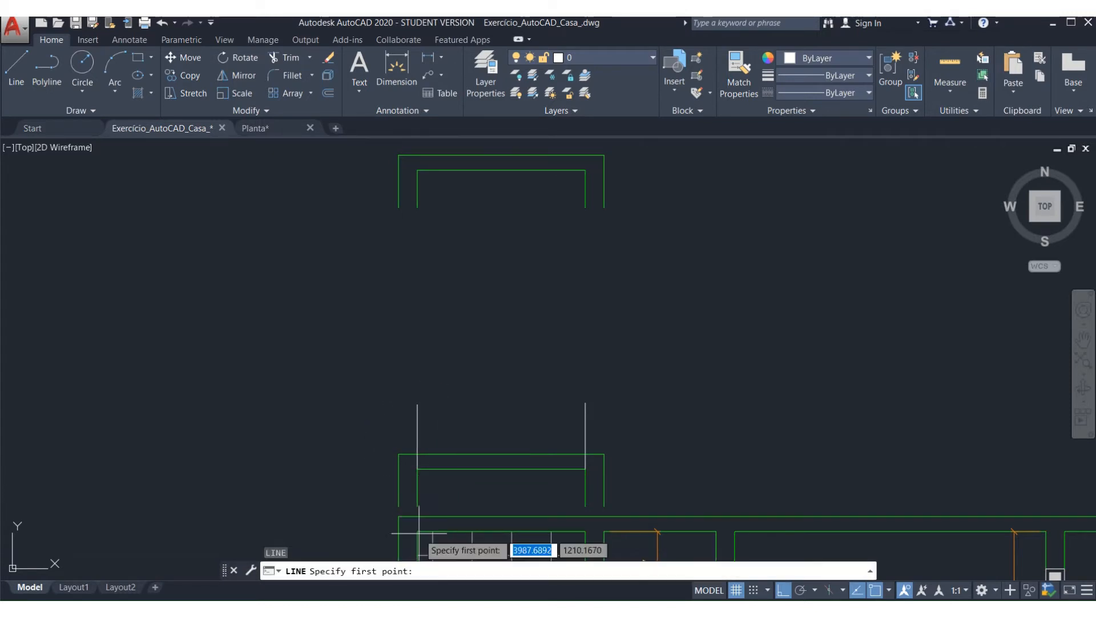
left_click(418, 515)
key("Return")
key("Return")
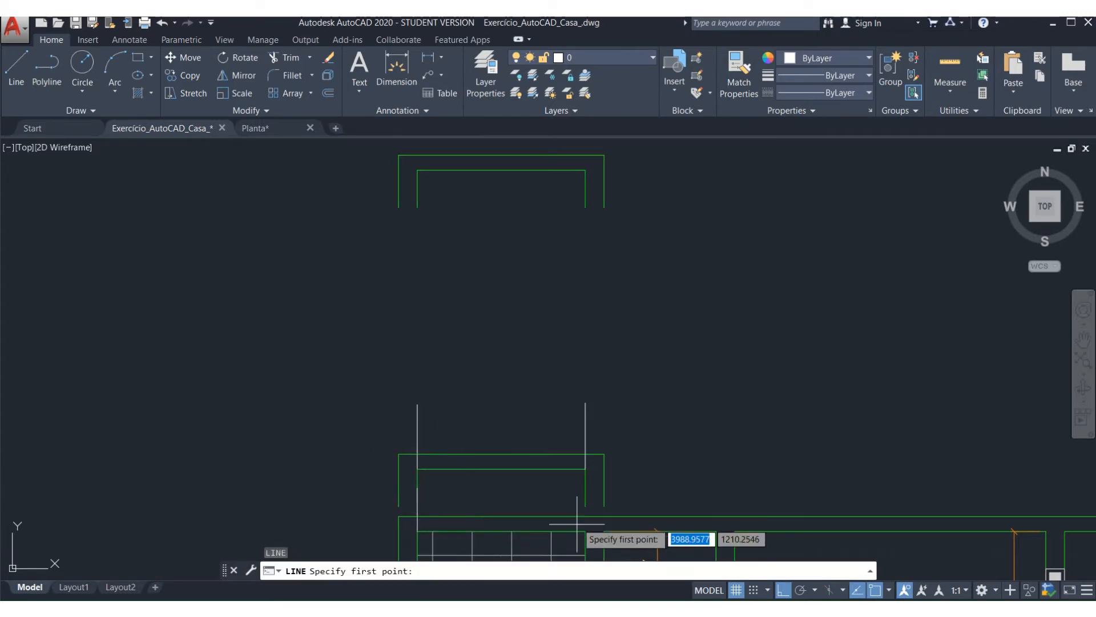
left_click(585, 516)
key("Escape")
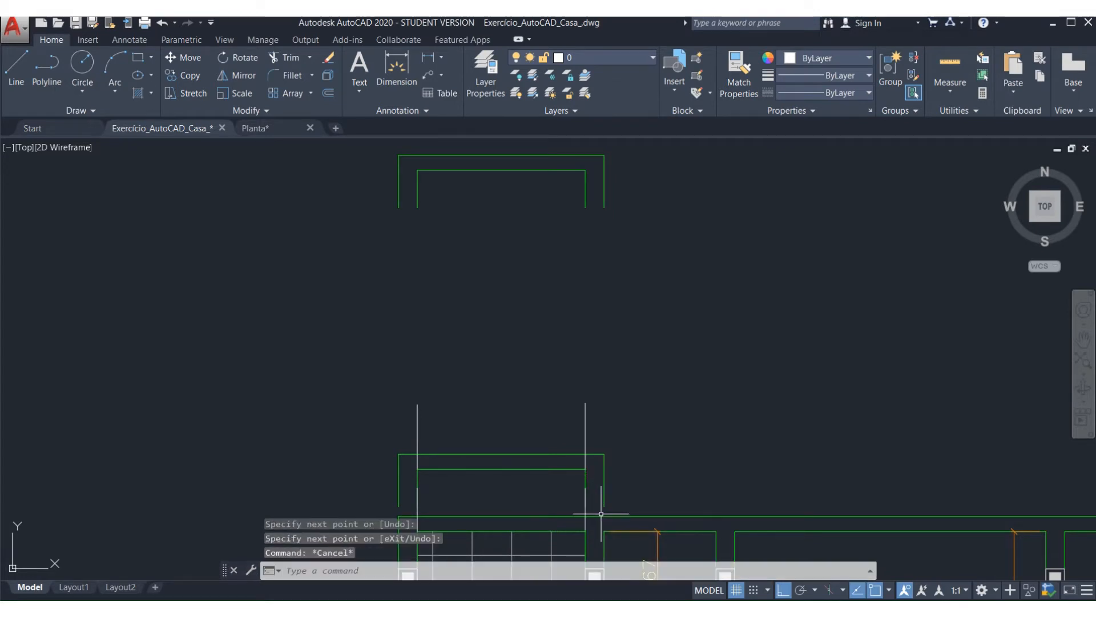
key("Return")
left_click(604, 530)
left_click(623, 473)
key("Return")
key("Escape")
key("Escape")
key("Escape")
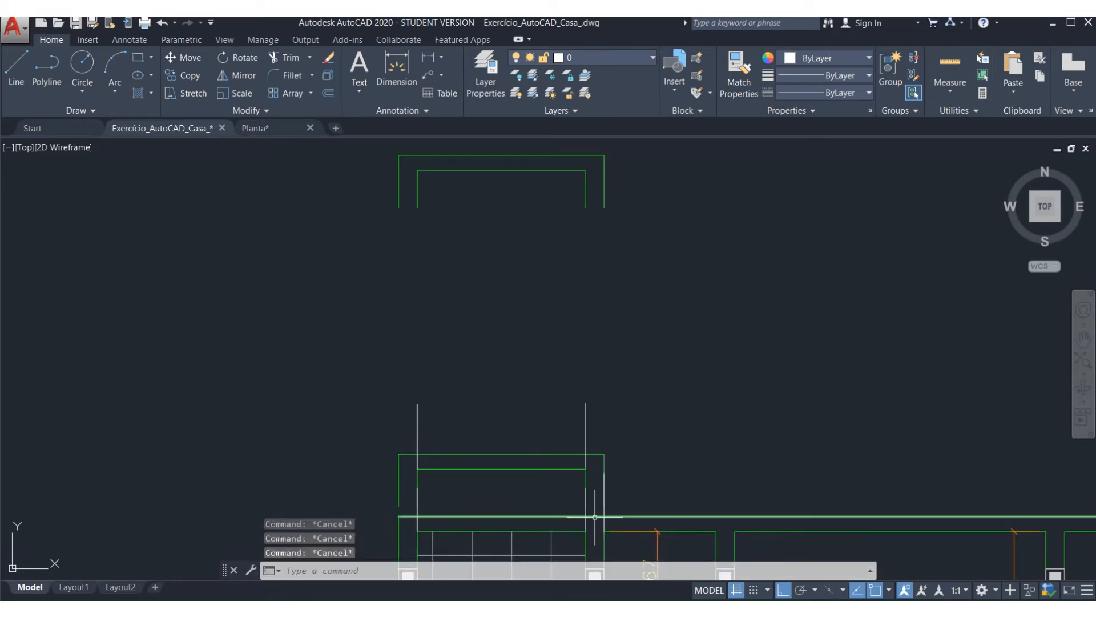
- Trim the top lines of the main roof slab and lower raised slab where they cross above both bathroom walls
type("tr")
key("Return")
key("Return")
left_click(595, 516)
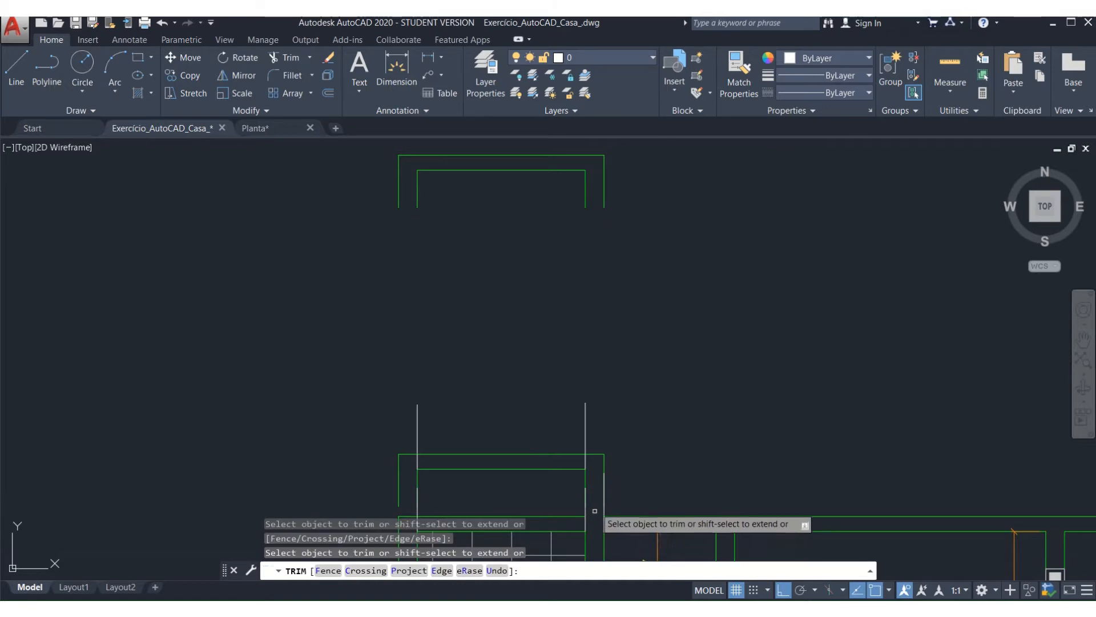
left_click(593, 454)
left_click(408, 454)
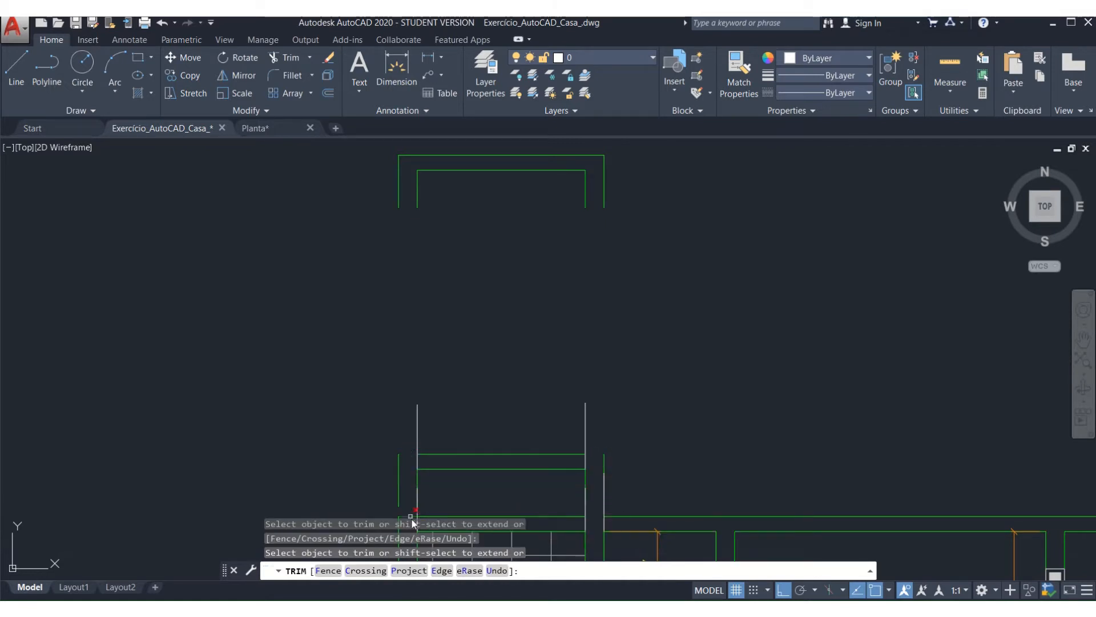
key("Return")
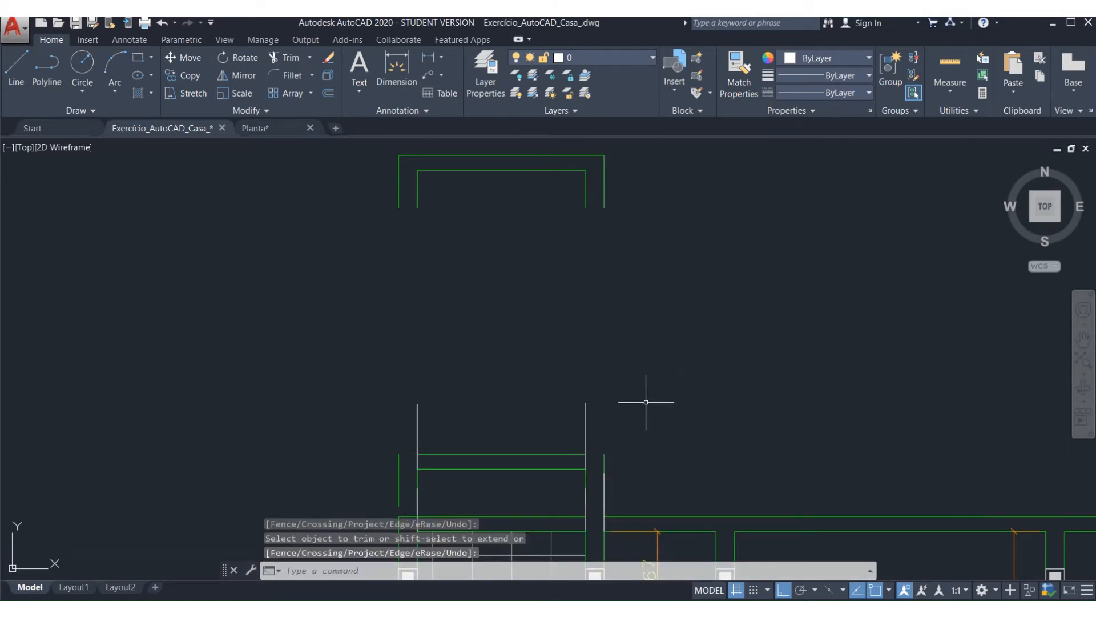
scroll(502, 367, "down", 2)
scroll(469, 458, "up", 2)
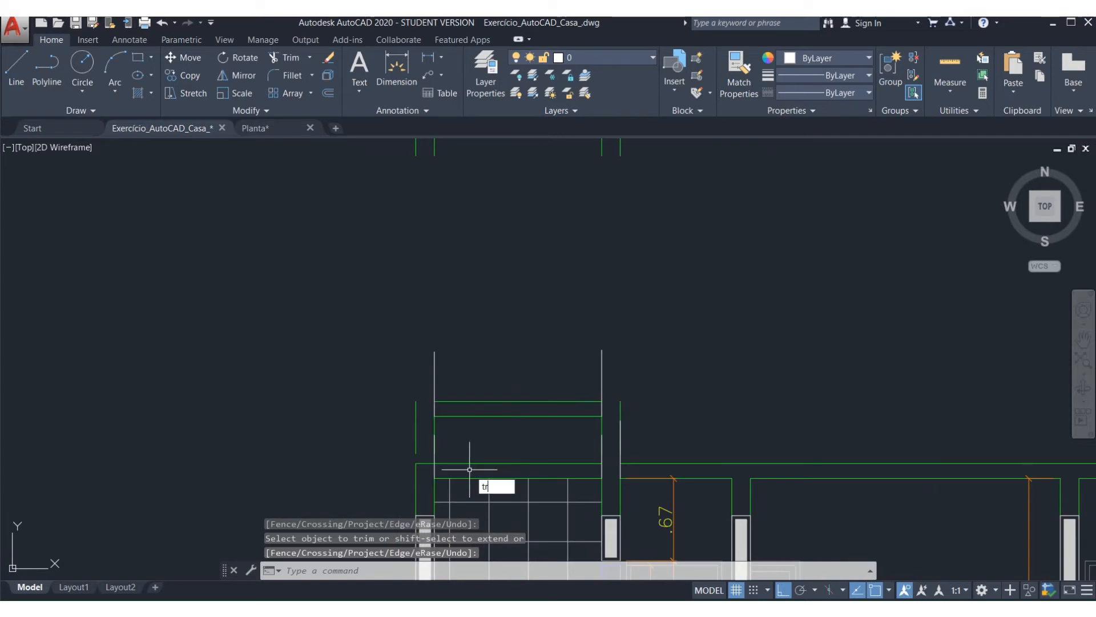
key("Return")
key("Return")
left_click(427, 463)
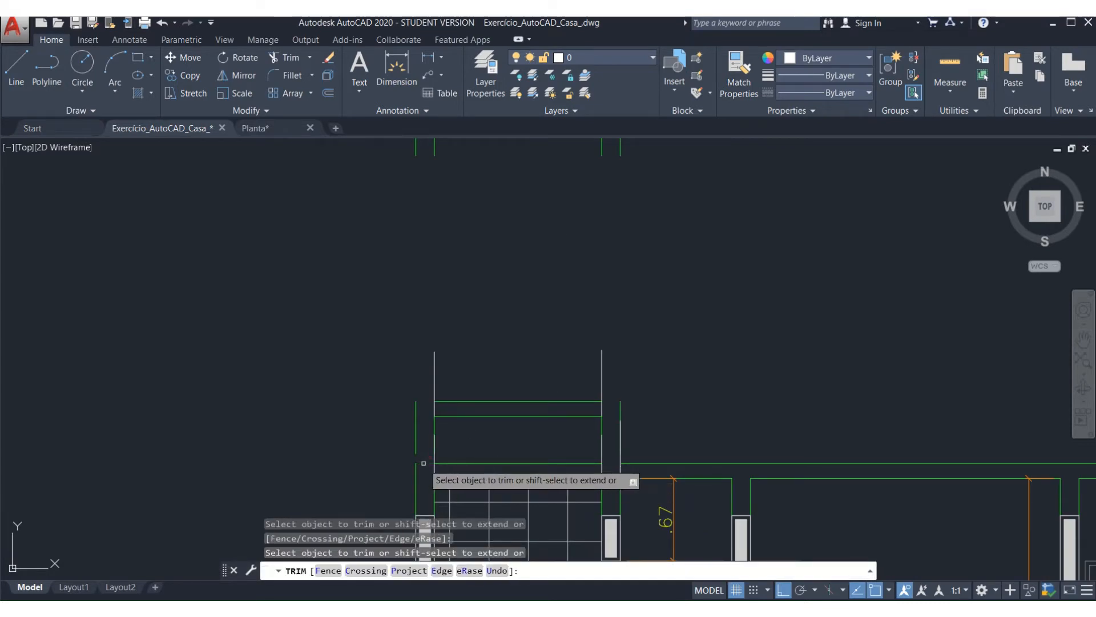
- Erase the vertical helper lines around the lower raised slab and the main roof slab
left_click(645, 320)
left_click(422, 357)
key("Delete")
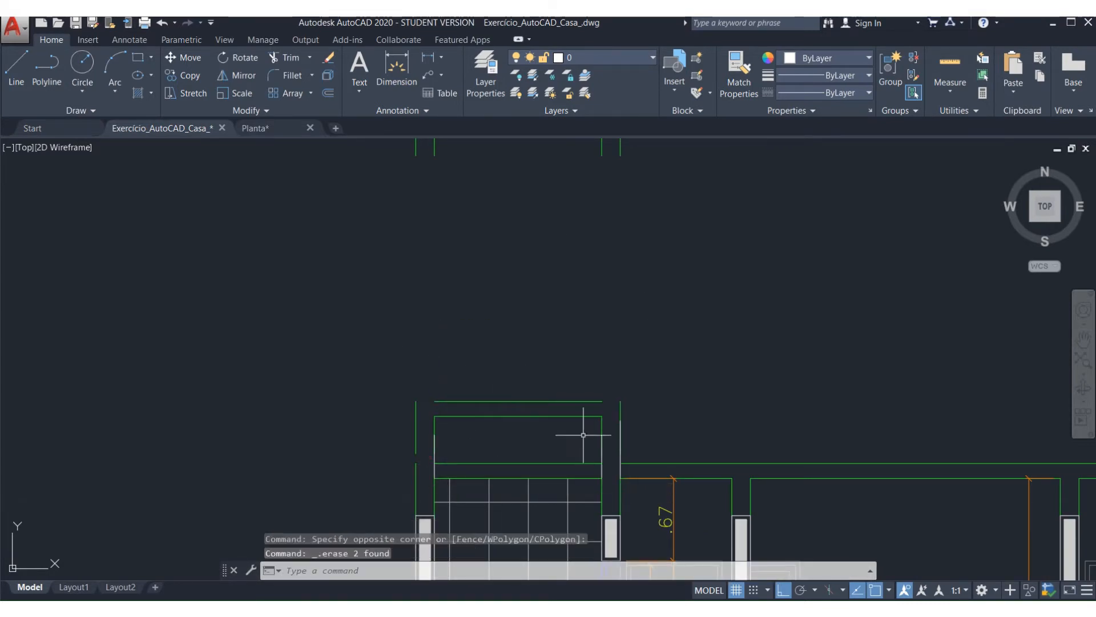
left_click(621, 446)
key("Delete")
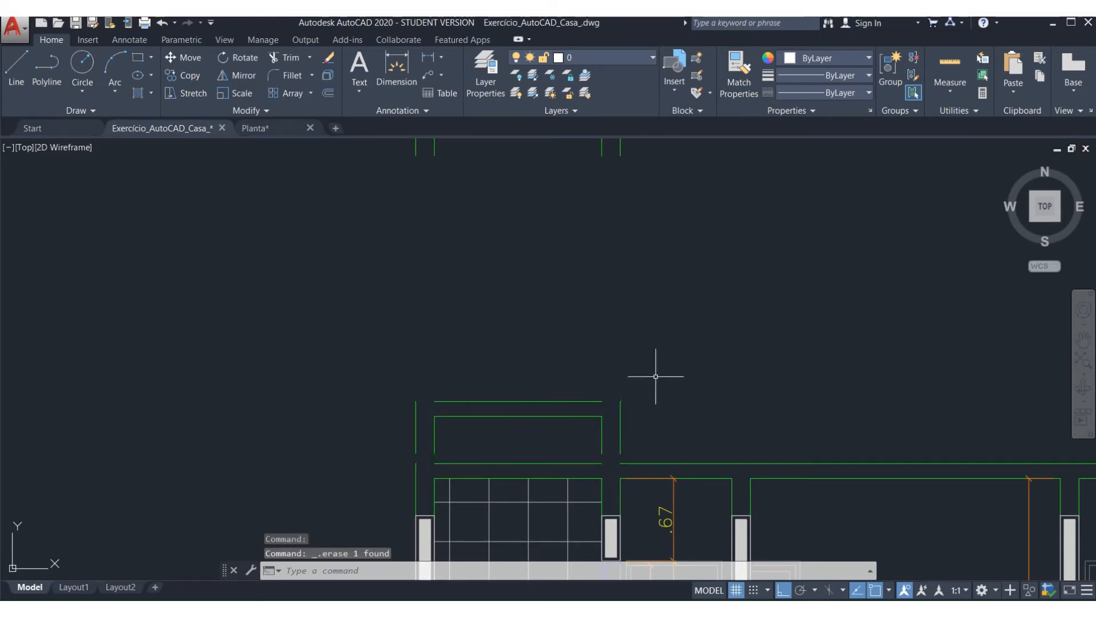
- Draw rectangles for the right and left walls between the uppermost beams and the lower raised slab
type("c")
key("Return")
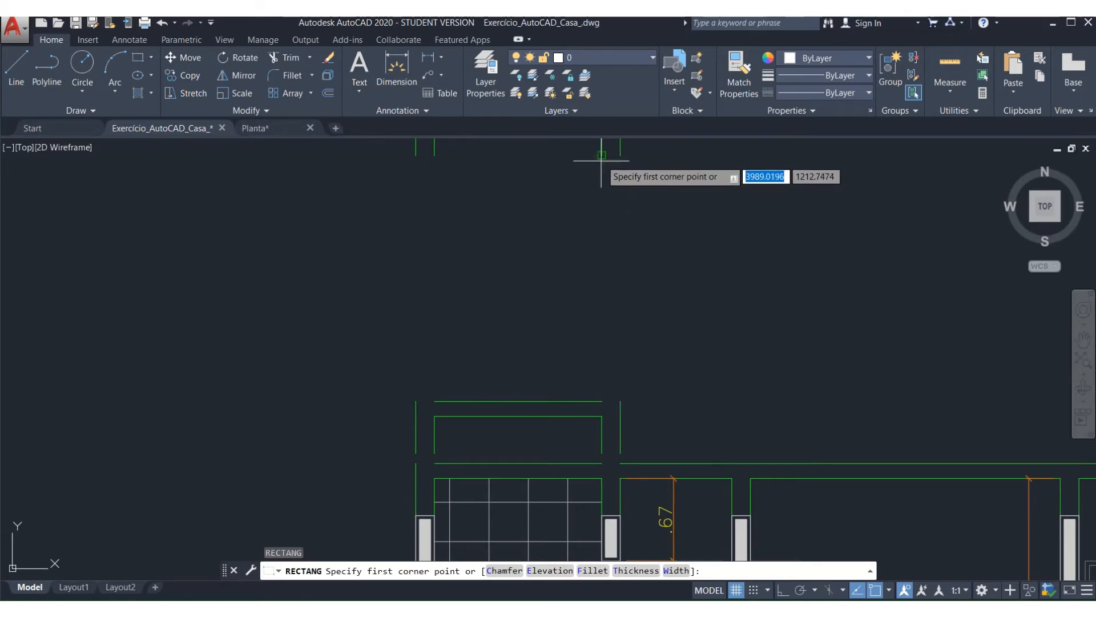
left_click(602, 155)
left_click(620, 401)
key("Return")
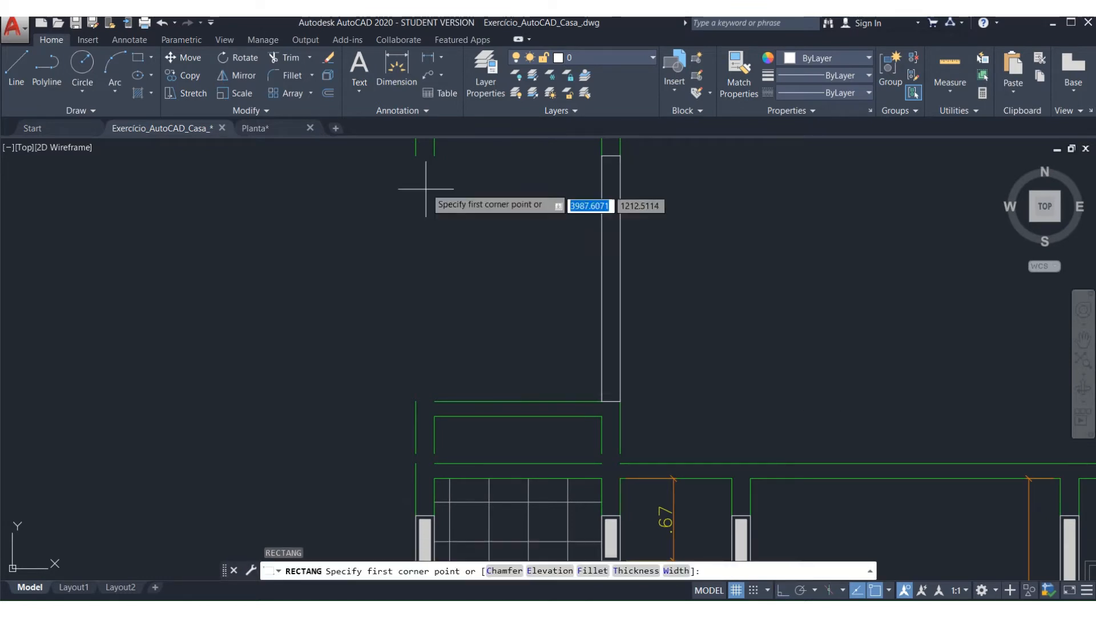
left_click(416, 155)
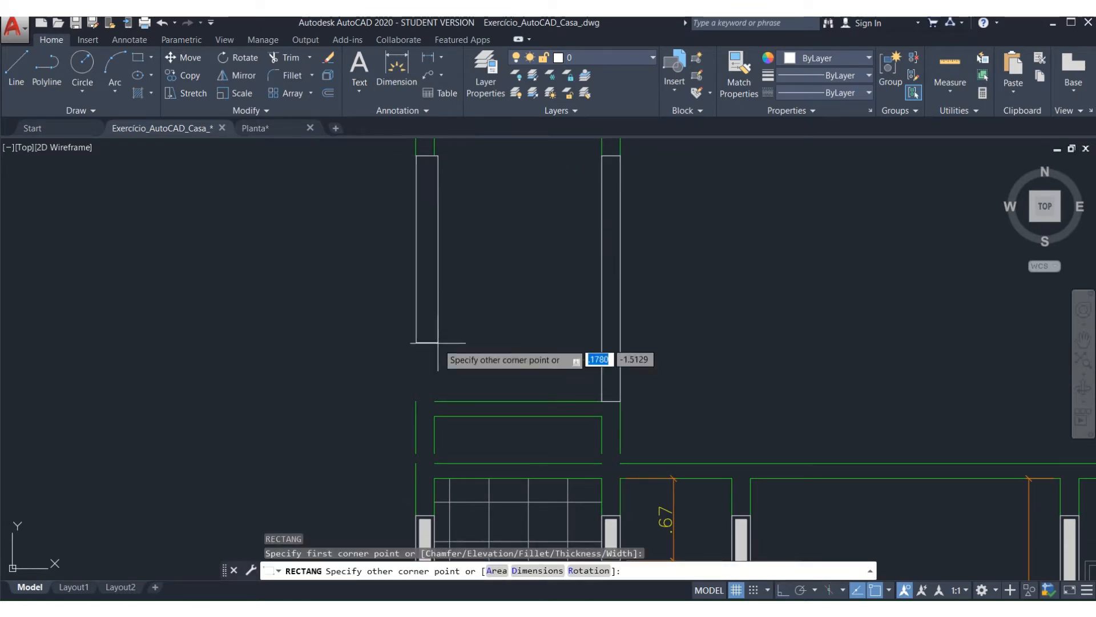
left_click(434, 401)
- Draw small wall rectangles between the lower raised beams and the main roof slab on both sides
key("Return")
left_click(602, 453)
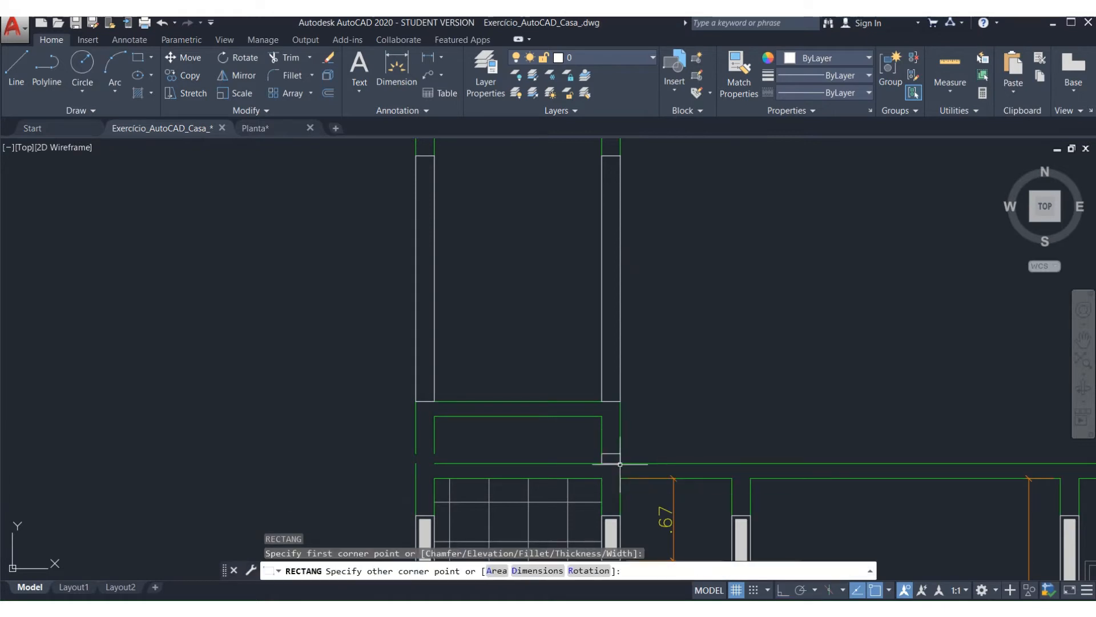
left_click(620, 463)
key("Return")
left_click(417, 454)
left_click(435, 463)
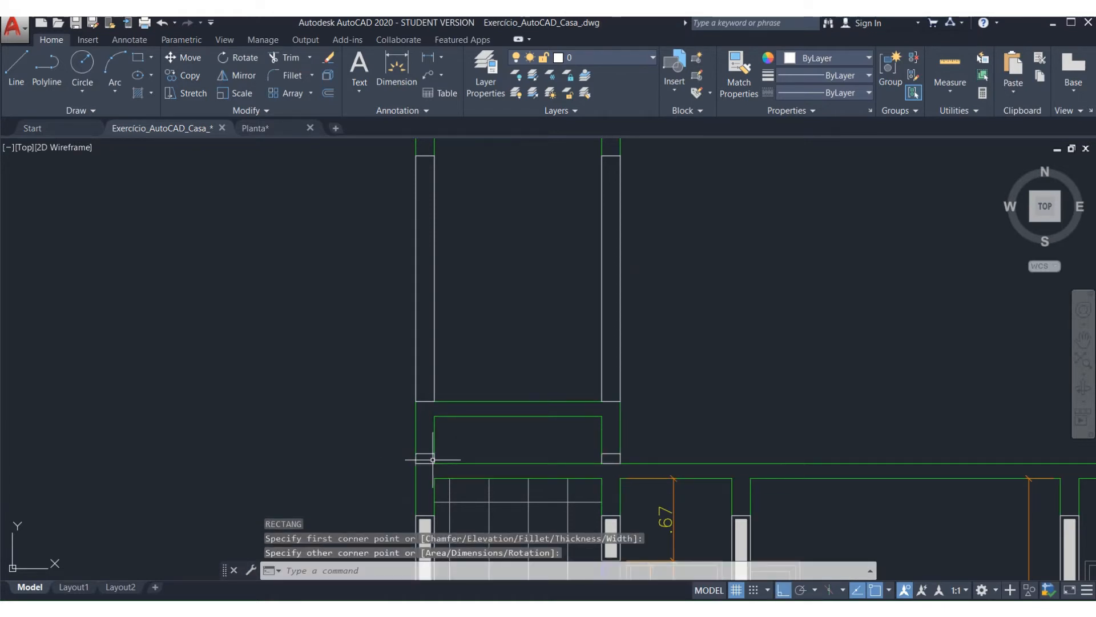
key("Escape")
key("Escape")
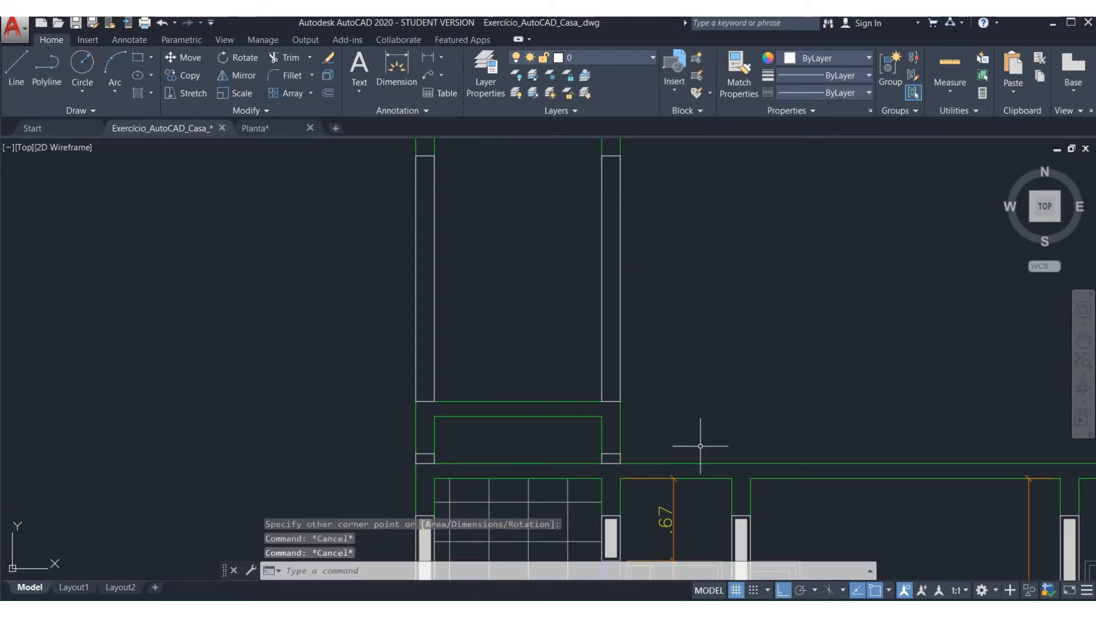
- Stretch the lower beam bottoms and the tops of the small wall rectangles upward by 0.1
type("s")
key("Return")
left_click(677, 428)
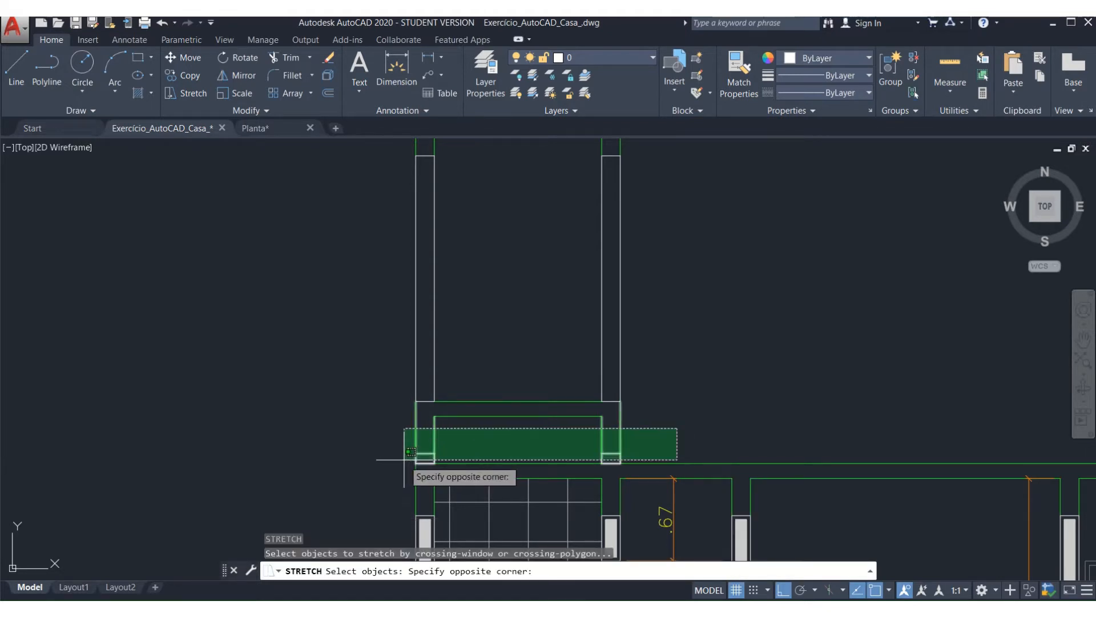
left_click(399, 457)
key("Return")
left_click(708, 435)
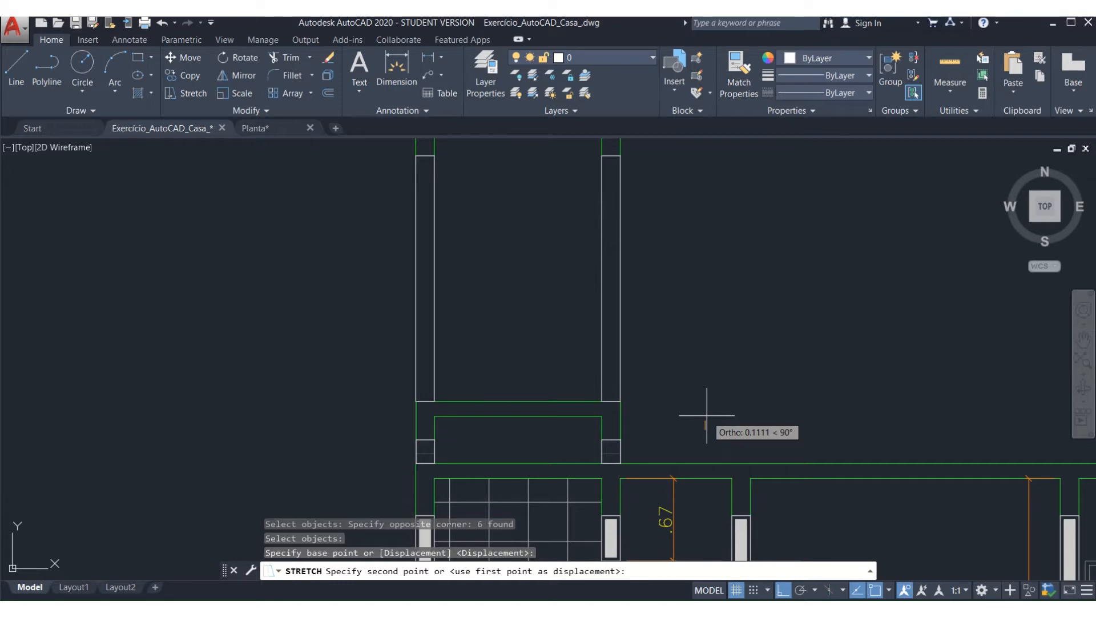
type(".1")
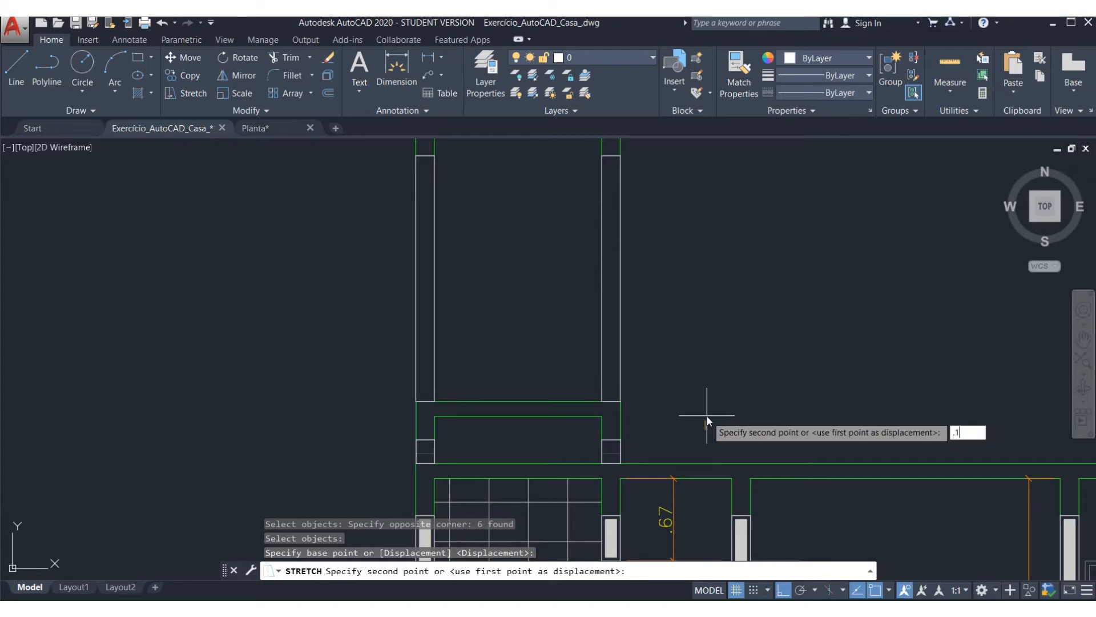
key("Return")
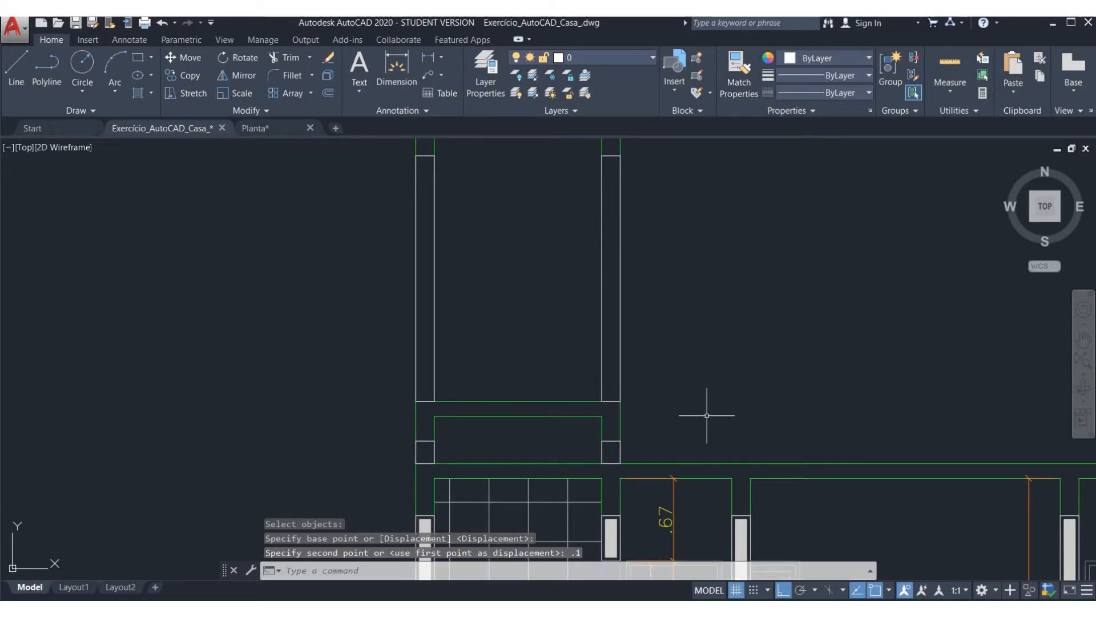
- Stretch the uppermost beam bottoms and the tops of the tall wall rectangles upward
scroll(697, 420, "down", 2)
key("Return")
left_click(685, 257)
key("Escape")
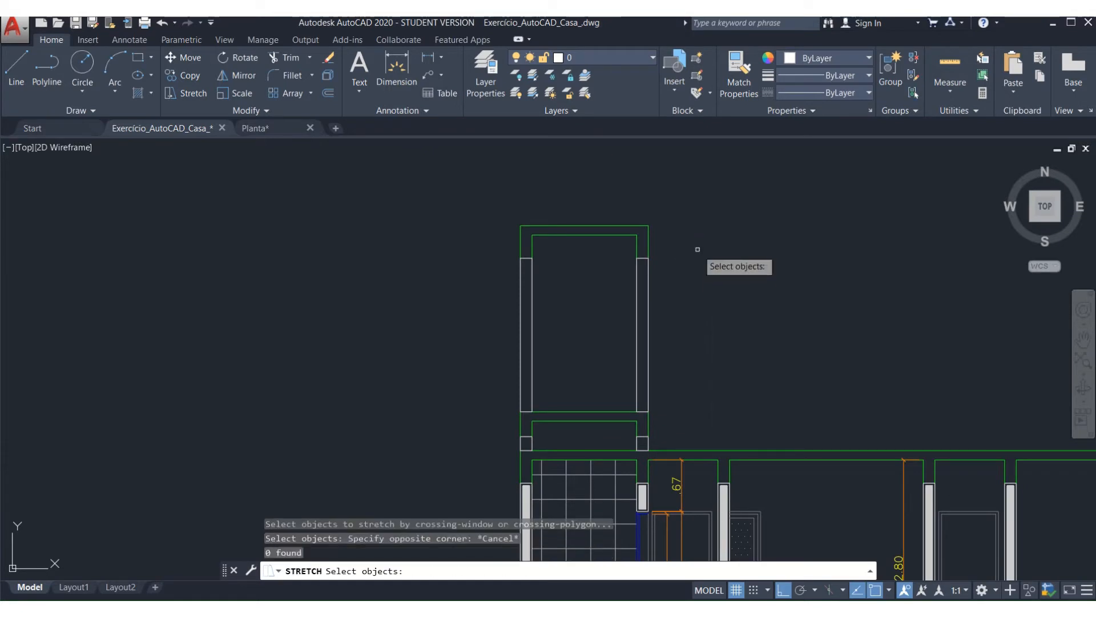
left_click(676, 241)
left_click(467, 291)
key("Return")
left_click(467, 291)
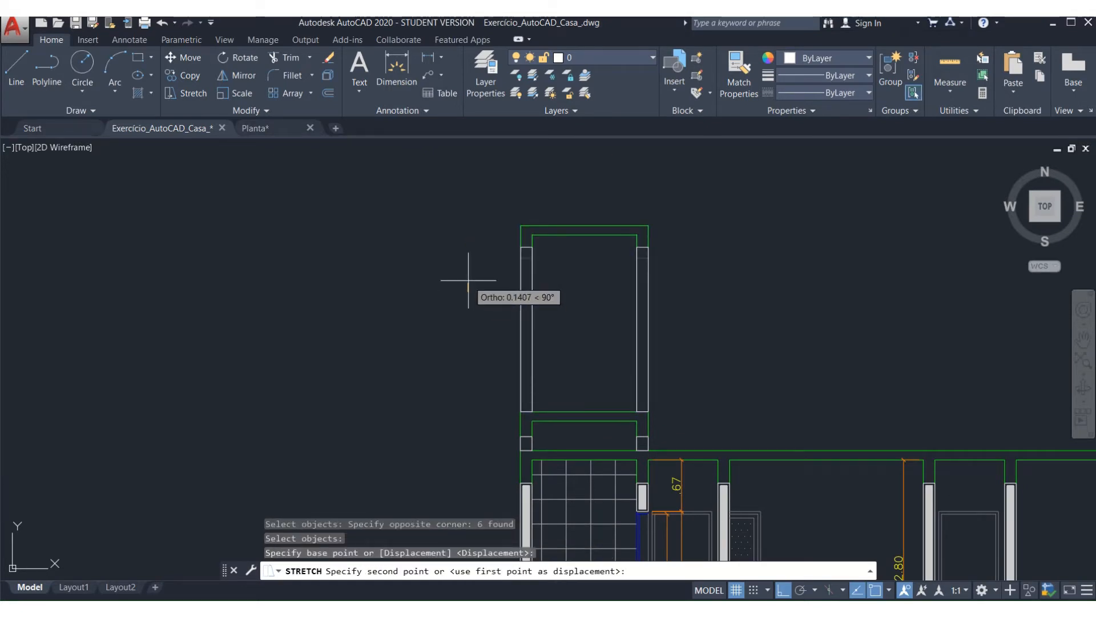
key("Escape")
key("Escape")
key("Escape")
key("Escape")
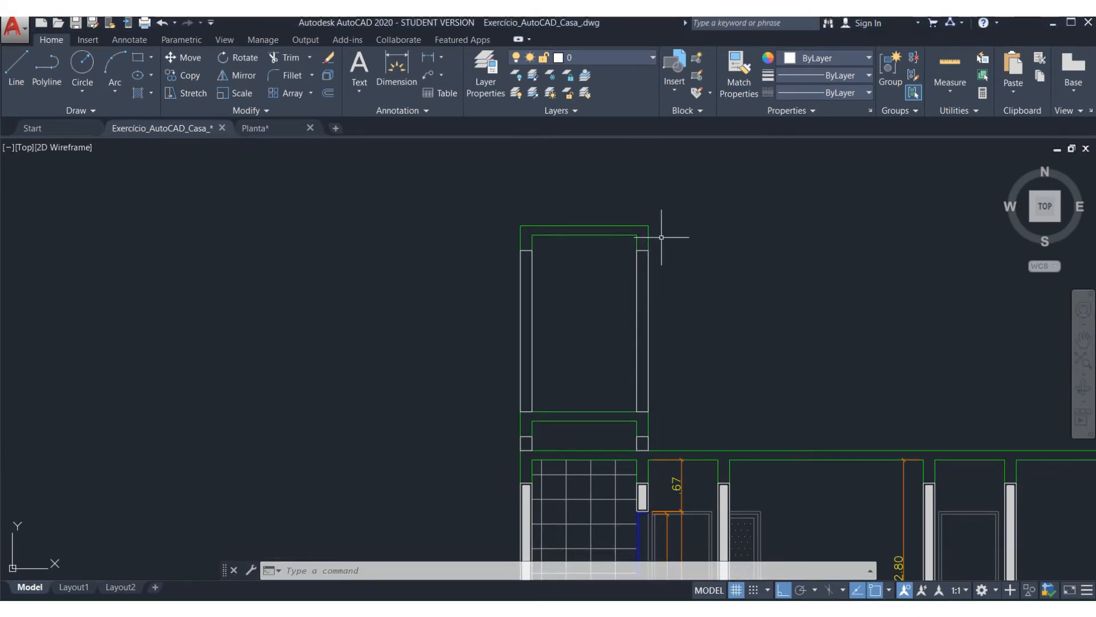
- Lengthen the uppermost slab's top line by 0.2 beyond the right wall
scroll(661, 237, "up", 3)
left_click(609, 203)
left_click(607, 212)
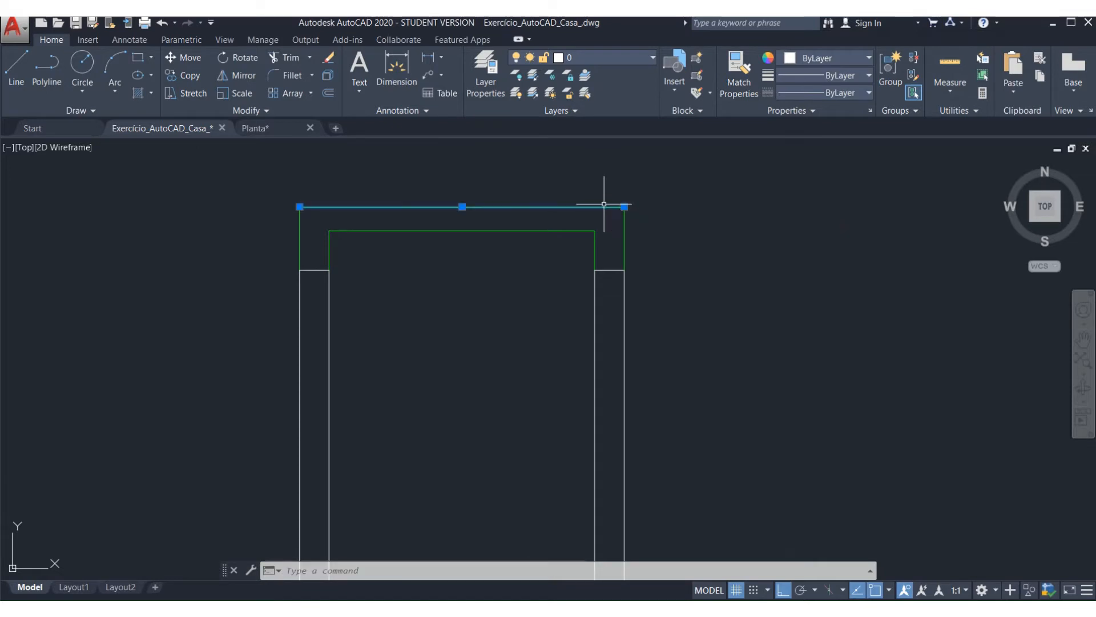
left_click(624, 206)
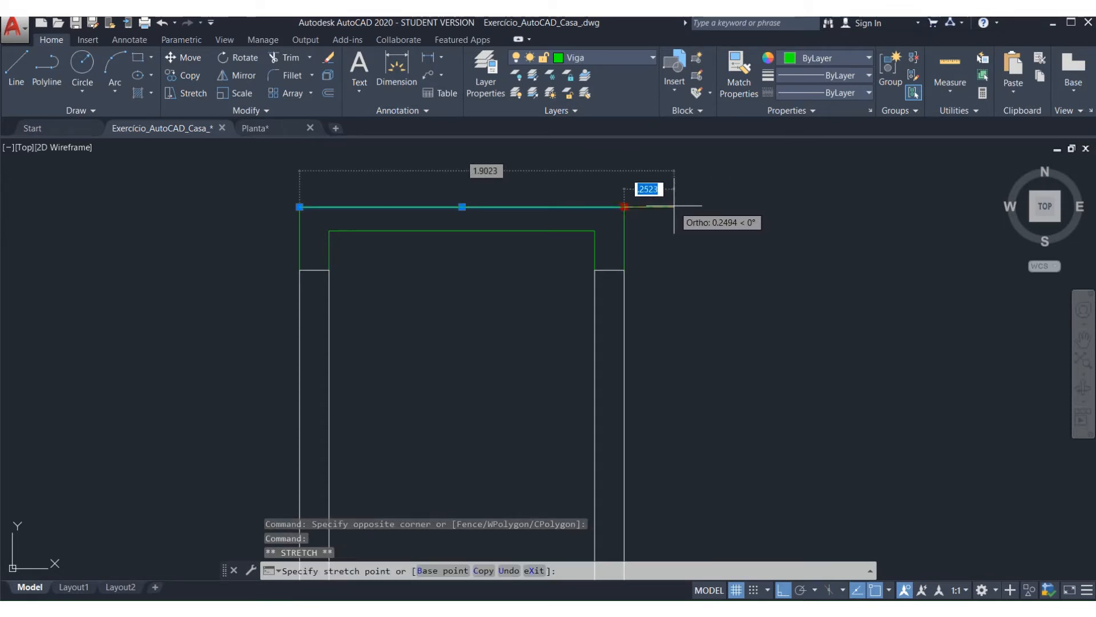
type(".2")
key("Return")
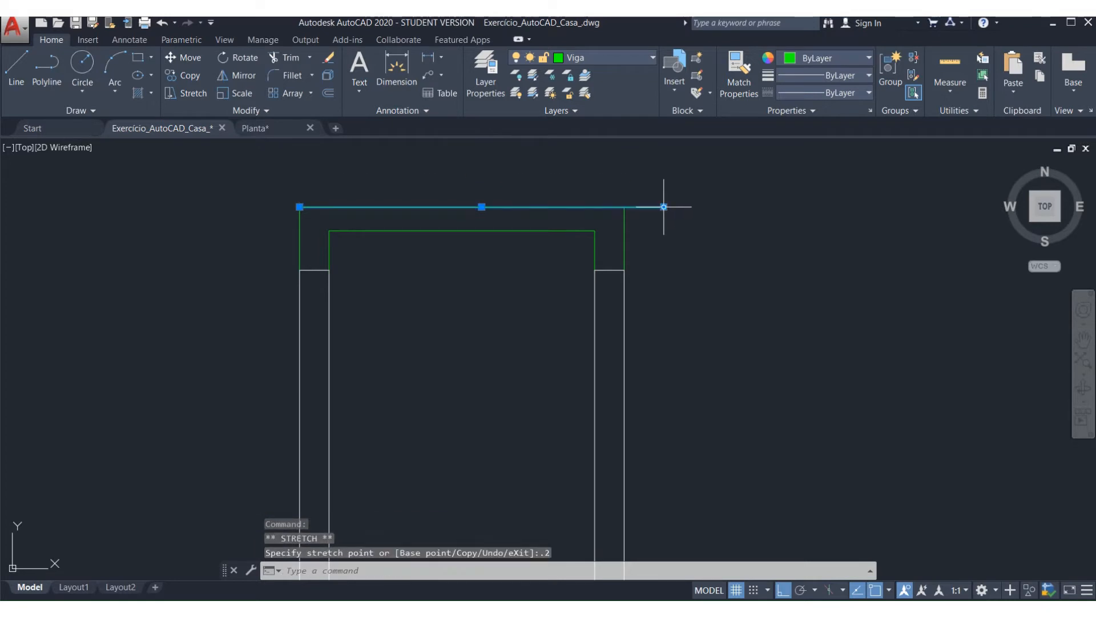
key("Escape")
- Draw a stepped polyline with 0.1 segments from the slab's right overhang end down and back to the beam's outer face
type("pl")
key("Return")
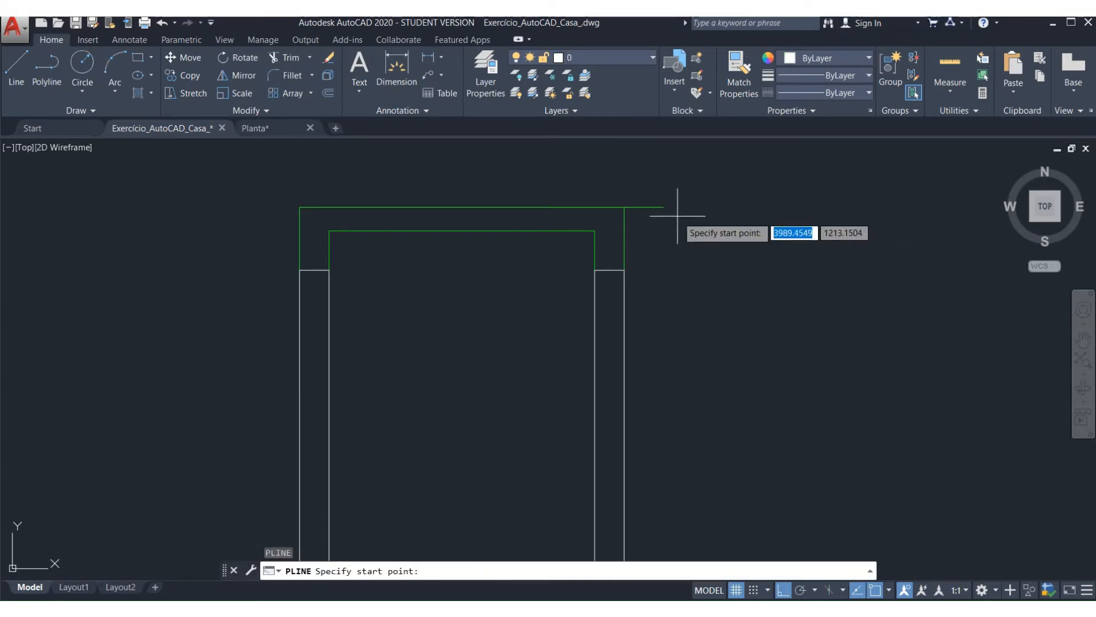
left_click(664, 206)
type(".1")
key("Return")
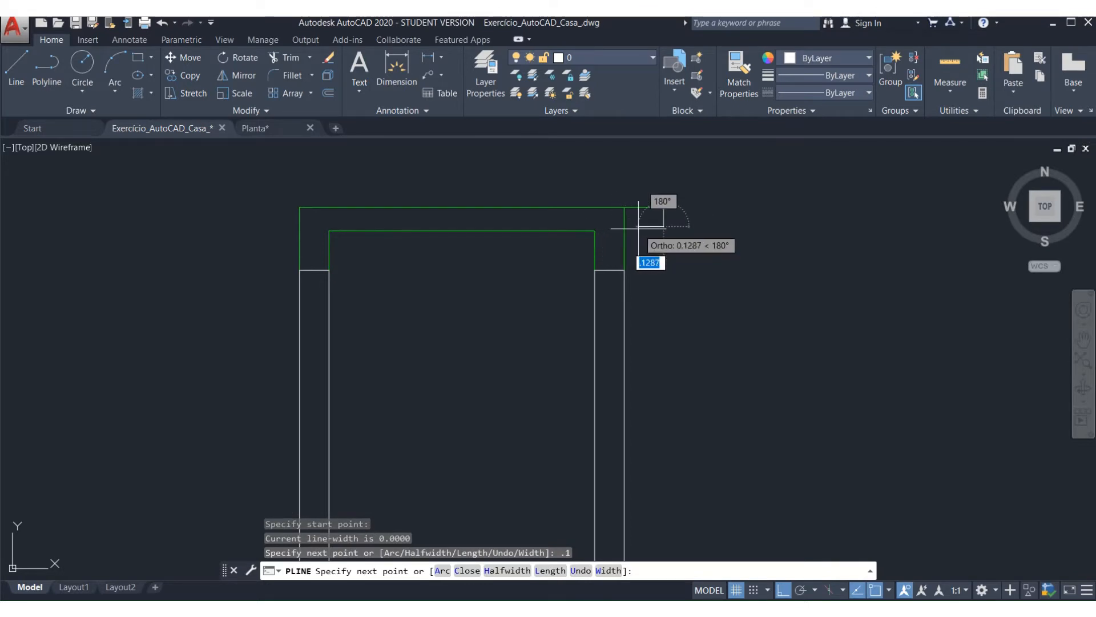
type(".1")
key("Return")
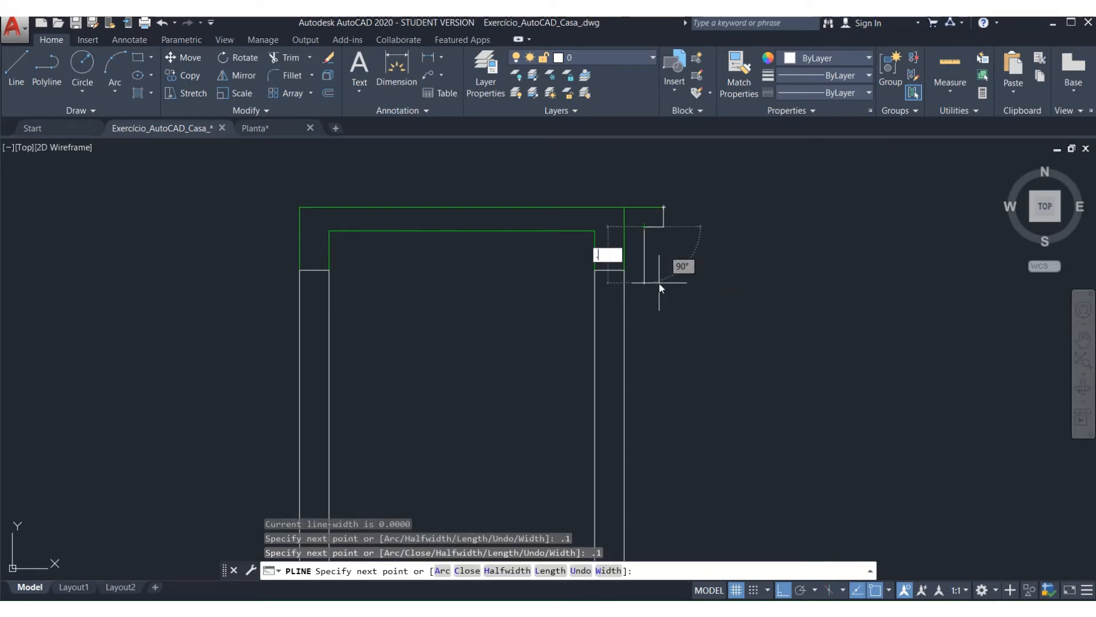
type(".1")
key("Return")
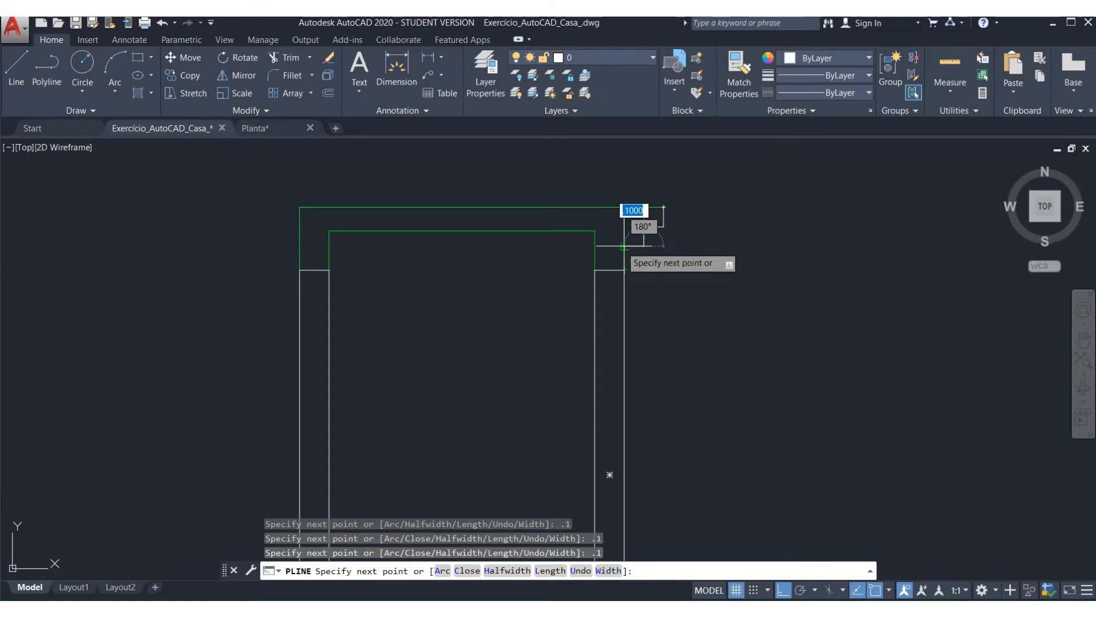
key("Return")
key("Escape")
key("Escape")
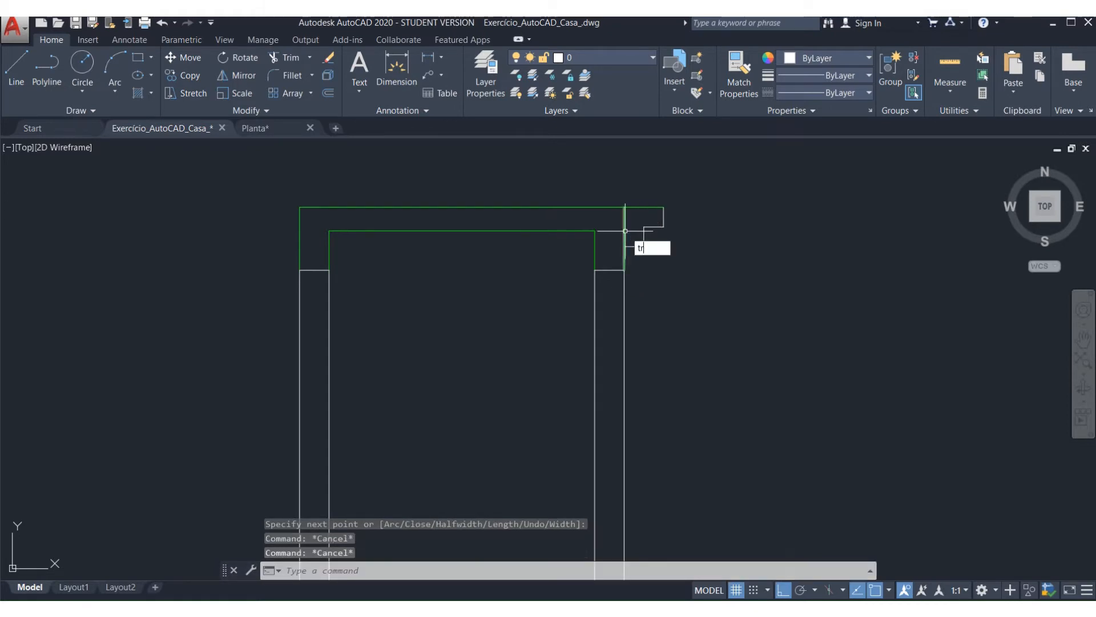
- Trim the right beam's outer vertical line between the slab top and the stepped overhang
key("Return")
key("Return")
left_click(626, 231)
key("Escape")
key("Escape")
key("Escape")
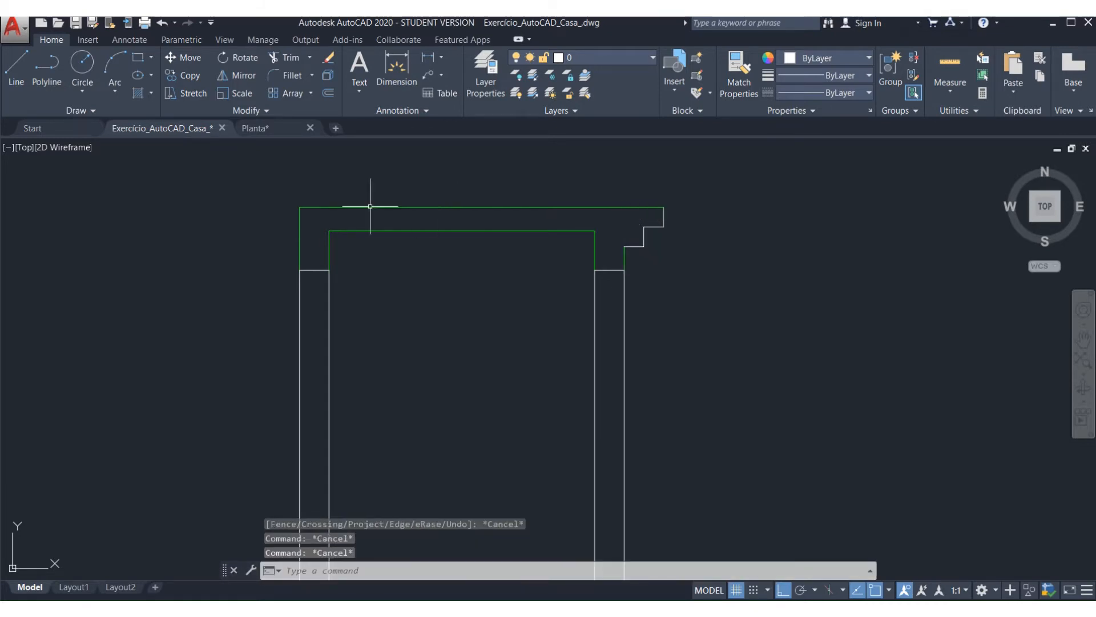
- Lengthen the uppermost slab's top line by 0.2 beyond the left wall
left_click(321, 208)
key("Escape")
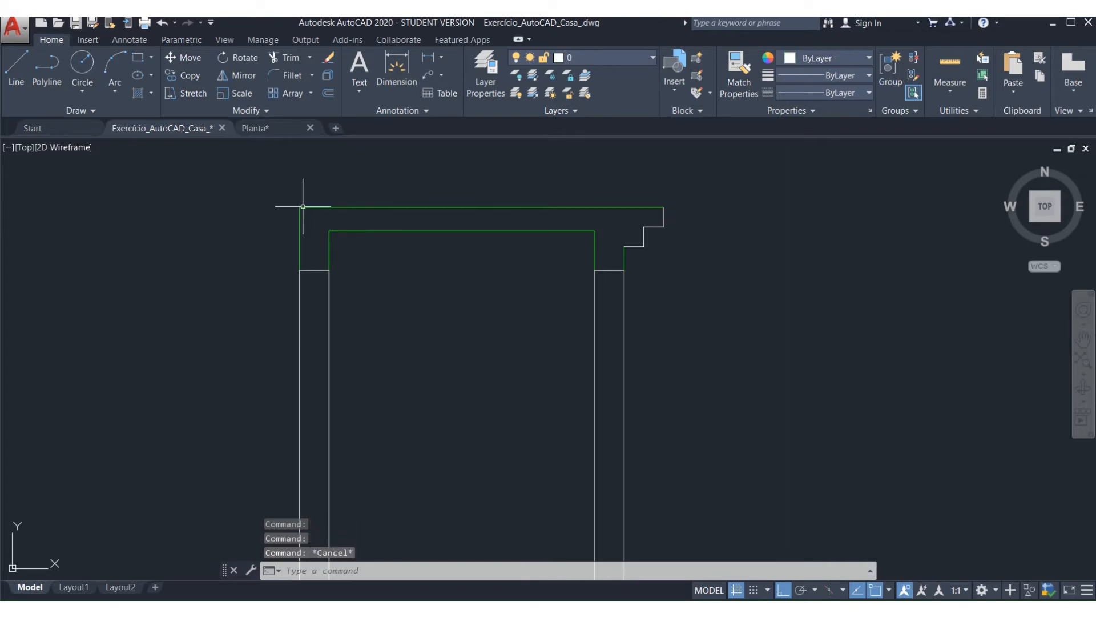
left_click(302, 206)
left_click(300, 207)
type(".2")
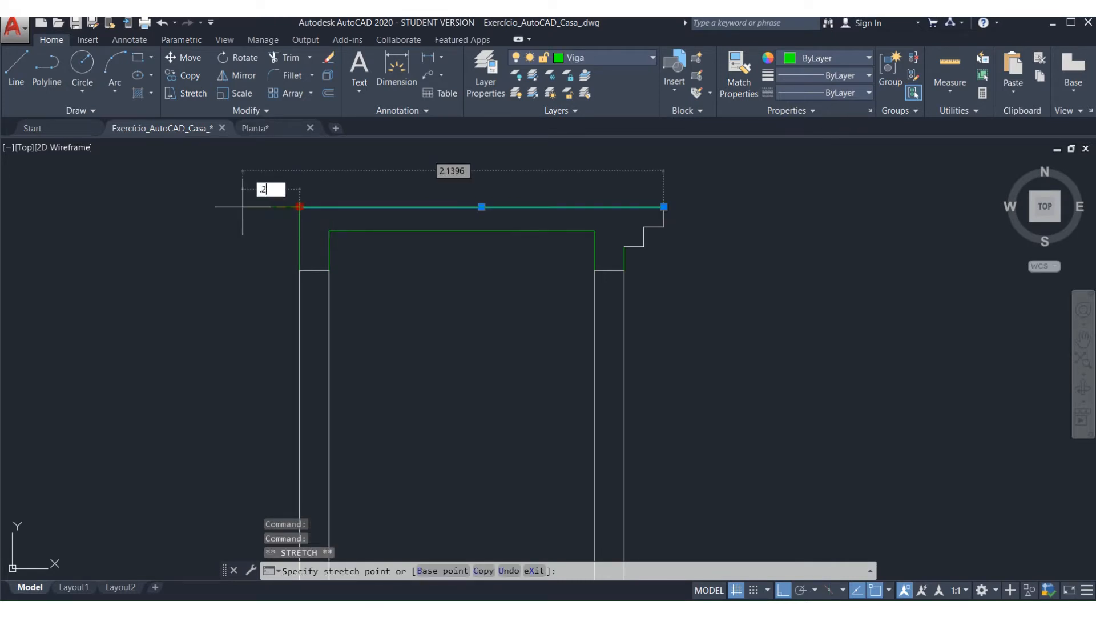
key("Return")
key("Escape")
key("Escape")
- Draw a matching stepped polyline with 0.1 segments from the slab's left overhang end back to the left beam's outer face
type("pl")
key("Return")
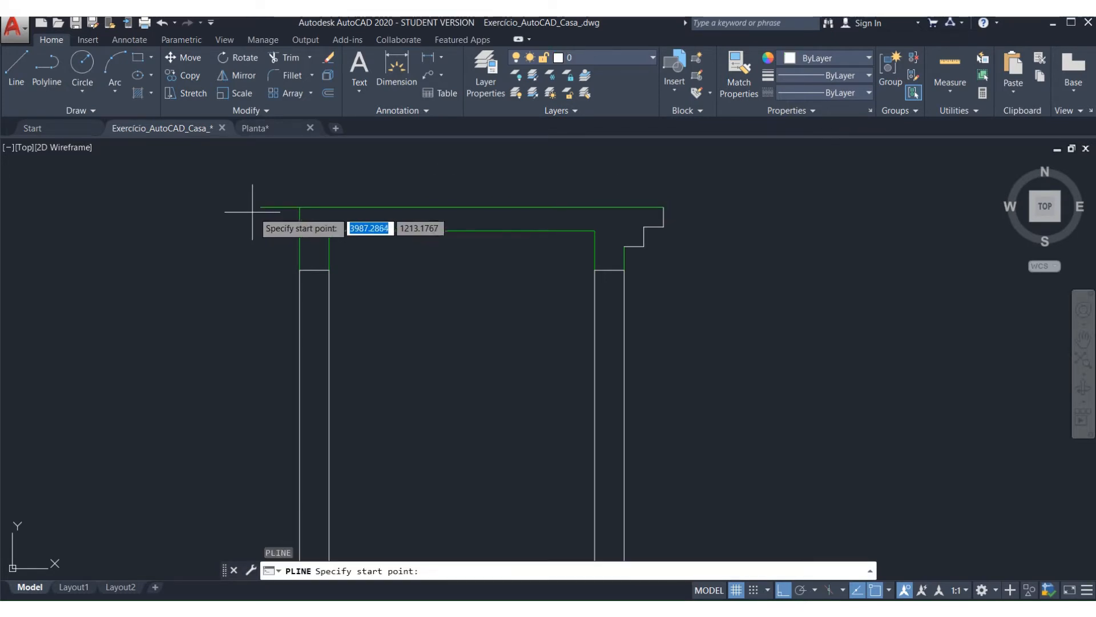
left_click(260, 206)
type(".1")
key("Return")
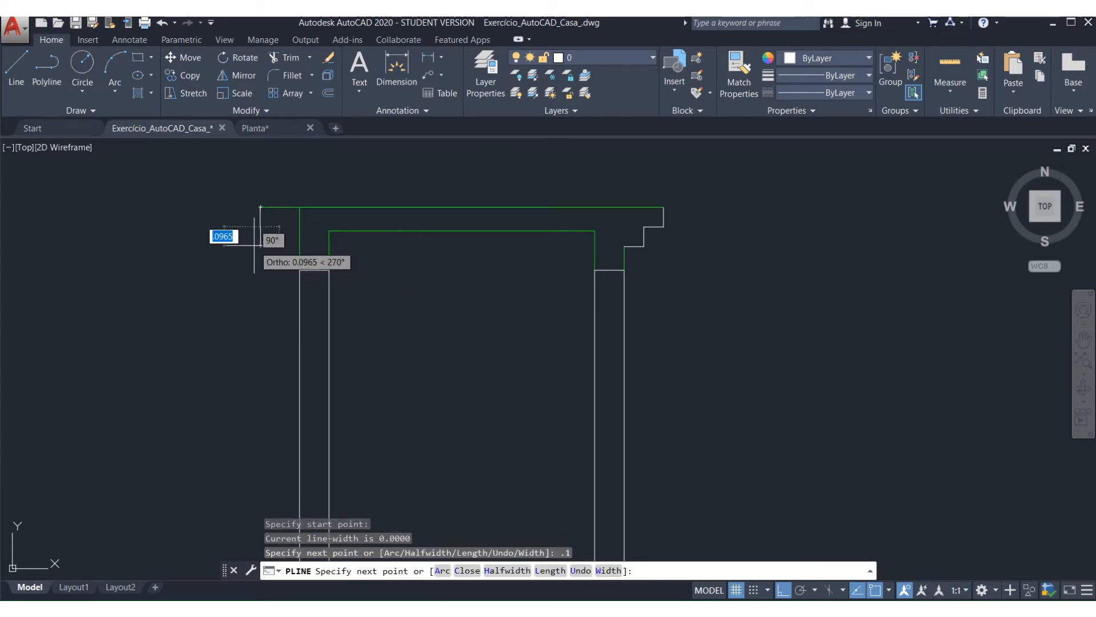
type(".1")
key("Return")
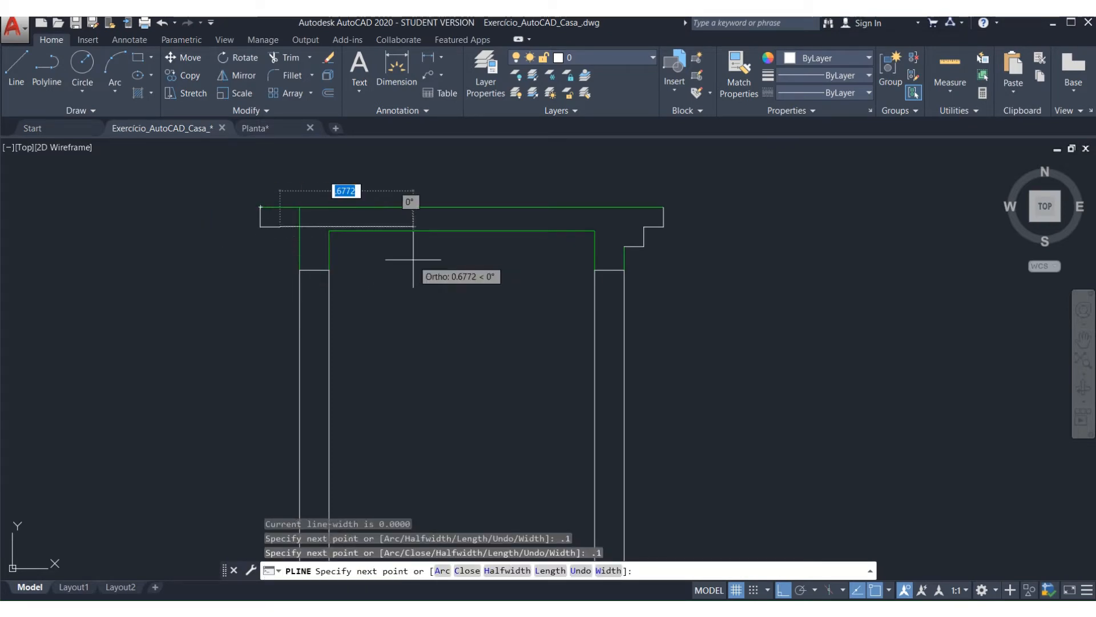
type(".1")
key("Return")
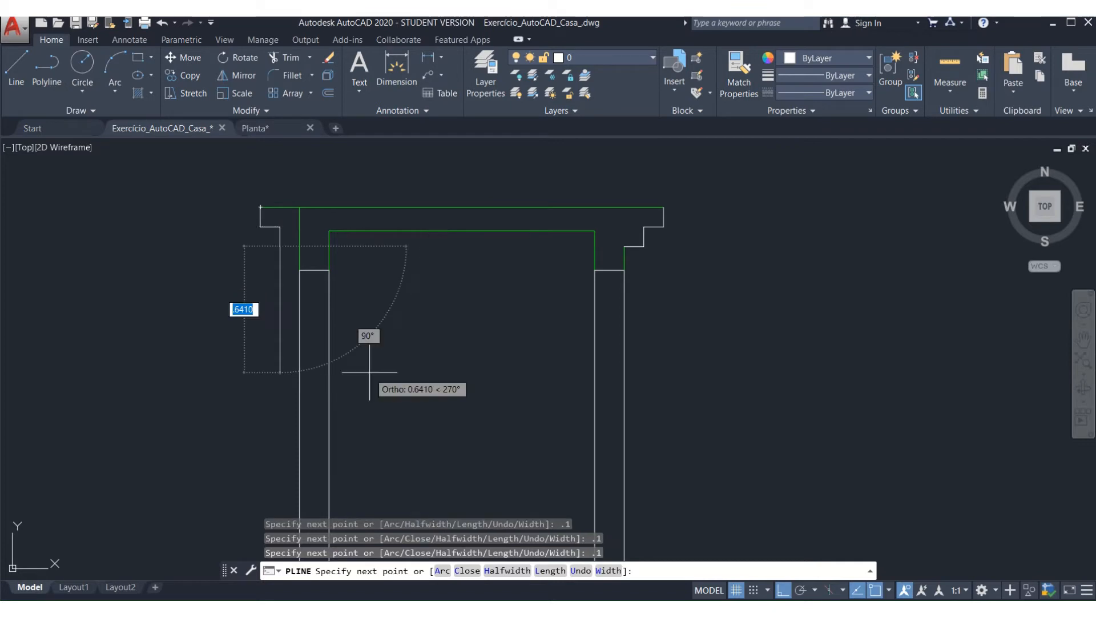
left_click(298, 245)
key("Return")
key("Escape")
key("Escape")
key("Escape")
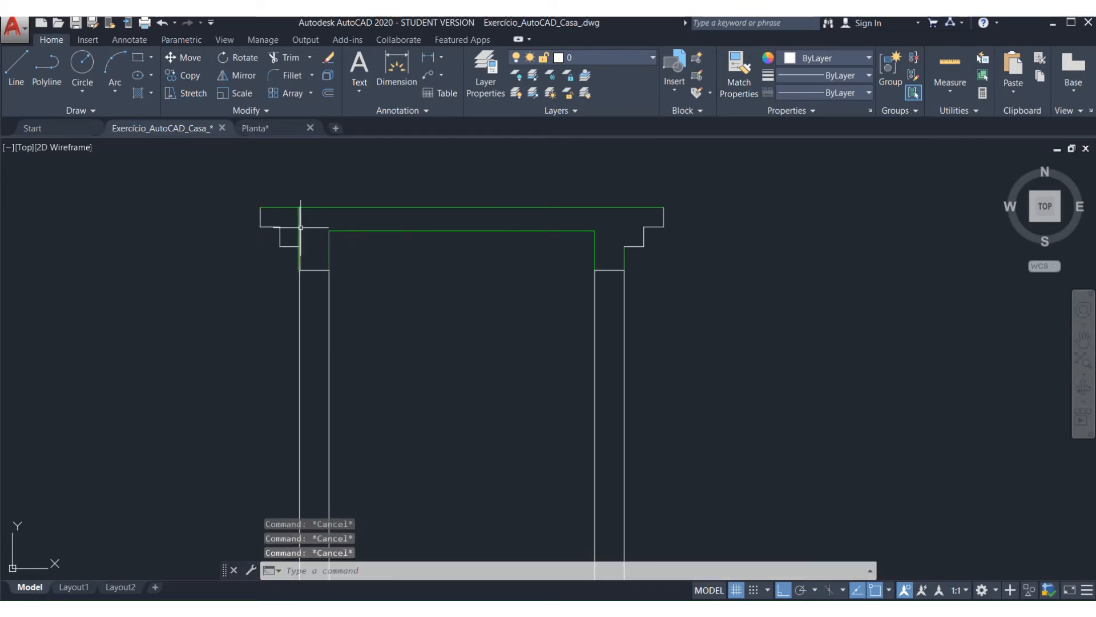
- Trim the left beam's outer vertical line between the slab top and the stepped overhang
type("tr")
key("Return")
key("Return")
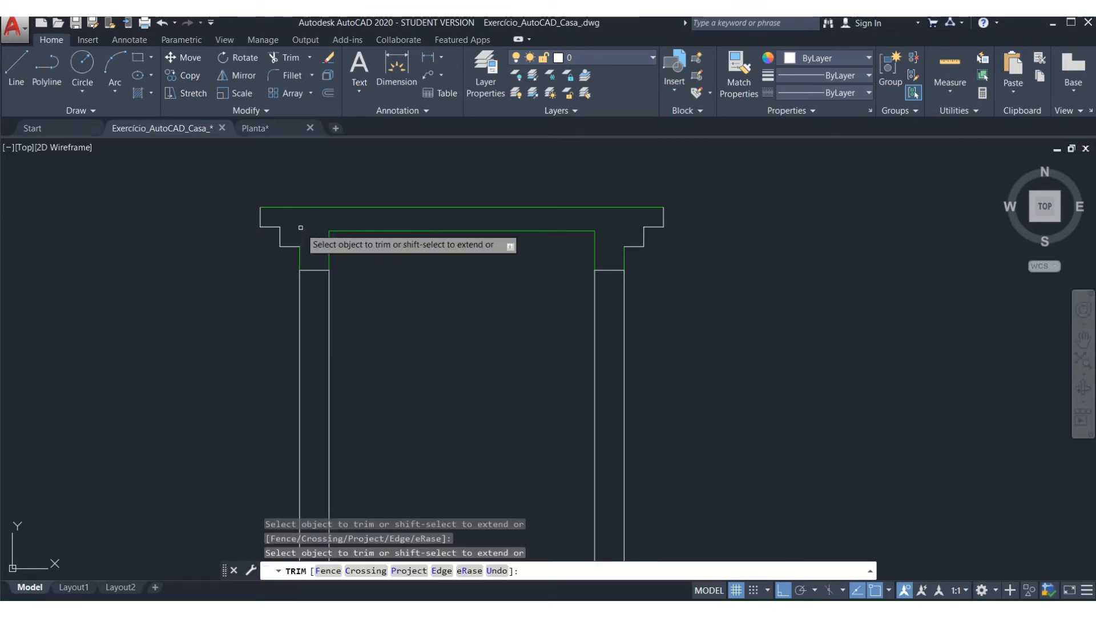
key("Escape")
- Match both stepped overhang polylines to the properties of the slab's green top line on the Viga layer
type("ma")
key("Return")
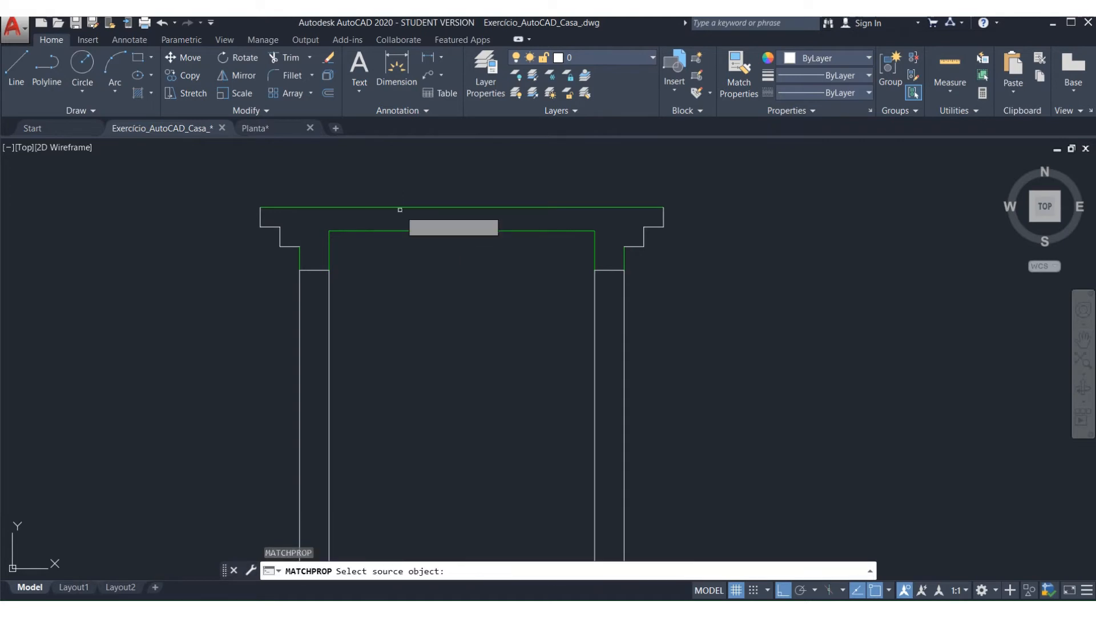
left_click(403, 208)
left_click(200, 181)
left_click(705, 245)
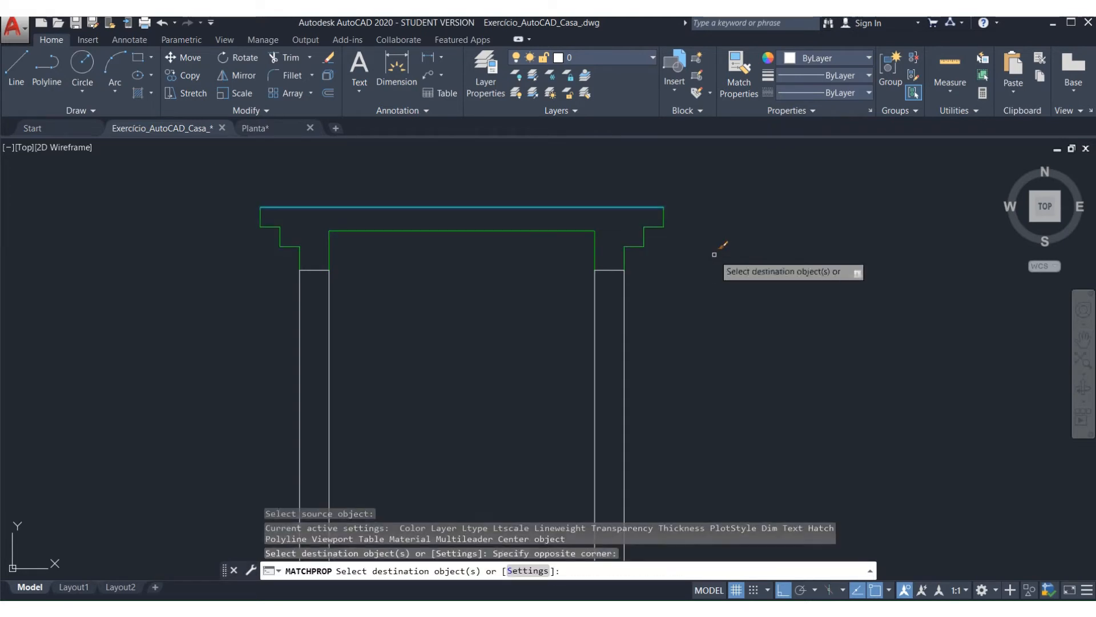
- Draw a vertical helper line from the far-right beam's inner upper corner up past the main roof slab
scroll(179, 260, "down", 5)
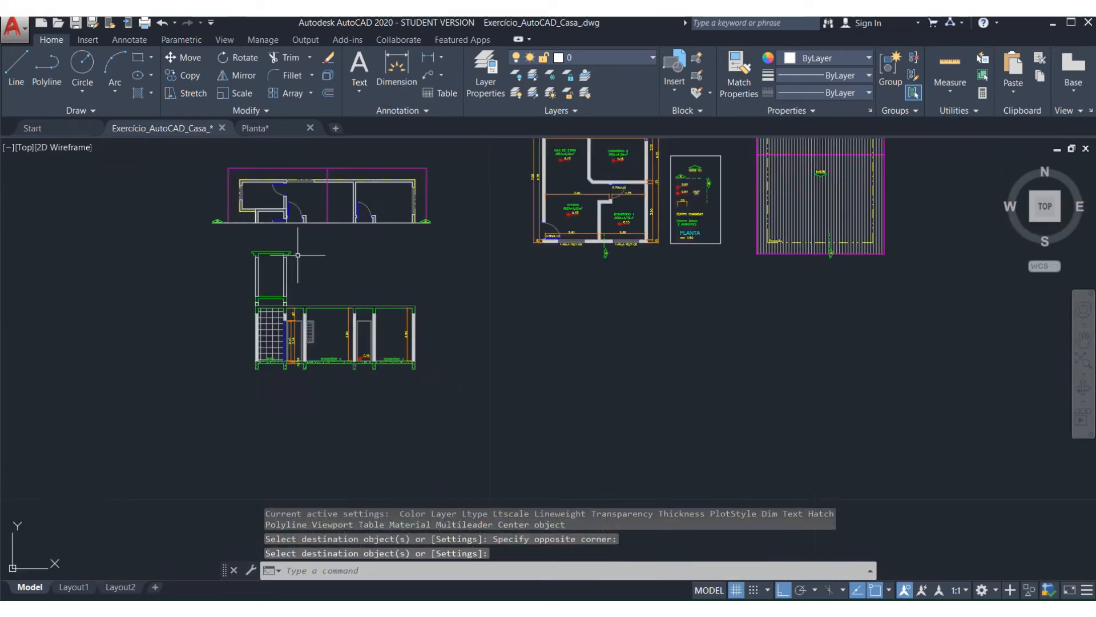
scroll(234, 283, "up", 4)
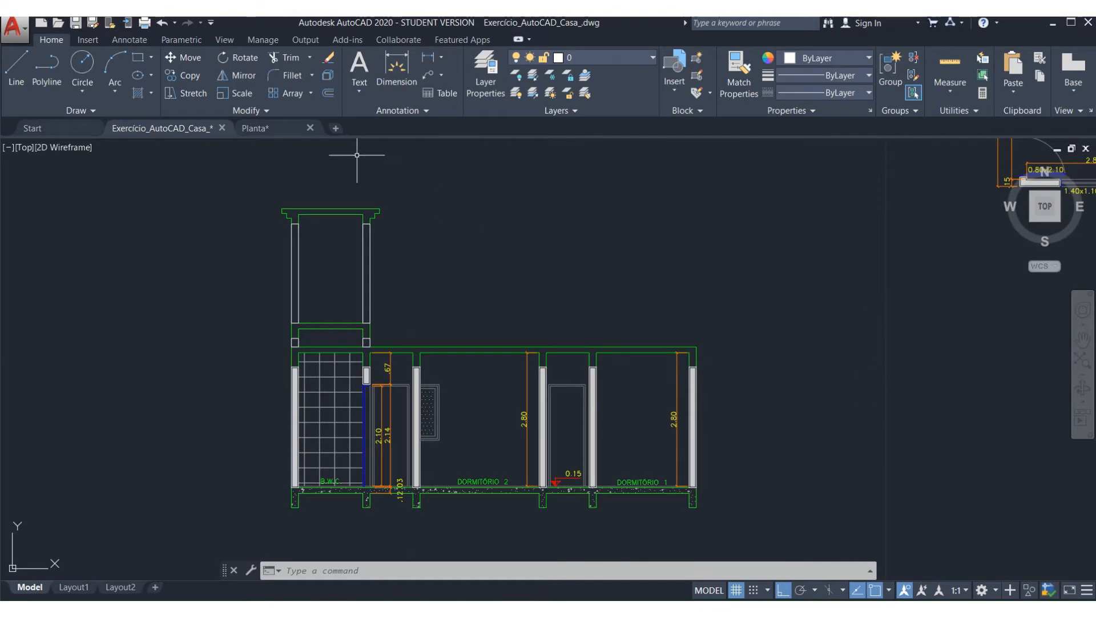
scroll(681, 339, "up", 2)
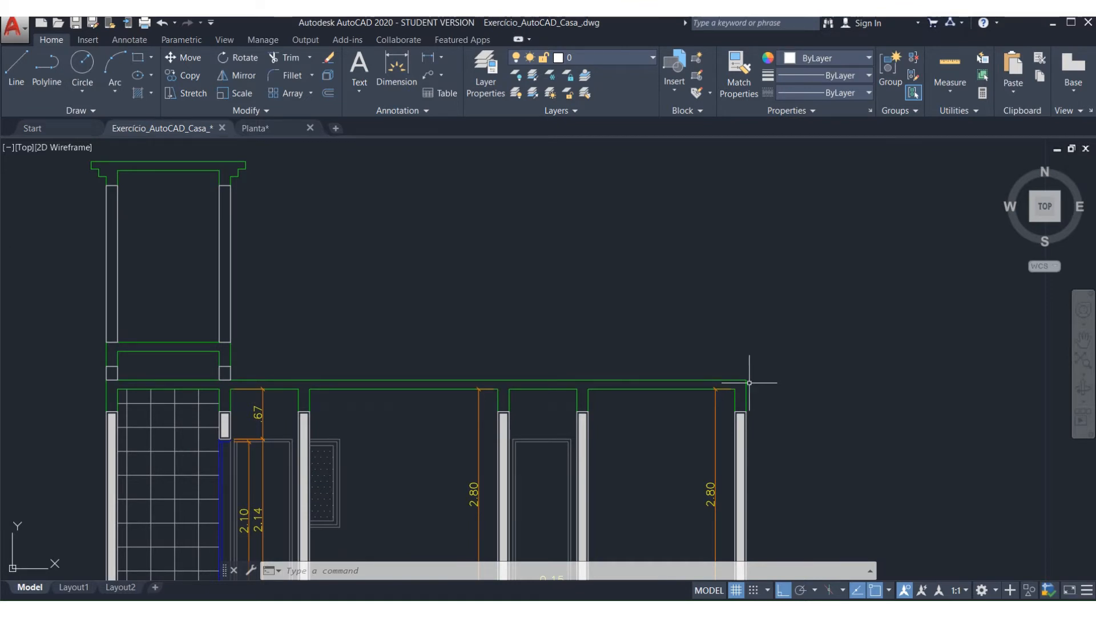
key("l")
key("Return")
scroll(736, 377, "up", 2)
left_click(730, 391)
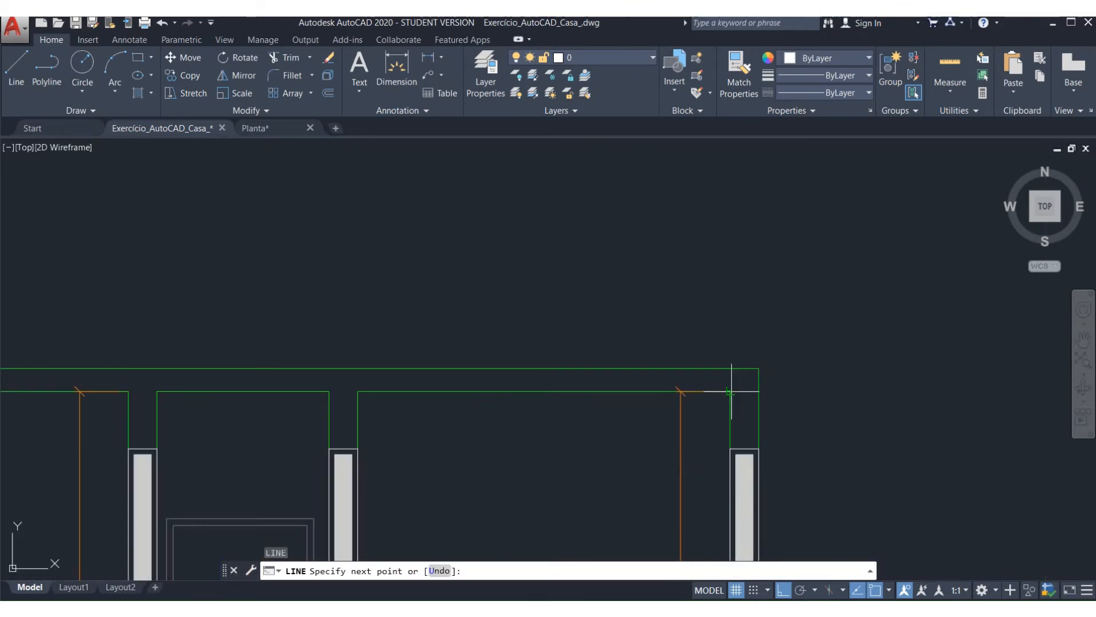
left_click(739, 313)
key("Return")
- Trim the main slab's top line back to the helper line at the far-right beam and erase the helper line
type("tr")
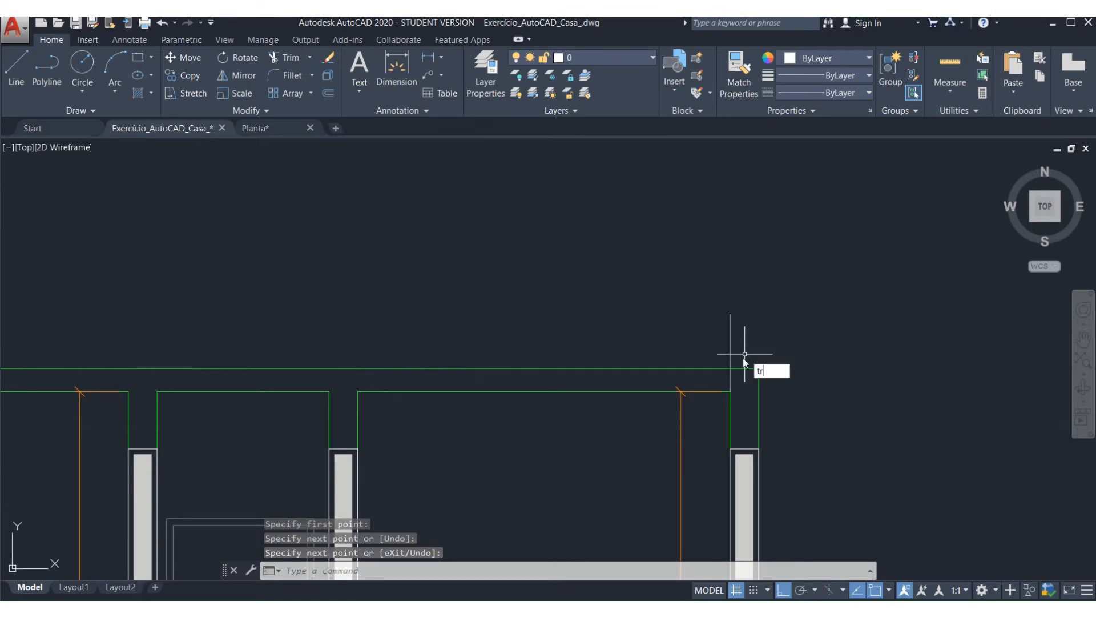
key("Return")
key("Return")
key("Return")
left_click(734, 358)
left_click(717, 326)
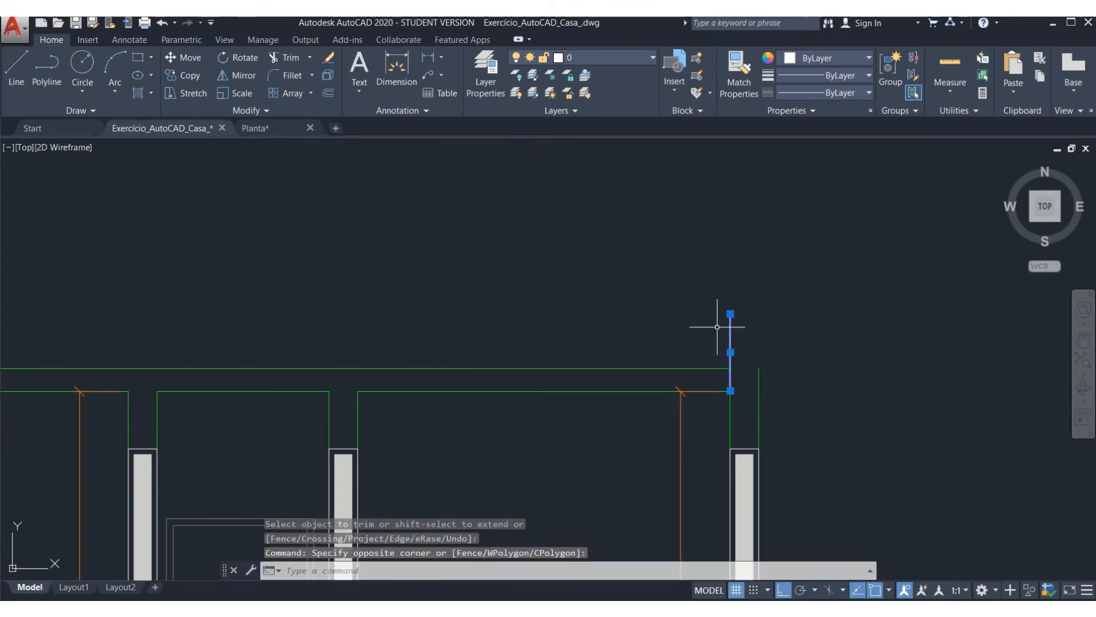
key("Delete")
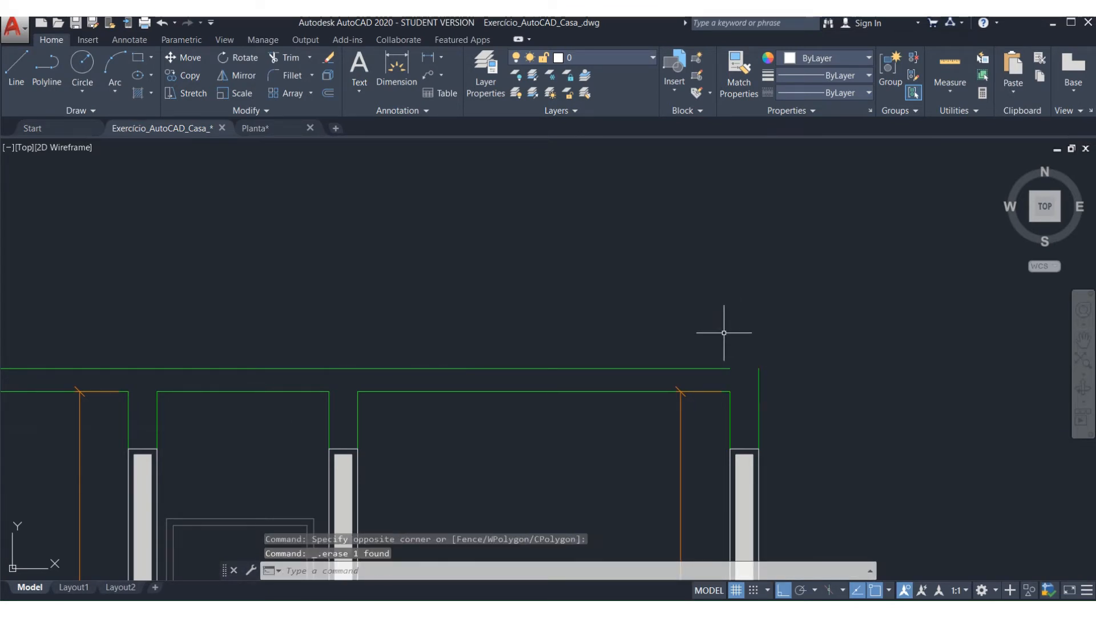
- Draw a closed polyline rectangle 0.15 wide and 0.5 high on top of the far-right beam as a parapet wall
type("pl")
key("Return")
left_click(731, 367)
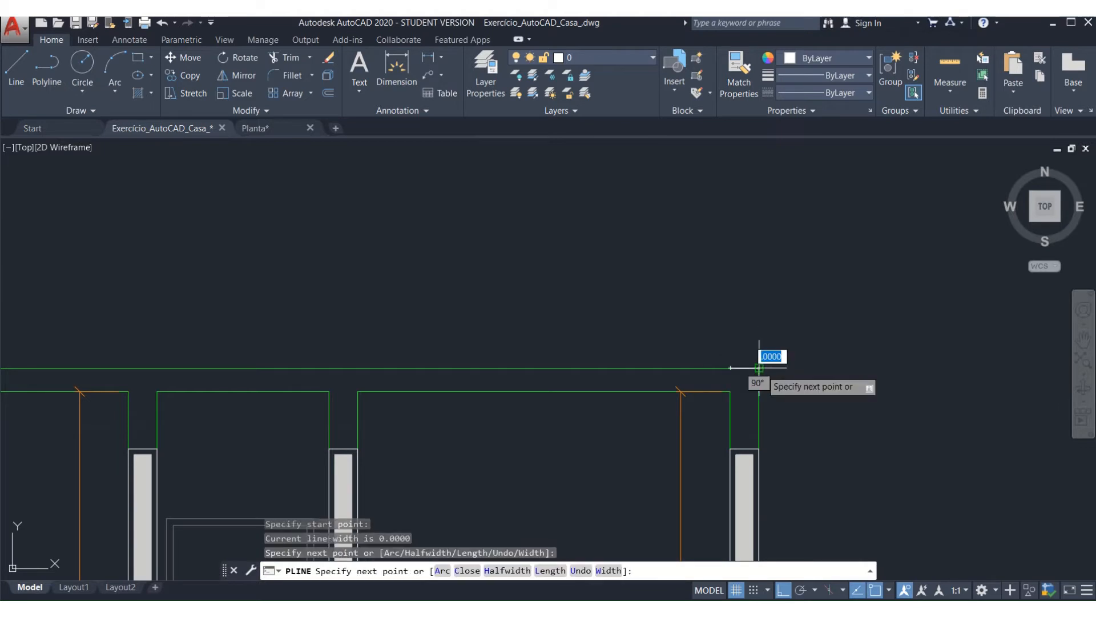
type(".5")
key("Return")
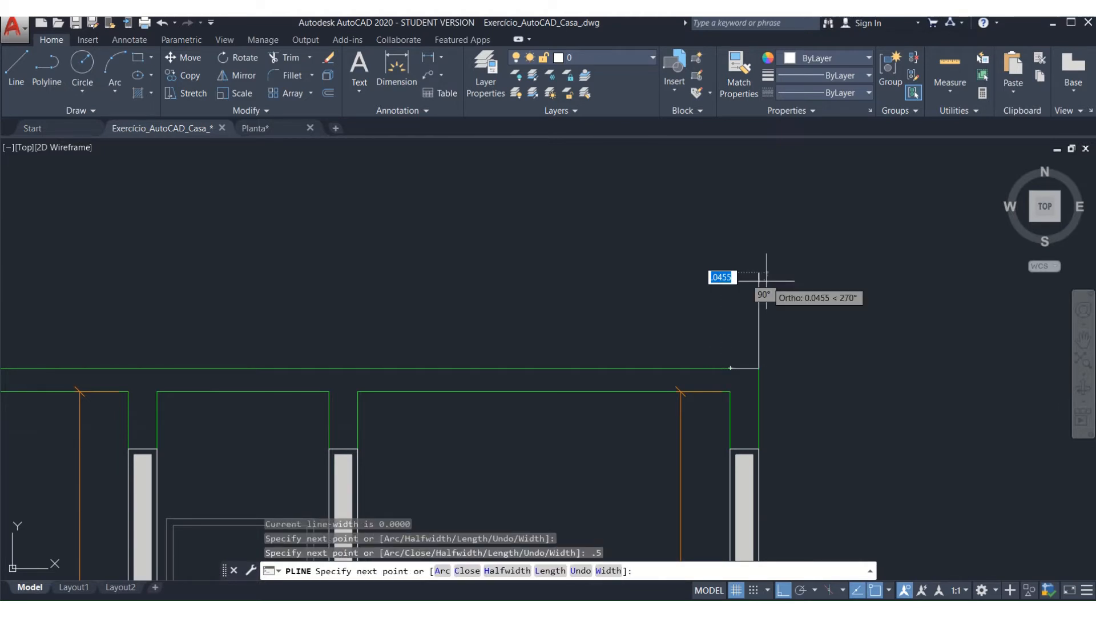
type(".")
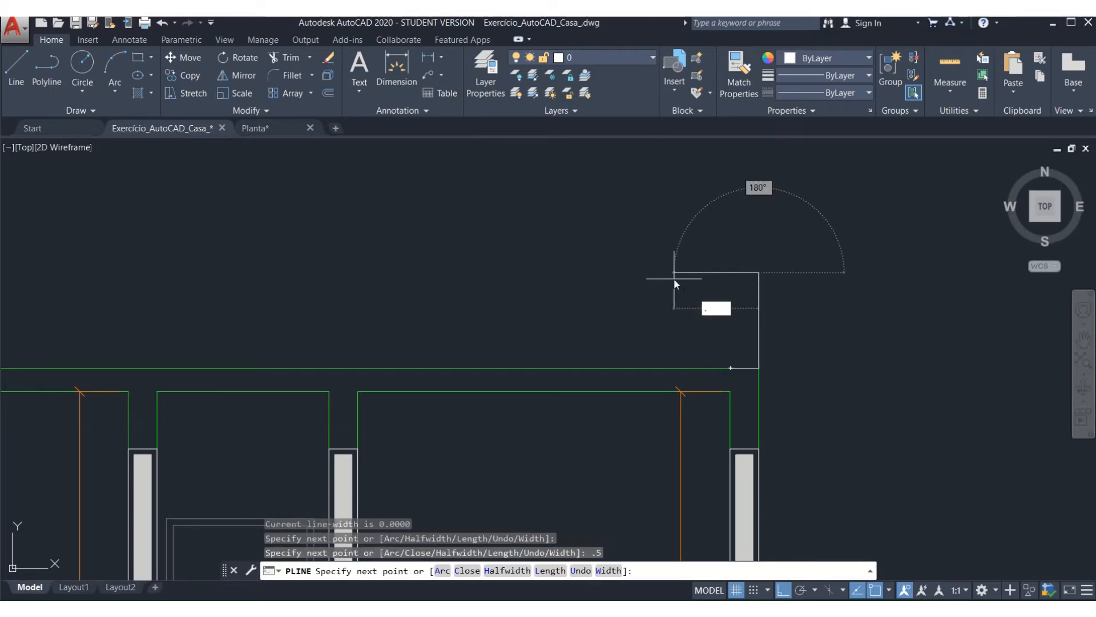
key("Escape")
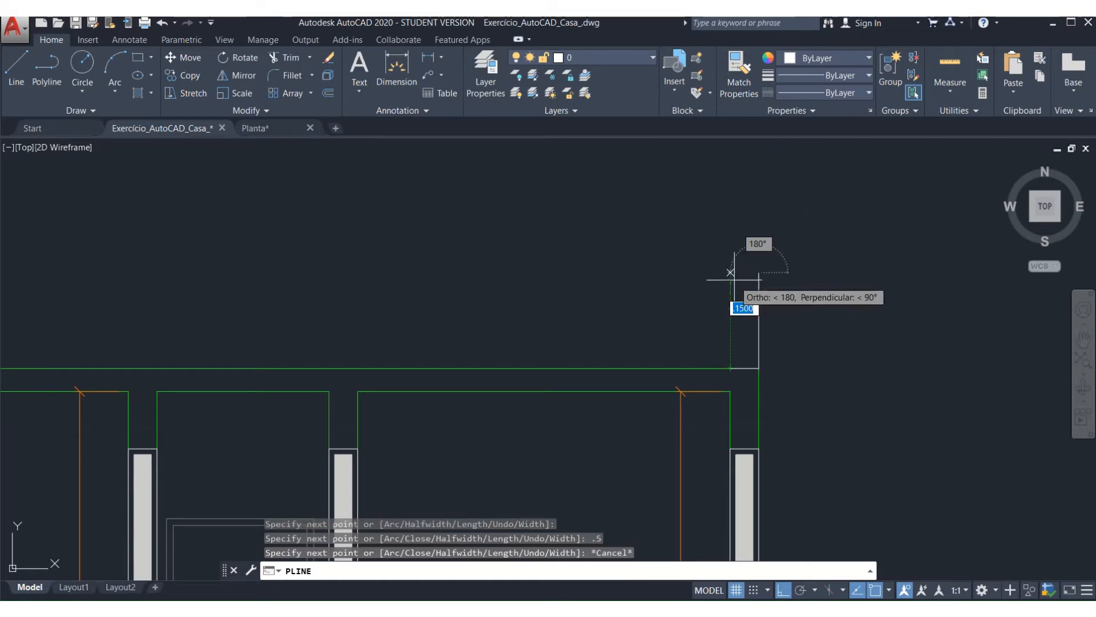
left_click(730, 368)
key("Return")
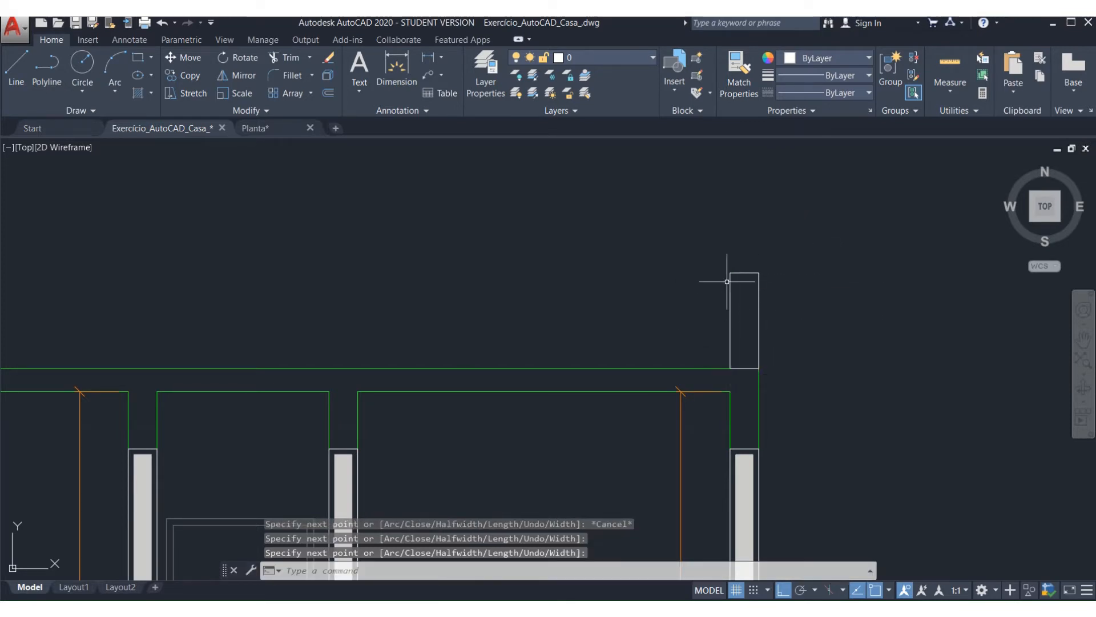
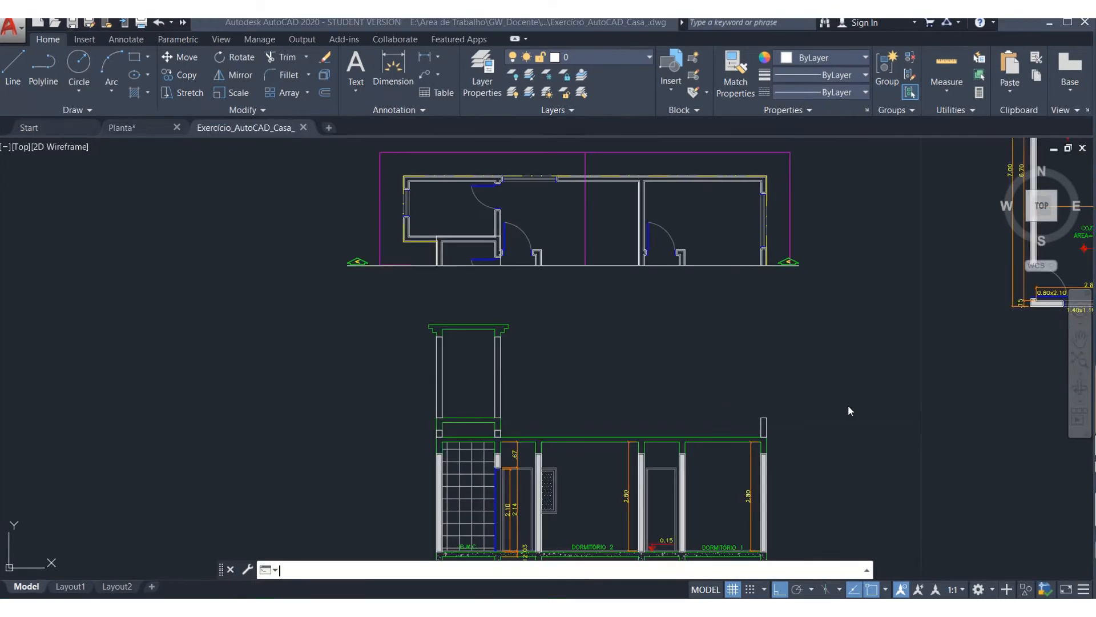
- With ortho mode off, draw a line of length 1 at 22° from the parapet's outer upper corner
scroll(807, 448, "up", 5)
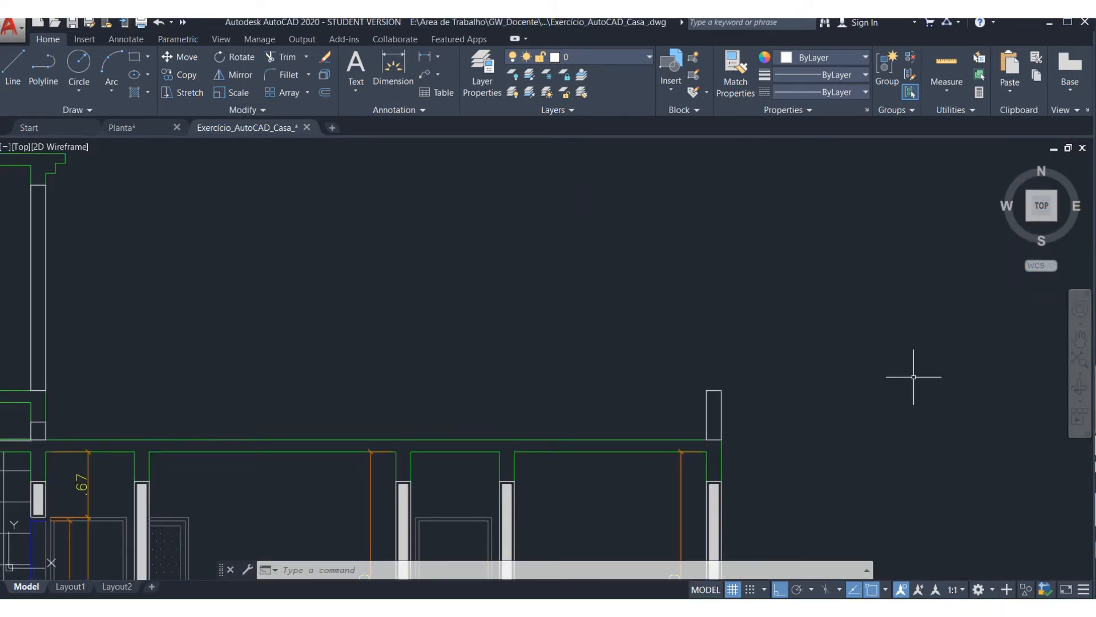
left_click(13, 68)
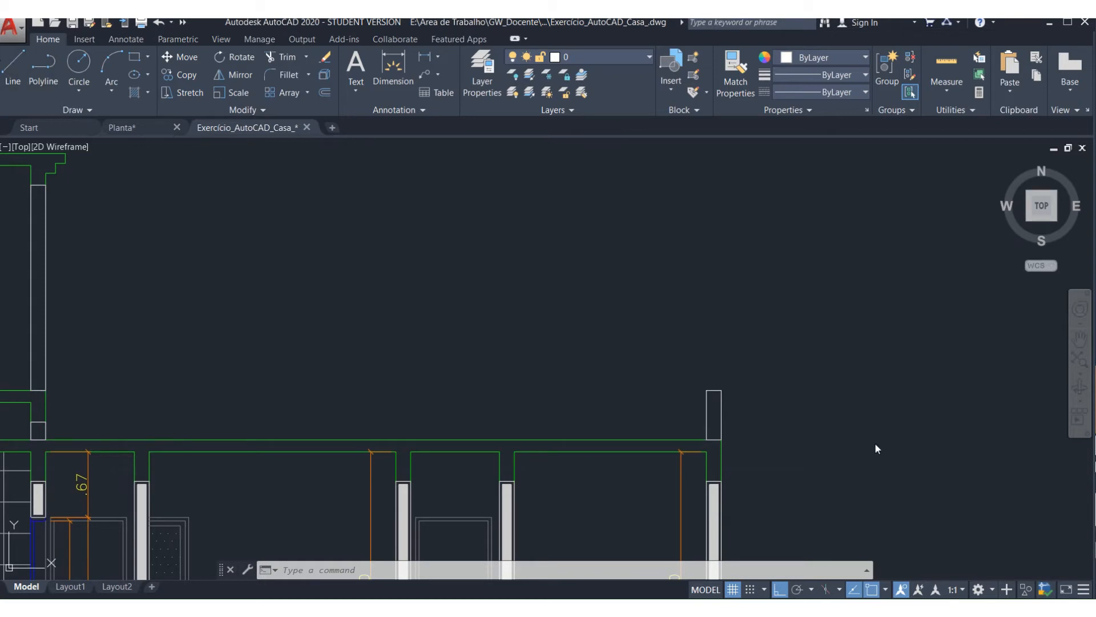
left_click(720, 390)
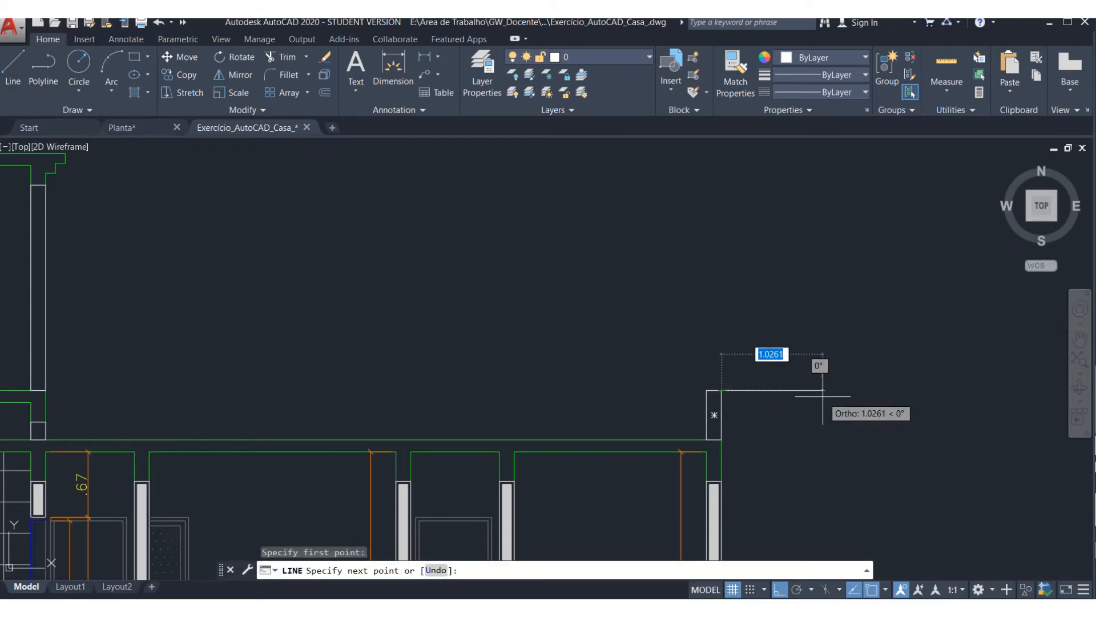
key("F8")
type("1")
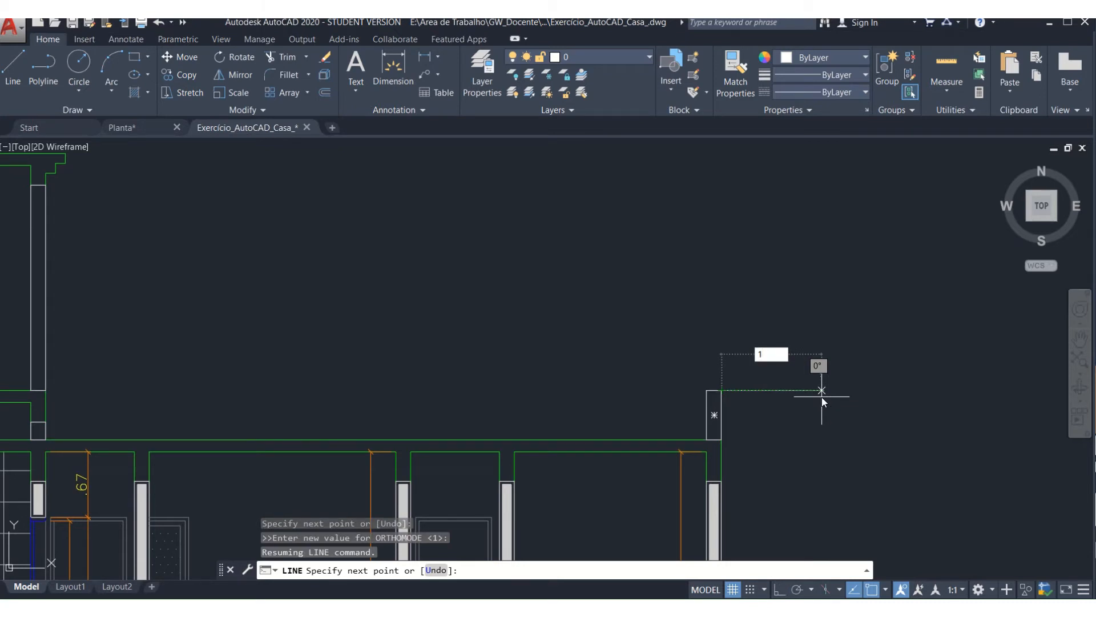
type("<0°")
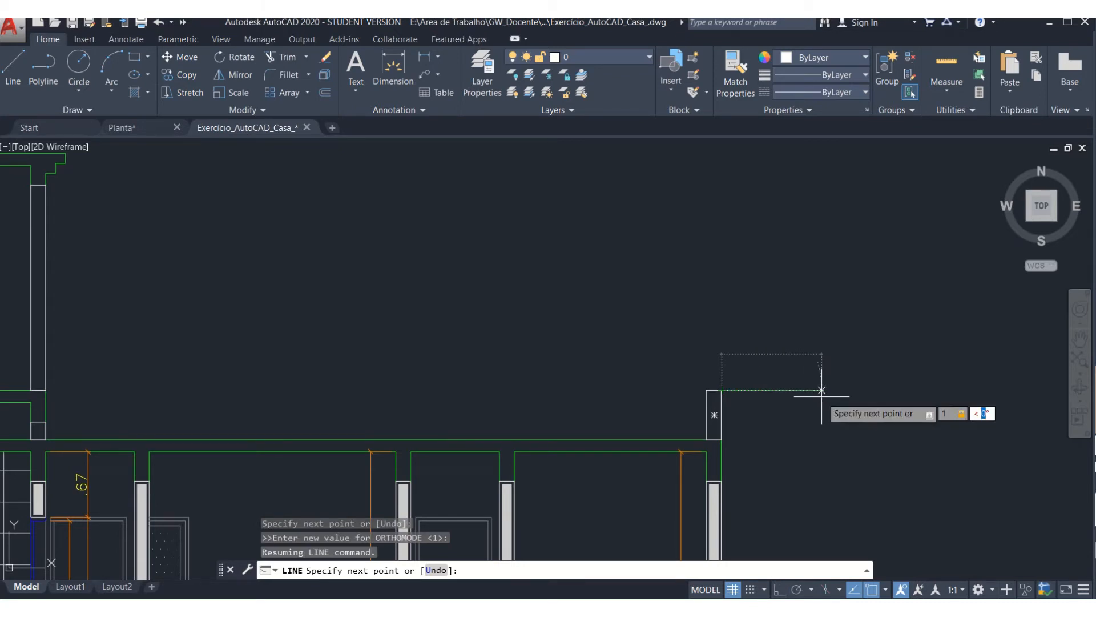
type("22")
key("Return")
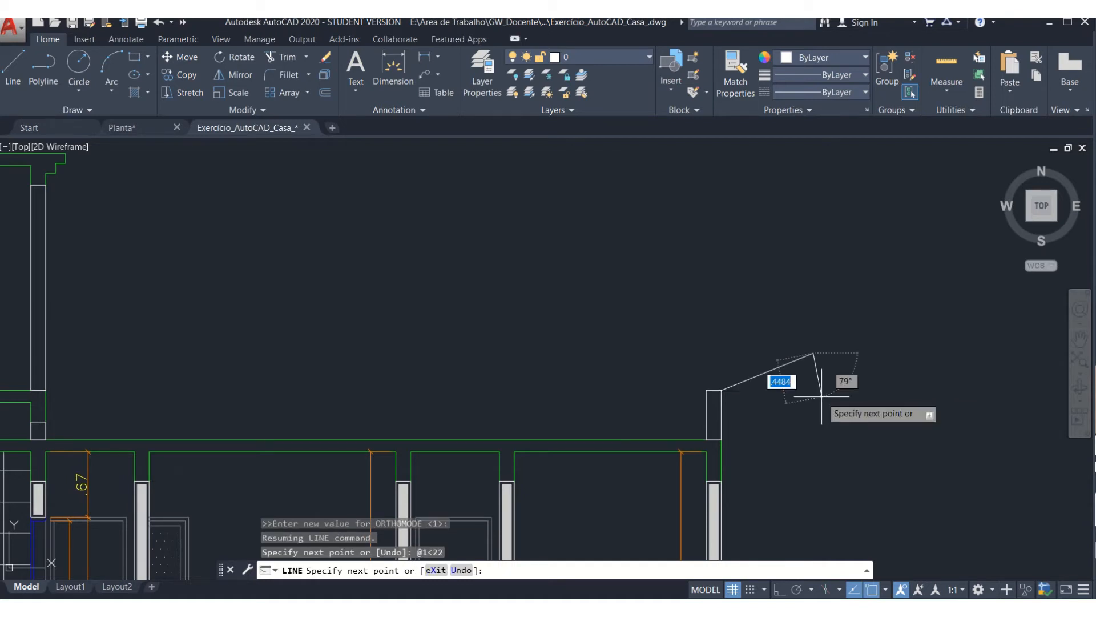
- Mirror the 22° line across a vertical axis at the parapet's outer upper corner and erase the original line
key("Escape")
key("Escape")
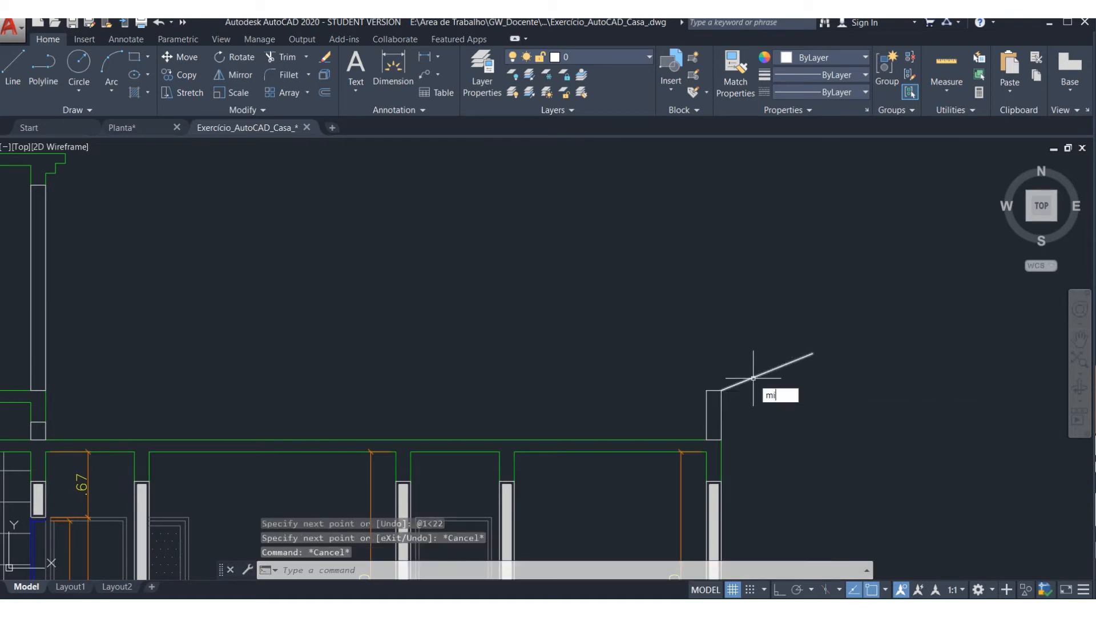
key("Return")
left_click(754, 378)
key("Return")
left_click(721, 390)
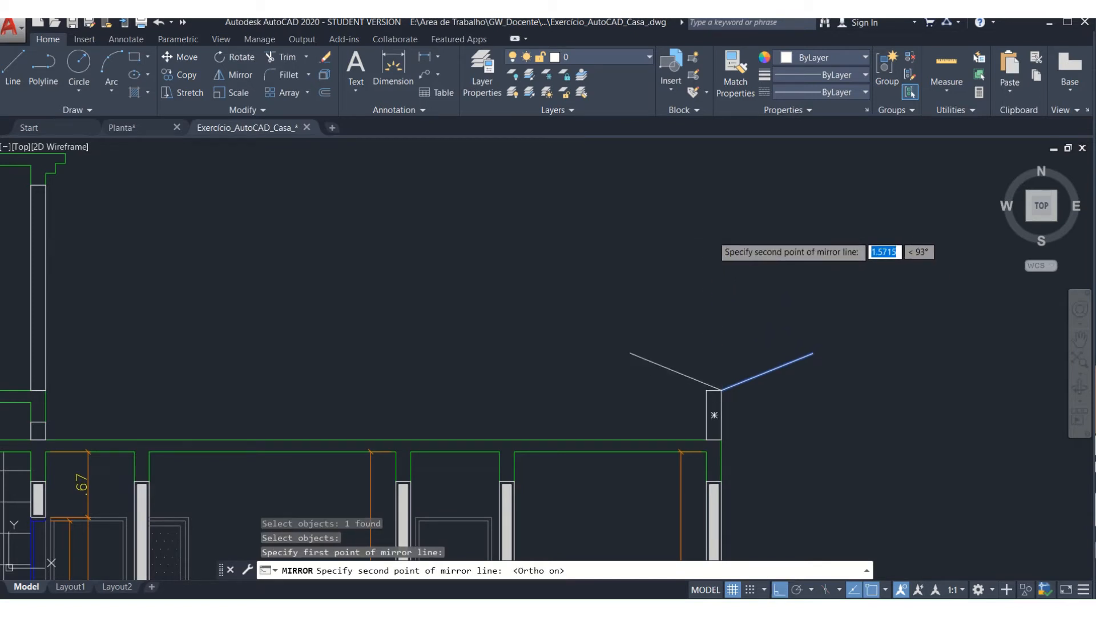
key("F8")
left_click(705, 245)
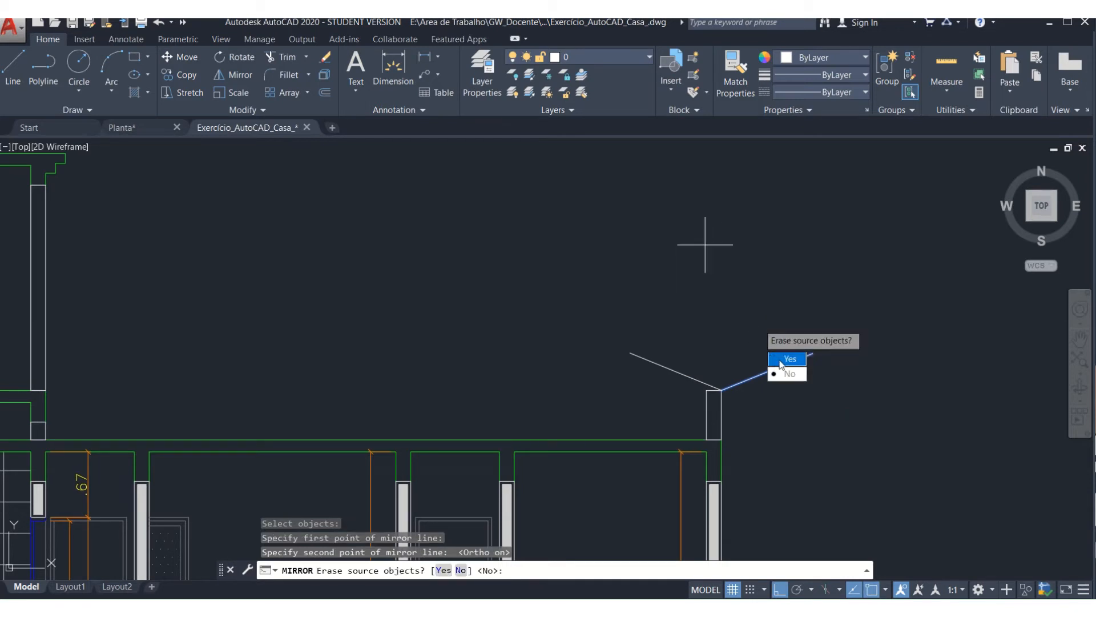
left_click(781, 375)
left_click(795, 308)
left_click(769, 404)
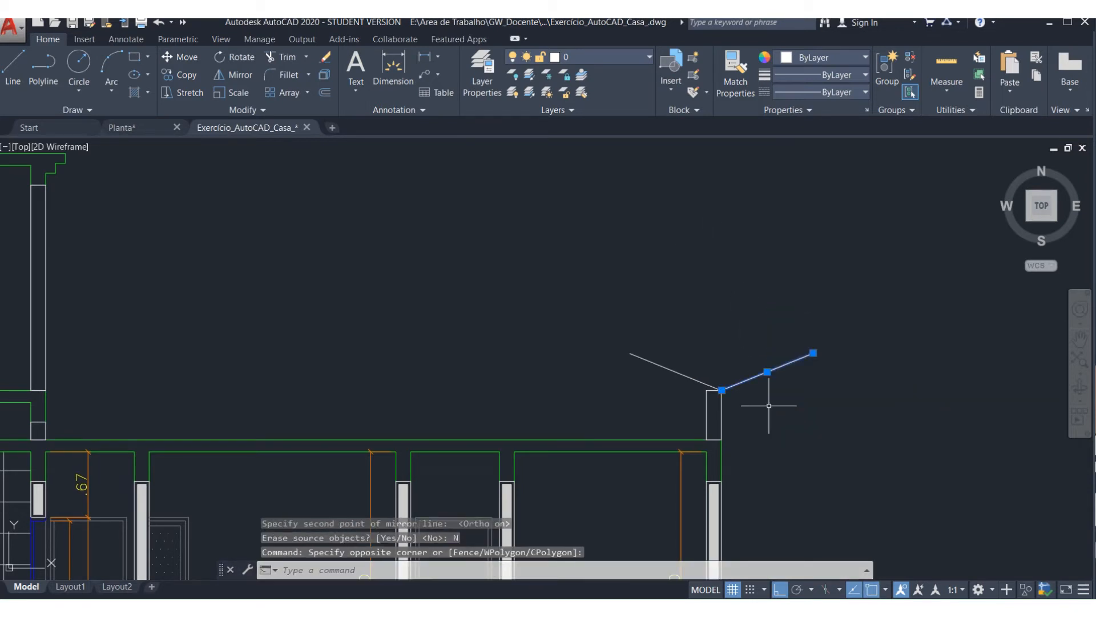
key("Delete")
- Draw a vertical helper line from the right upper corner of the plan's magenta roof outline down past the section
scroll(754, 400, "down", 6)
scroll(753, 378, "up", 4)
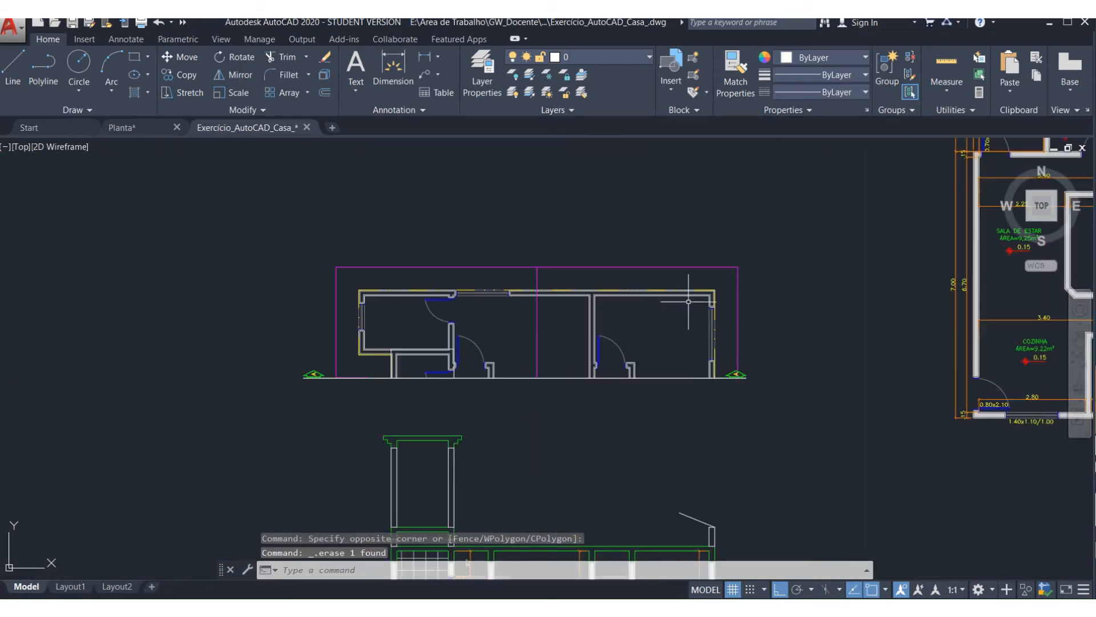
scroll(690, 299, "down", 2)
scroll(720, 316, "up", 2)
type("l")
key("Return")
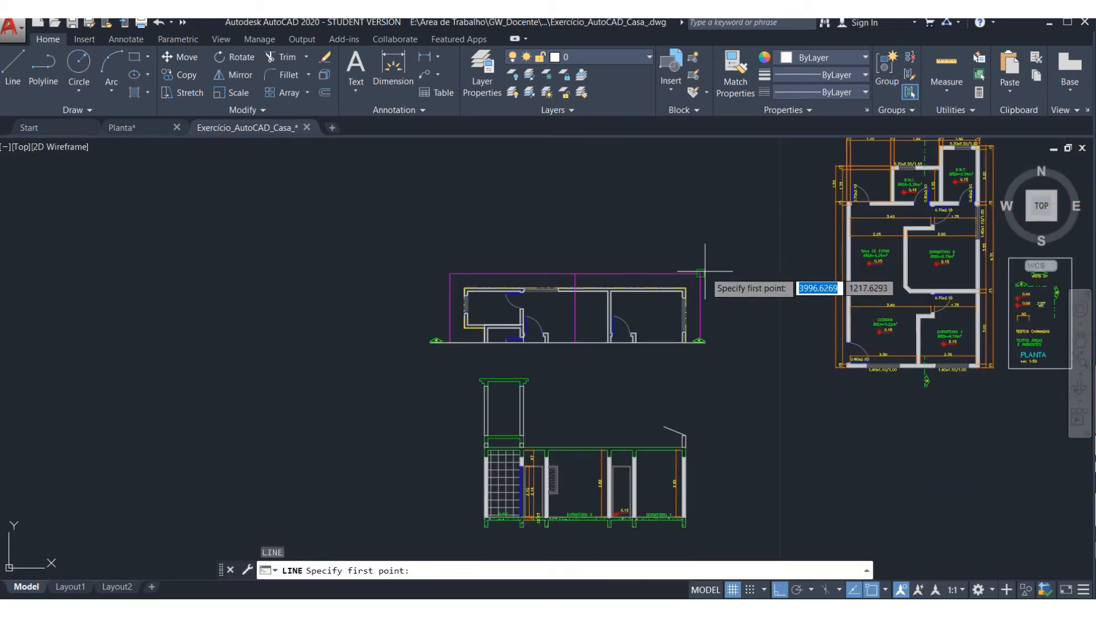
left_click(700, 273)
left_click(731, 544)
key("Return")
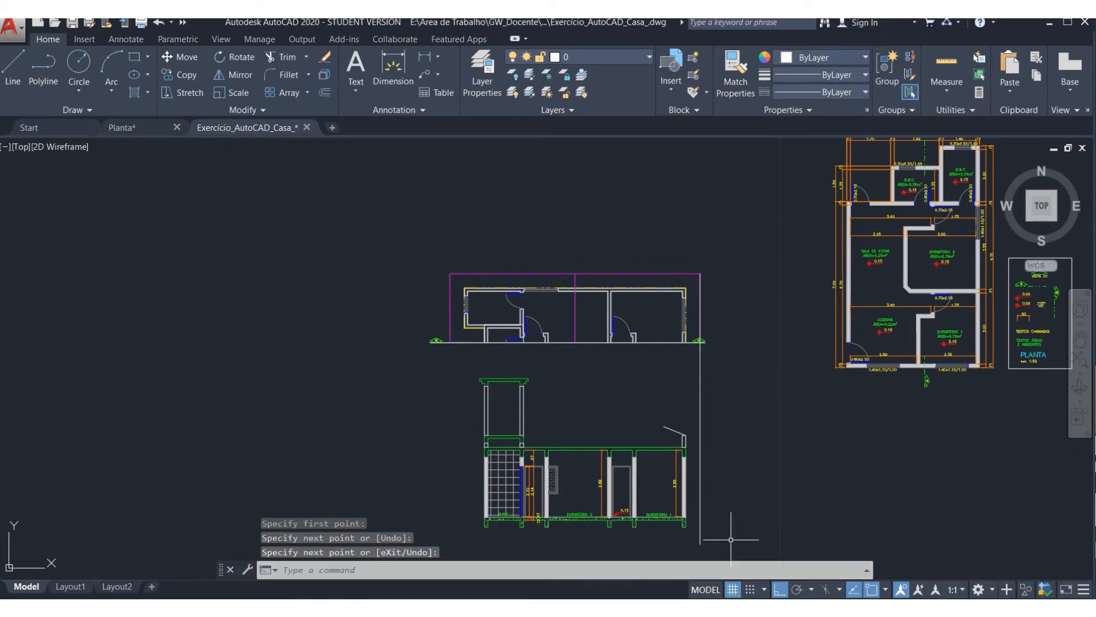
- Draw a vertical helper line from the lower end of the plan's magenta ridge line down to just above the main slab
type("l")
key("Return")
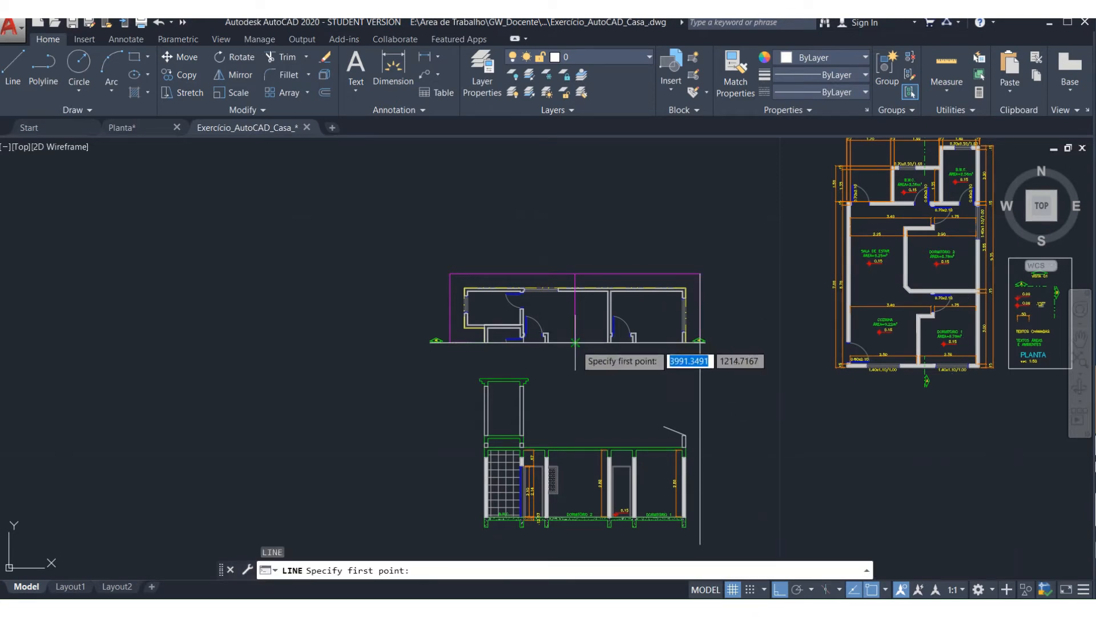
left_click(575, 343)
left_click(575, 449)
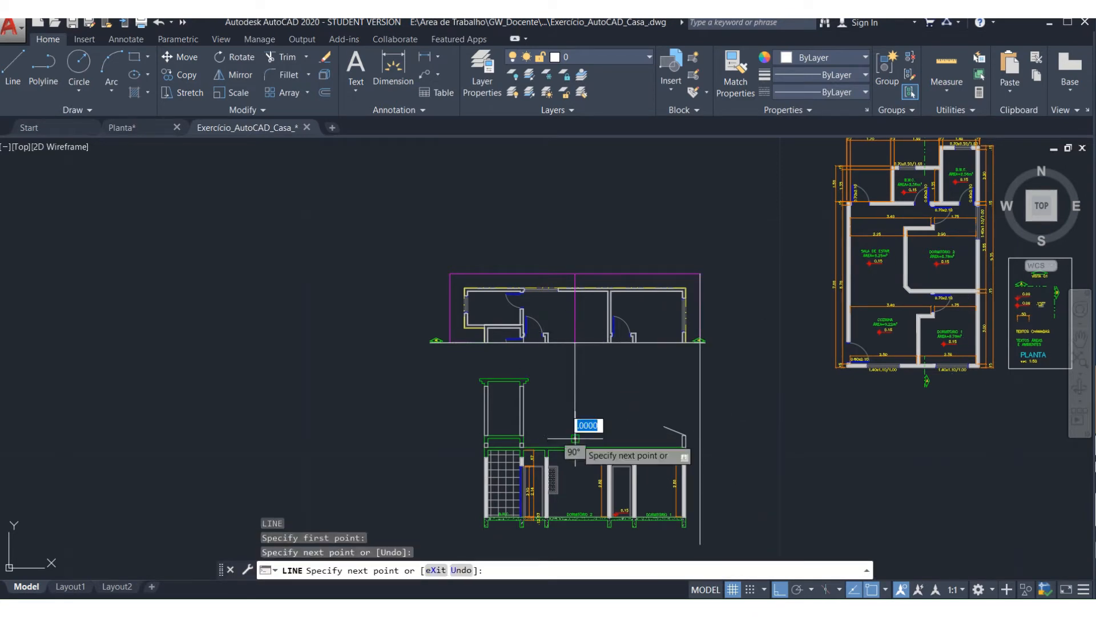
key("Return")
key("Escape")
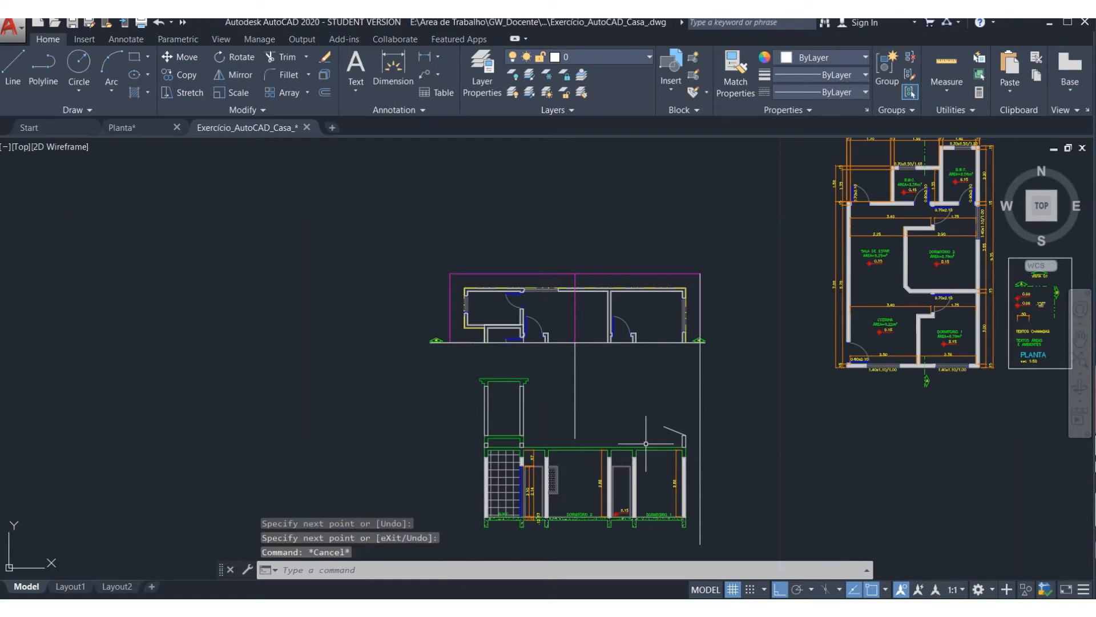
- Extend the sloped roof line in both directions to the ridge and eave helper lines
scroll(646, 443, "up", 4)
key("Return")
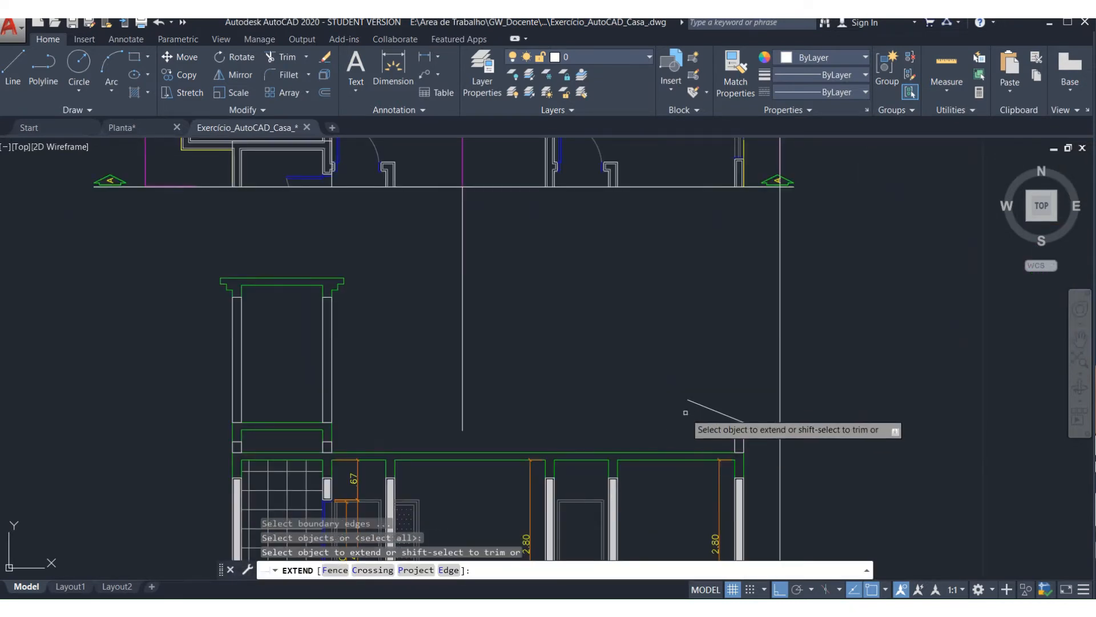
left_click(693, 402)
left_click(731, 418)
key("Escape")
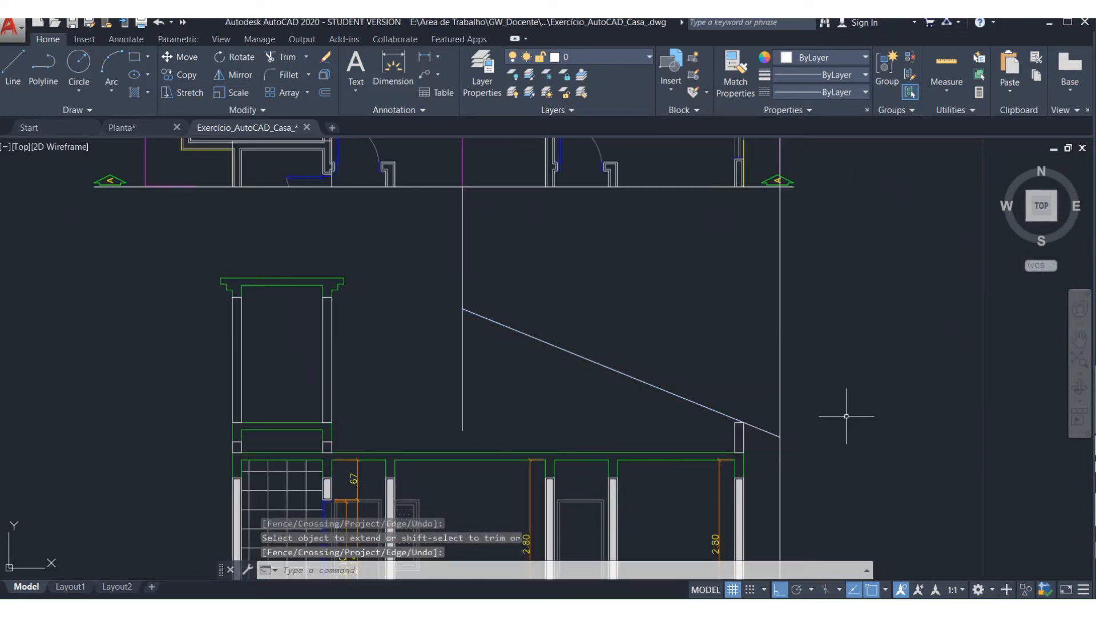
key("Escape")
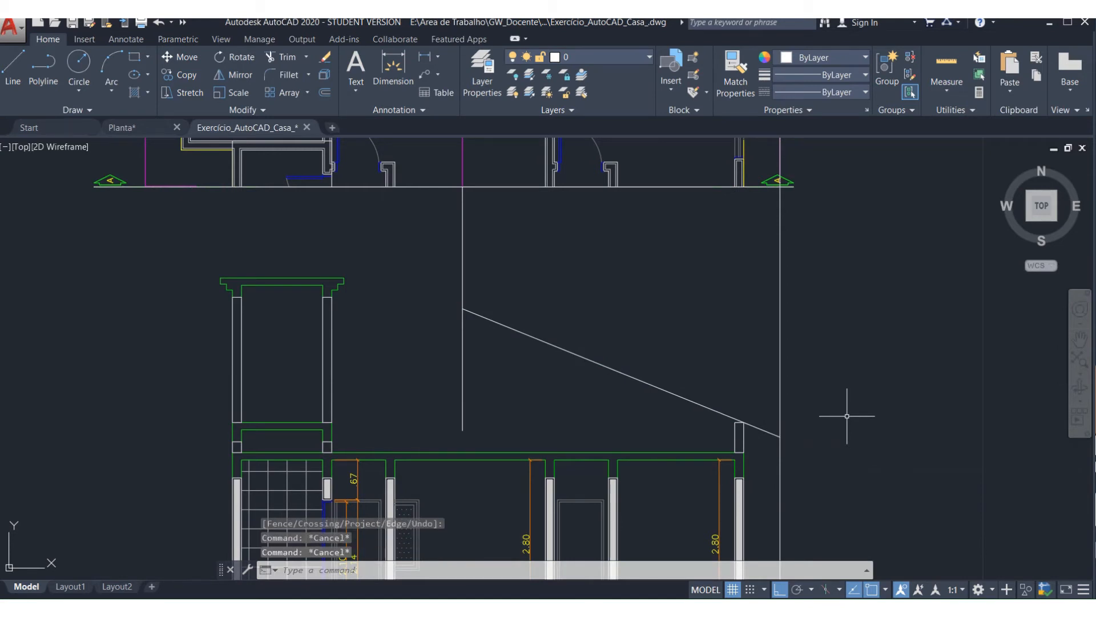
- Assign the sloped roof line to the Cobertura layer
left_click(629, 293)
left_click(603, 373)
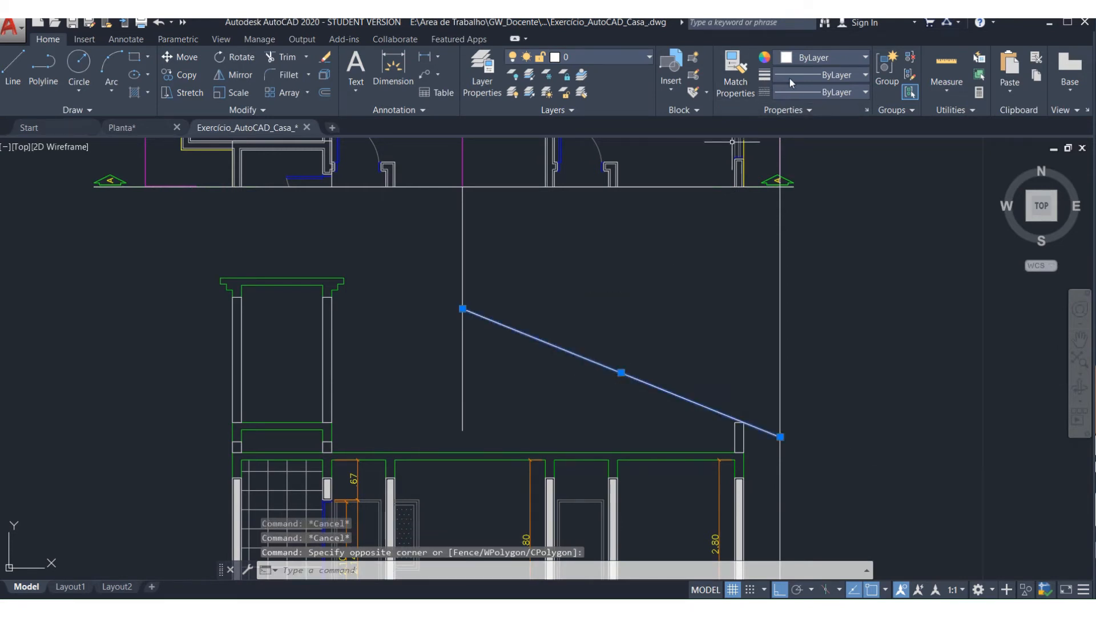
left_click(637, 60)
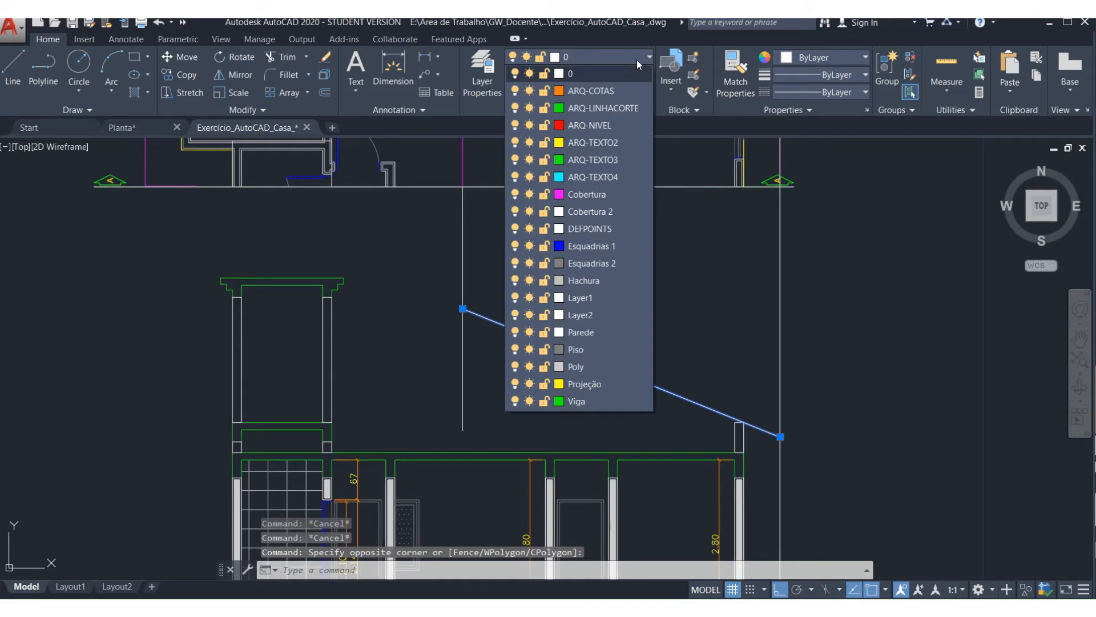
left_click(609, 193)
left_click(608, 195)
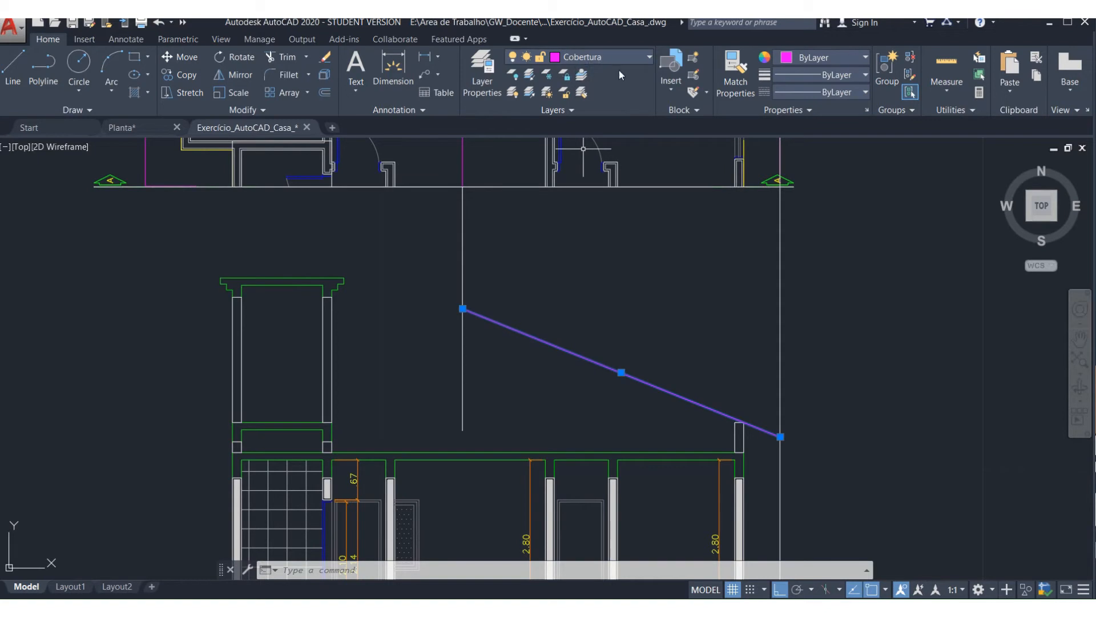
key("Escape")
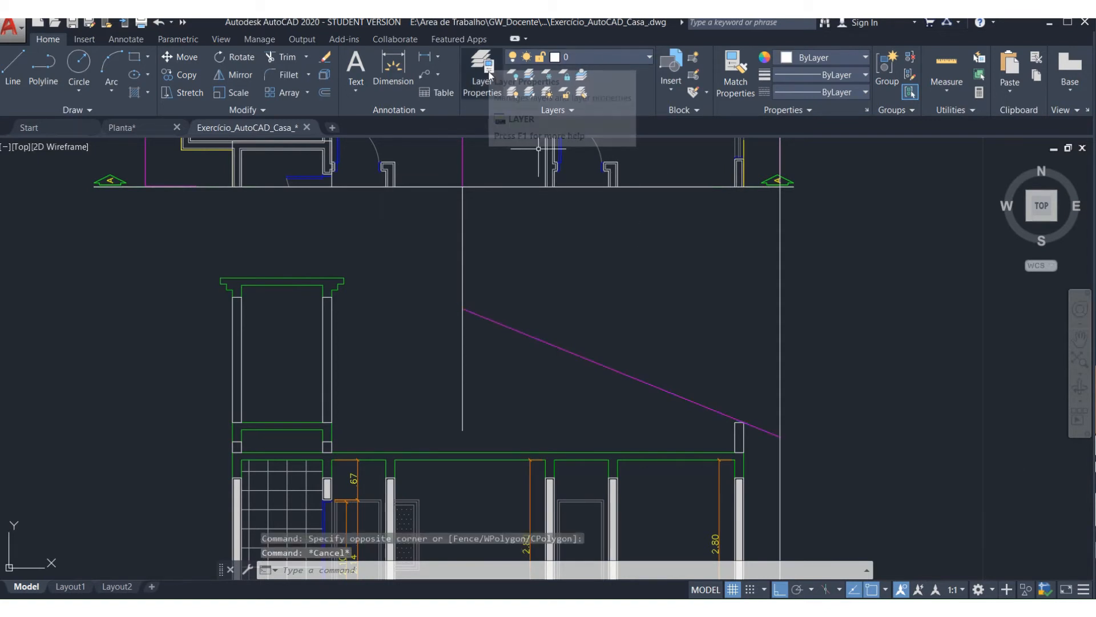
- Create a new layer named Cobertura 3 with the colour blue
left_click(482, 73)
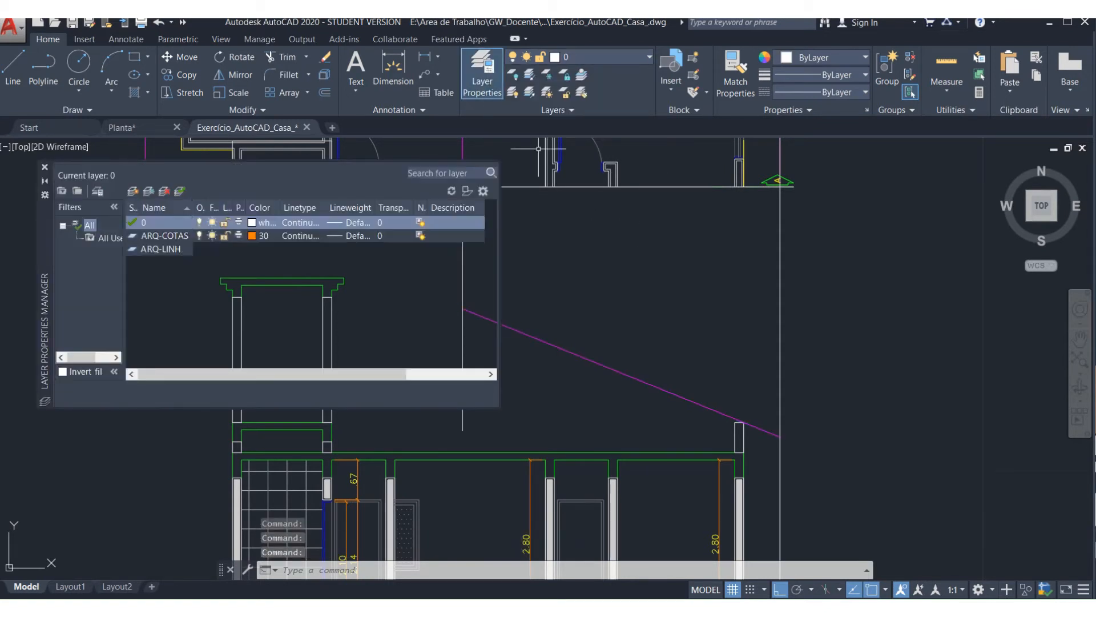
left_click(133, 192)
type("Cobertura")
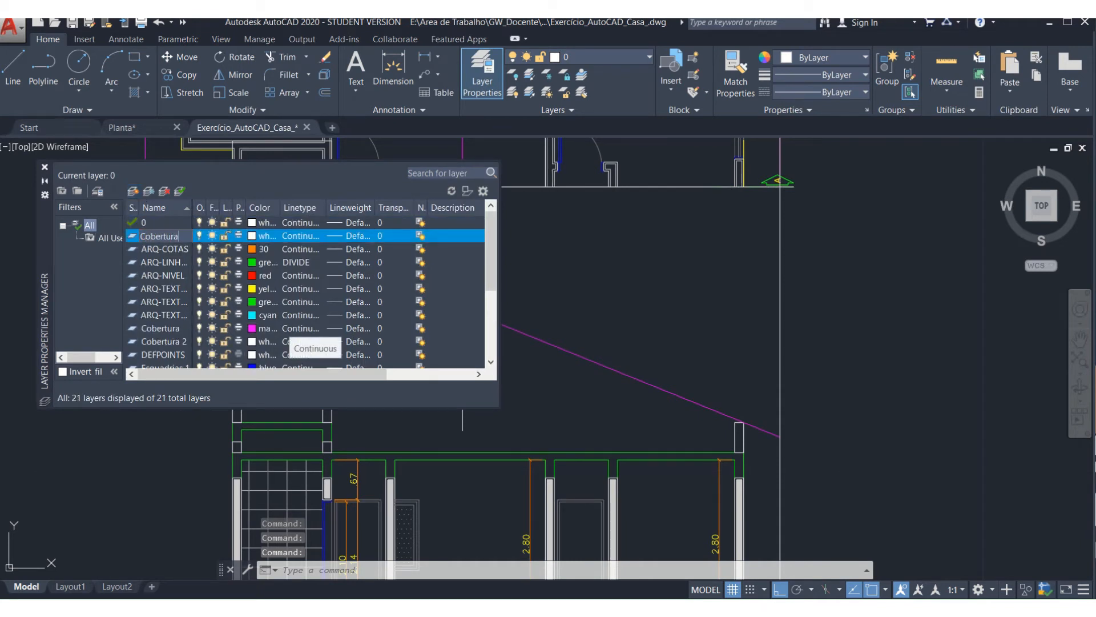
key("Return")
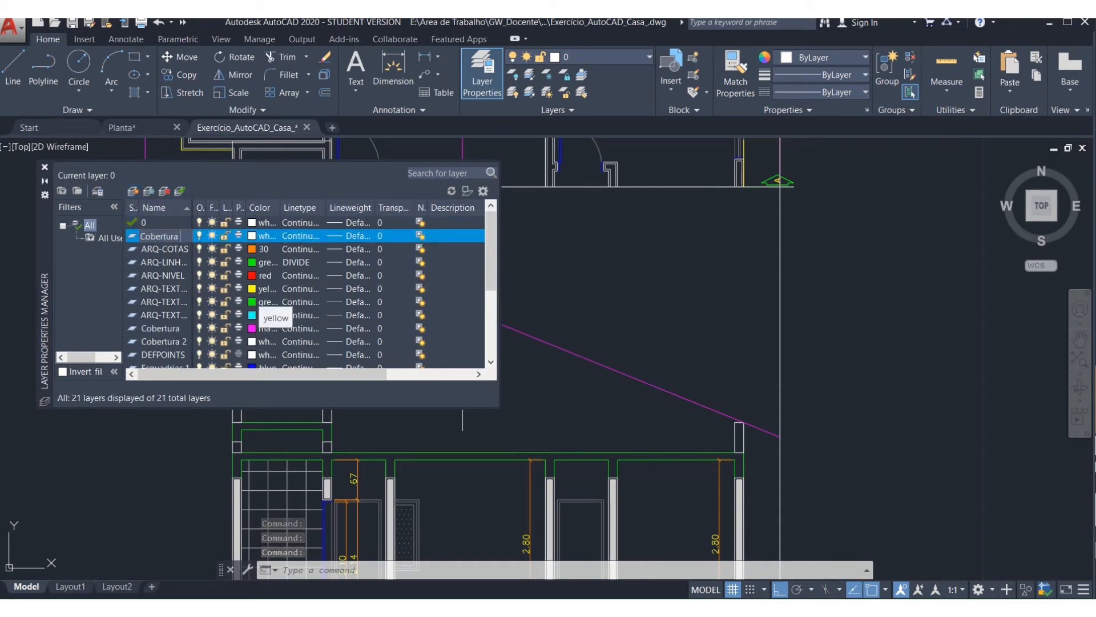
left_click(264, 236)
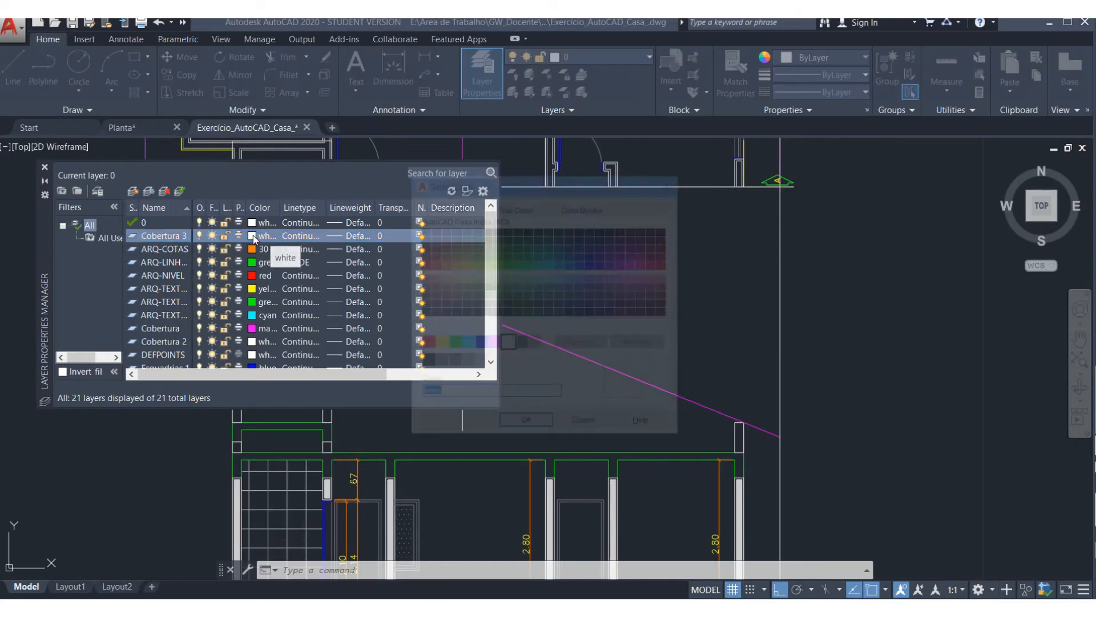
left_click(481, 346)
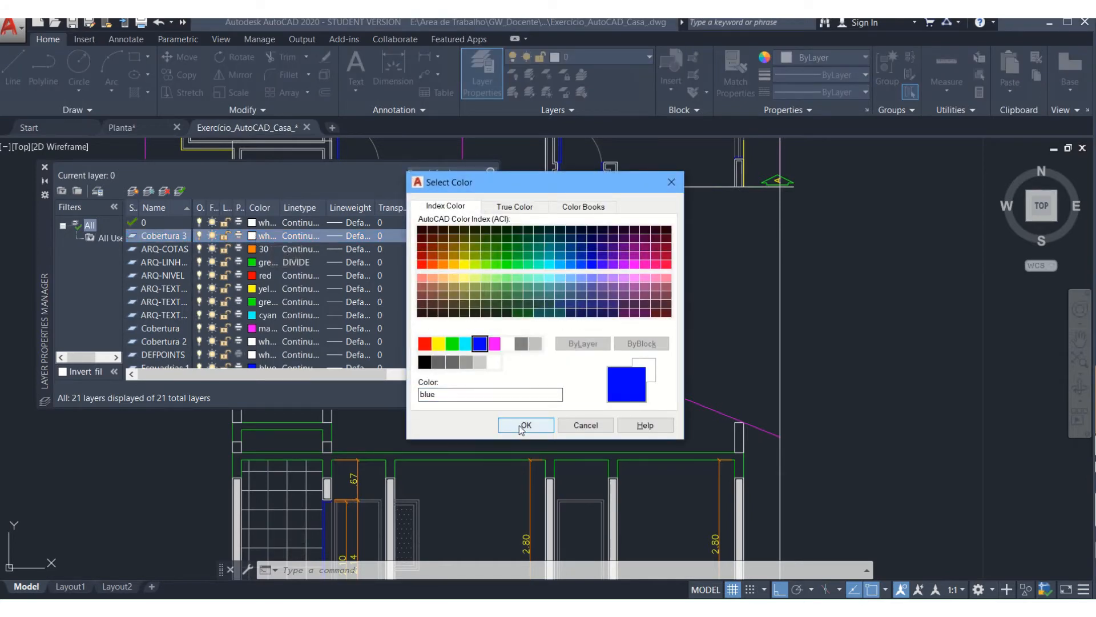
left_click(525, 424)
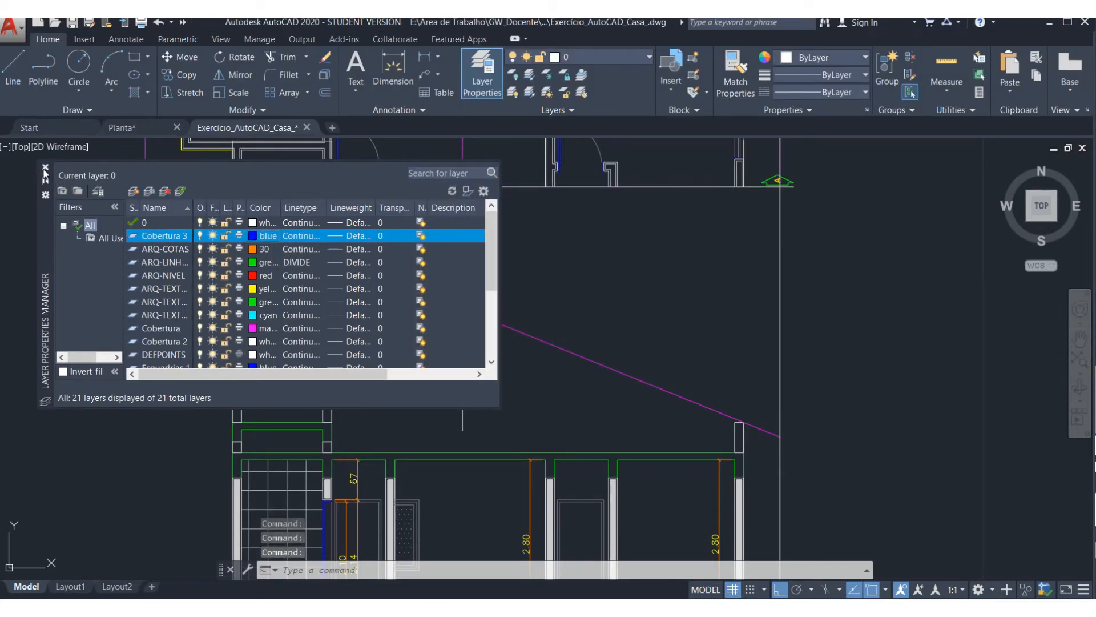
left_click(43, 168)
- Assign the sloped roof line to the Cobertura 3 layer and regenerate the drawing
left_click(579, 349)
left_click(587, 60)
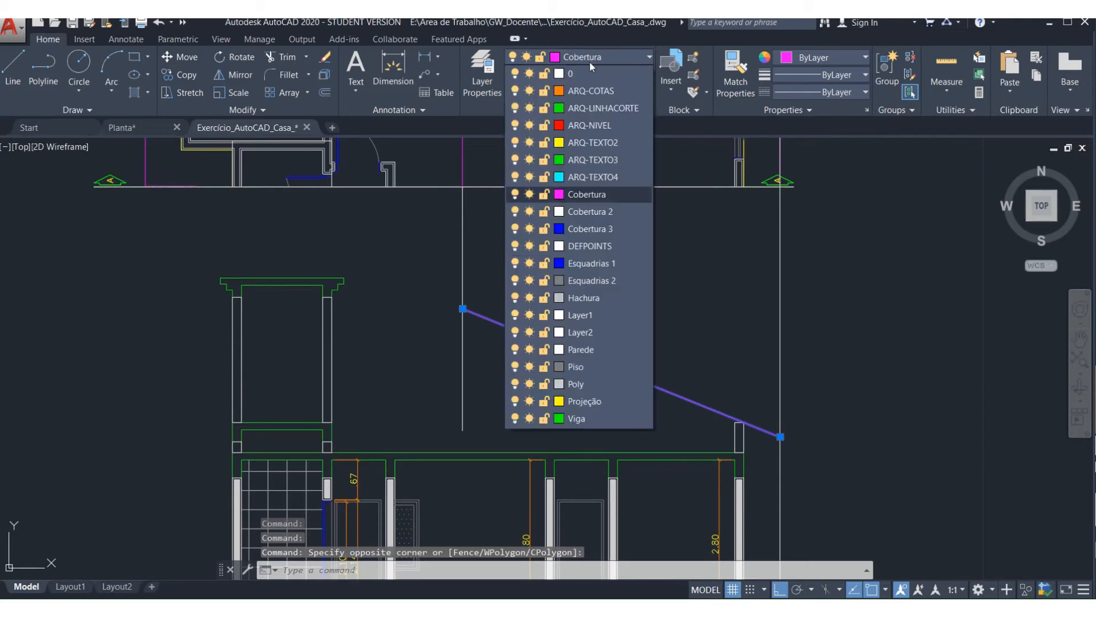
left_click(587, 230)
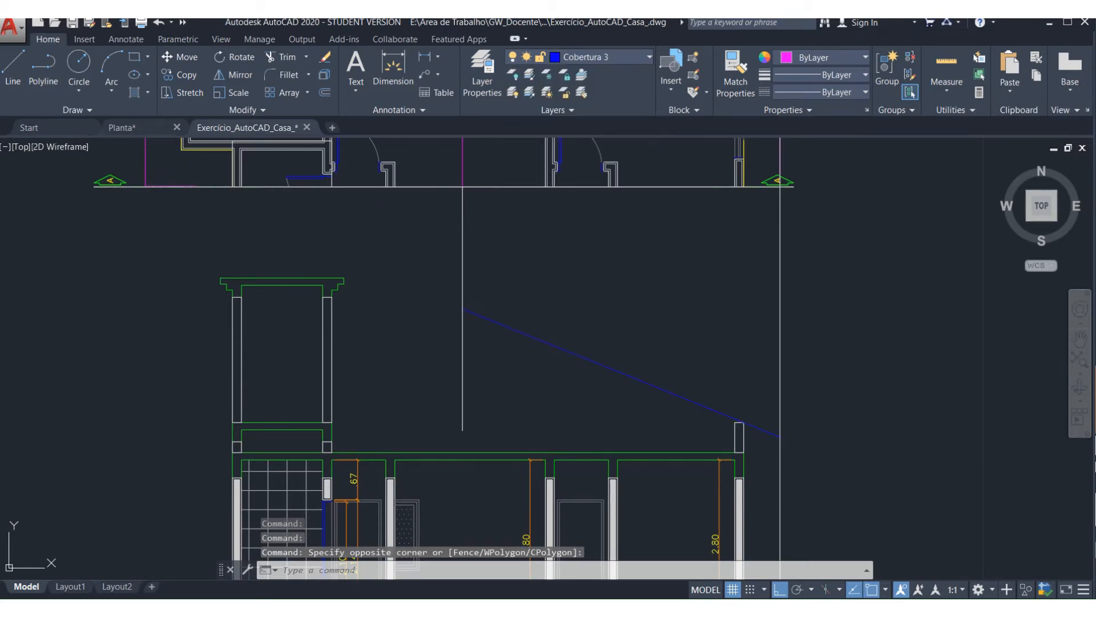
key("Escape")
key("Escape")
key("Escape")
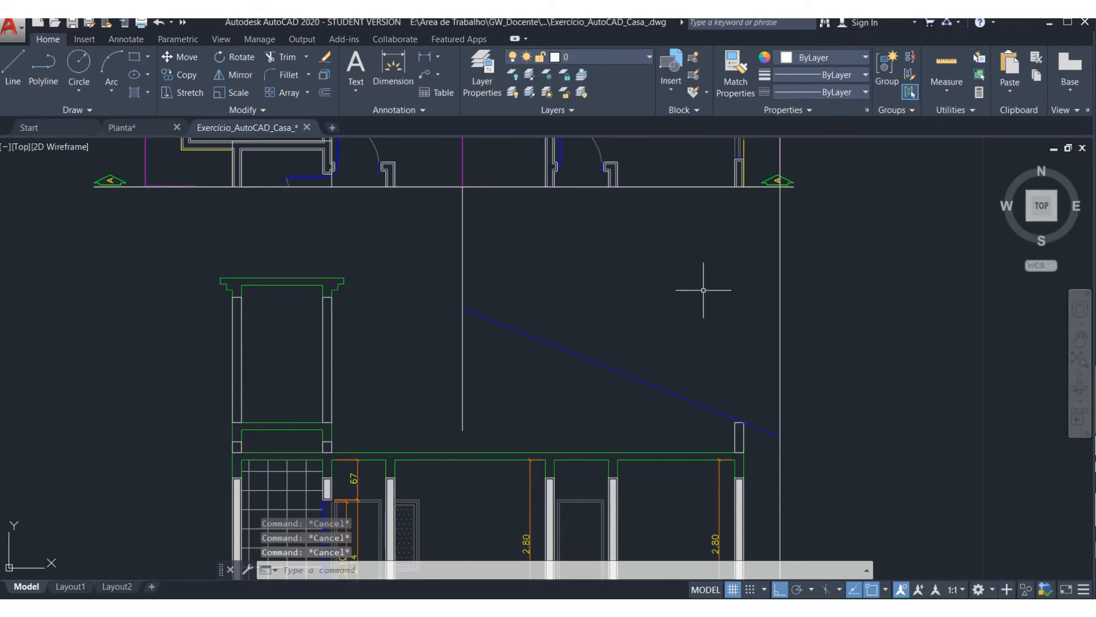
type("re")
key("Return")
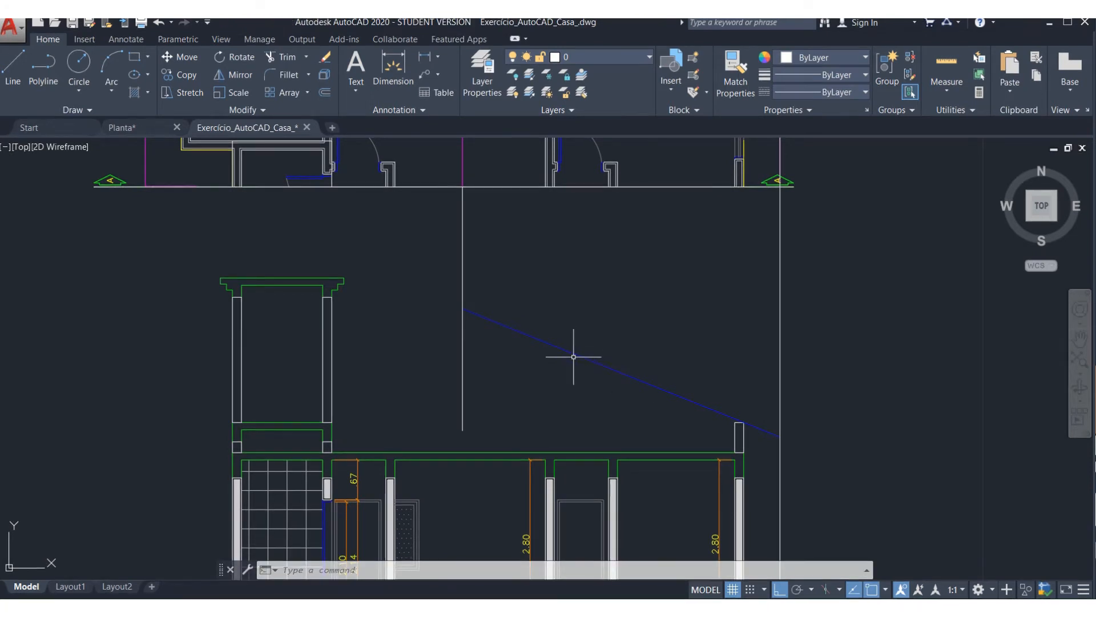
- Offset the sloped roof line upward by 0.14 for the roof thickness
type("o")
key("Return")
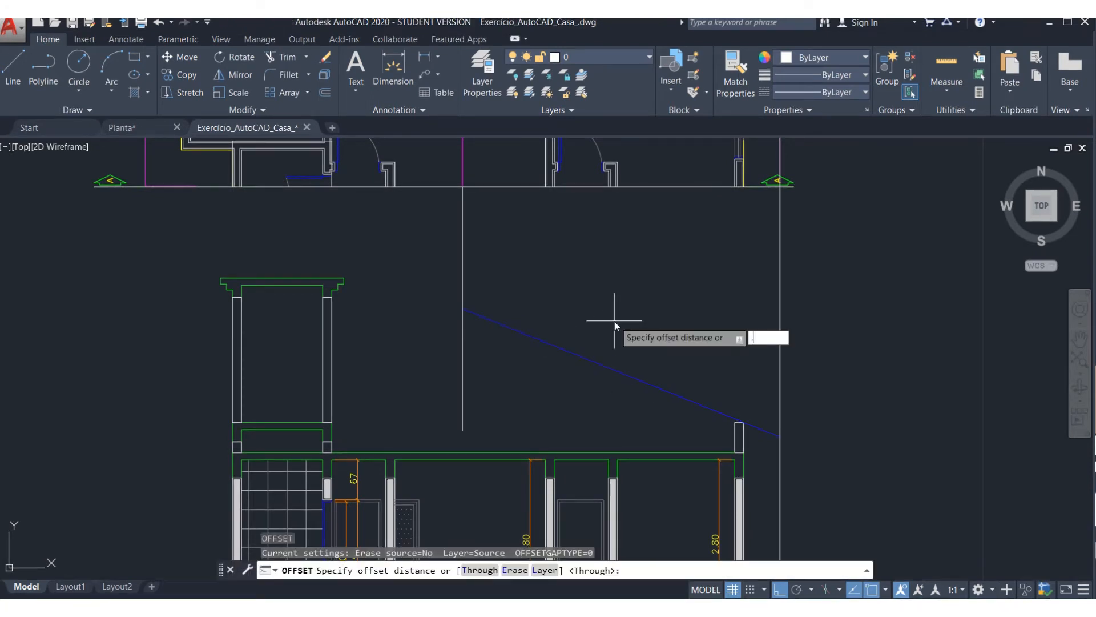
type(".14")
key("Return")
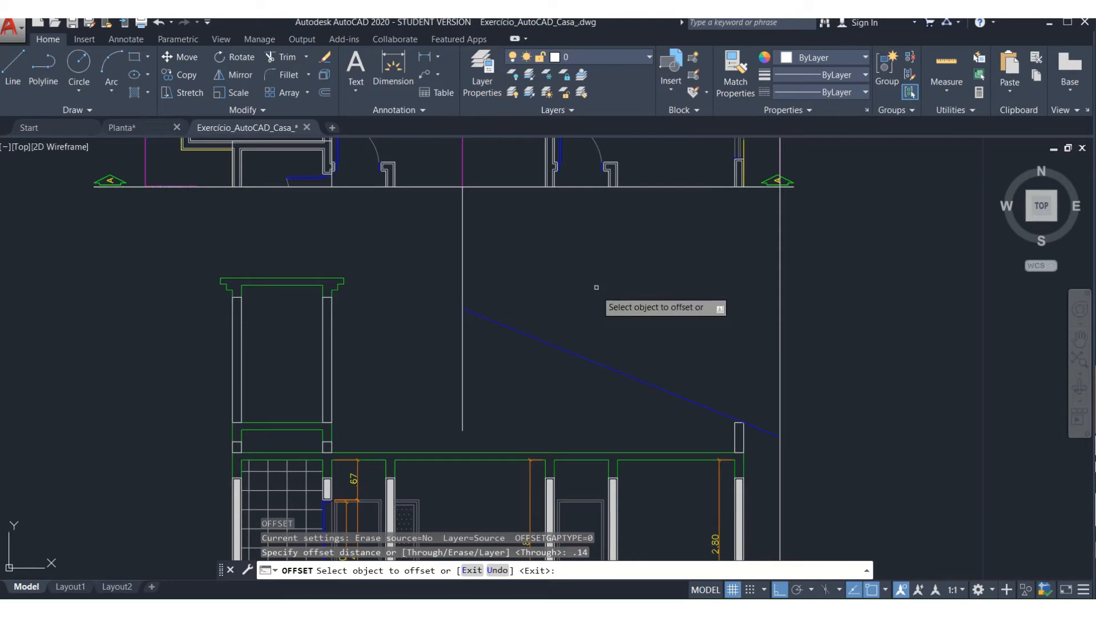
left_click(593, 361)
key("Escape")
key("Escape")
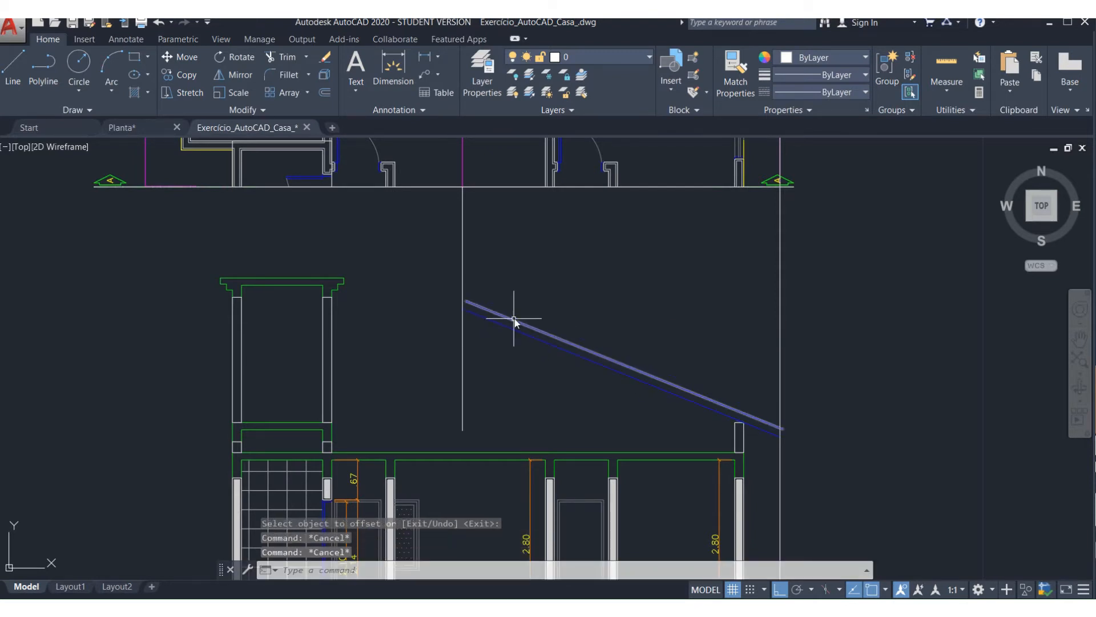
- Extend the upper end of the offset roof line to the ridge helper line
type("ex")
key("Return")
left_click(508, 324)
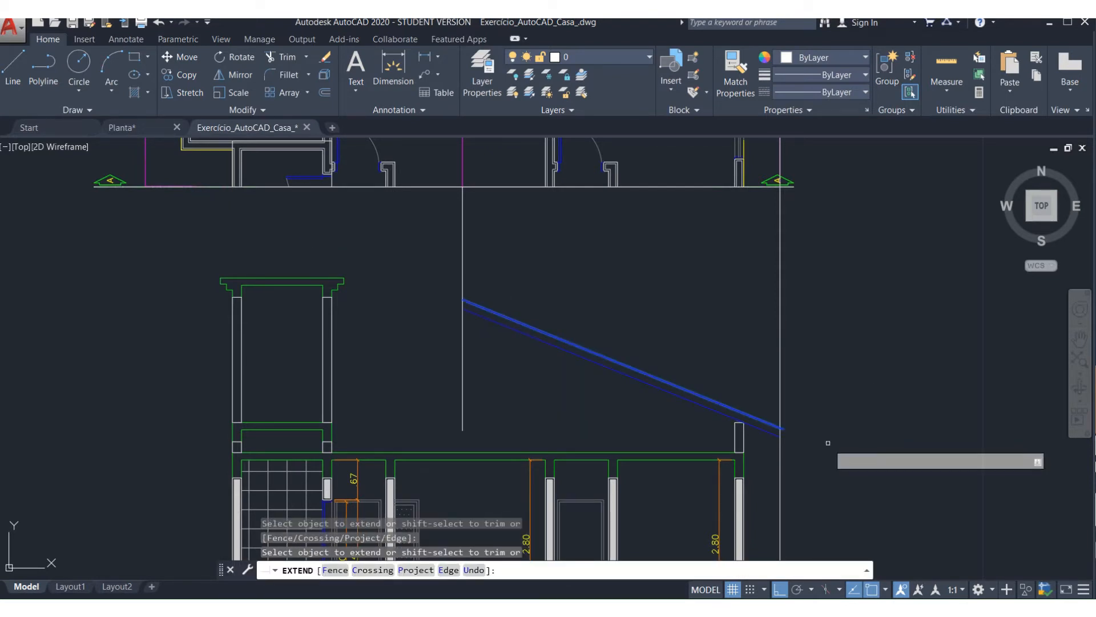
key("Escape")
- Draw a short closing line at the eave from the upper roof line's crossing with the helper, perpendicular to the lower roof line
scroll(791, 450, "up", 6)
type("l")
key("Return")
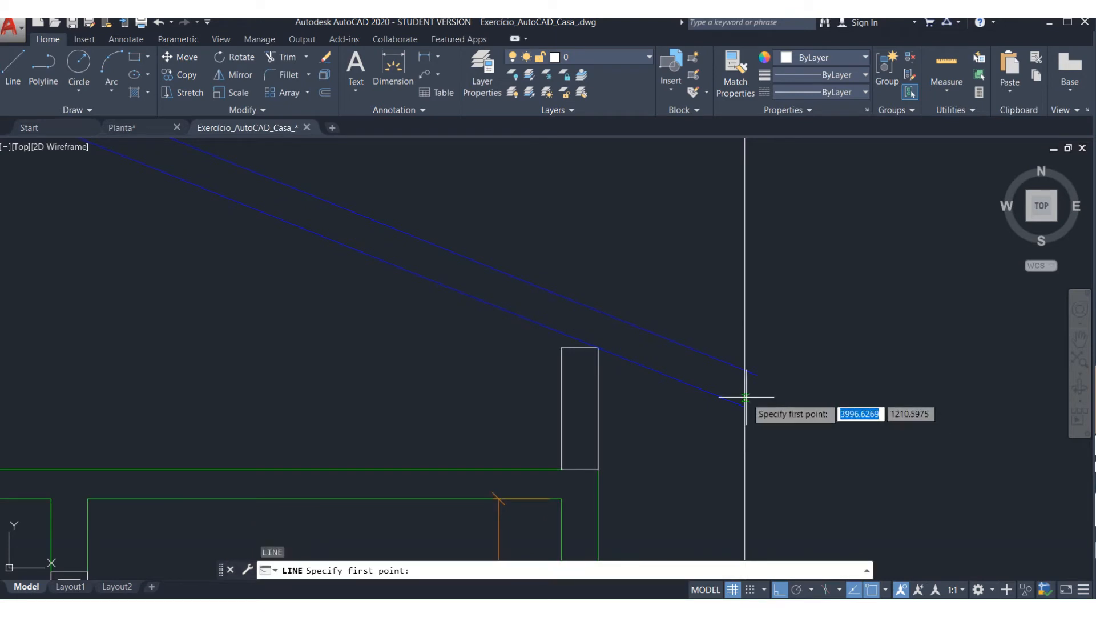
left_click(736, 403)
key("Escape")
key("Escape")
key("Escape")
key("Escape")
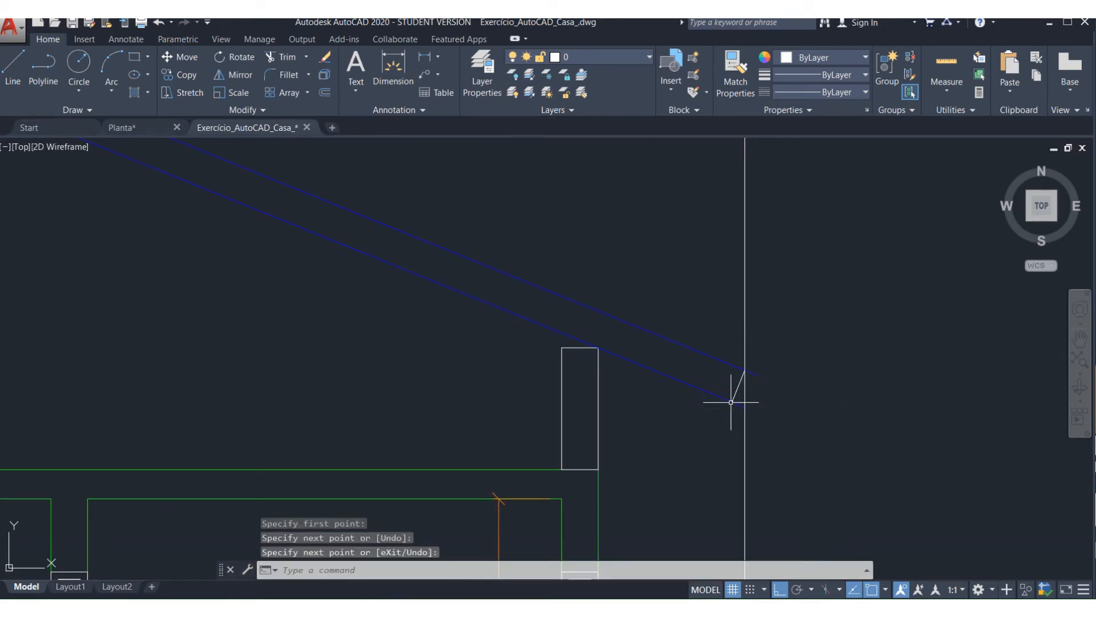
- Match the eave closing line's properties to those of the upper roof line
scroll(754, 385, "up", 2)
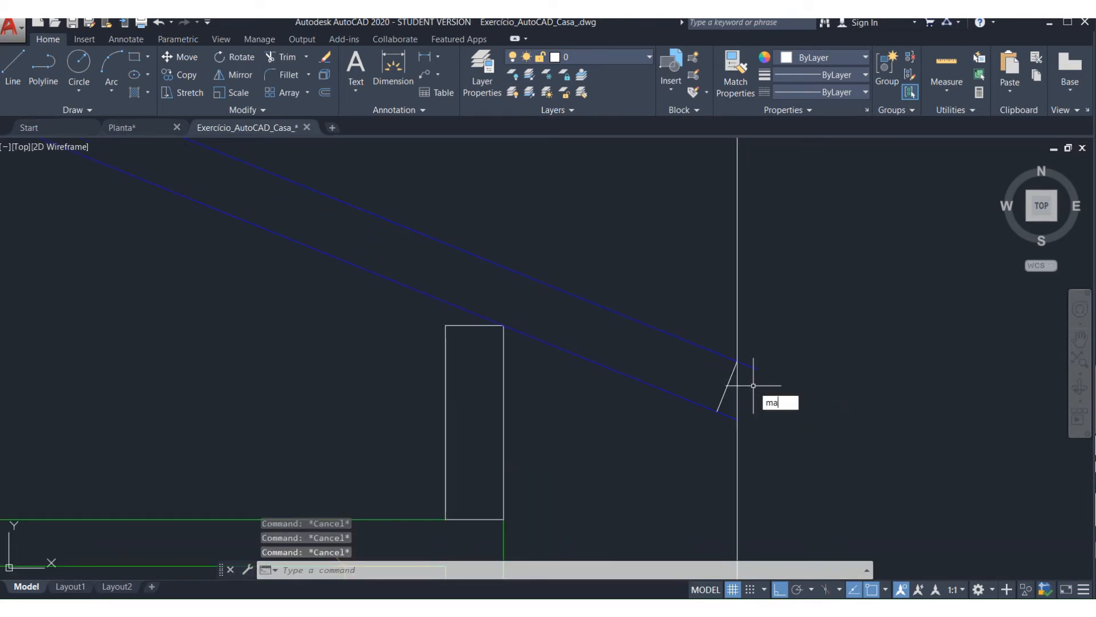
type("ma")
key("Return")
left_click(708, 350)
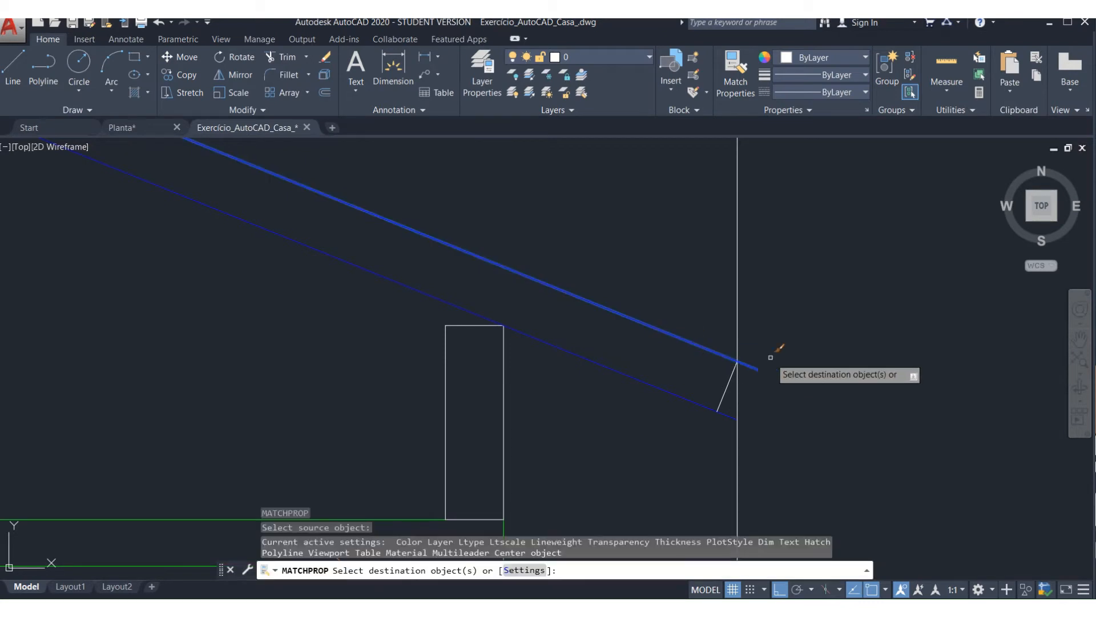
left_click(731, 377)
key("Escape")
key("Escape")
key("Escape")
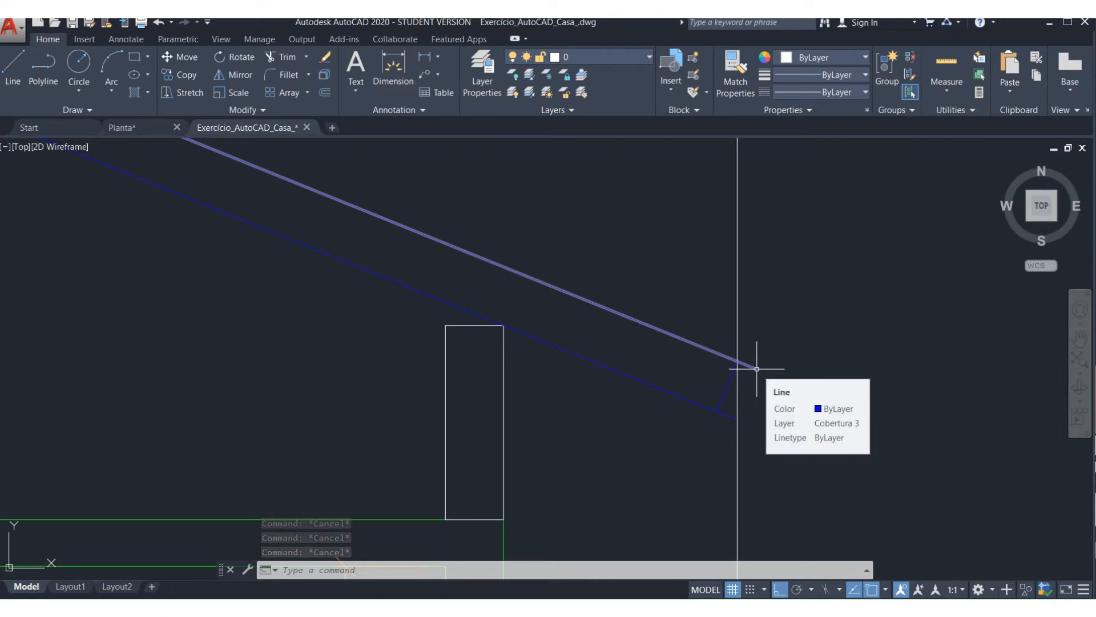
- Trim the upper and lower roof line ends that extend past the eave closing line
type("tr")
key("Return")
key("Return")
left_click(756, 369)
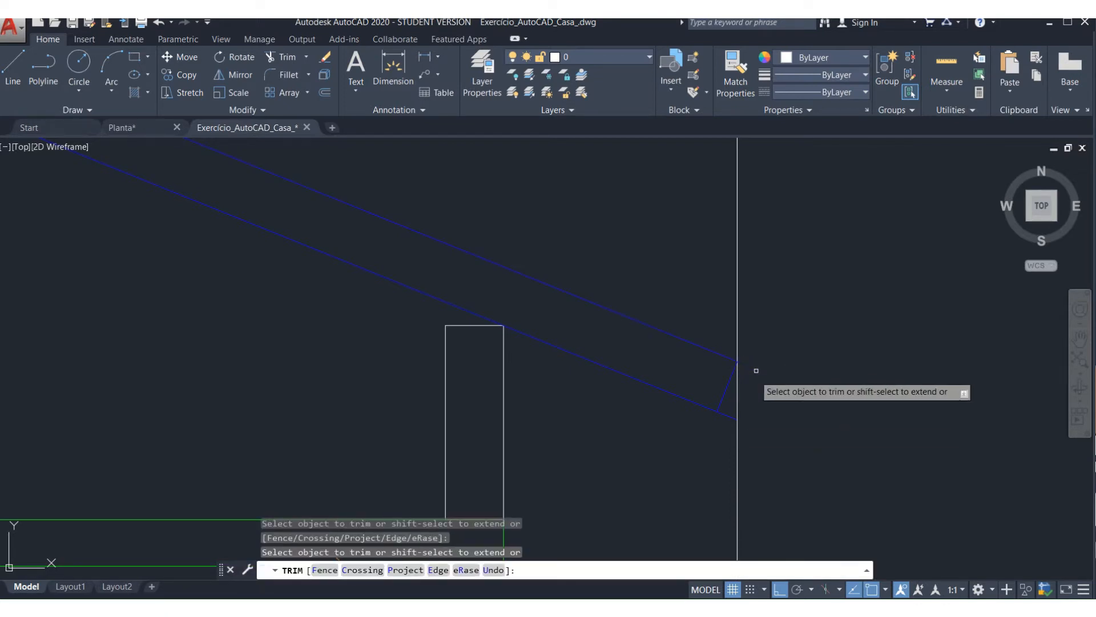
left_click(723, 419)
key("Return")
scroll(842, 375, "down", 3)
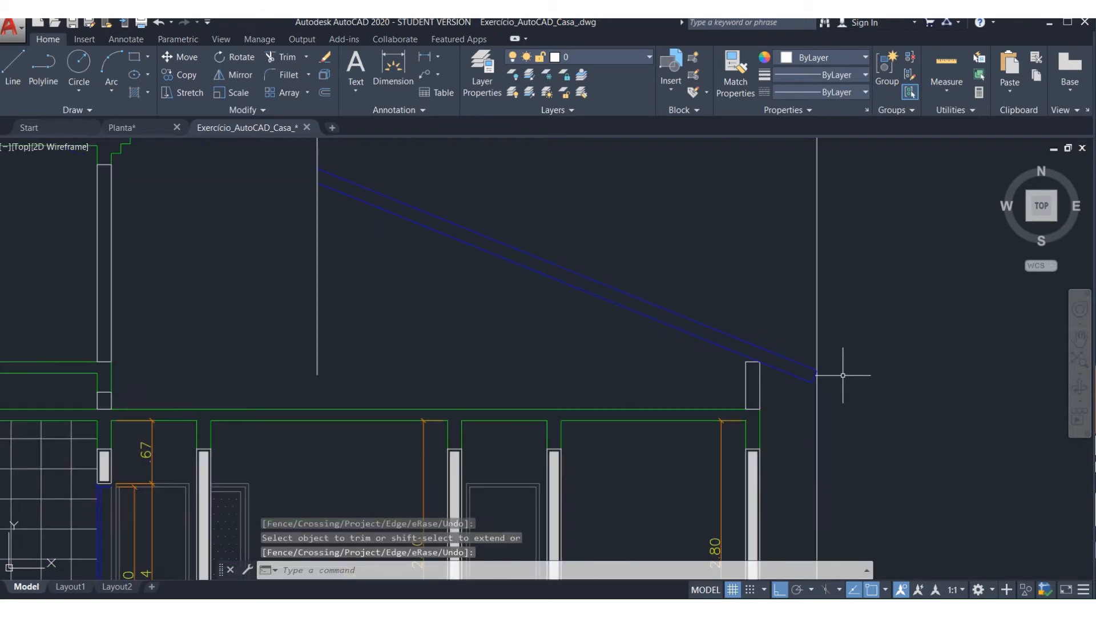
- Draw a closed polyline rectangle 0.06 wide and 0.12 high, rising from the parapet wall's upper-left corner
scroll(665, 308, "up", 2)
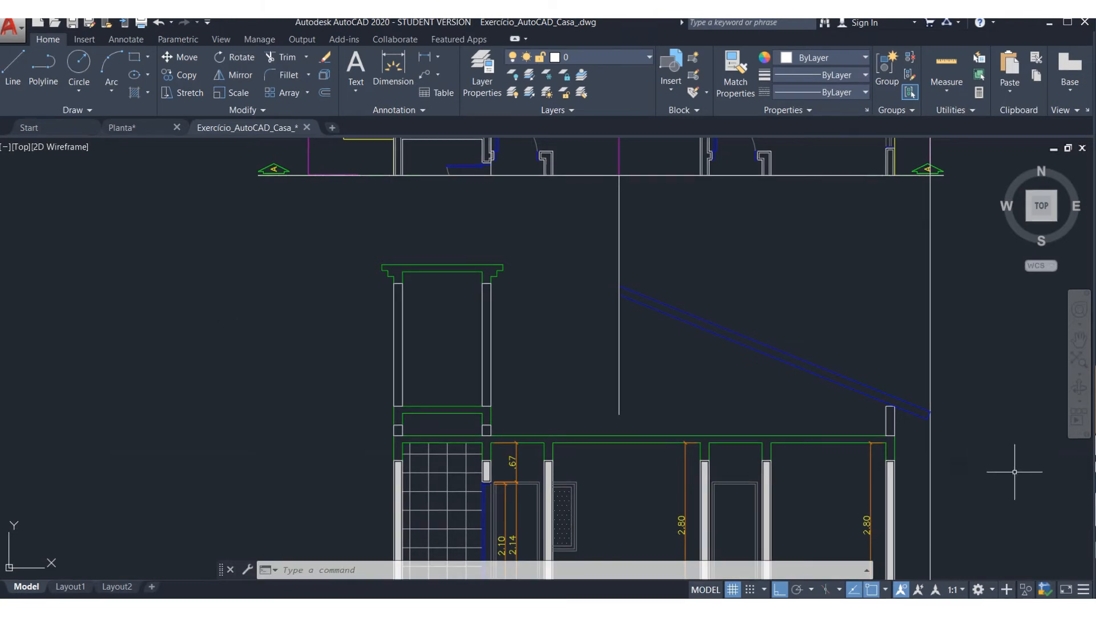
scroll(893, 408, "up", 6)
scroll(878, 381, "up", 4)
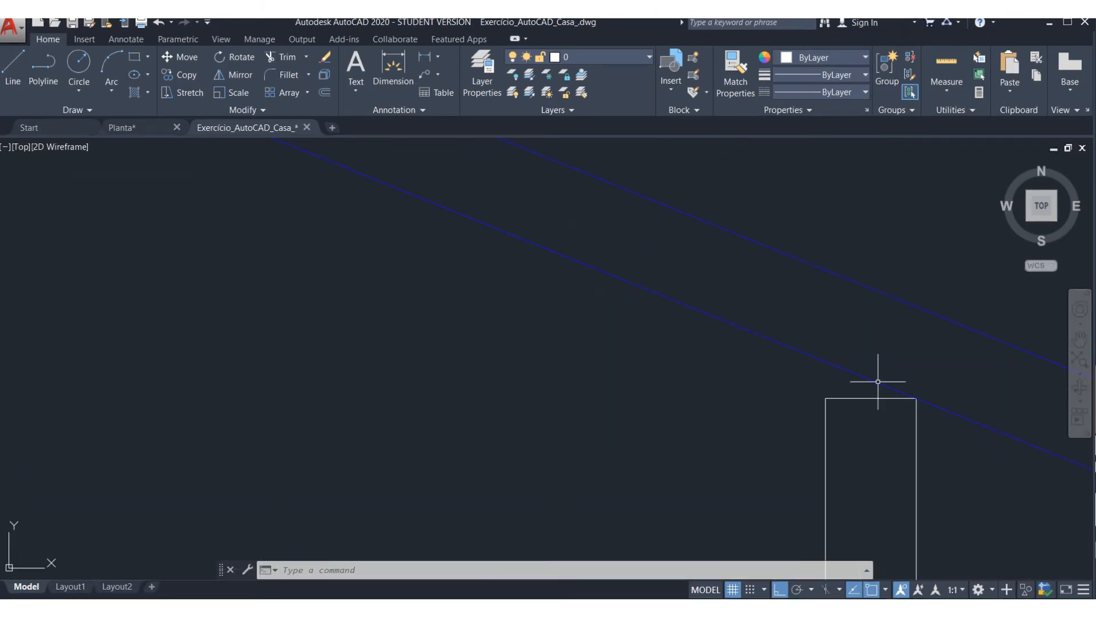
type("l")
key("Escape")
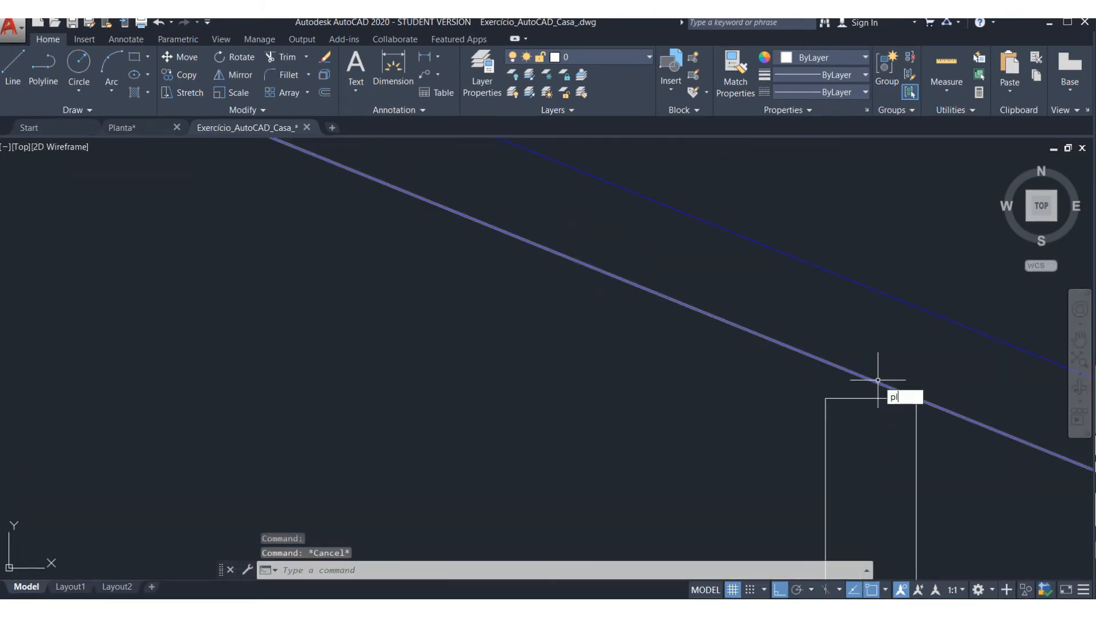
key("Return")
left_click(825, 398)
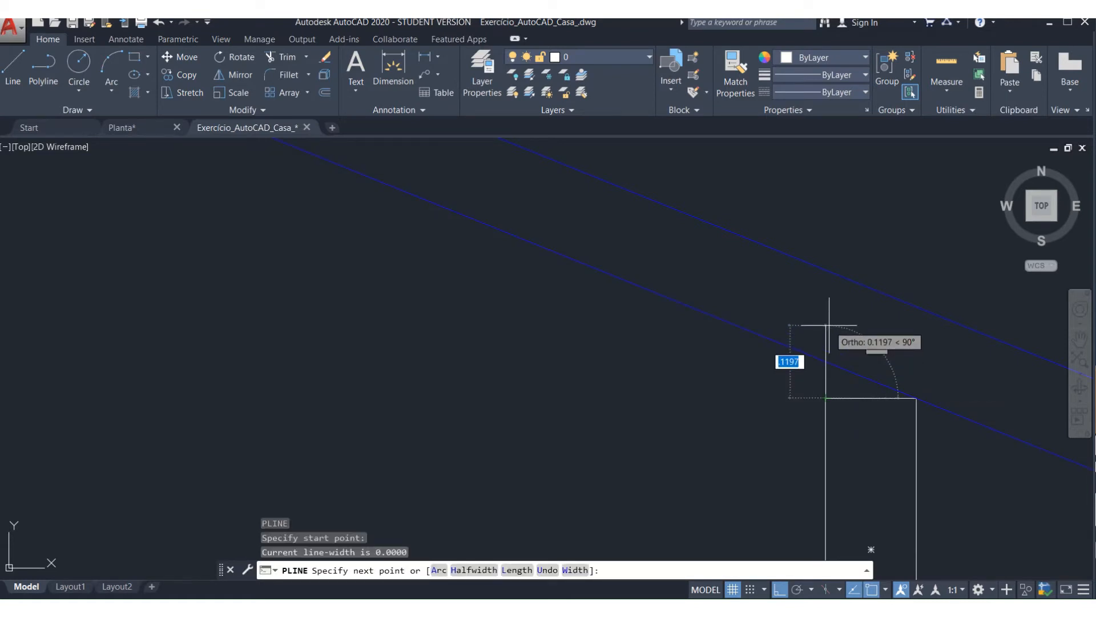
key("BackSpace")
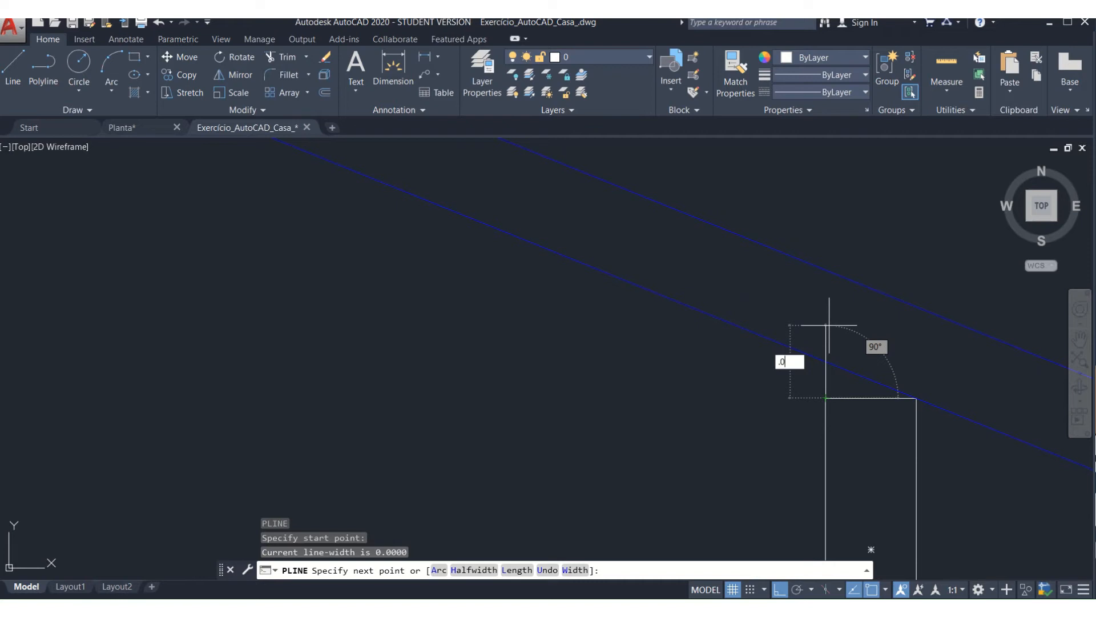
type(".12")
key("Return")
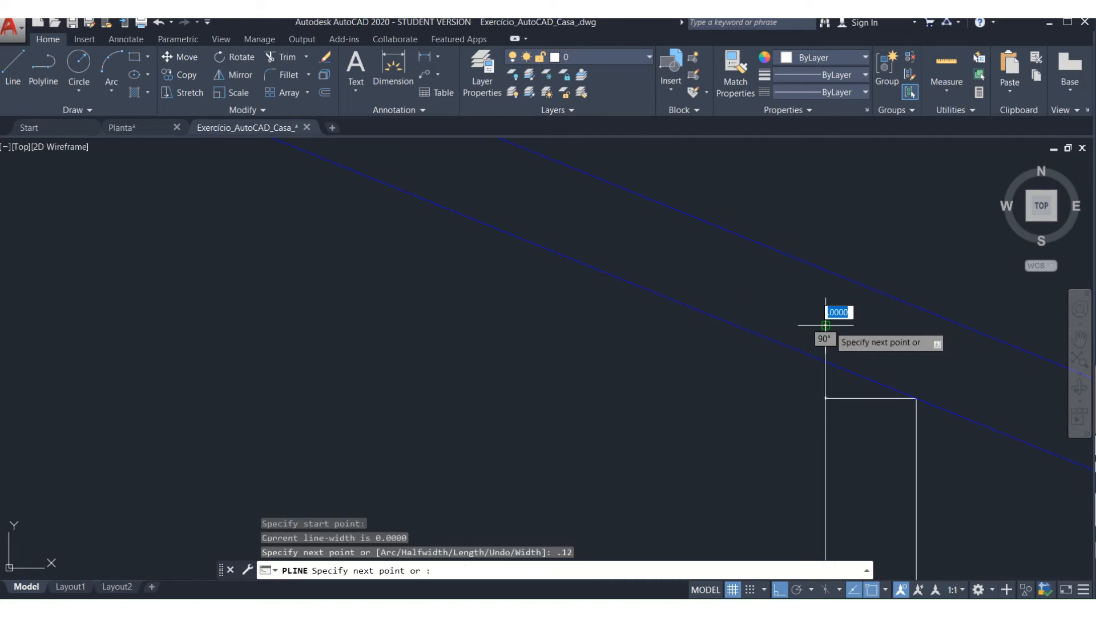
type(".0")
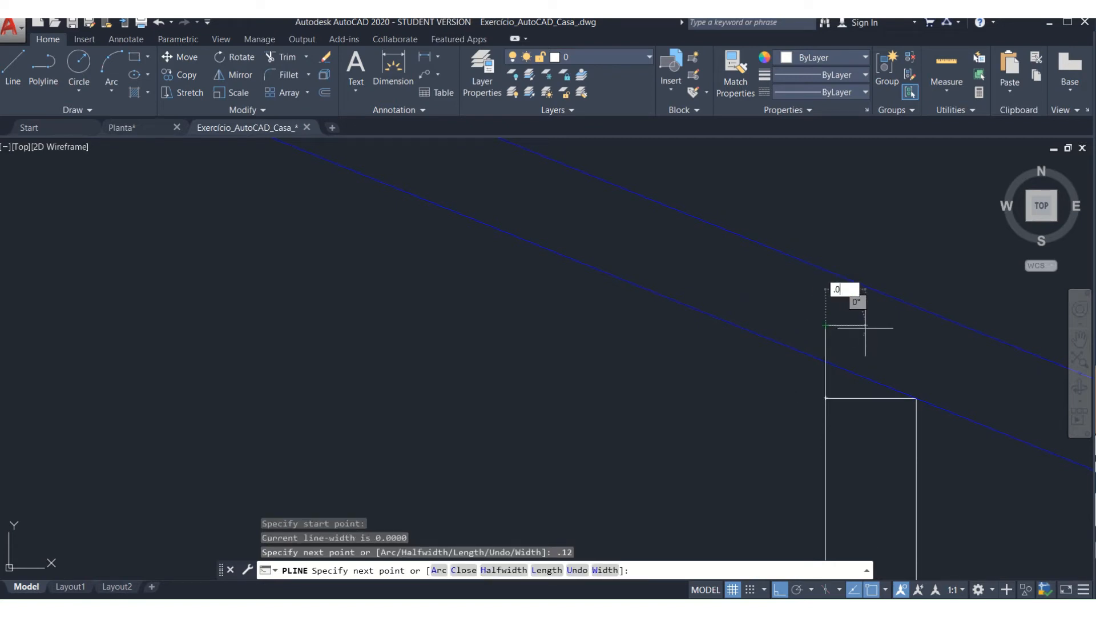
type("6")
key("Return")
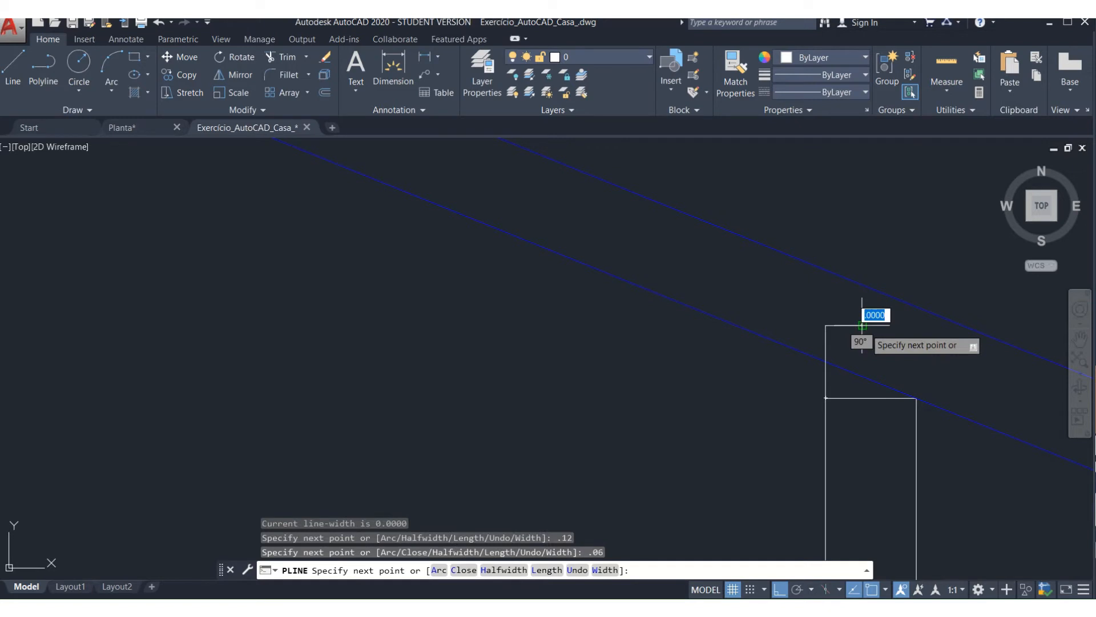
left_click(862, 398)
key("Escape")
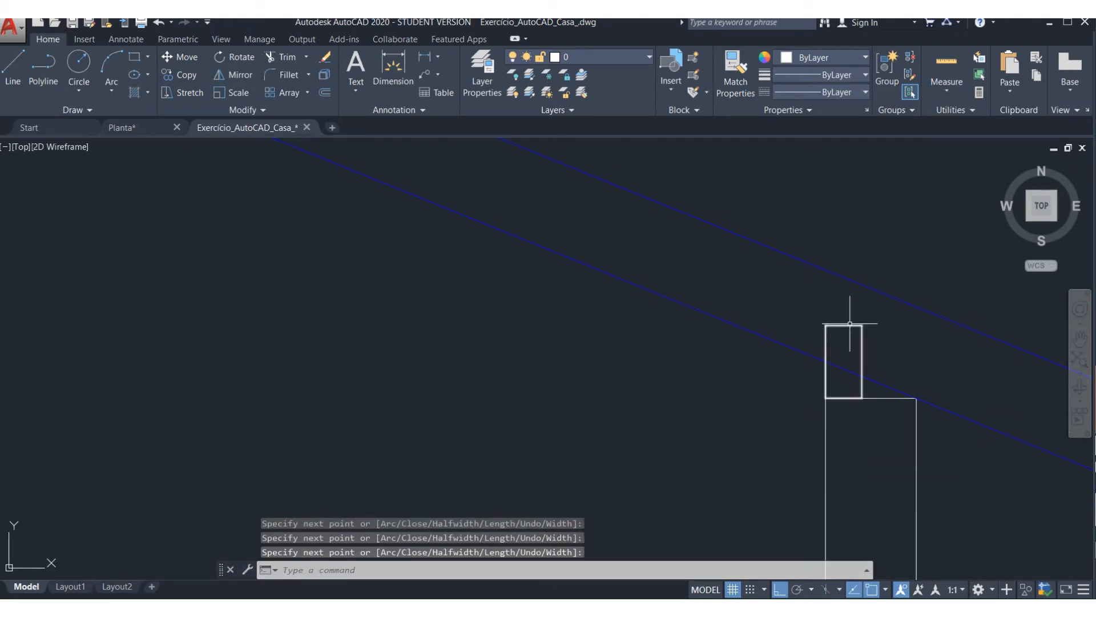
- Move the small rectangle straight down until its upper-left corner meets the lower roof line
key("Return")
left_click(826, 342)
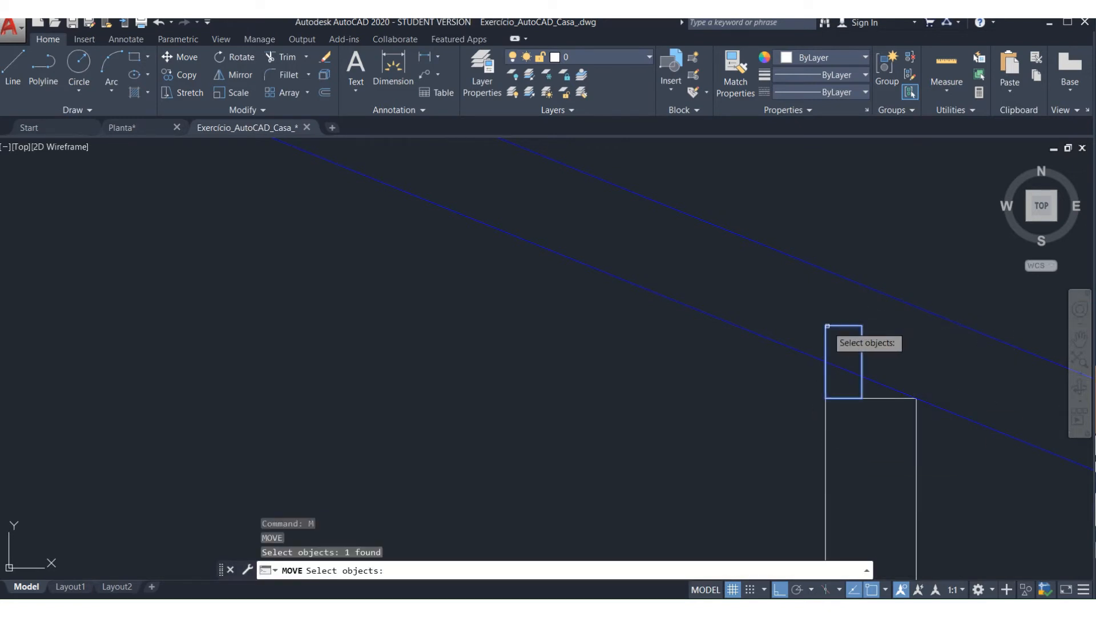
key("Return")
left_click(844, 362)
left_click(833, 380)
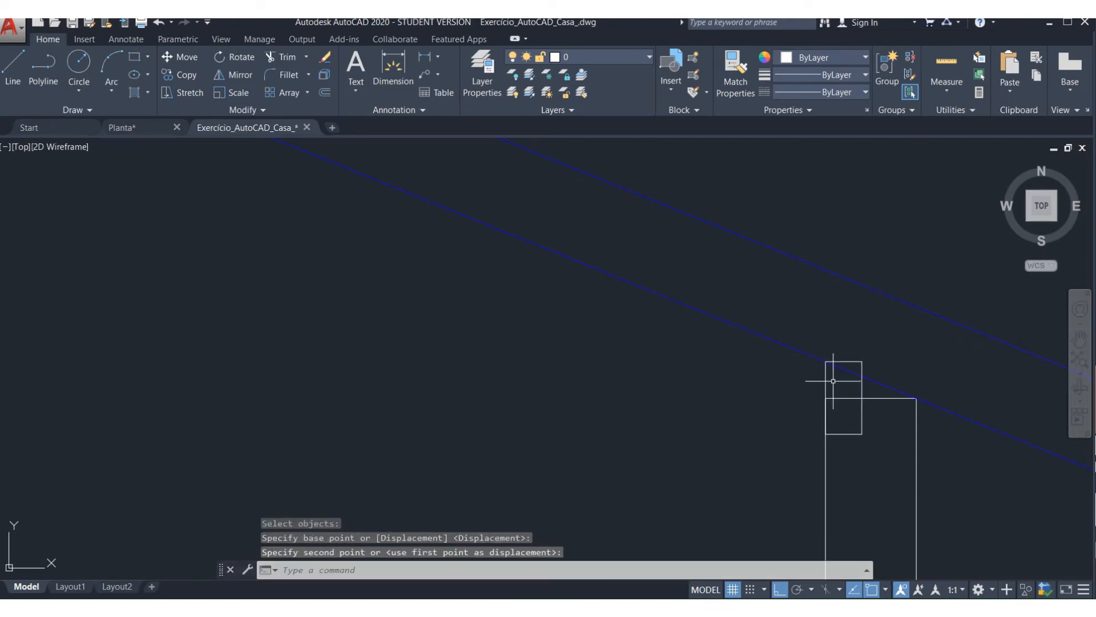
- Trim the part of the parapet wall's top edge that lies inside the small rectangle
left_click(845, 397)
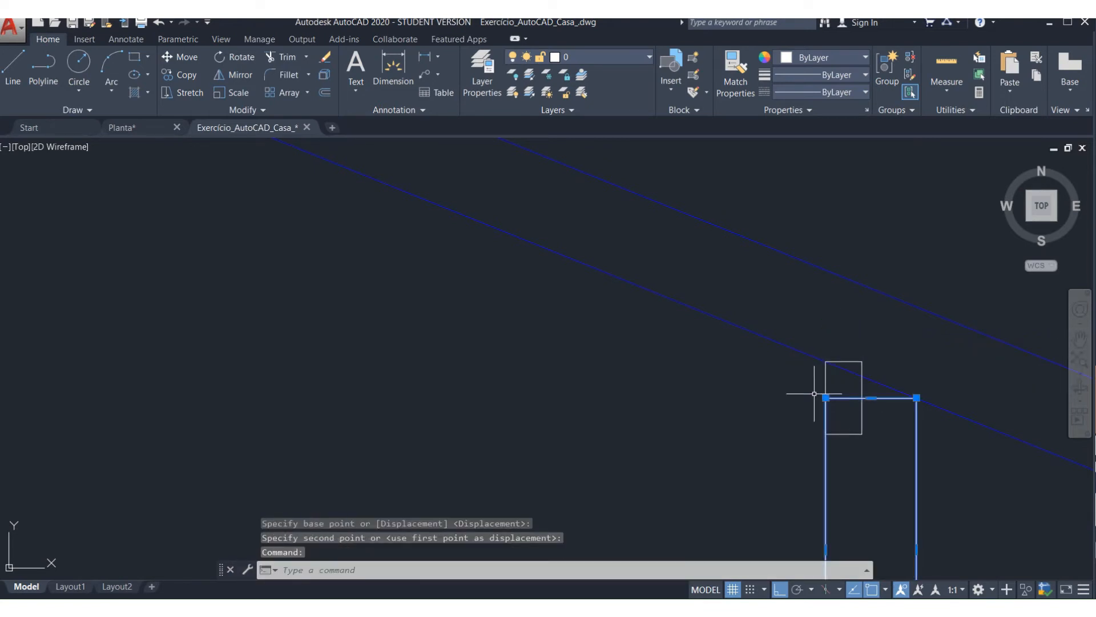
key("Escape")
key("Escape")
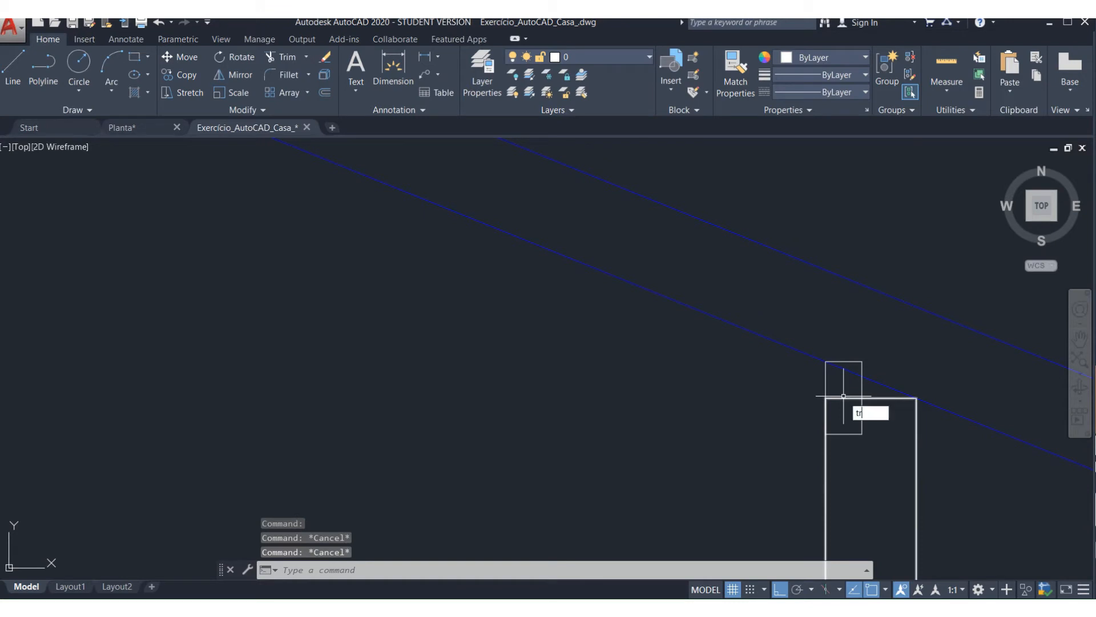
type("tr")
key("Return")
key("Return")
key("Escape")
- Stretch the upper end of the parapet's left edge down to the small rectangle's lower-left corner
left_click(827, 424)
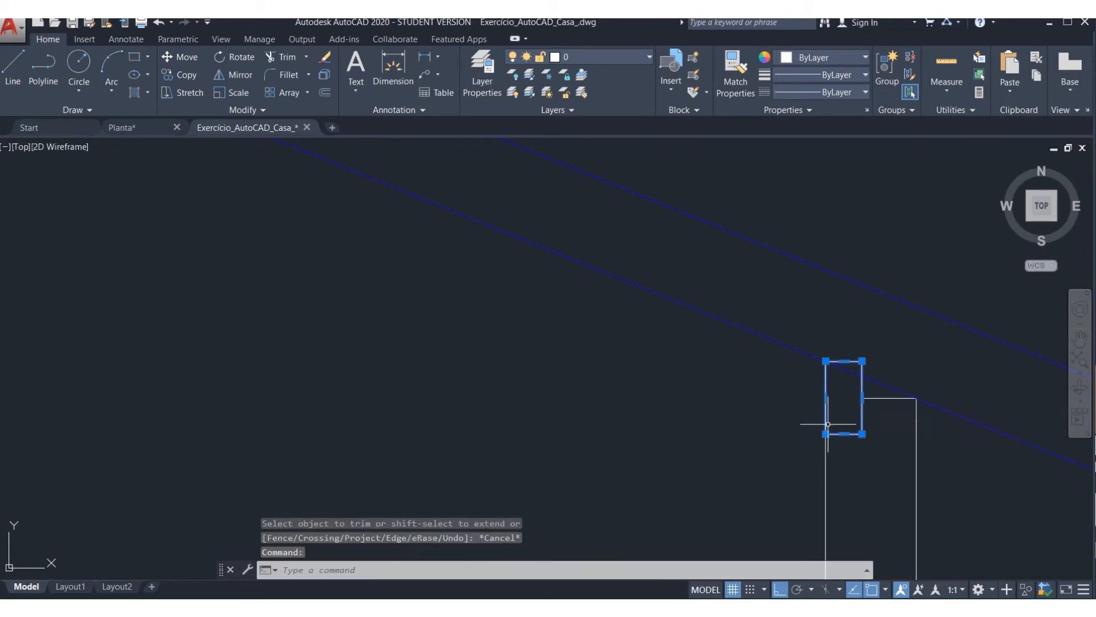
key("Escape")
left_click(832, 409)
left_click(826, 397)
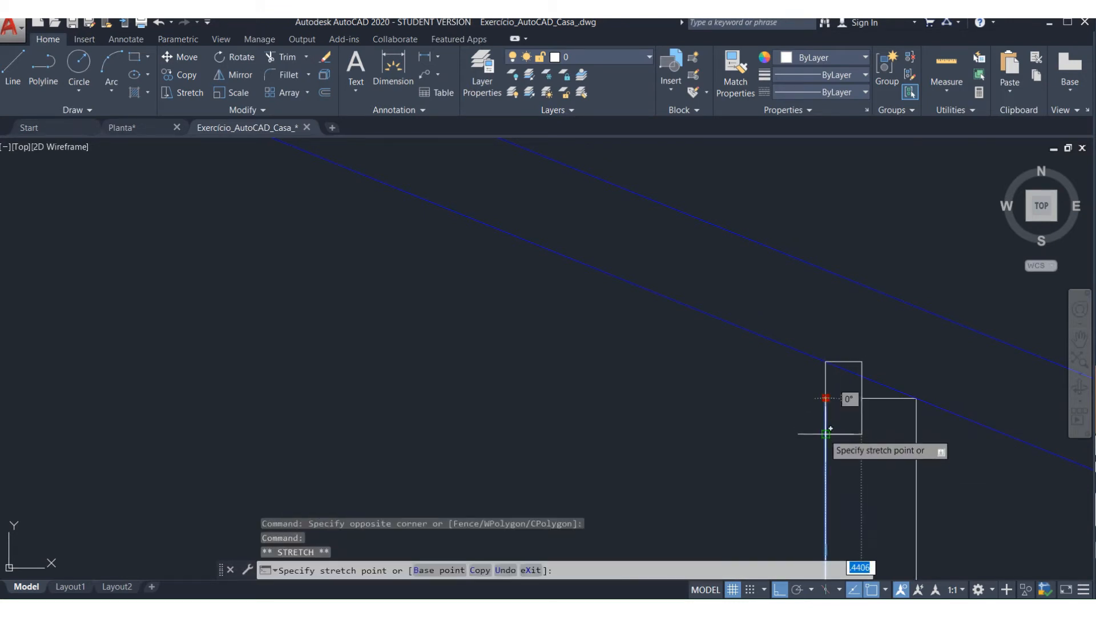
key("Escape")
key("Escape")
- Draw a polyline along the small rectangle's bottom edge and up its right side to the parapet's top edge
type("pl")
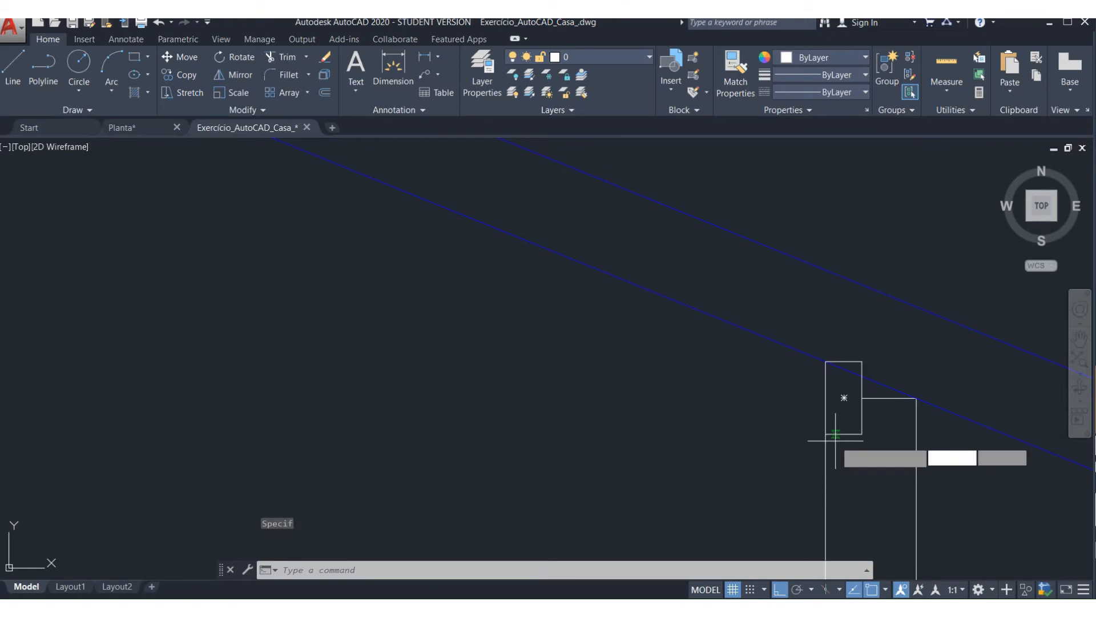
key("Return")
left_click(844, 398)
left_click(863, 435)
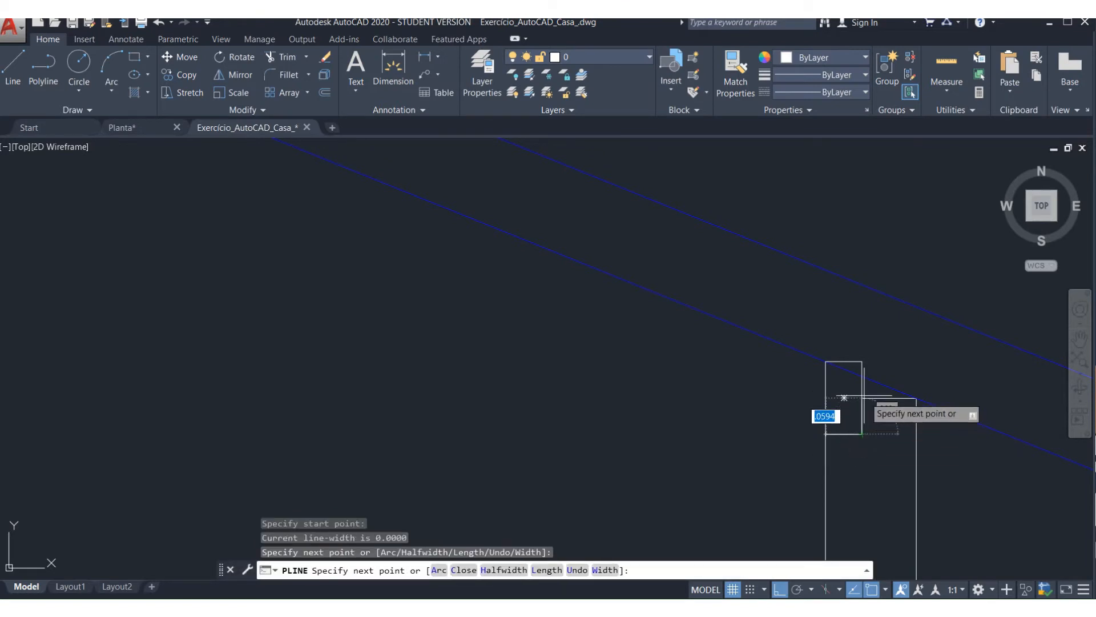
left_click(862, 398)
key("Return")
key("Escape")
key("Escape")
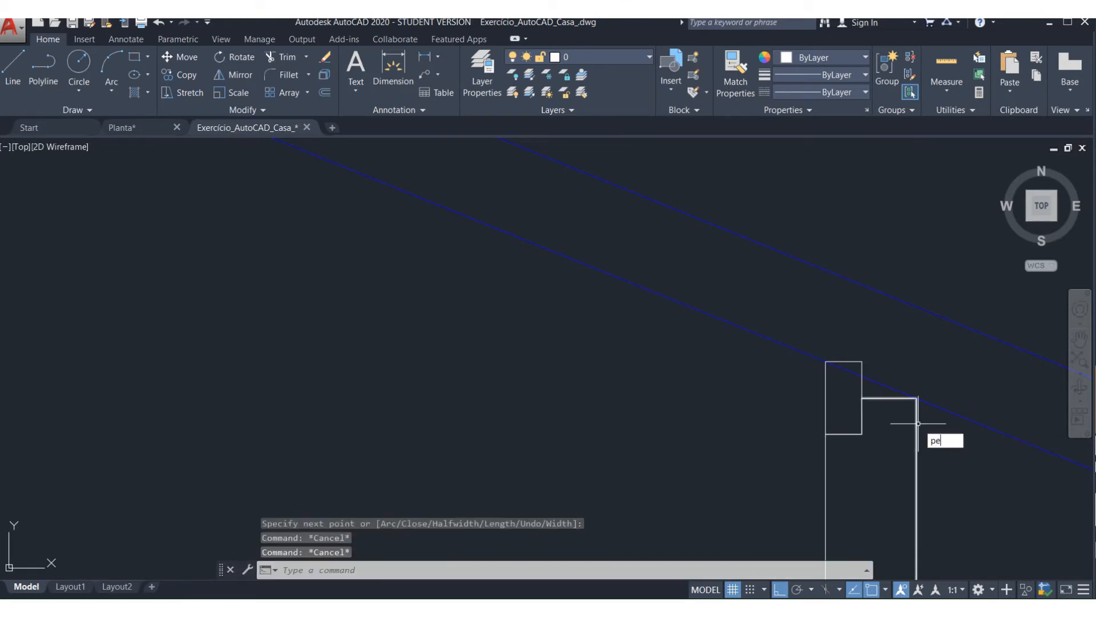
- Join the parapet wall's edges and the new notch polyline into one closed polyline
type("pe")
key("Return")
left_click(917, 423)
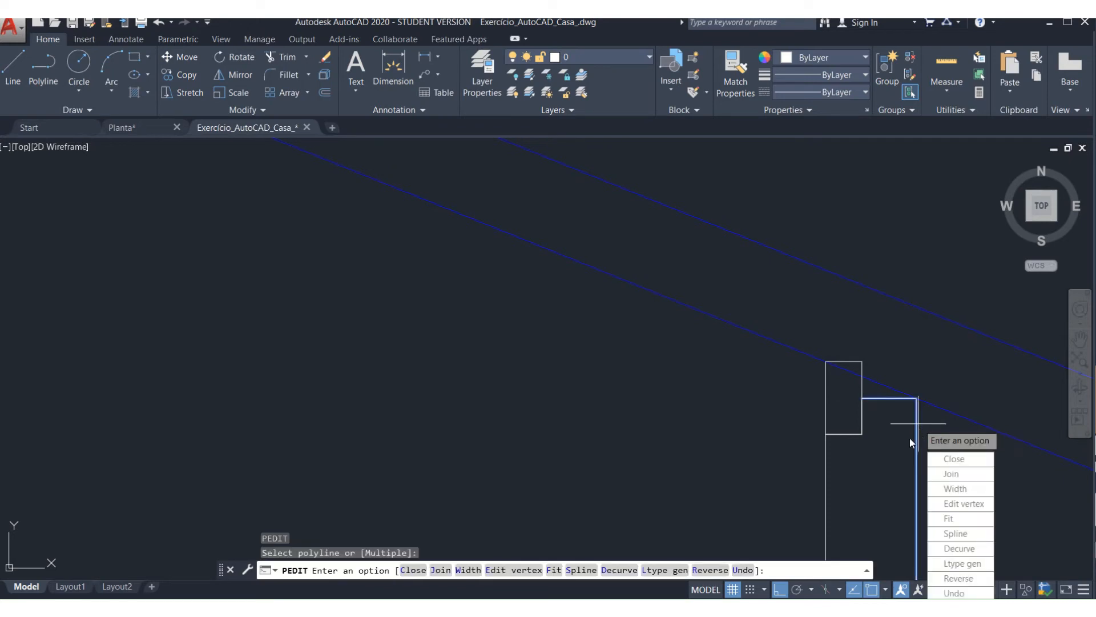
left_click(943, 474)
left_click(779, 385)
left_click(868, 454)
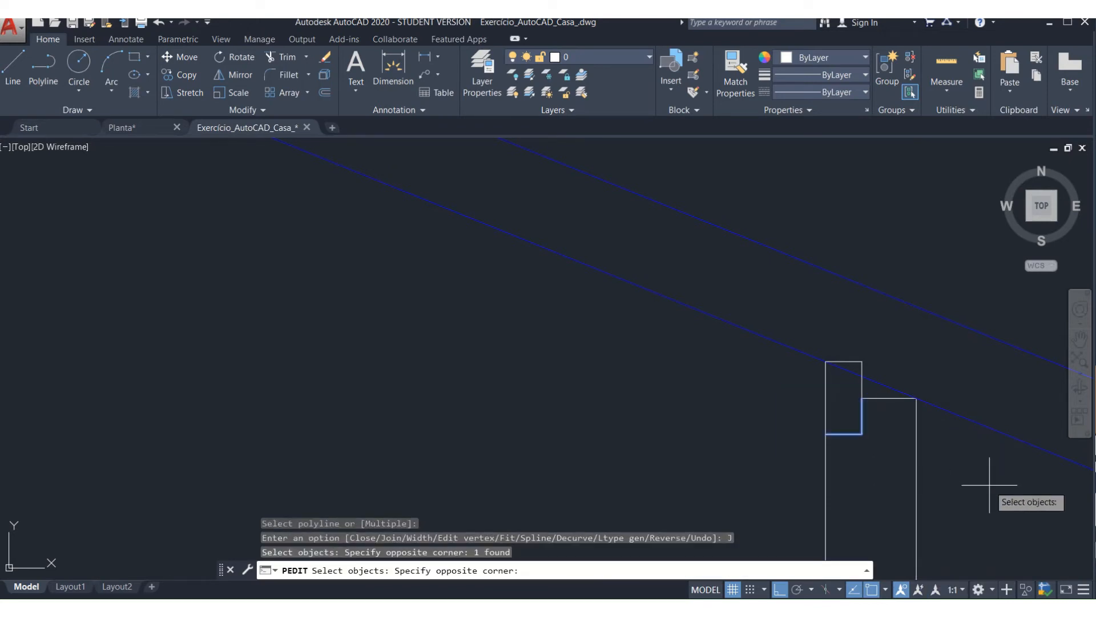
left_click(986, 497)
left_click(783, 502)
key("Return")
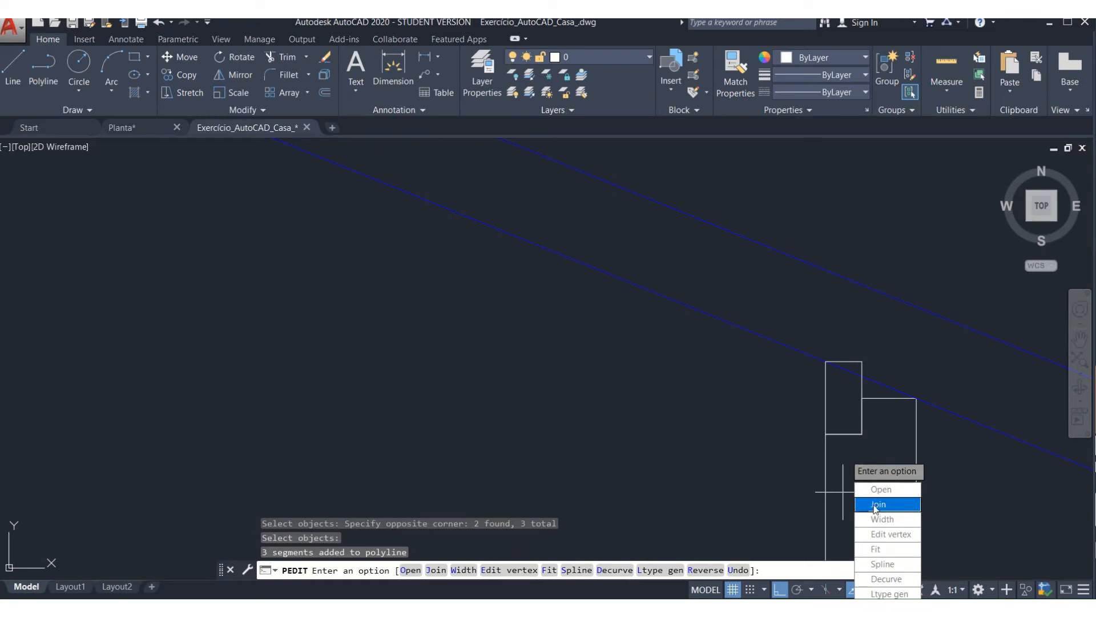
key("Escape")
key("Escape")
key("Escape")
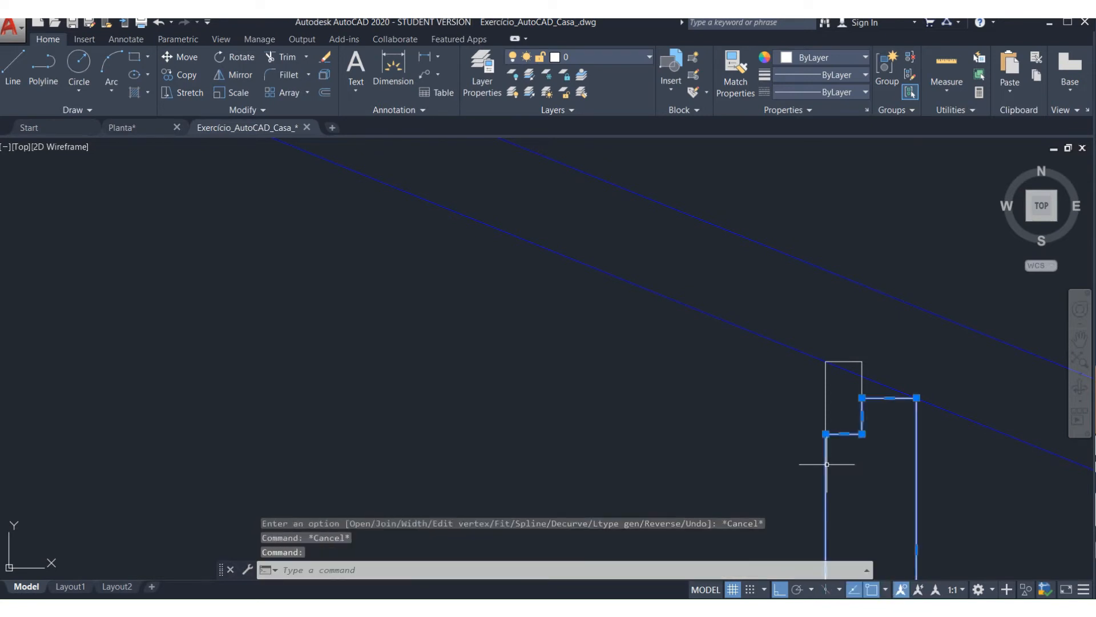
key("Escape")
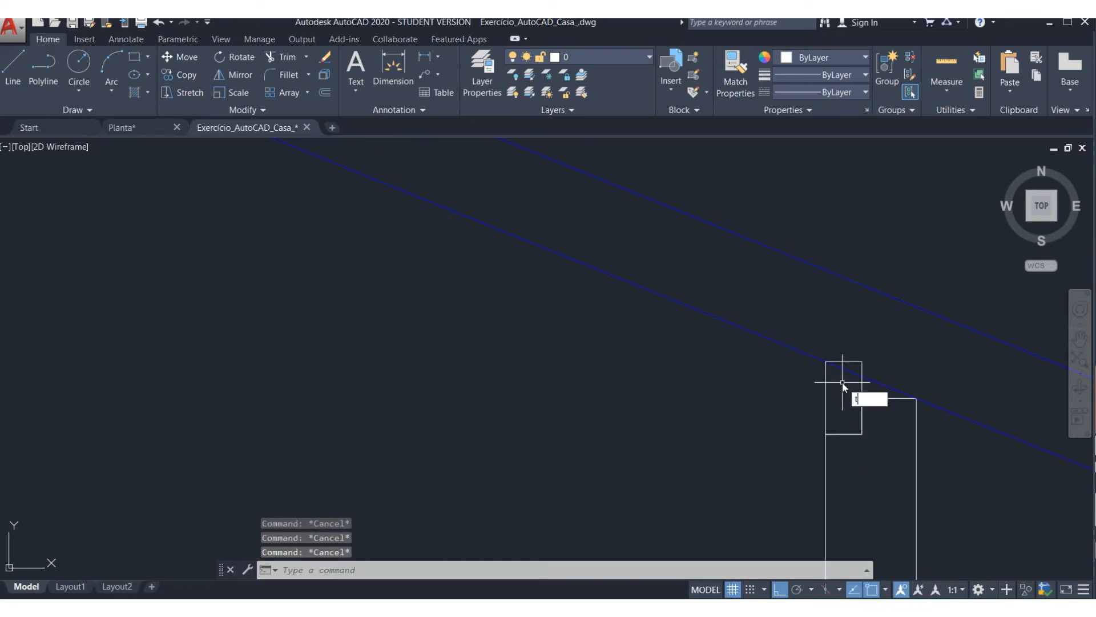
- Trim the segment of the lower roof line inside the small rectangle
key("Return")
key("Return")
left_click(849, 370)
key("Escape")
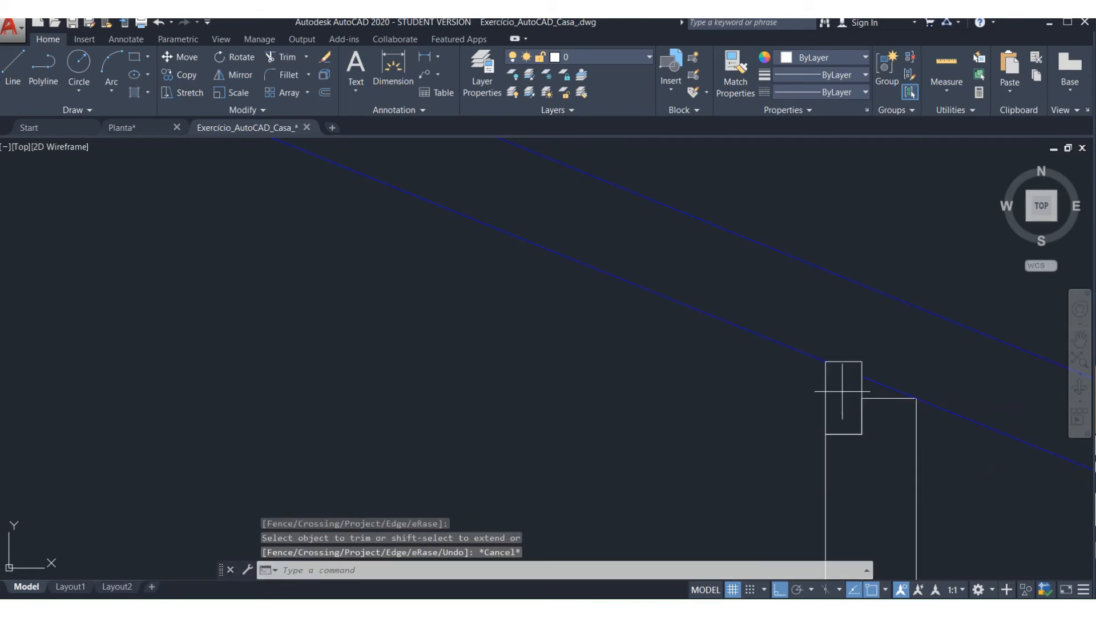
- Assign the small rectangle on the parapet to the Cobertura layer
left_click(842, 391)
left_click(816, 406)
left_click(577, 56)
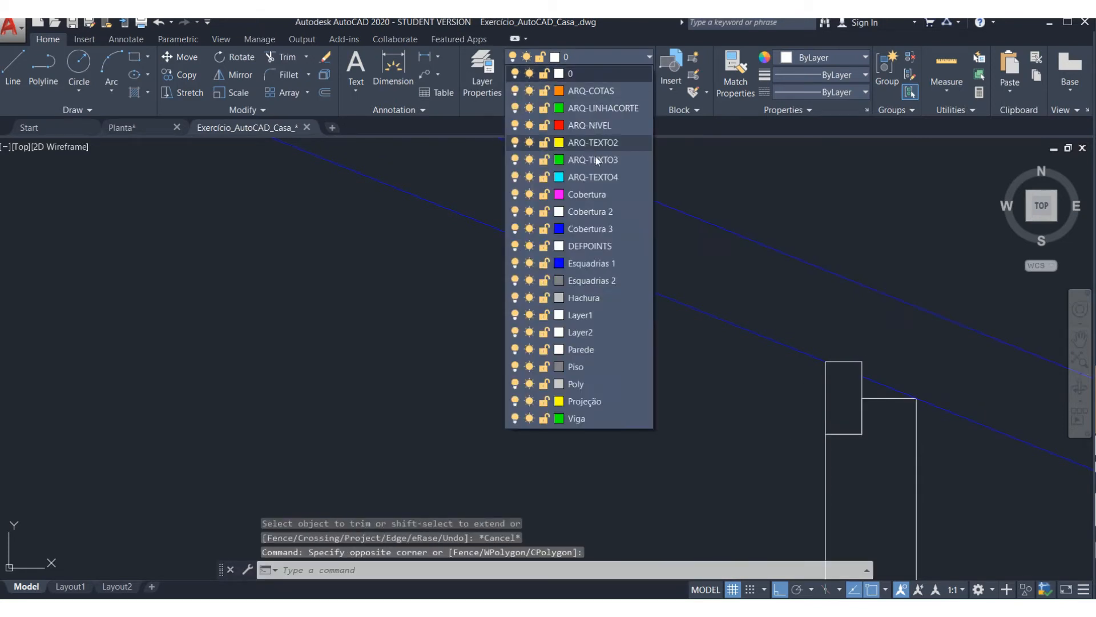
left_click(588, 194)
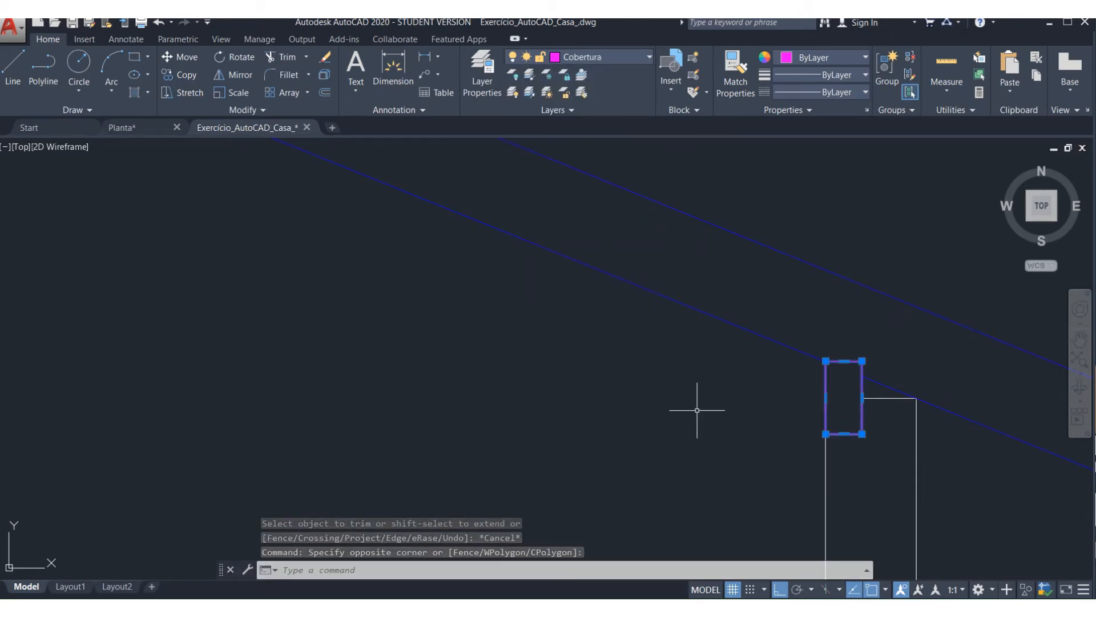
key("Escape")
key("Escape")
key("Escape")
scroll(707, 405, "down", 5)
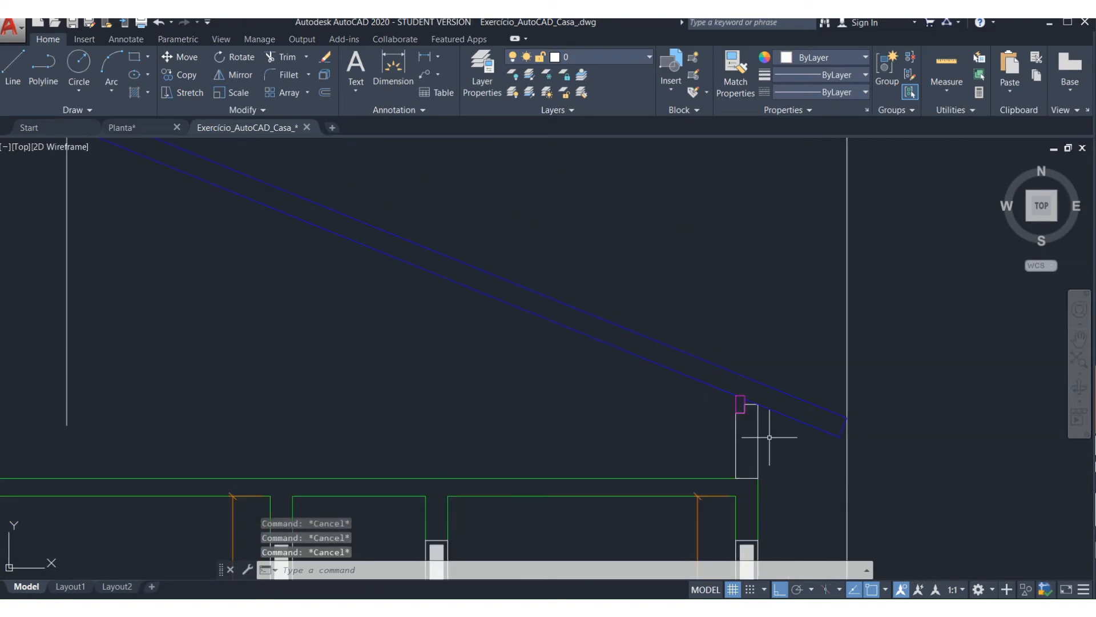
left_click(756, 435)
key("Escape")
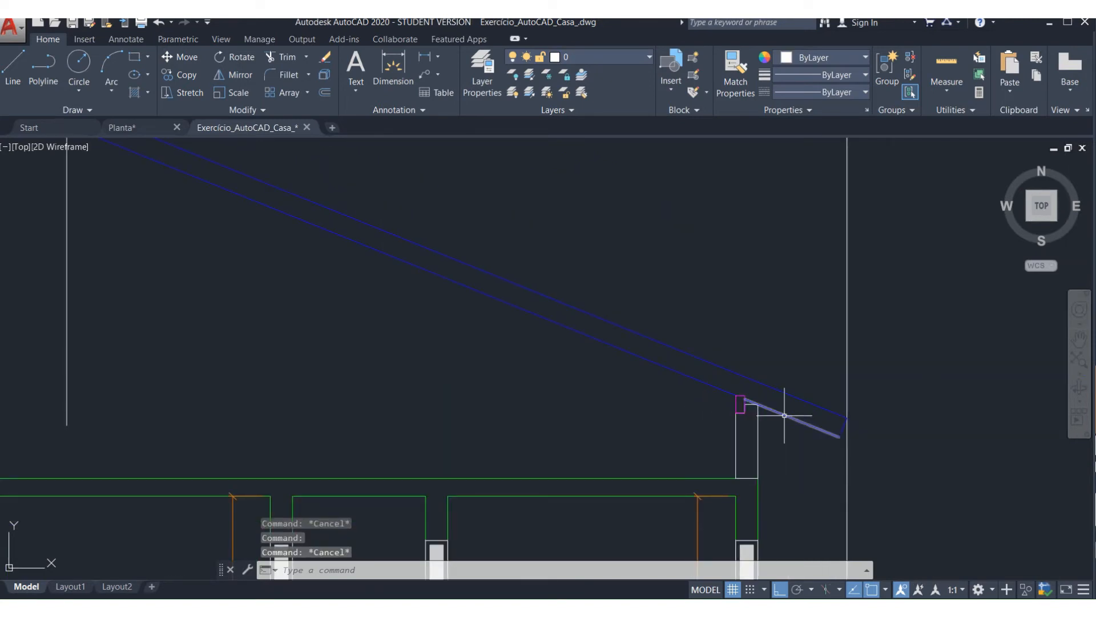
left_click(785, 415)
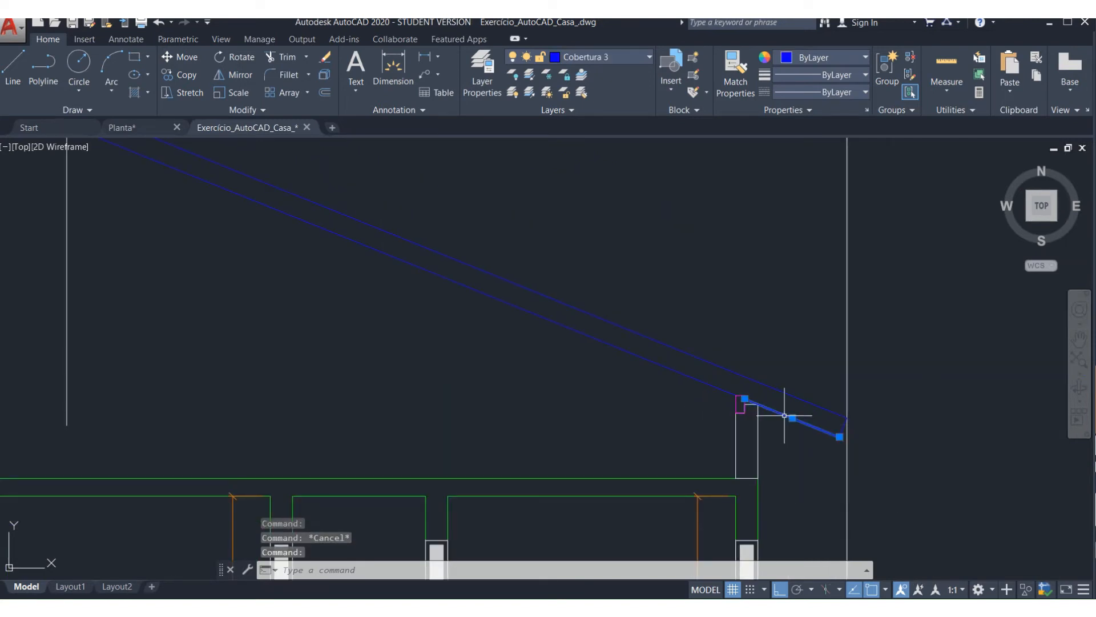
left_click(739, 405)
key("Escape")
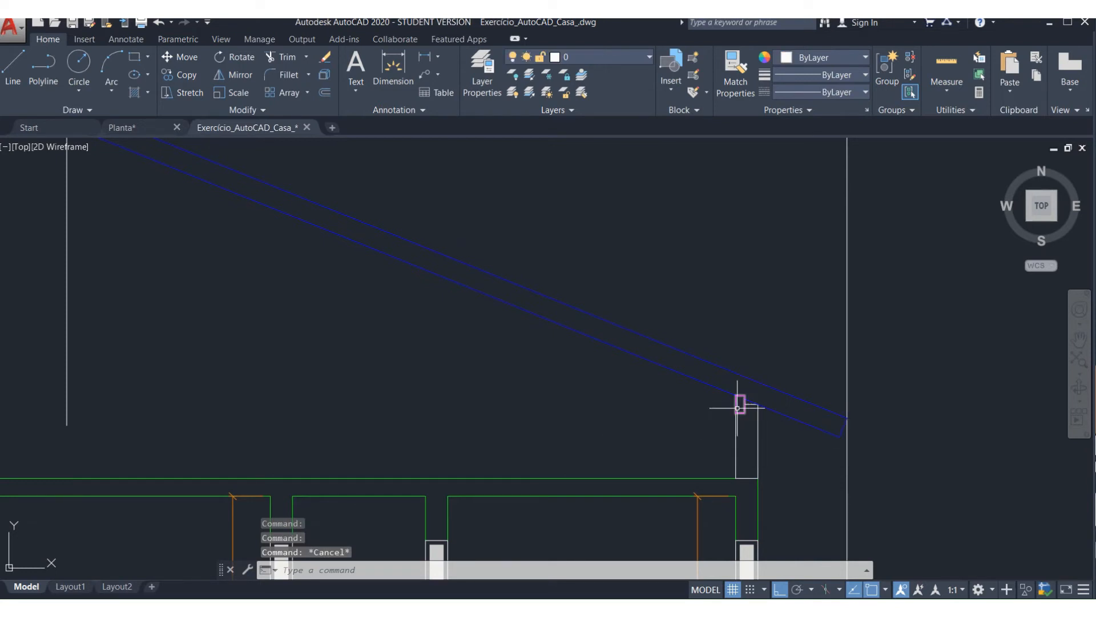
- Draw a polyline from the parapet's lower-left corner, 0.05 up, 0.25 left and back down to the slab line, as a support base
left_click(736, 407)
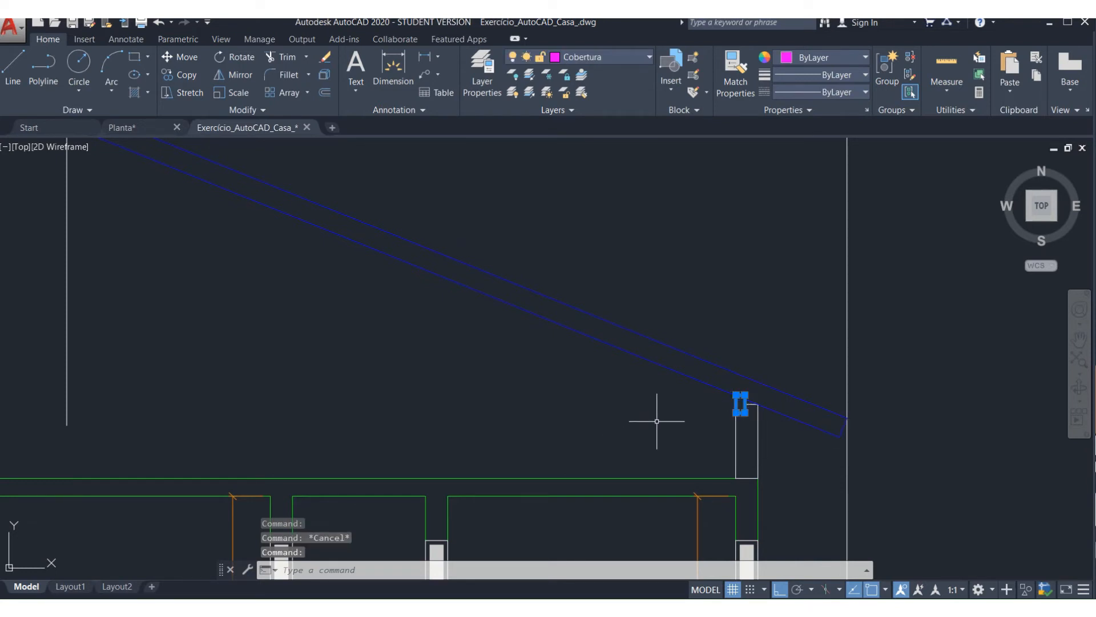
key("Escape")
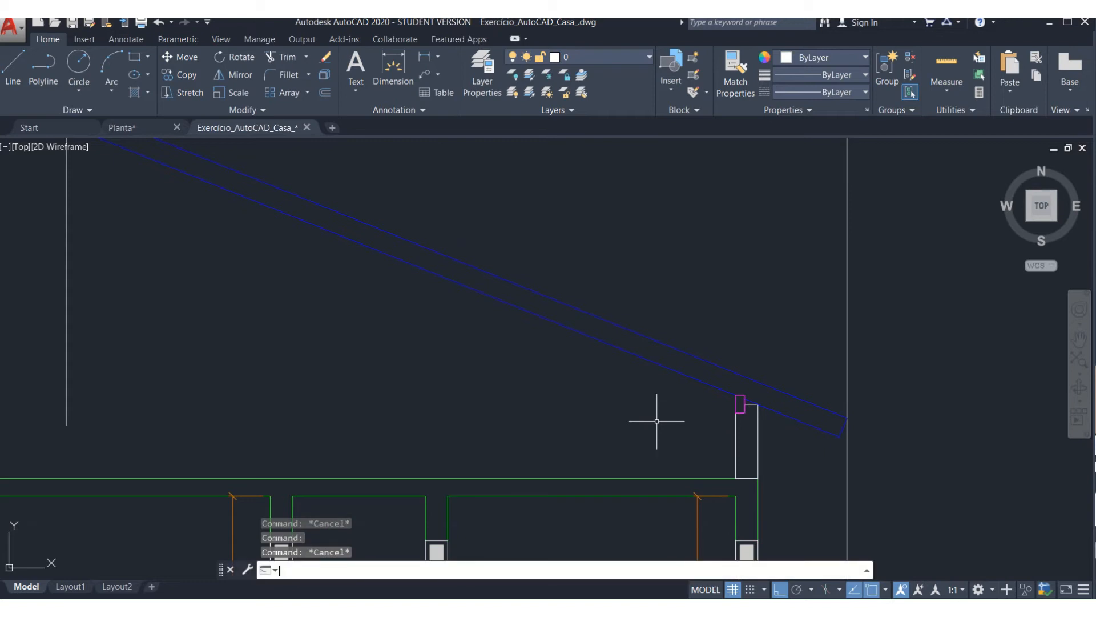
scroll(734, 476, "up", 4)
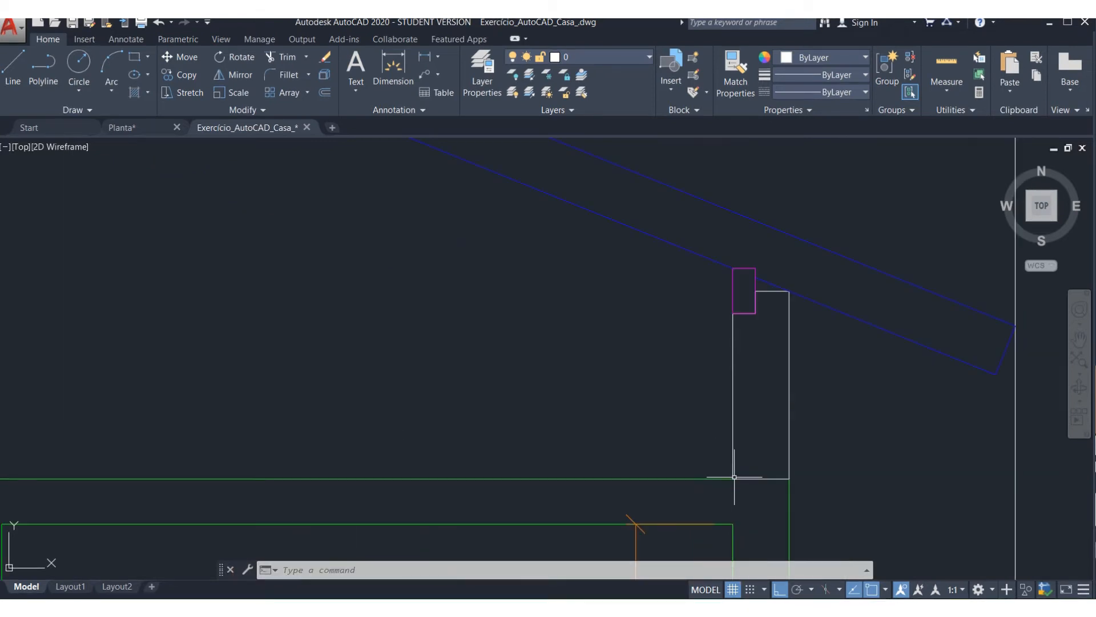
type("pl")
key("Return")
left_click(733, 478)
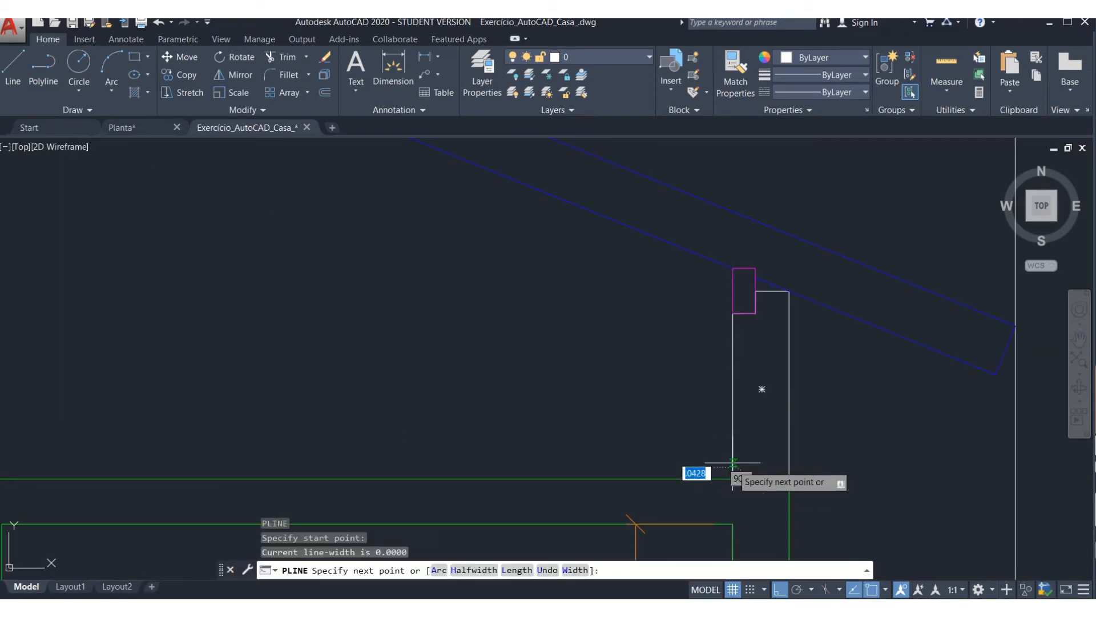
type(".05")
key("Return")
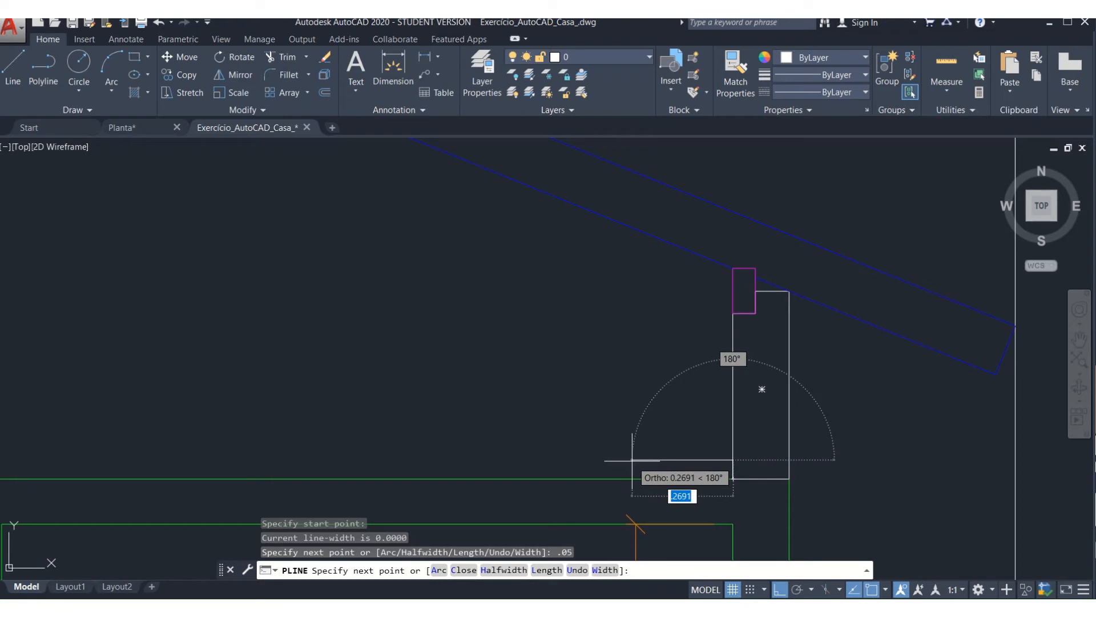
type(".25")
key("Return")
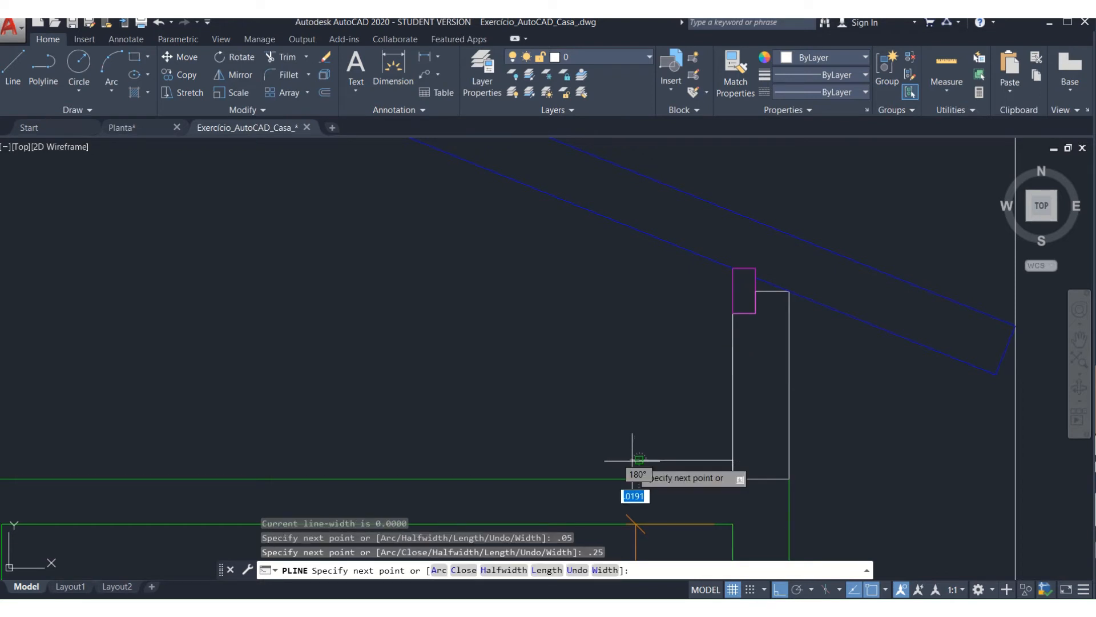
key("Return")
key("Return")
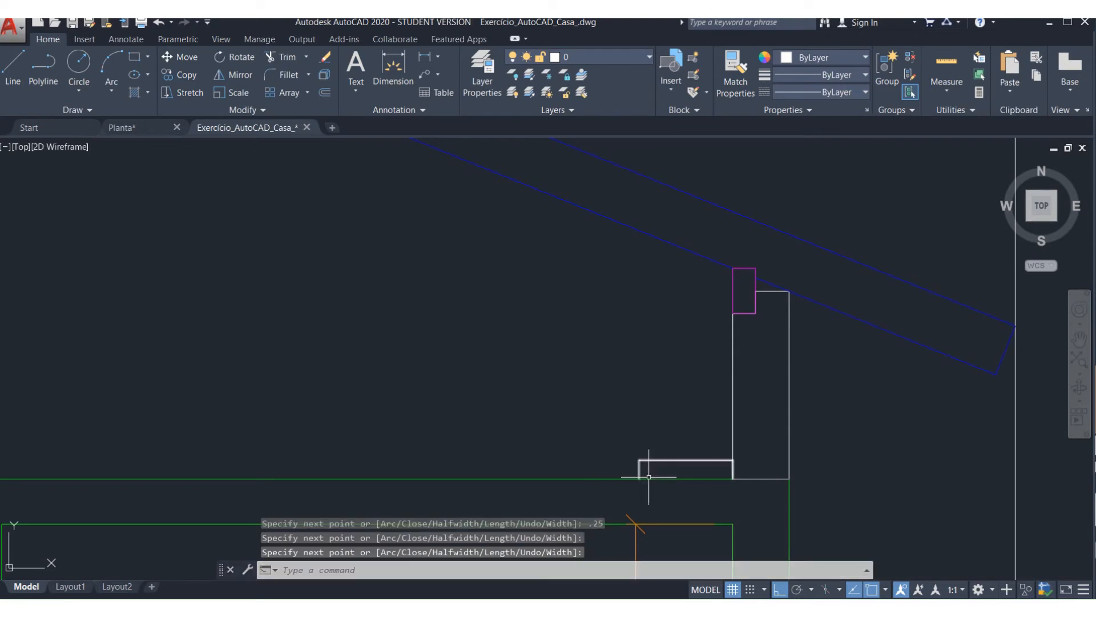
- Draw a vertical polyline from the midpoint of the base's top edge up to about the height of the magenta rectangle's top
key("Return")
left_click(686, 459)
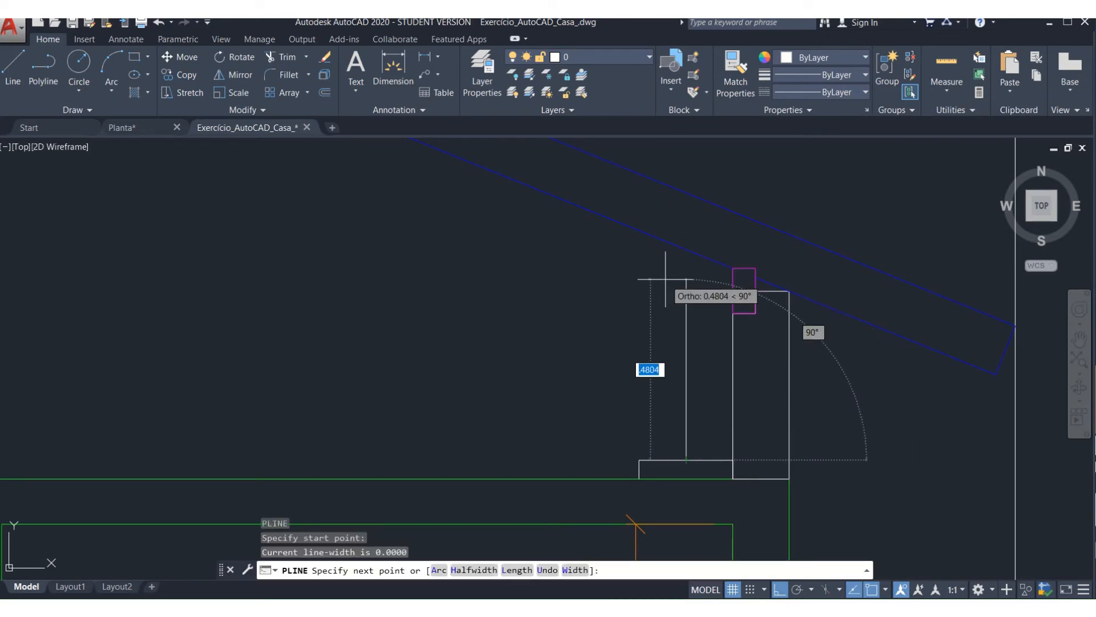
left_click(680, 267)
key("Escape")
- Offset the vertical centre line by 0.06 to both its right and left sides
type("o")
key("Return")
type(".06")
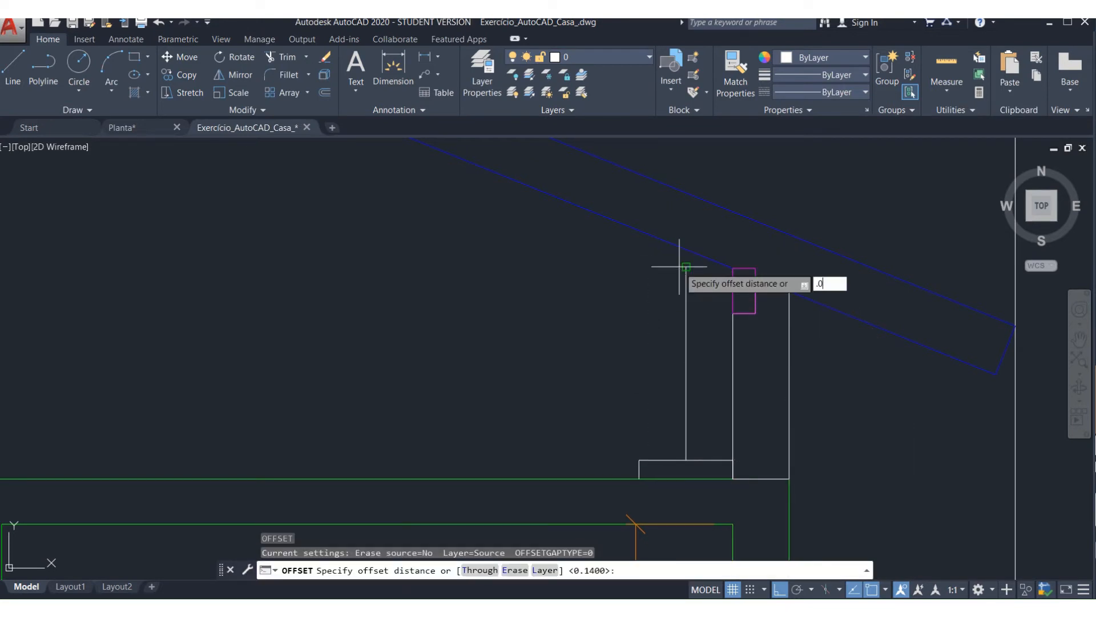
key("Return")
left_click(687, 302)
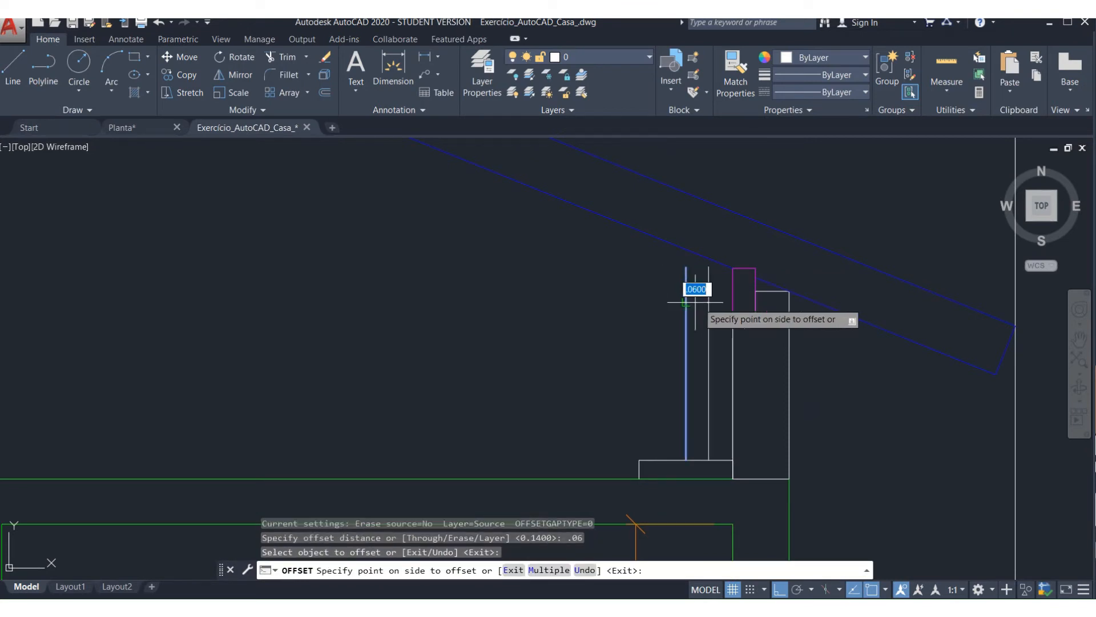
left_click(703, 318)
left_click(686, 317)
left_click(664, 317)
key("Return")
- Delete the original centre line between the two offset verticals
left_click(697, 329)
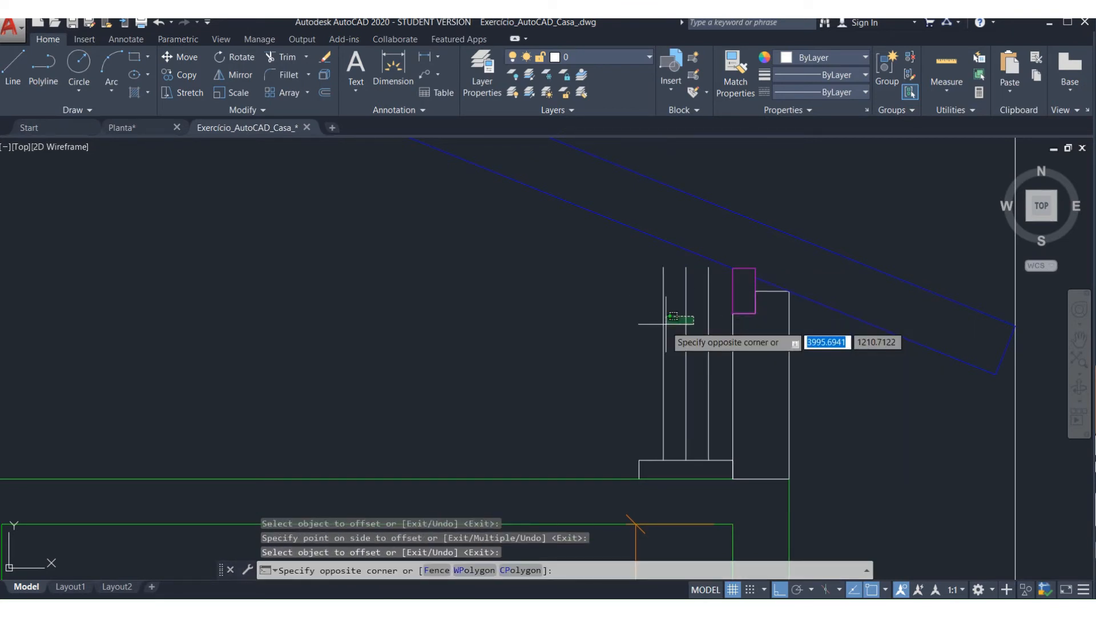
left_click(668, 323)
key("Delete")
key("Escape")
key("Escape")
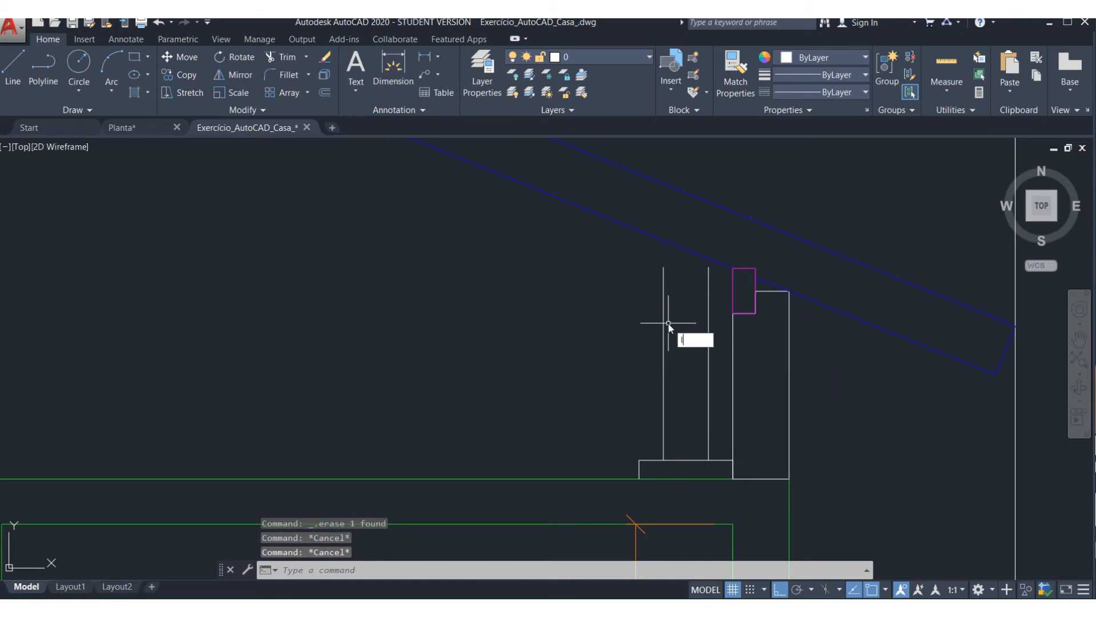
- Draw a line joining the upper ends of the two offset verticals to close the post
key("l")
key("Return")
left_click(663, 267)
left_click(709, 267)
key("Return")
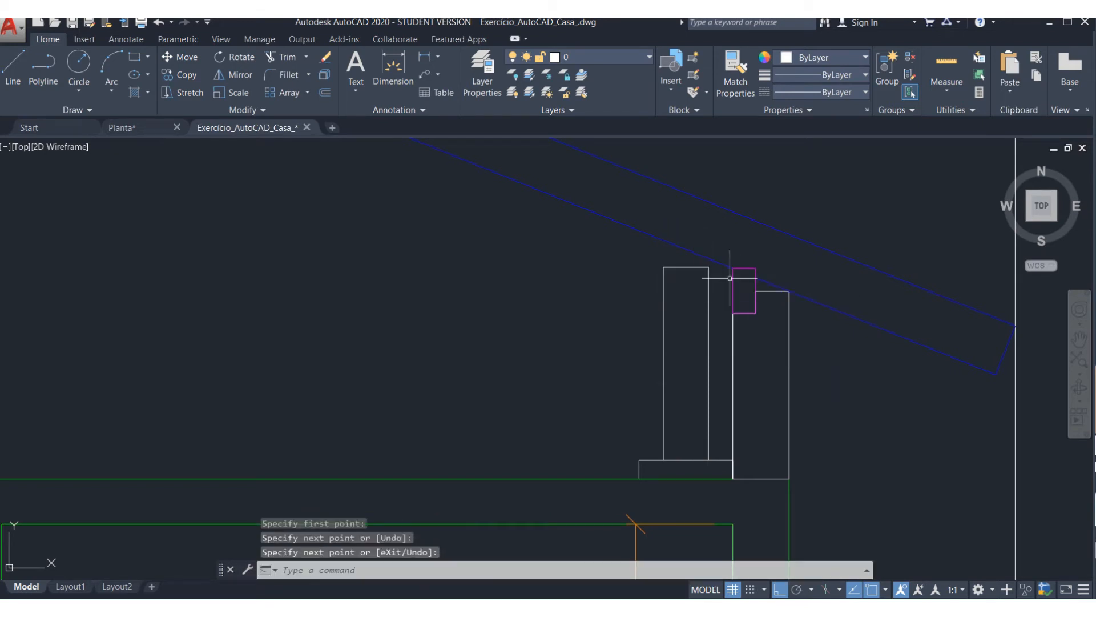
key("Escape")
key("Escape")
key("Escape")
- Copy the small magenta rectangle on the parapet
type("c")
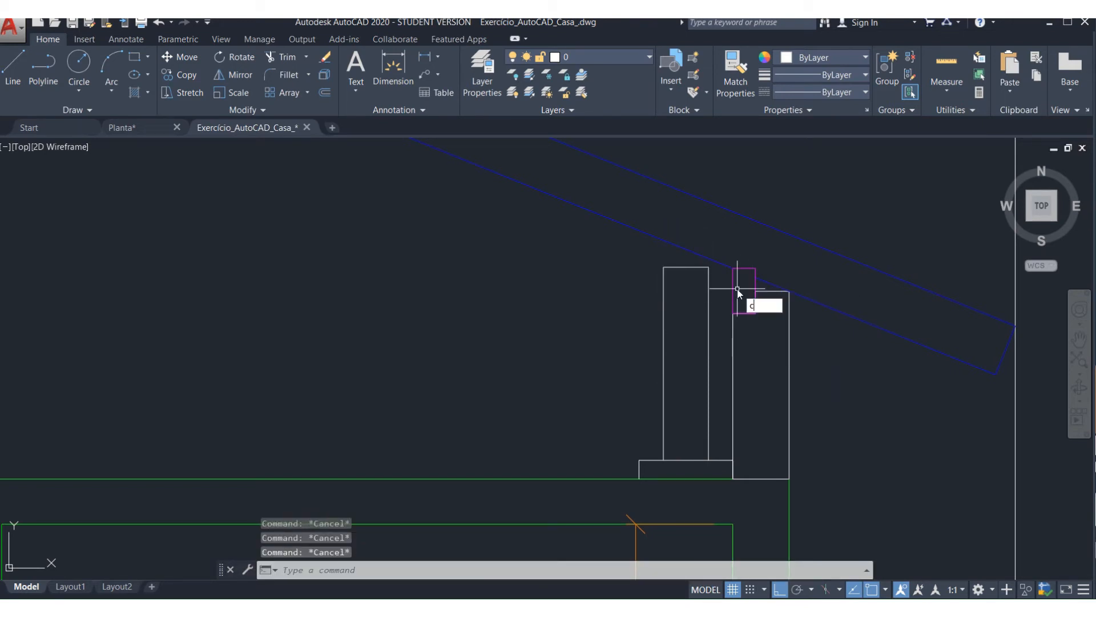
type("o")
key("Return")
left_click(737, 294)
key("Return")
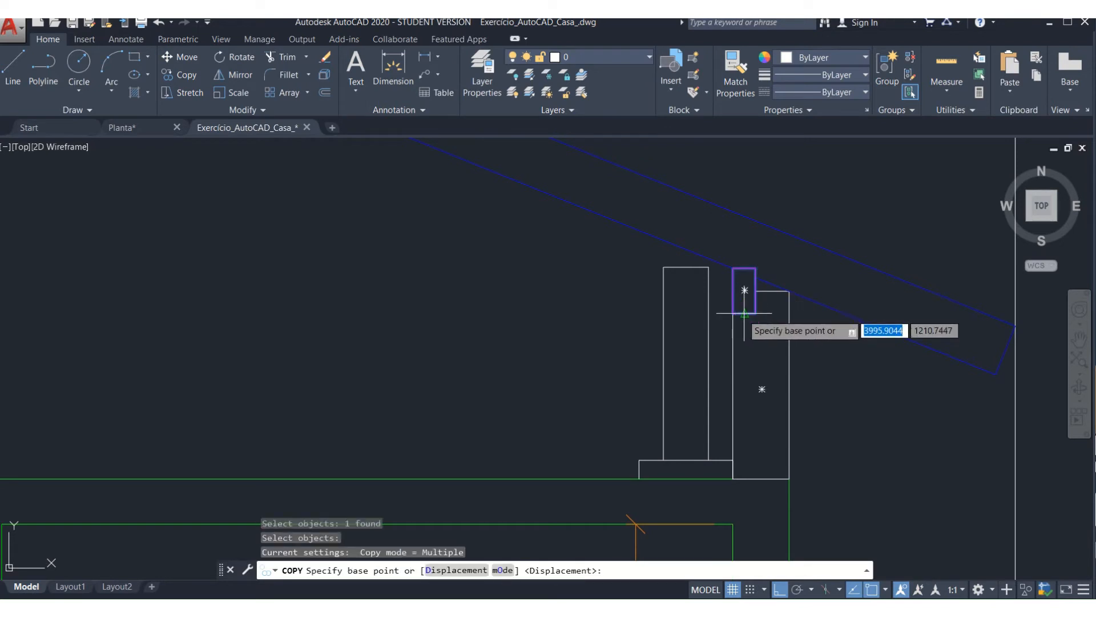
- Copy the small magenta purlin rectangle from the wall to the top midpoint of the adjacent post
left_click(744, 313)
left_click(686, 267)
key("Escape")
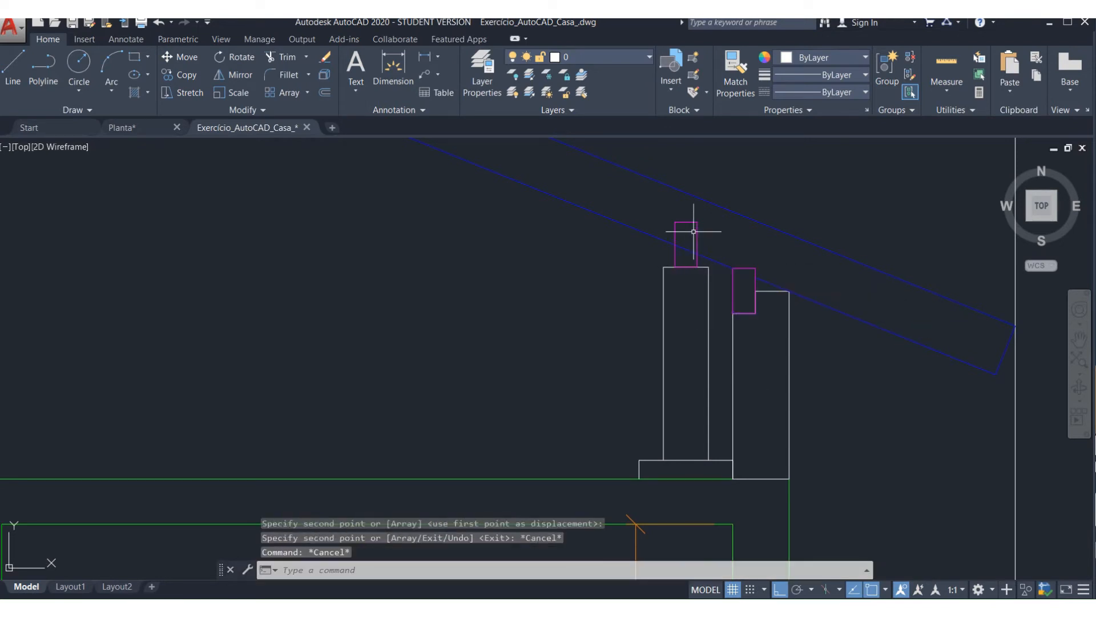
- Move the copied purlin rectangle straight down about 0.04 so it sits partly inside the post's top
type("m")
key("Return")
left_click(698, 229)
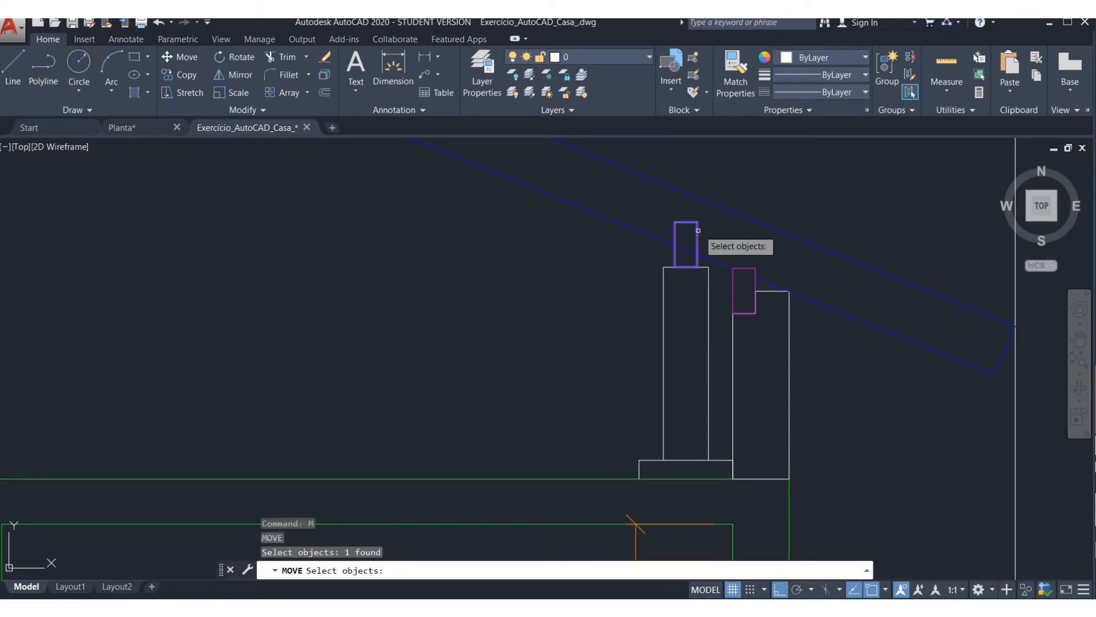
key("Return")
left_click(575, 291)
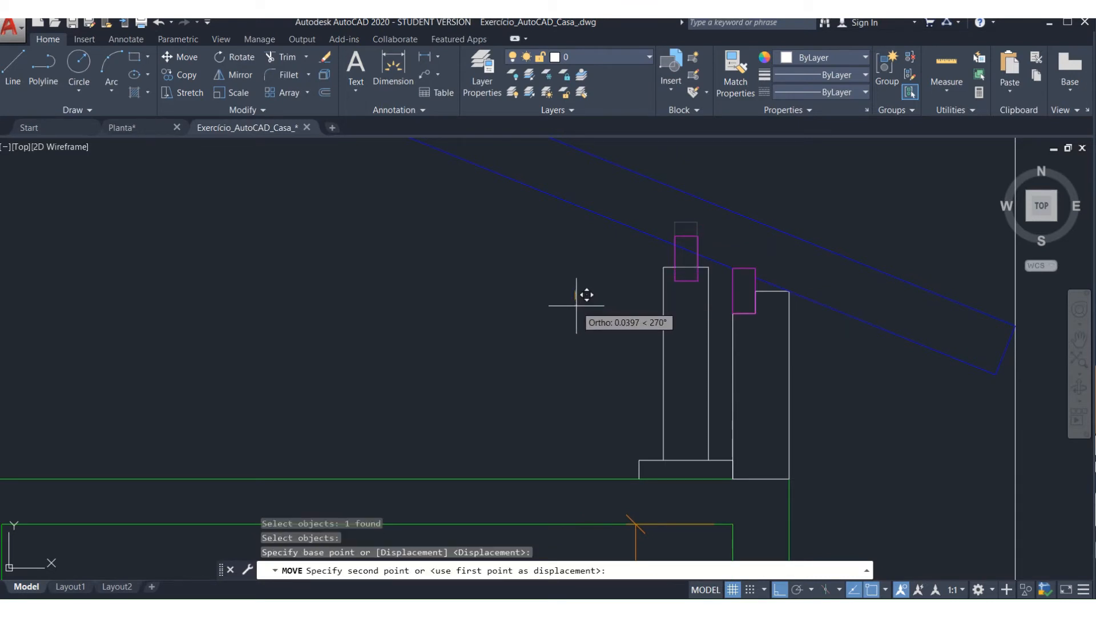
key("Escape")
key("Escape")
key("Escape")
- Trim the segment of the post's top edge that lies inside the purlin rectangle
type("tr")
key("Return")
key("Return")
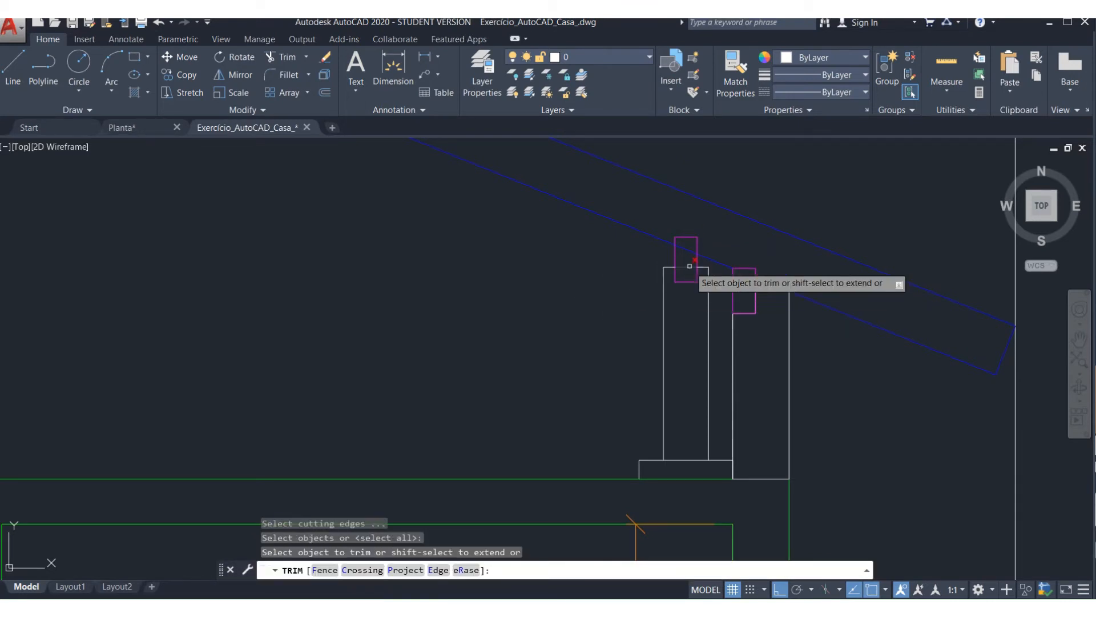
key("Escape")
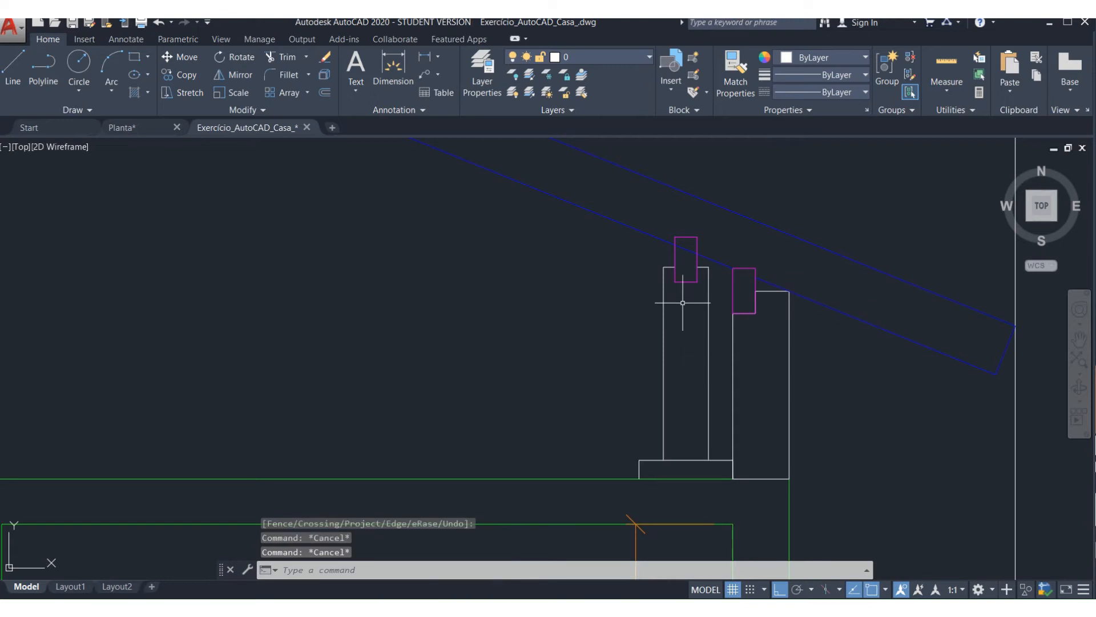
- Match the properties of the magenta purlin rectangle onto the post's base plate
type("ma")
key("Return")
left_click(683, 238)
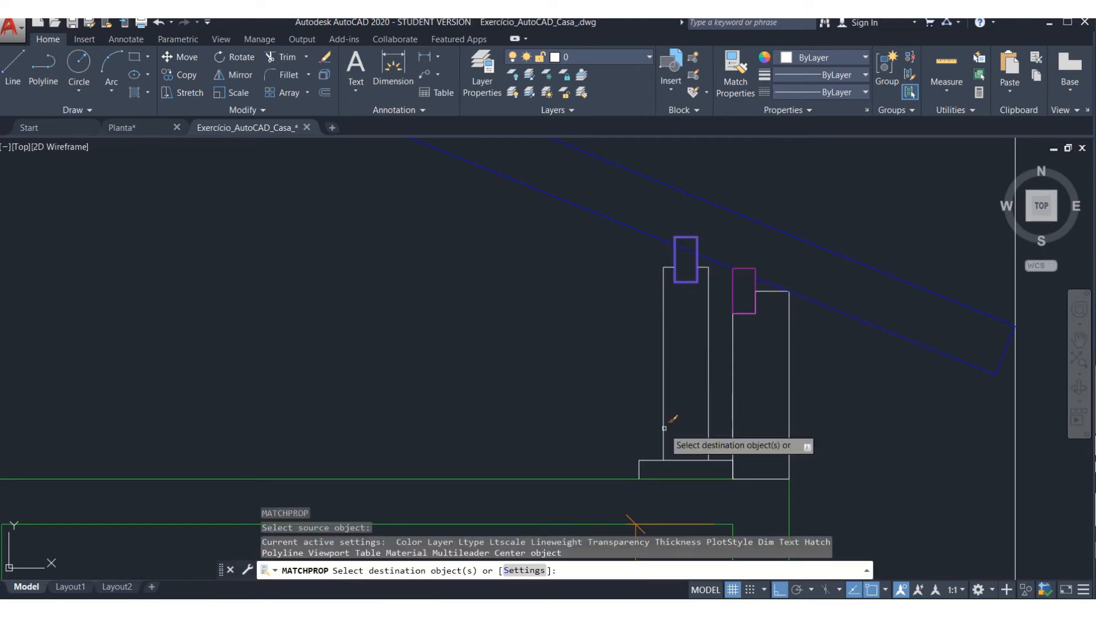
left_click(646, 460)
key("Return")
- Match the properties of the blue rafter line onto the post's side and top lines
key("Return")
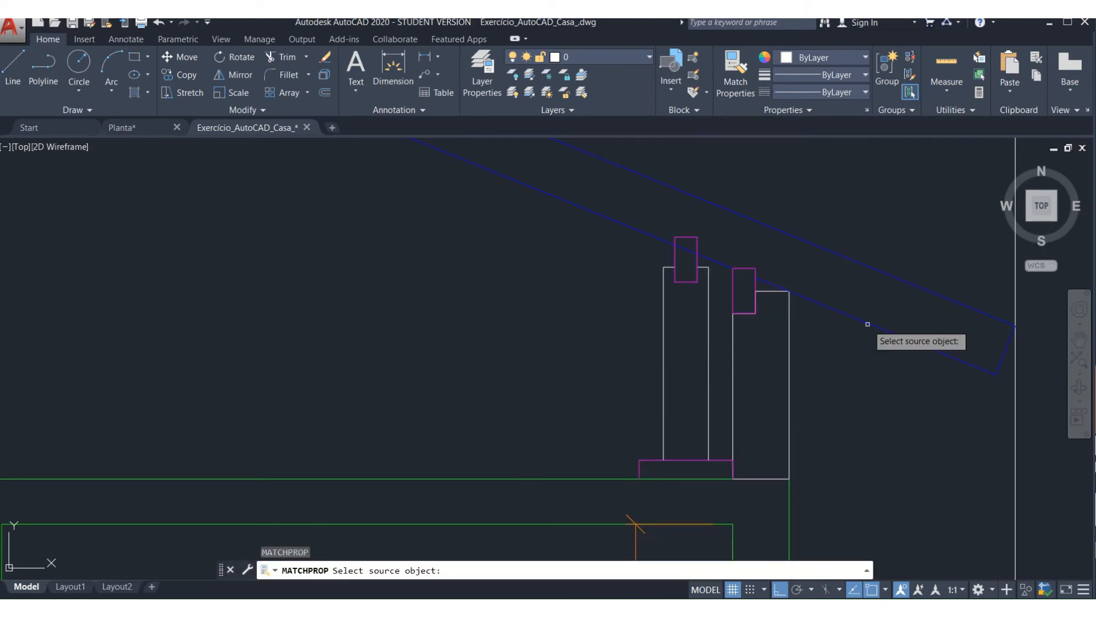
left_click(868, 324)
left_click(649, 258)
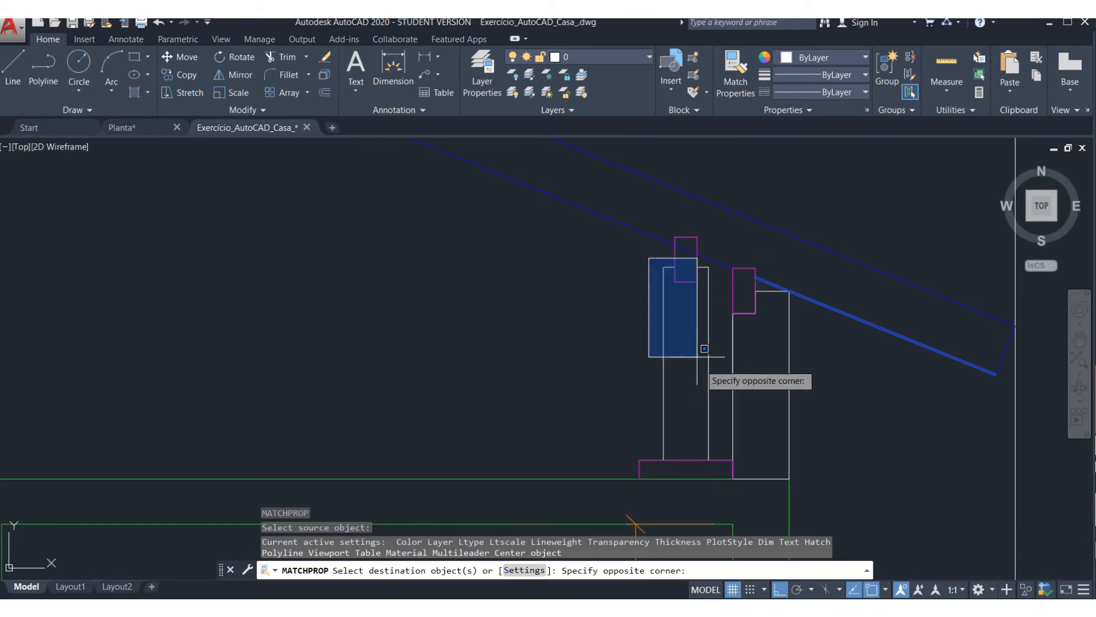
left_click(721, 450)
key("Escape")
key("Escape")
key("Escape")
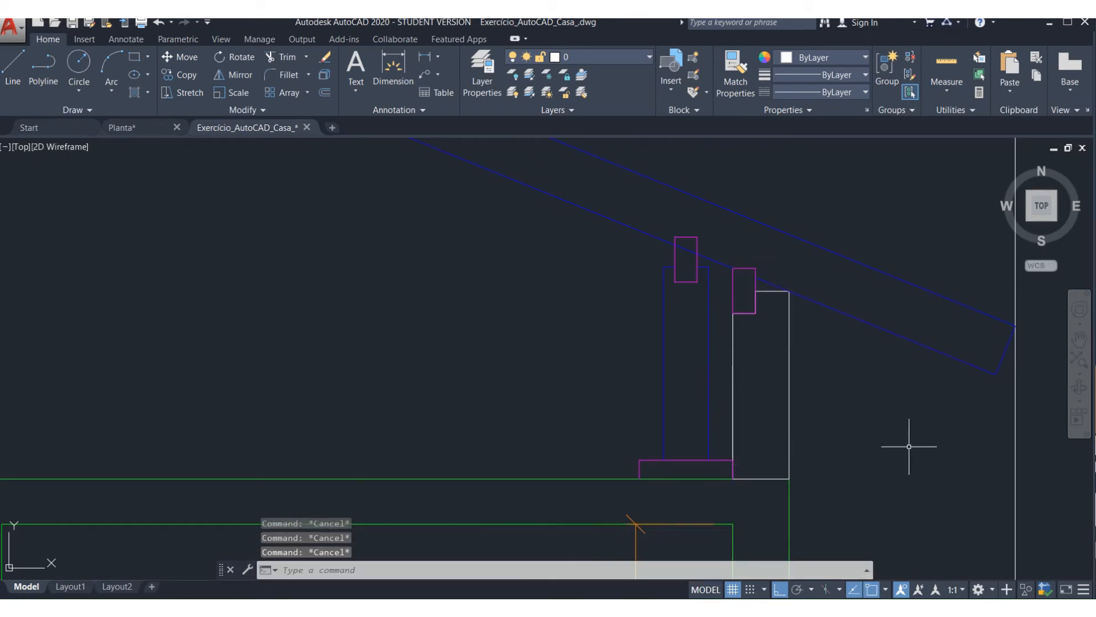
- Move the complete post with its purlin and base plate 1 unit horizontally away from the end wall, toward the roof's high side
scroll(636, 338, "down", 5)
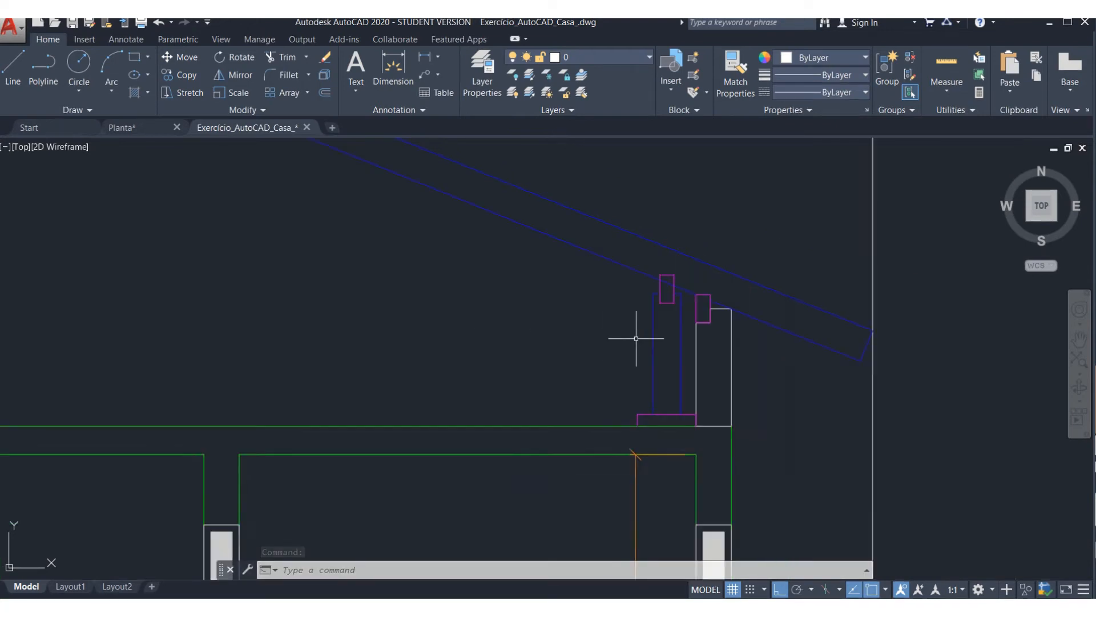
scroll(636, 338, "up", 1)
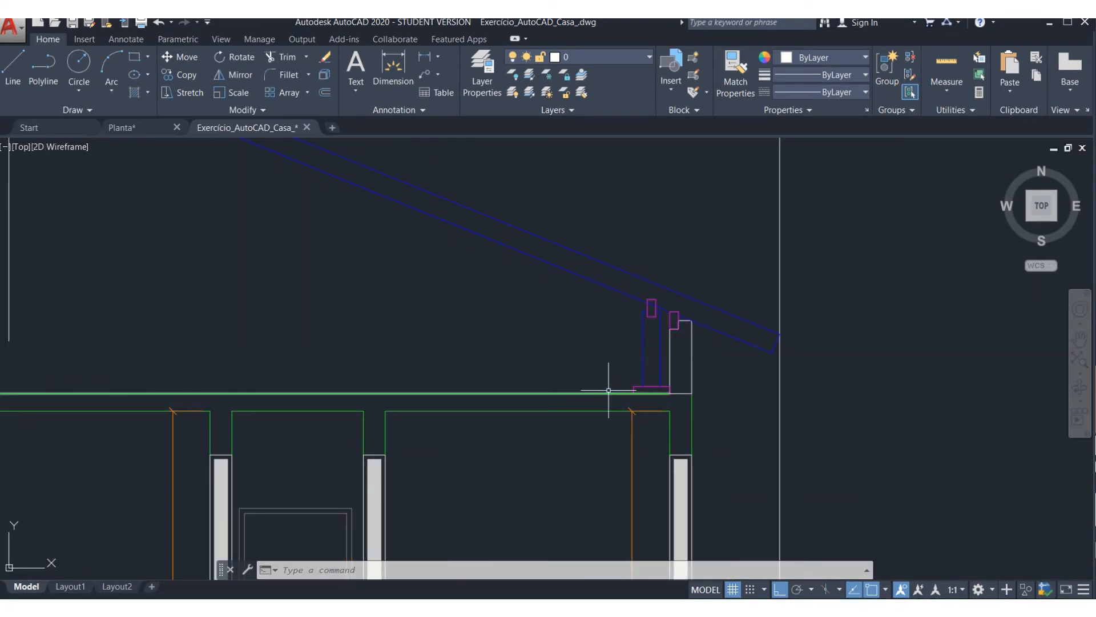
key("Escape")
type("m")
scroll(652, 362, "up", 4)
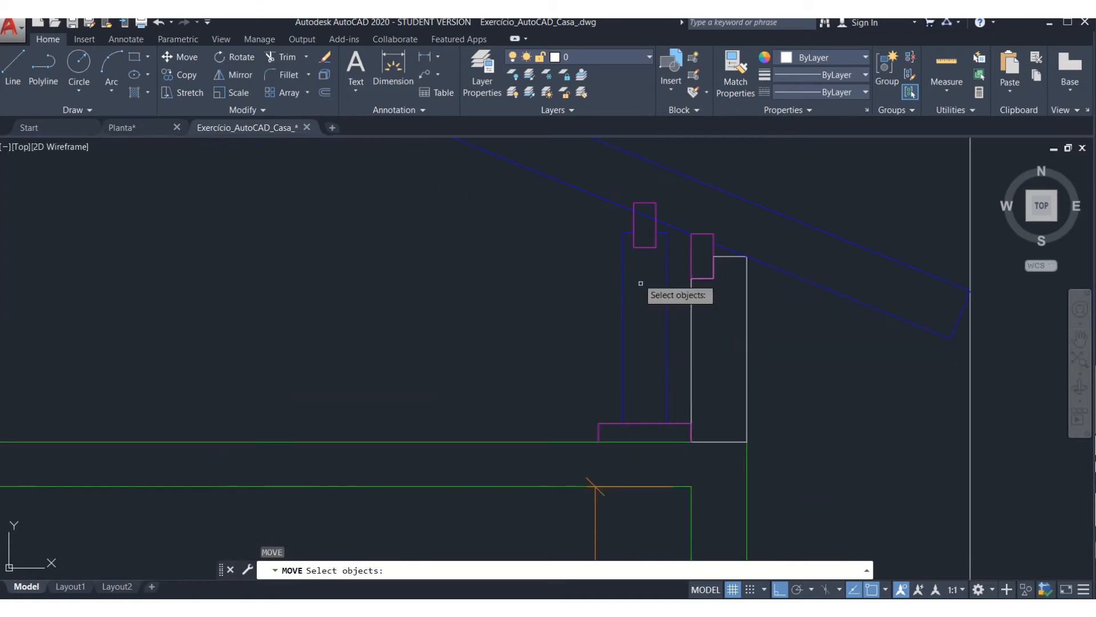
left_click(594, 175)
left_click(700, 451)
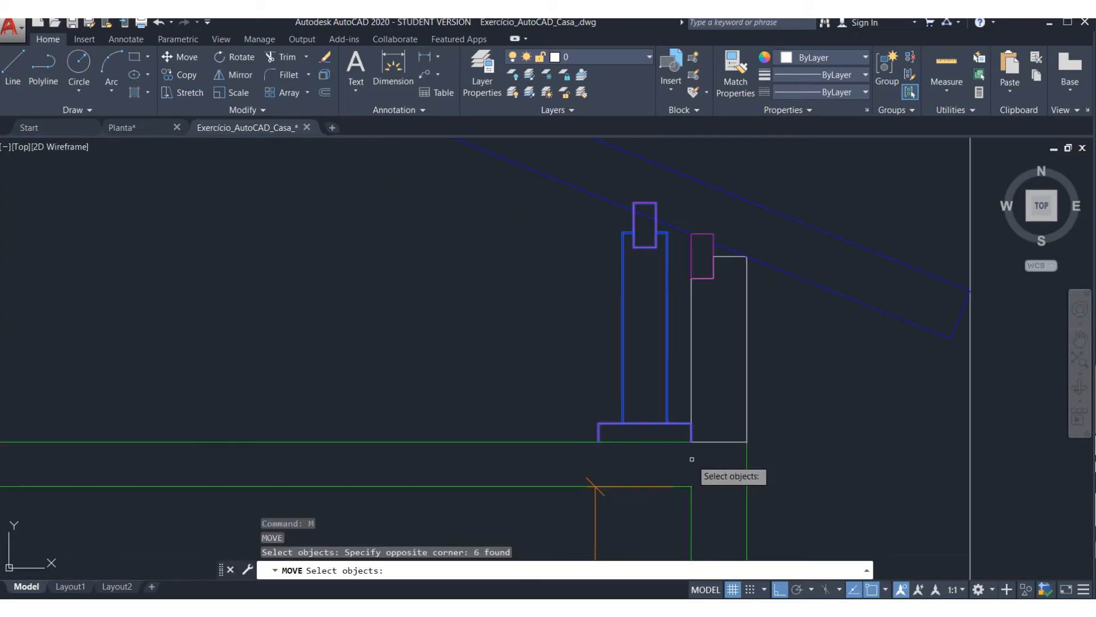
key("Return")
scroll(594, 372, "down", 4)
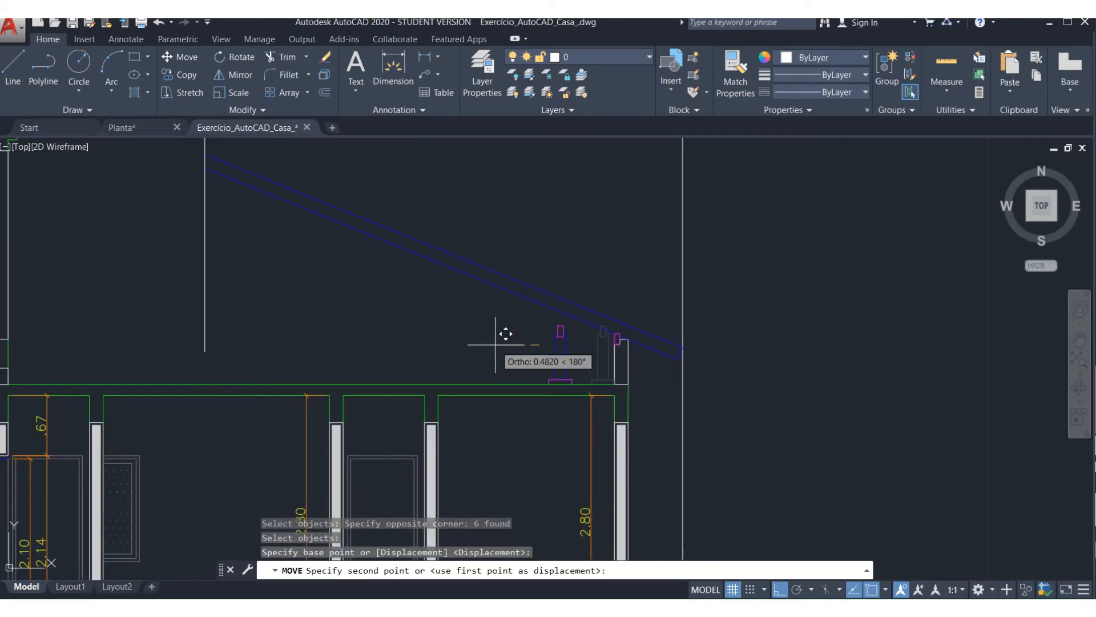
type("1")
key("Return")
key("Escape")
key("Escape")
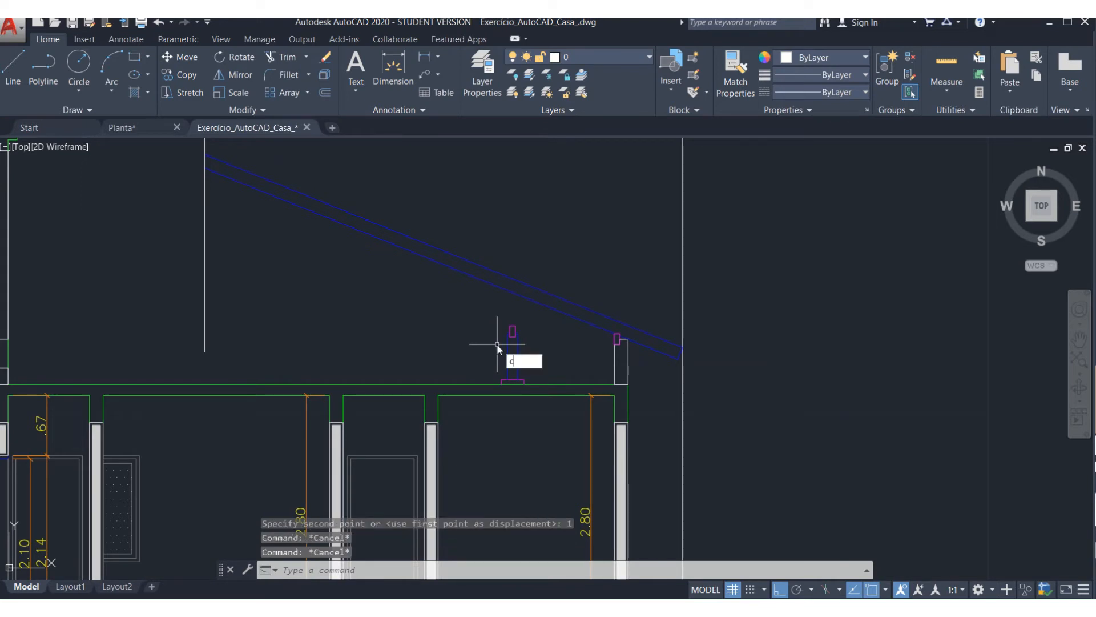
- Copy the complete post assembly three times toward the roof's high side at distances of 1, 2 and 3
type("co")
key("Return")
left_click(482, 310)
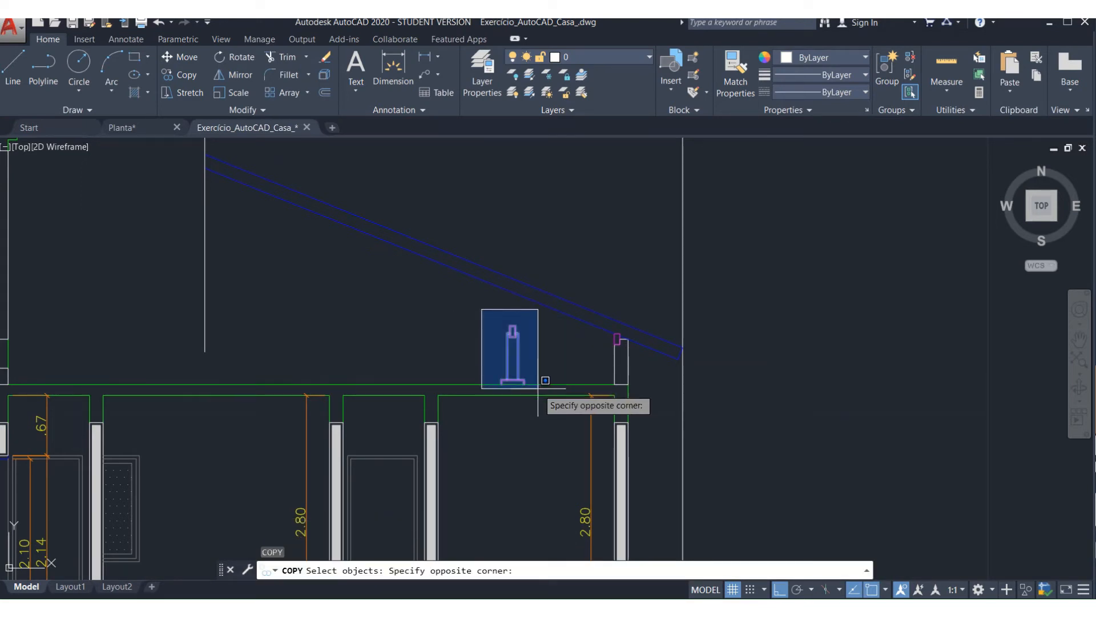
left_click(544, 394)
key("Return")
left_click(577, 242)
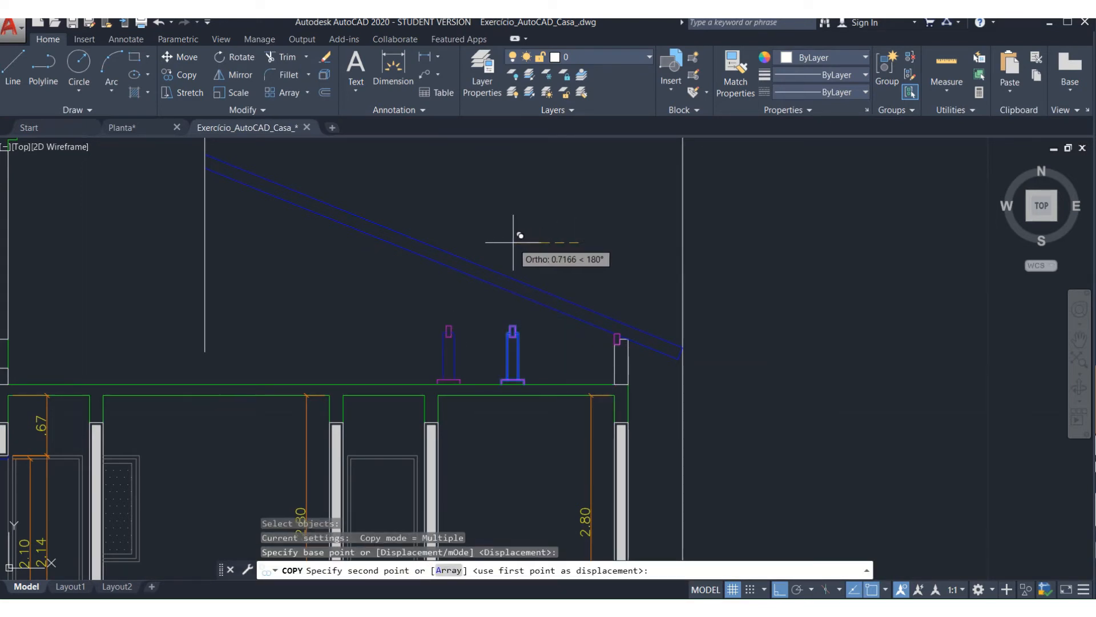
type("1")
key("Return")
type("2")
key("Return")
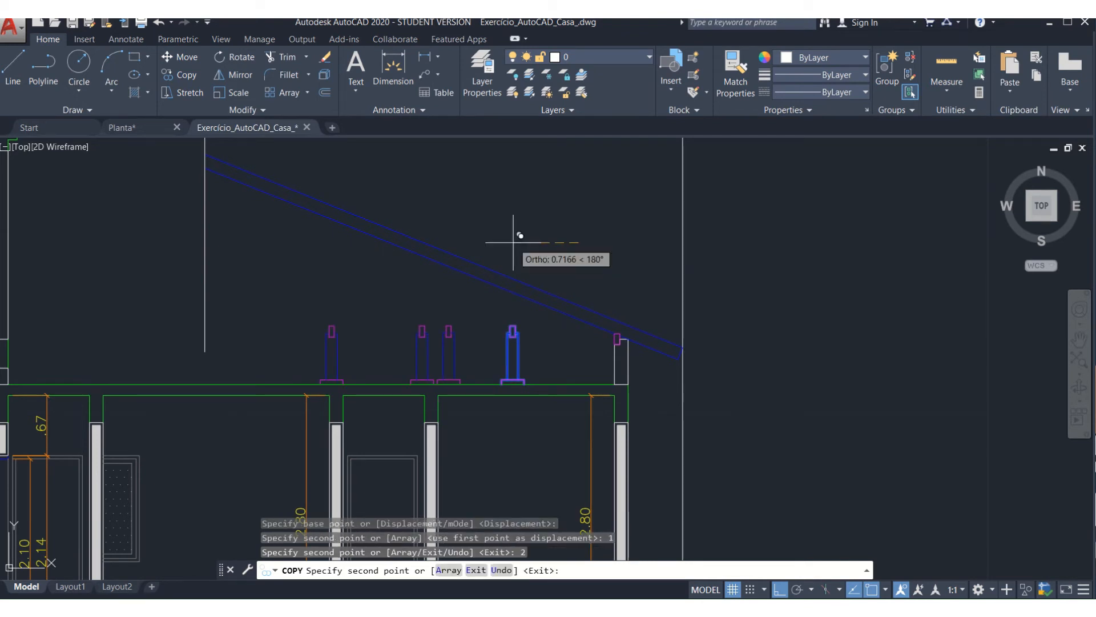
type("3")
key("Return")
key("Escape")
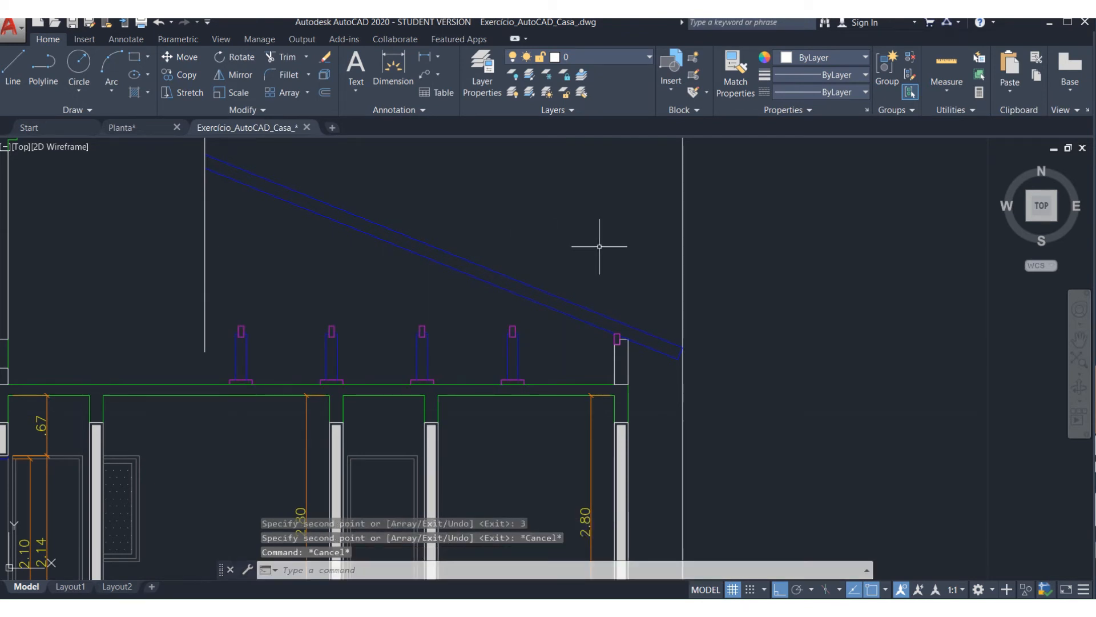
- Stretch the top of the post nearest the end wall upward until its purlin's upper corner meets the rafter's lower edge
scroll(599, 246, "down", 3)
scroll(501, 239, "up", 3)
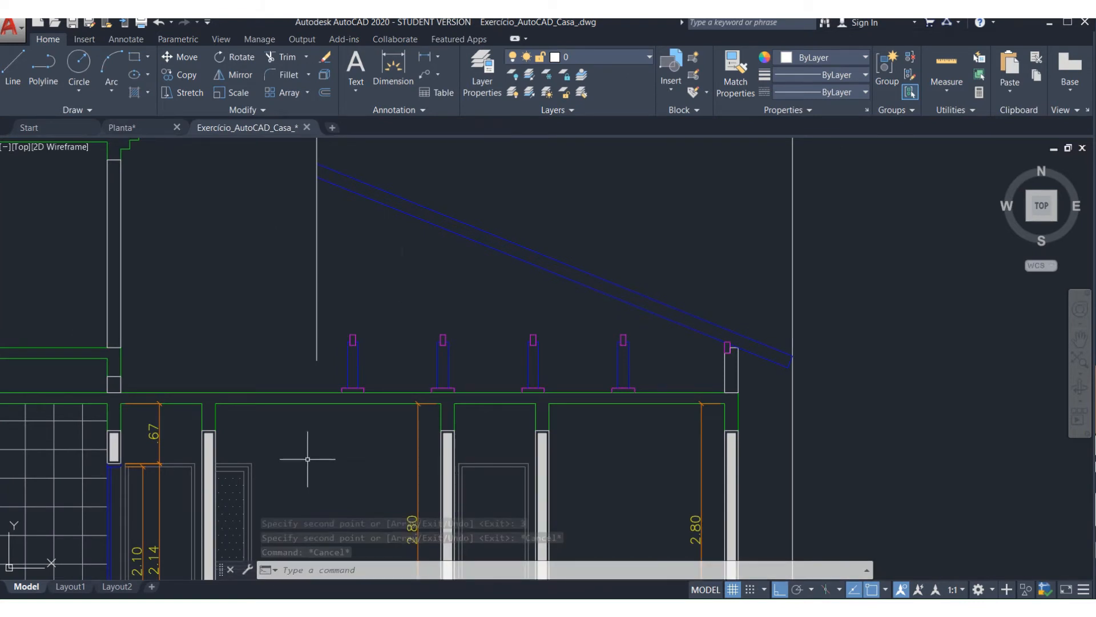
scroll(638, 355, "up", 2)
scroll(638, 355, "up", 2)
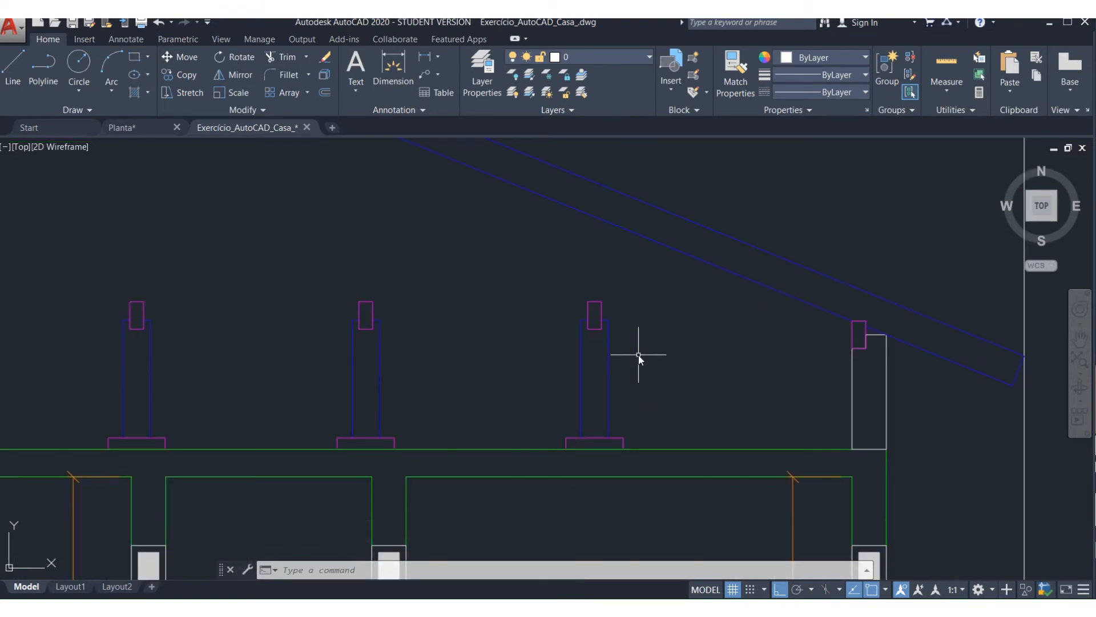
key("Return")
left_click(634, 285)
left_click(591, 329)
scroll(597, 320, "up", 2)
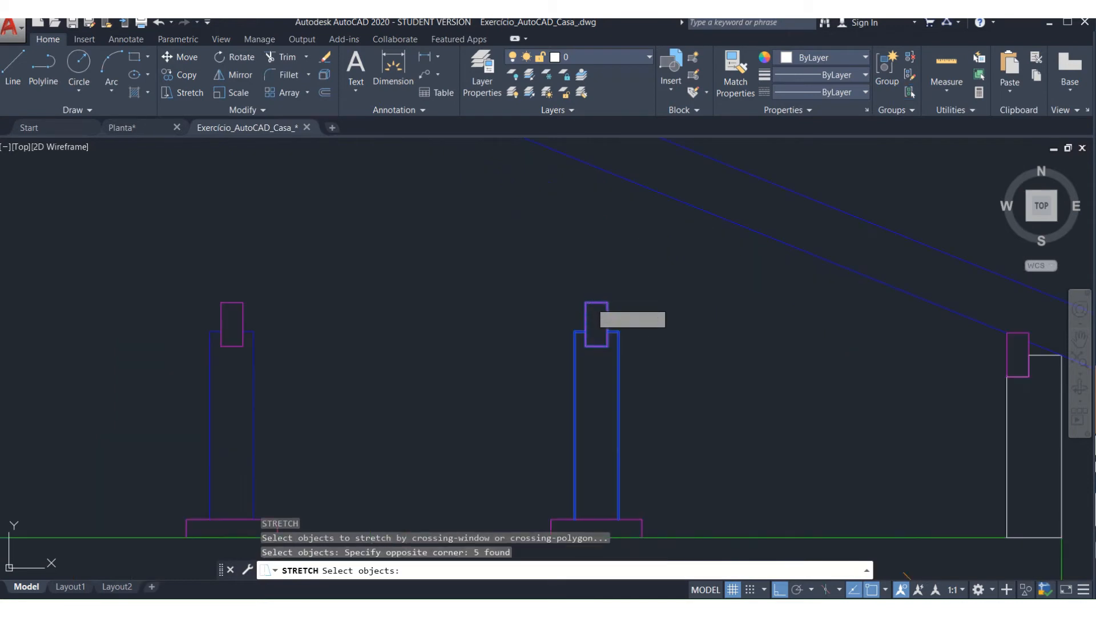
key("Return")
left_click(588, 311)
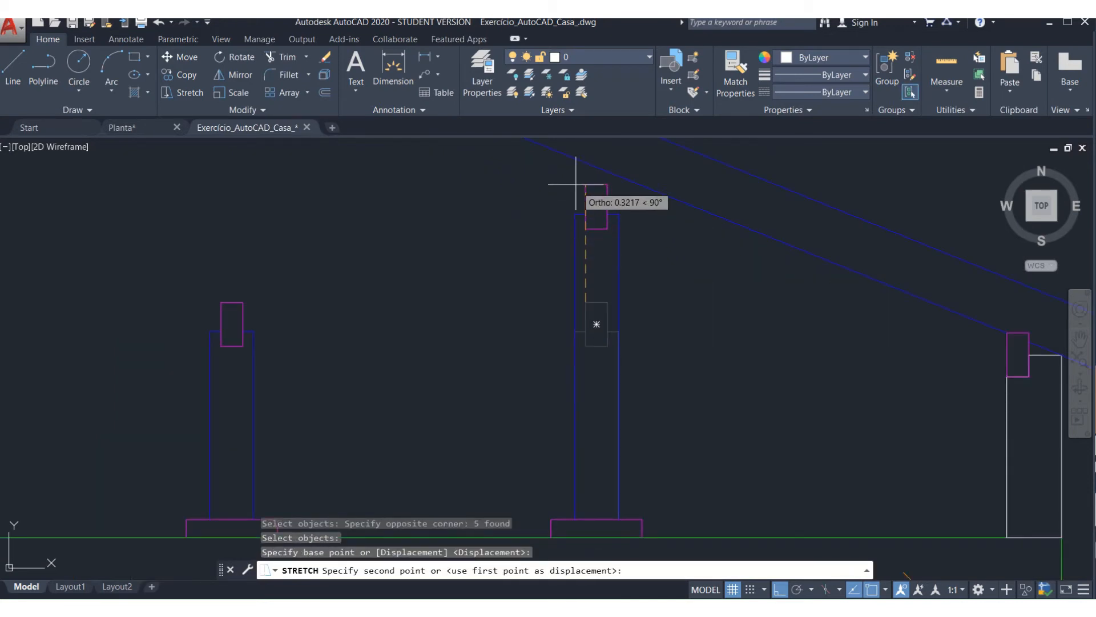
scroll(578, 161, "up", 4)
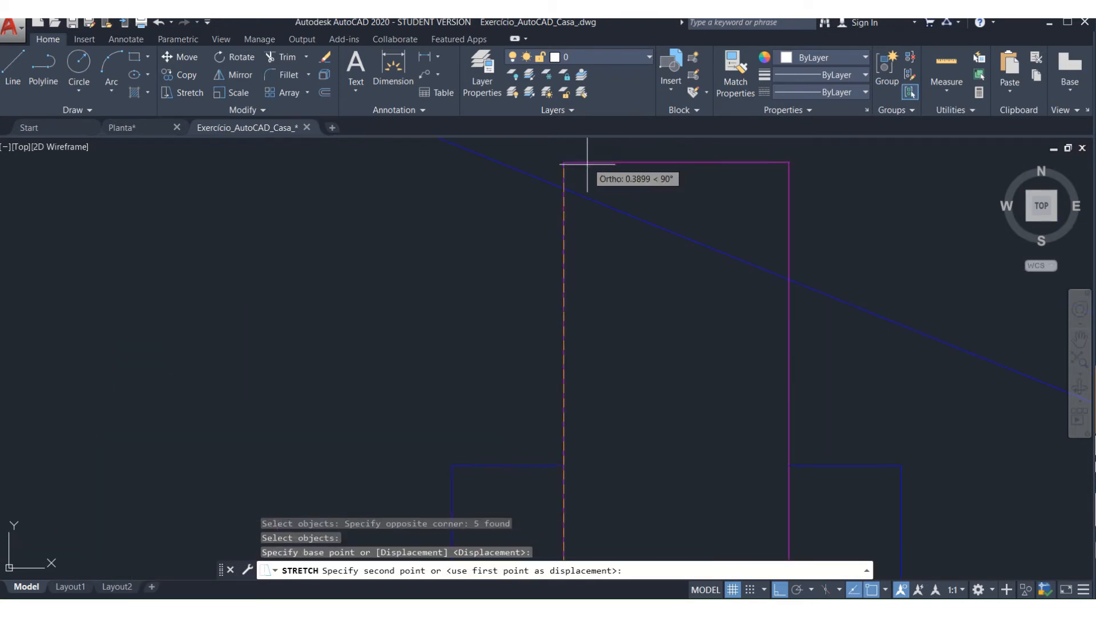
left_click(564, 186)
scroll(602, 244, "down", 5)
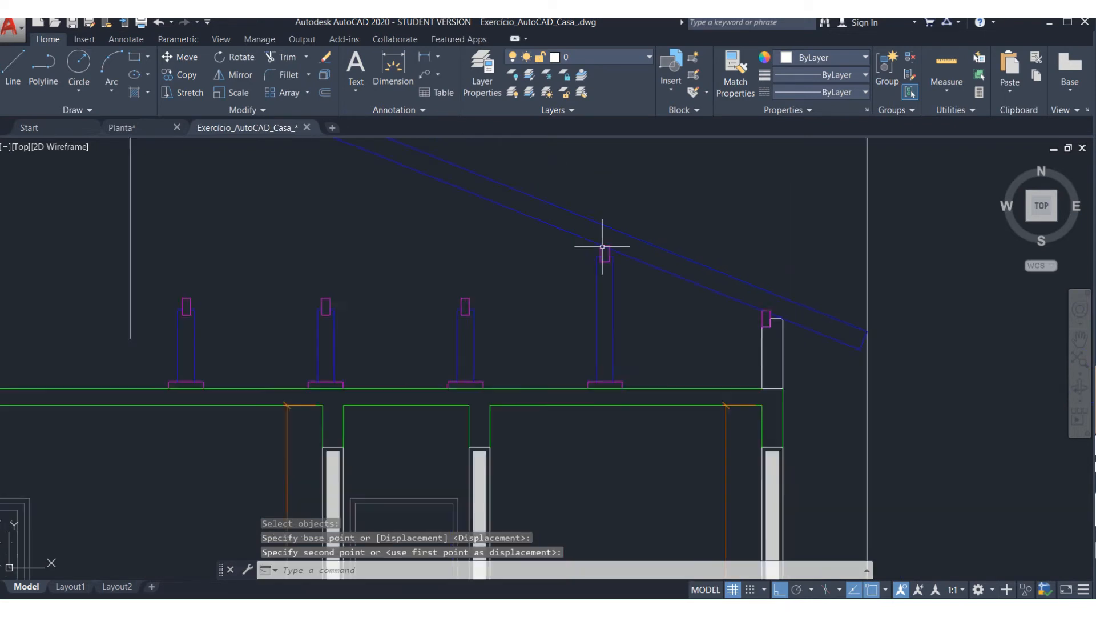
- Stretch the top of the second post from the end wall up to the rafter's lower edge
key("Return")
left_click(591, 271)
left_click(505, 345)
key("Return")
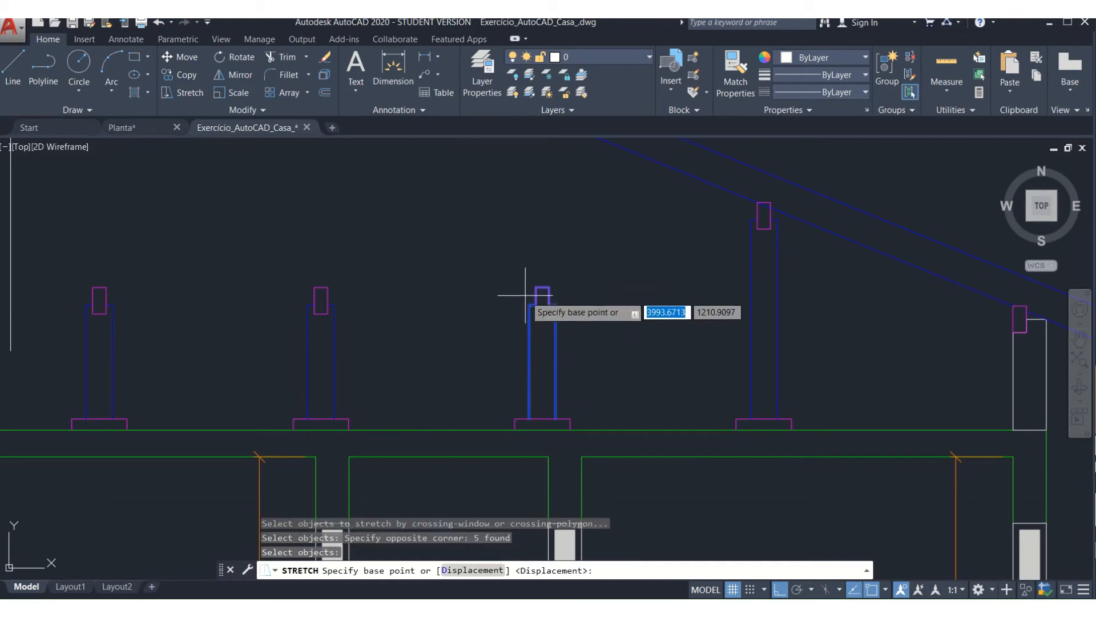
left_click(535, 289)
scroll(539, 306, "down", 3)
scroll(539, 307, "up", 8)
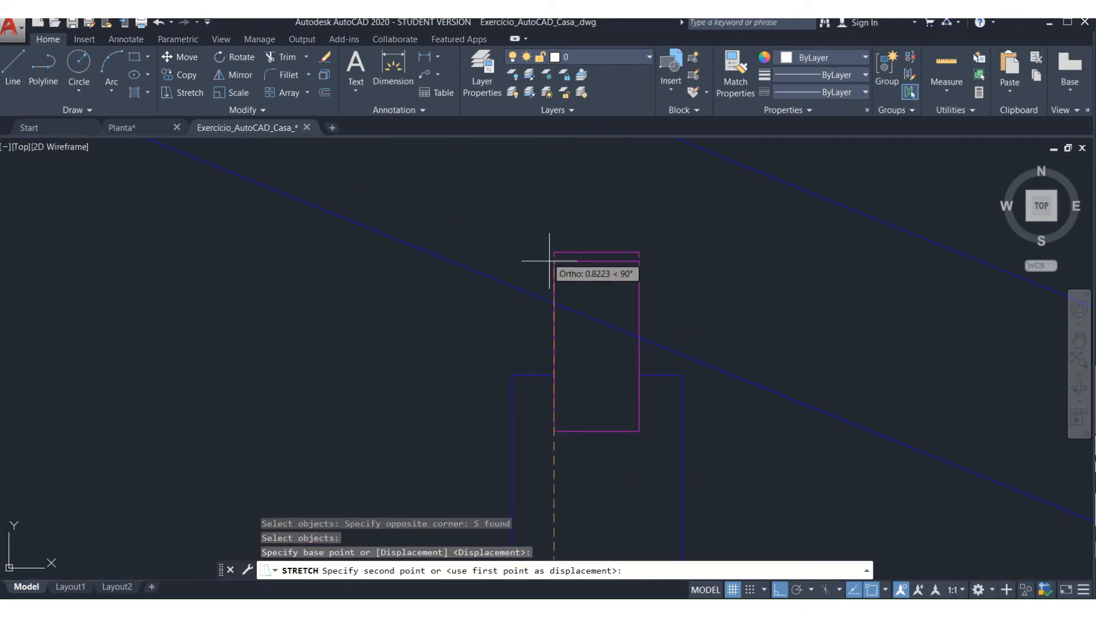
left_click(554, 301)
scroll(593, 293, "down", 7)
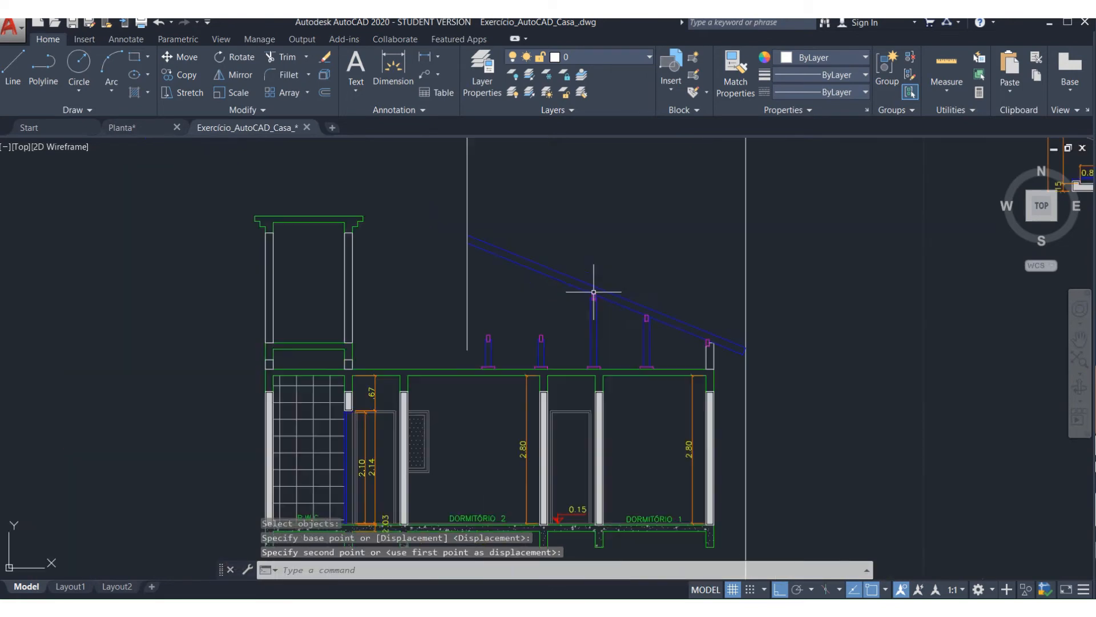
- Stretch the third post from the end wall upward so its purlin's corner meets the rafter's underside
scroll(547, 321, "up", 2)
key("Return")
left_click(600, 316)
left_click(547, 356)
scroll(531, 354, "up", 4)
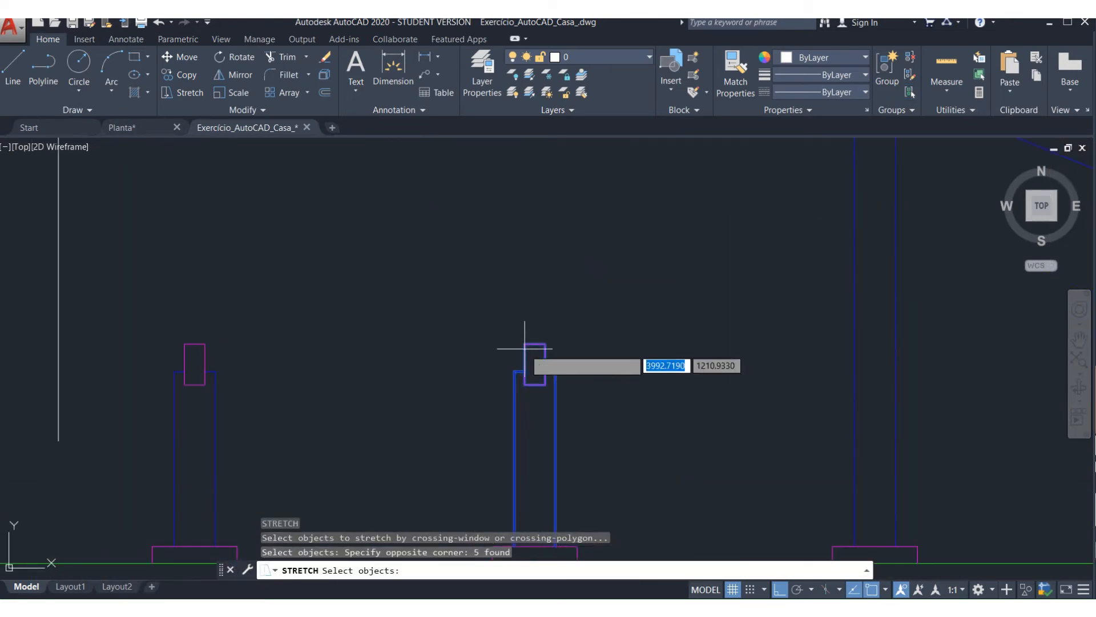
key("Return")
left_click(523, 358)
scroll(522, 337, "down", 3)
scroll(522, 338, "up", 5)
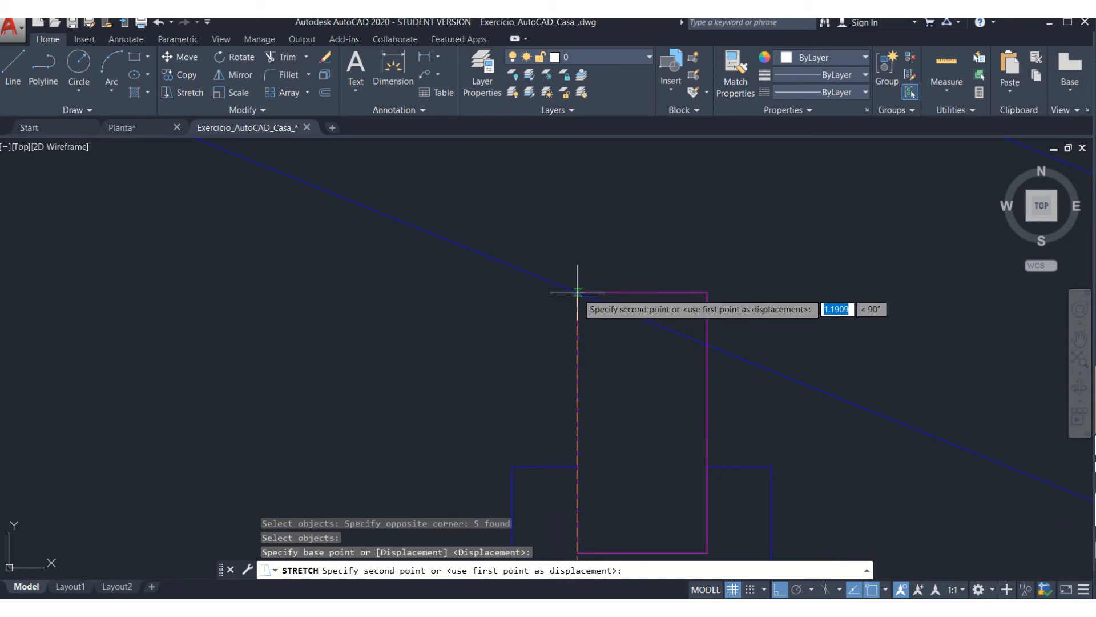
left_click(580, 292)
scroll(581, 292, "down", 5)
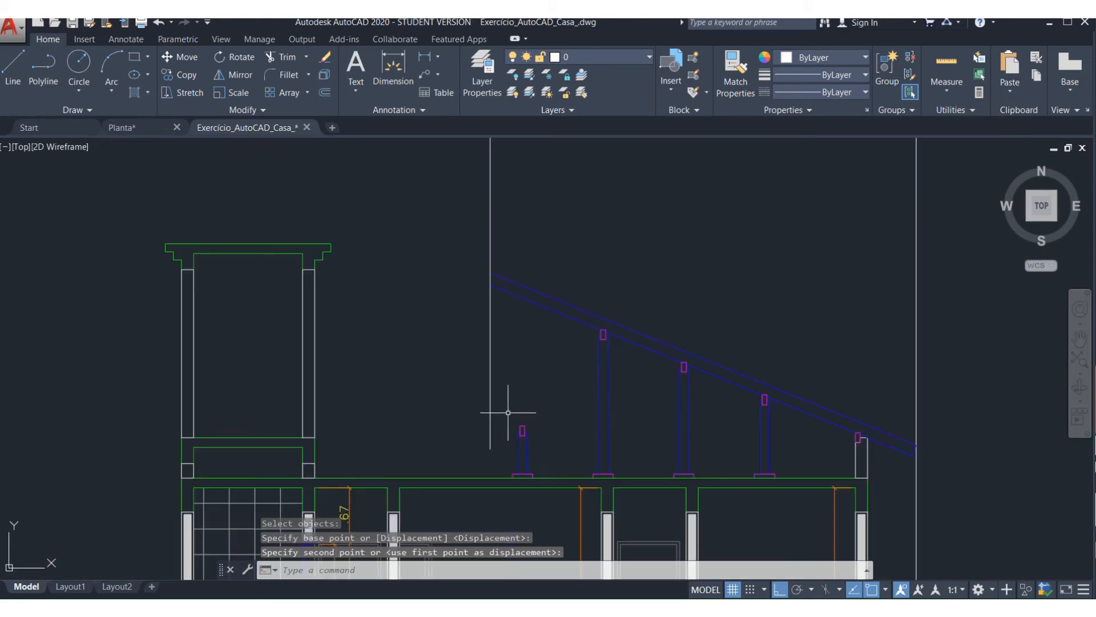
- Stretch the last short post, nearest the roof's high end, up to the rafter's lower edge
scroll(514, 428, "up", 4)
key("Return")
left_click(606, 424)
left_click(526, 490)
key("Return")
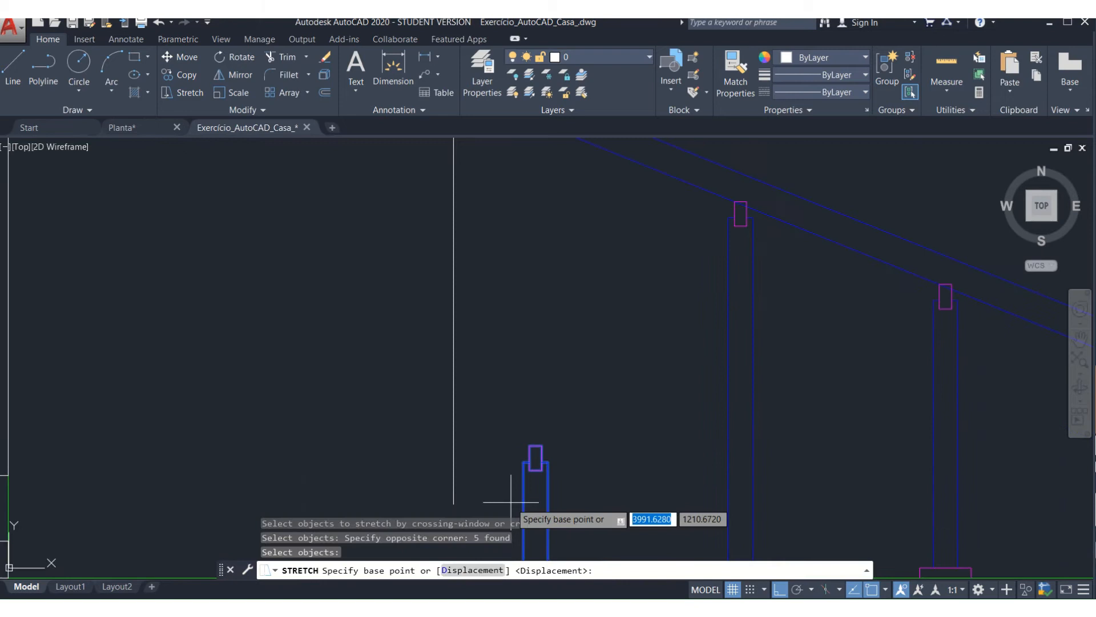
left_click(531, 448)
scroll(526, 447, "down", 4)
scroll(525, 366, "up", 6)
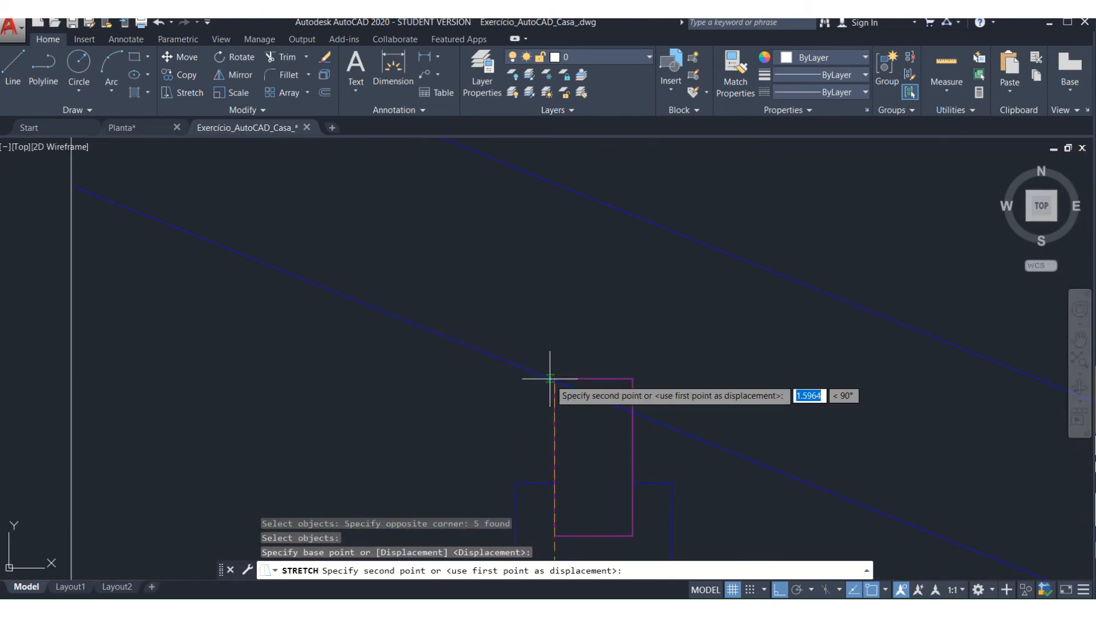
key("Escape")
key("Escape")
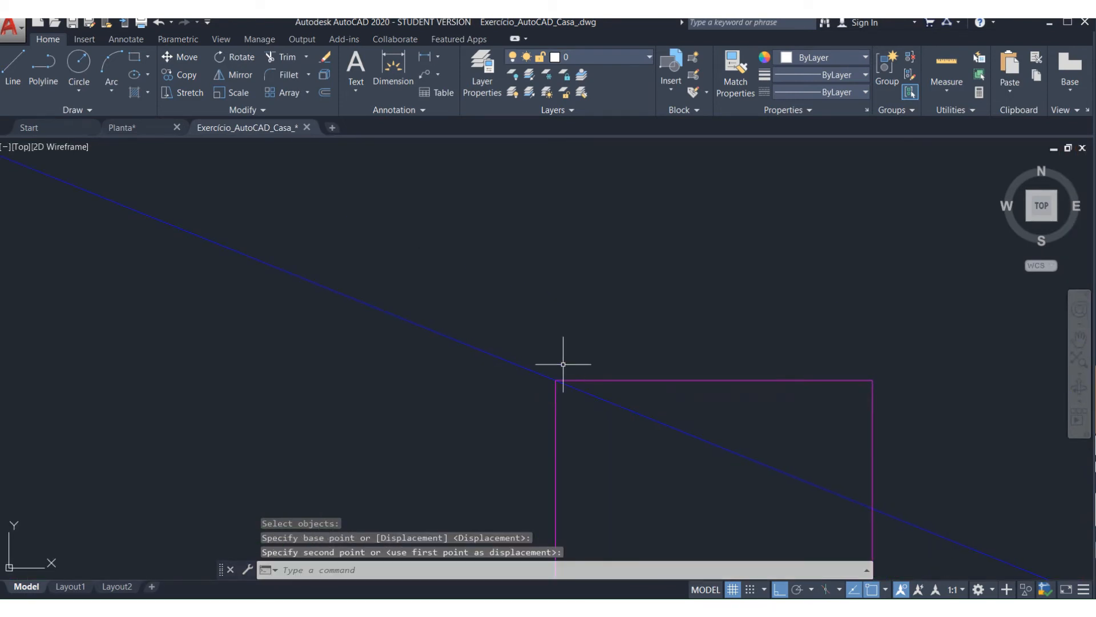
- Trim away the segments of the rafter's lower edge that cross inside the purlins
scroll(562, 320, "down", 4)
key("Return")
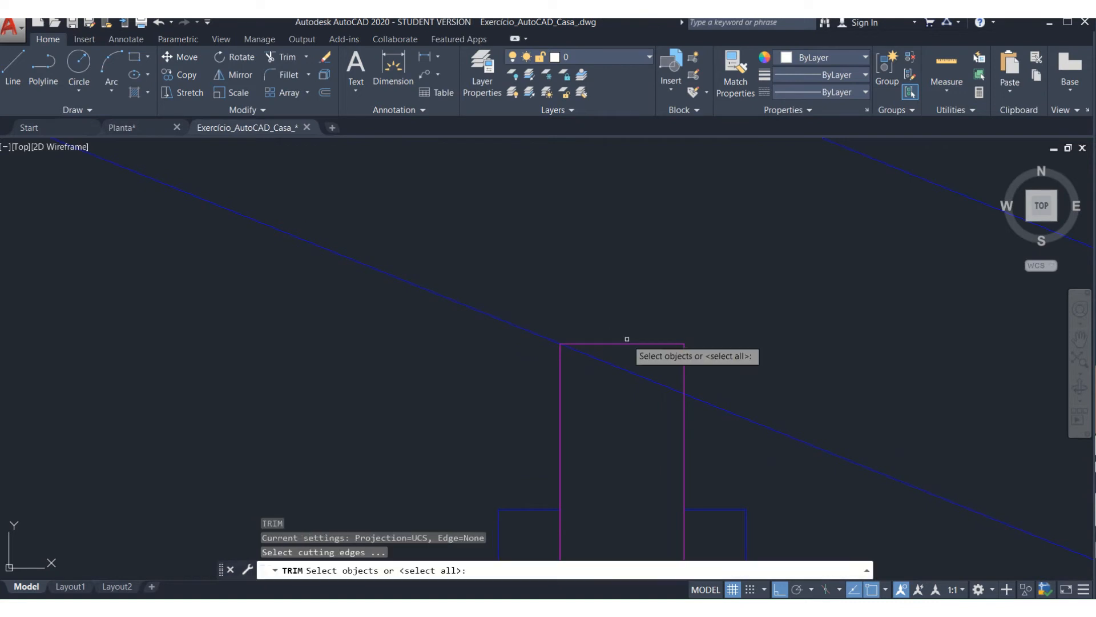
key("Return")
scroll(499, 343, "down", 5)
scroll(740, 416, "up", 5)
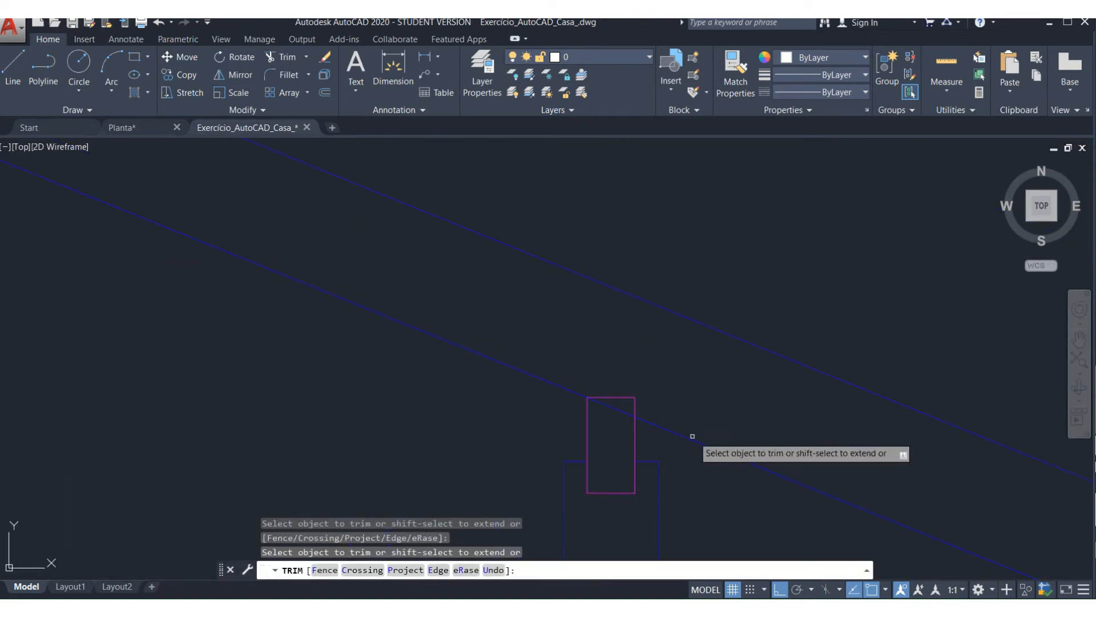
scroll(536, 352, "down", 5)
scroll(726, 437, "up", 4)
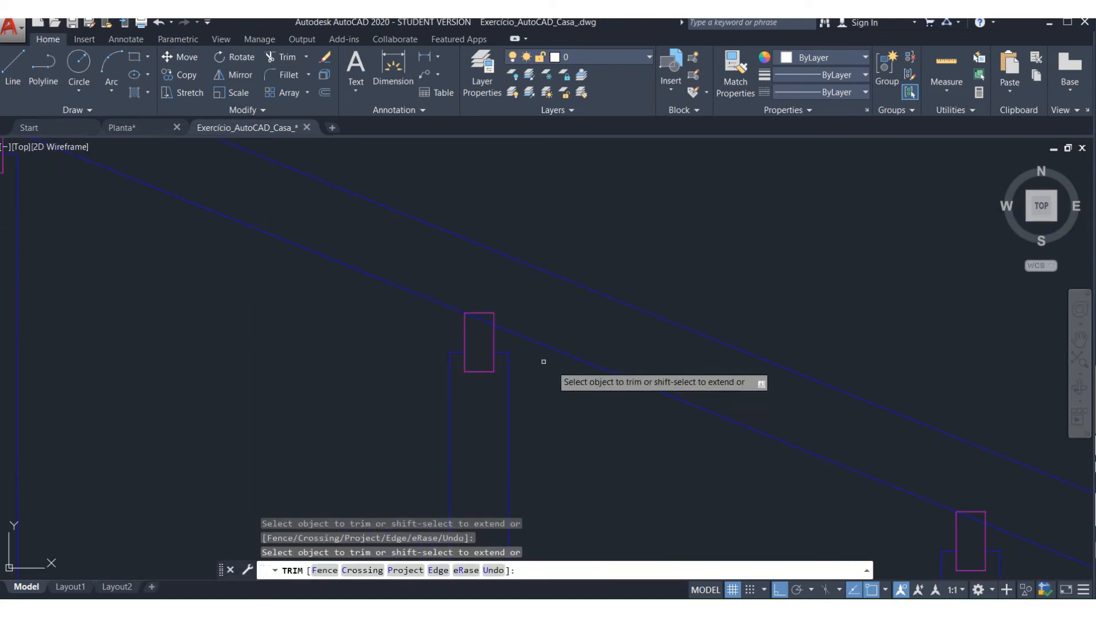
scroll(711, 431, "down", 2)
scroll(580, 323, "up", 3)
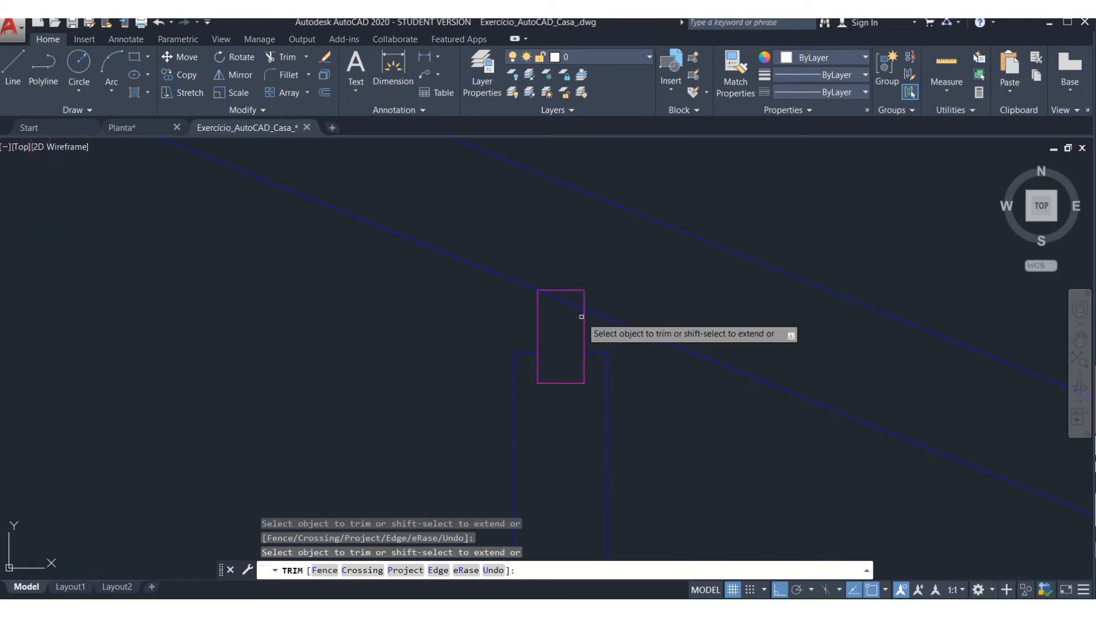
scroll(589, 332, "down", 5)
scroll(736, 434, "down", 4)
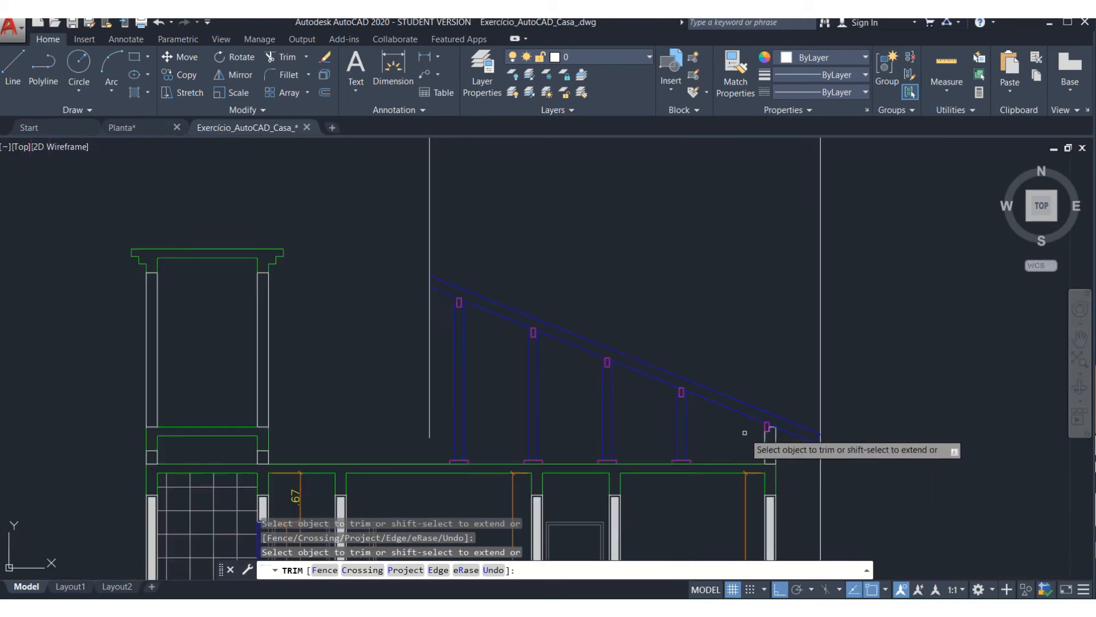
scroll(691, 342, "up", 1)
key("Return")
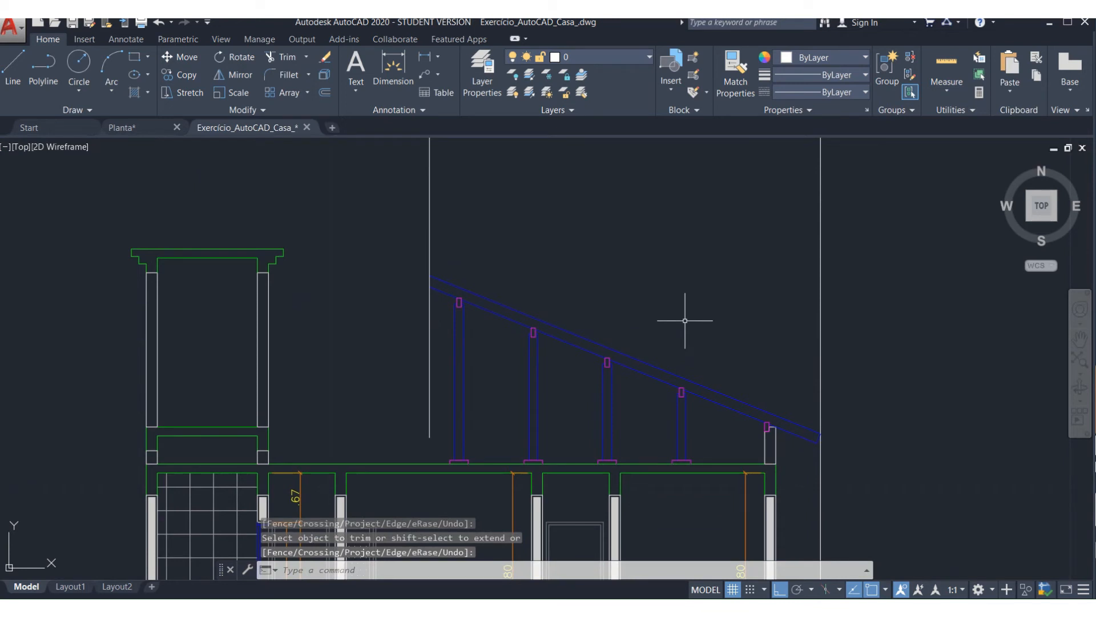
key("super")
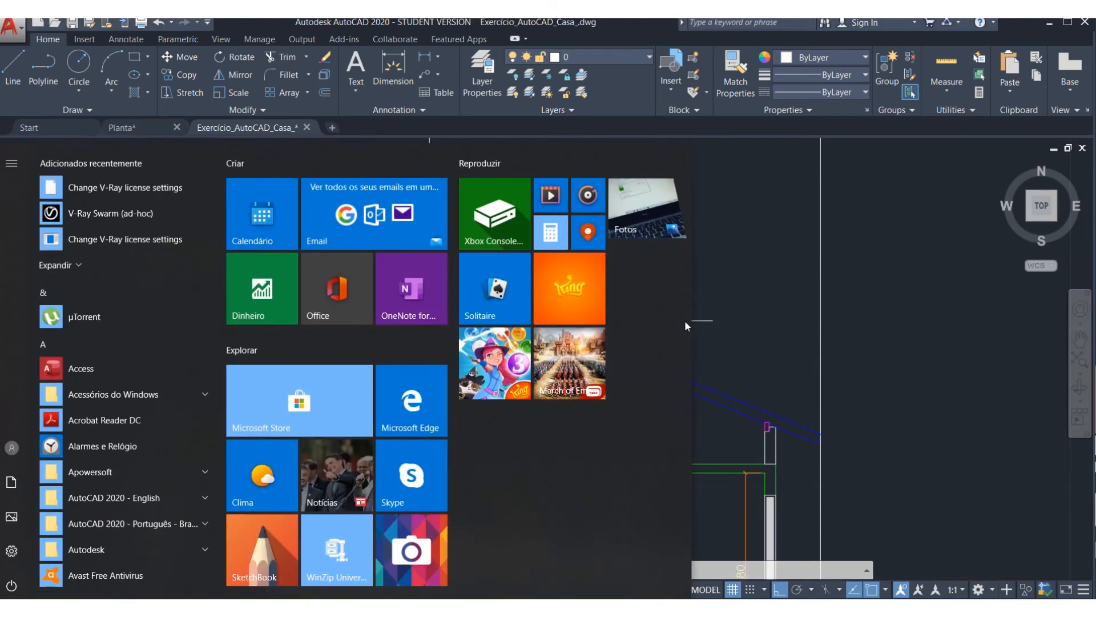
key("Escape")
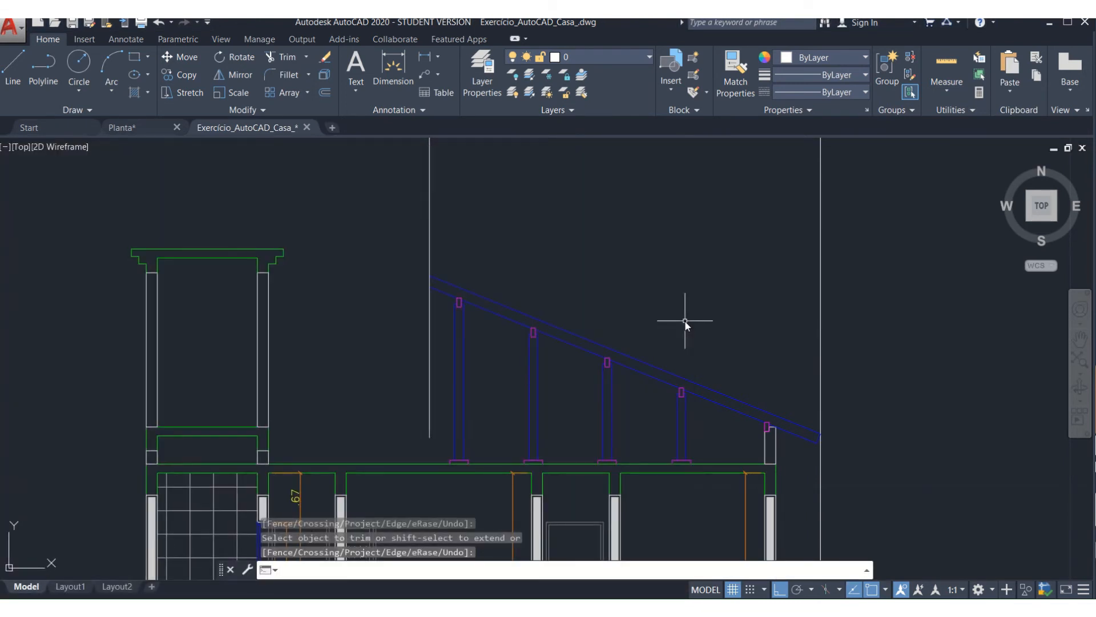
key("Escape")
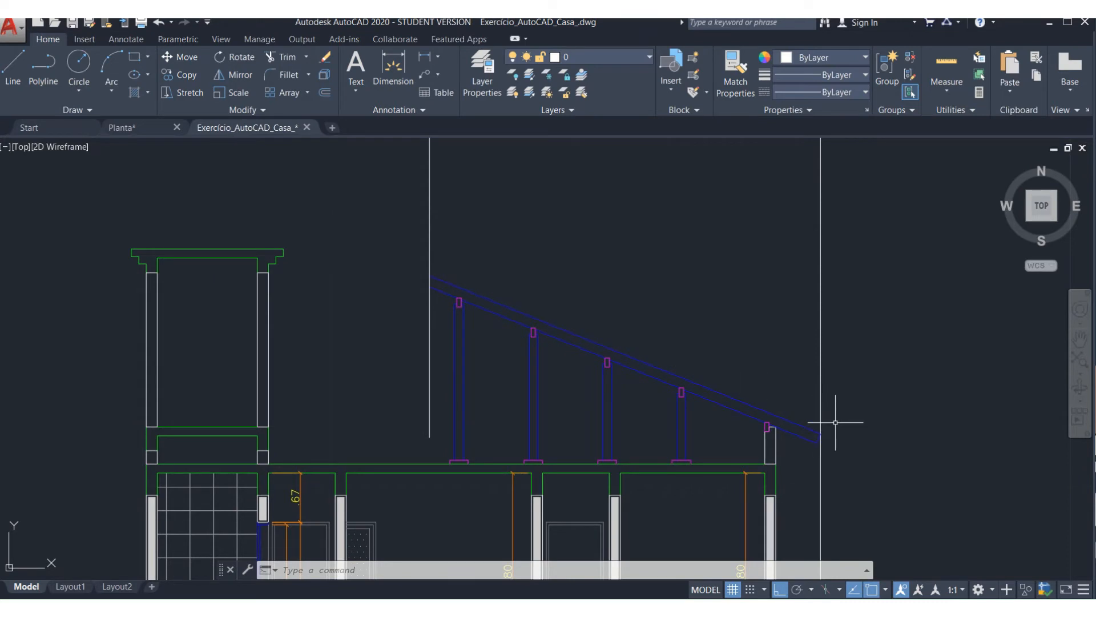
scroll(815, 423, "up", 4)
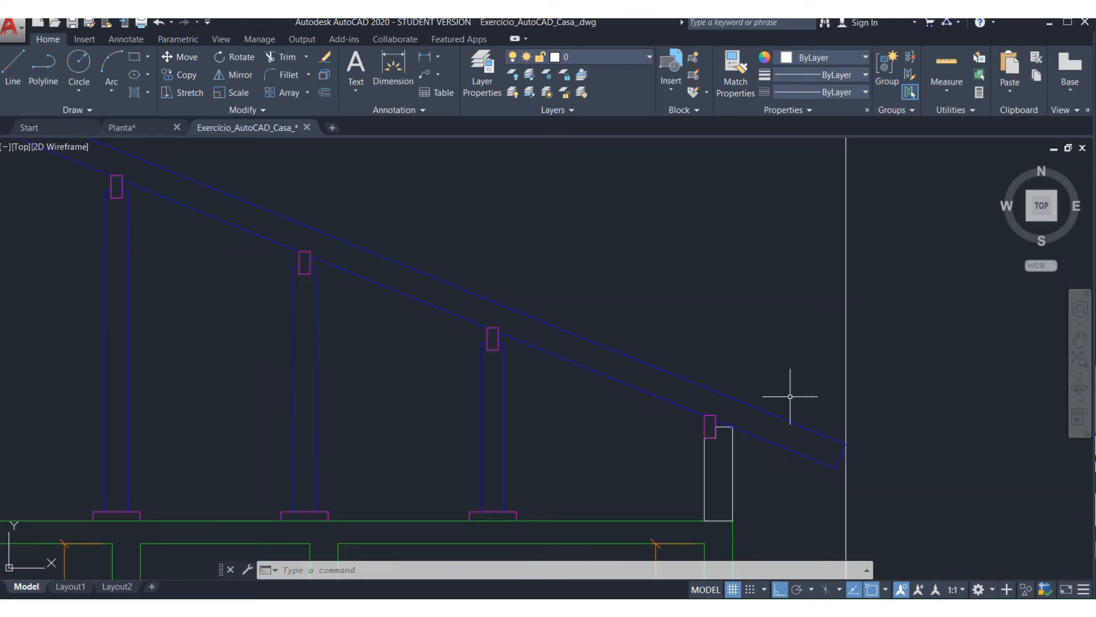
type("o")
key("Return")
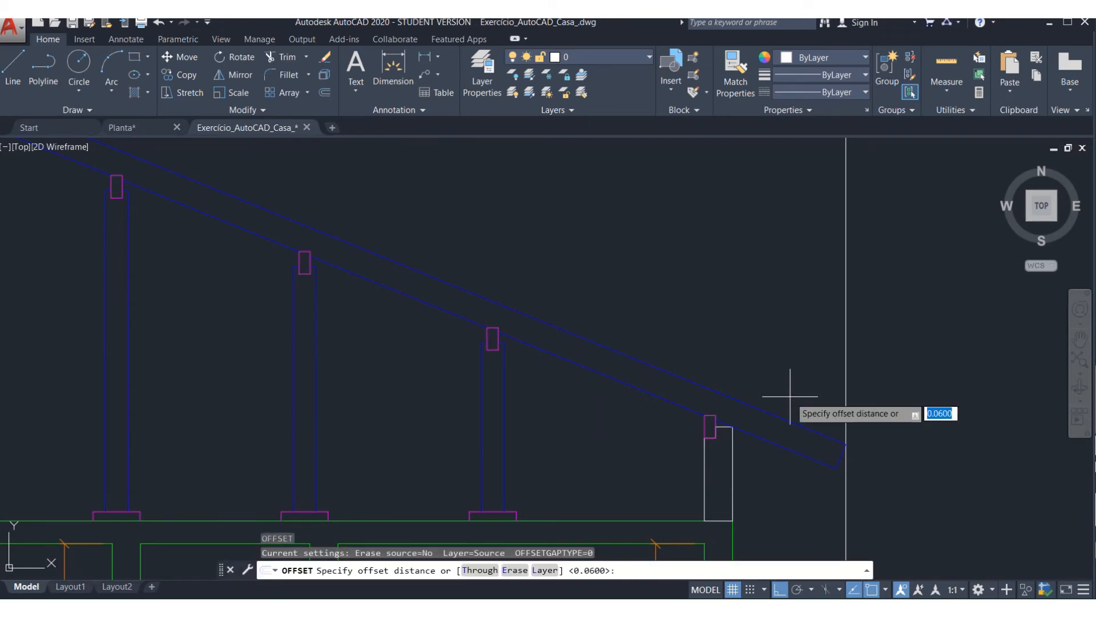
type(".05")
key("Return")
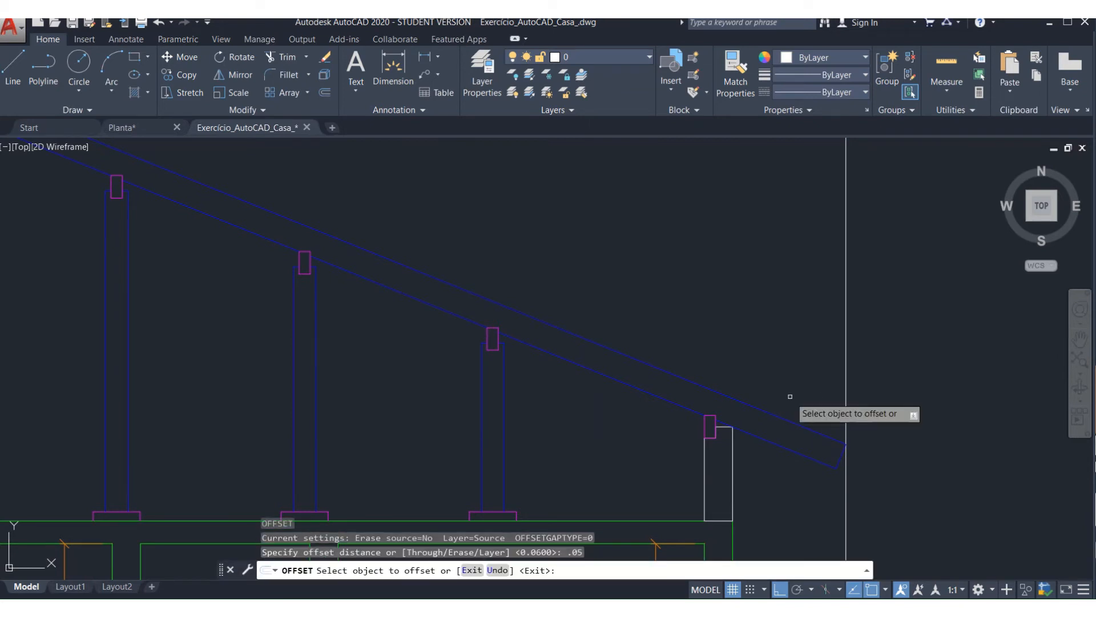
left_click(787, 419)
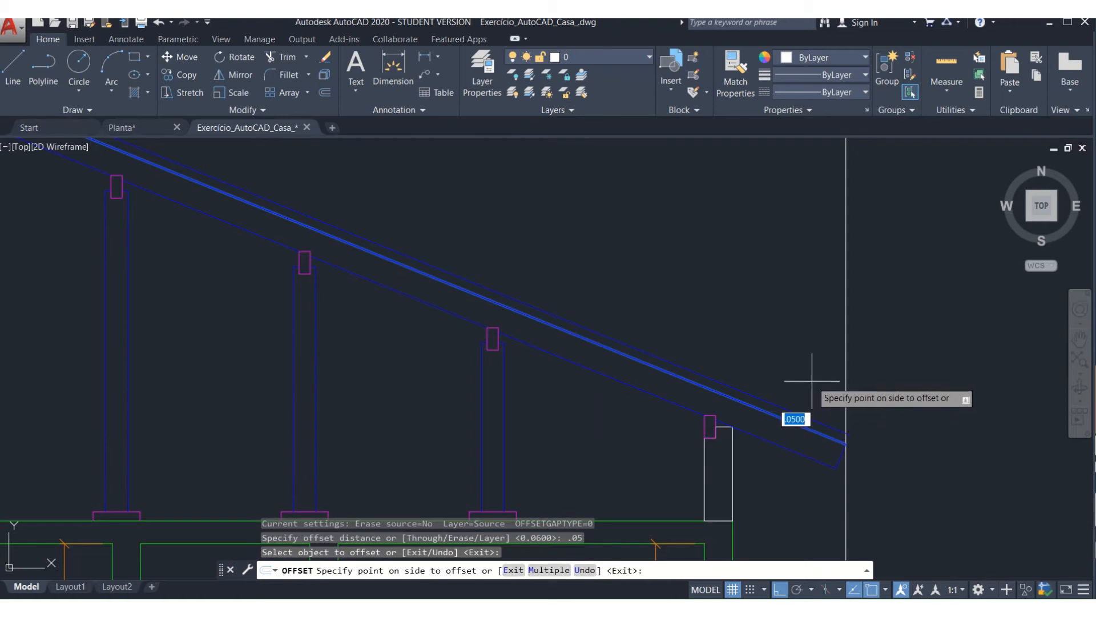
key("Return")
key("Escape")
key("Escape")
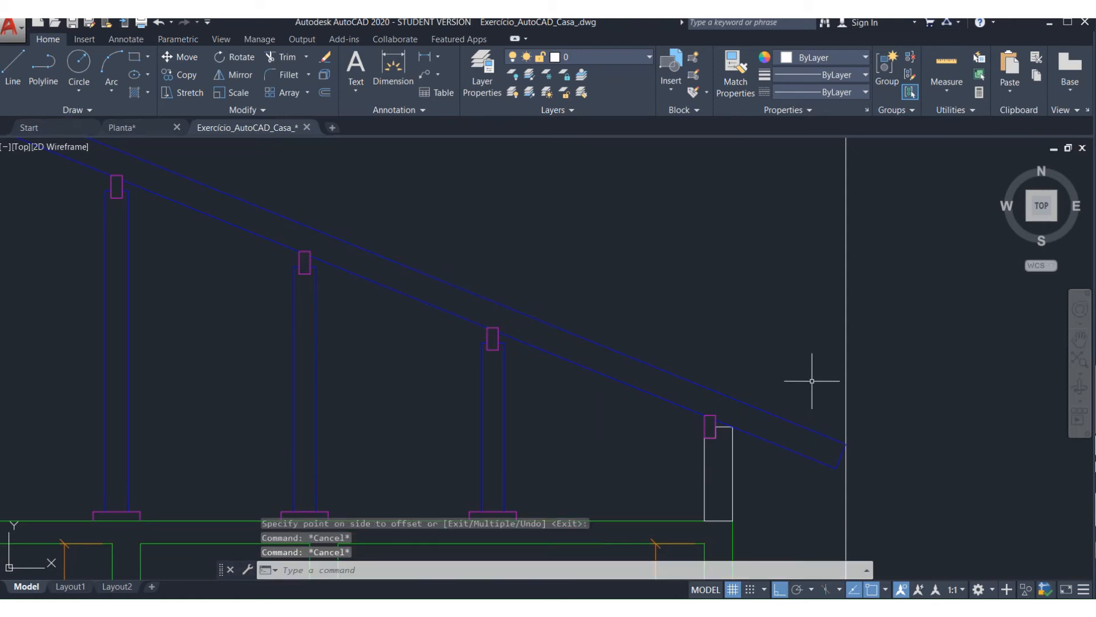
scroll(809, 379, "down", 3)
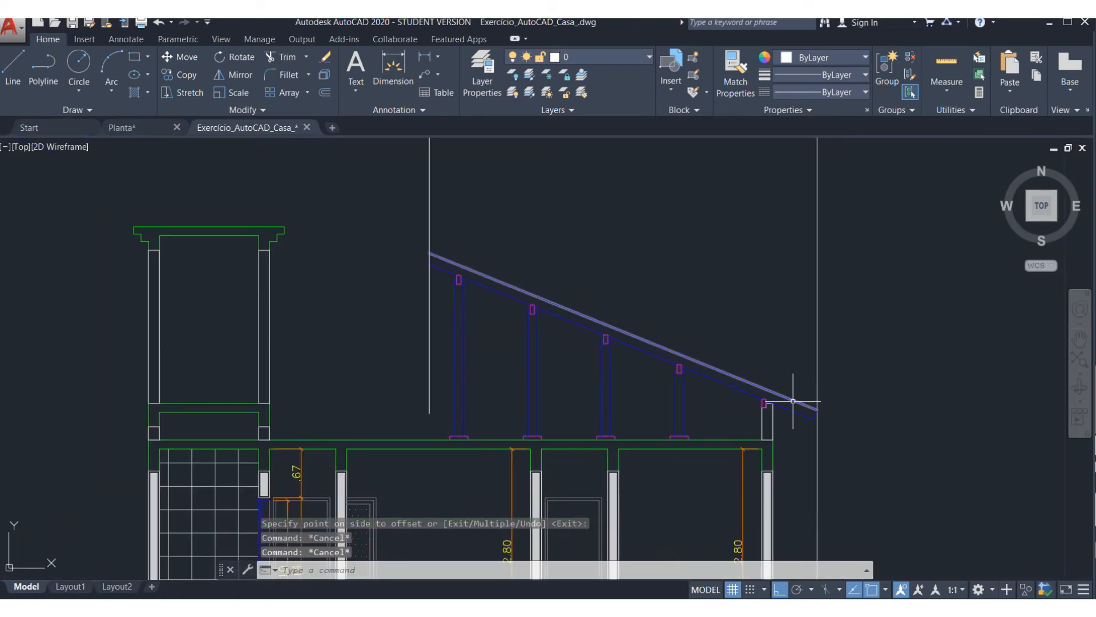
- Offset the rafter's upper edge outward above the roof slope by .05
scroll(793, 396, "up", 4)
key("Return")
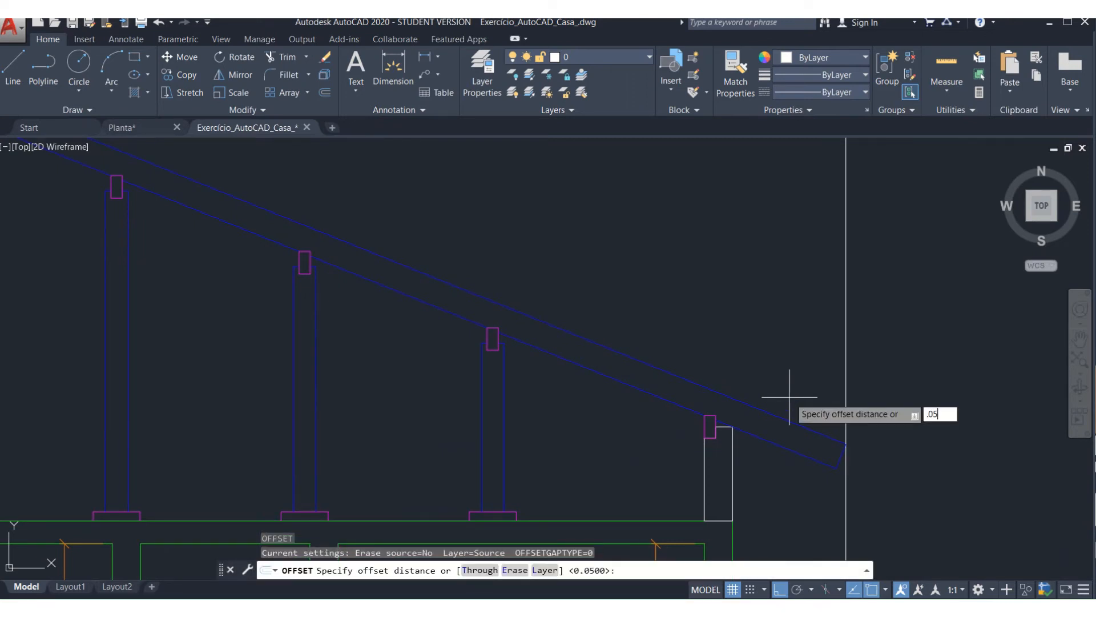
key("Return")
left_click(709, 387)
left_click(719, 370)
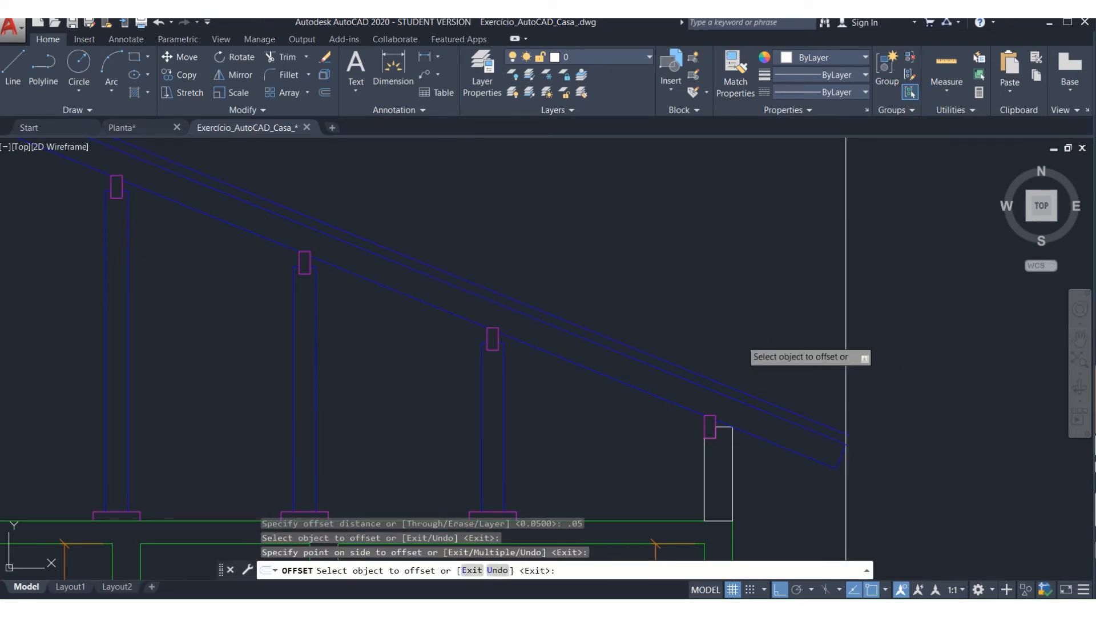
key("Escape")
- Draw a short line square to the slope between the offset line and the rafter's upper edge, near the eave end
scroll(833, 446, "up", 4)
type("L")
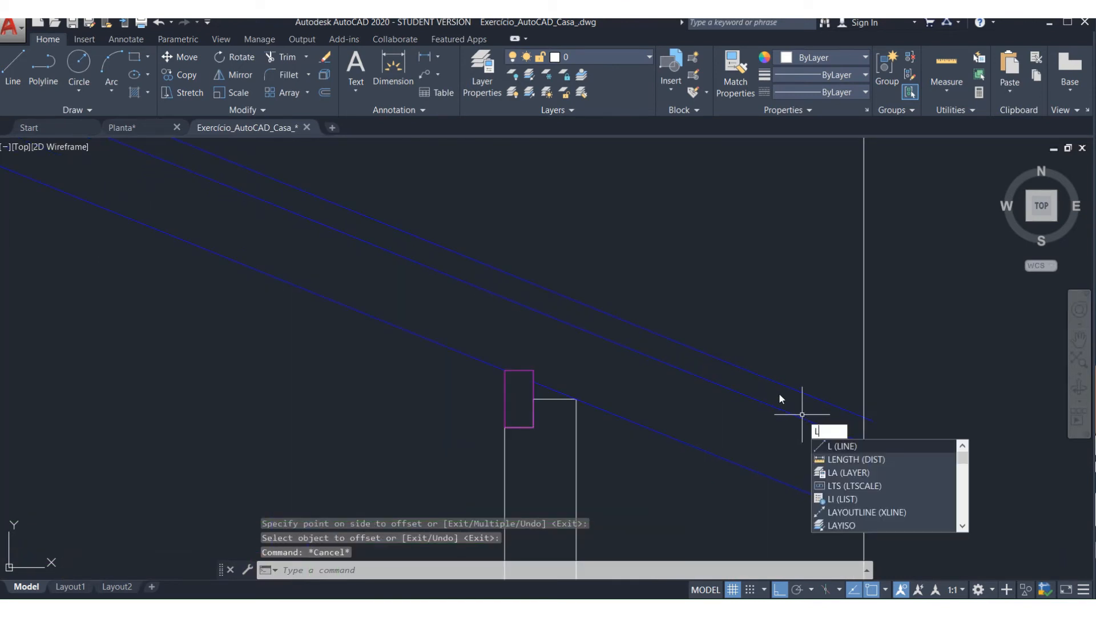
key("Return")
left_click(780, 409)
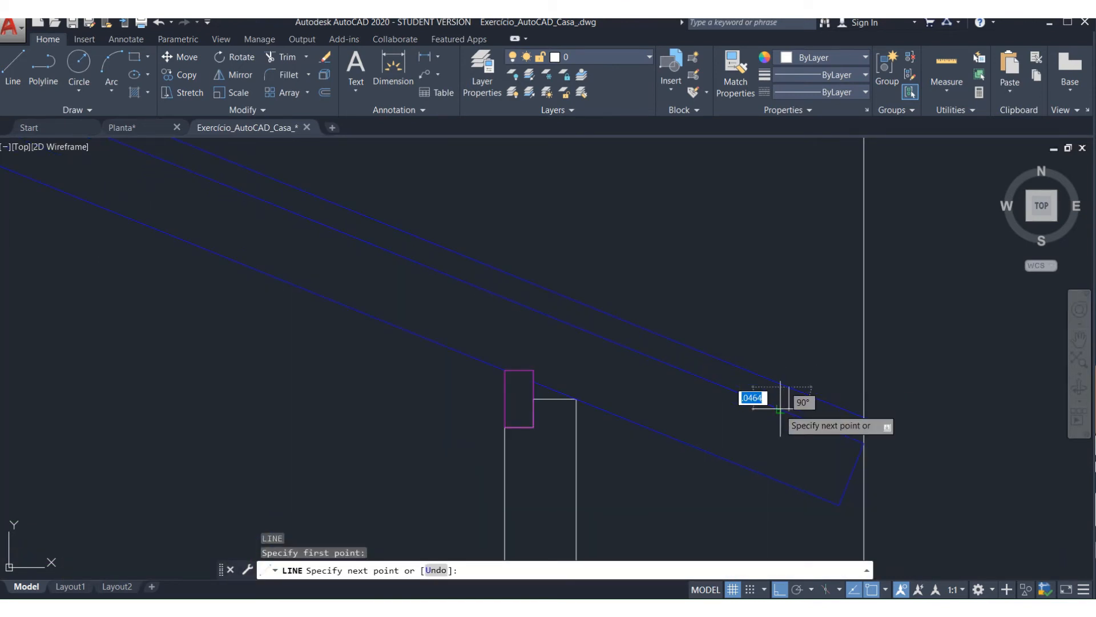
key("Escape")
- Offset the short cross line by .025 toward the uphill side
type("o")
key("Return")
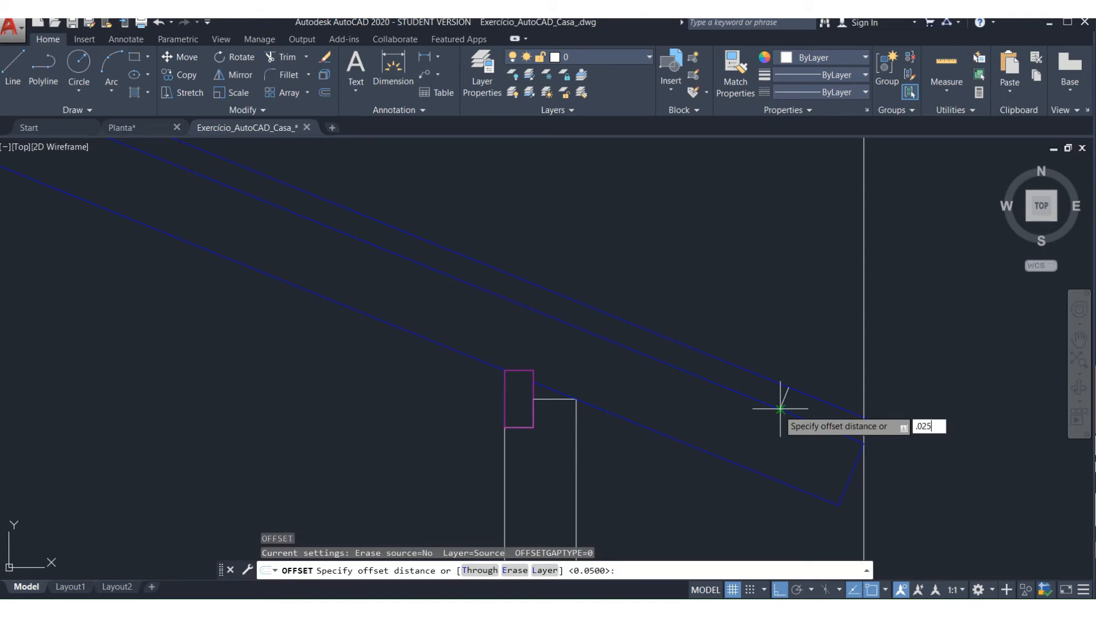
type(".025")
key("Return")
left_click(779, 388)
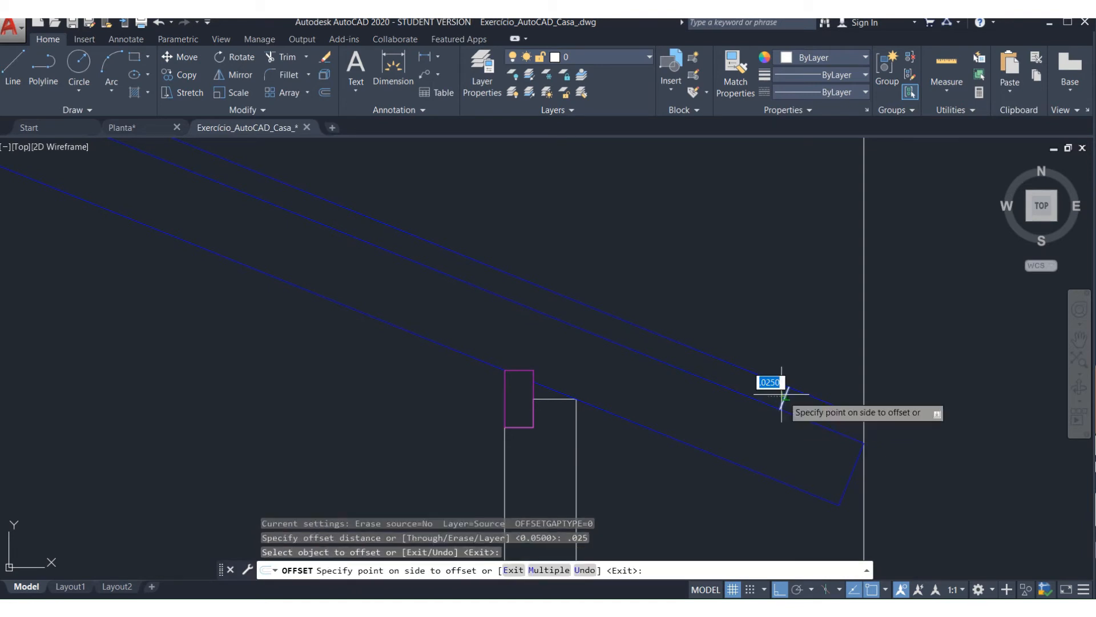
left_click(688, 354)
key("Escape")
key("Escape")
key("Escape")
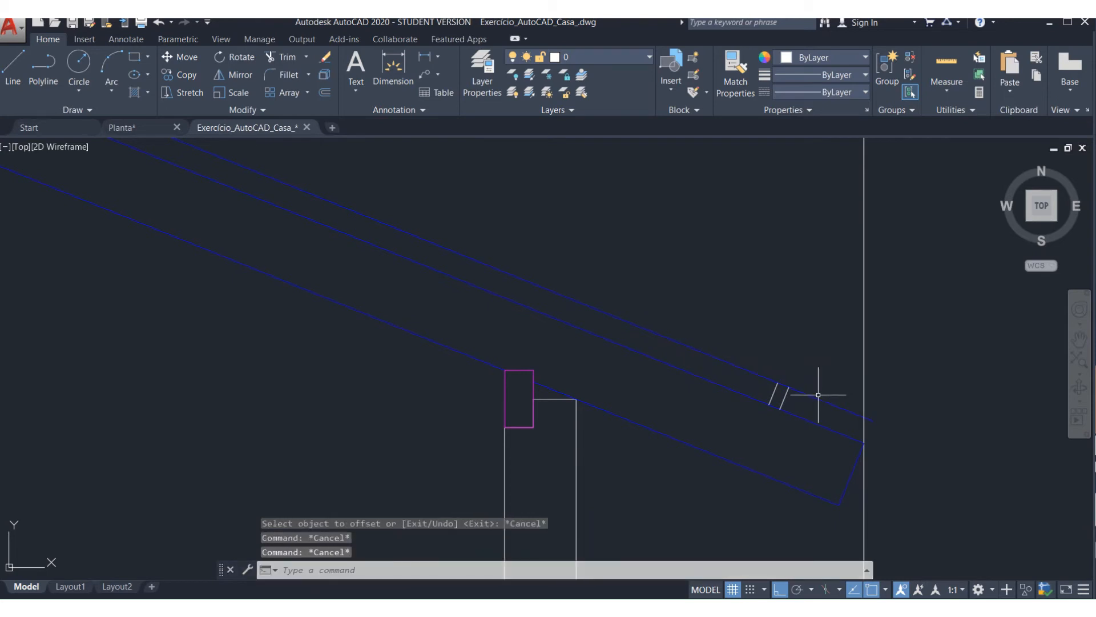
- Trim the long offset line outside the two short cross lines and erase its leftover piece at the eave end
type("tr")
key("Return")
key("Return")
left_click(813, 393)
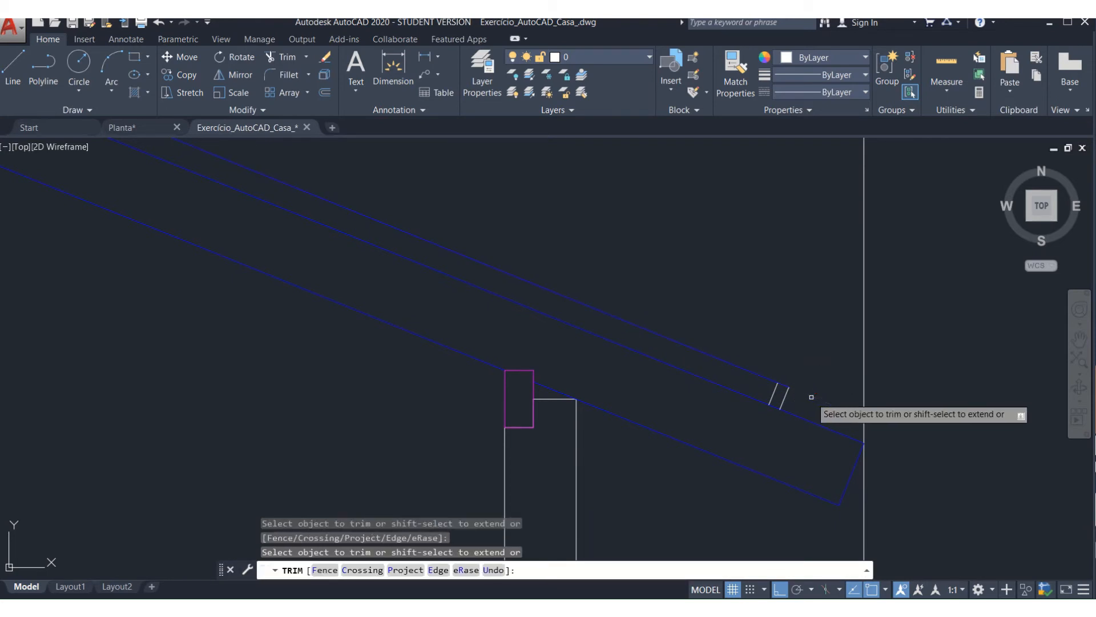
left_click(759, 381)
left_click(747, 363)
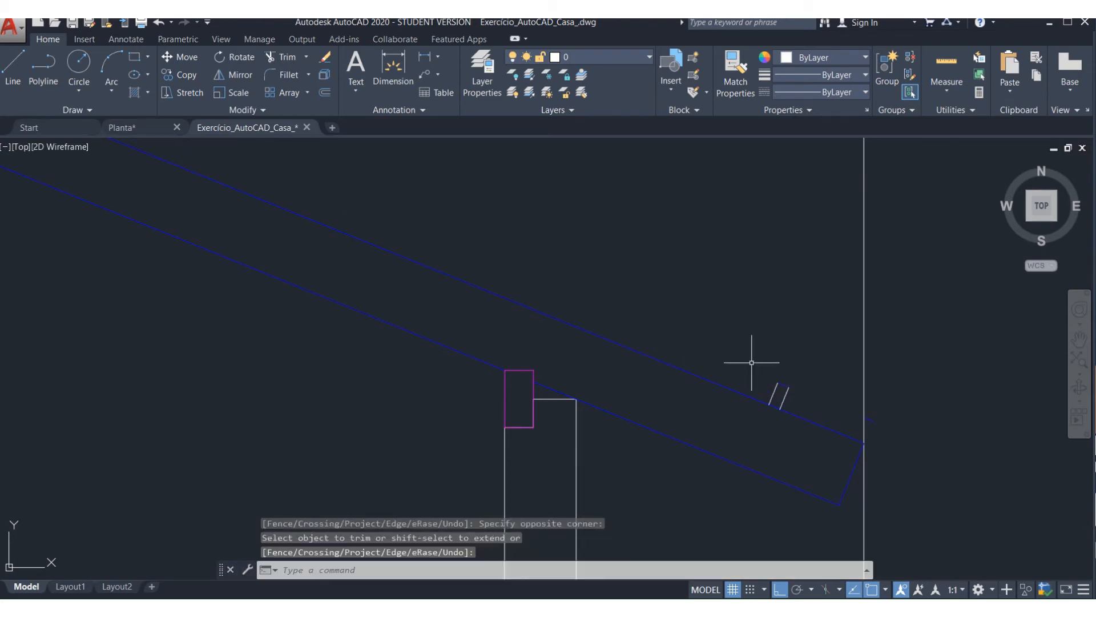
left_click(855, 390)
left_click(904, 430)
key("Delete")
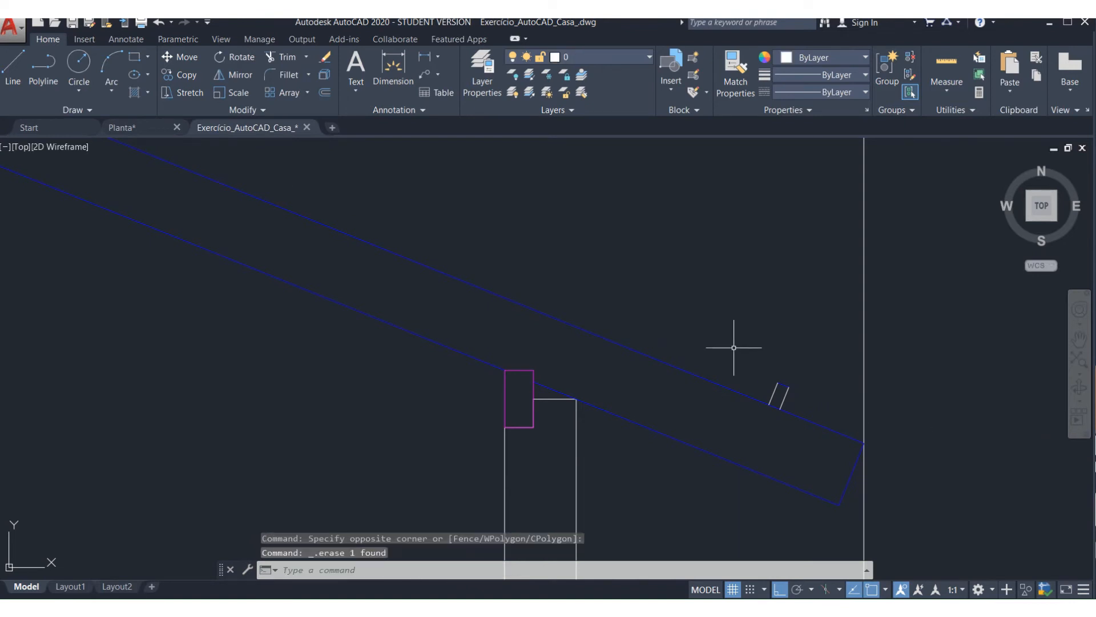
- Create a new layer named Cobertura 4 with the colour yellow
left_click(734, 348)
left_click(808, 447)
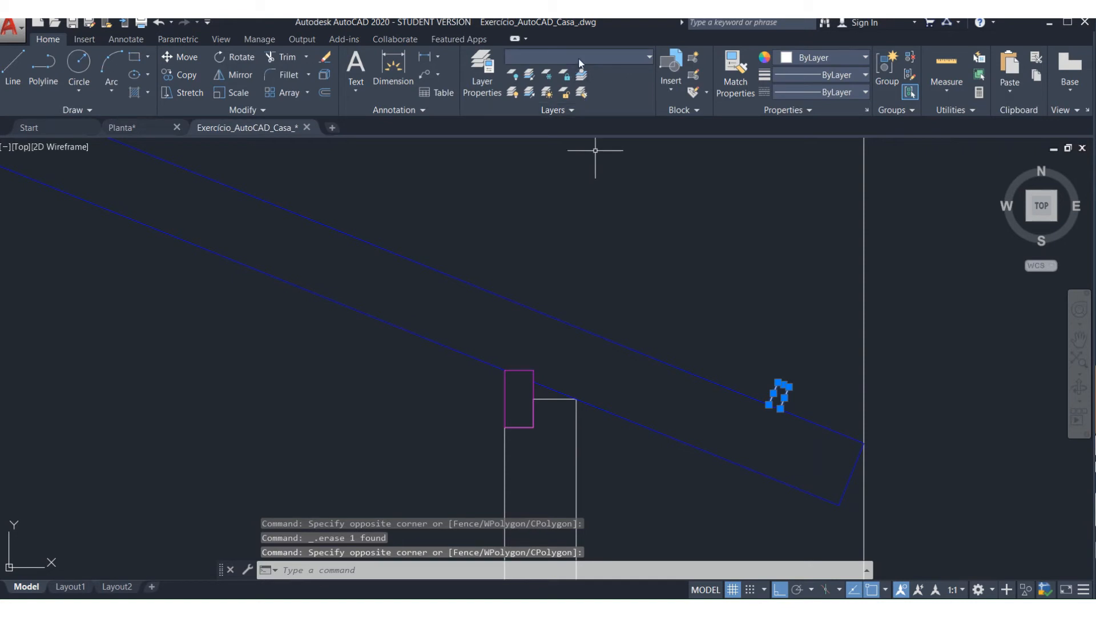
left_click(481, 84)
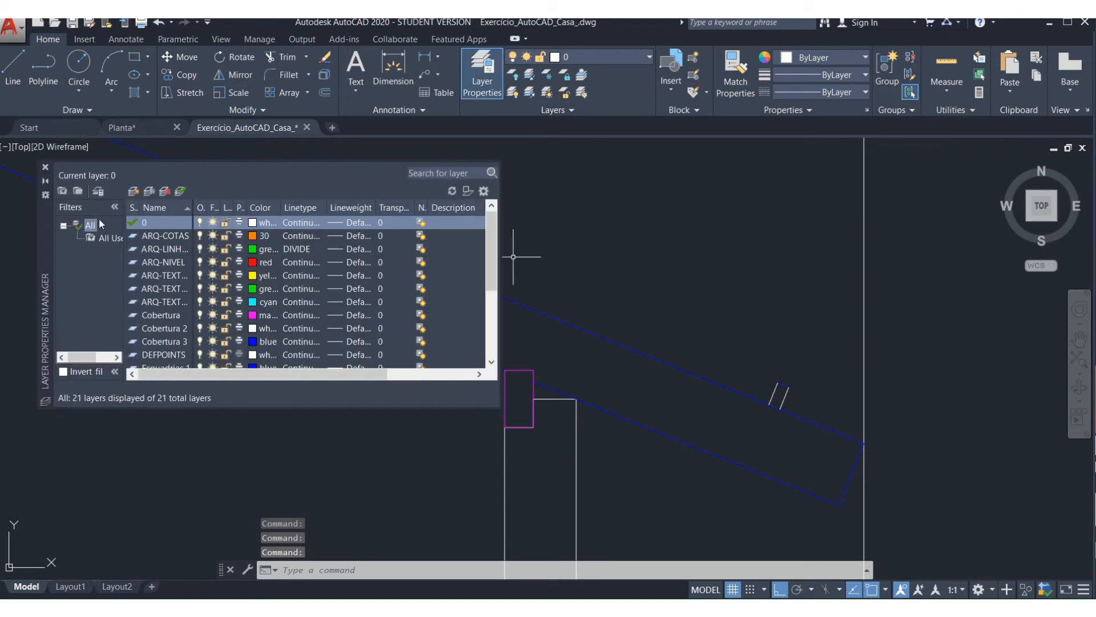
left_click(135, 192)
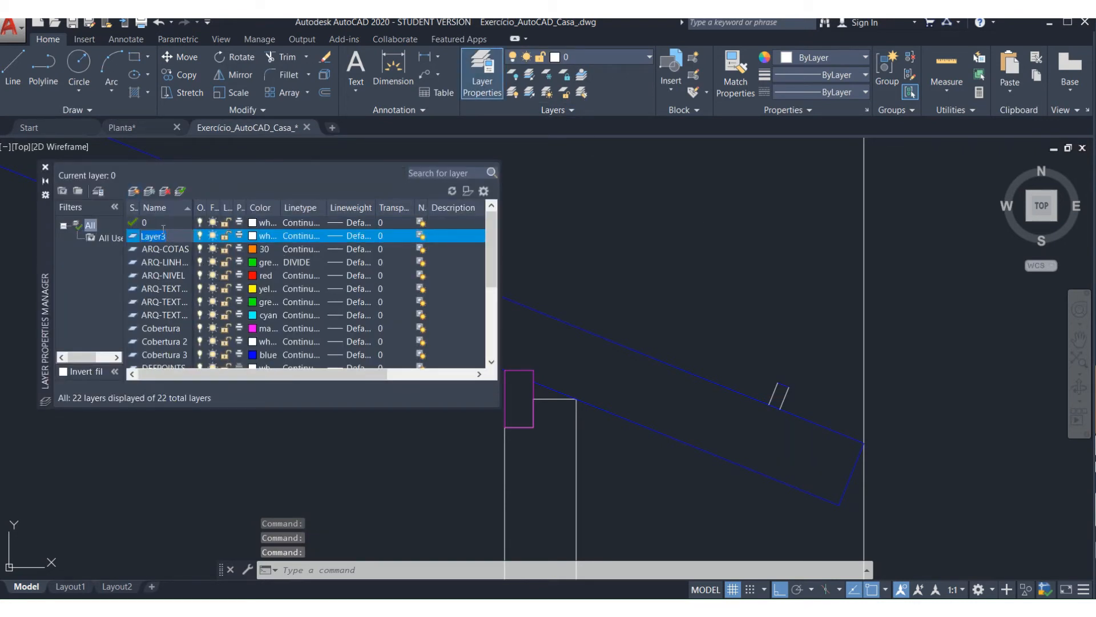
type("Cobertu")
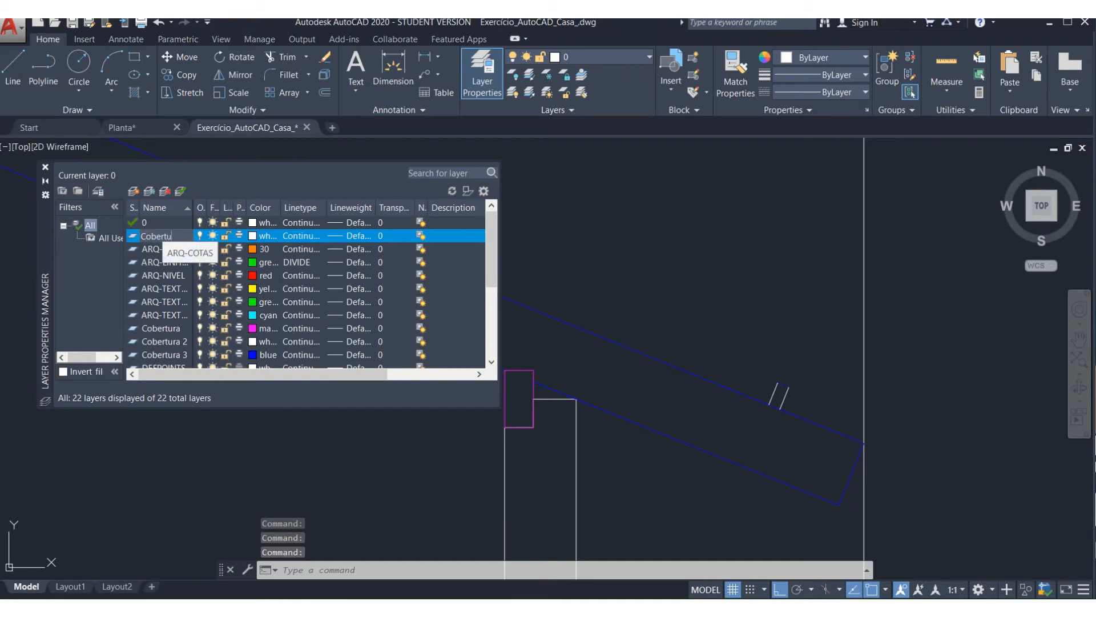
type("ra 4")
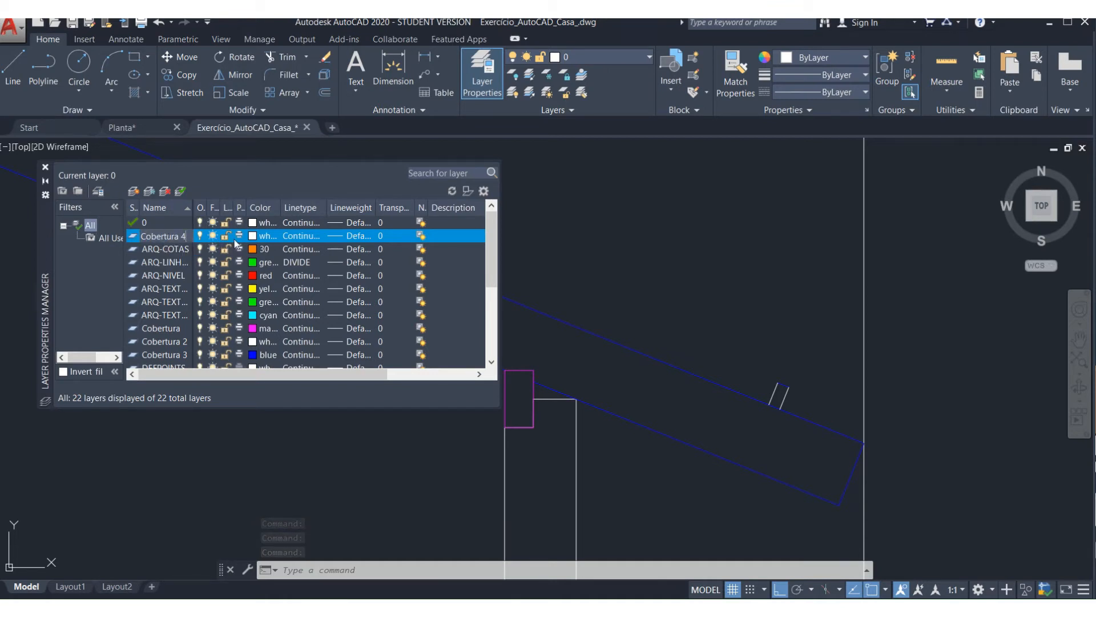
left_click(254, 235)
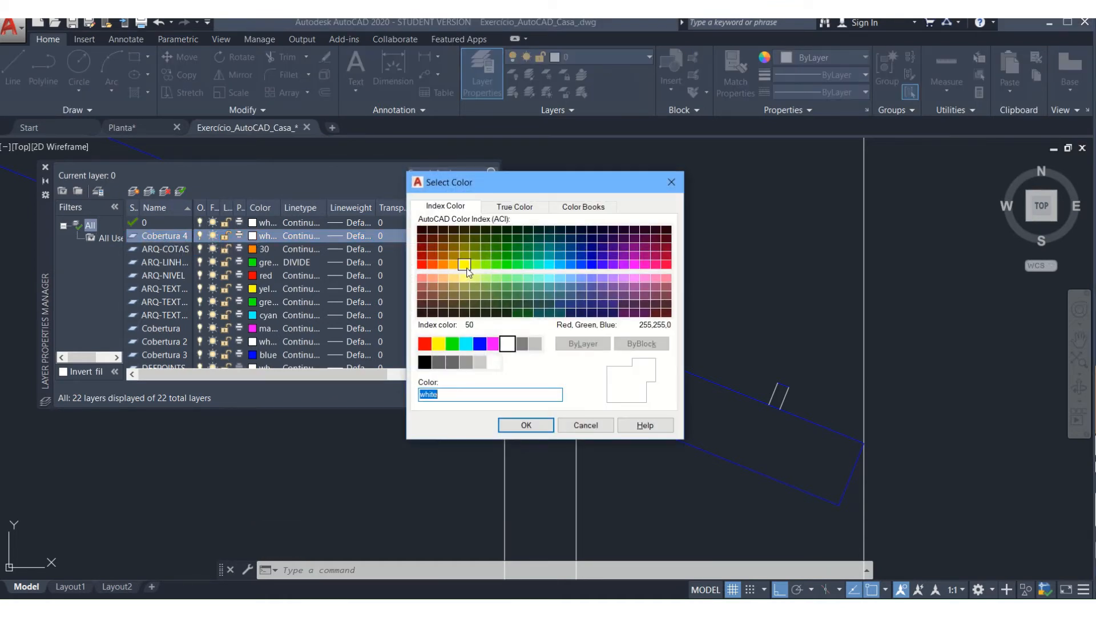
left_click(439, 343)
left_click(526, 426)
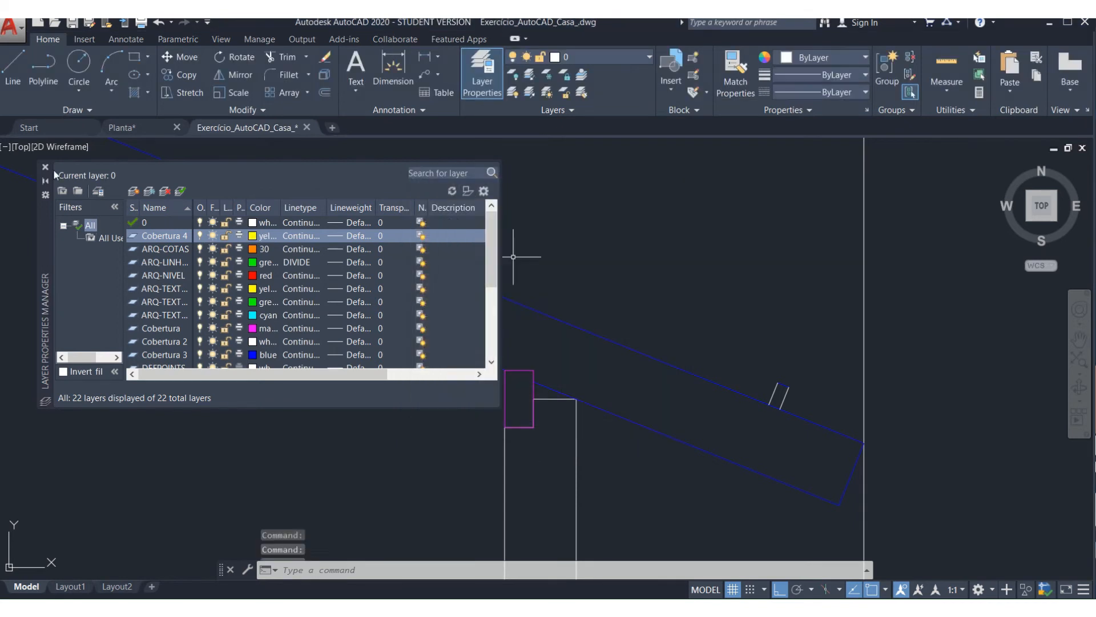
left_click(45, 167)
- Assign the small batten outline on top of the rafter to the Cobertura 4 layer
left_click(669, 317)
left_click(779, 419)
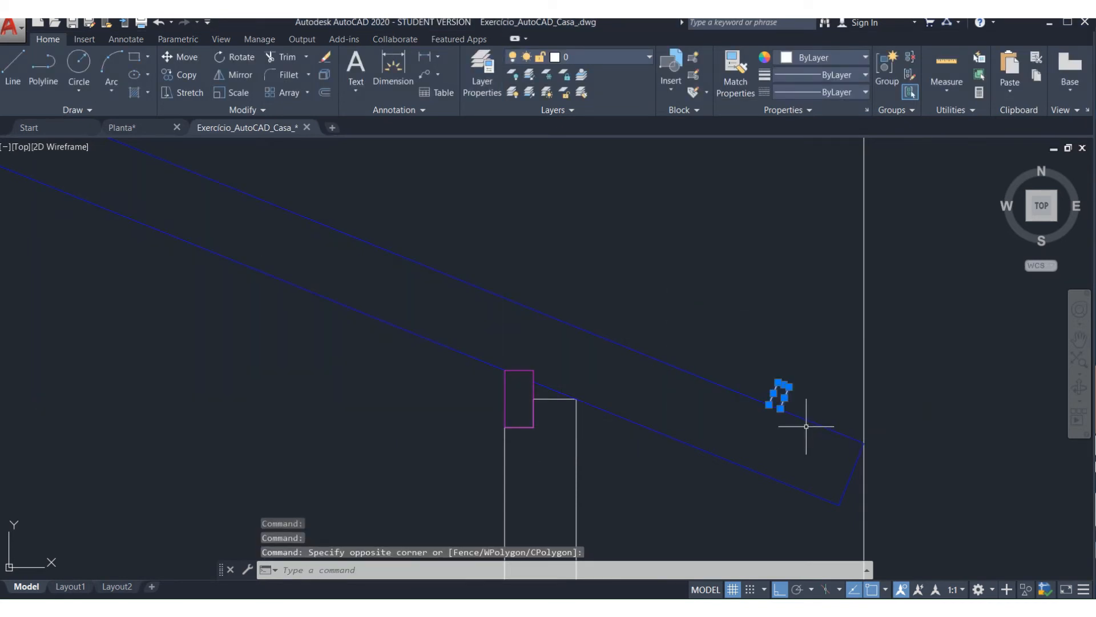
left_click(607, 62)
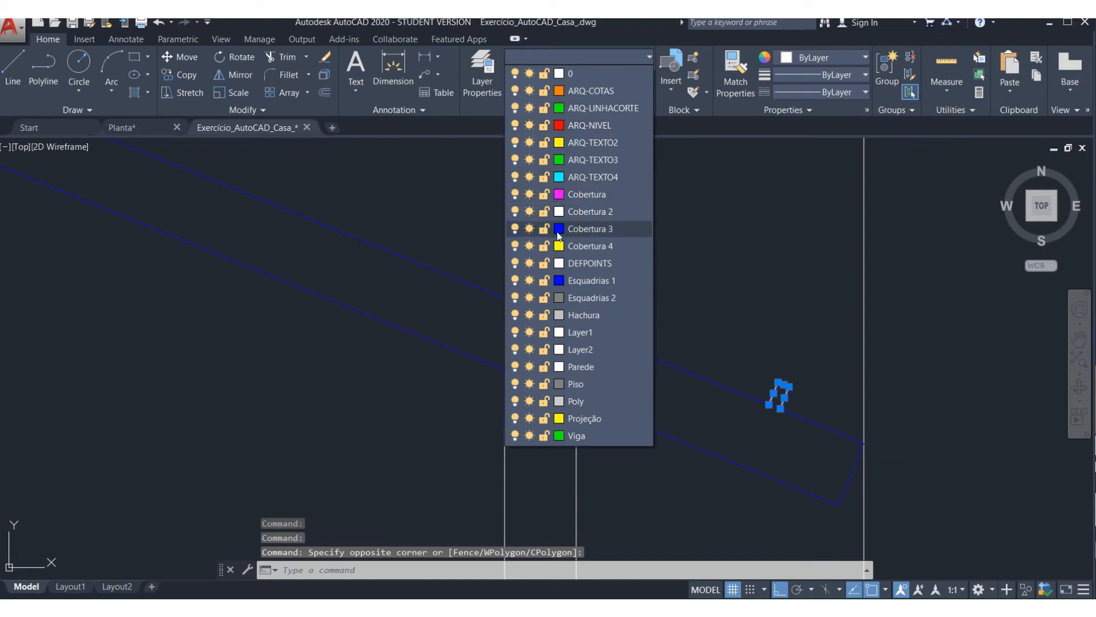
left_click(585, 245)
key("Escape")
key("Escape")
key("Escape")
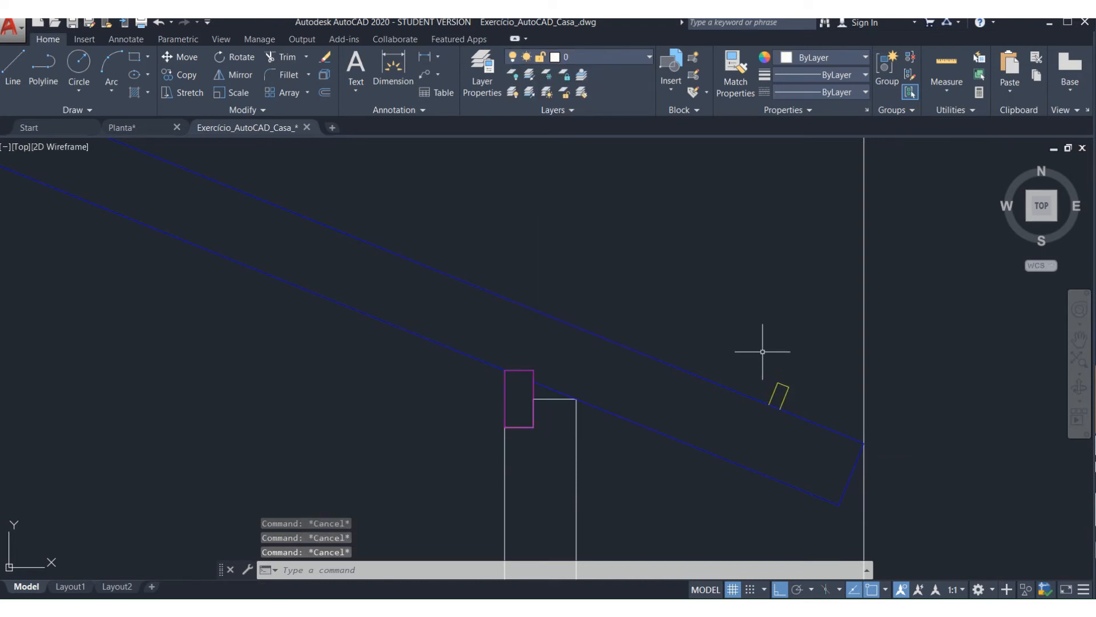
- Offset the uphill side line of the small yellow batten by .36 toward the uphill side
key("Escape")
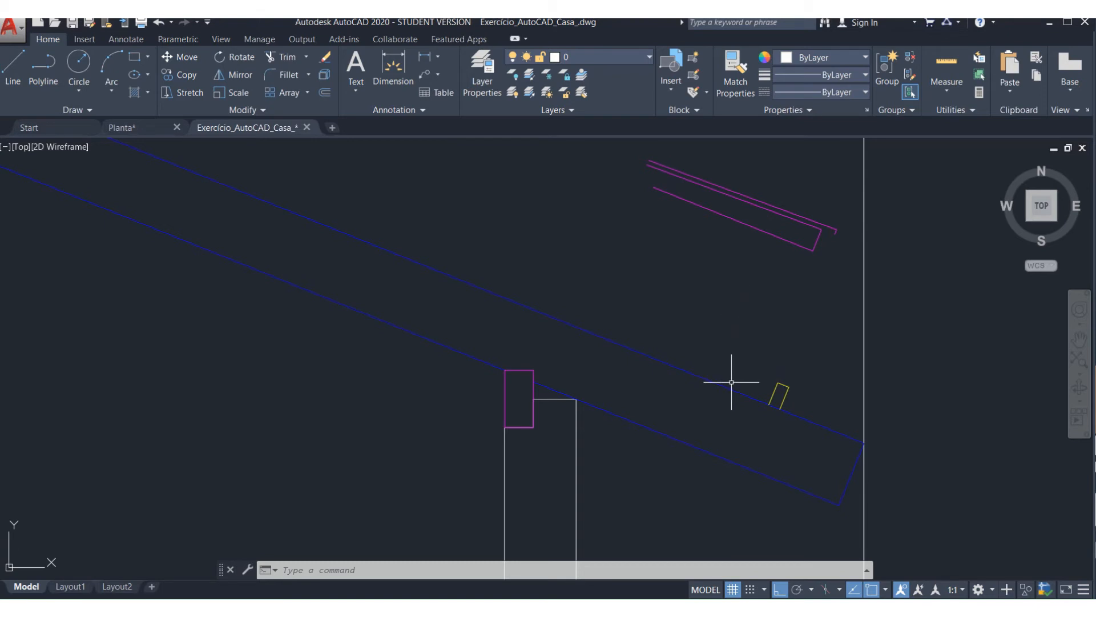
key("Escape")
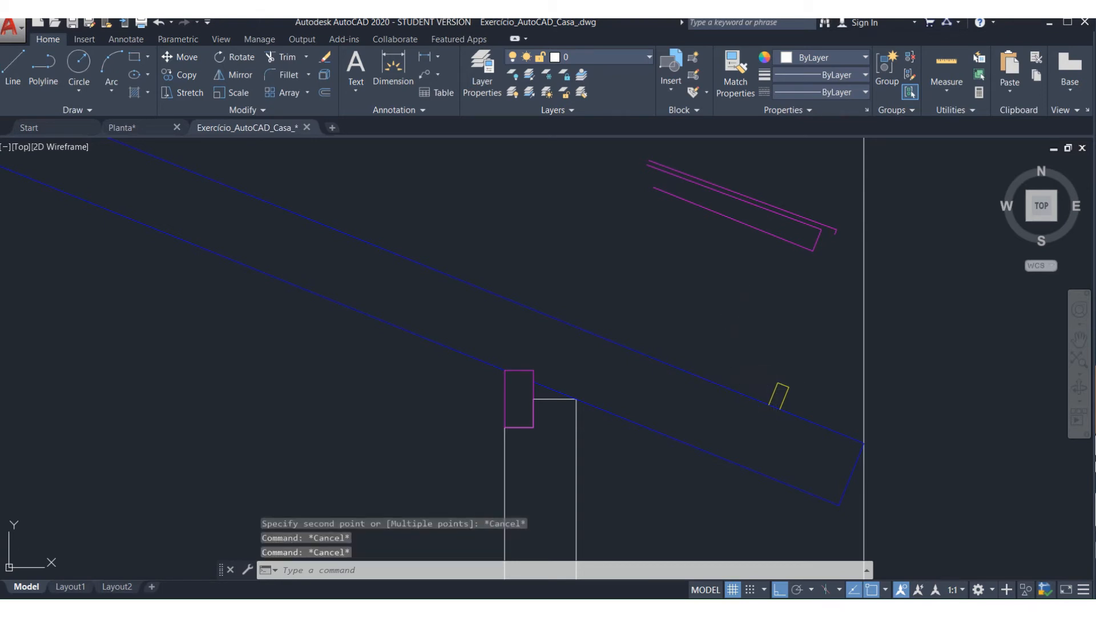
type("o")
key("Return")
type(".36")
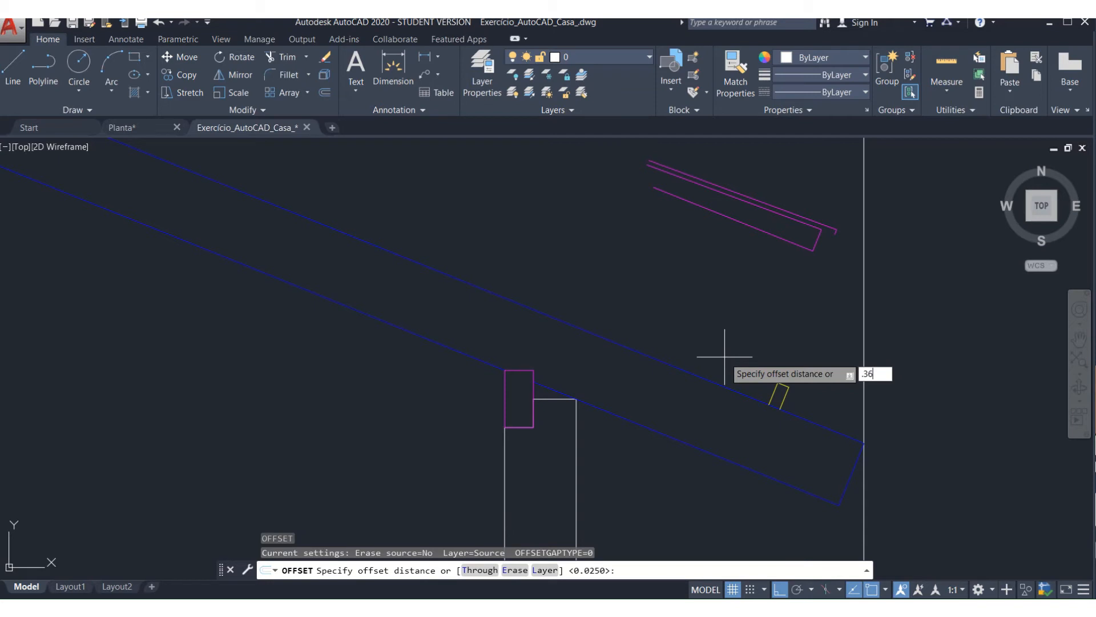
key("Return")
left_click(766, 383)
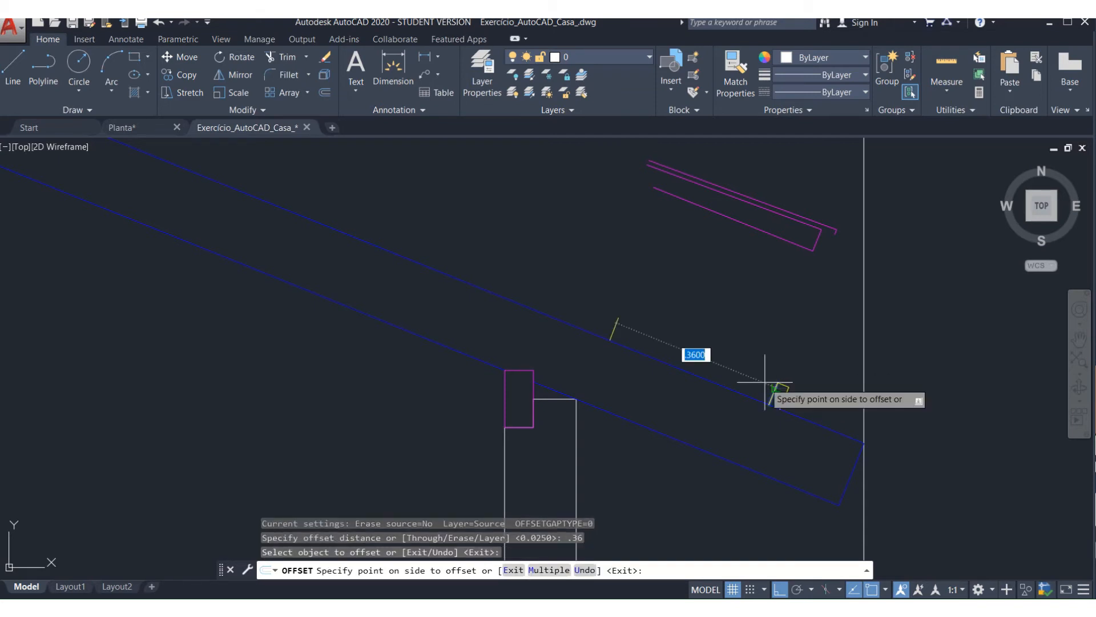
left_click(765, 382)
key("Escape")
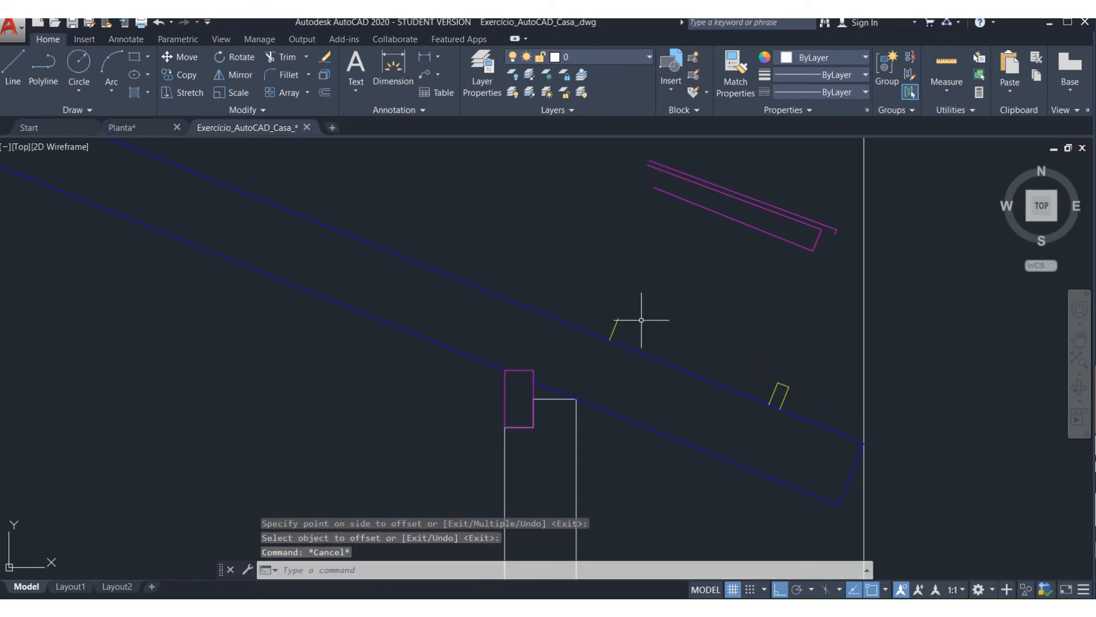
- Draw a line from the upper end of the new short cross line to the batten's upper uphill corner
type("l")
key("Return")
left_click(618, 318)
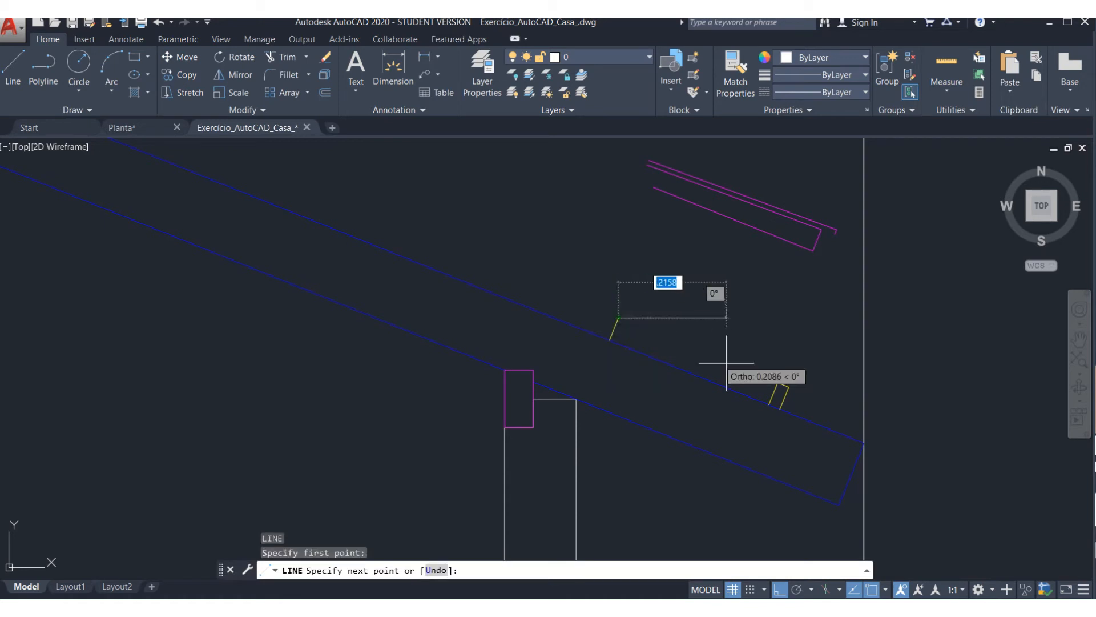
left_click(777, 383)
key("Escape")
key("Escape")
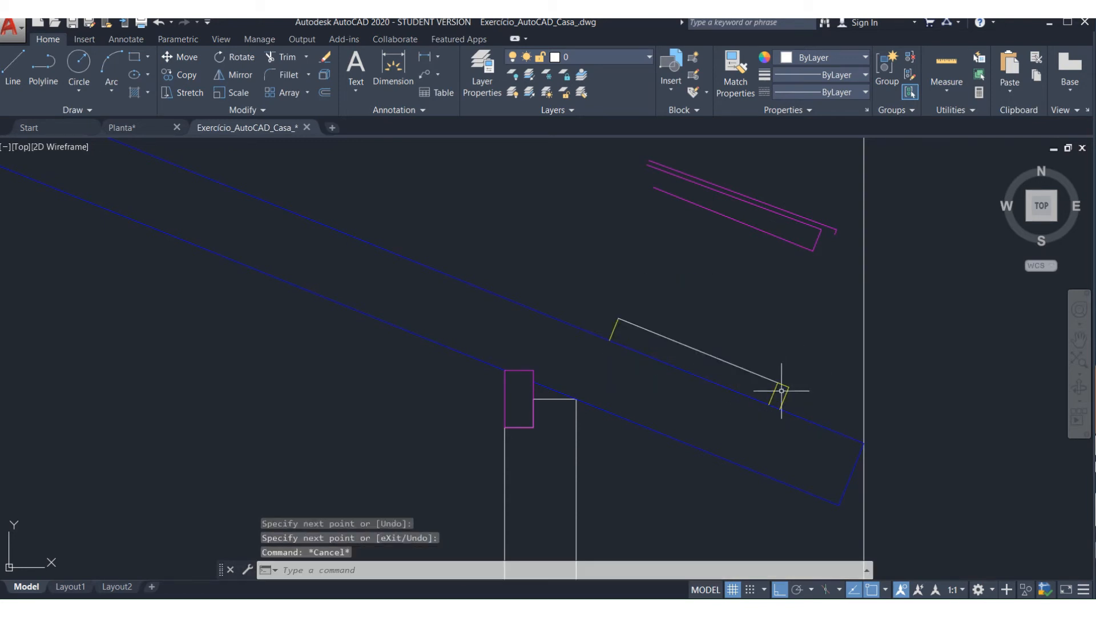
- Copy the batten's uphill side line from its lower end to its upper end so it continues upward above the batten
type("co")
key("Return")
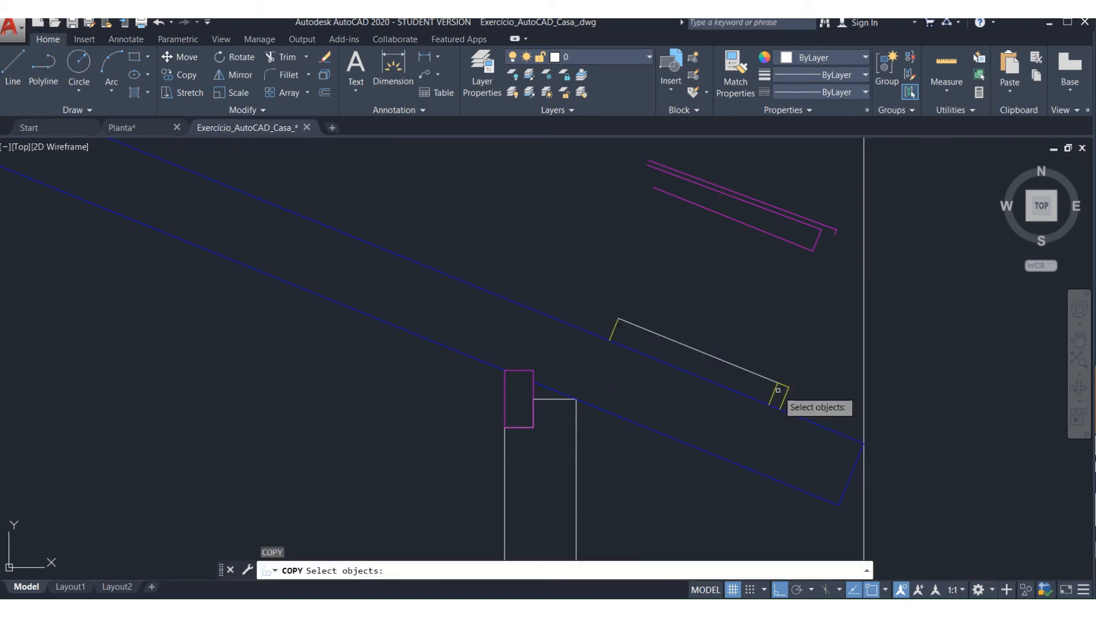
left_click(778, 391)
key("Return")
left_click(777, 381)
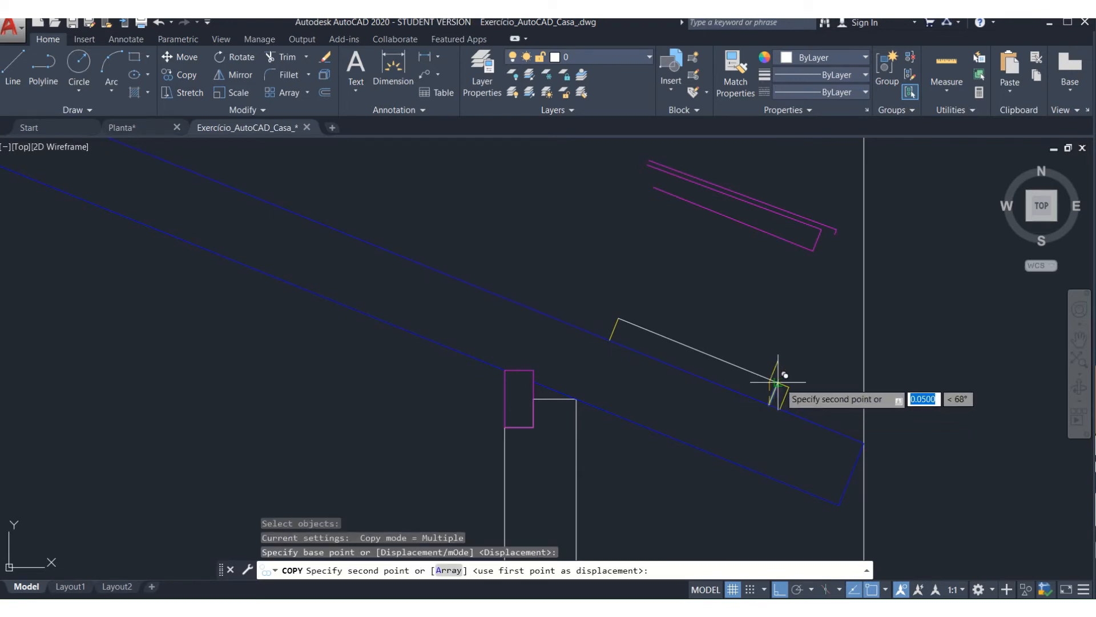
left_click(775, 383)
key("Escape")
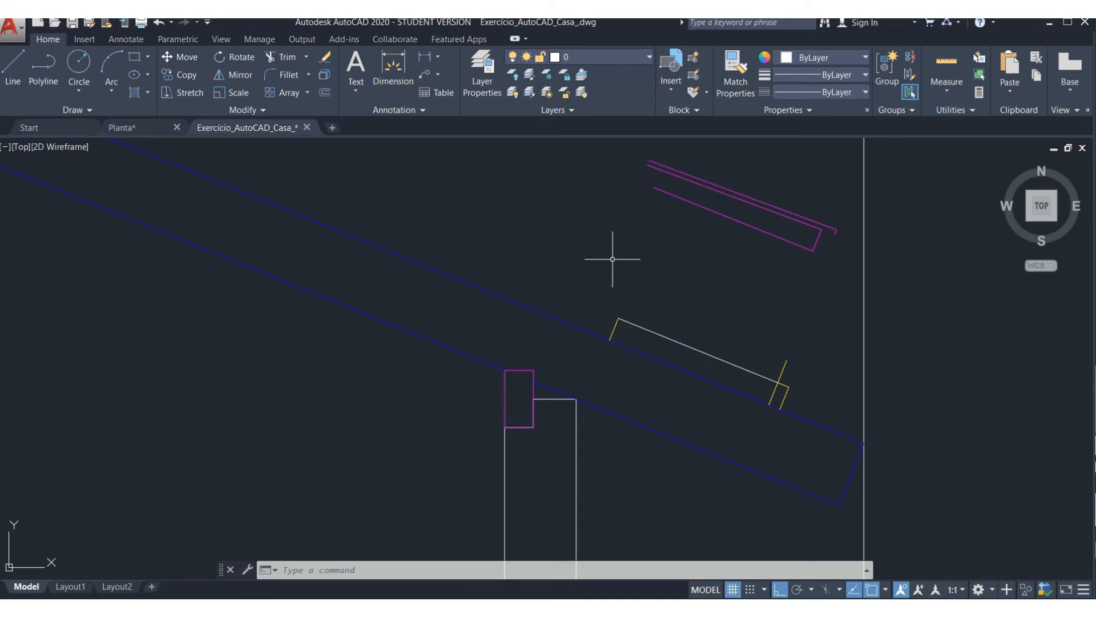
- Offset the white sloping line between the short cross lines by .04 upward
key("Return")
type(".04")
key("Return")
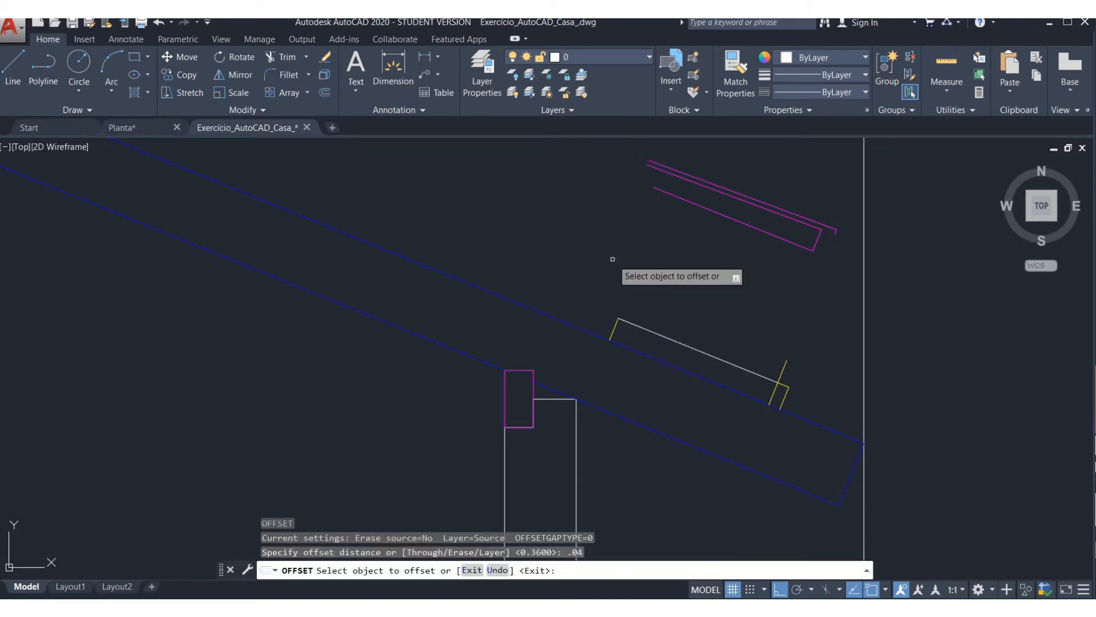
left_click(643, 326)
left_click(671, 303)
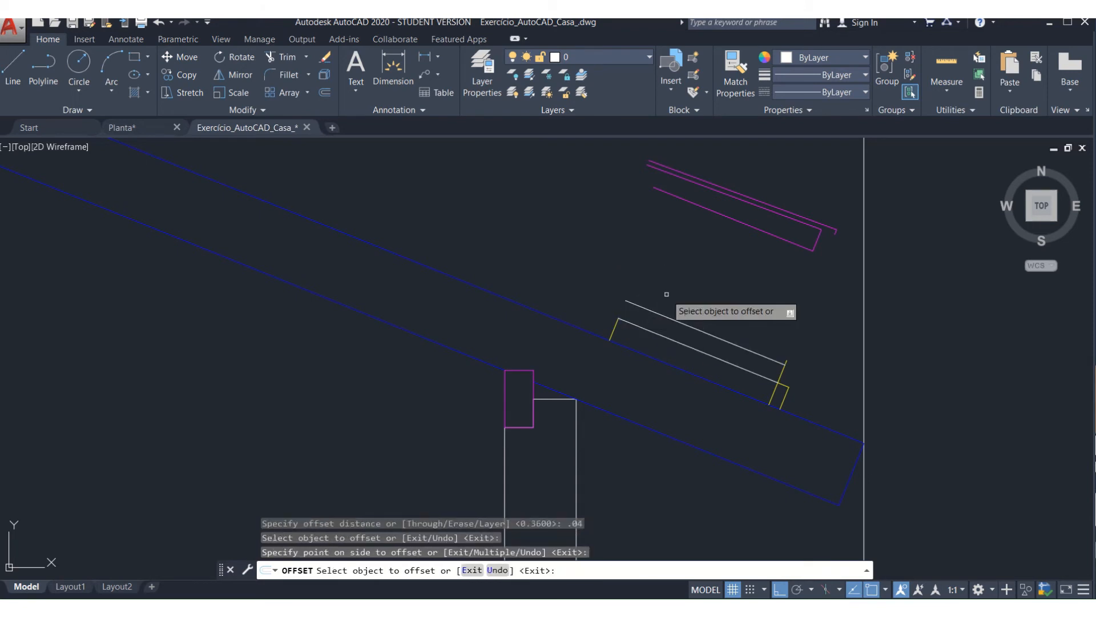
key("Return")
scroll(702, 325, "up", 2)
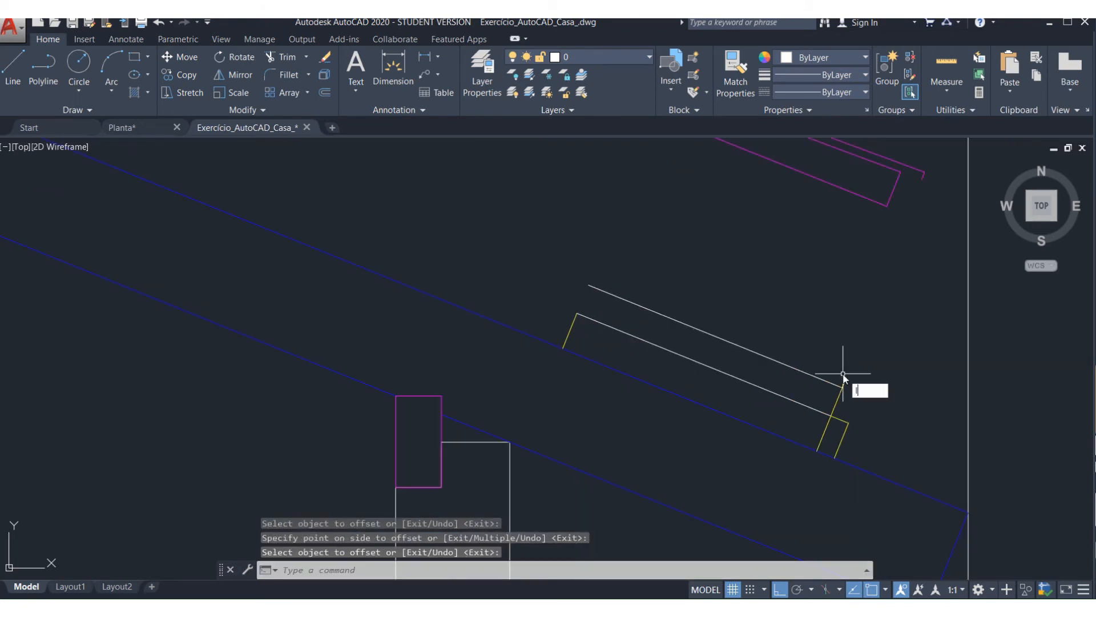
type("l")
key("Return")
scroll(842, 380, "down", 2)
scroll(834, 385, "up", 1)
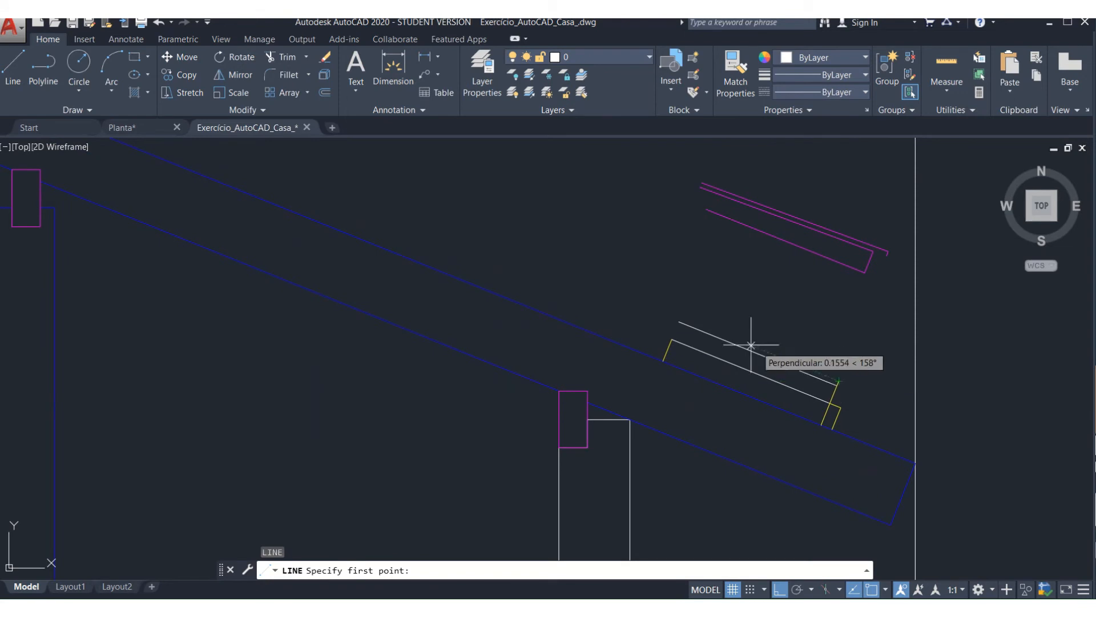
key("Escape")
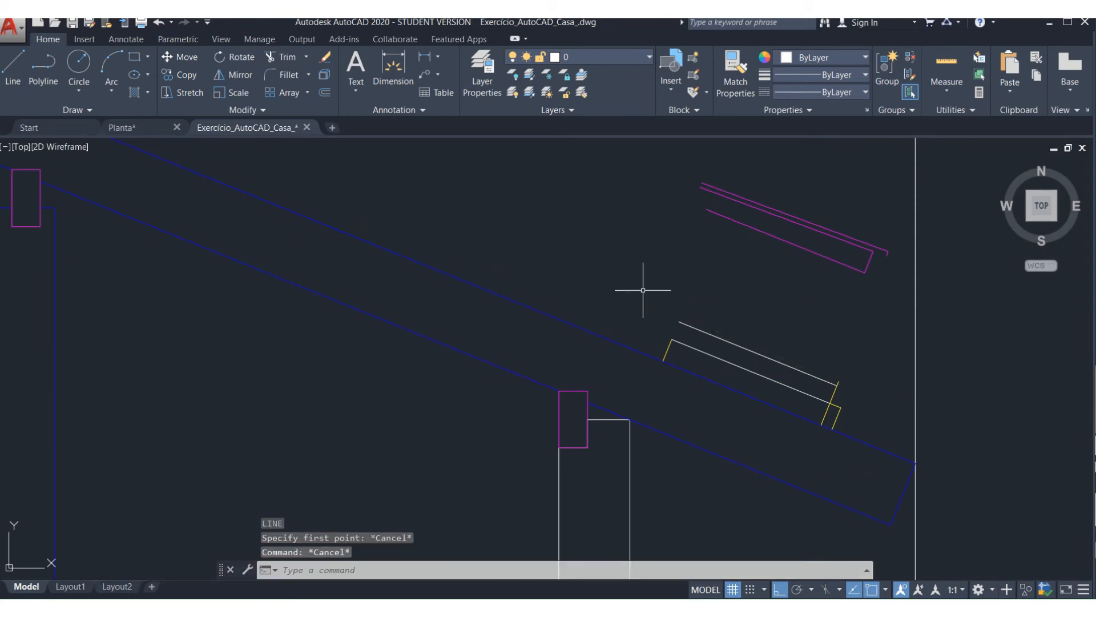
- Draw a line from the top of the copied cross line to the offset line's uphill end, then erase the offset line
type("l")
key("Return")
left_click(837, 381)
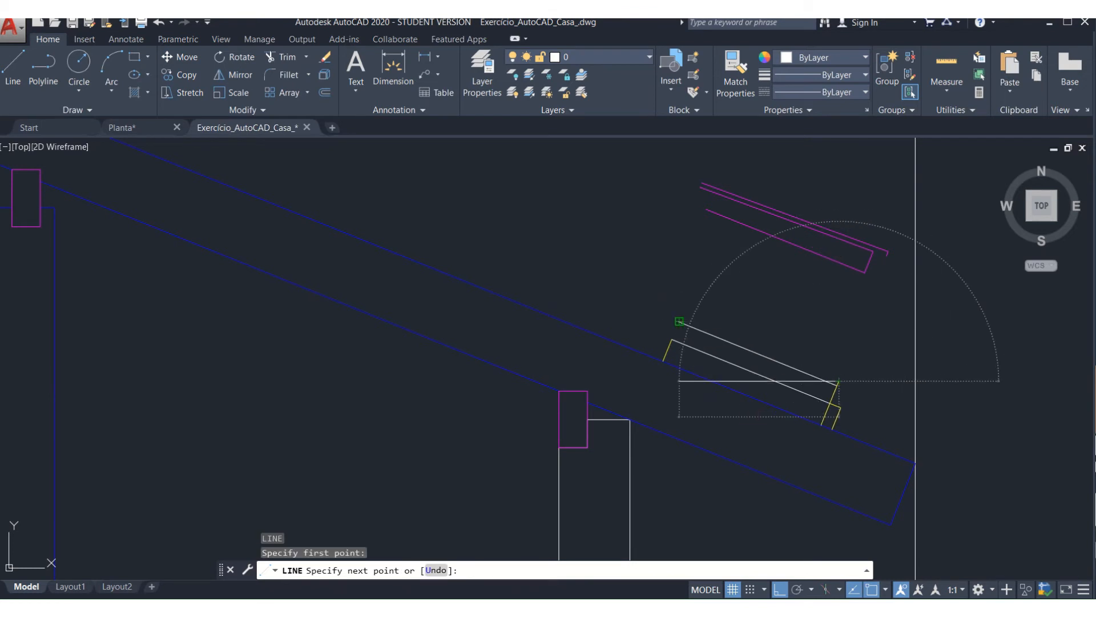
left_click(678, 322)
key("Escape")
left_click(805, 373)
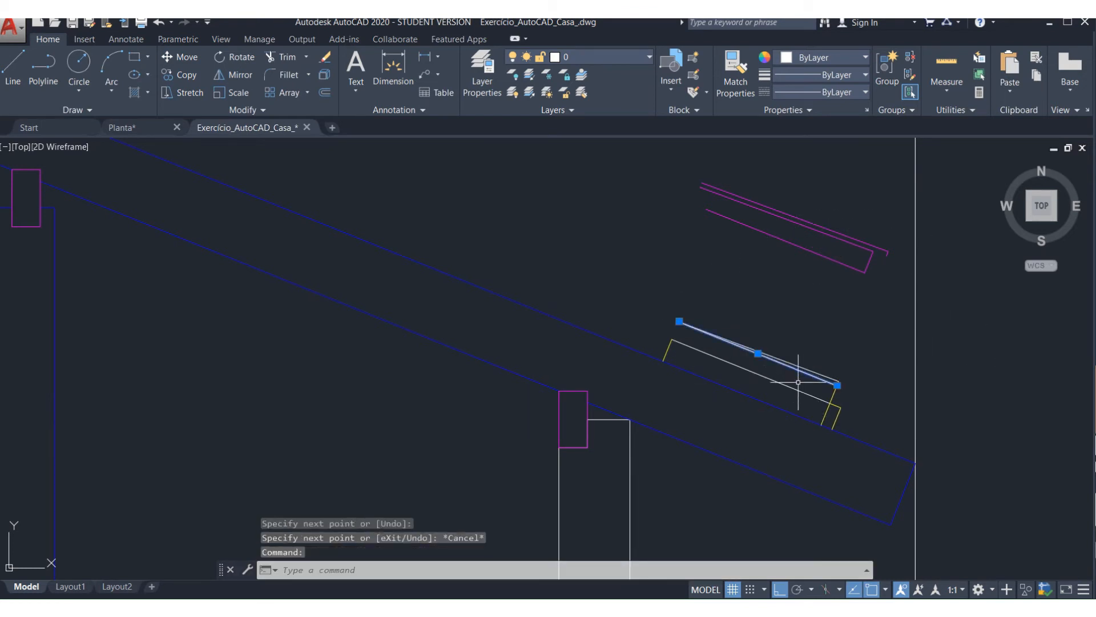
key("Delete")
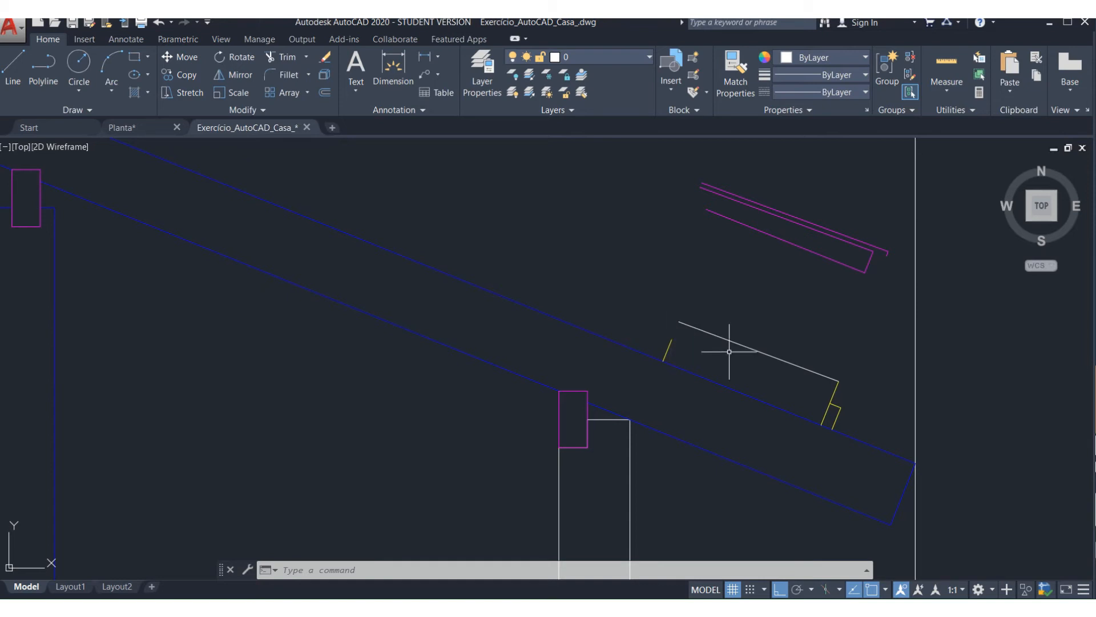
- Draw a line from the batten's upper uphill corner to the top of the short cross line farther uphill
key("Return")
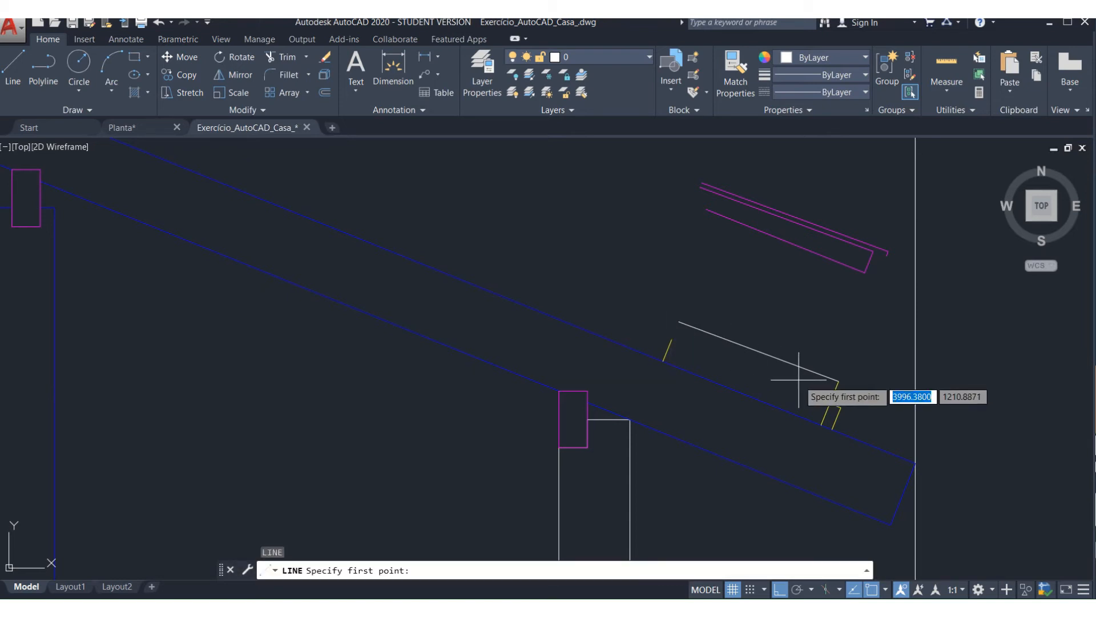
left_click(830, 403)
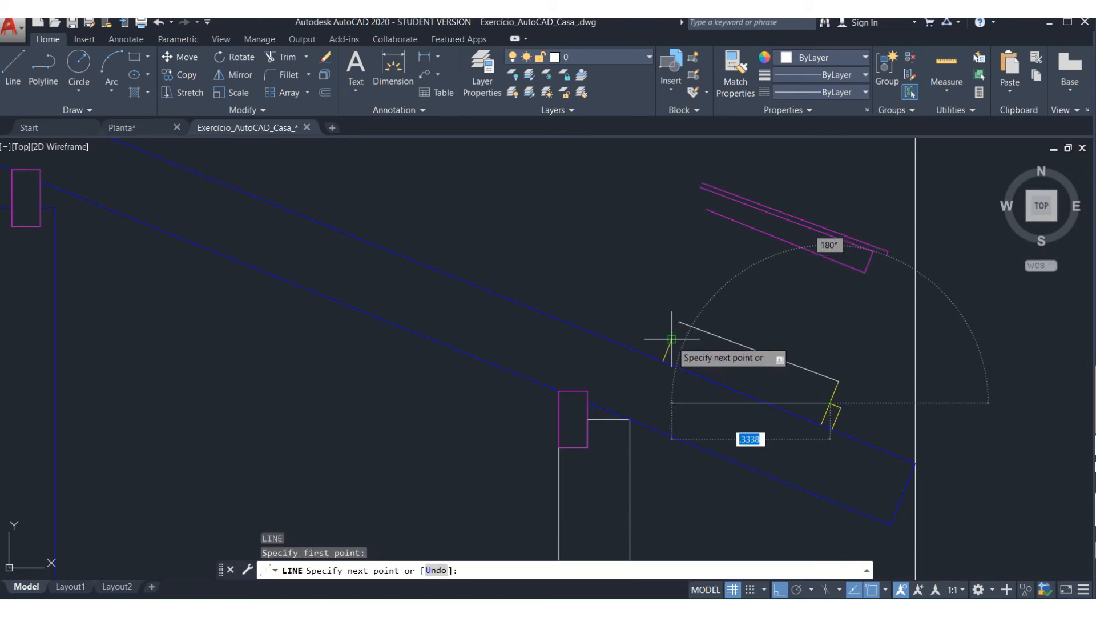
left_click(672, 340)
key("Return")
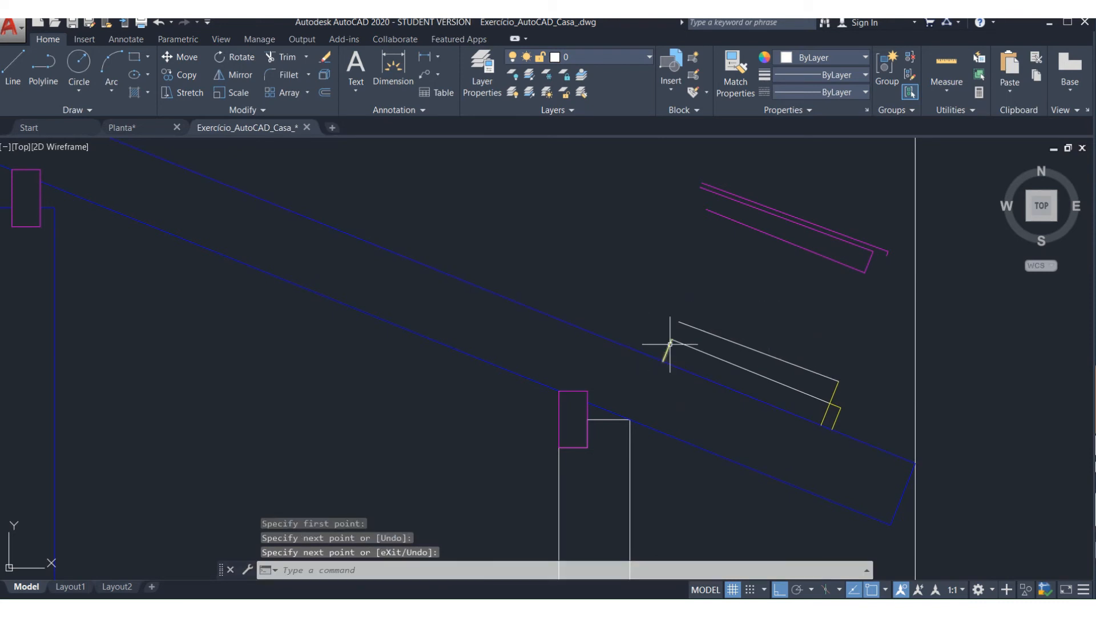
- Copy the batten's top edge and uphill side line onto the top of the uphill cross line to form a second batten
type("o")
key("Return")
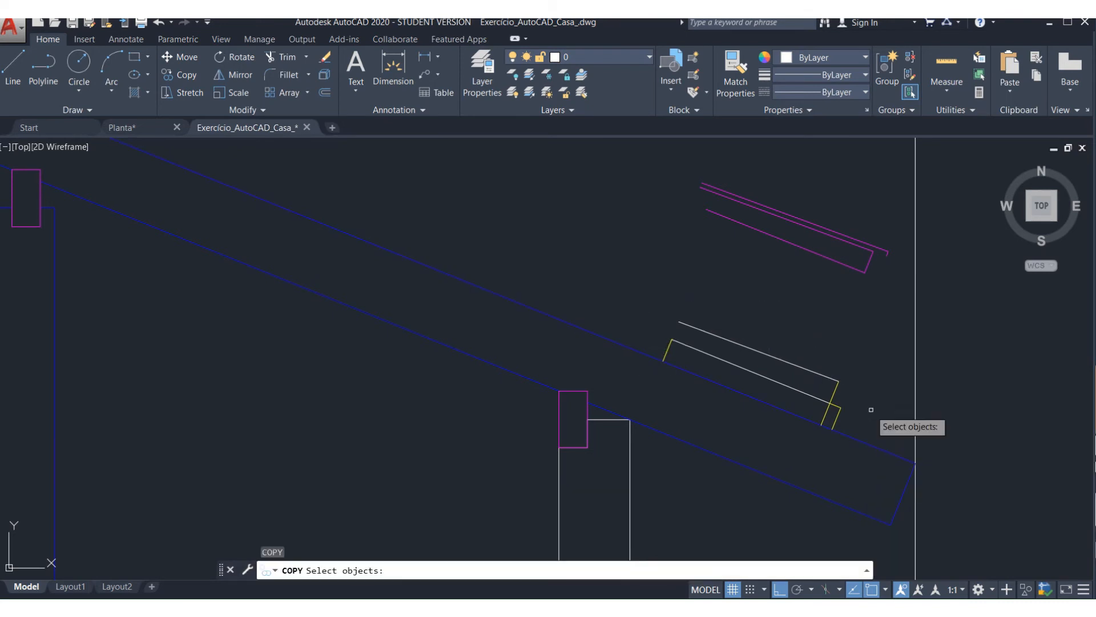
left_click(868, 411)
left_click(837, 421)
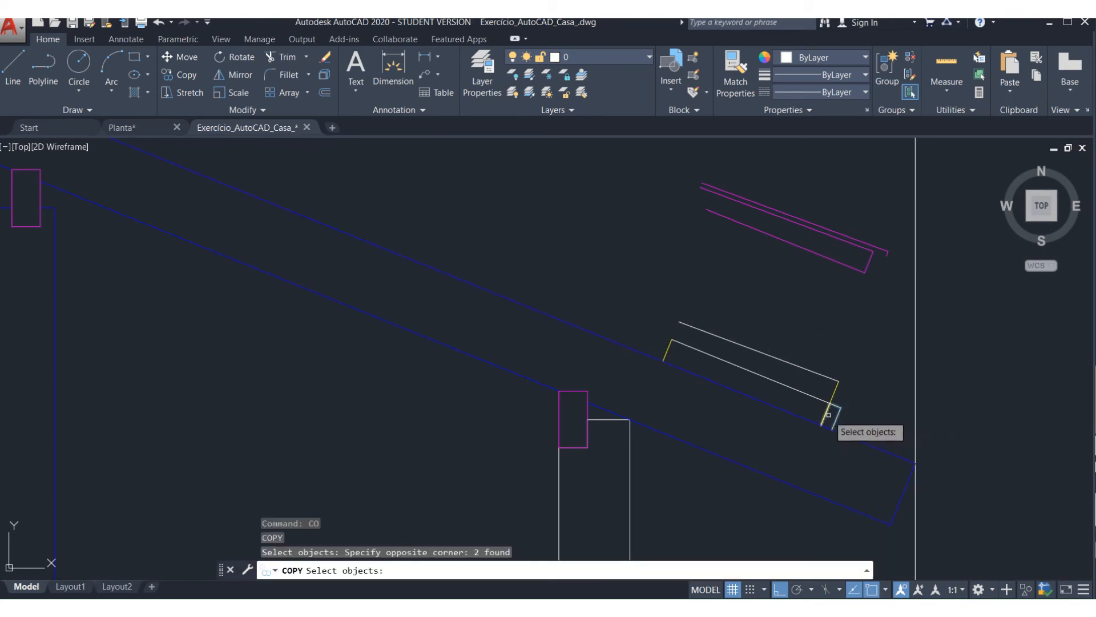
left_click(835, 403)
left_click(828, 416)
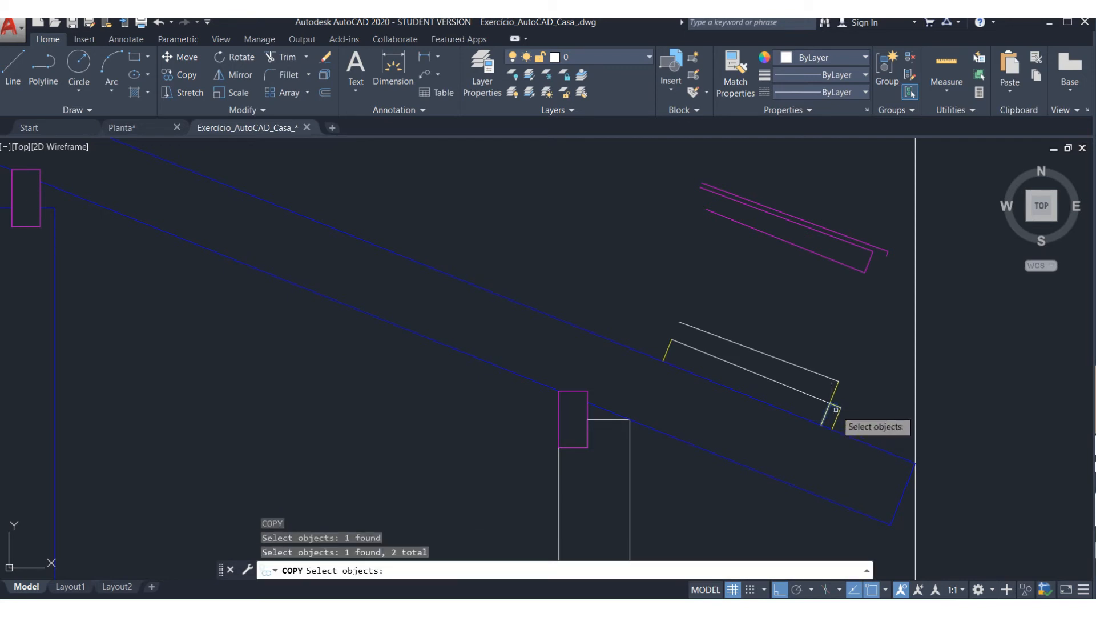
key("Return")
left_click(841, 407)
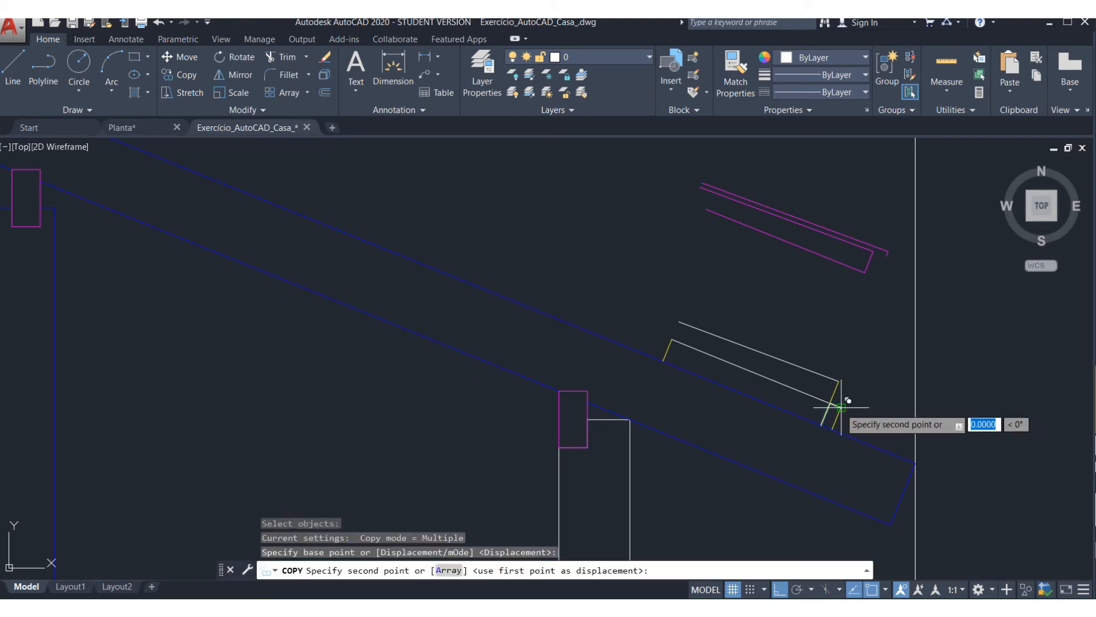
left_click(662, 331)
key("Escape")
key("Escape")
- Copy the second batten's uphill side line from its lower end to its upper end so it continues upward
type("c")
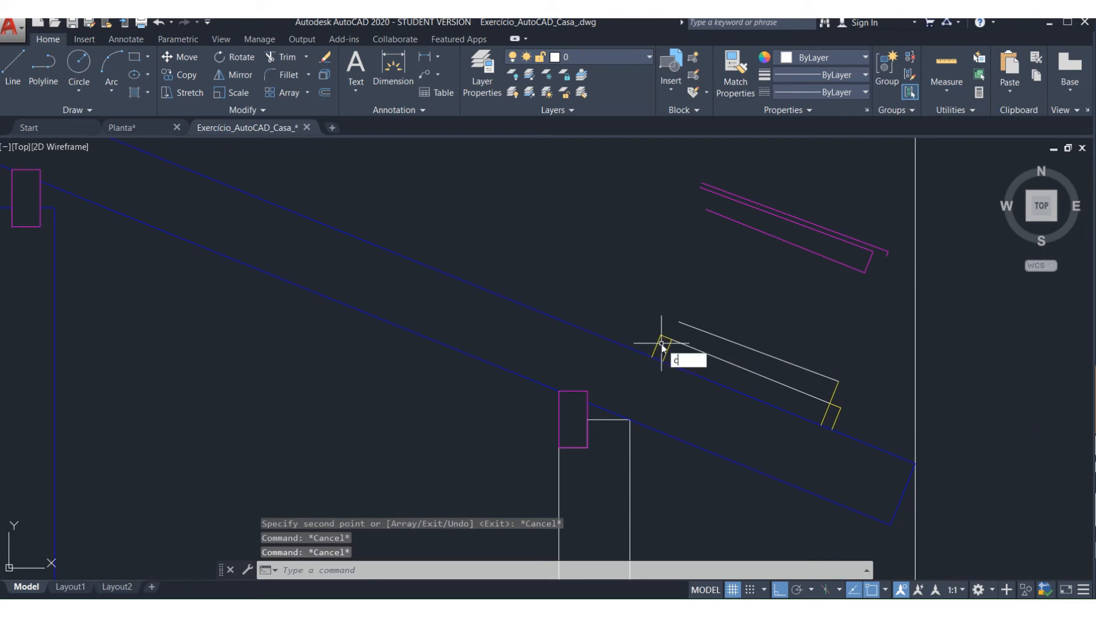
type("o")
key("Return")
left_click(656, 350)
key("Return")
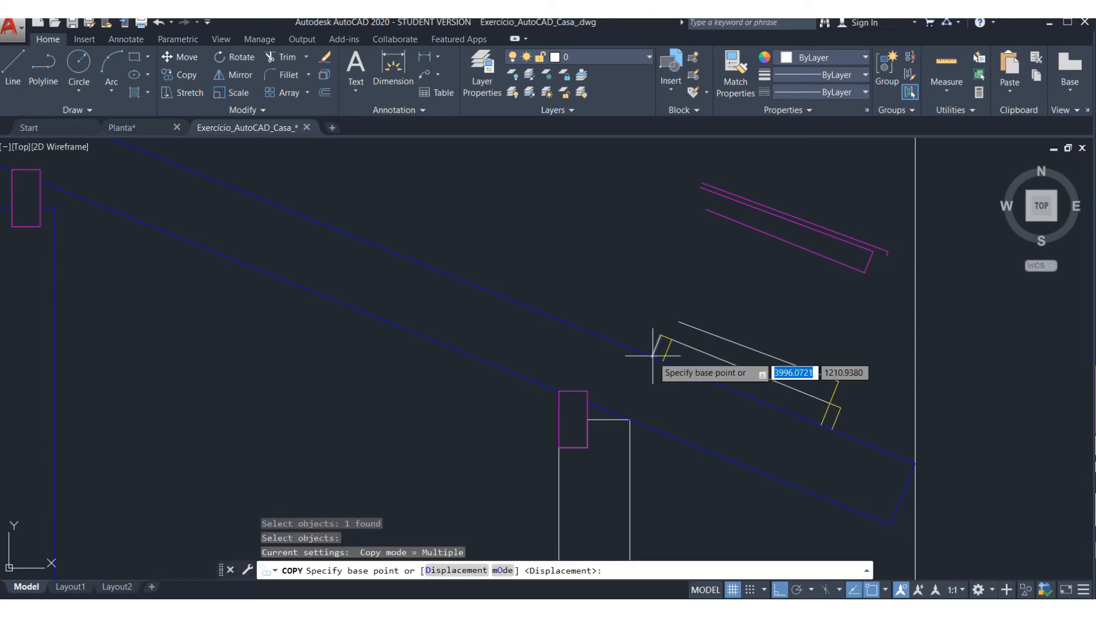
left_click(661, 337)
left_click(677, 330)
key("Return")
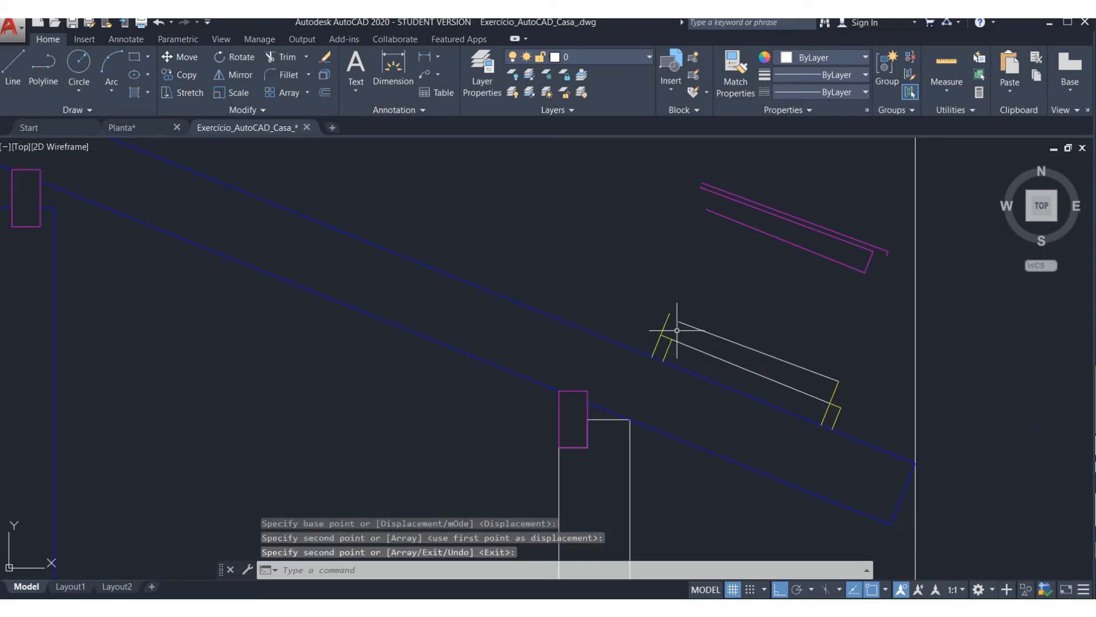
- Extend the upper white sloping line to the copied cross line above the second batten, then erase that cross line
type("ex")
key("Return")
key("Return")
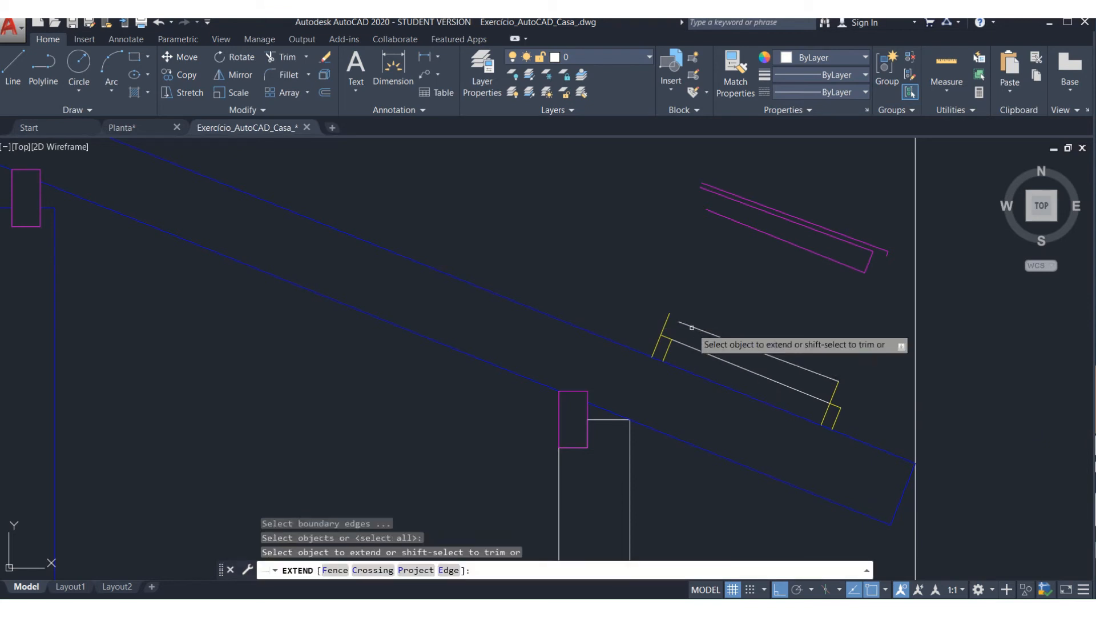
left_click(671, 318)
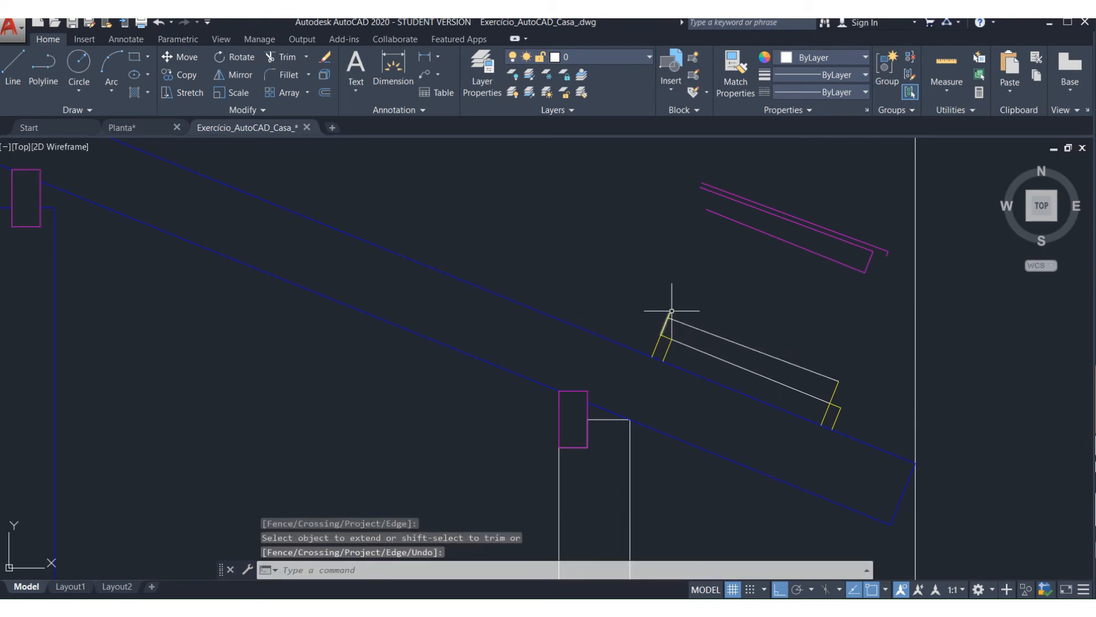
key("Escape")
left_click(671, 313)
key("Delete")
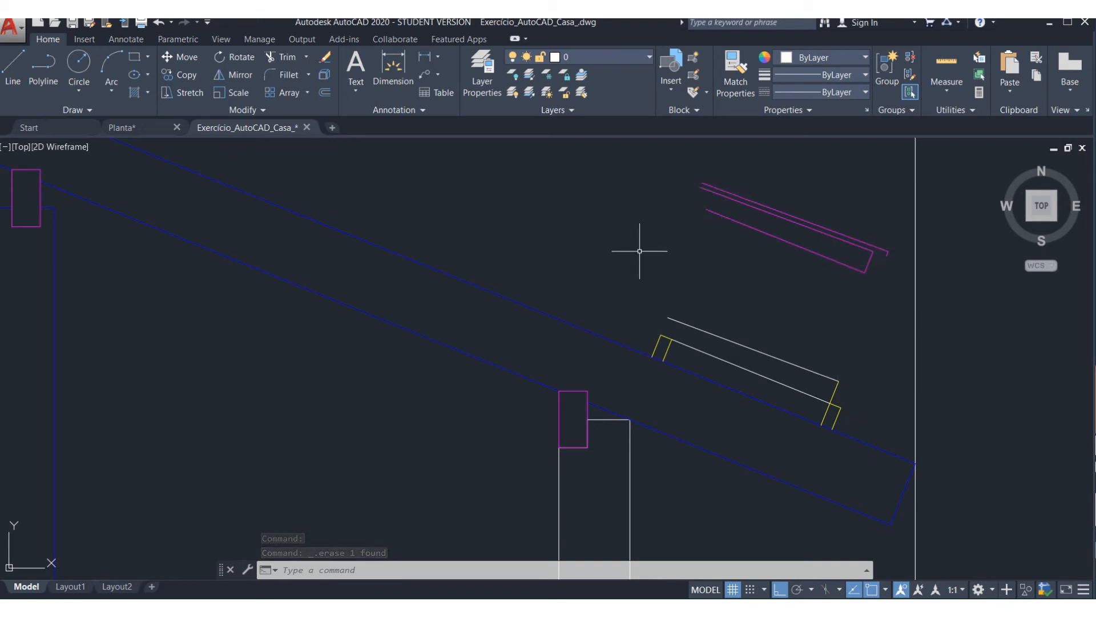
type("dist")
key("Return")
scroll(894, 252, "up", 2)
left_click(761, 384)
key("Escape")
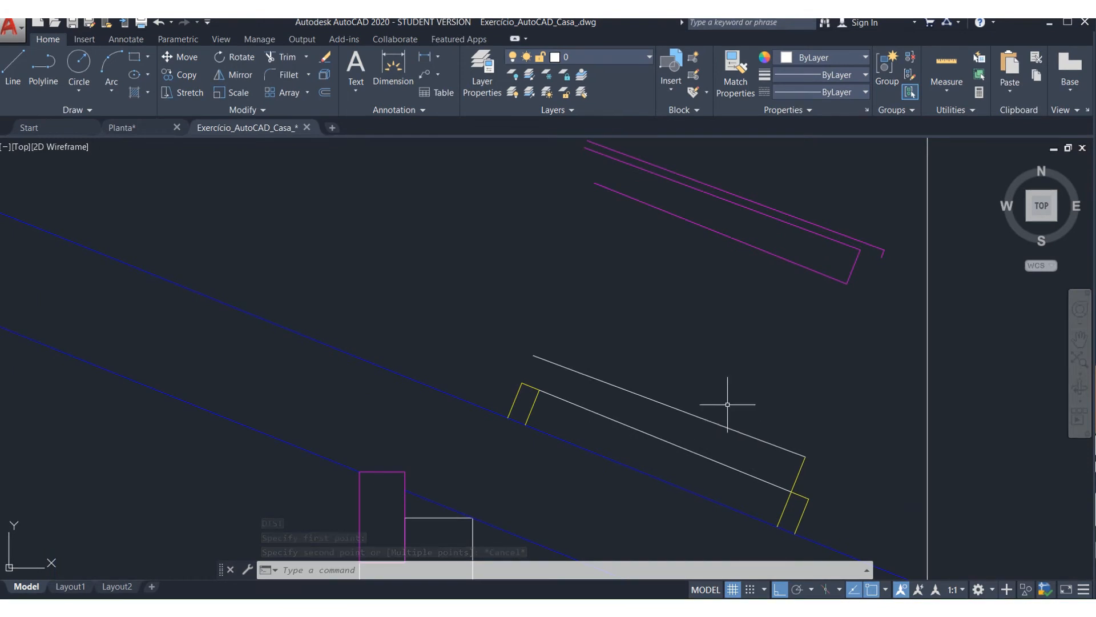
- Offset the upper white sloping line by .01 upward
type("o")
key("Return")
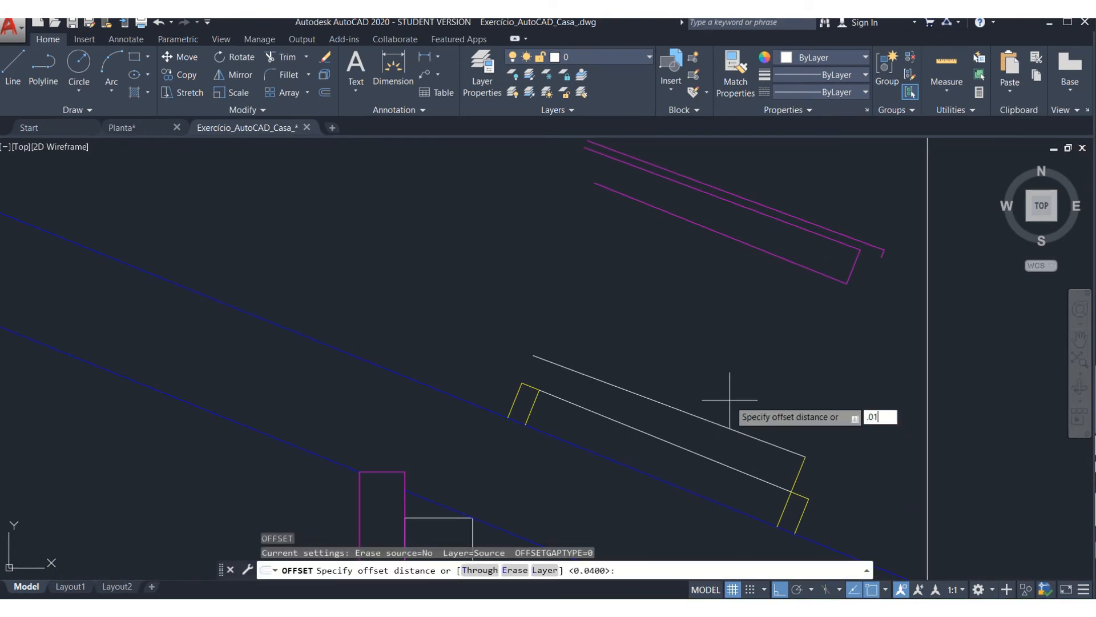
type(".01")
key("Return")
left_click(730, 429)
left_click(793, 439)
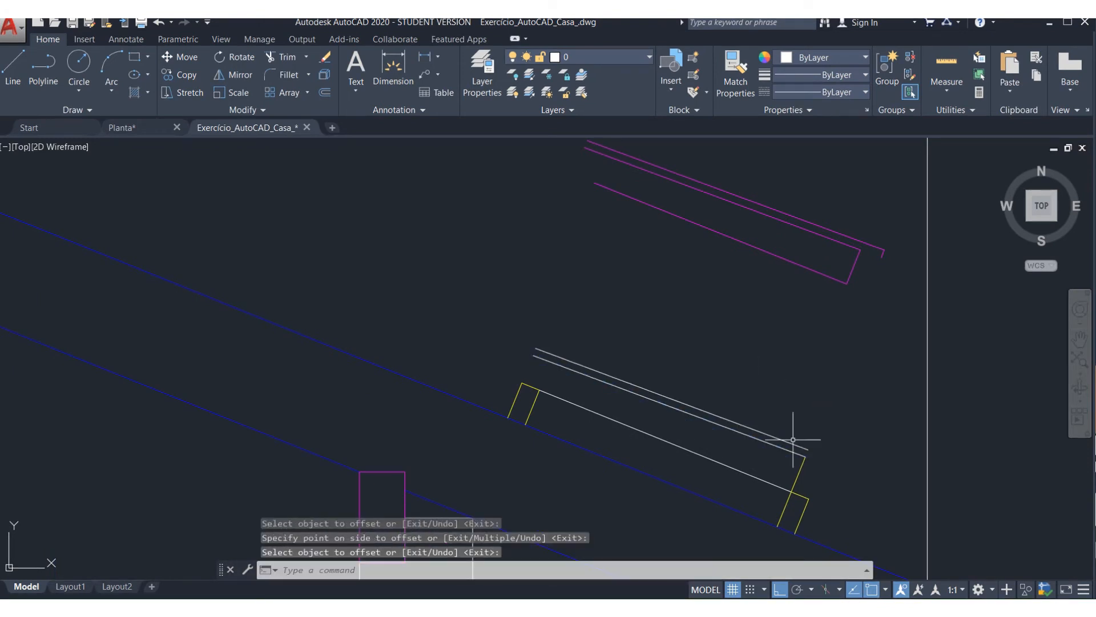
key("Return")
- Offset the short yellow cross line above the downhill batten by .03 to its downhill side
key("Return")
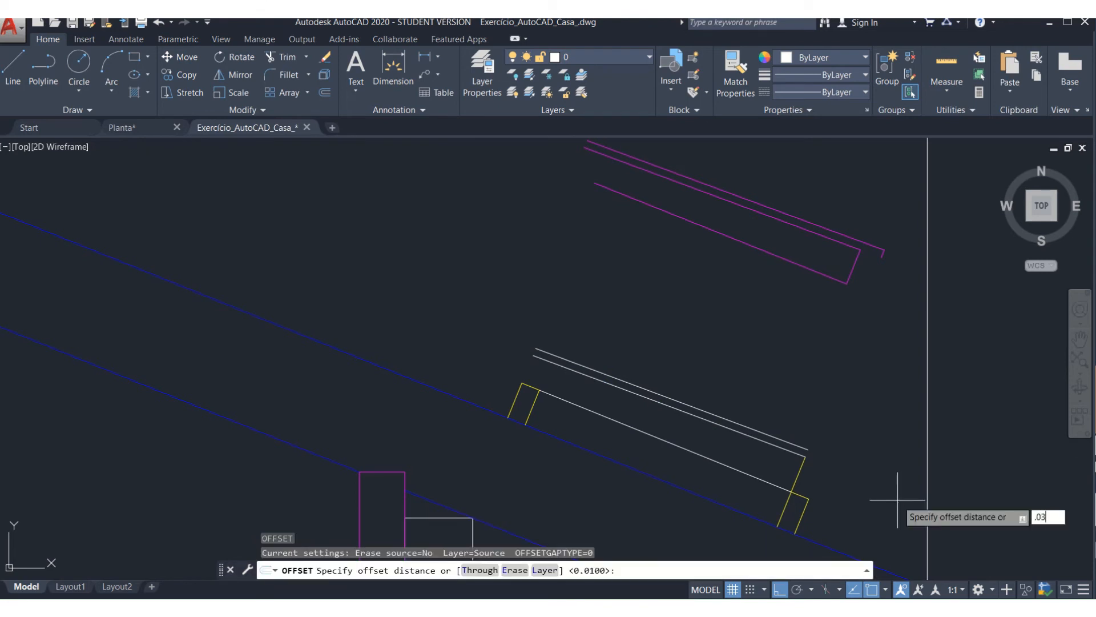
type(".03")
key("Return")
left_click(799, 479)
left_click(842, 476)
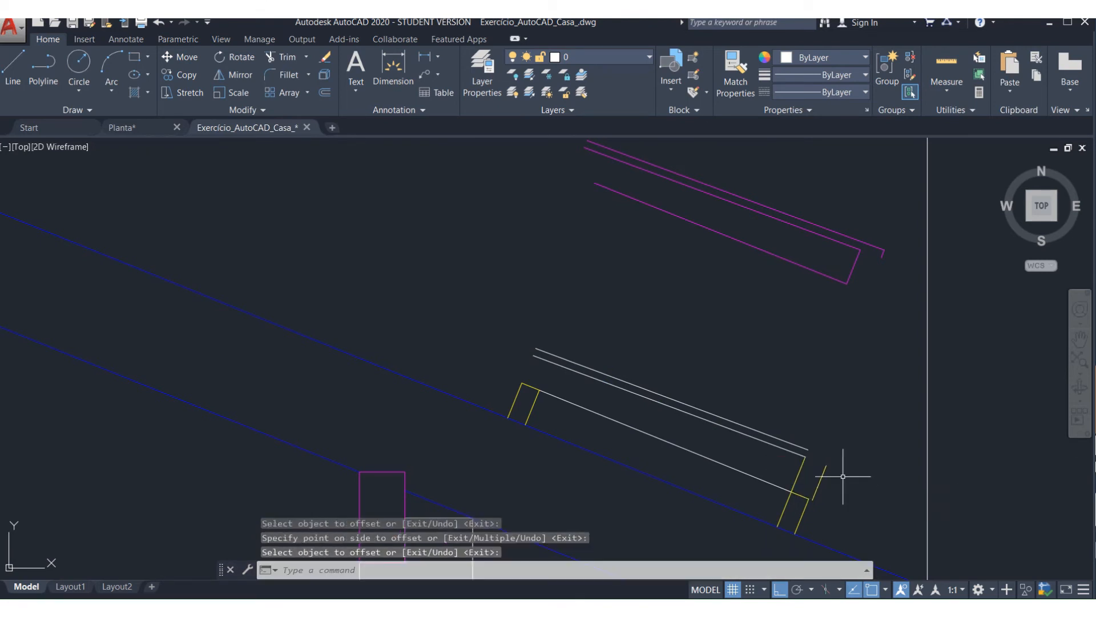
key("Escape")
key("Escape")
- Extend the offset yellow line upward and the topmost white sloping line downhill to meet it
type("ex")
key("Return")
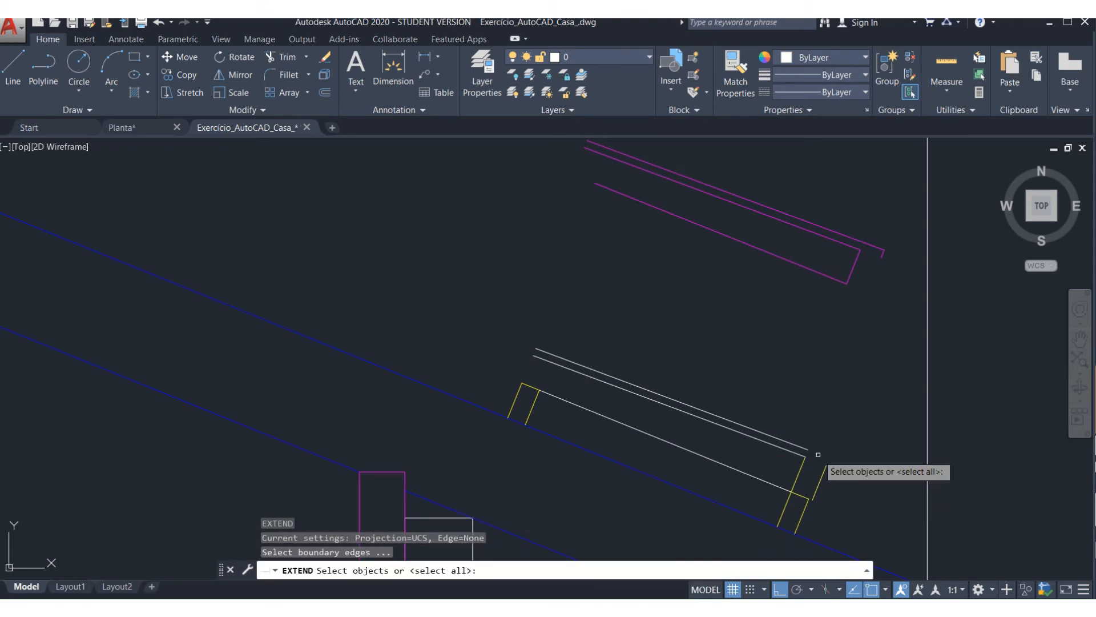
key("Return")
left_click(820, 472)
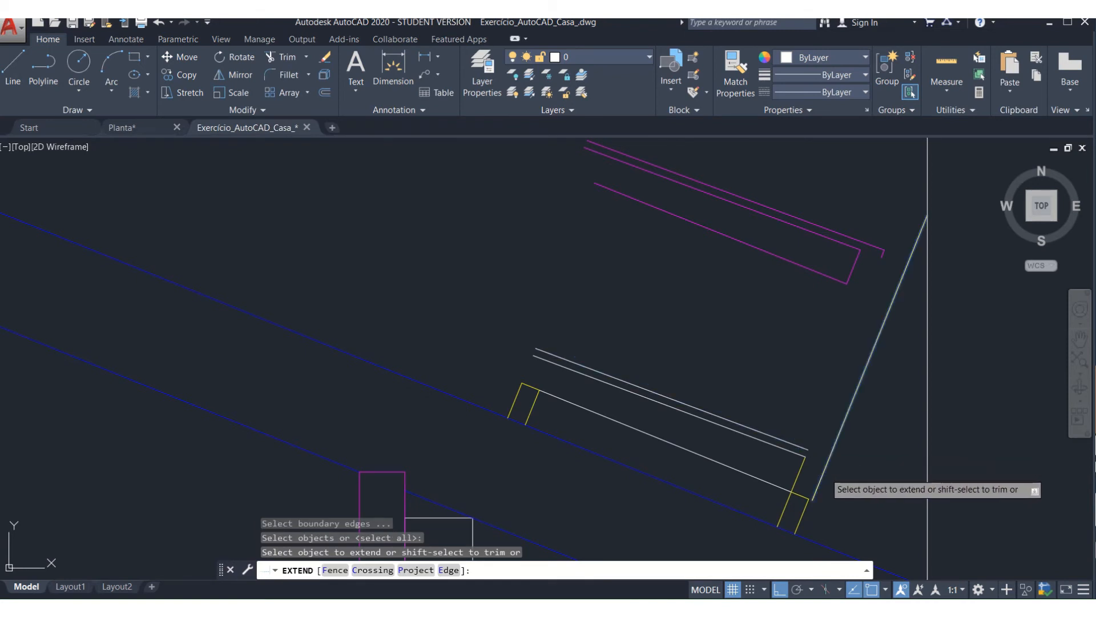
left_click(813, 451)
key("Return")
key("Return")
key("Escape")
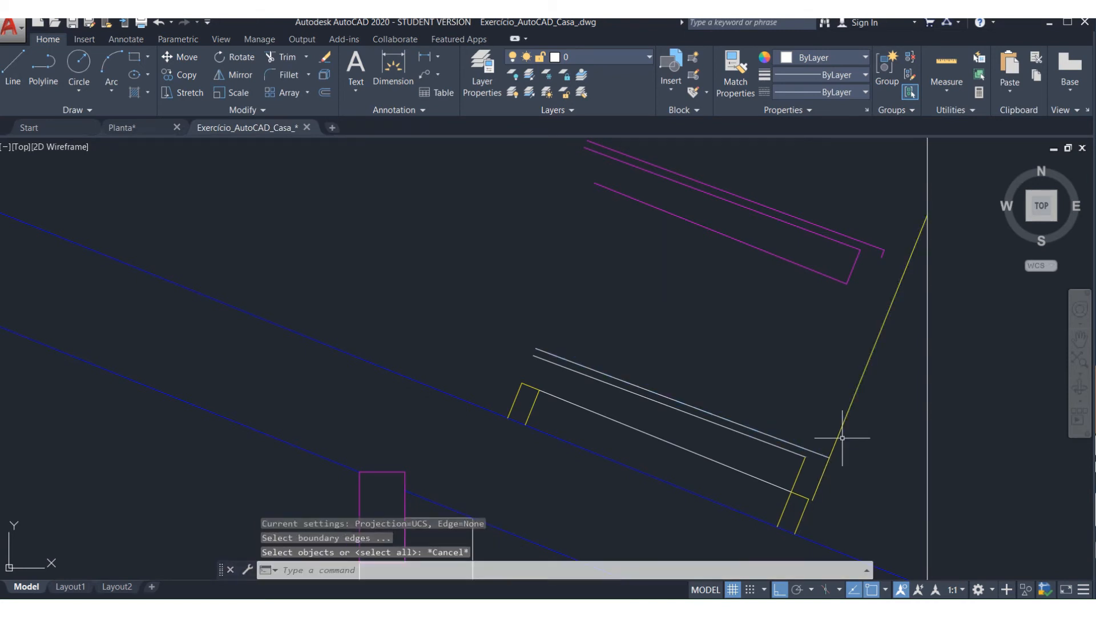
- Trim the part of the offset yellow line that rises above the topmost sloping line
type("tr")
key("Return")
key("Return")
left_click(837, 436)
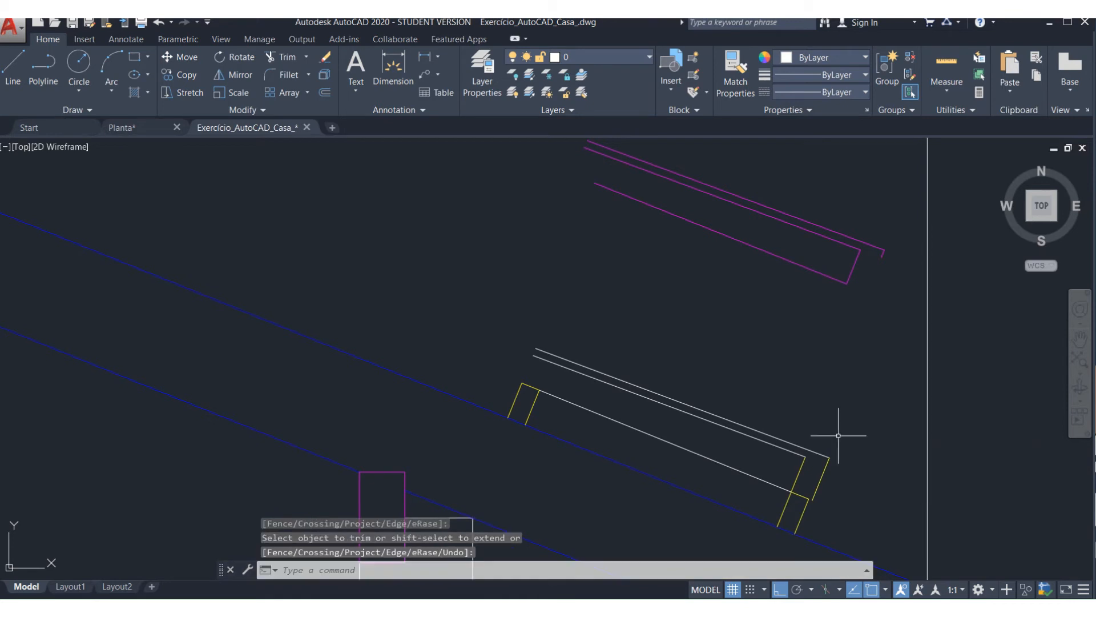
- Draw a short line continuing from the second white sloping line's downhill end to the offset yellow line
key("Return")
left_click(806, 457)
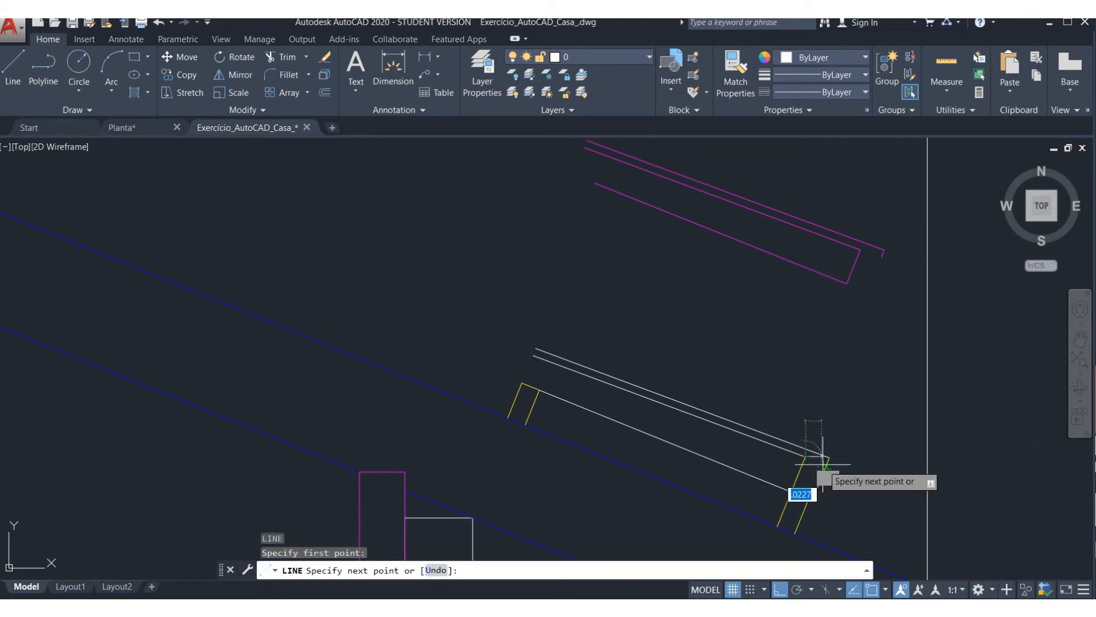
left_click(827, 465)
key("Escape")
key("Escape")
- Trim the offset yellow line below the short connecting line, then erase that connecting line, leaving a small lip
type("tr")
key("Return")
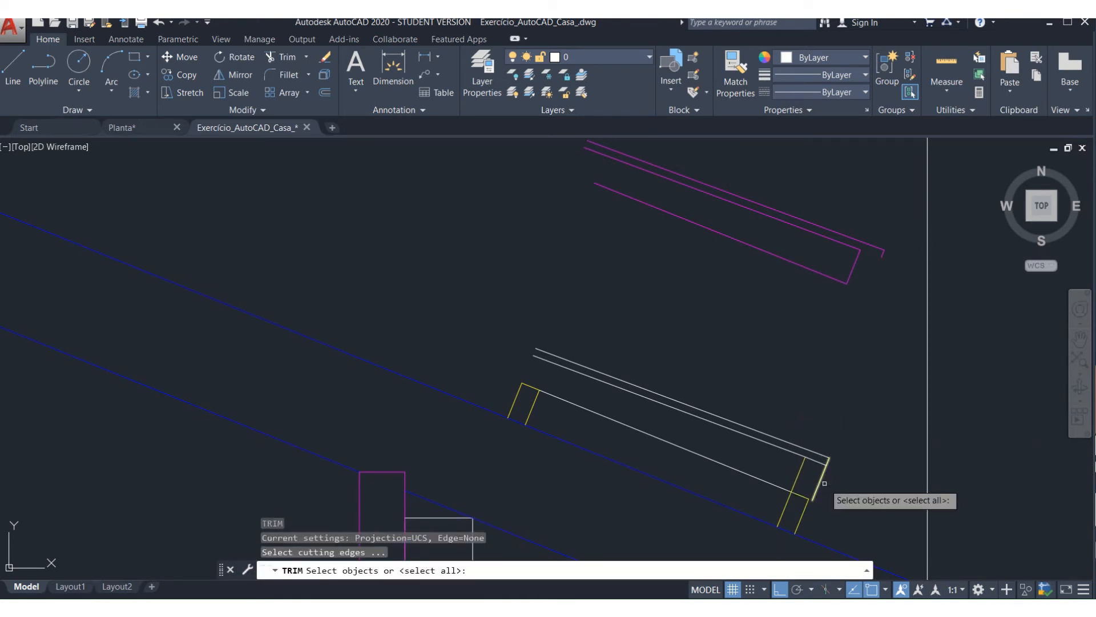
key("Return")
left_click(820, 483)
key("Escape")
left_click(820, 461)
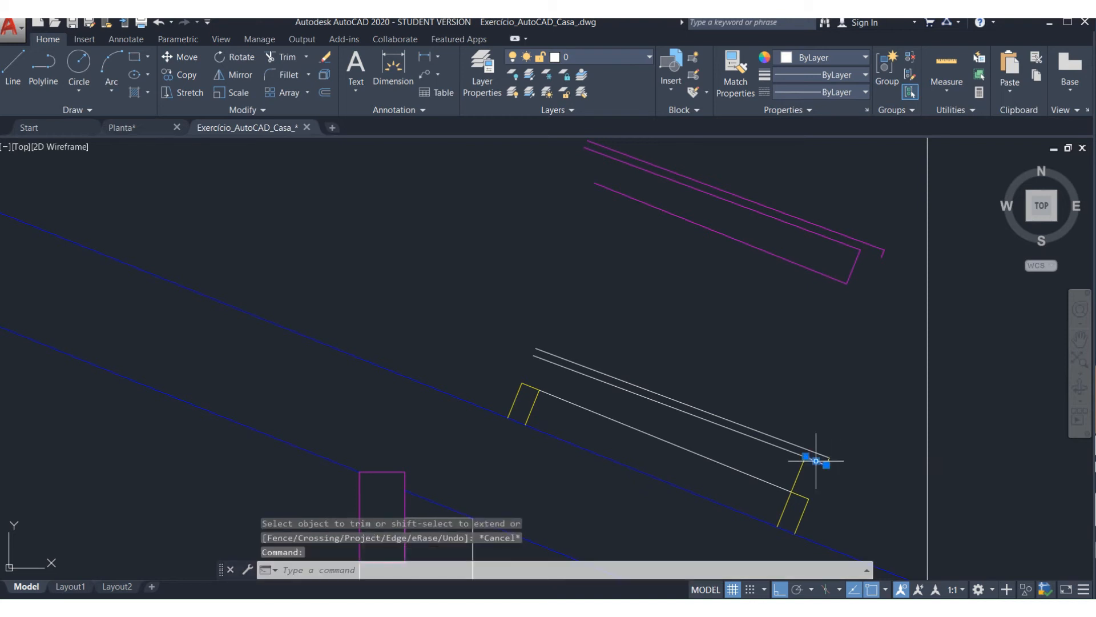
key("Delete")
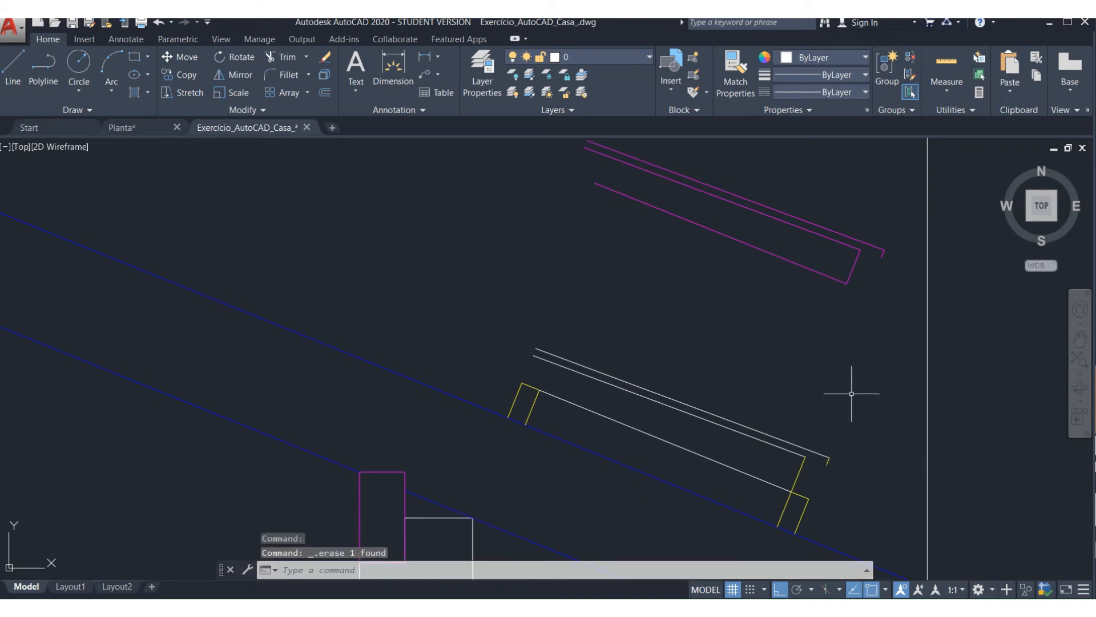
- Create a new layer named Cobertura 5 with colour 8
left_click(559, 59)
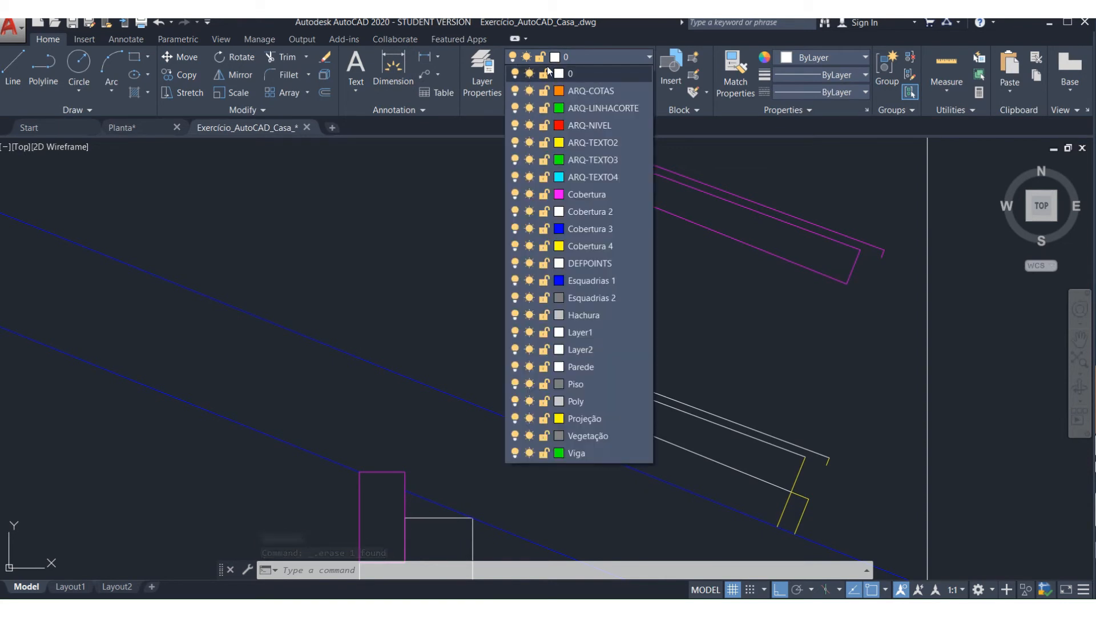
left_click(548, 72)
left_click(482, 83)
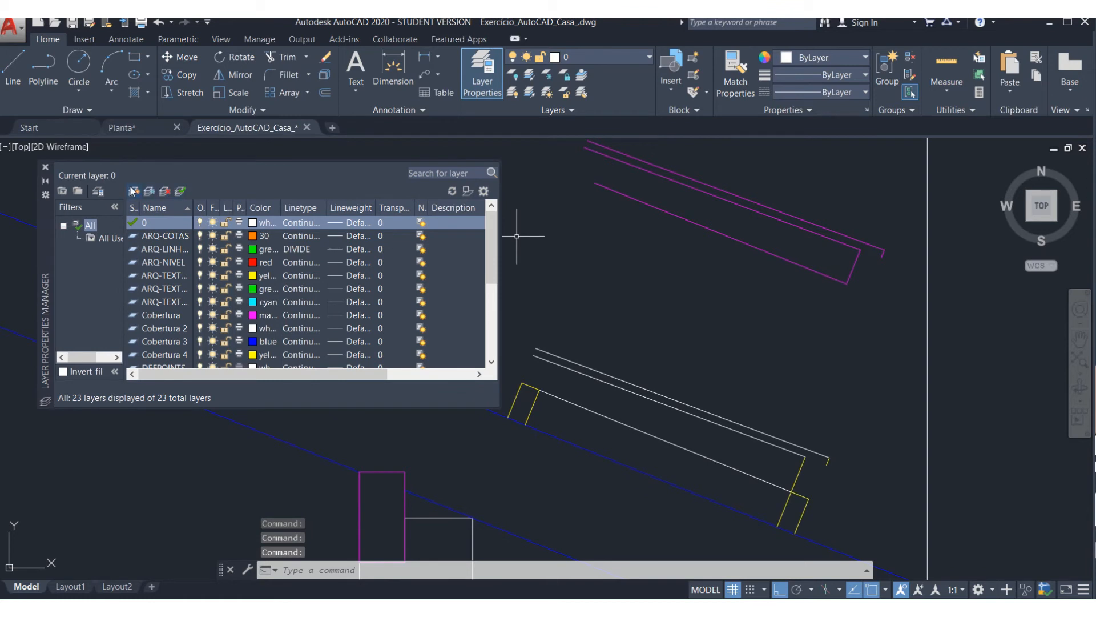
left_click(133, 190)
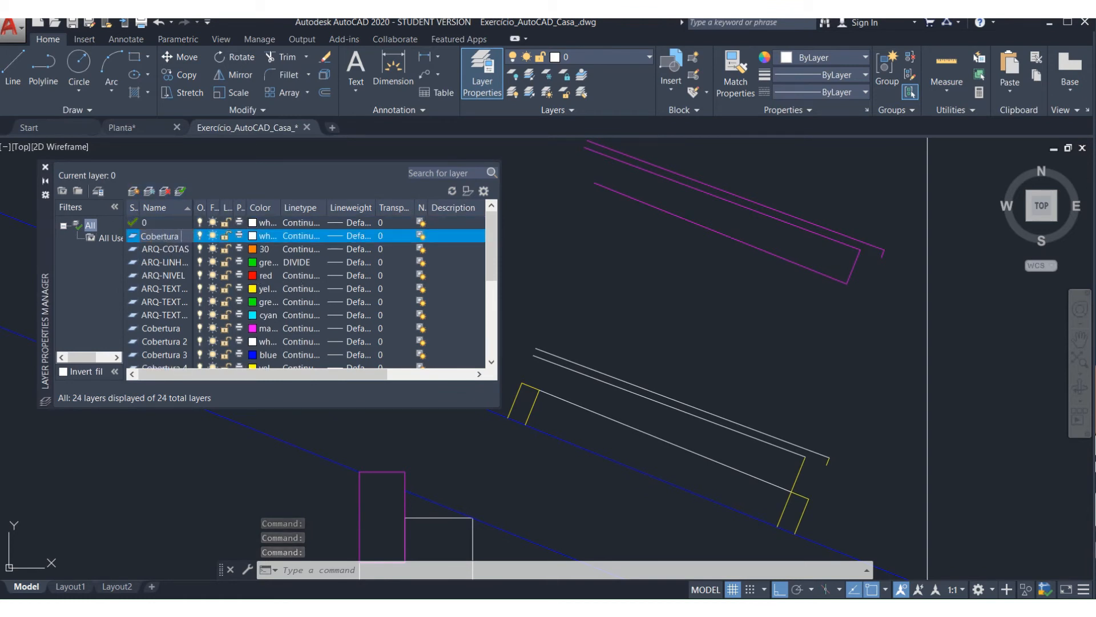
left_click(252, 237)
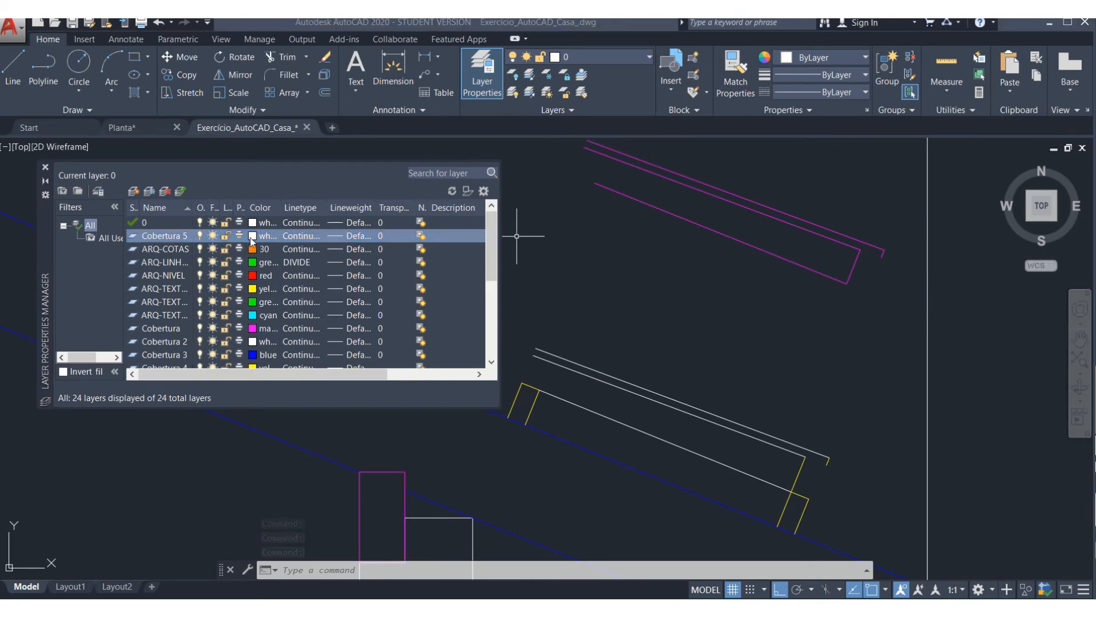
left_click(522, 343)
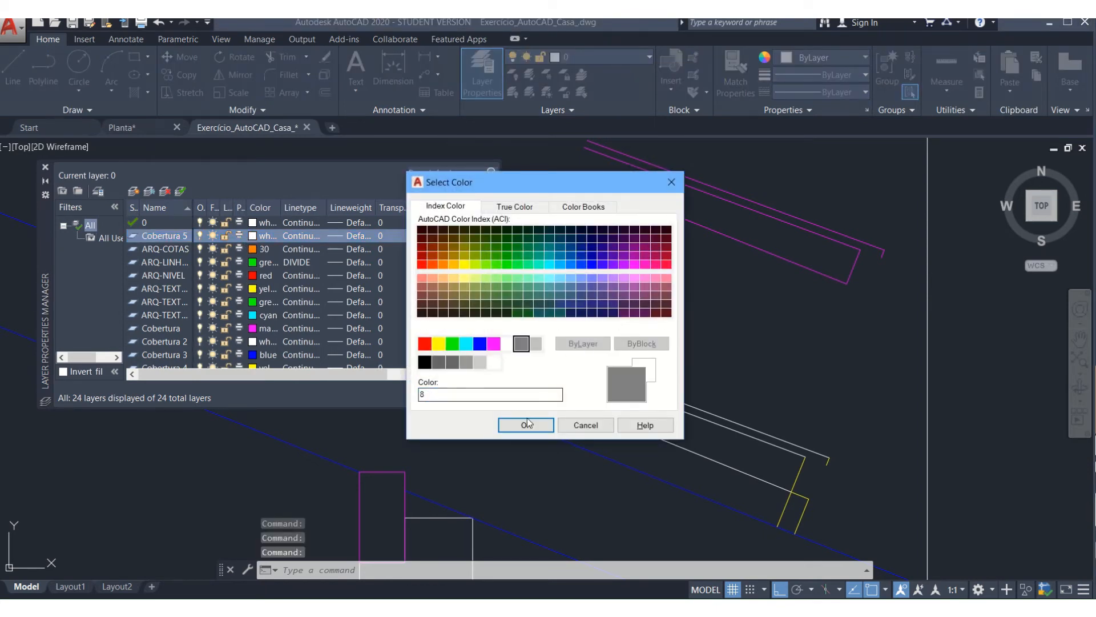
left_click(526, 424)
left_click(46, 169)
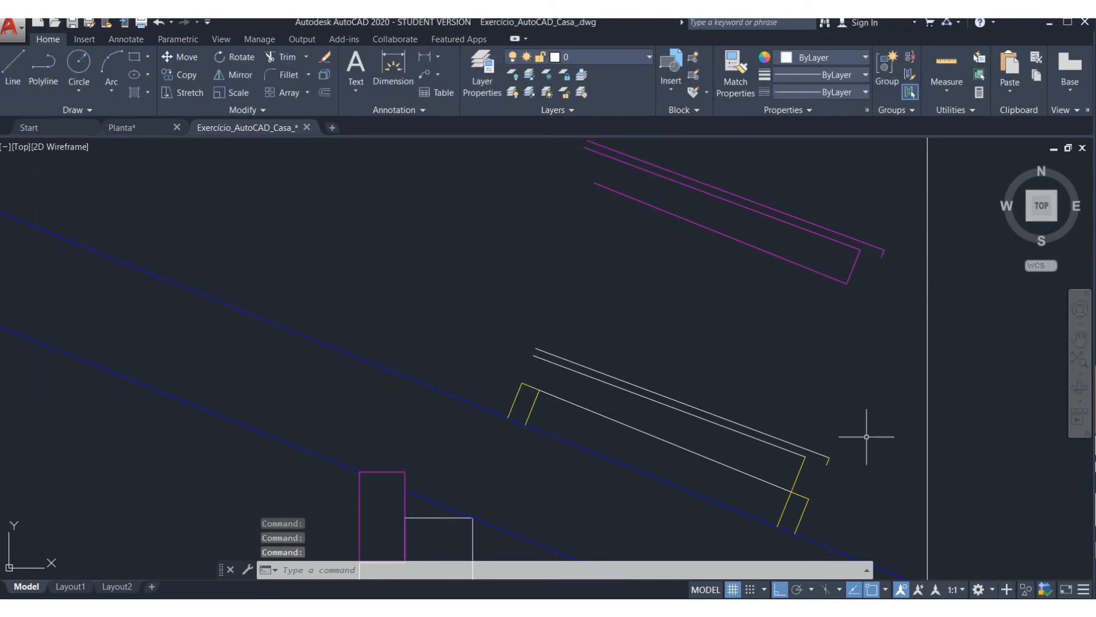
- Assign all lines of the roof covering piece above the two battens to the Cobertura 5 layer
left_click(849, 416)
left_click(710, 478)
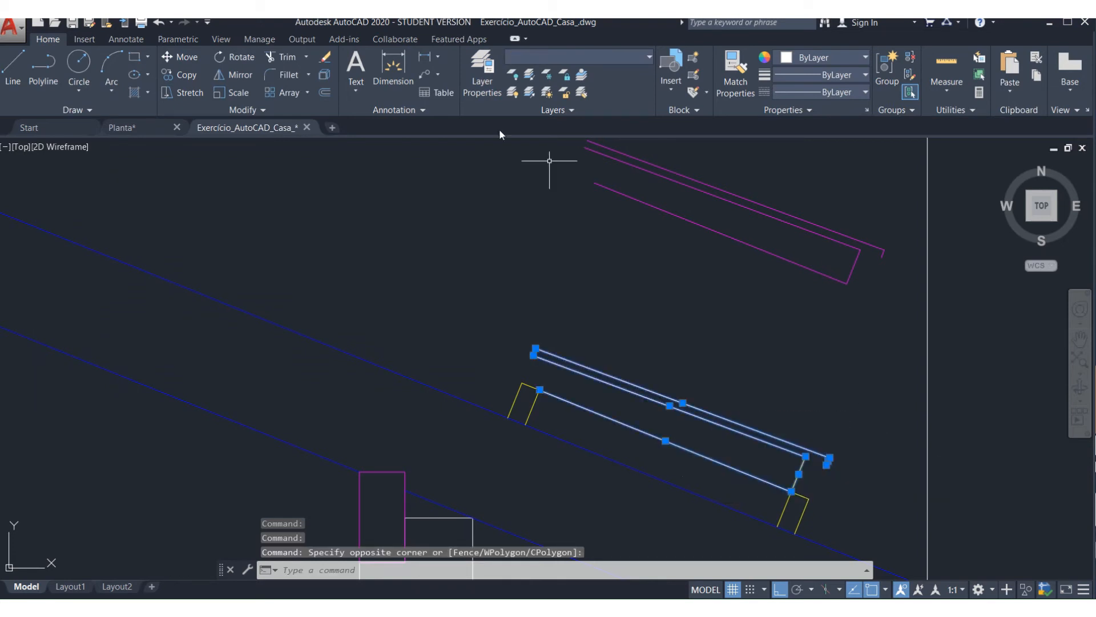
left_click(577, 57)
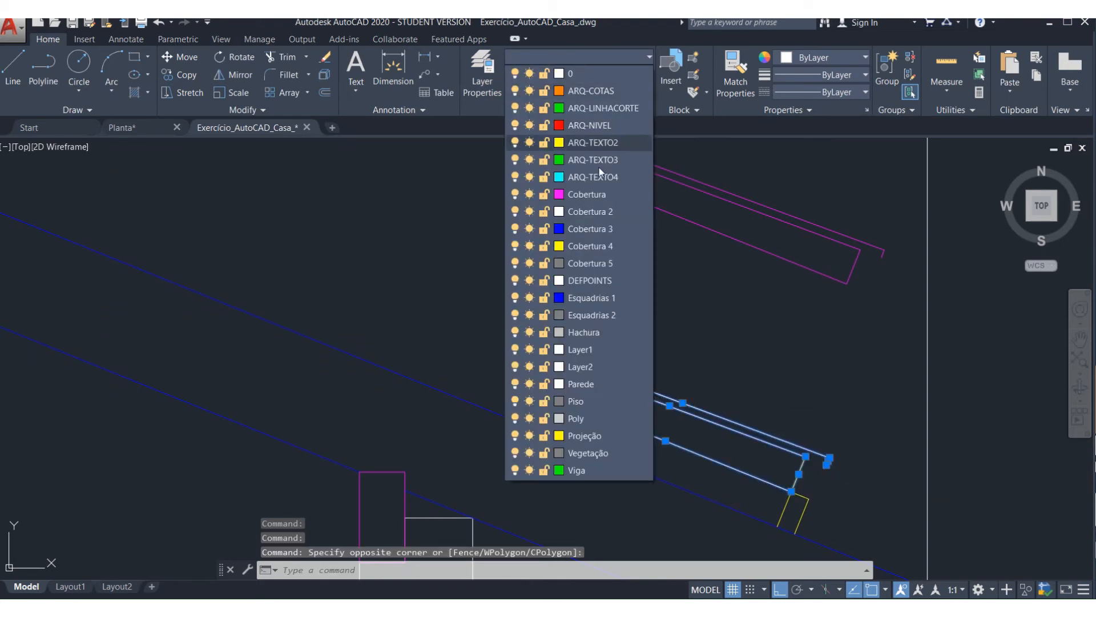
left_click(601, 259)
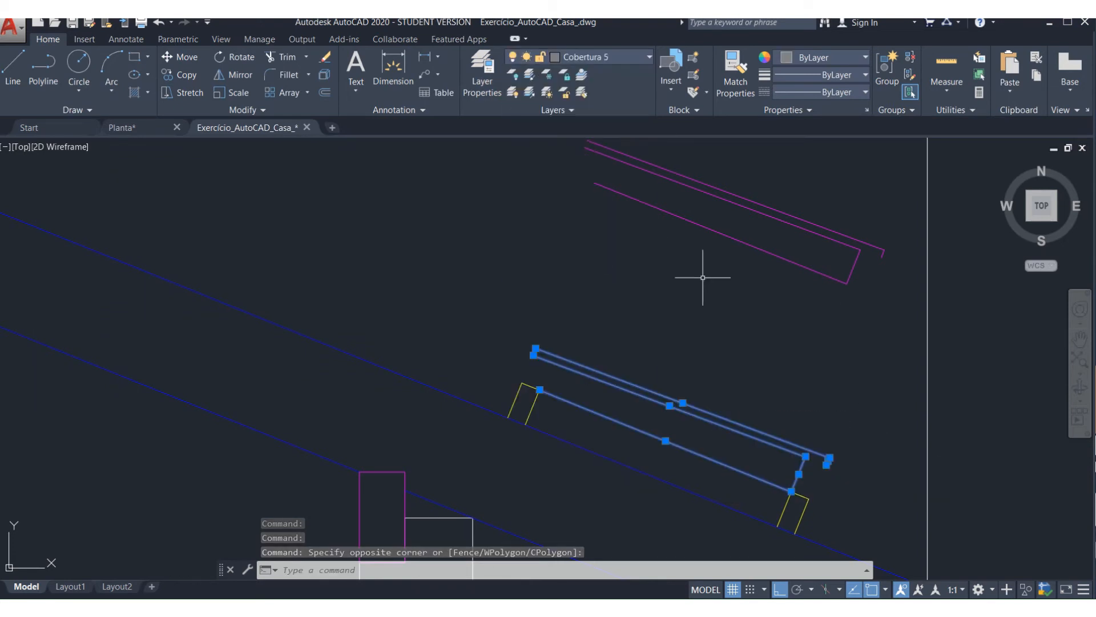
key("Escape")
key("Escape")
- Erase the spare magenta roof covering outline above the rafter
left_click(884, 221)
left_click(815, 309)
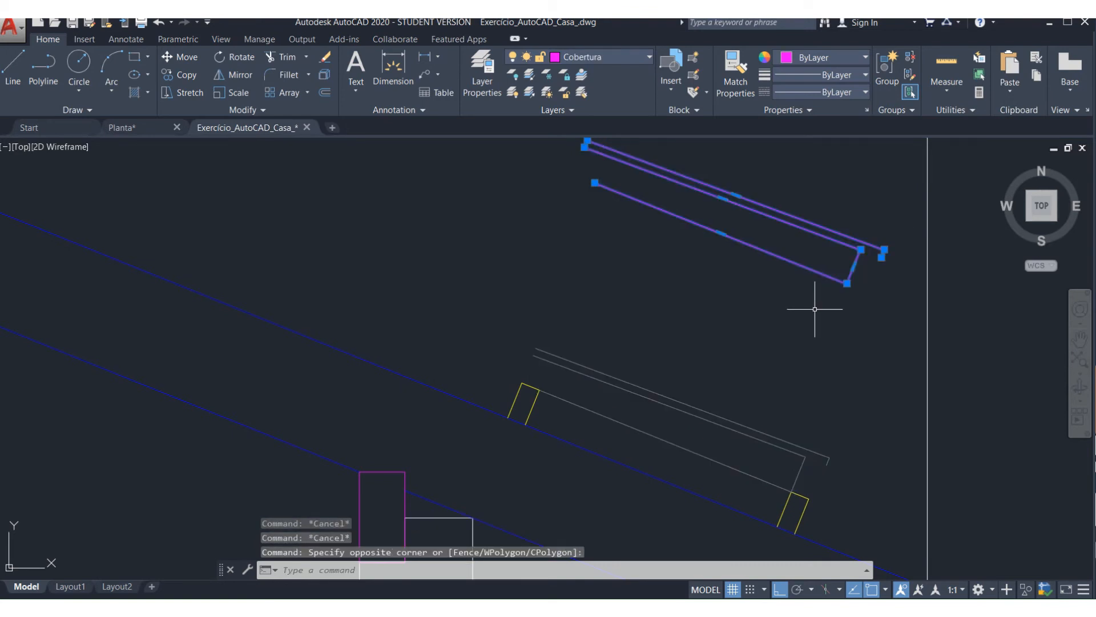
key("Delete")
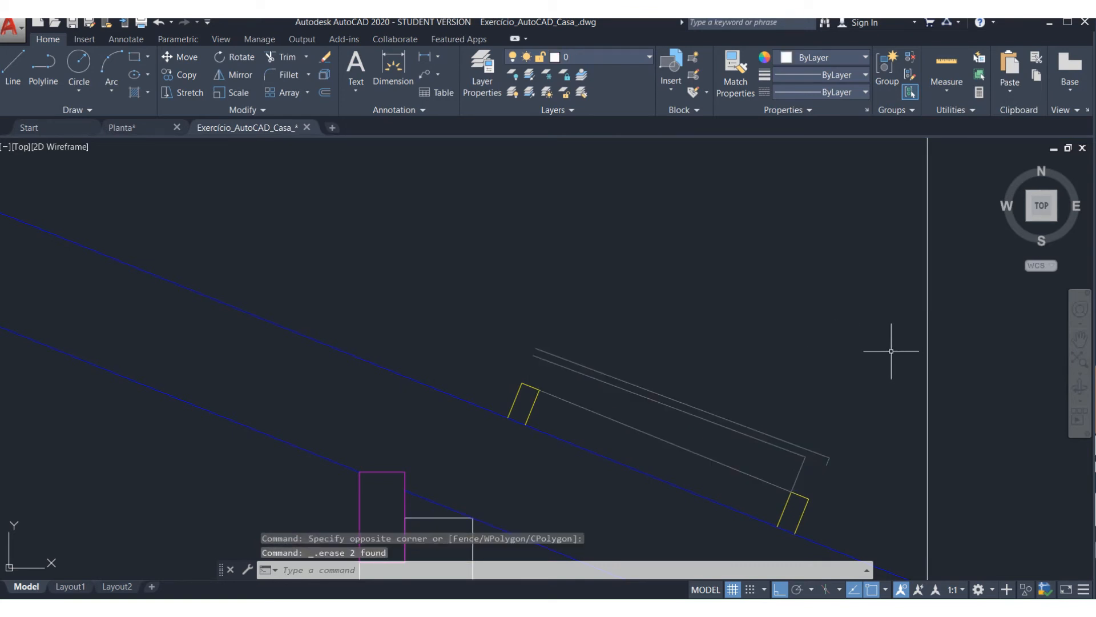
- Move the two battens and the roof covering piece, by the uphill batten's outer foot, to the rafter's upper end at the vertical line
scroll(869, 353, "down", 2)
scroll(861, 355, "up", 2)
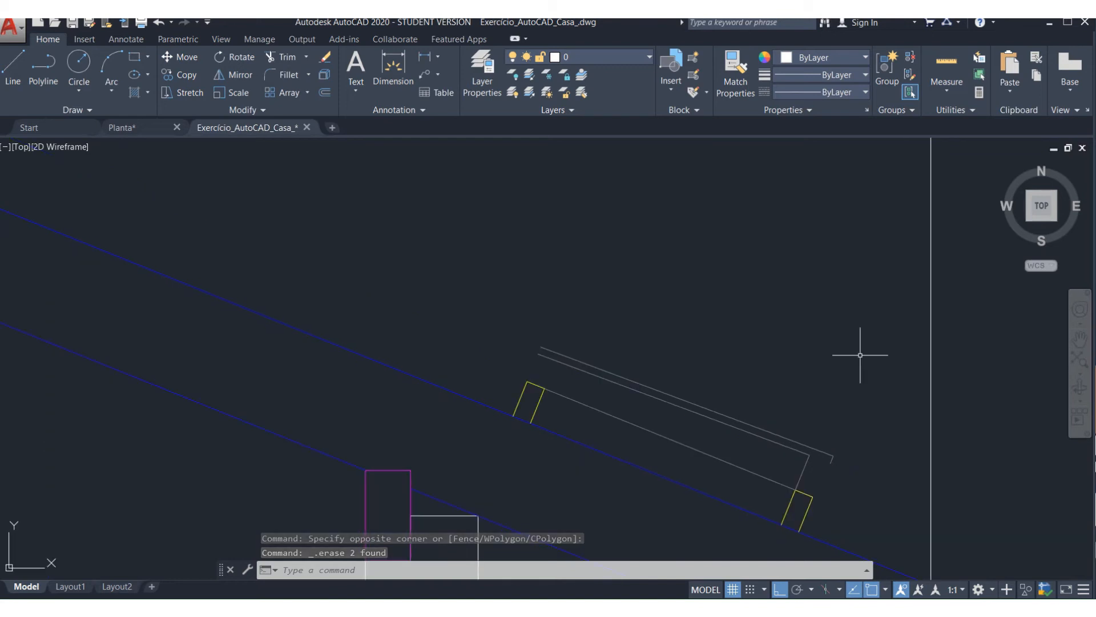
type("l")
scroll(879, 365, "down", 4)
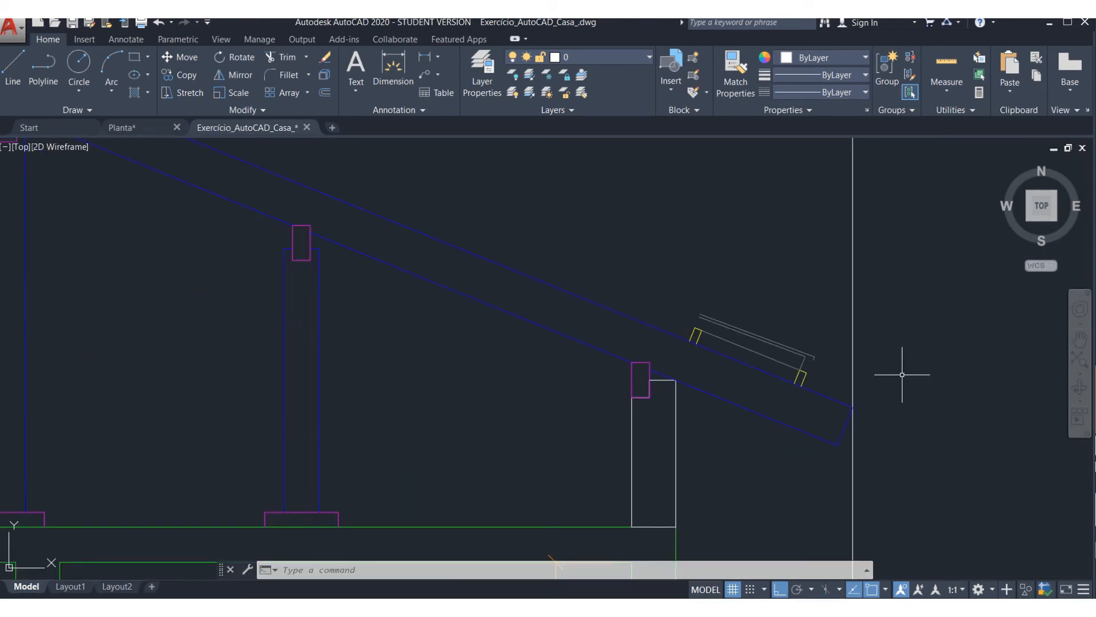
scroll(902, 375, "down", 5)
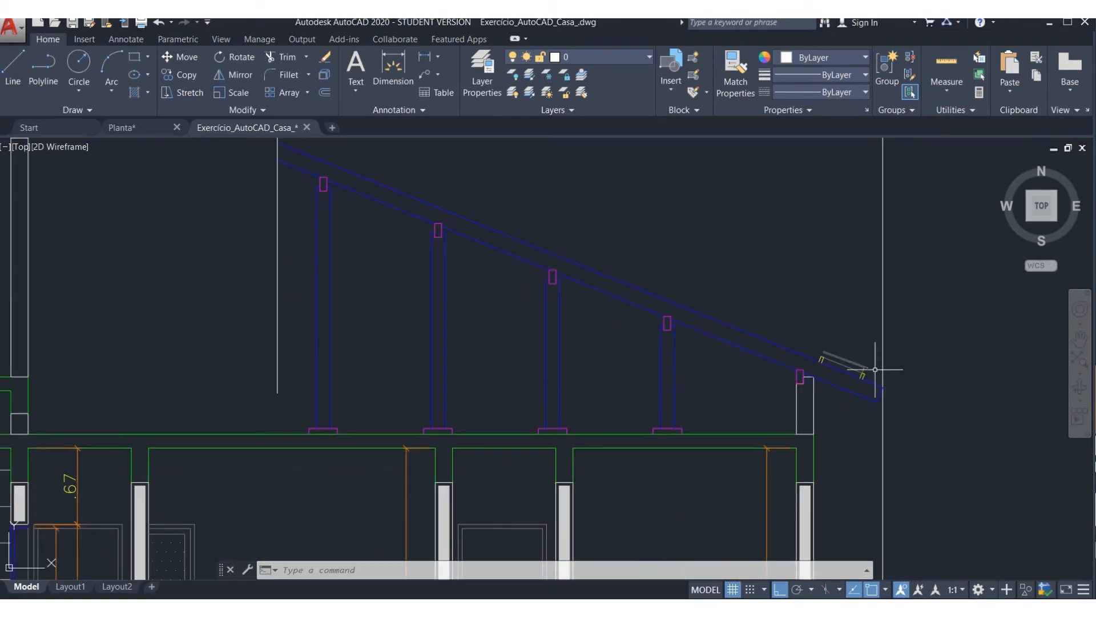
scroll(842, 350, "up", 5)
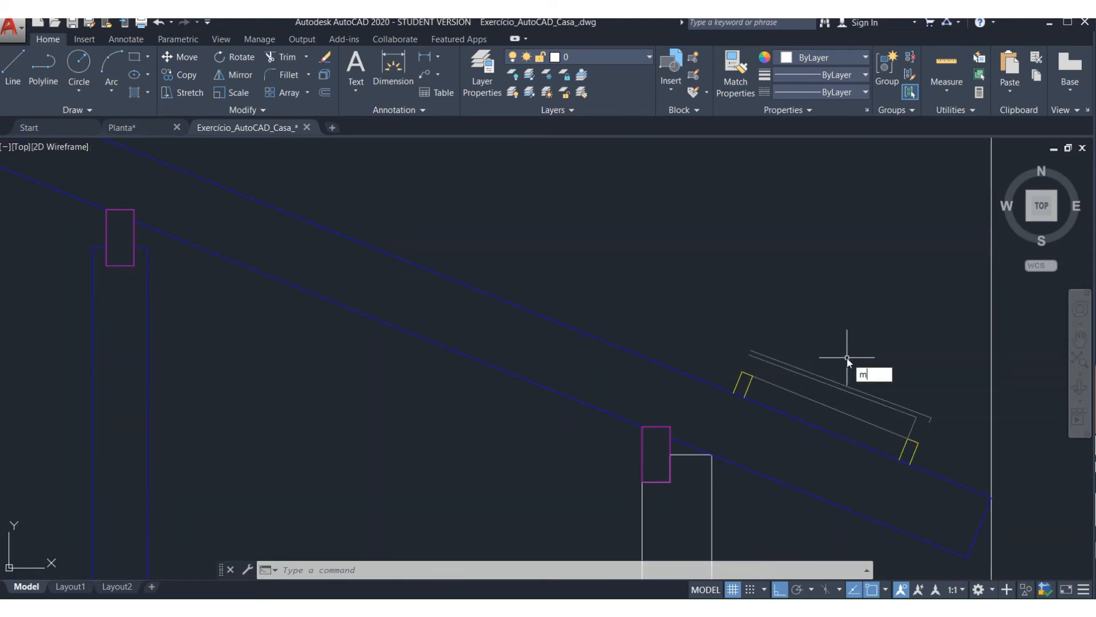
key("Return")
left_click(696, 297)
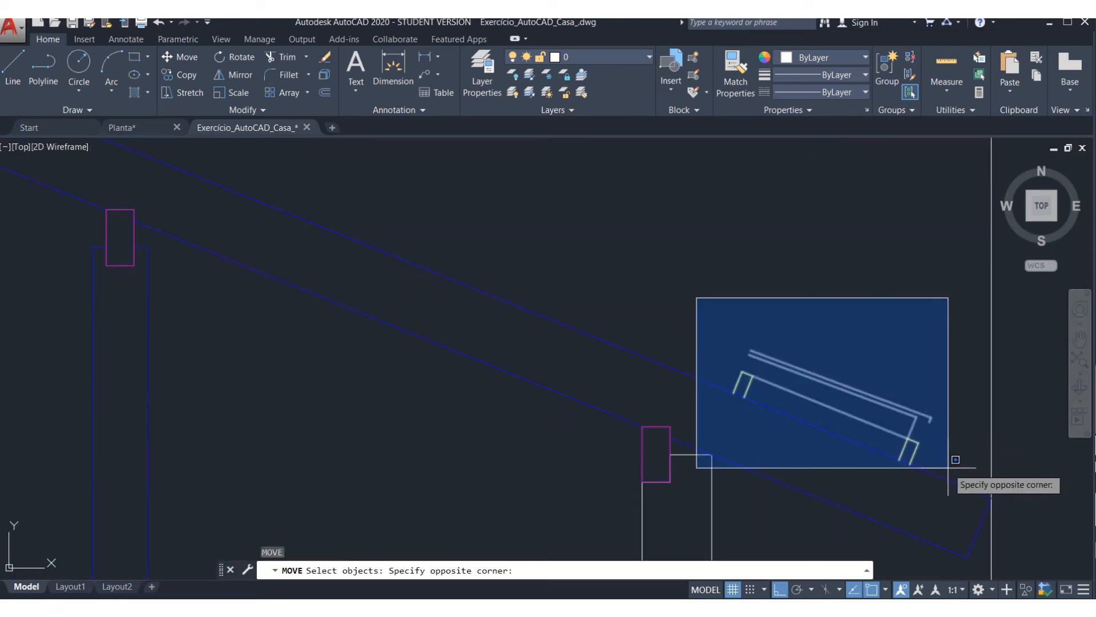
left_click(949, 467)
key("Return")
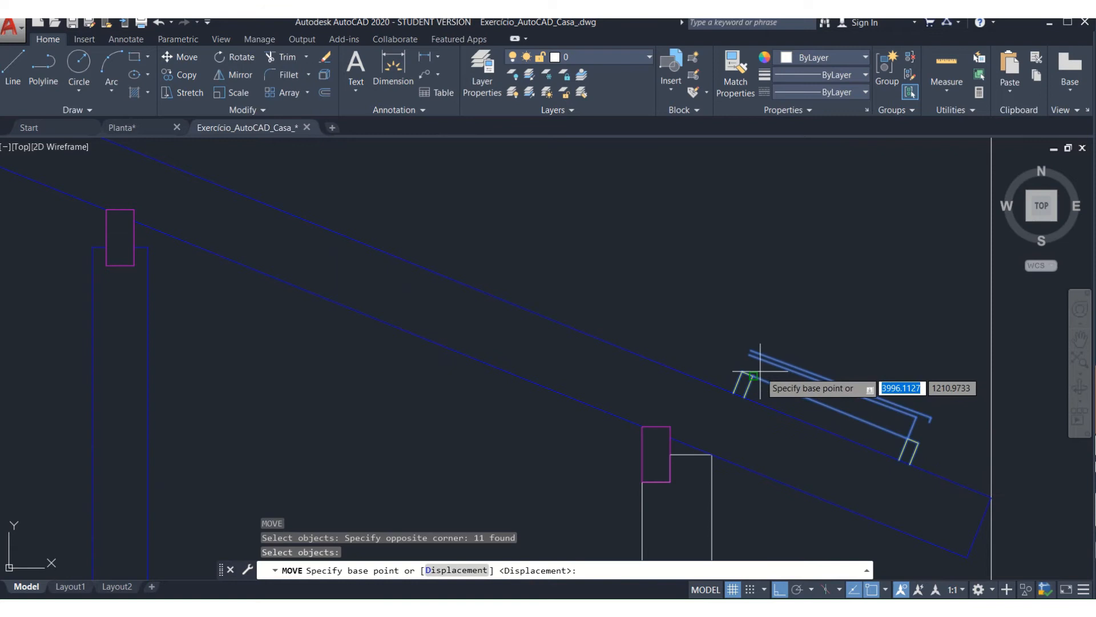
left_click(734, 392)
scroll(798, 398, "down", 10)
scroll(567, 308, "up", 8)
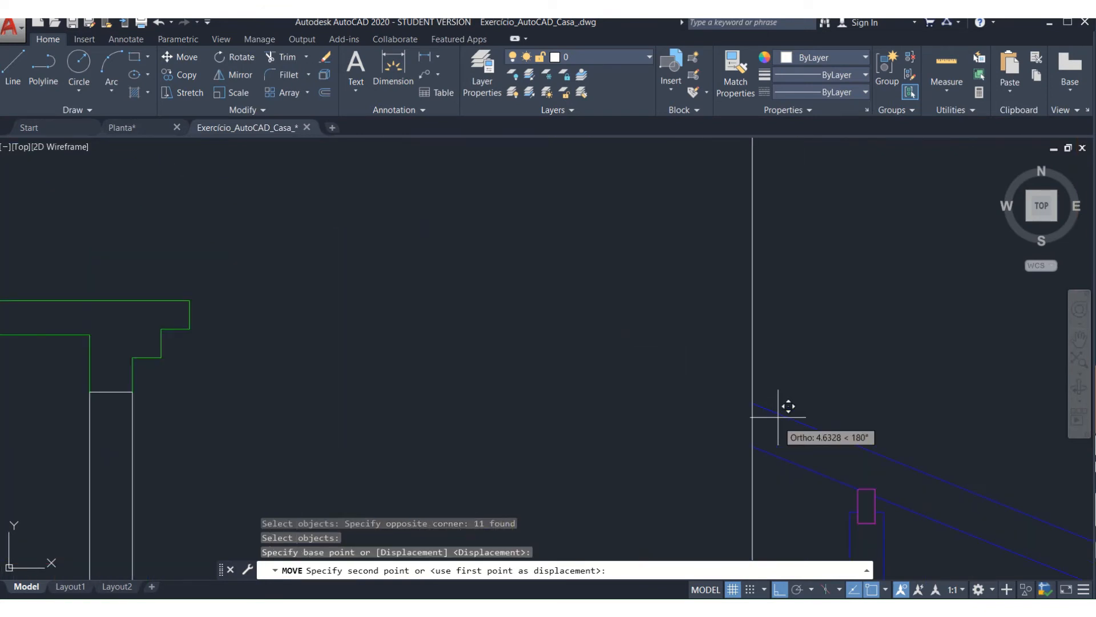
left_click(763, 392)
scroll(783, 379, "up", 5)
key("Return")
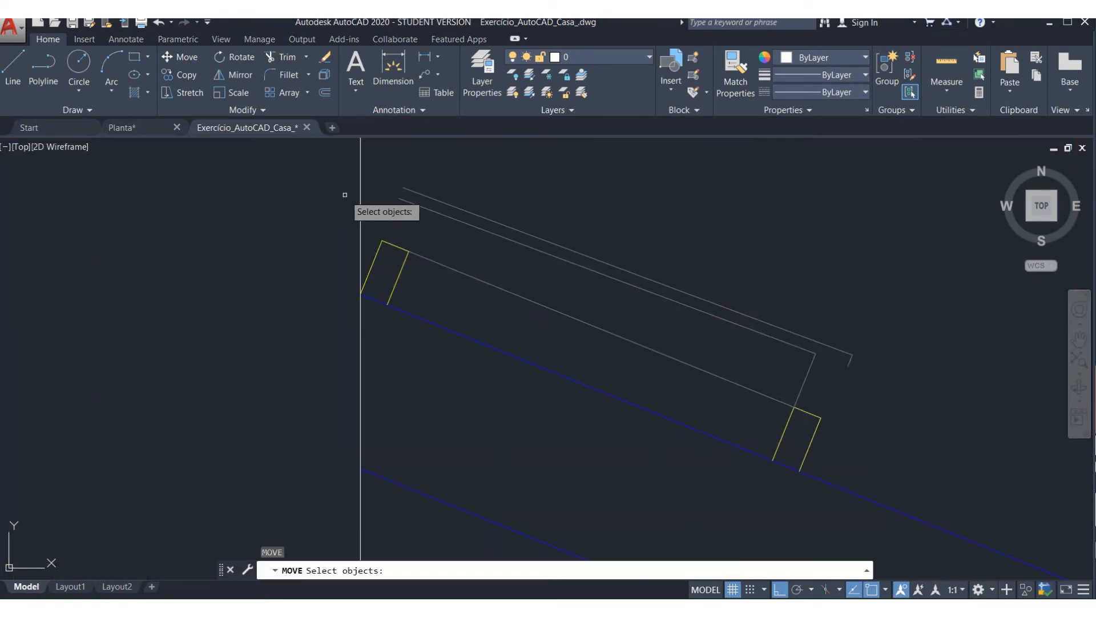
left_click(282, 155)
left_click(930, 554)
key("Return")
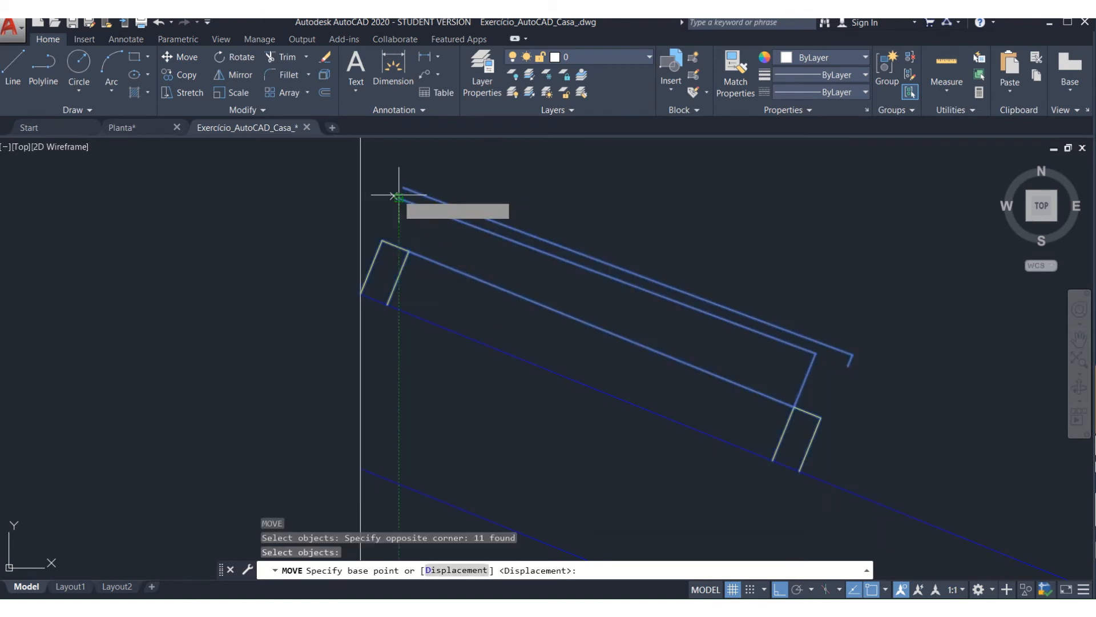
left_click(398, 196)
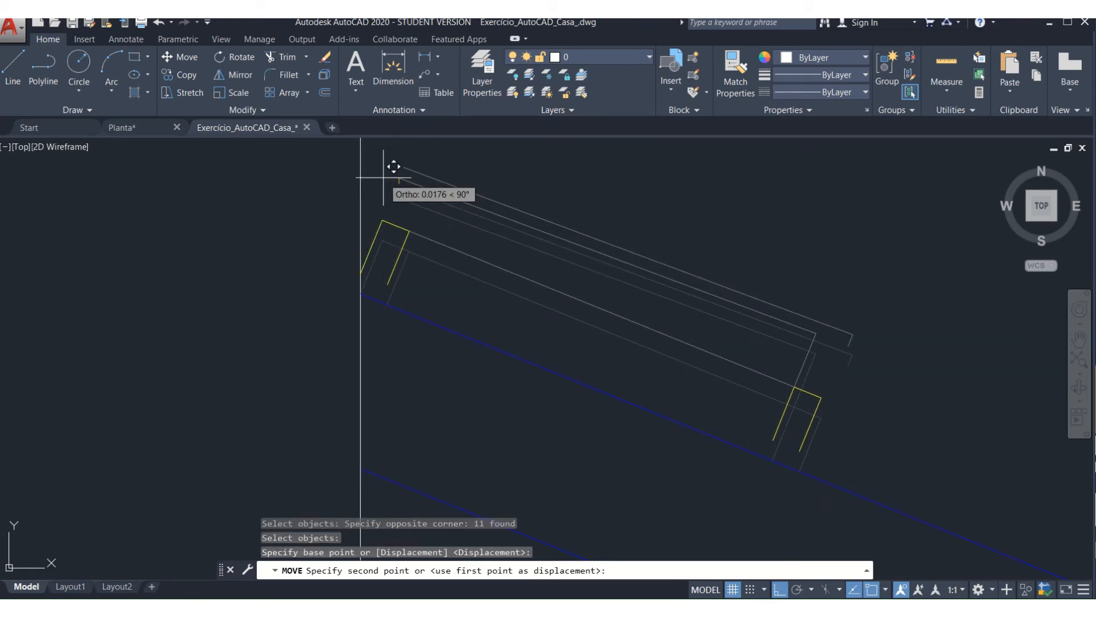
- Turn Ortho off and move the battens and covering piece about 0.04 uphill along the rafter, bringing the covering's uphill end to the vertical line
key("F8")
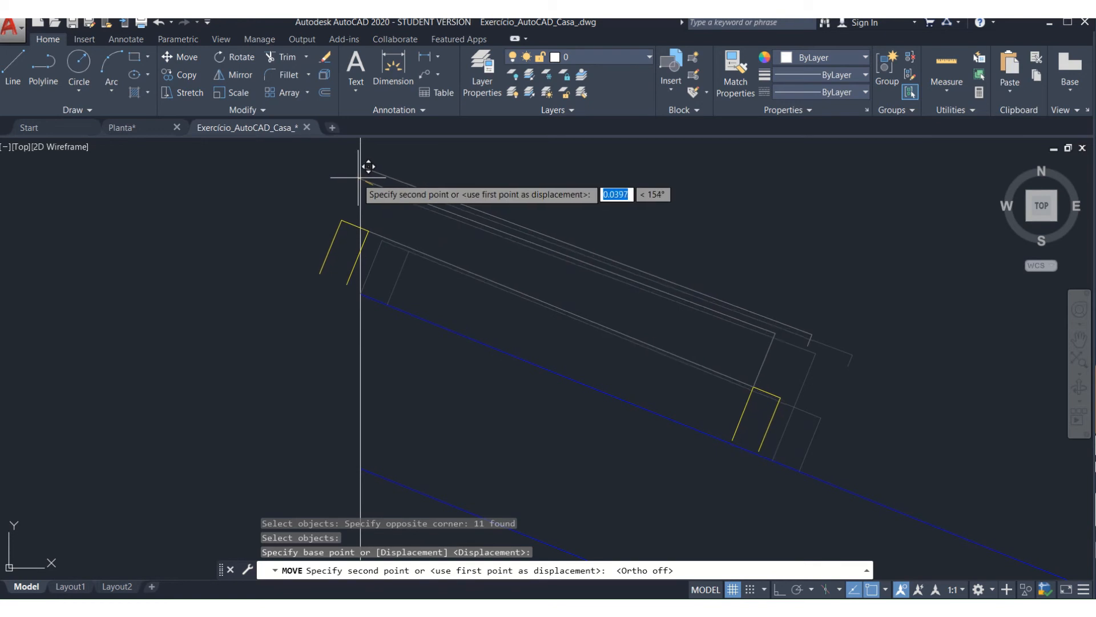
key("Escape")
key("Return")
left_click(286, 158)
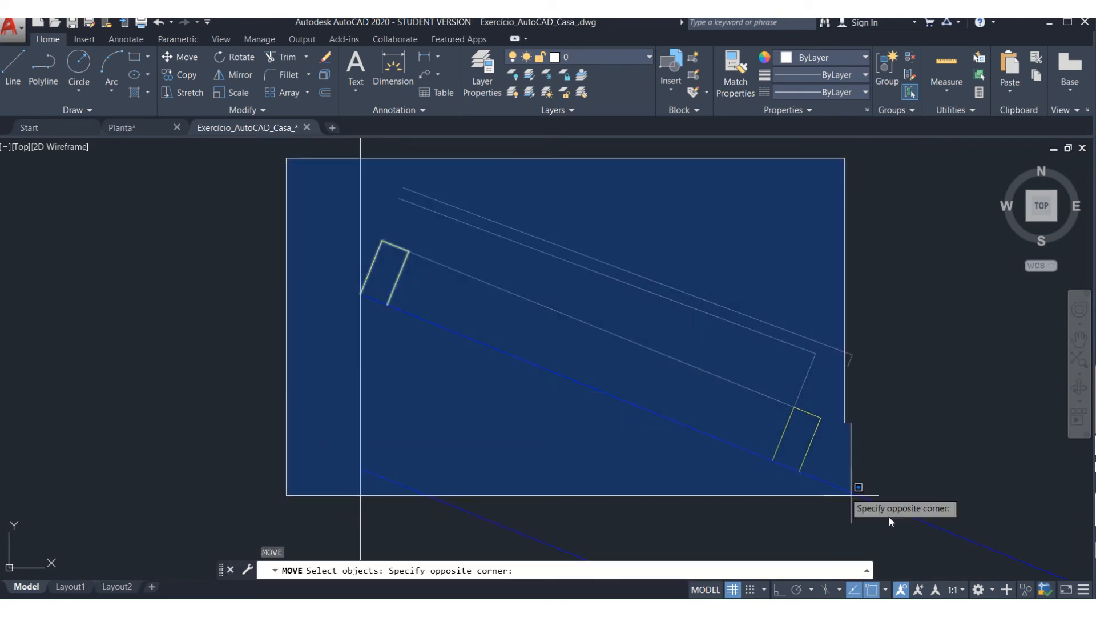
left_click(851, 494)
key("Return")
left_click(795, 473)
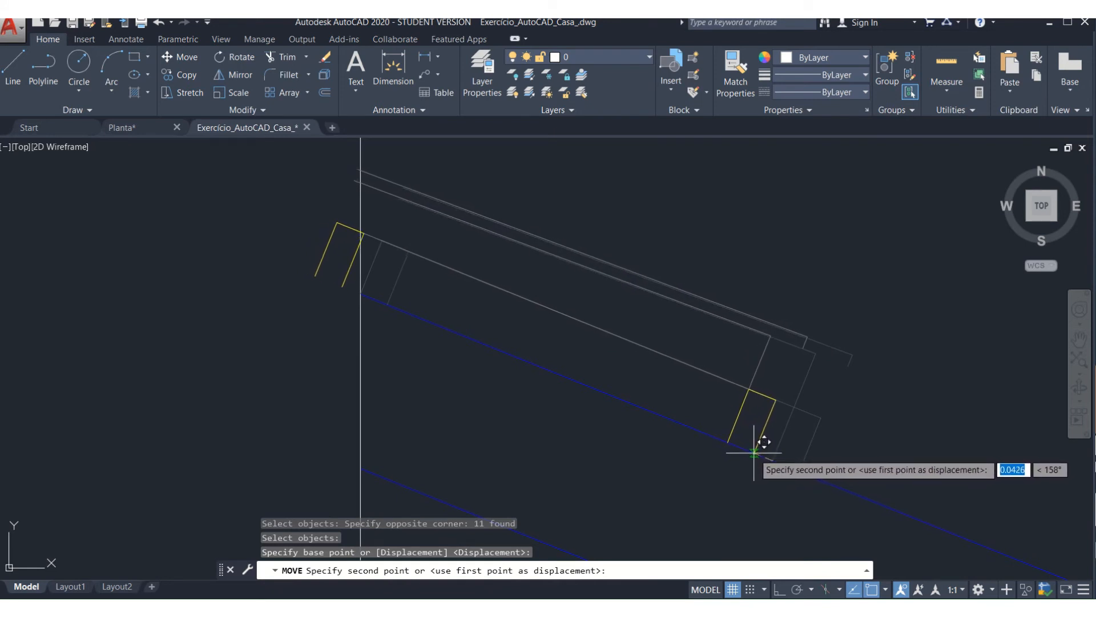
key("Escape")
key("Escape")
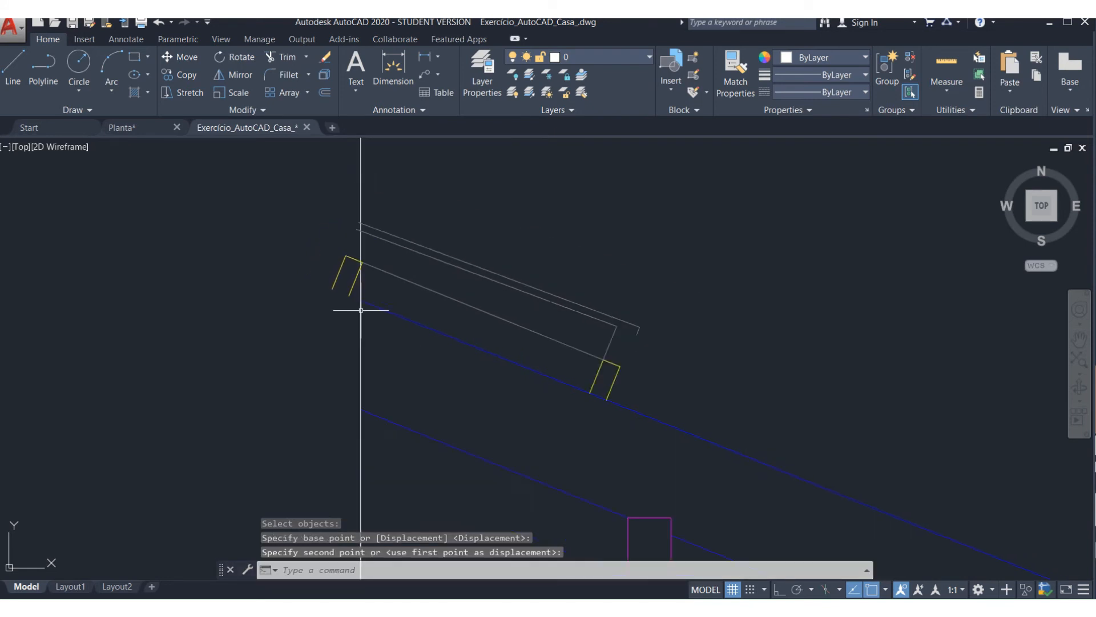
- Erase the batten at the rafter's upper end, by the vertical line
left_click(317, 240)
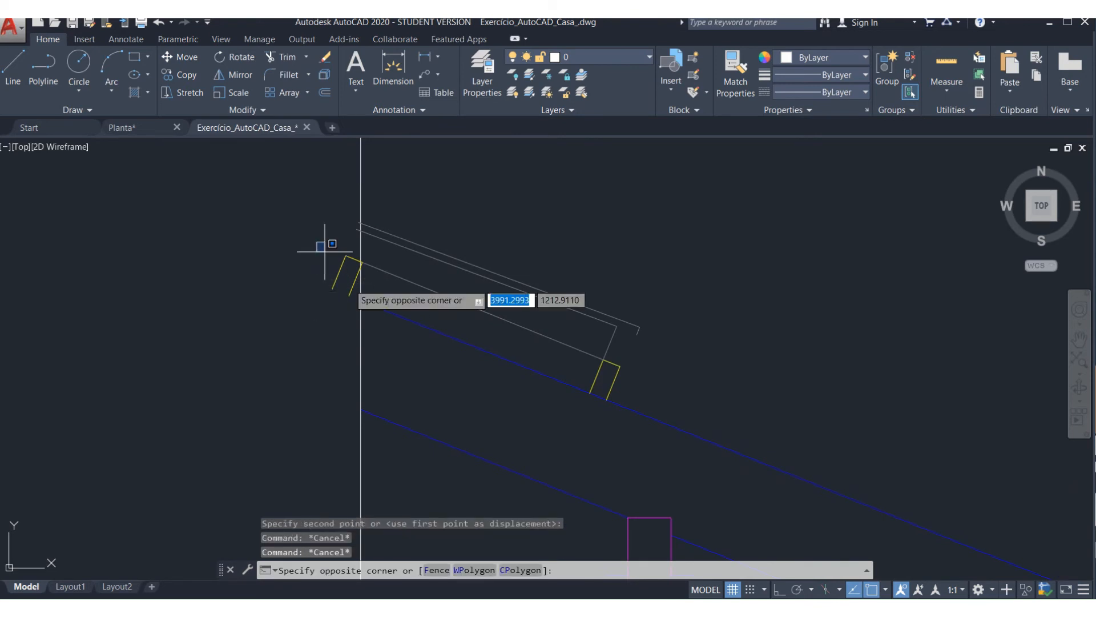
left_click(371, 323)
key("Delete")
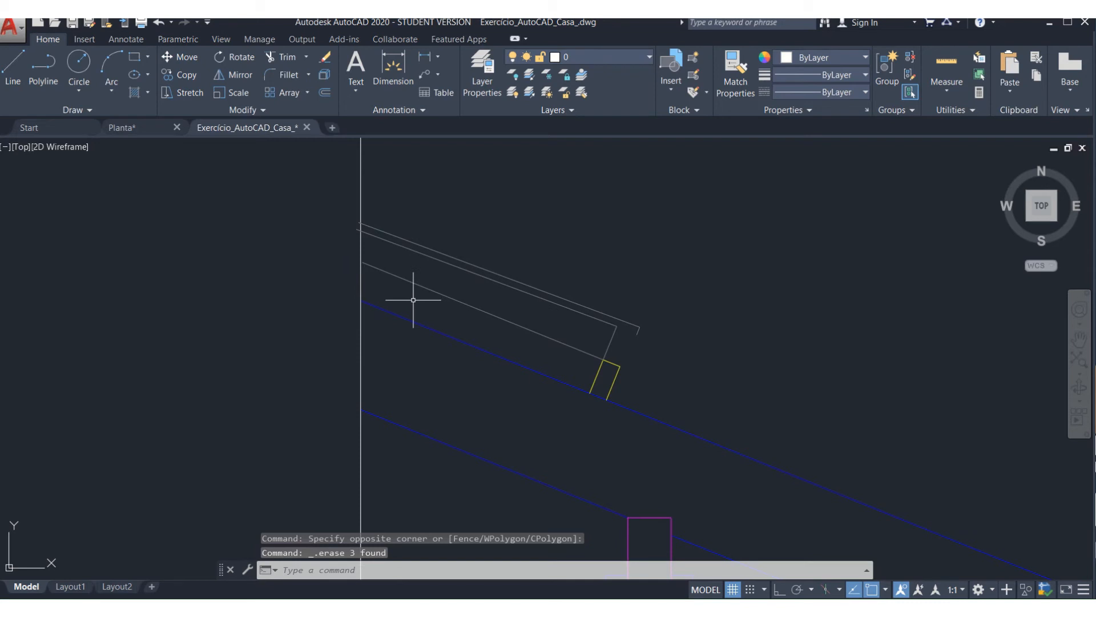
- Copy the covering piece and its batten downhill, from the covering's uphill lower corner to the batten's downhill top corner
key("Return")
left_click(318, 193)
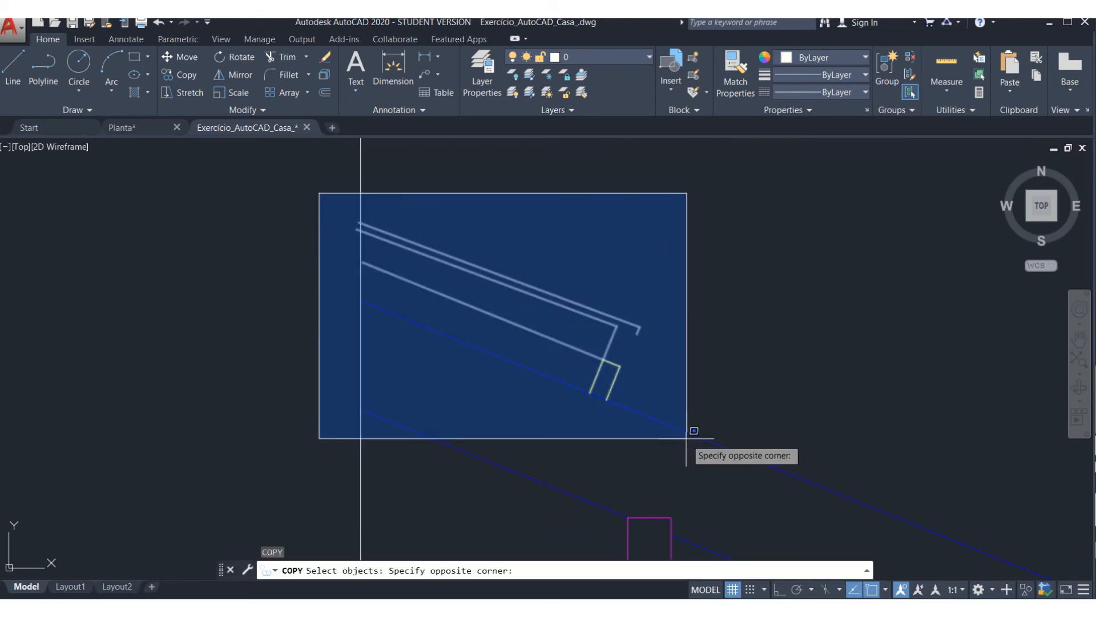
left_click(674, 419)
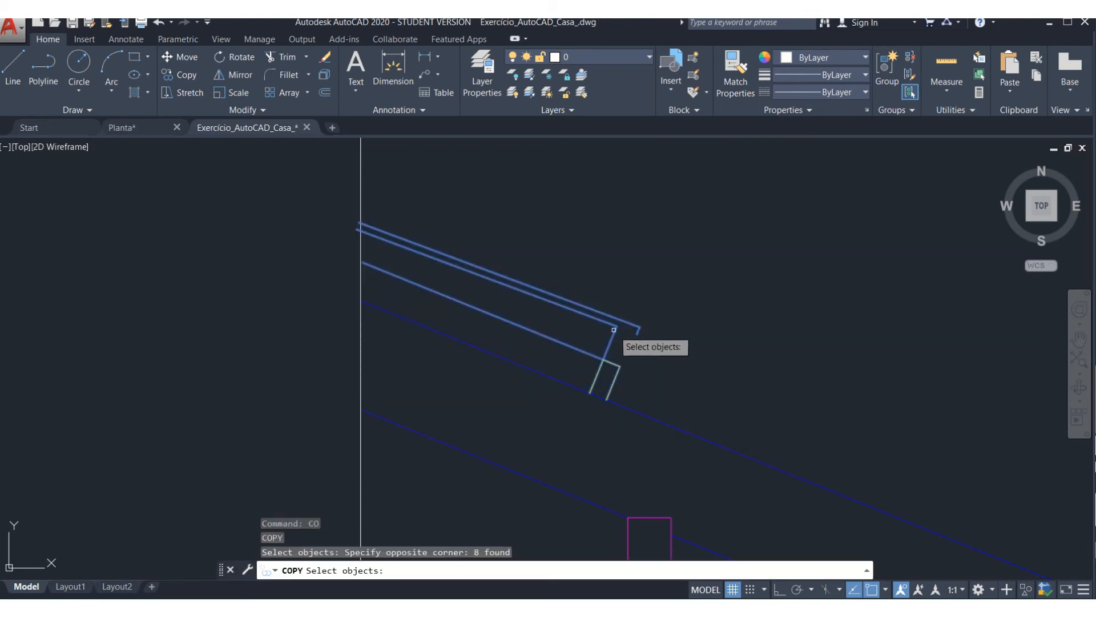
key("Return")
left_click(362, 262)
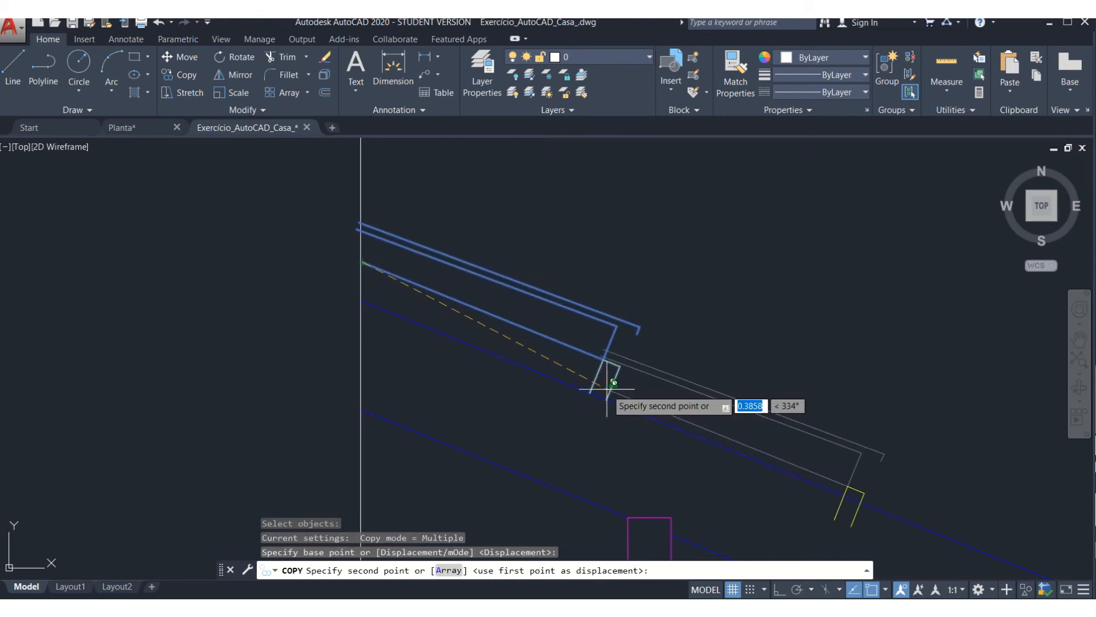
left_click(625, 365)
key("Return")
scroll(580, 277, "down", 4)
key("Return")
left_click(452, 225)
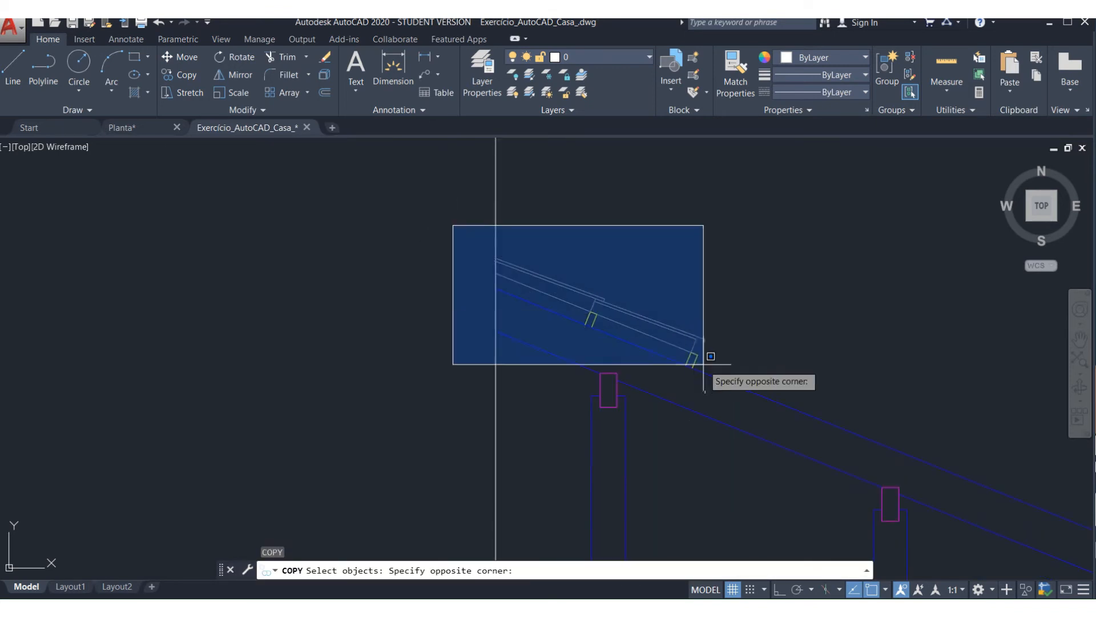
left_click(728, 371)
key("Escape")
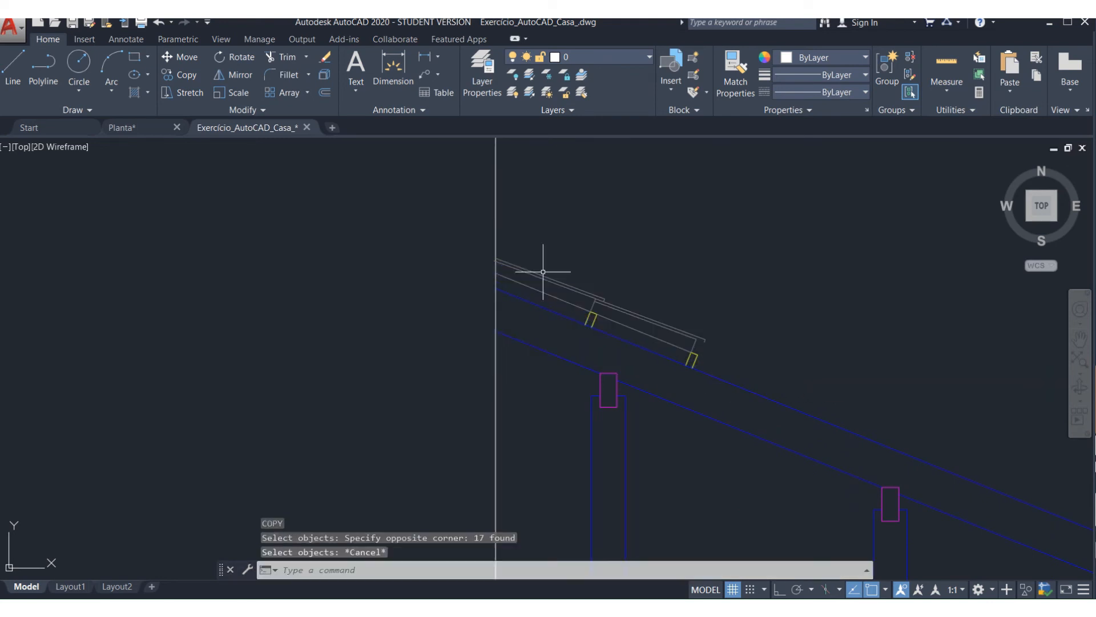
- Copy both covering pieces with their battens downhill, from the first piece's uphill lower corner to the last batten's downhill top corner
key("Return")
left_click(465, 237)
left_click(641, 336)
left_click(573, 270)
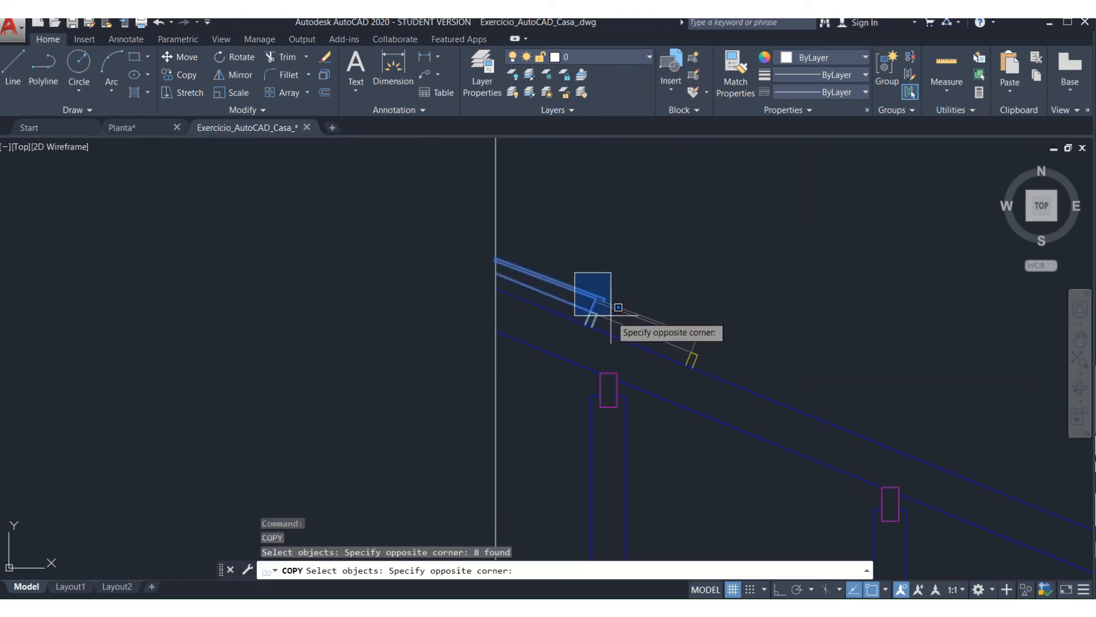
left_click(713, 373)
scroll(594, 338, "up", 2)
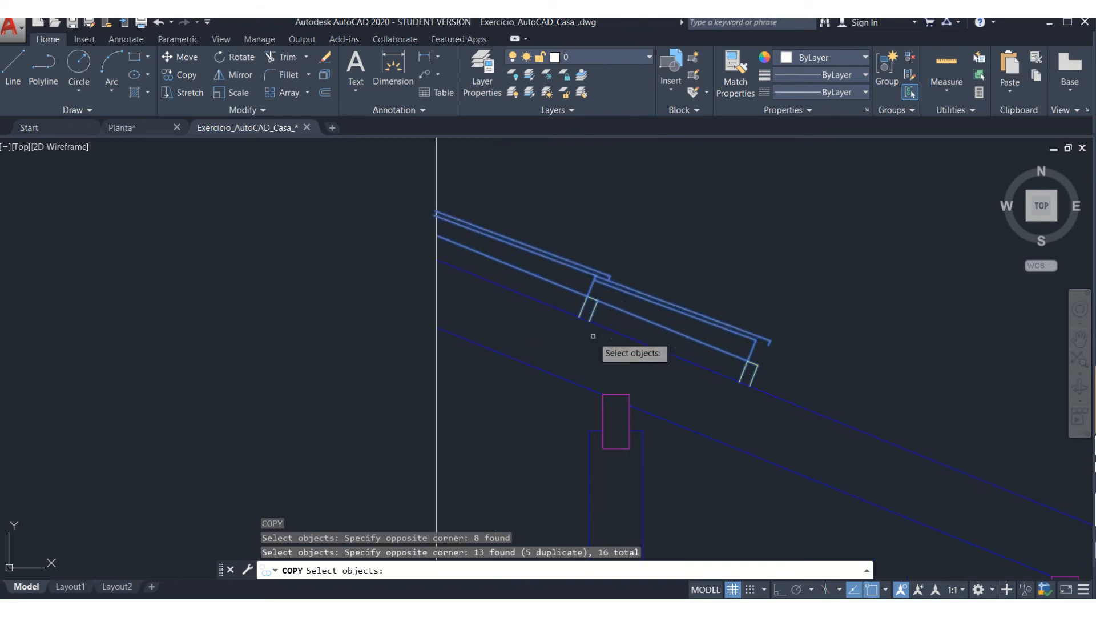
key("Return")
left_click(438, 236)
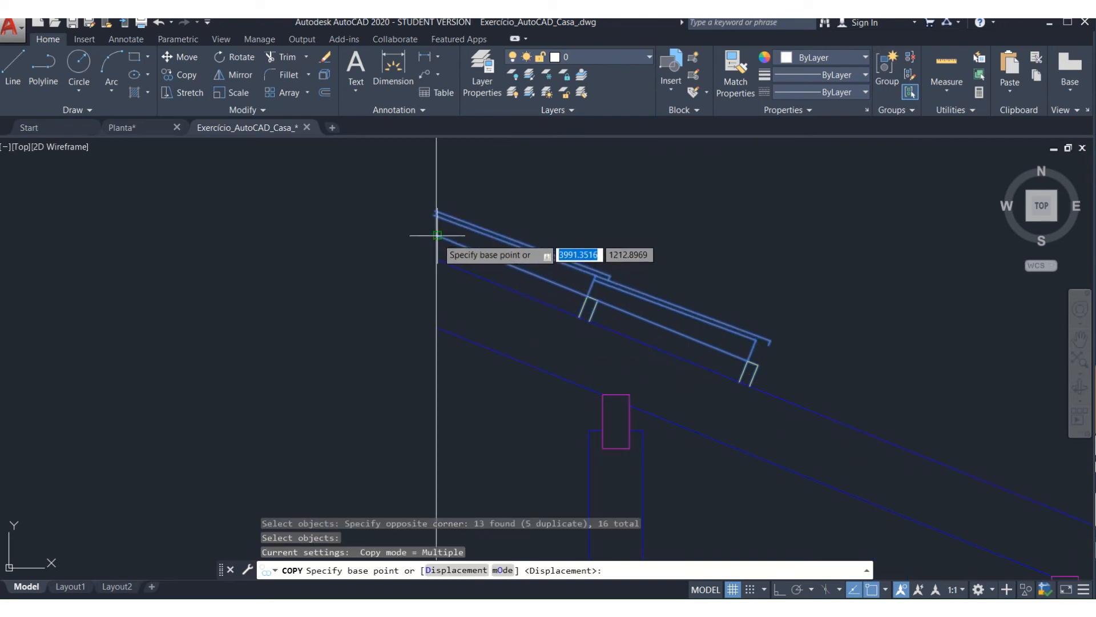
left_click(768, 364)
scroll(622, 325, "down", 4)
key("Return")
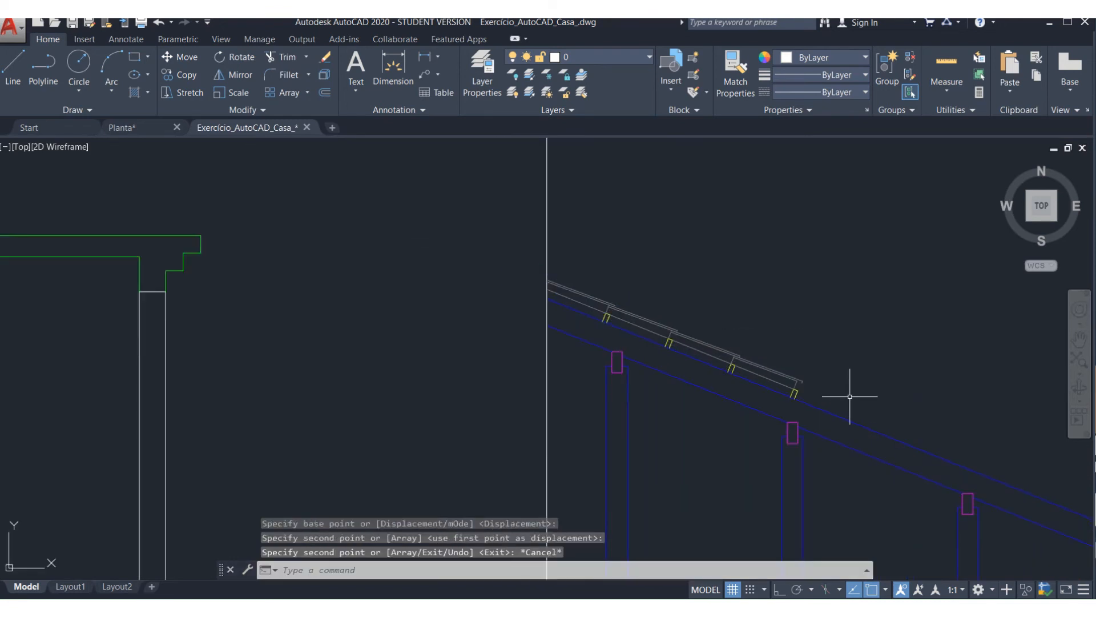
- Copy the four covering pieces with their battens downhill, from the first piece's uphill lower corner to the fourth batten's downhill top corner
scroll(817, 379, "up", 2)
scroll(571, 269, "down", 2)
key("Return")
left_click(432, 219)
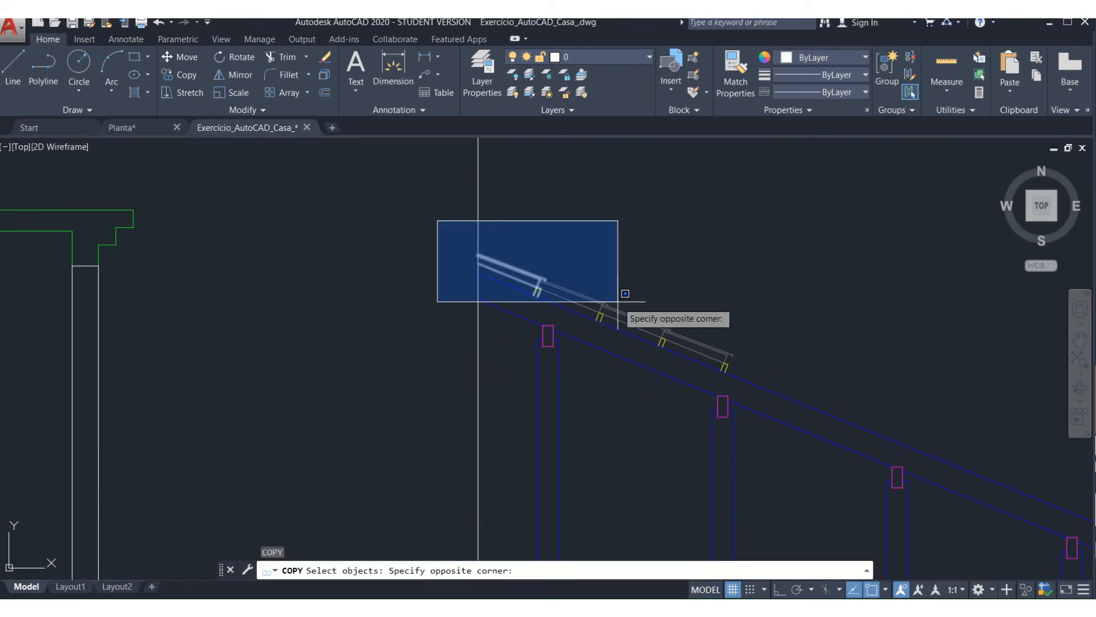
left_click(622, 301)
left_click(519, 251)
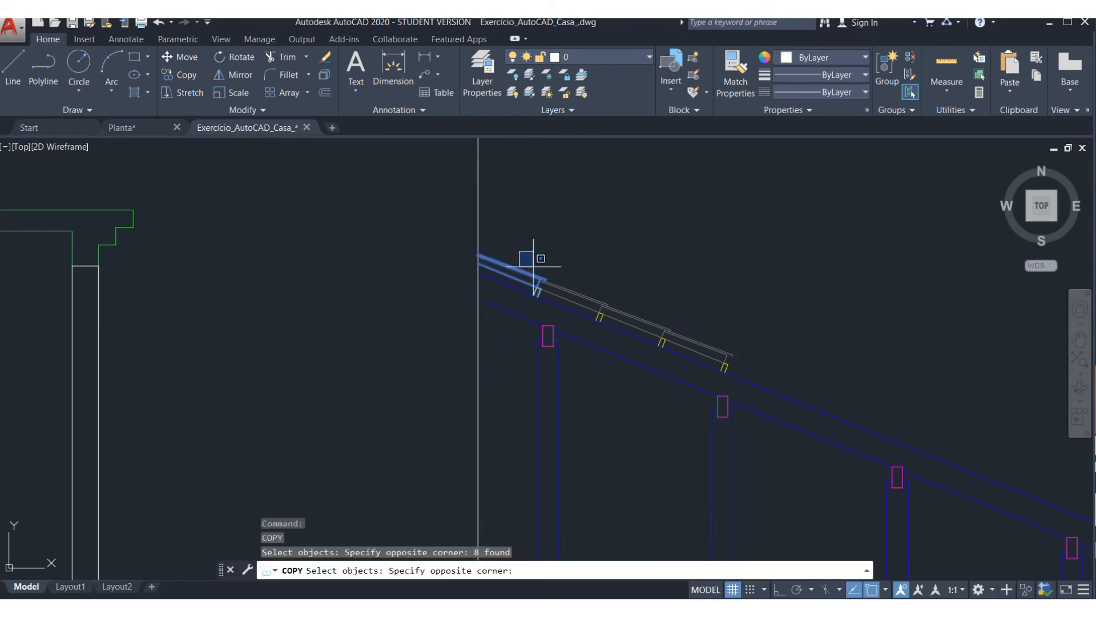
left_click(620, 318)
left_click(576, 272)
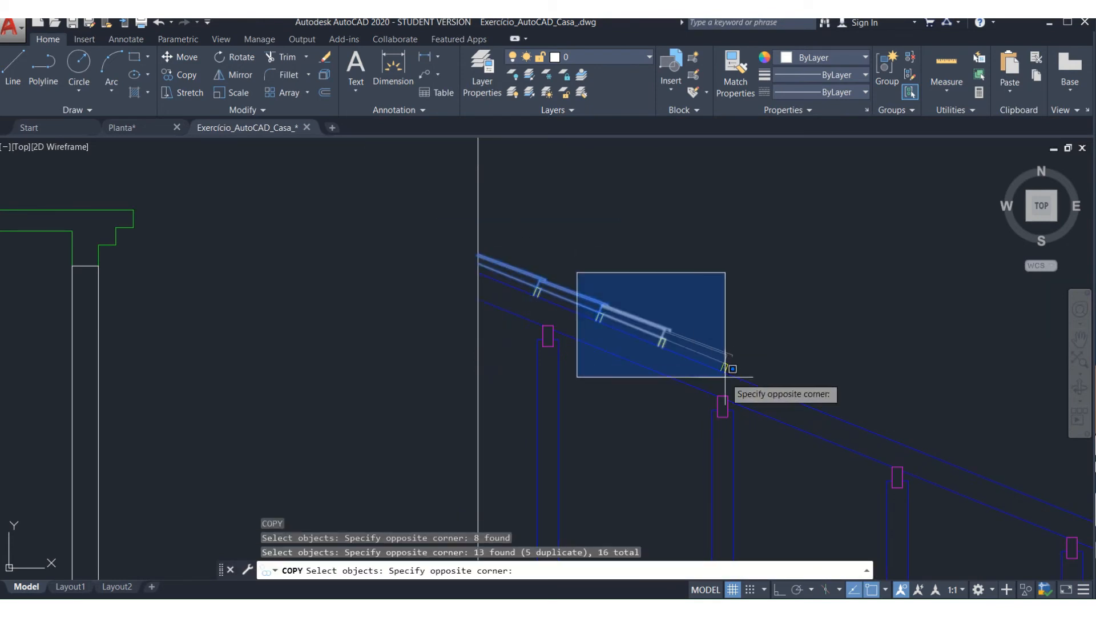
left_click(745, 379)
scroll(550, 325, "up", 4)
key("Return")
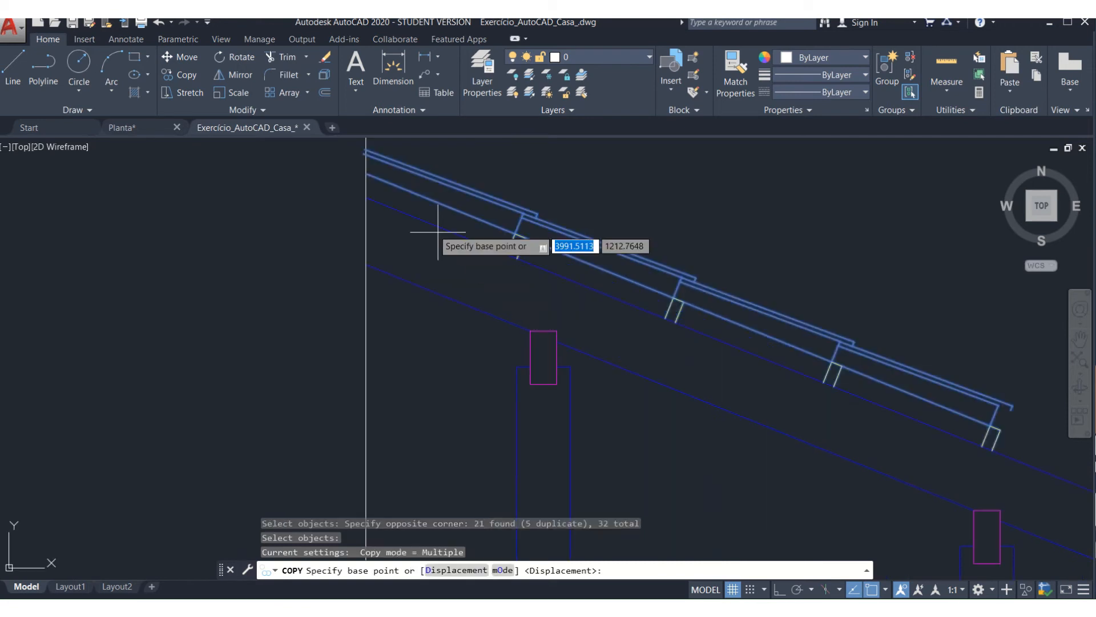
left_click(368, 160)
scroll(734, 276, "down", 3)
scroll(721, 309, "up", 5)
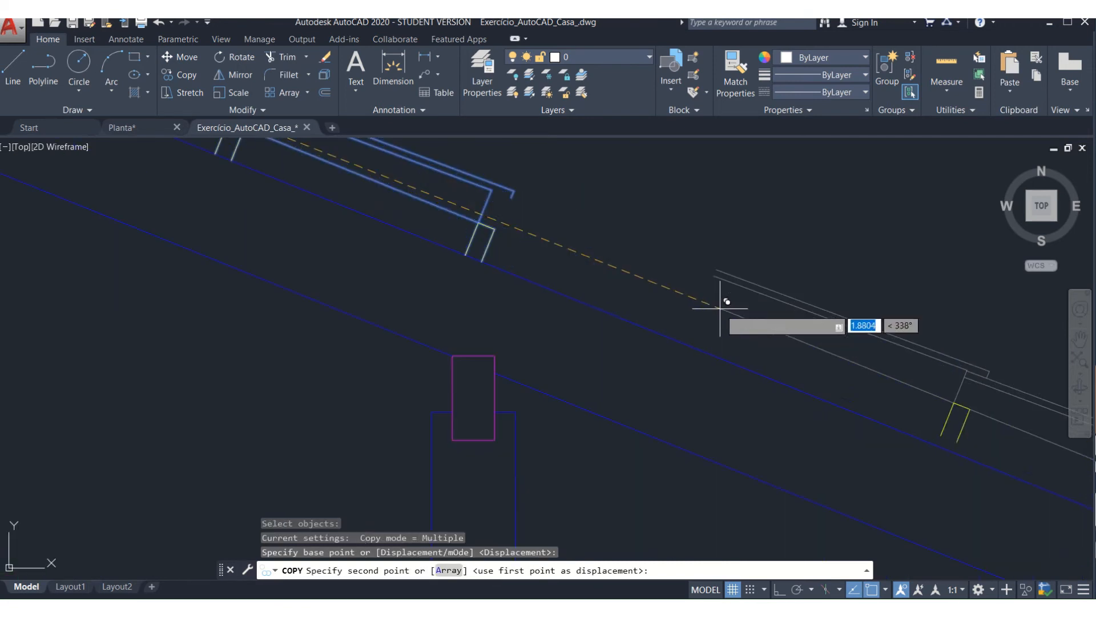
left_click(490, 230)
- Place two more copies of the four-piece set, each starting at the preceding set's last batten, past the rafter's lower end
scroll(537, 243, "down", 6)
scroll(537, 243, "up", 6)
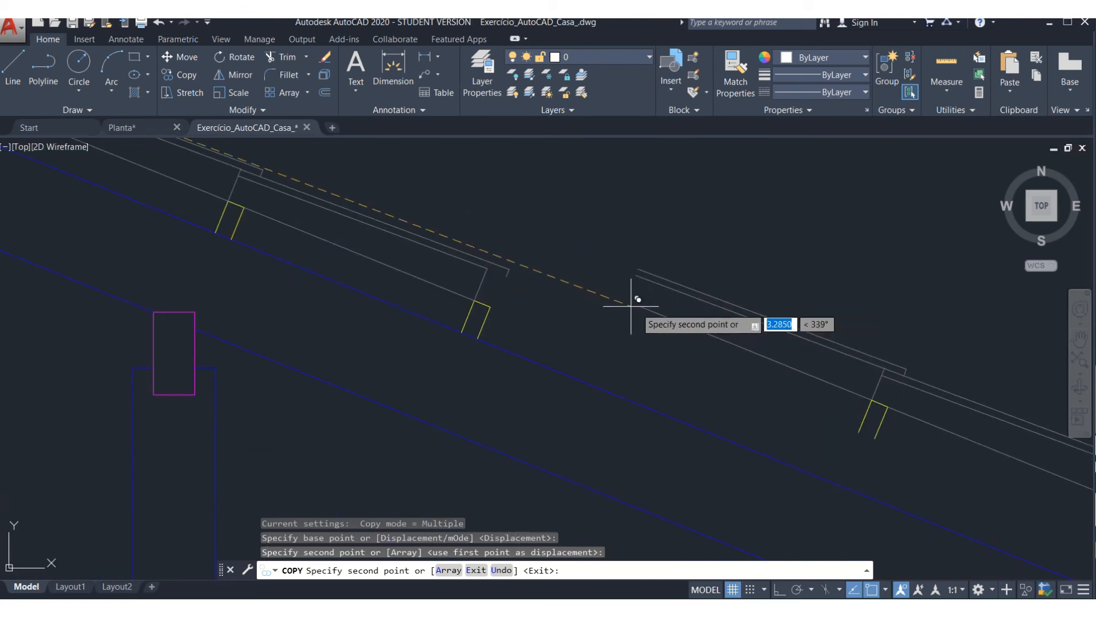
left_click(494, 294)
scroll(505, 274, "down", 6)
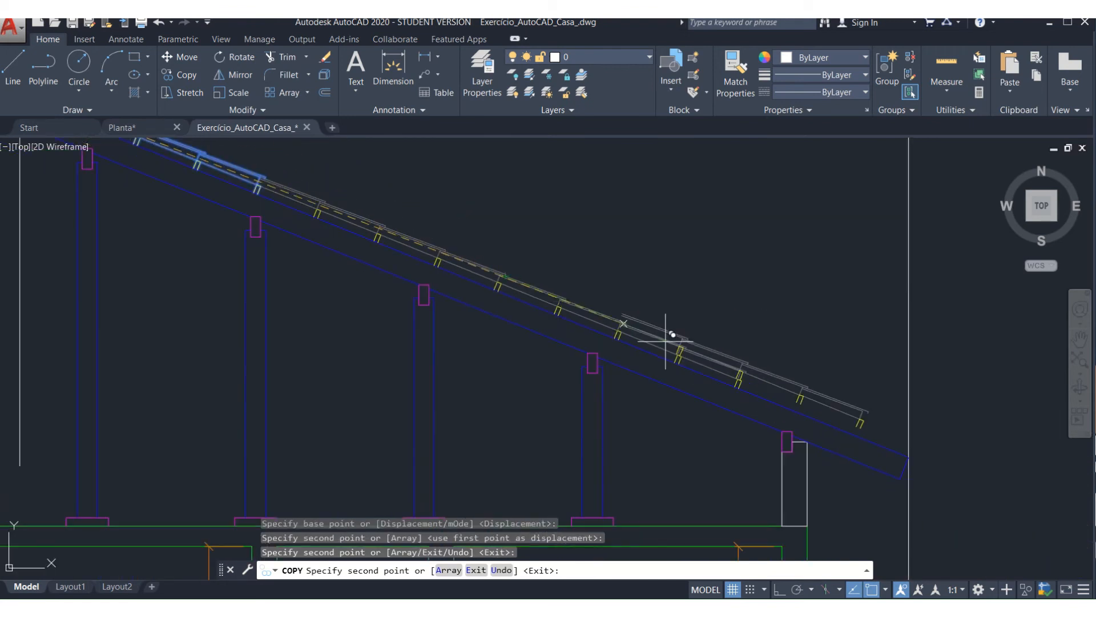
scroll(741, 365, "up", 6)
left_click(731, 424)
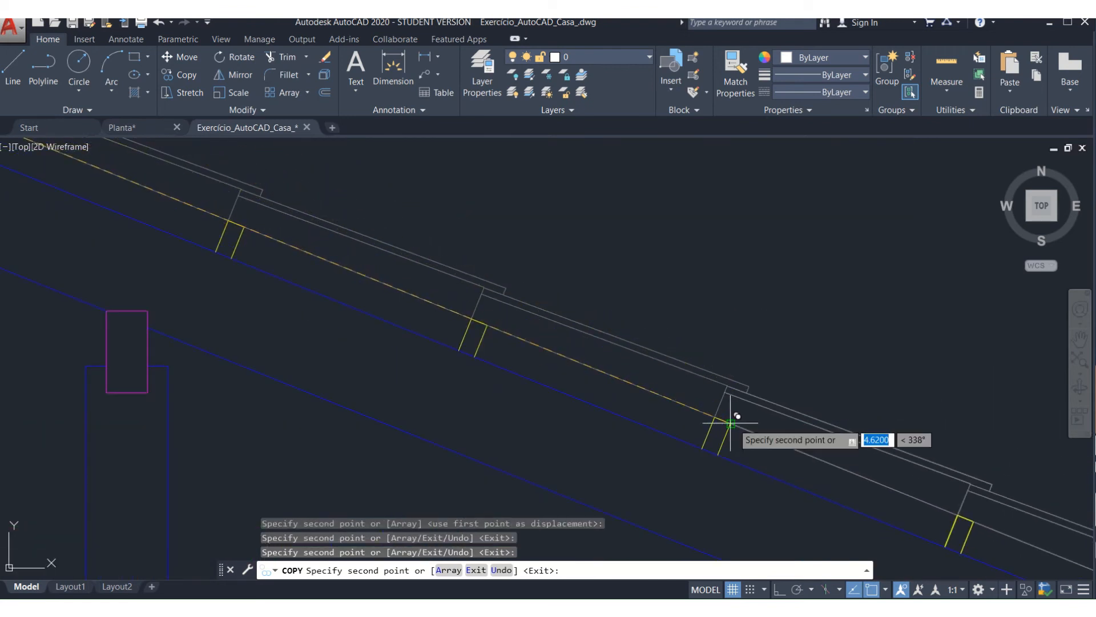
key("Return")
- Erase the last covering piece and batten beyond the rafter's lower end, including the leftover short lip line
scroll(671, 287, "down", 5)
scroll(671, 288, "down", 2)
scroll(811, 392, "up", 5)
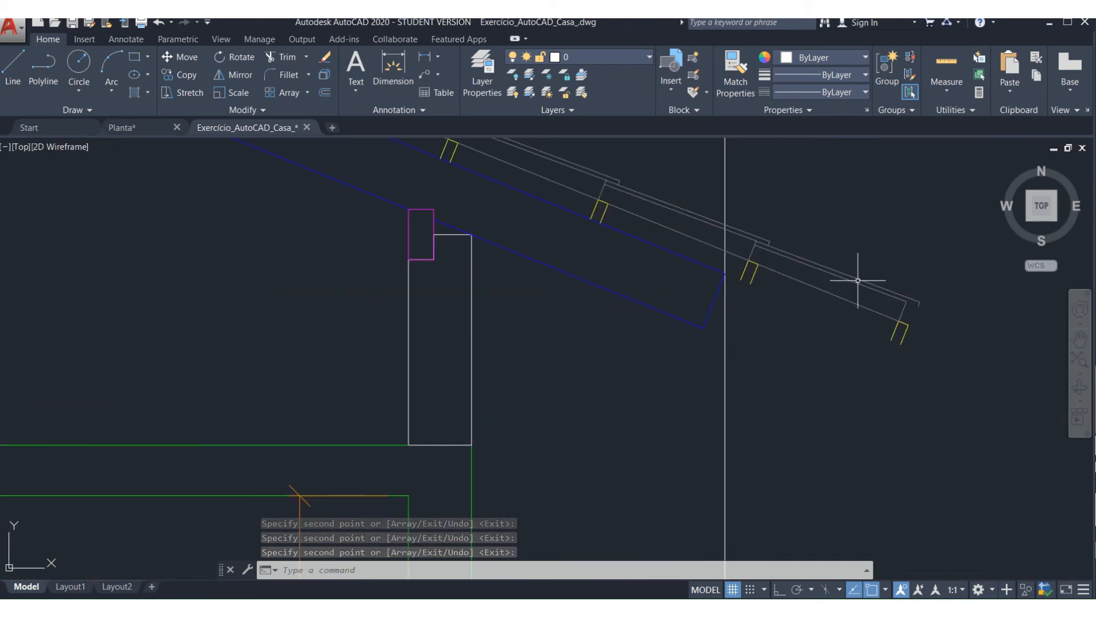
scroll(790, 232, "up", 2)
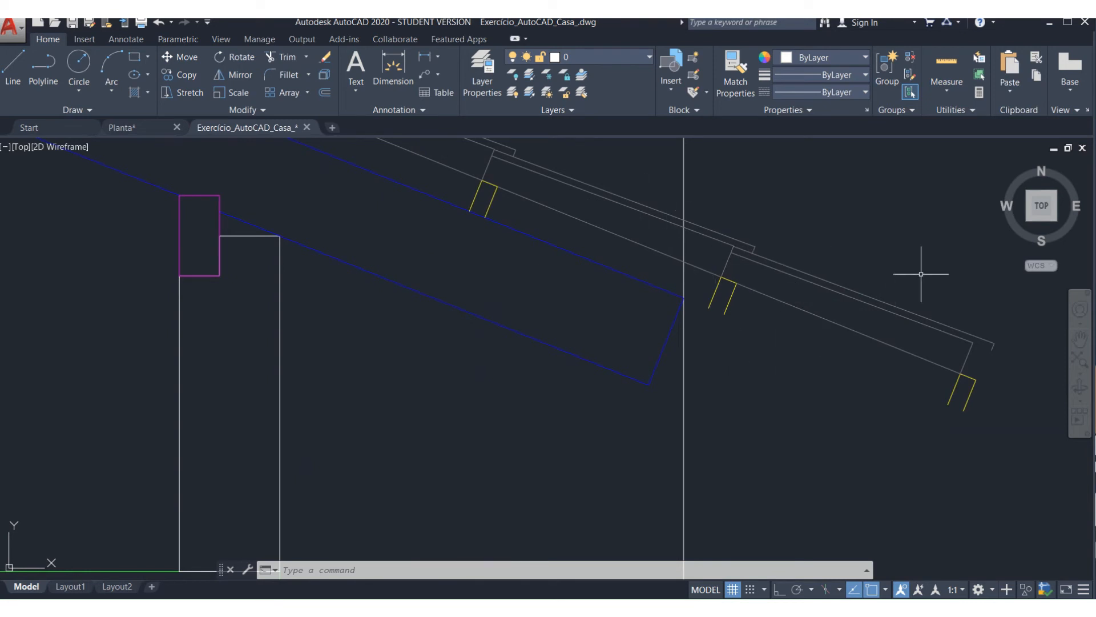
left_click(983, 290)
left_click(925, 420)
key("Delete")
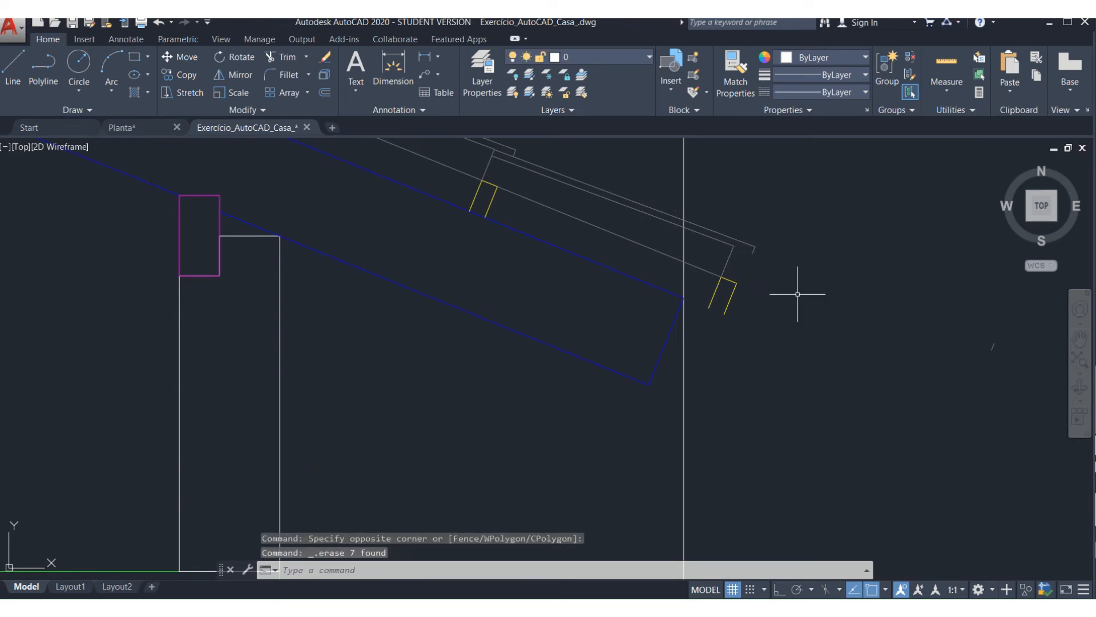
left_click(1009, 315)
left_click(981, 362)
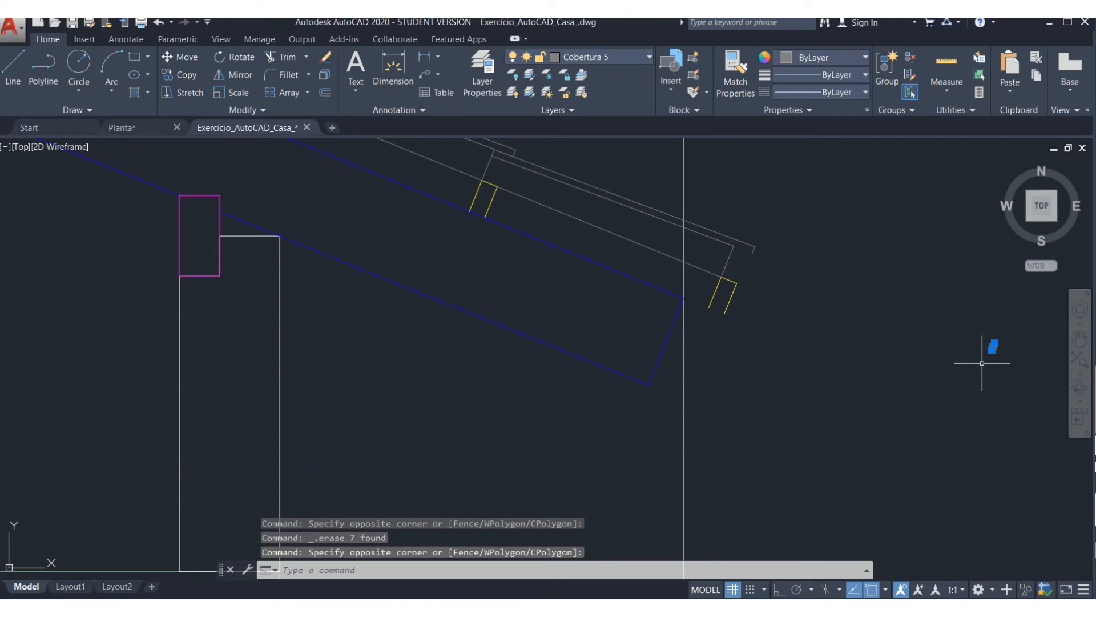
key("Delete")
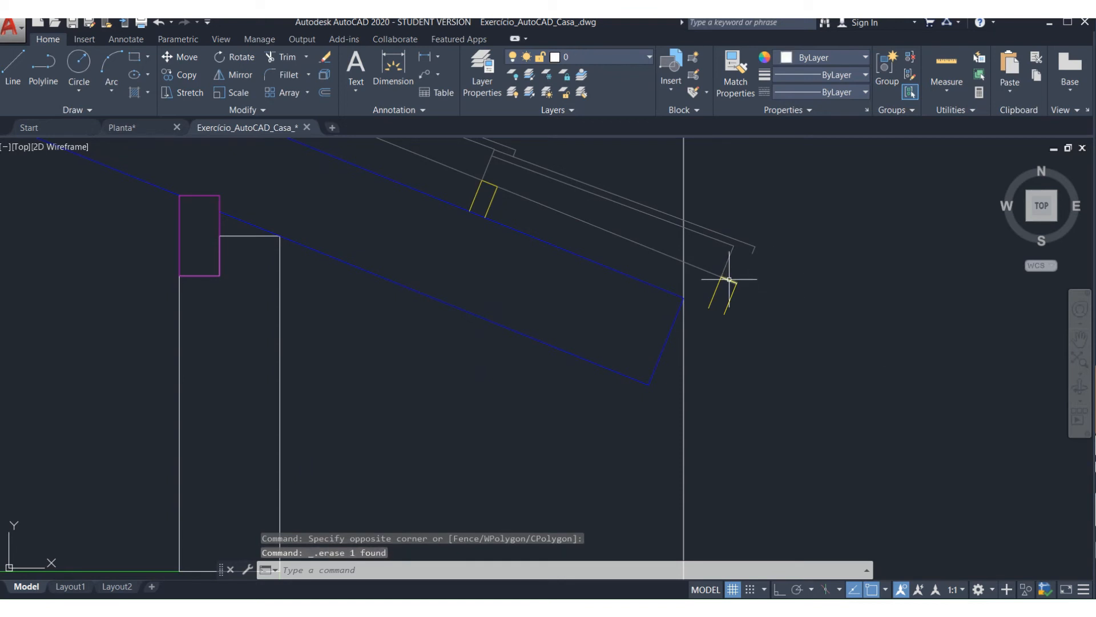
- Move the last overhanging batten uphill along the covering's underside so that it stands on the rafter near its lower end
type("m")
key("Return")
left_click(697, 258)
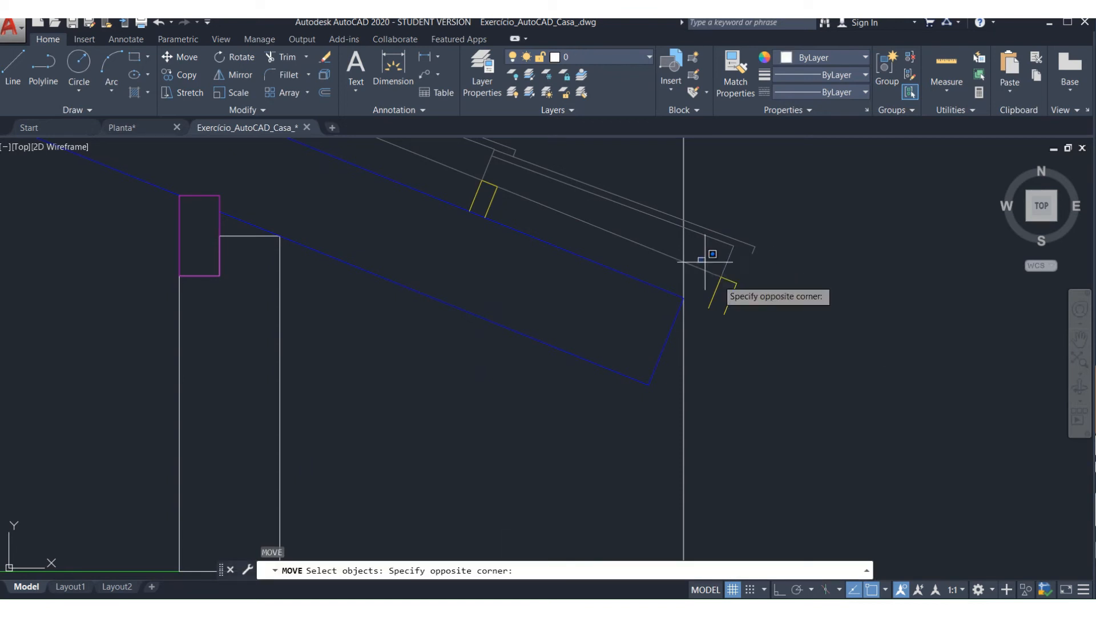
left_click(762, 325)
key("Return")
left_click(721, 278)
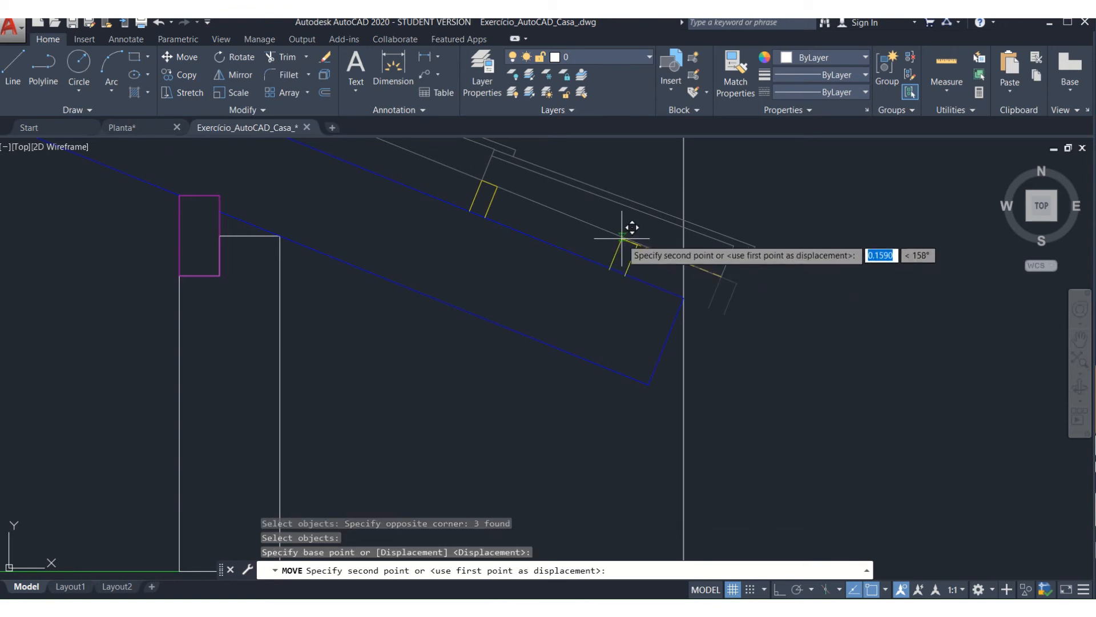
left_click(638, 241)
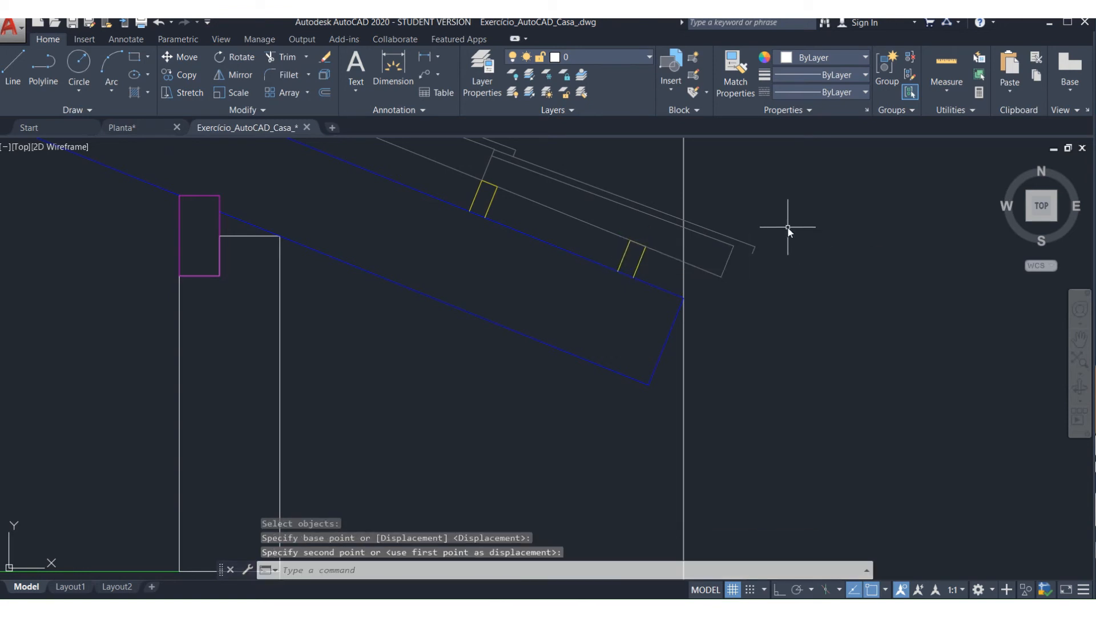
- Stretch the last covering piece's downhill end back uphill to the outer top corner of the last batten
type("s")
key("Return")
left_click(811, 222)
left_click(713, 282)
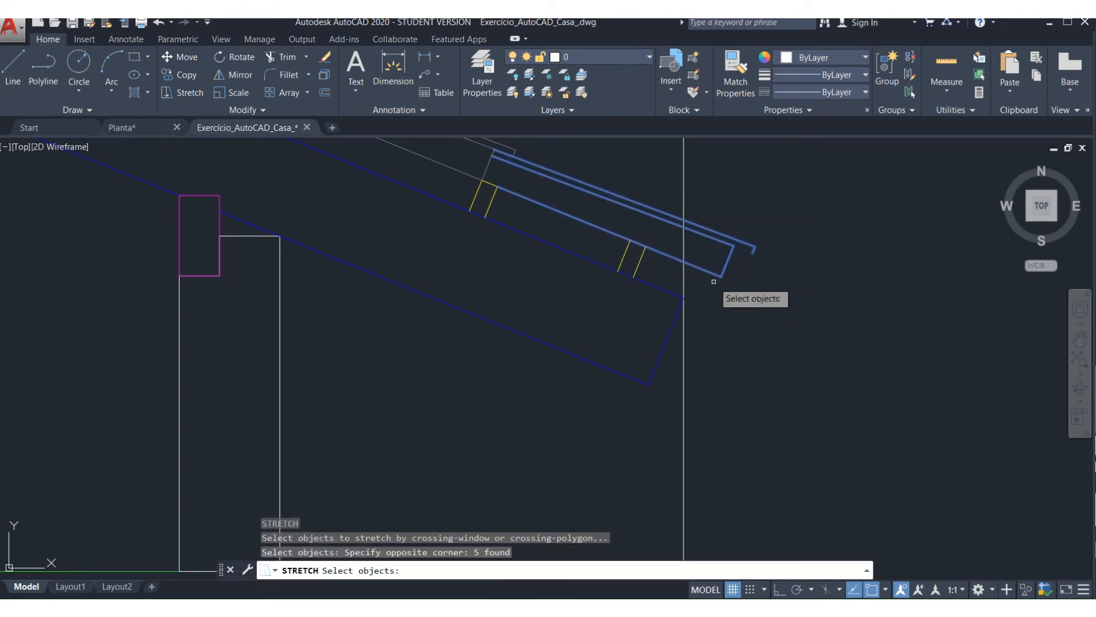
key("Return")
left_click(723, 277)
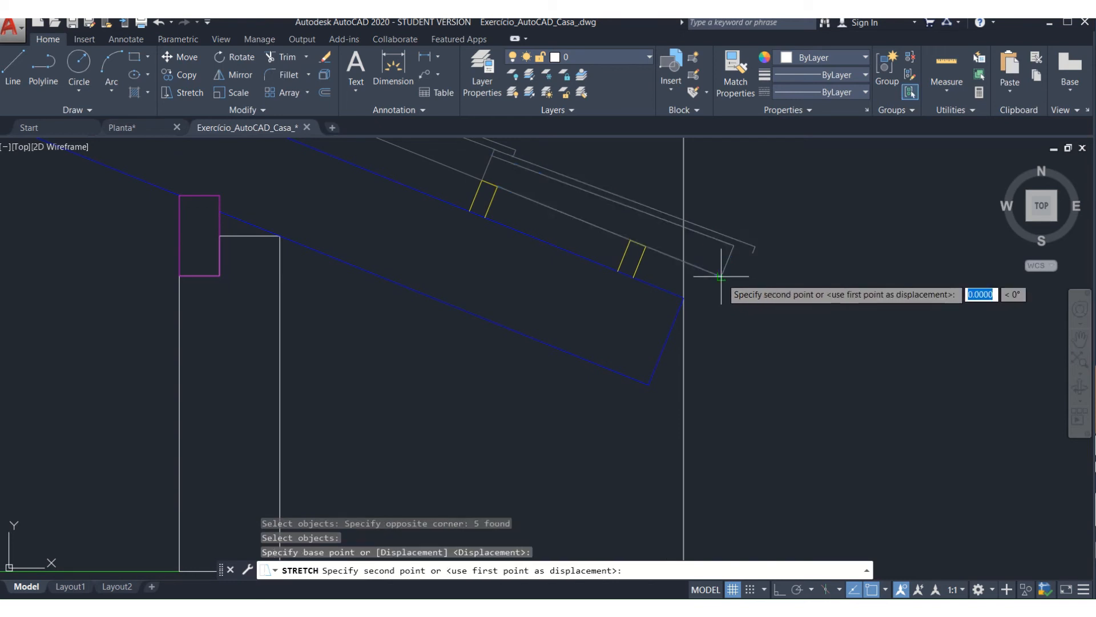
left_click(649, 246)
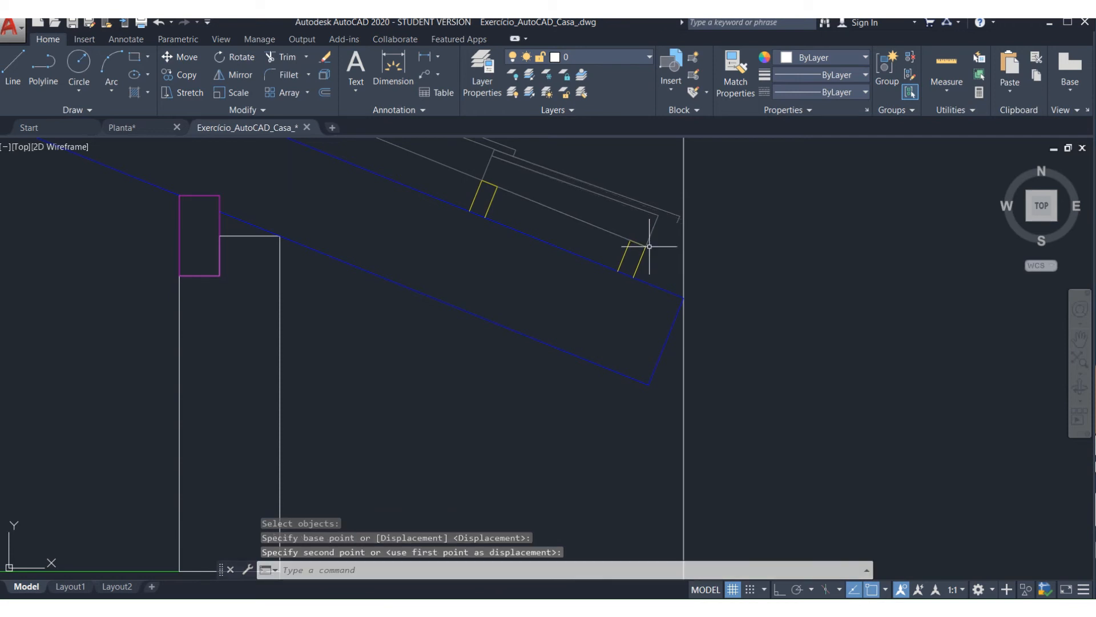
- Draw a line from the last covering piece's upper end corner to the lip's lower end, closing the eave edge
type("l")
key("Return")
left_click(661, 217)
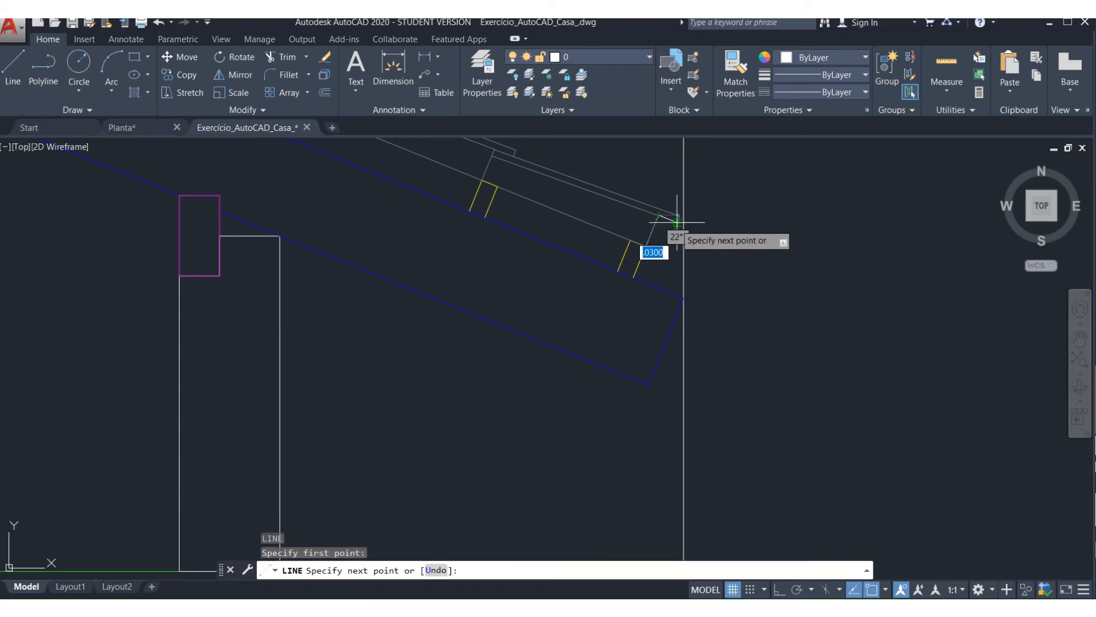
left_click(676, 219)
key("Escape")
key("Escape")
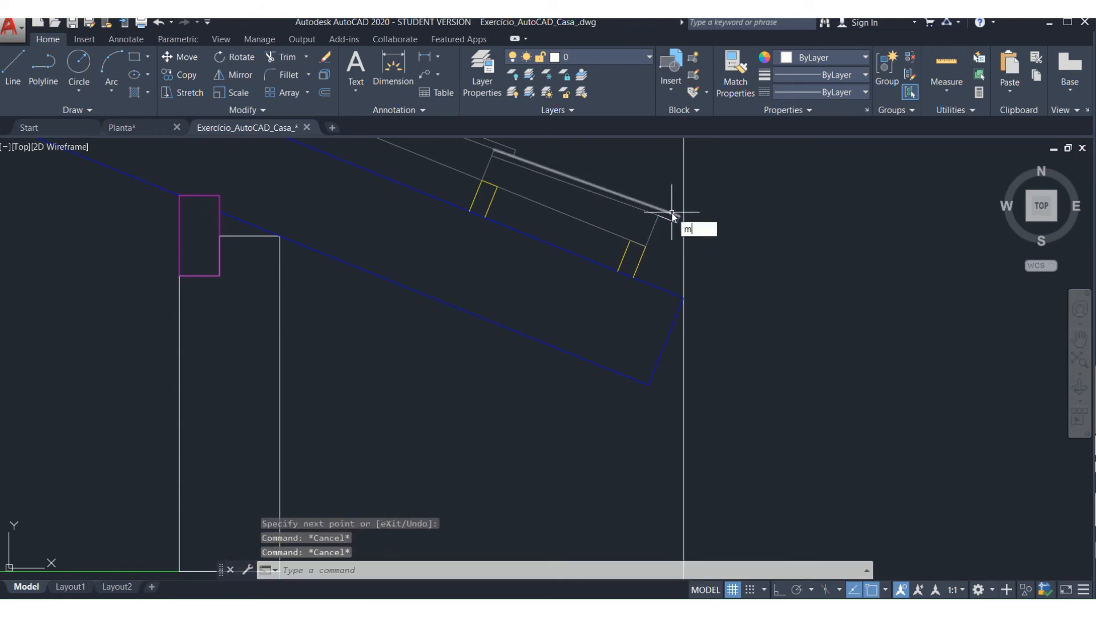
- Match the new closing line's properties to those of the covering piece's top line
type("ma")
key("Return")
left_click(673, 215)
left_click(670, 224)
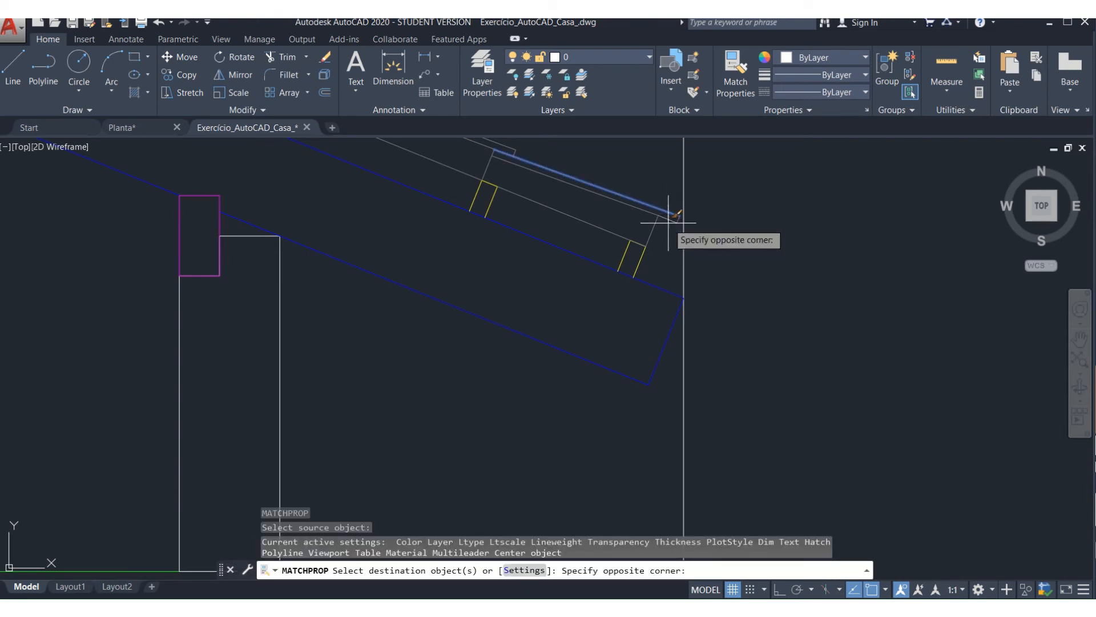
left_click(678, 293)
key("Escape")
key("Escape")
- Move the rafter's end line about 0.08 uphill to the foot of the last batten's outer side
type("m")
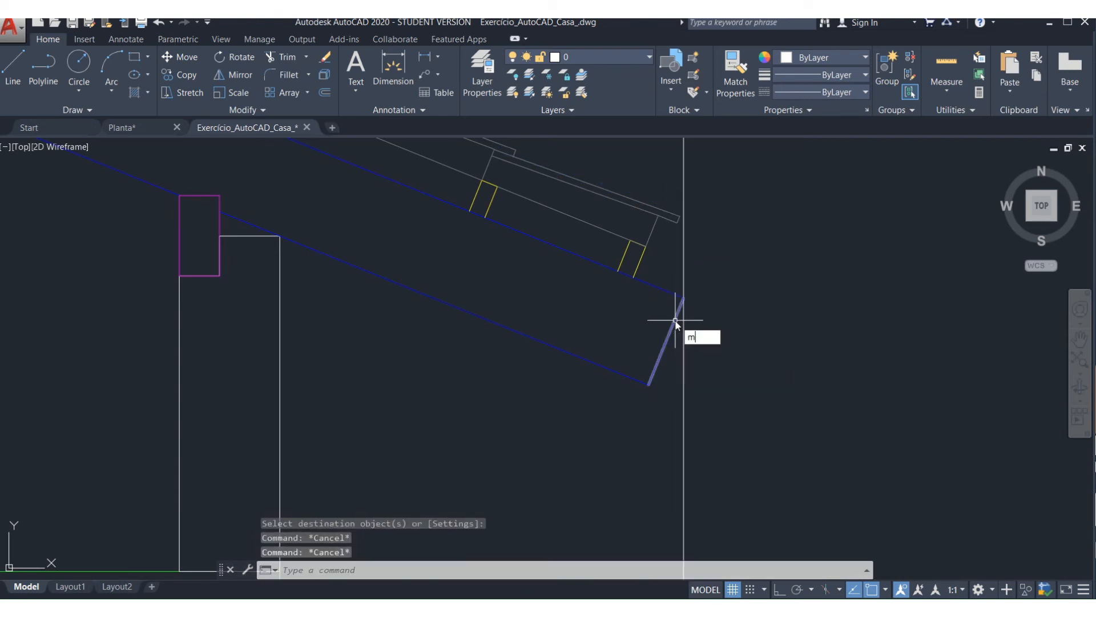
key("Return")
left_click(675, 320)
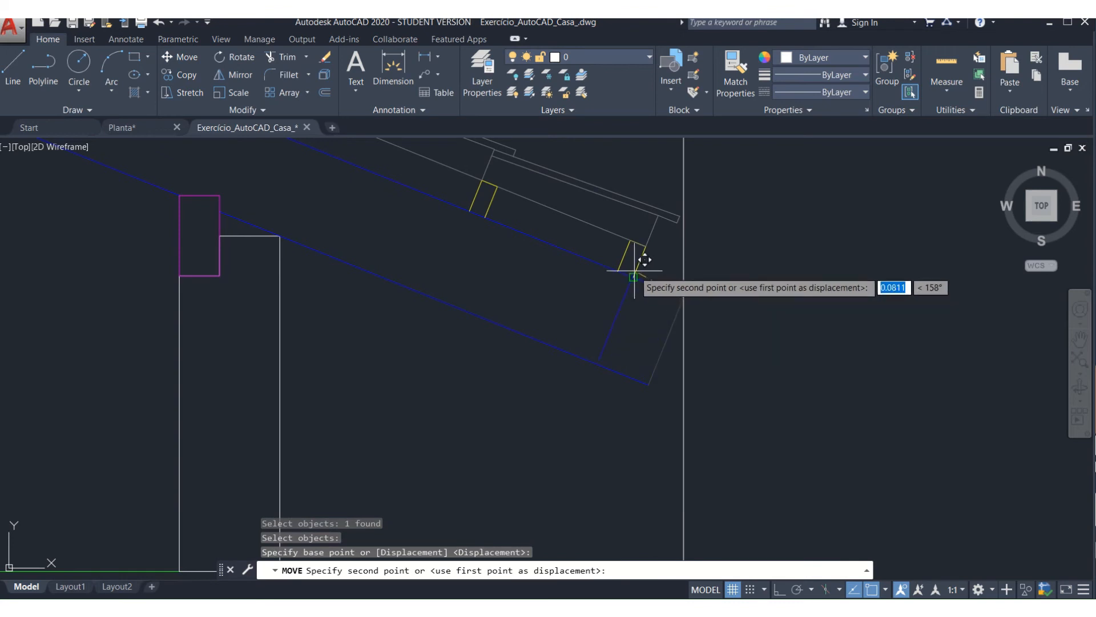
key("Escape")
key("space")
key("Escape")
key("Escape")
- Trim the rafter's upper and lower lines where they extend past the relocated end line
type("tr")
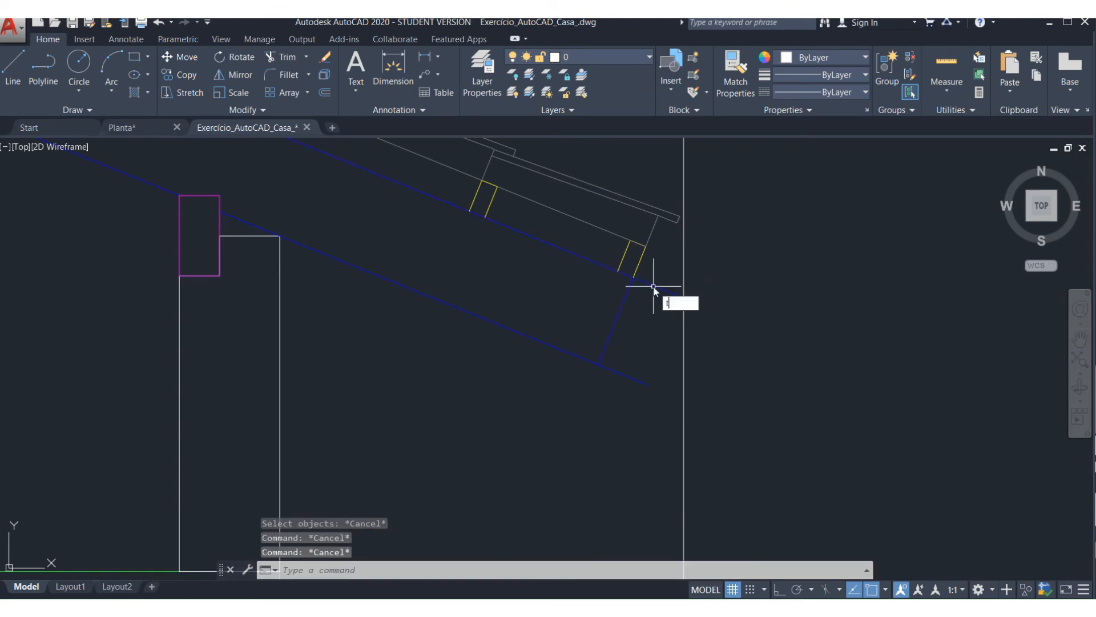
key("Return")
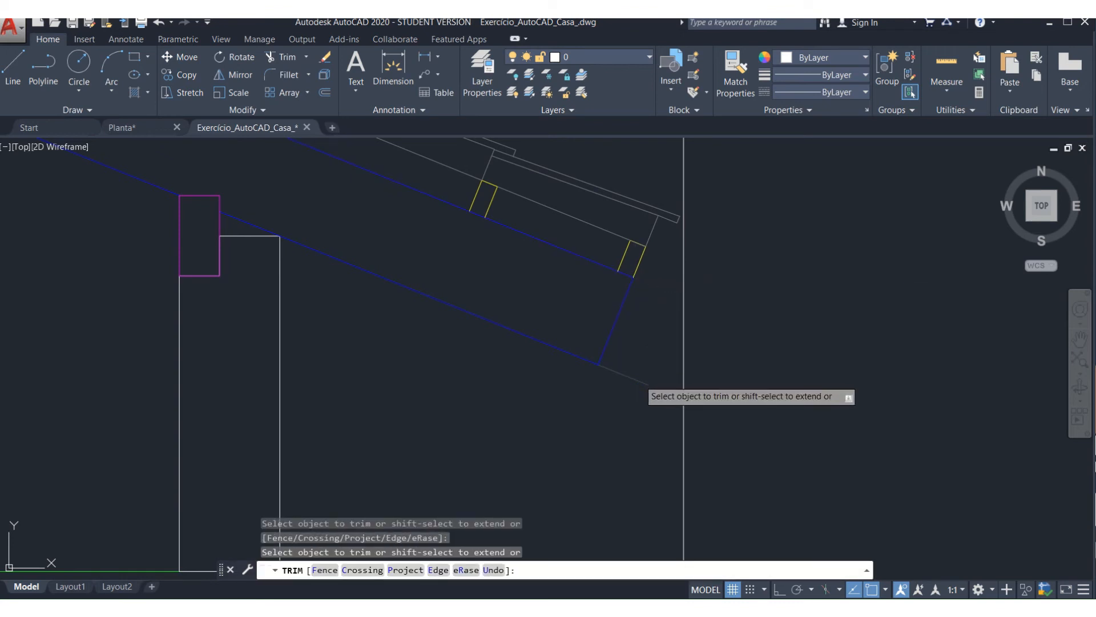
key("Escape")
- Copy the uppermost batten uphill along the covering's underside so that the copy stands on the rafter near the ridge
scroll(702, 372, "down", 5)
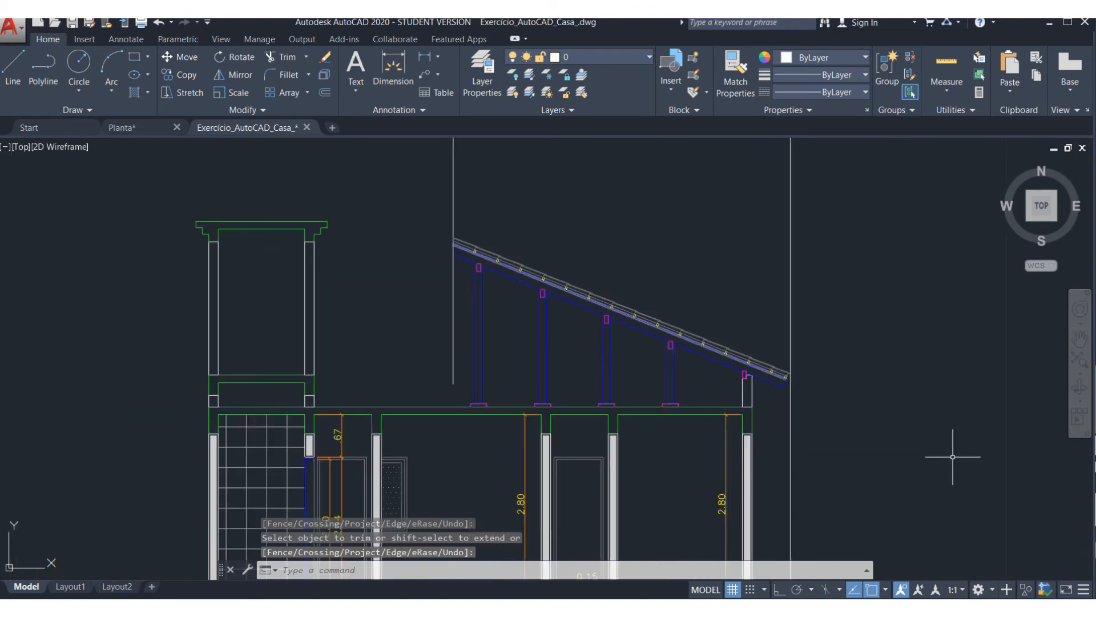
scroll(488, 306, "up", 6)
scroll(619, 443, "down", 2)
scroll(533, 276, "up", 3)
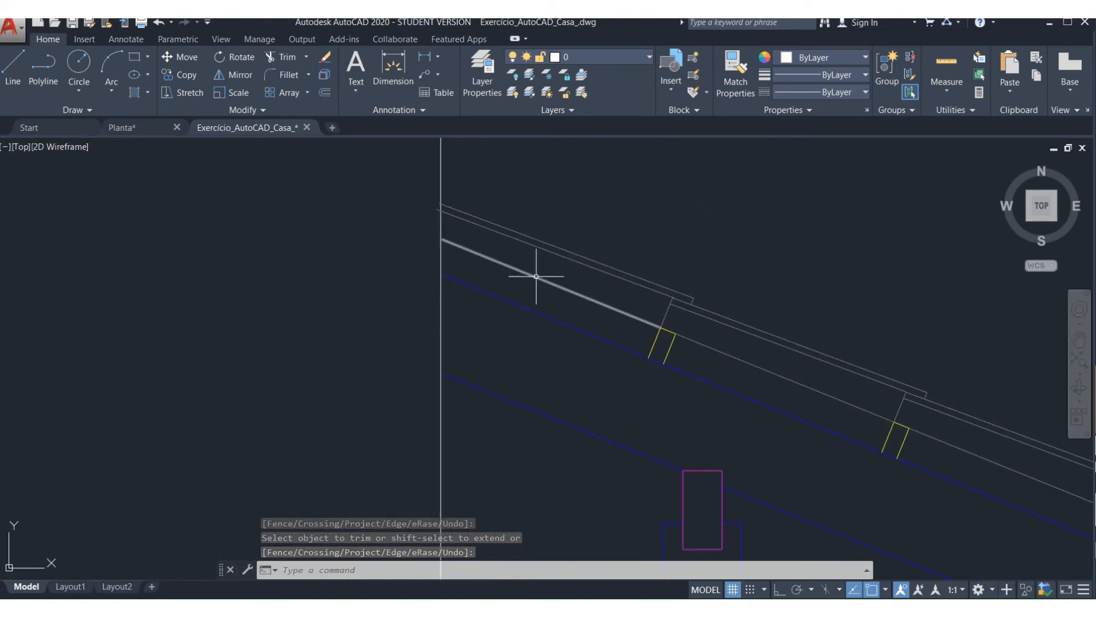
scroll(682, 367, "up", 2)
type("co")
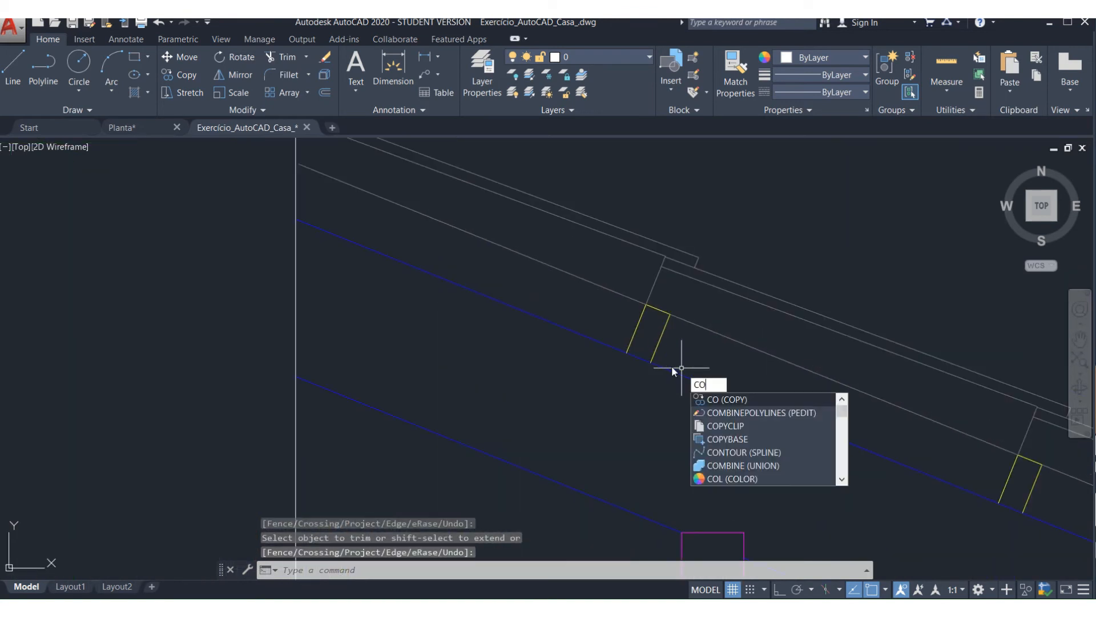
key("Escape")
type("co")
key("Return")
left_click(575, 265)
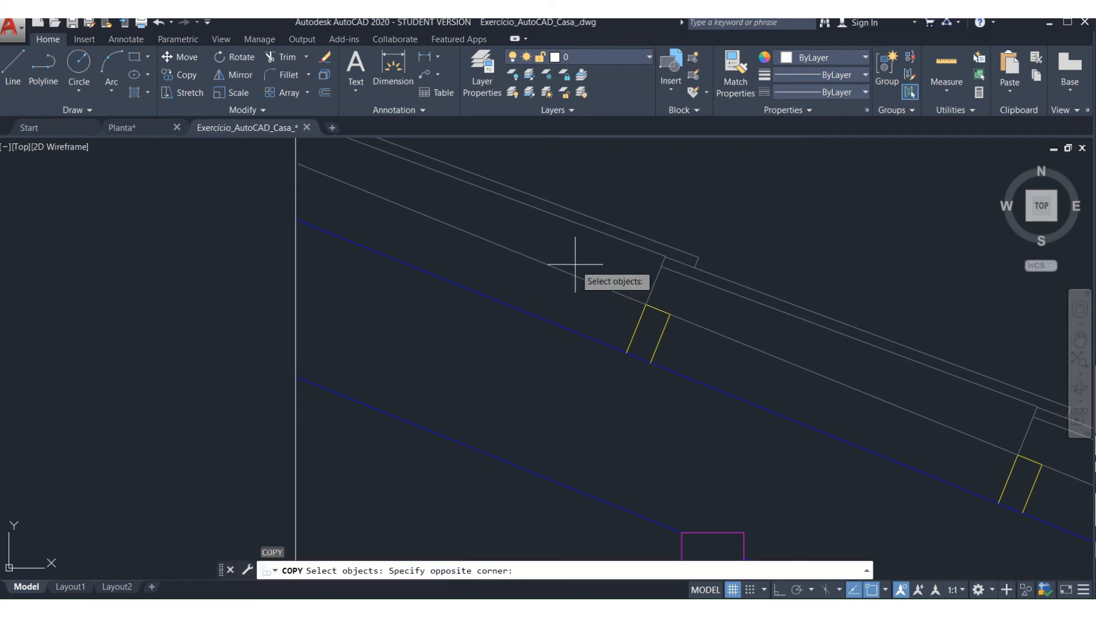
left_click(687, 400)
key("Return")
left_click(645, 305)
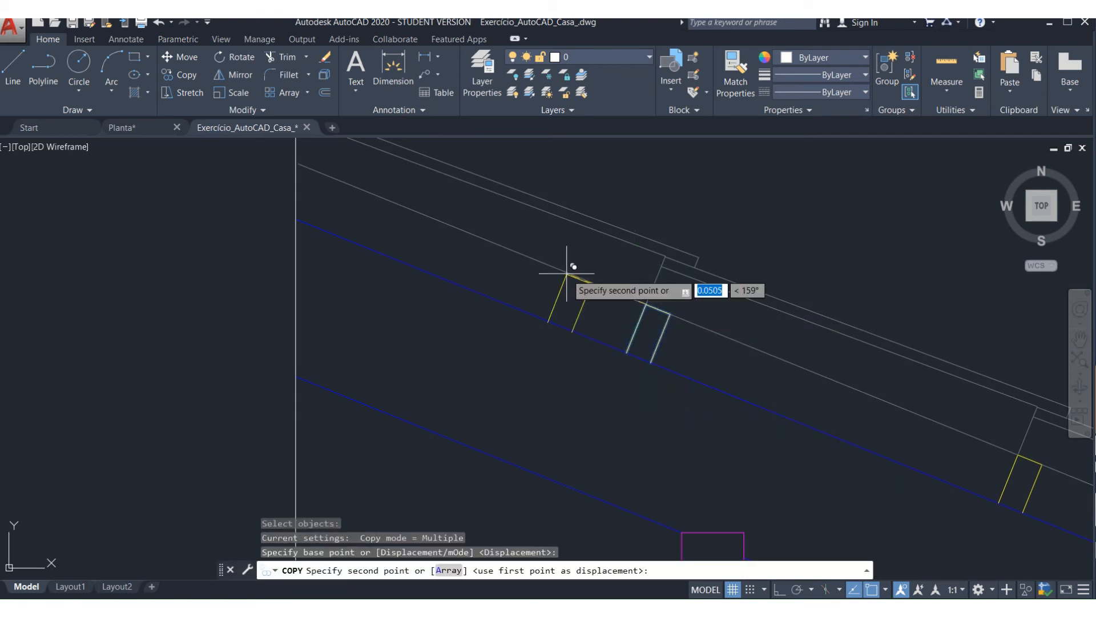
left_click(402, 205)
key("Return")
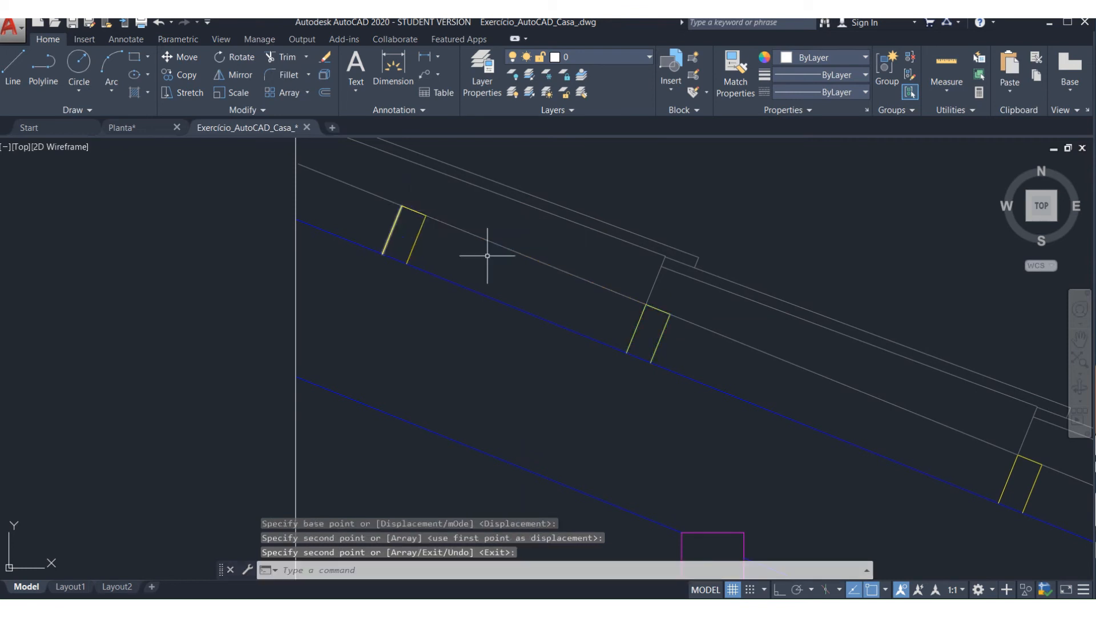
- Mirror the whole roof slope with its posts and eave wall about the vertical ridge guide line, keeping the original objects
scroll(514, 262, "down", 5)
scroll(754, 354, "down", 4)
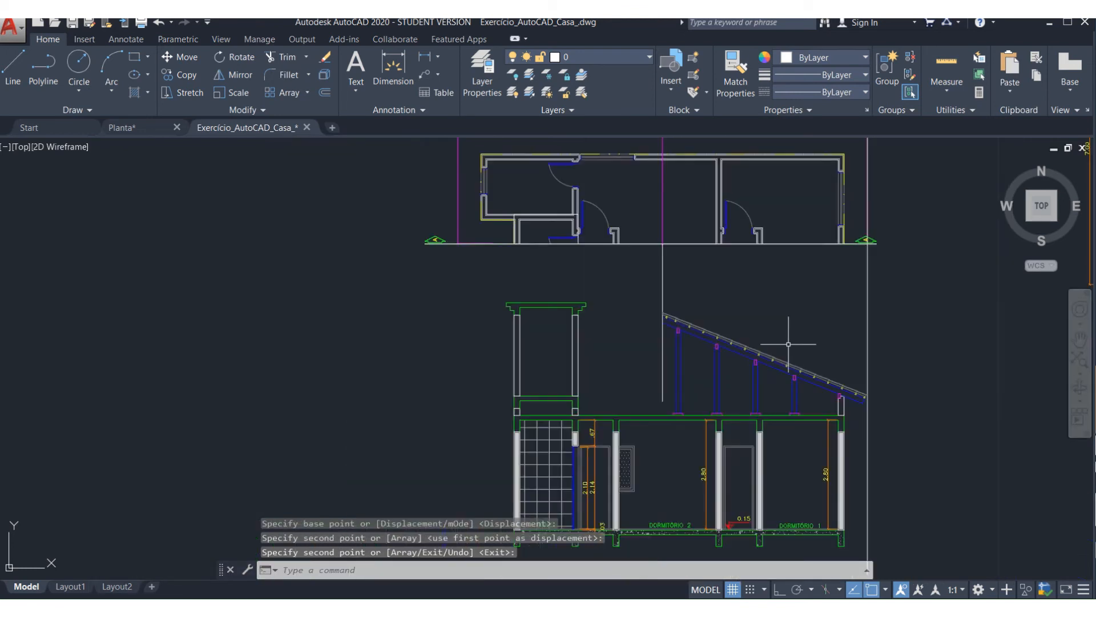
scroll(721, 387, "up", 2)
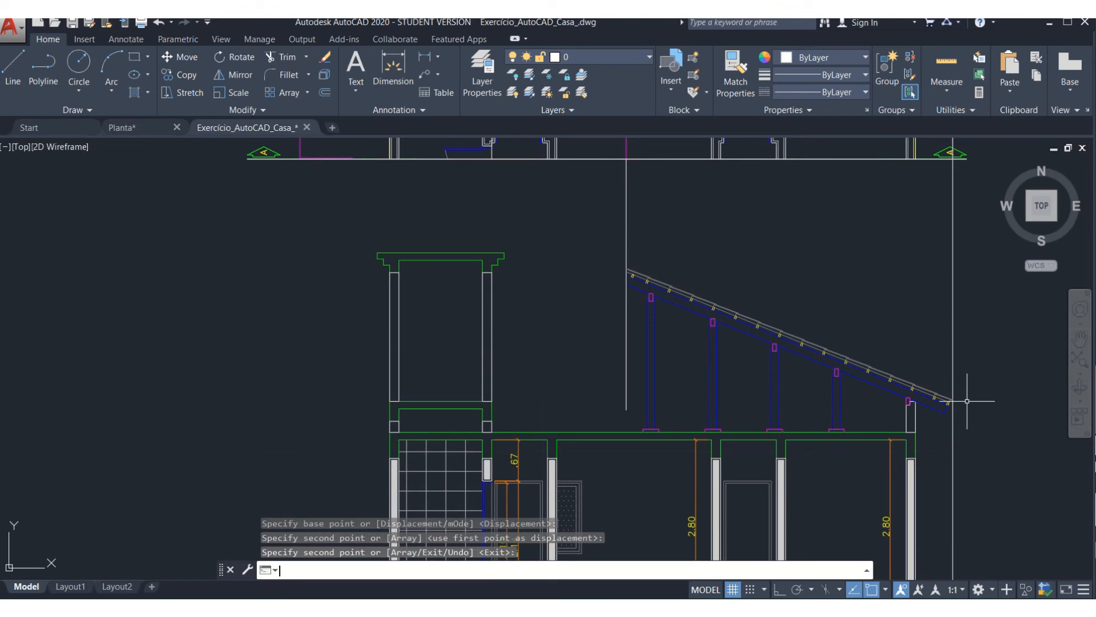
key("Escape")
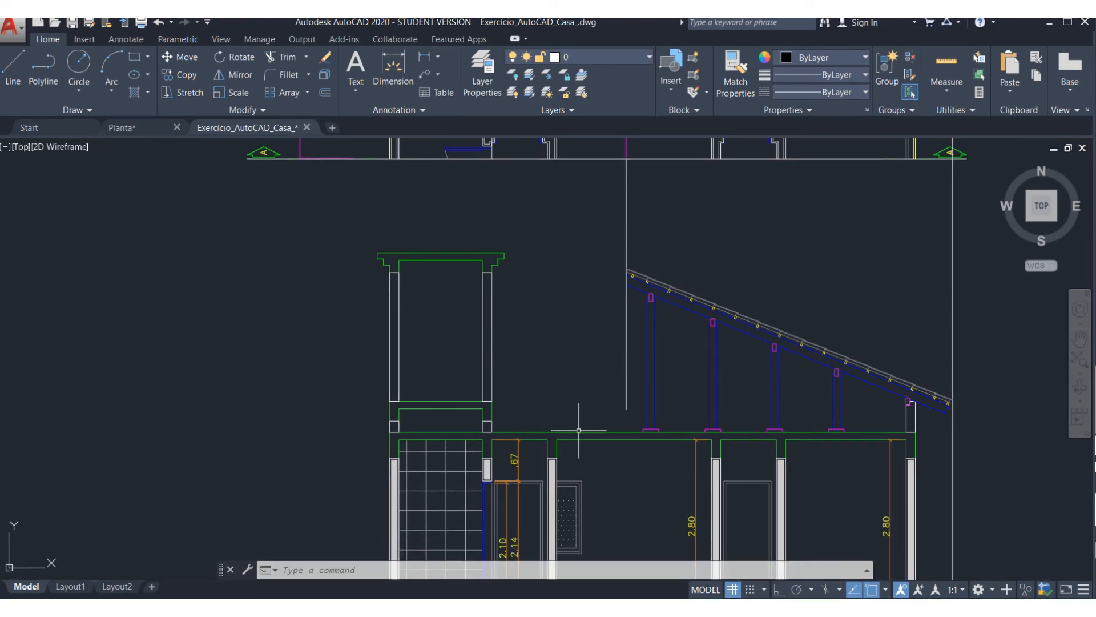
scroll(571, 315, "down", 2)
scroll(880, 366, "up", 2)
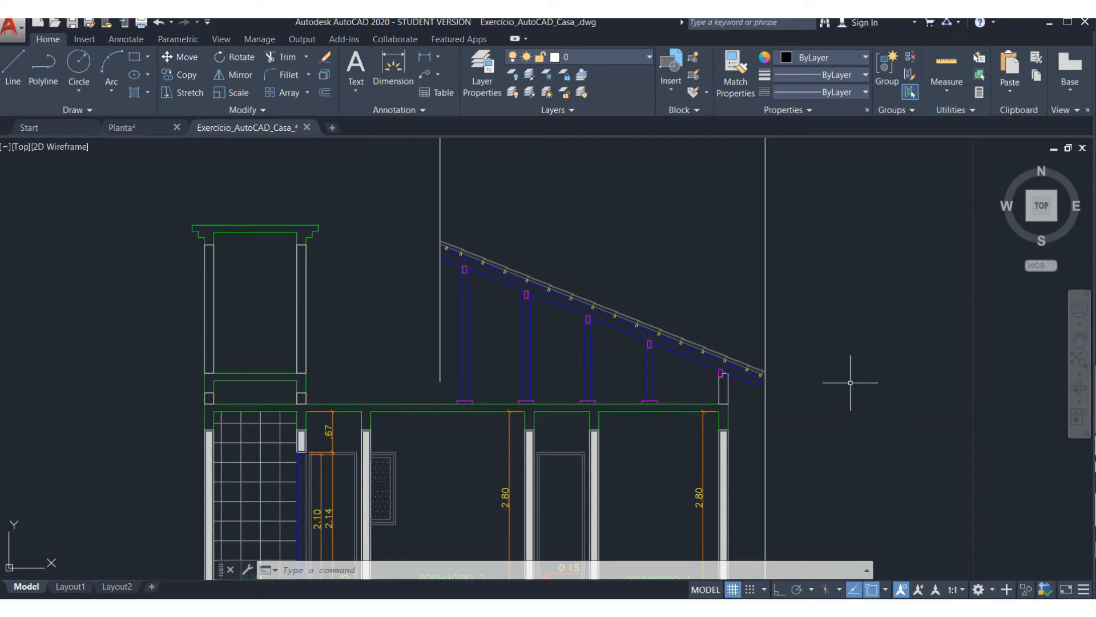
key("Return")
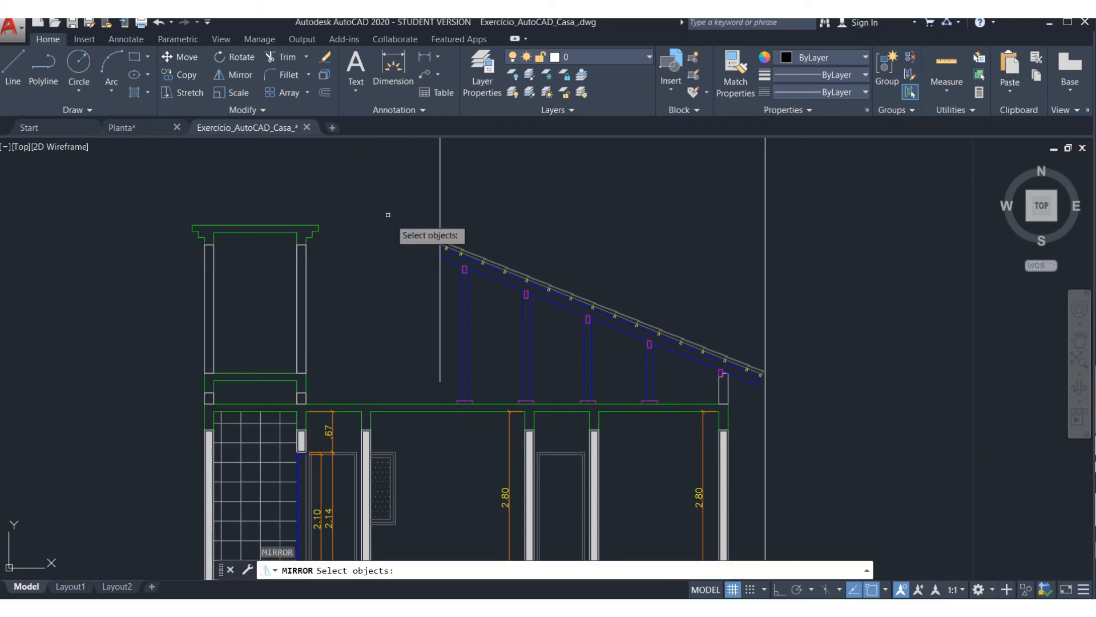
left_click(370, 183)
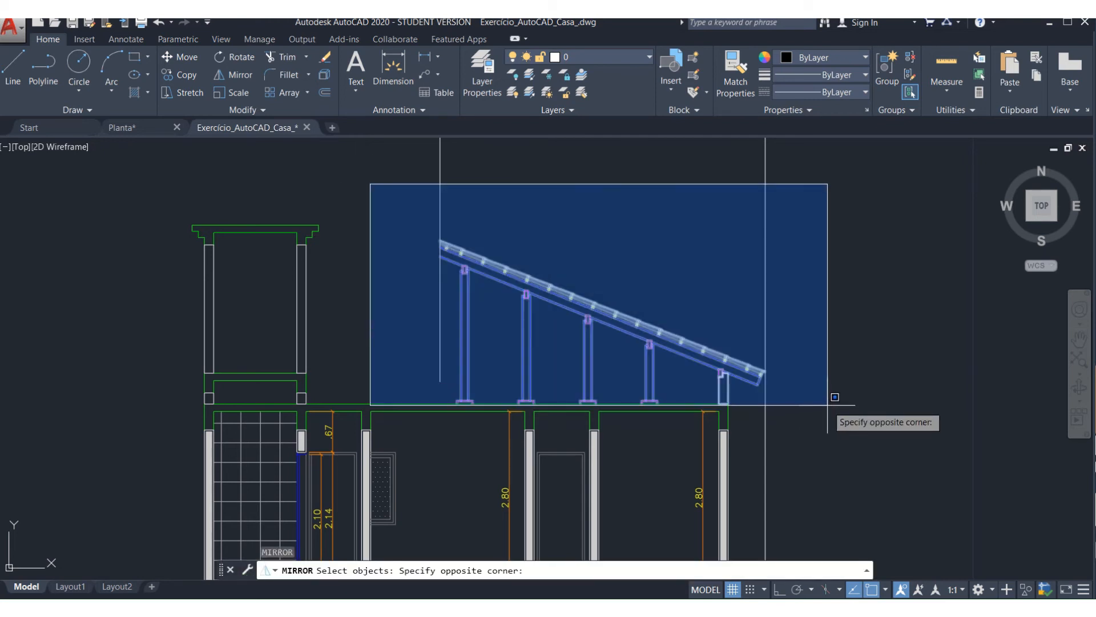
left_click(827, 405)
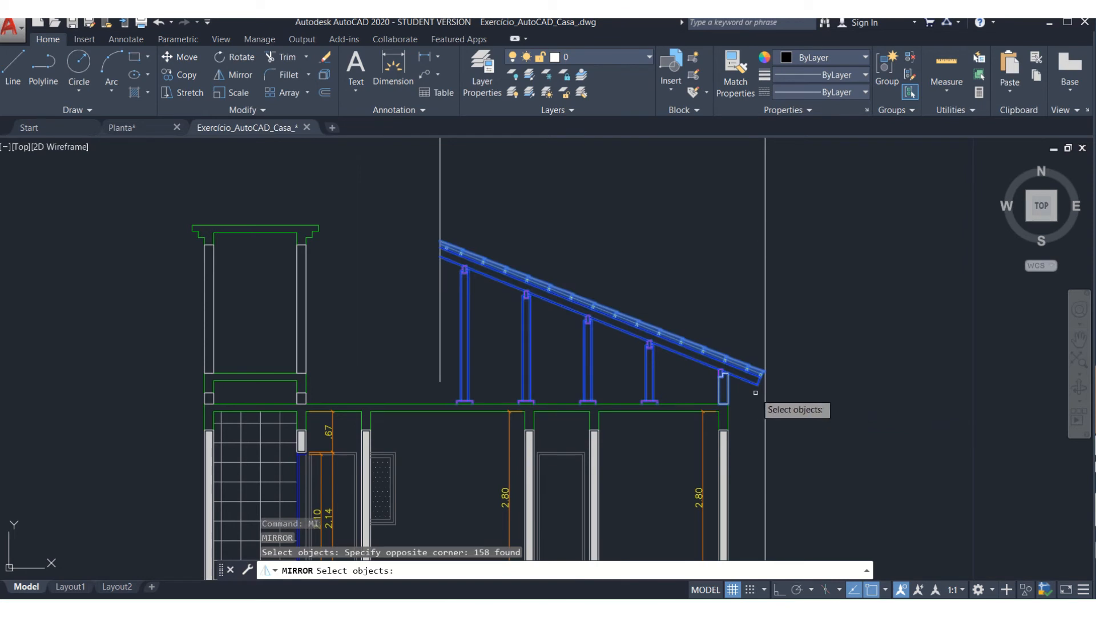
key("Return")
left_click(440, 179)
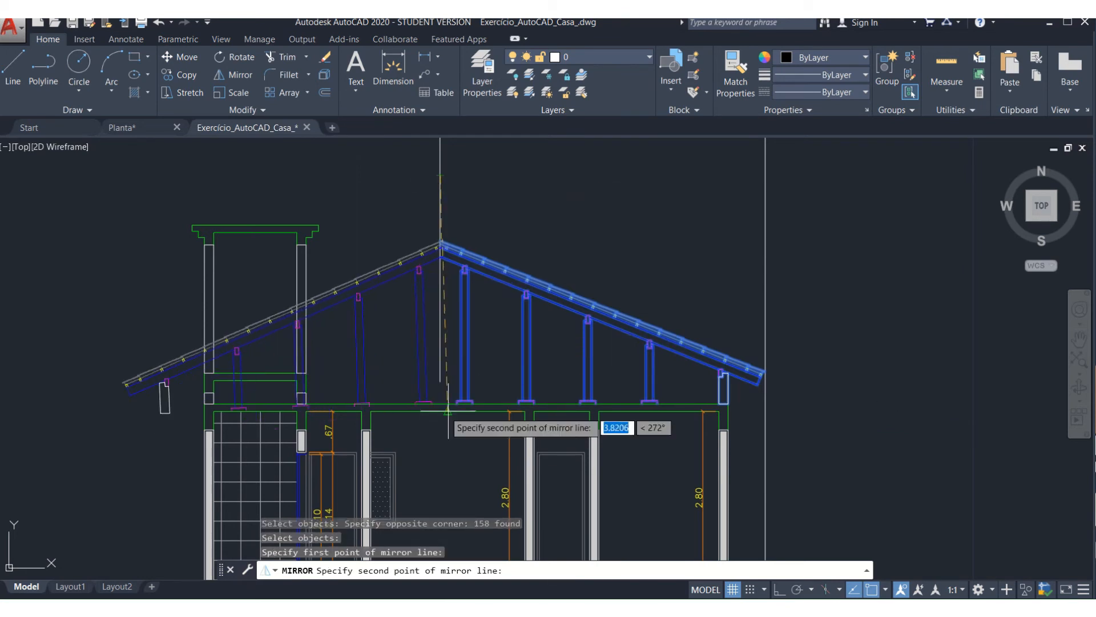
key("F8")
left_click(443, 455)
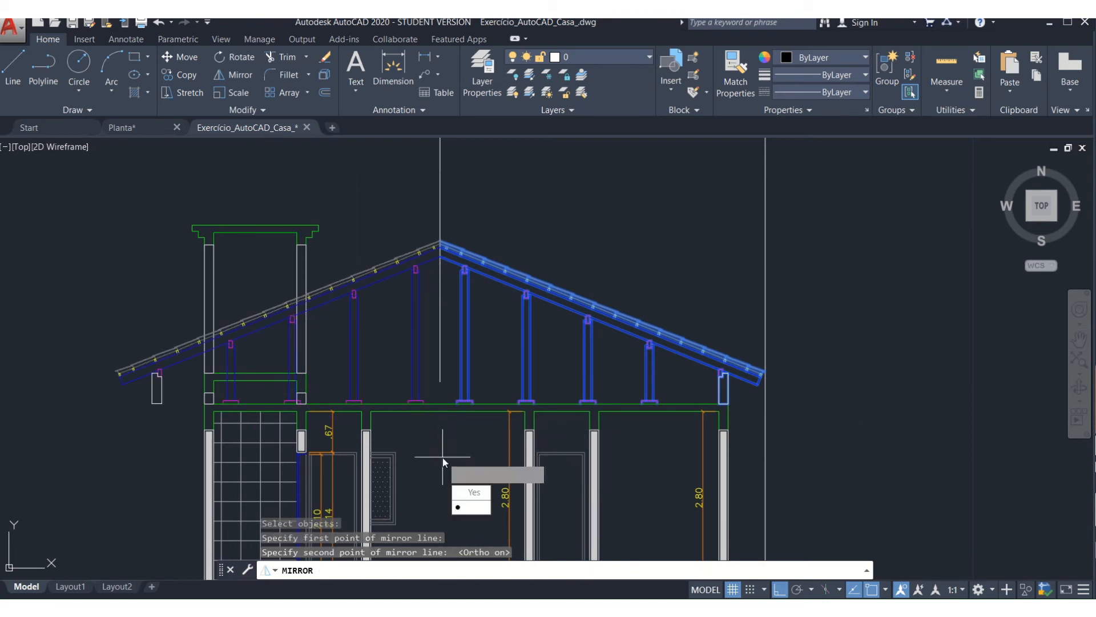
key("Return")
- Copy the post just right of the ridge, with its purlin and base, about 0.40 horizontally onto the ridge guide line
scroll(543, 304, "down", 3)
scroll(493, 296, "up", 1)
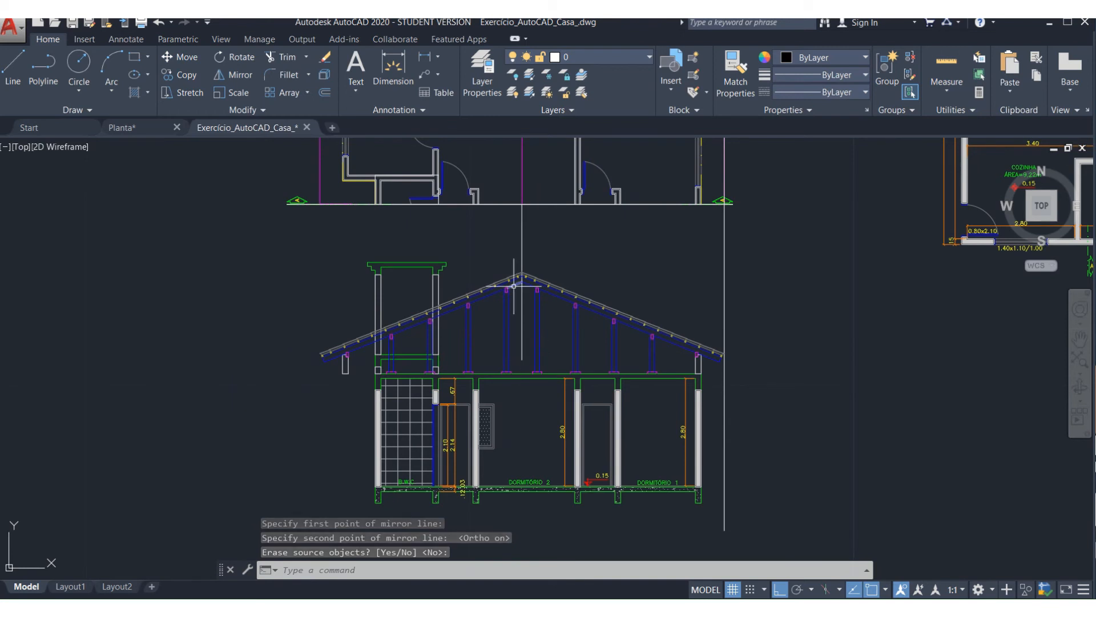
scroll(525, 297, "up", 2)
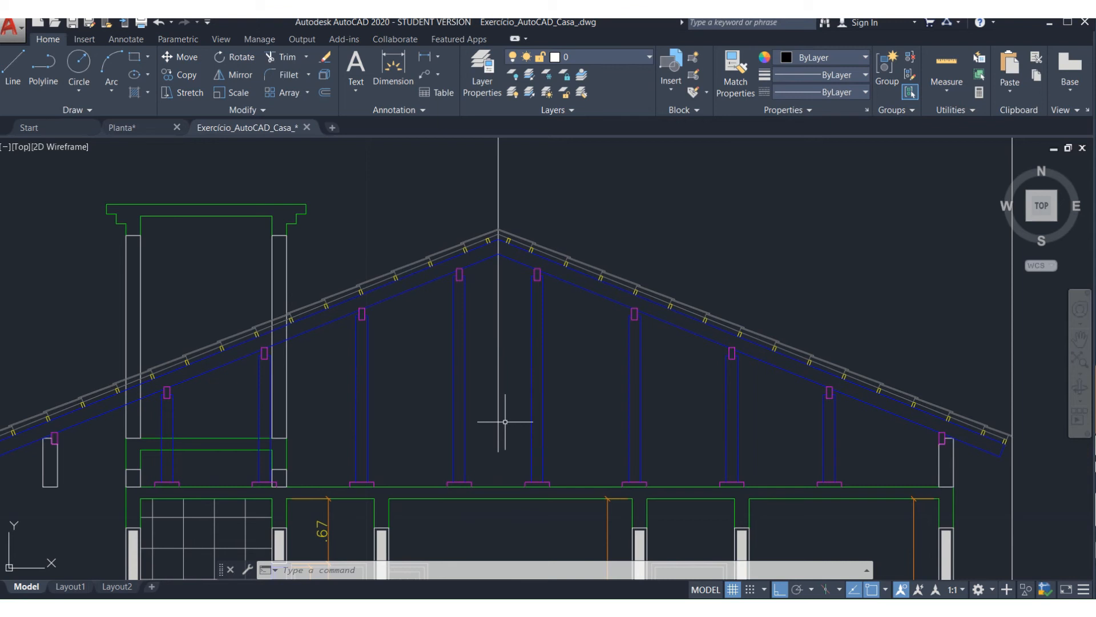
type("o")
key("Return")
scroll(517, 265, "up", 2)
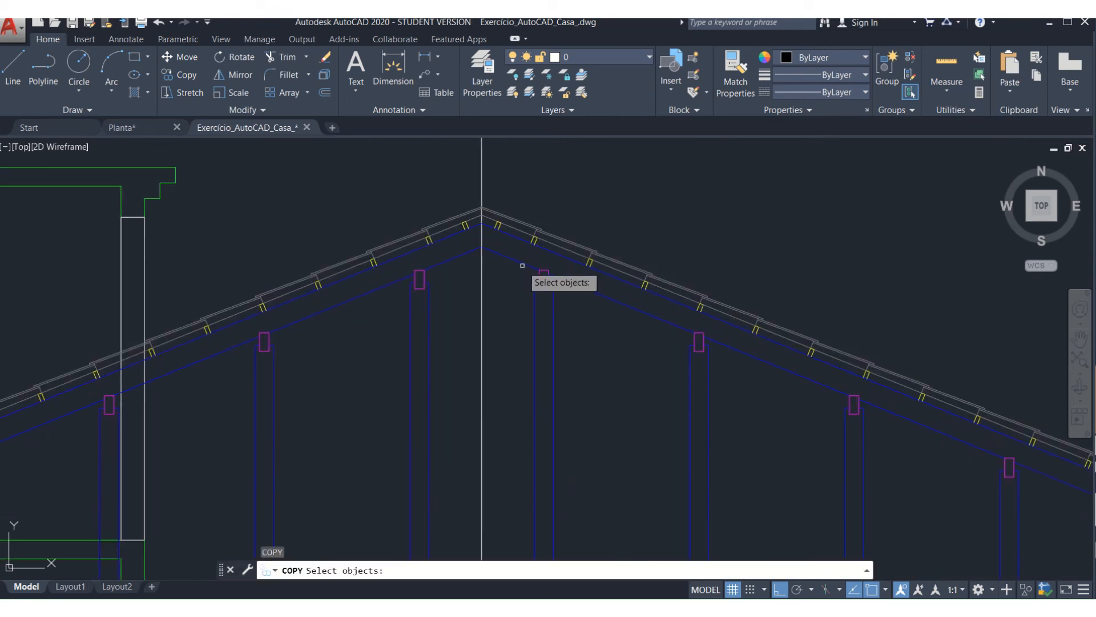
scroll(521, 256, "down", 2)
left_click(532, 270)
scroll(532, 270, "down", 1)
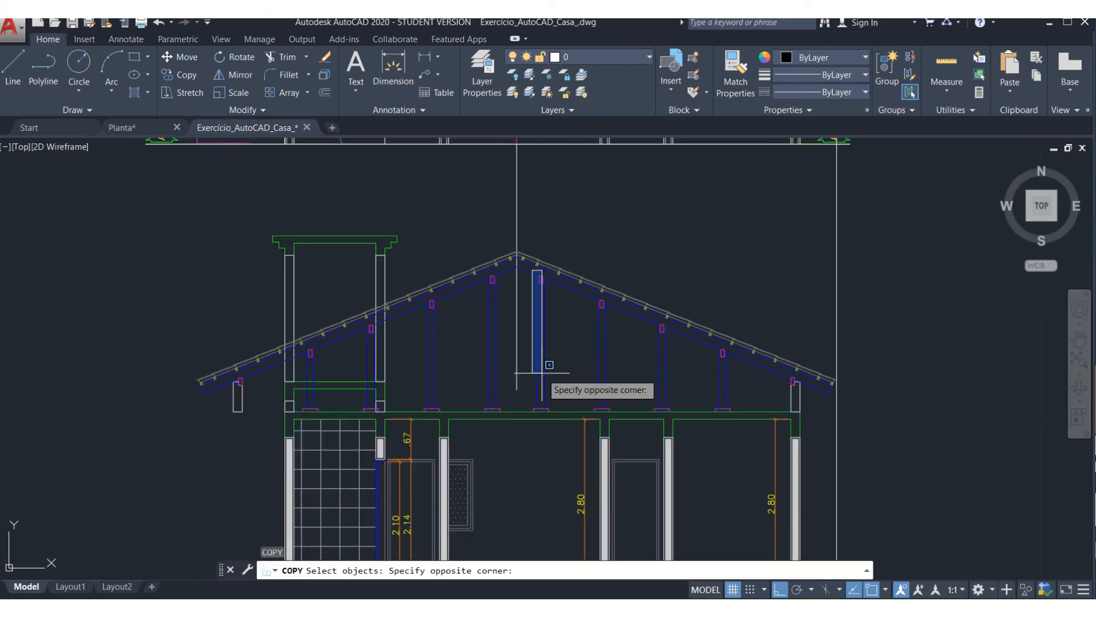
left_click(559, 436)
scroll(542, 291, "up", 3)
key("Return")
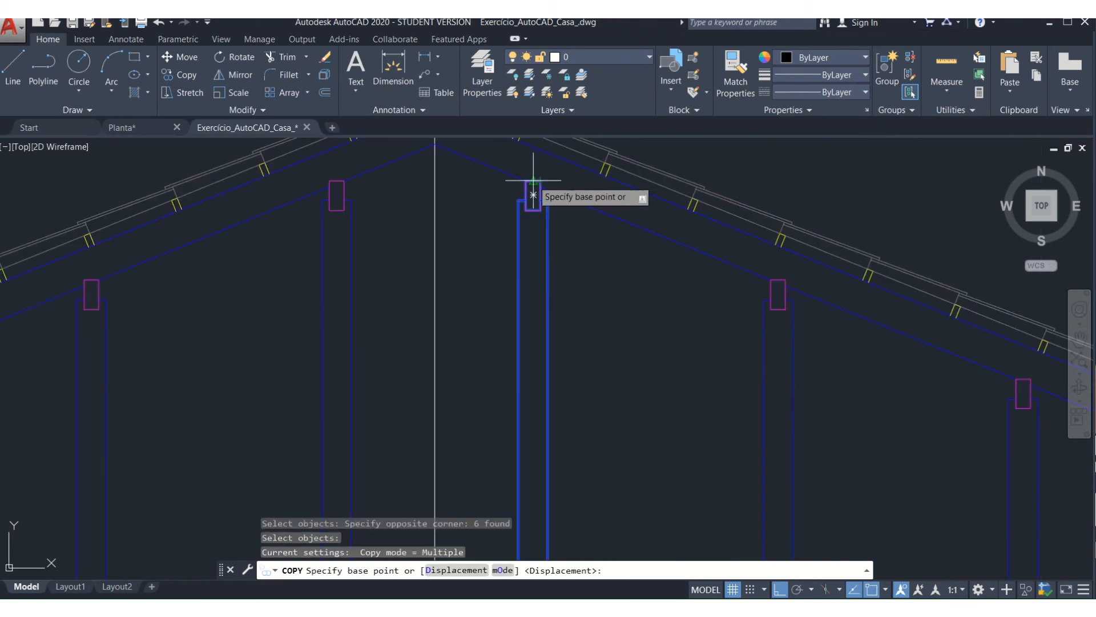
left_click(518, 180)
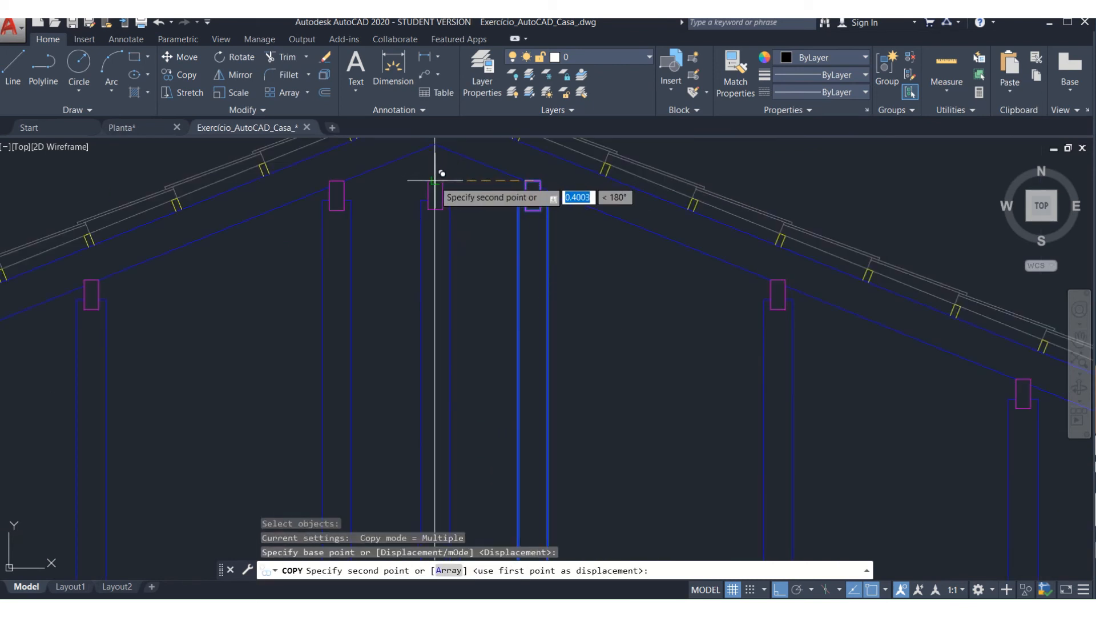
left_click(435, 180)
key("Return")
scroll(451, 194, "down", 3)
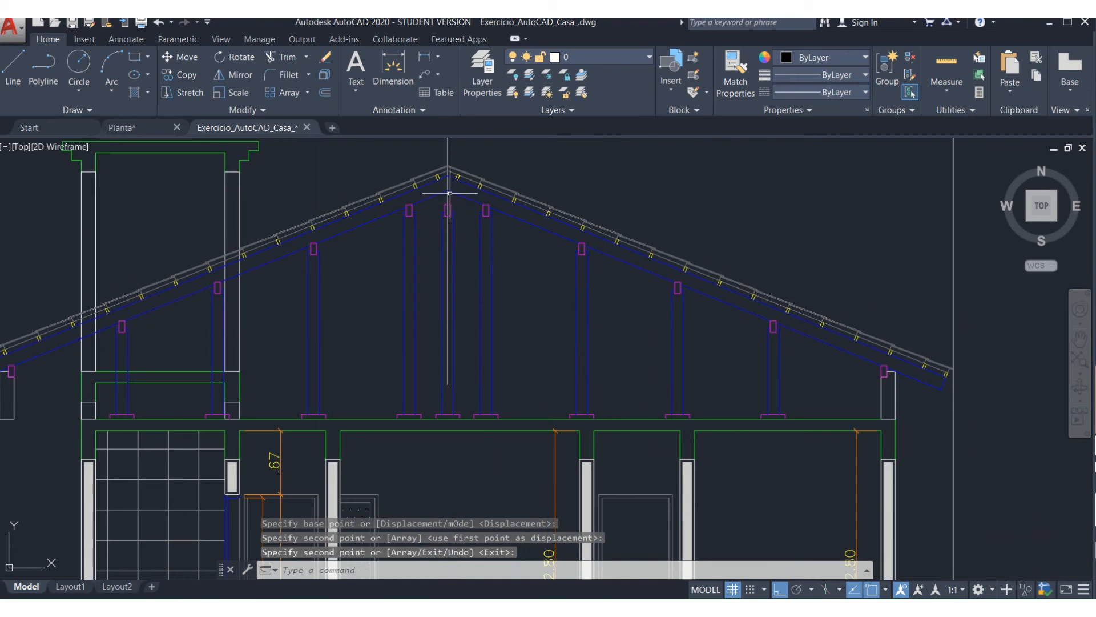
- Stretch the central post's top and purlin straight up by about 0.17 so that the purlin overlaps the rafters' lower apex
scroll(450, 194, "up", 3)
key("Return")
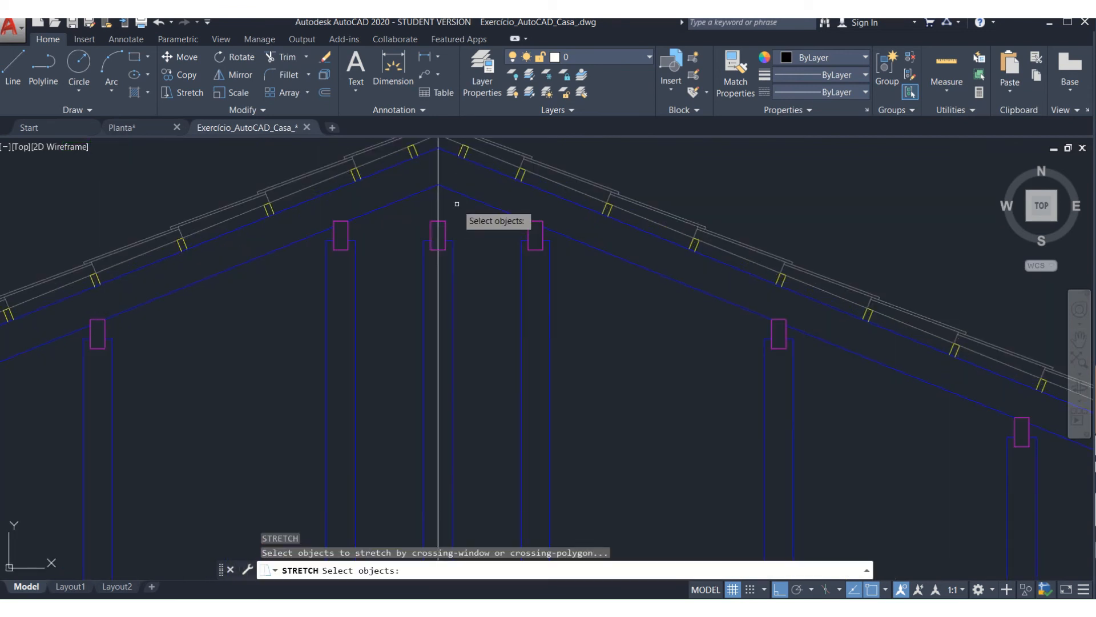
key("Escape")
type("s")
key("Return")
left_click(459, 208)
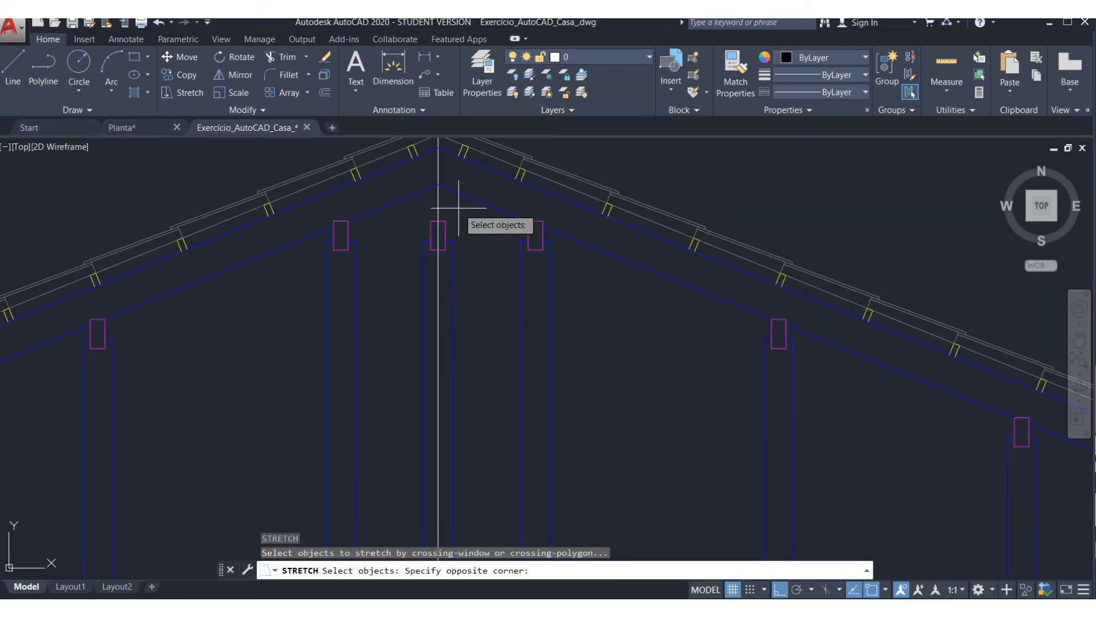
left_click(420, 270)
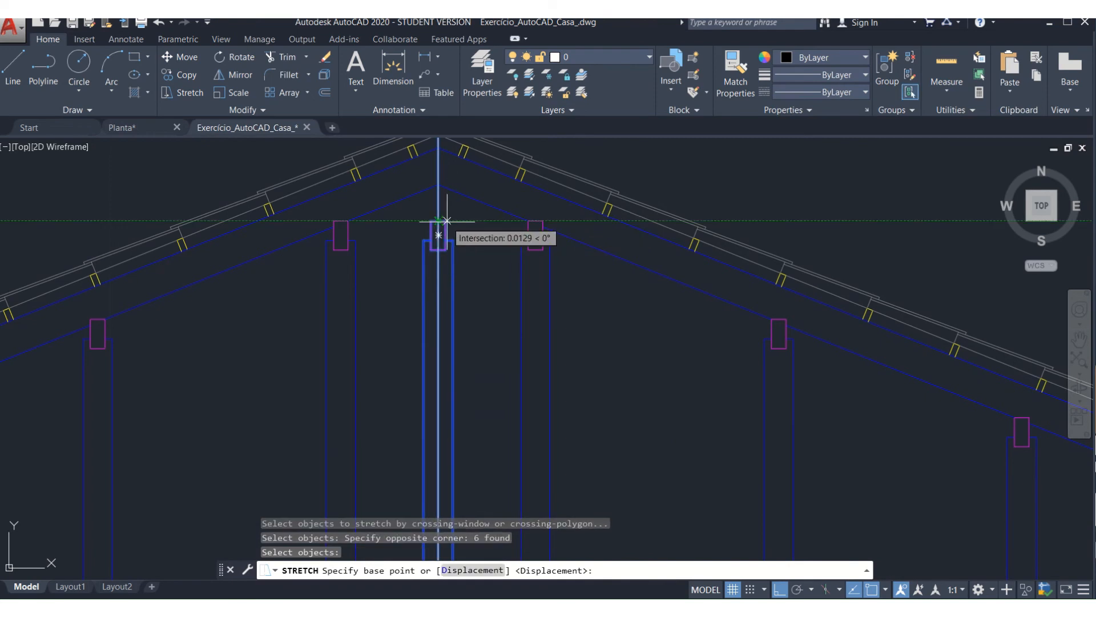
scroll(436, 234, "up", 3)
left_click(417, 256)
scroll(436, 206, "down", 5)
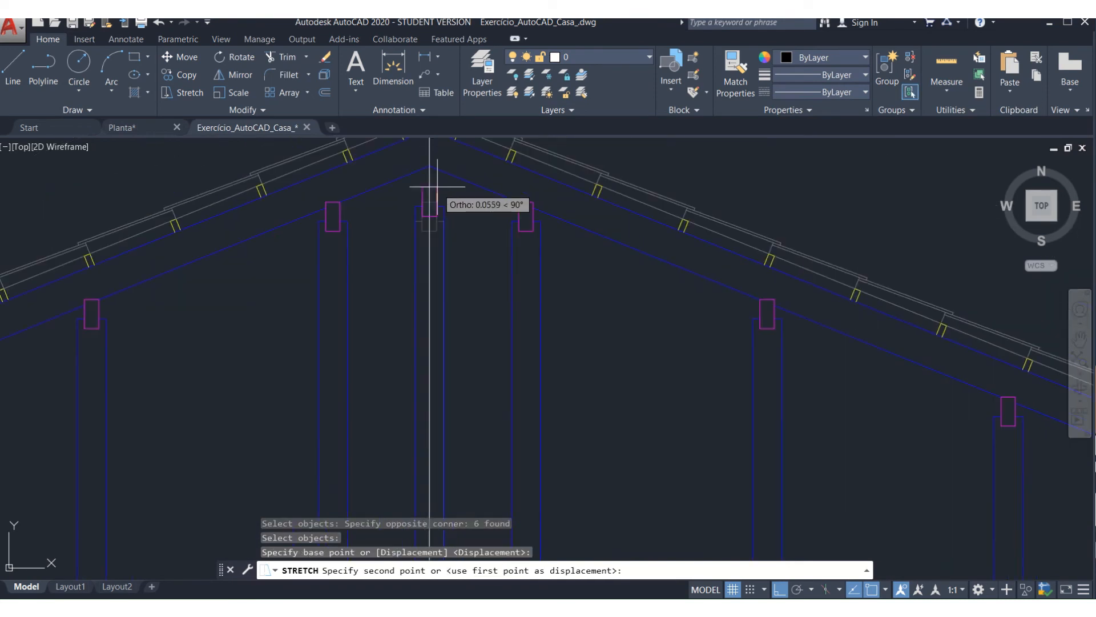
scroll(438, 172, "up", 10)
scroll(421, 179, "down", 6)
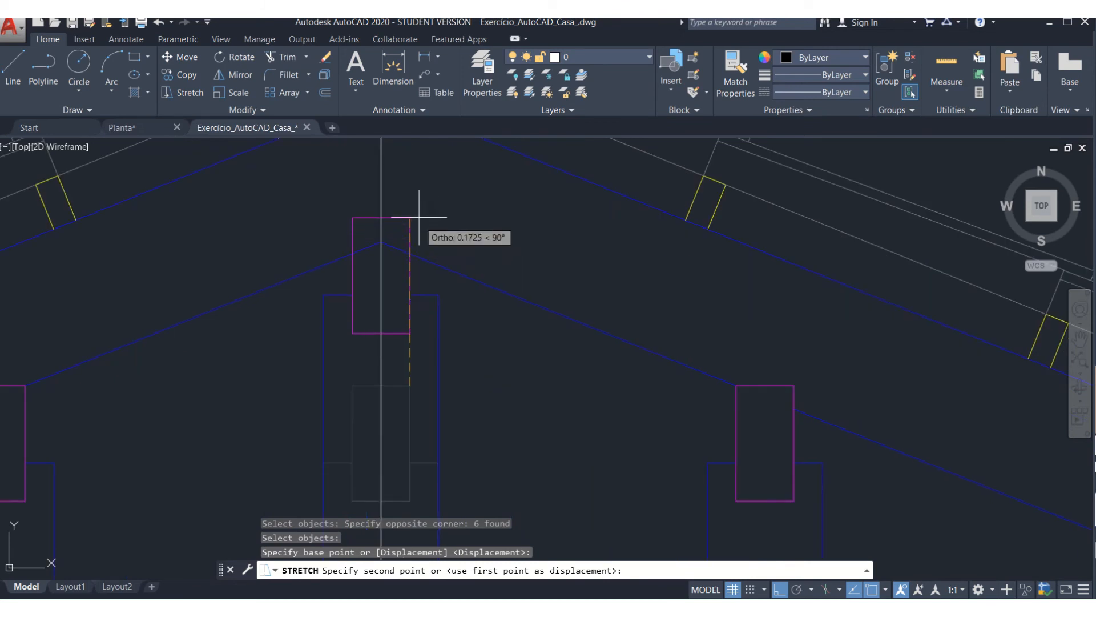
left_click(419, 218)
key("Escape")
key("Escape")
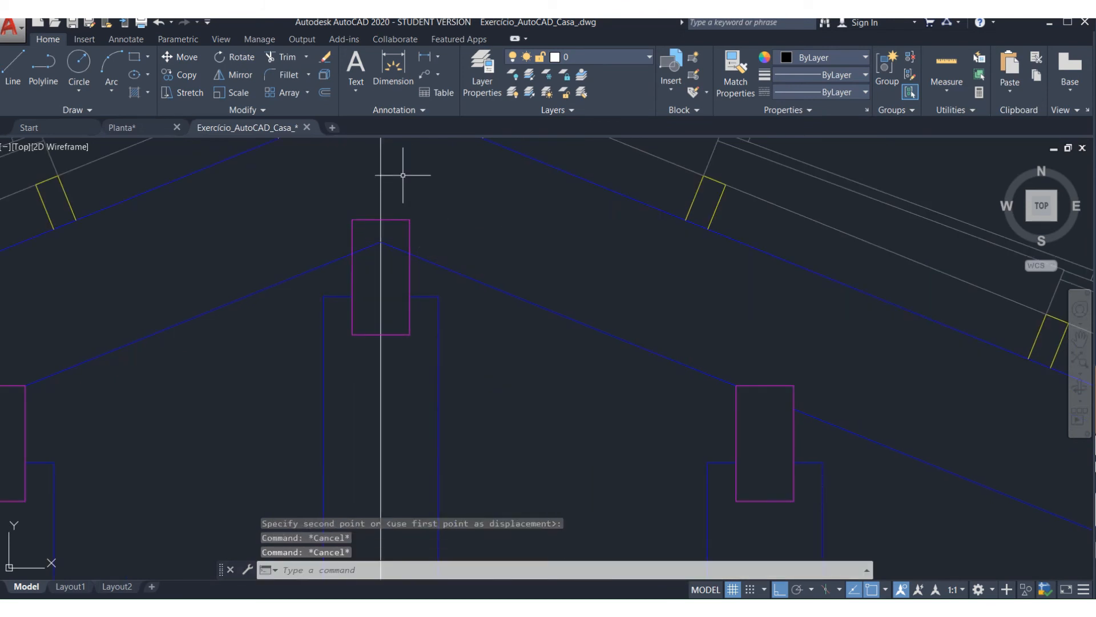
- Erase the vertical guide line running through the ridge
left_click(393, 170)
left_click(361, 183)
key("Delete")
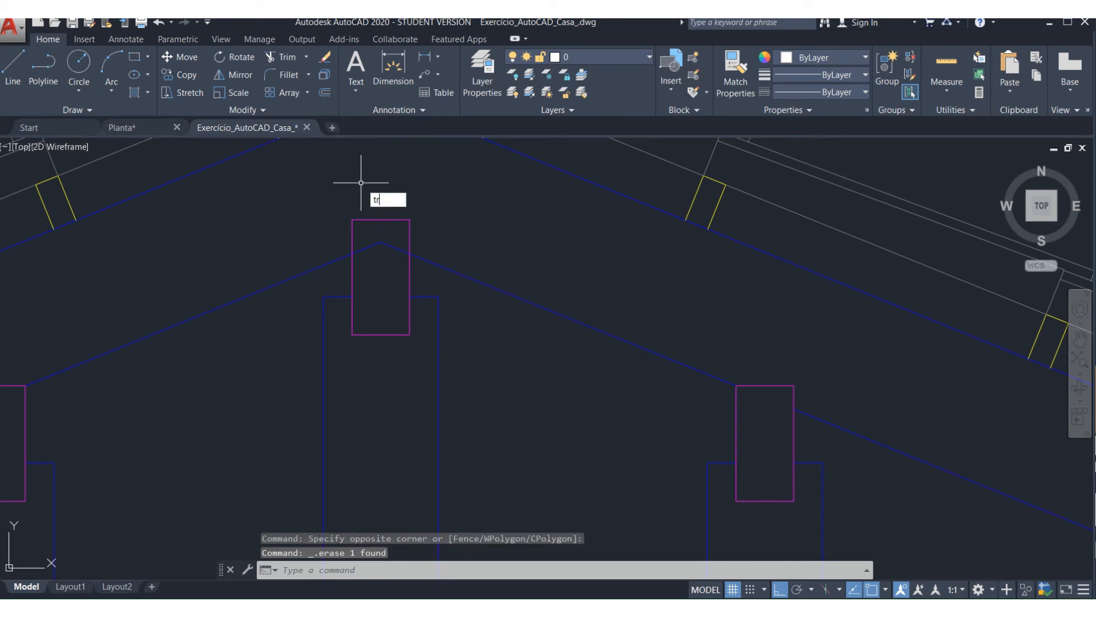
- Trim away the parts of the rafters' lower lines that lie inside the ridge purlin
key("Return")
key("Return")
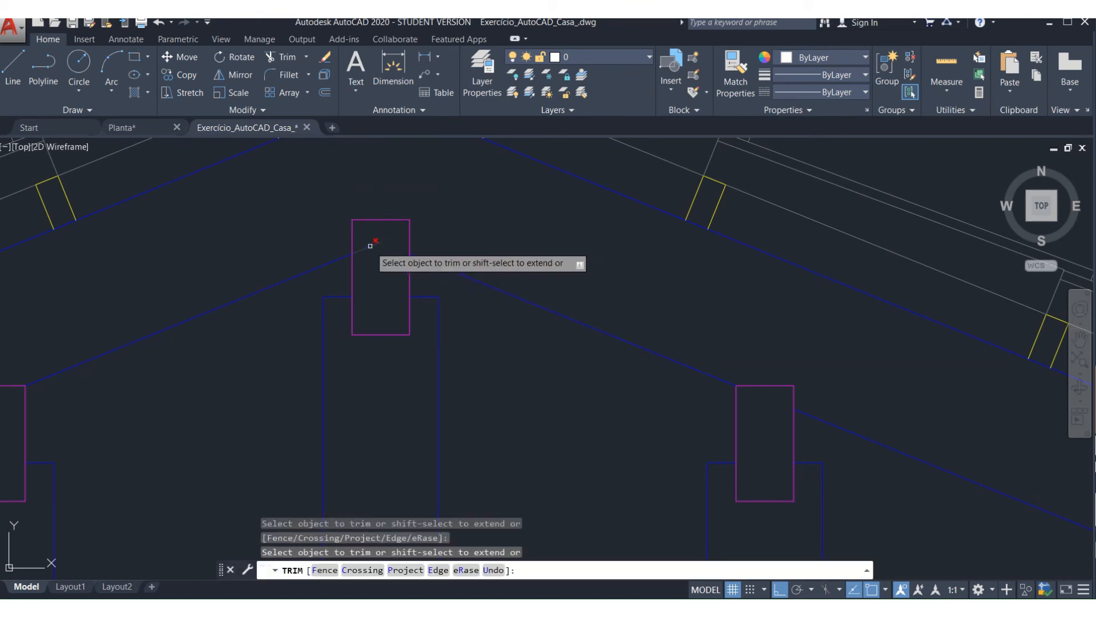
left_click(370, 245)
key("Return")
scroll(505, 263, "down", 10)
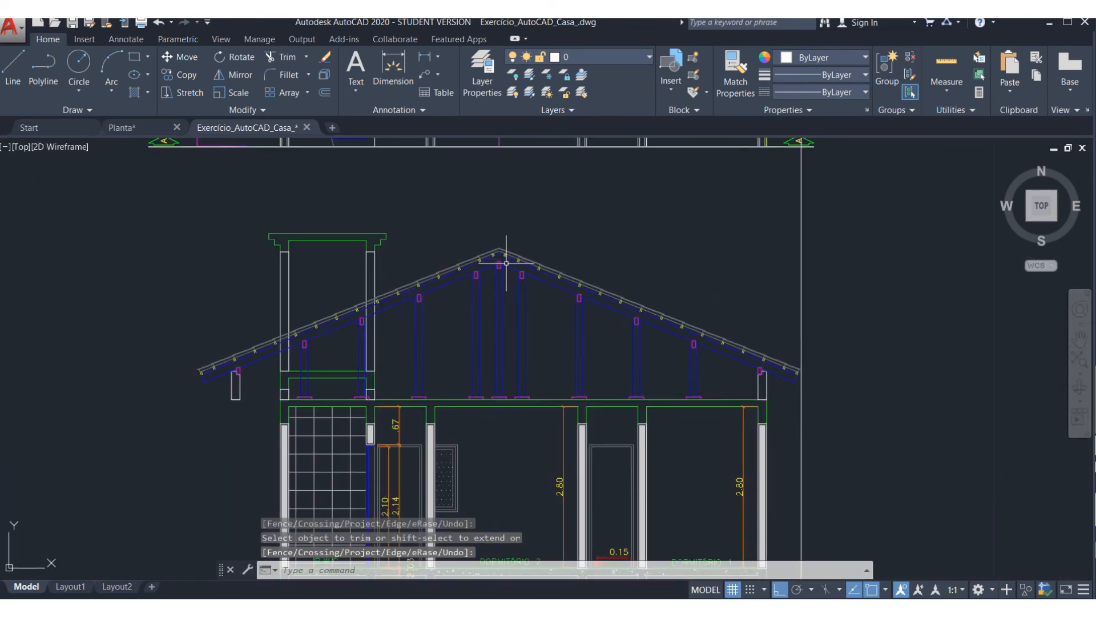
- Trim away the tile and rafter lines that cross the thickness of both water-tank tower walls
scroll(560, 363, "up", 2)
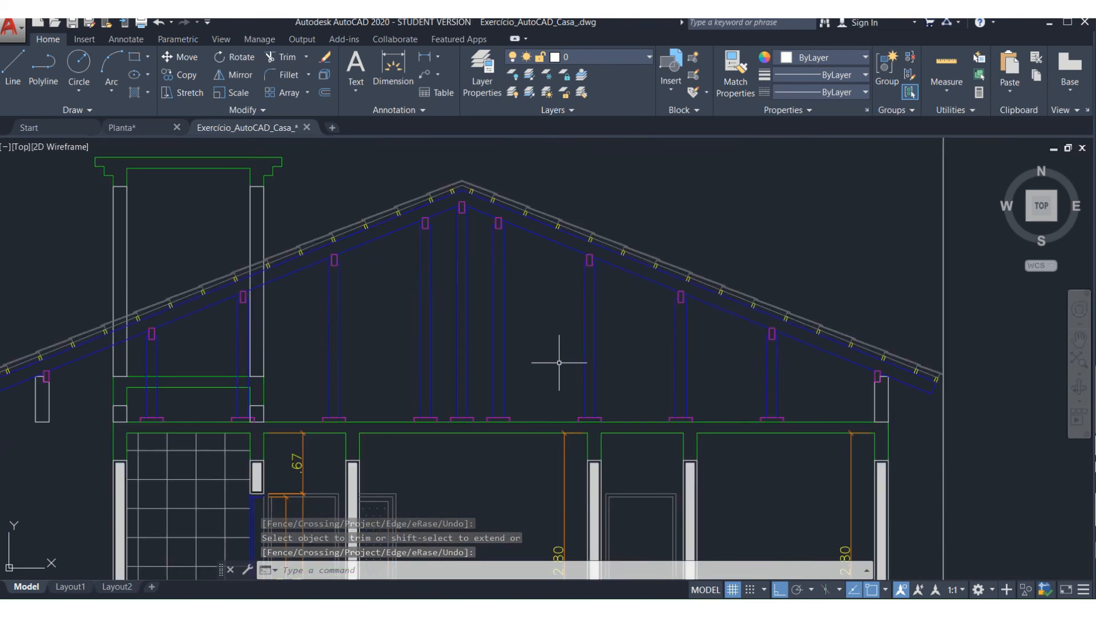
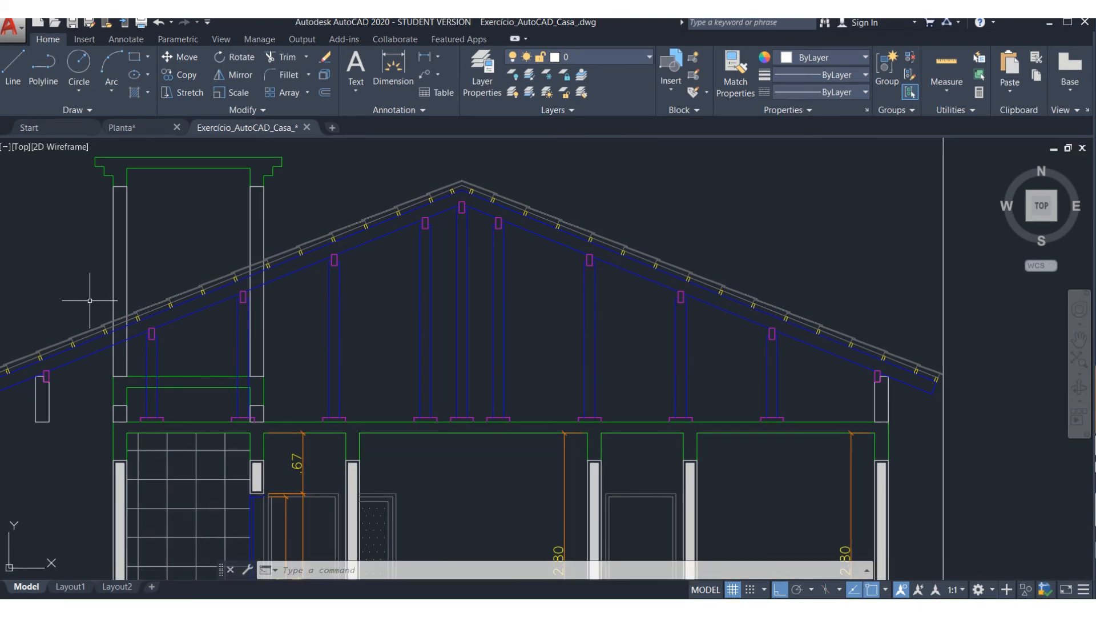
scroll(91, 299, "up", 4)
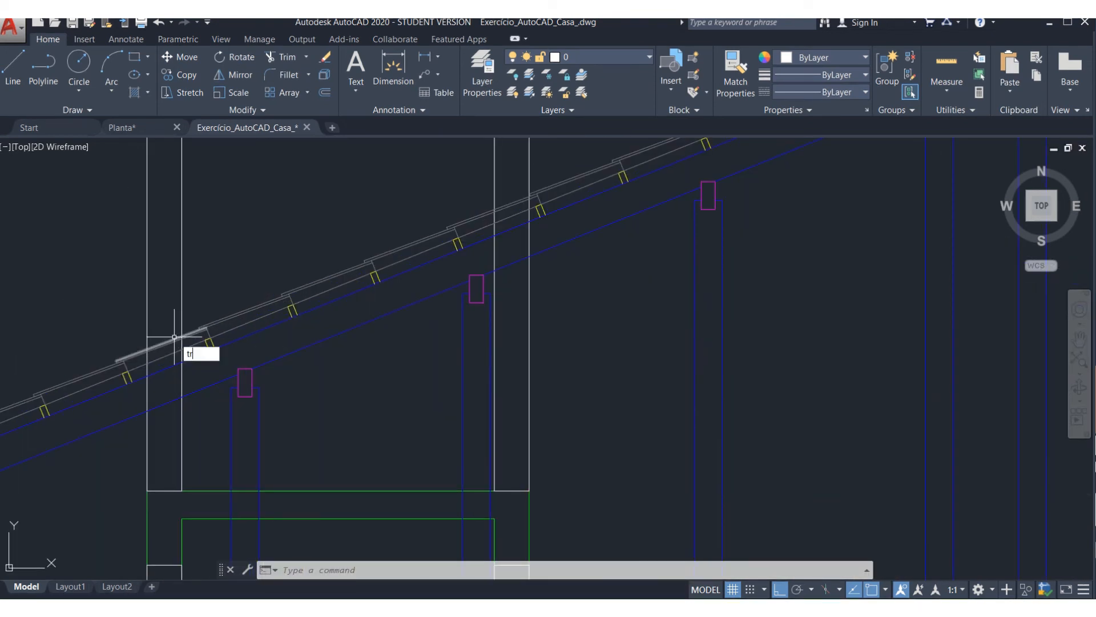
key("Return")
key("Return")
left_click(170, 327)
left_click(157, 435)
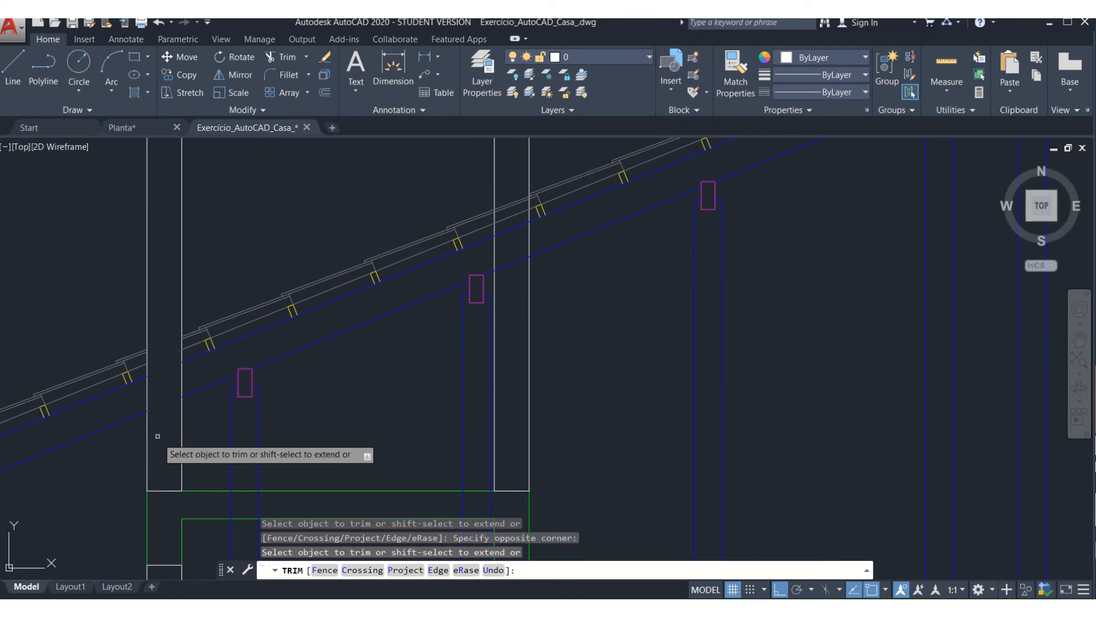
scroll(157, 435, "down", 3)
scroll(343, 359, "up", 4)
left_click(330, 280)
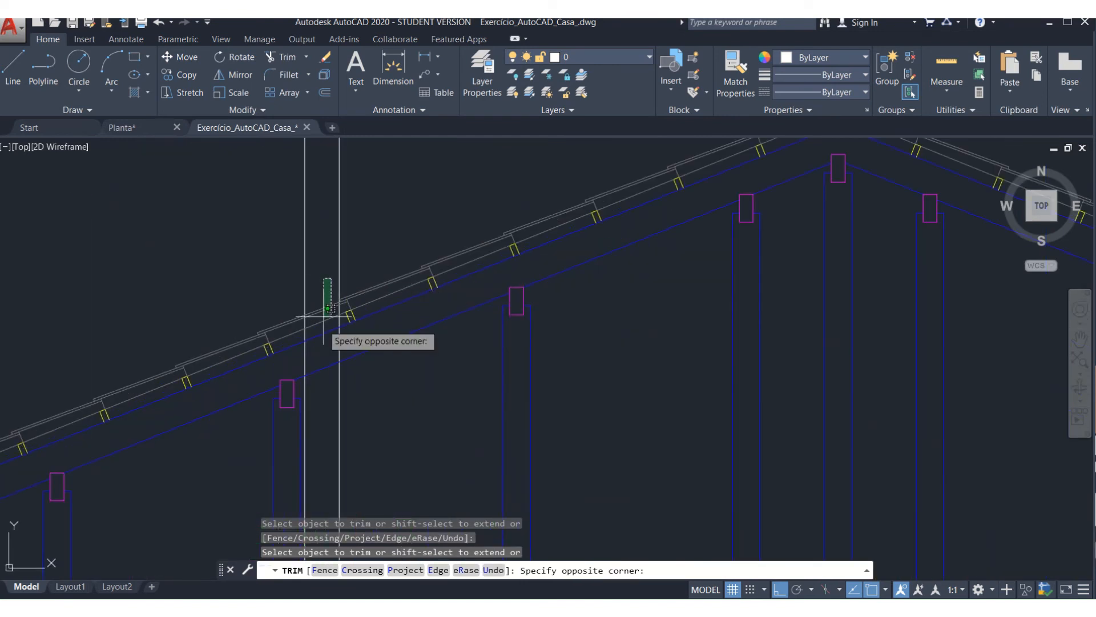
left_click(330, 309)
key("Return")
scroll(276, 274, "down", 6)
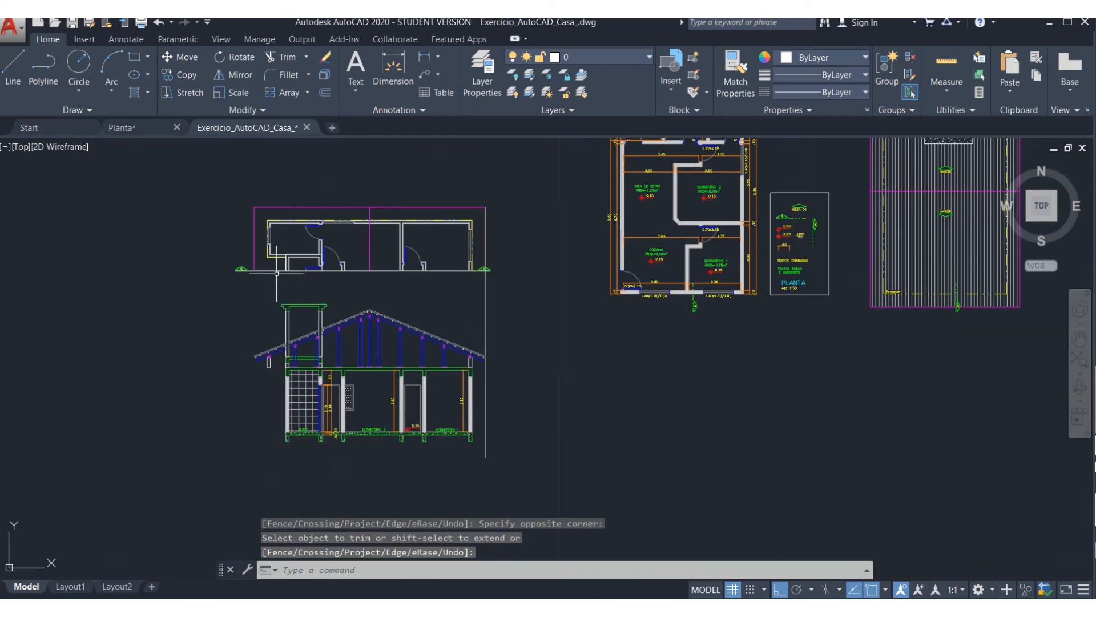
- Erase the stretch of roof between the two tower walls, with its tiles, battens, rafter, posts and purlins
scroll(308, 390, "up", 5)
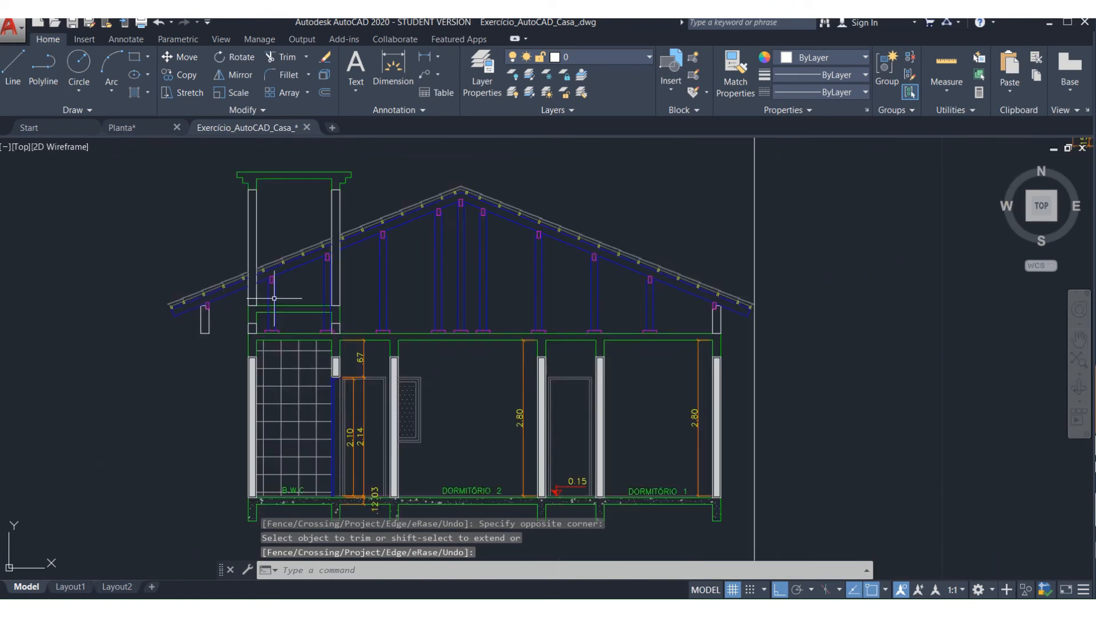
scroll(246, 244, "down", 2)
scroll(308, 238, "up", 2)
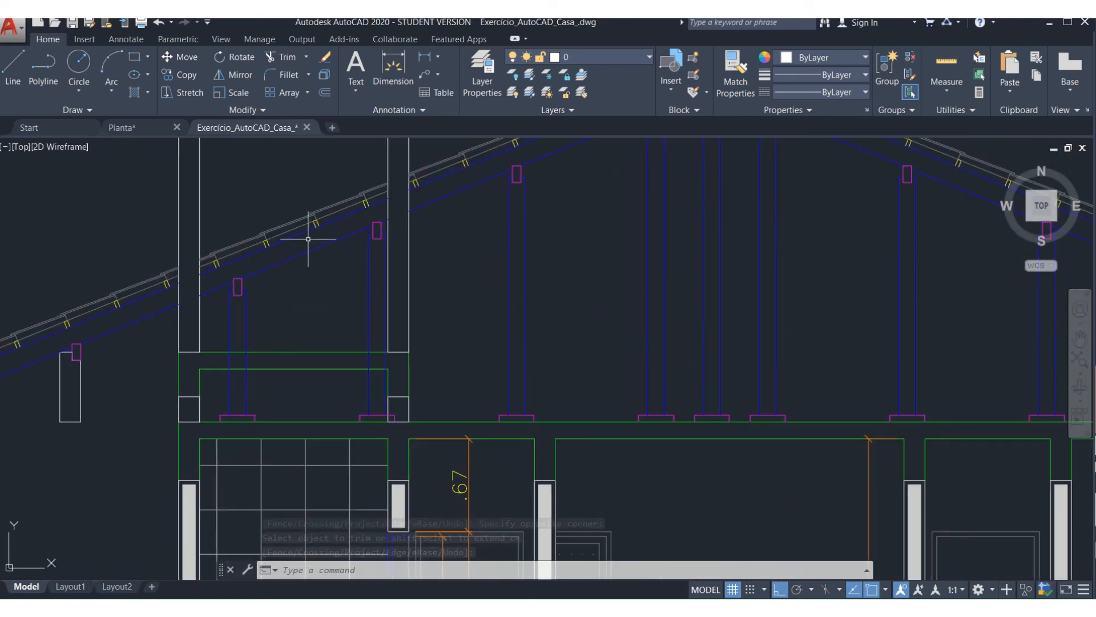
left_click(386, 160)
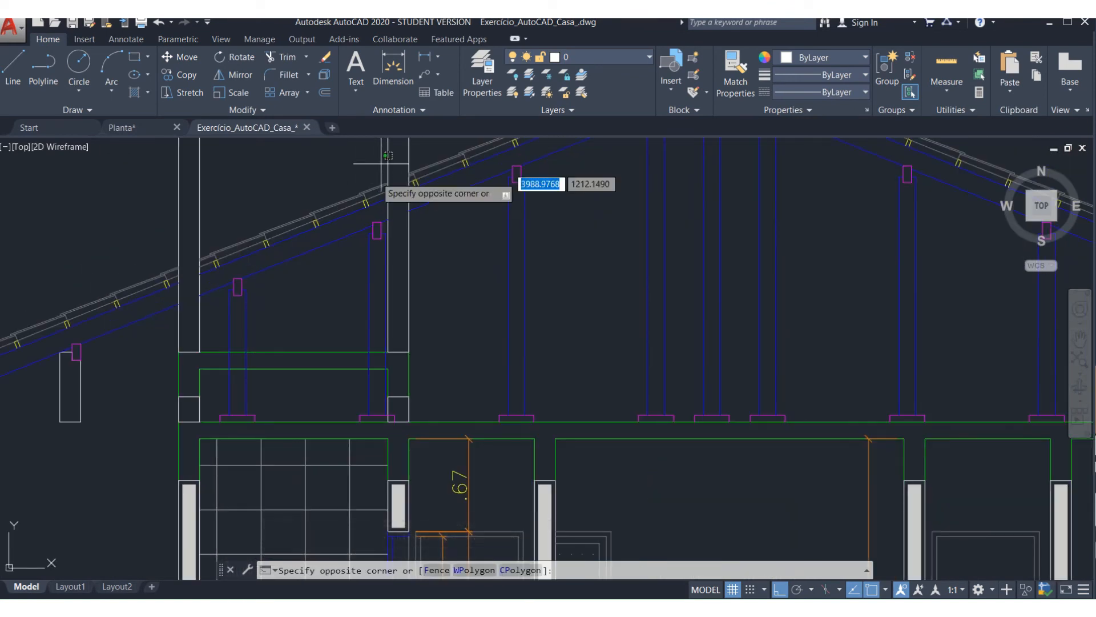
left_click(211, 330)
key("Delete")
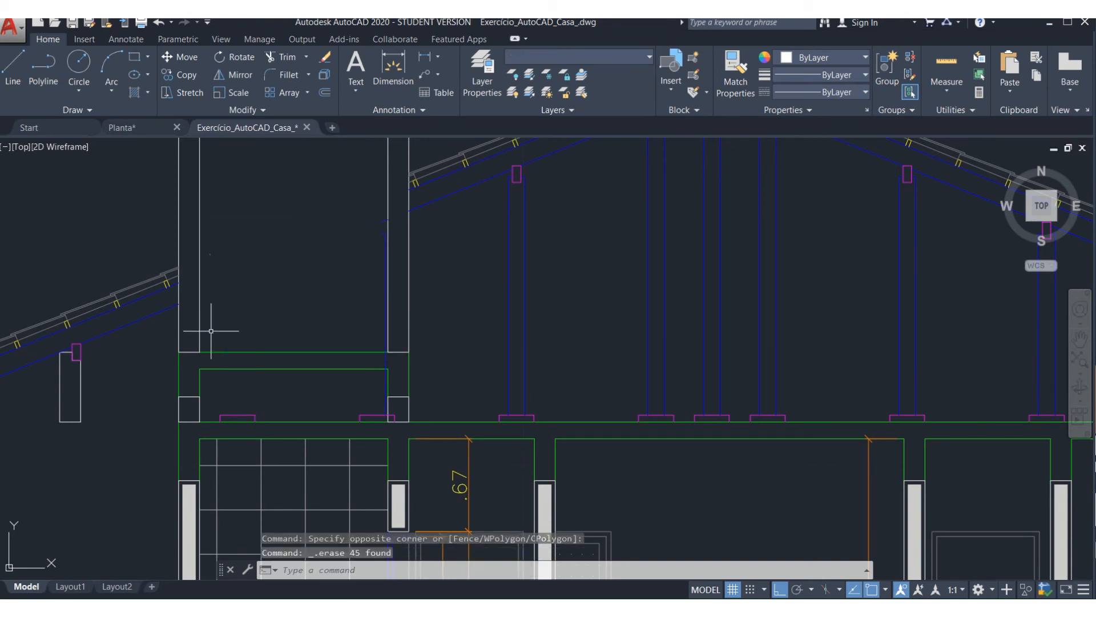
- Erase the leftover roof fragments inside the tower and the post bases on the slab below it
left_click(188, 207)
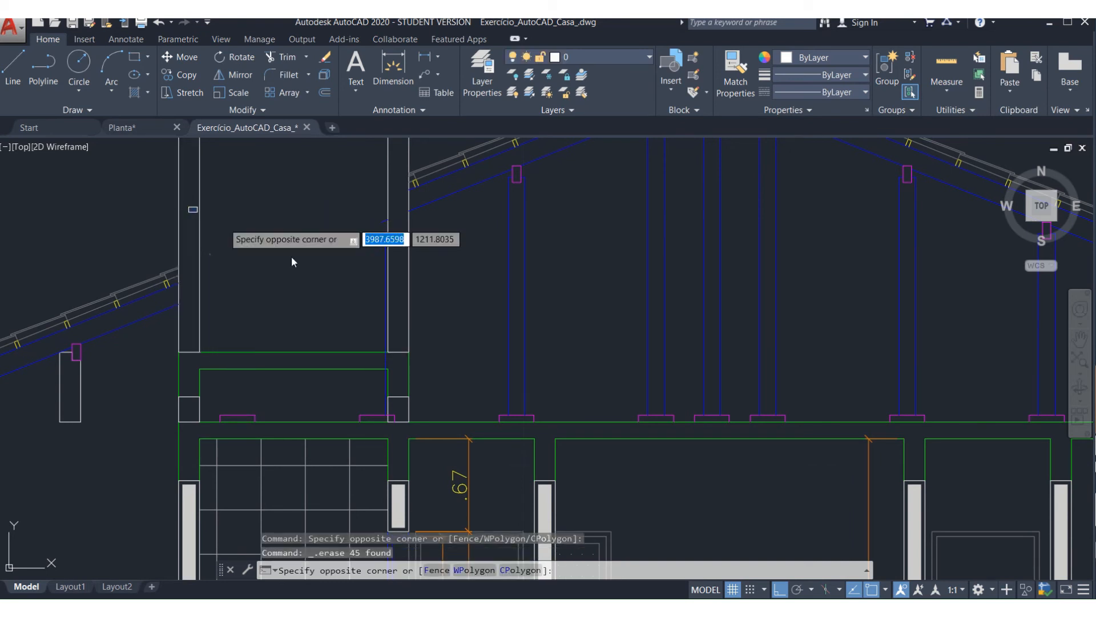
left_click(392, 350)
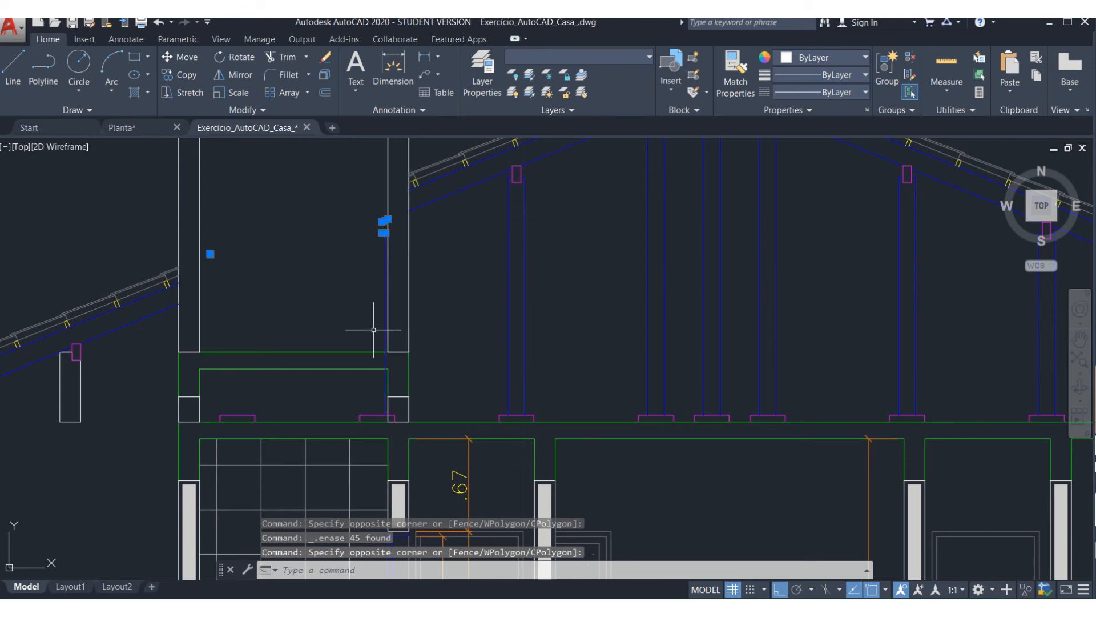
key("Delete")
scroll(384, 377, "up", 2)
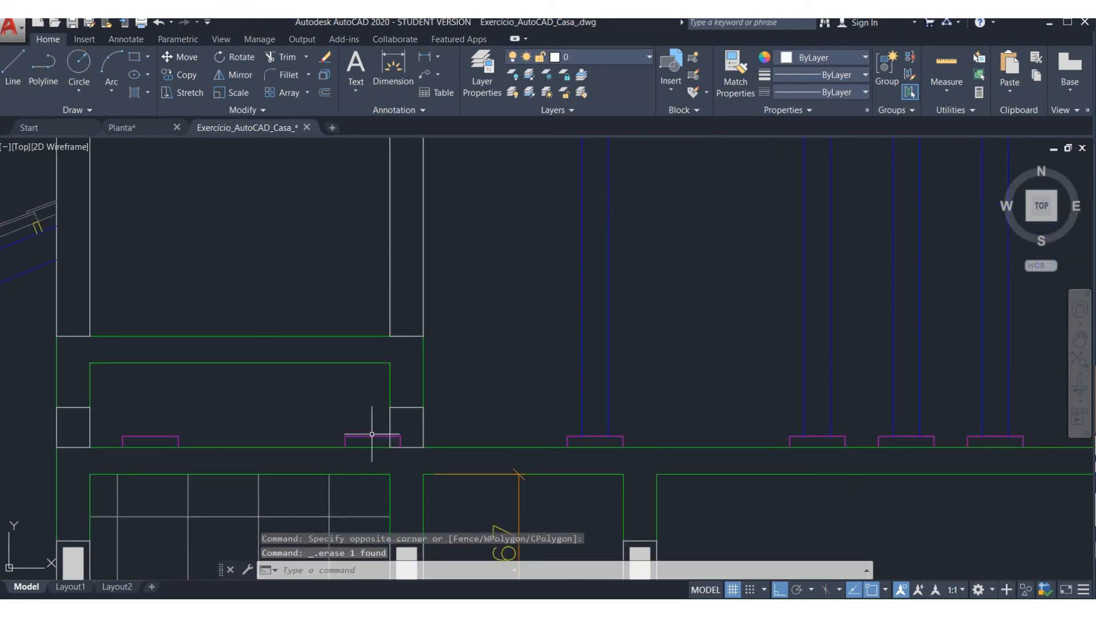
left_click(371, 434)
key("Delete")
scroll(478, 359, "down", 3)
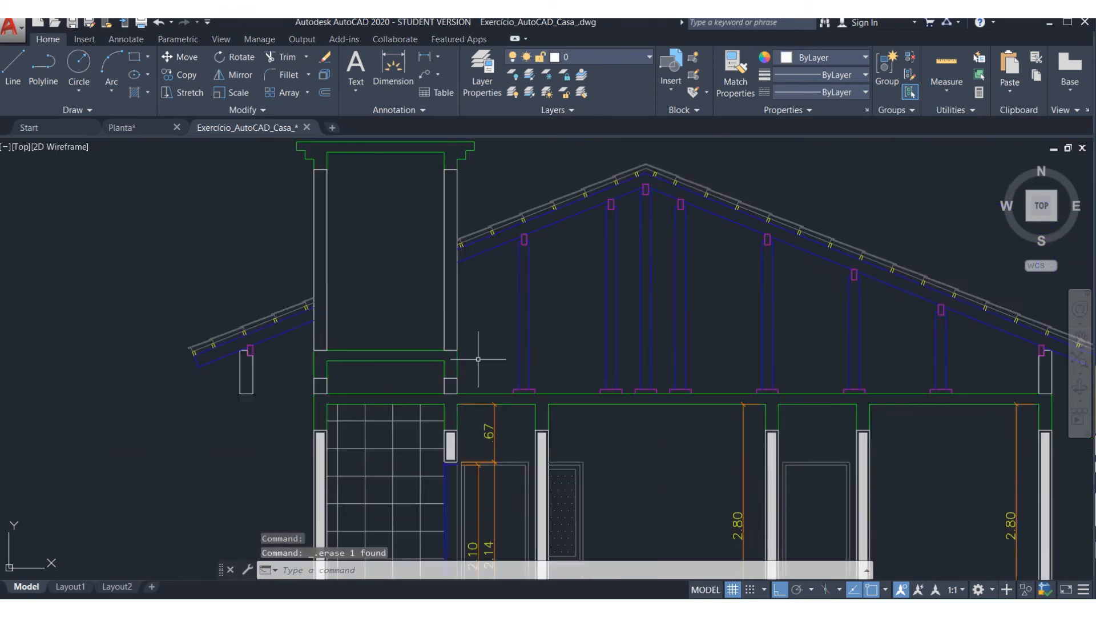
- Draw a polyline from the bathroom outer wall's foot horizontally out to the eave wall's outer face, then about 3.53 straight up
scroll(478, 359, "down", 3)
scroll(330, 343, "down", 1)
scroll(363, 344, "up", 1)
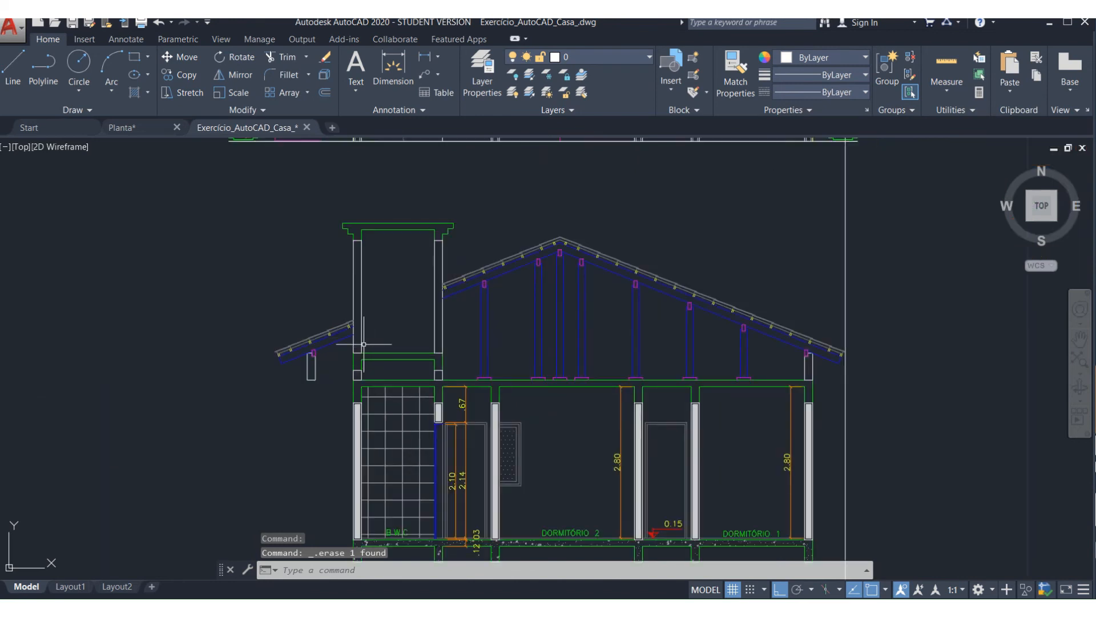
scroll(348, 344, "down", 3)
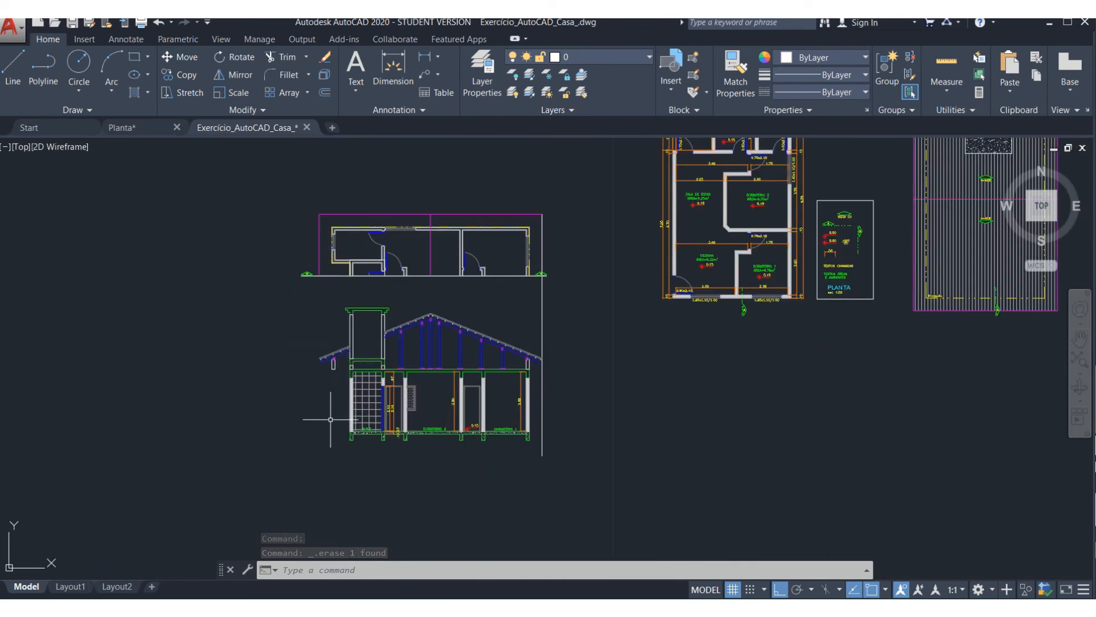
scroll(328, 412, "up", 2)
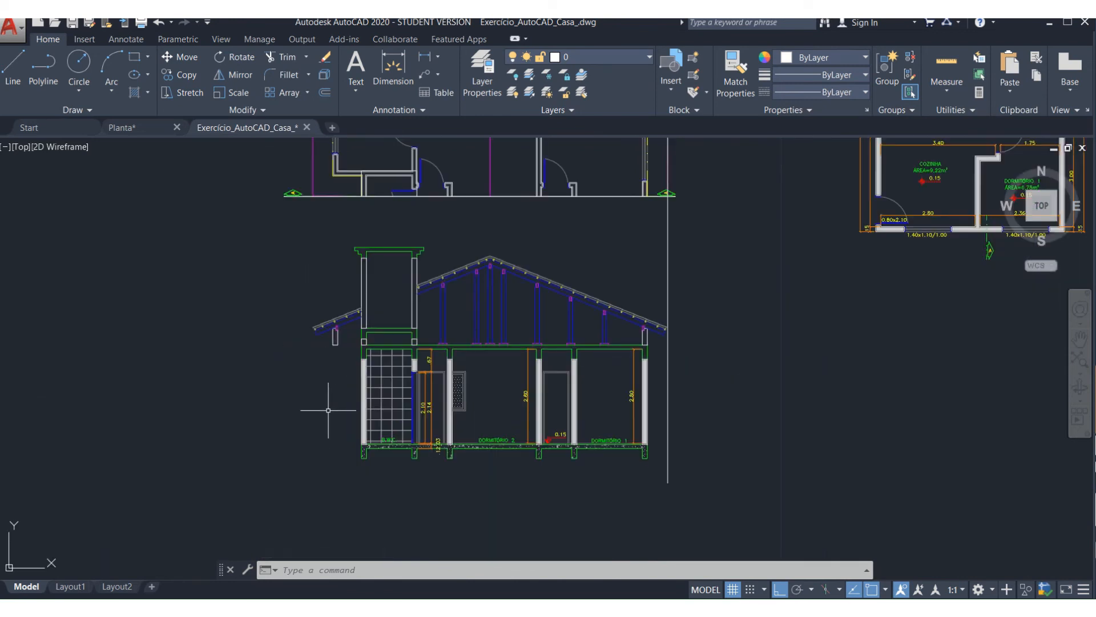
scroll(319, 388, "up", 4)
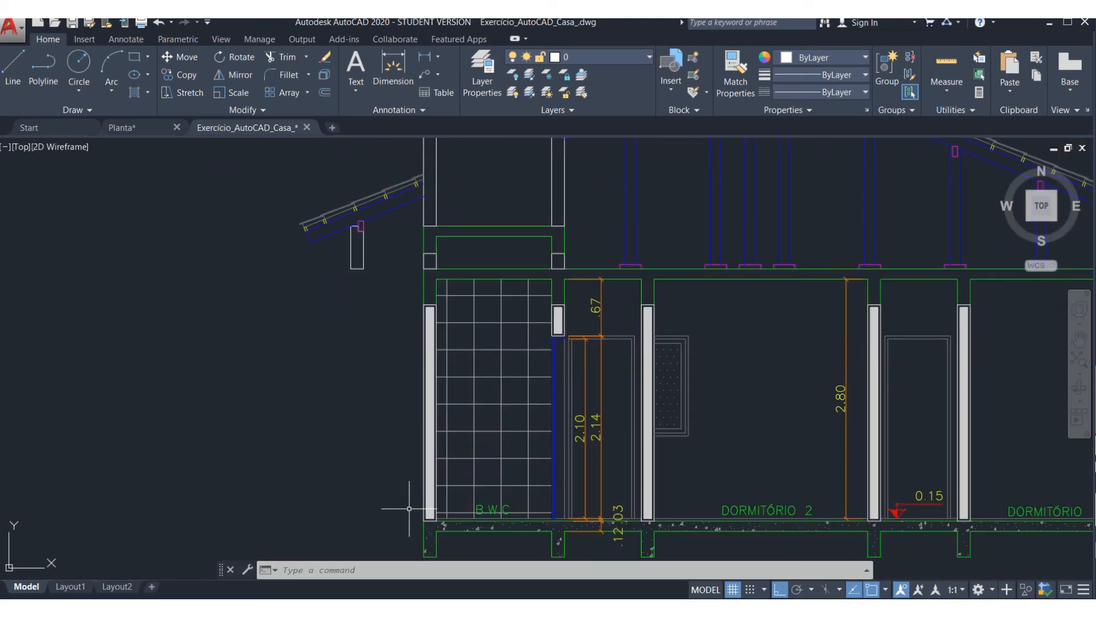
key("Return")
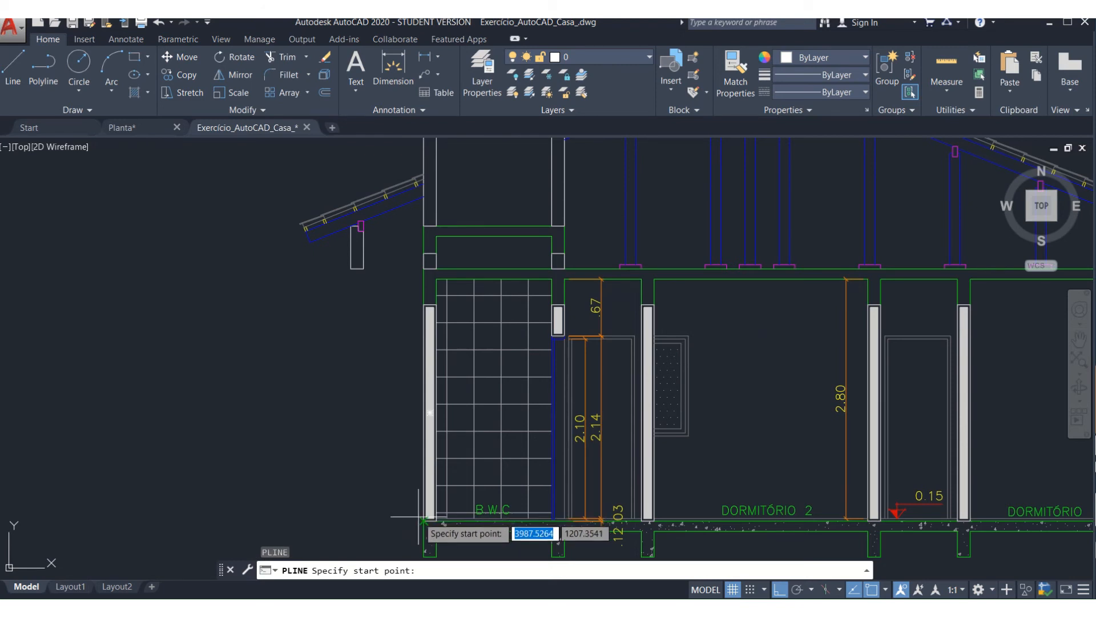
left_click(424, 518)
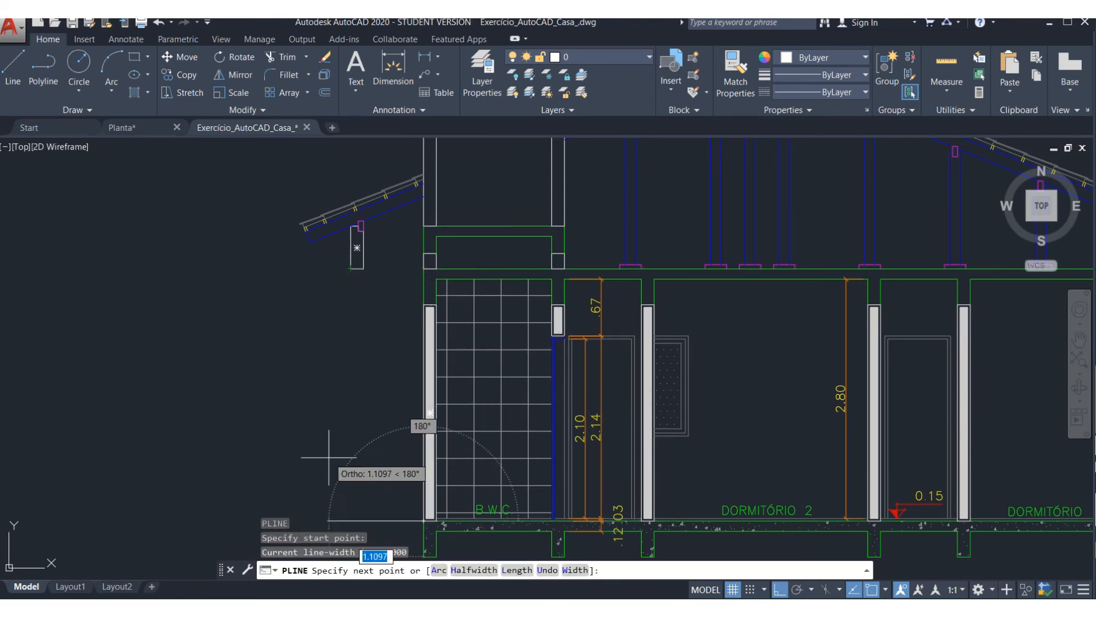
scroll(331, 457, "down", 5)
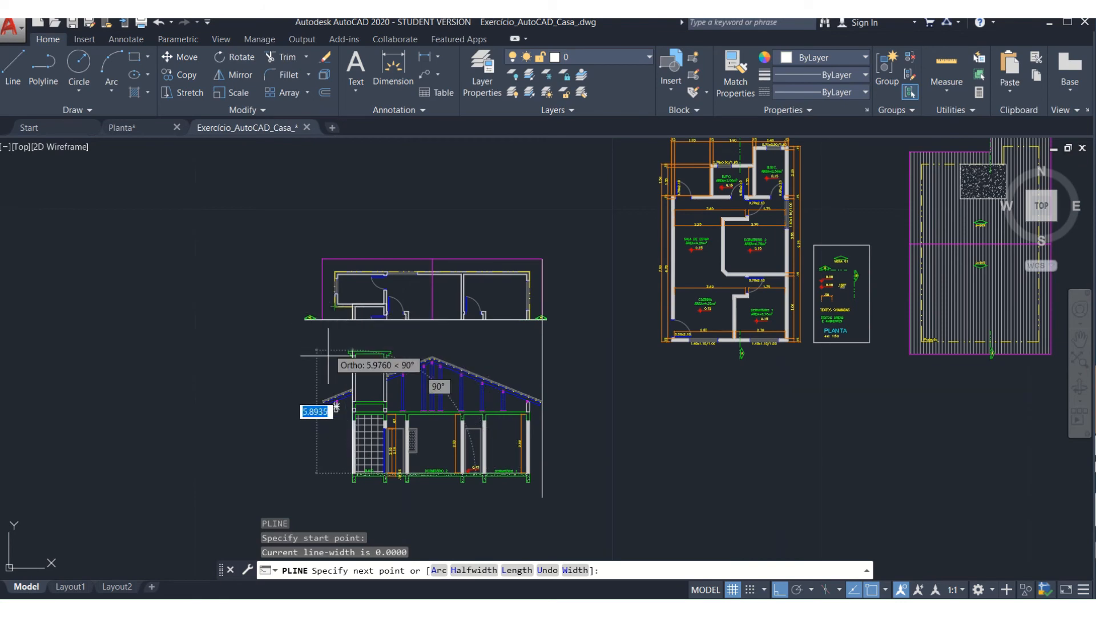
left_click(335, 473)
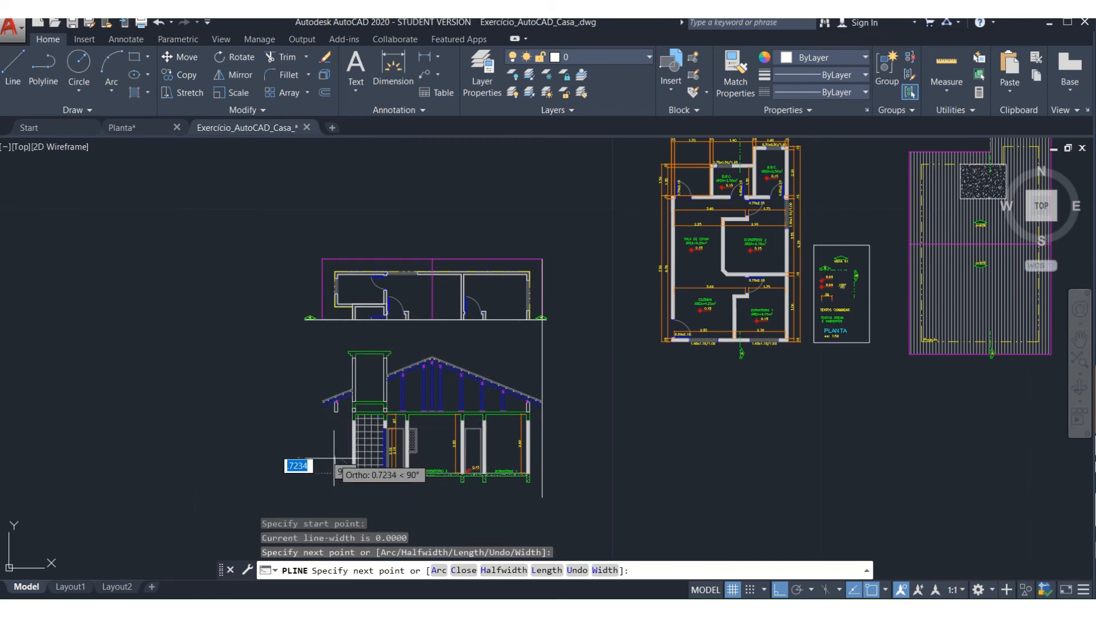
scroll(337, 411, "up", 8)
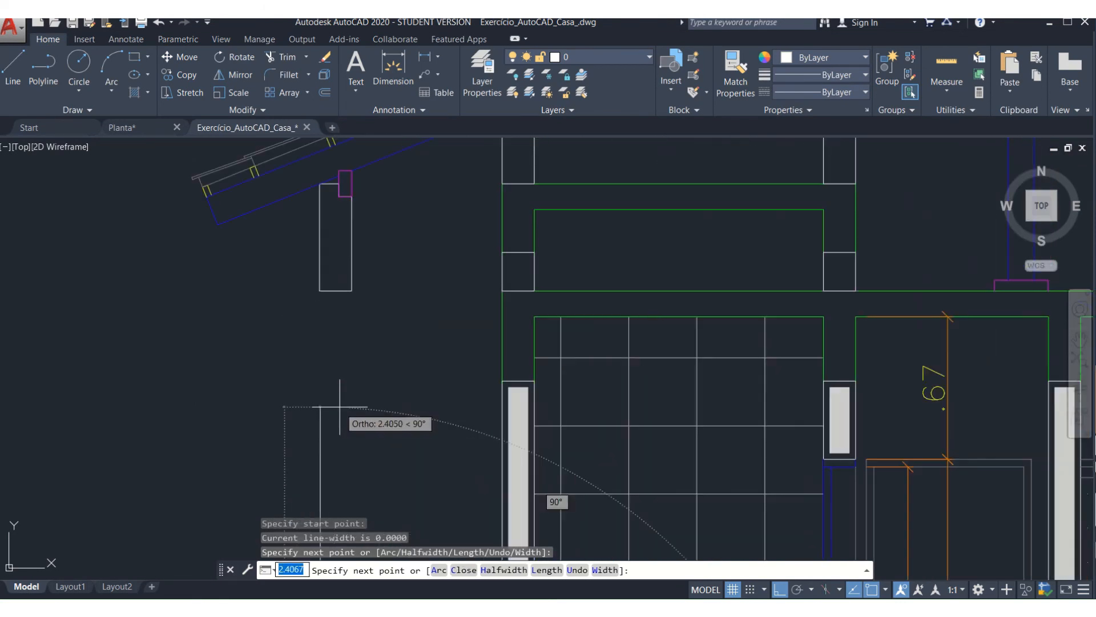
scroll(325, 302, "up", 2)
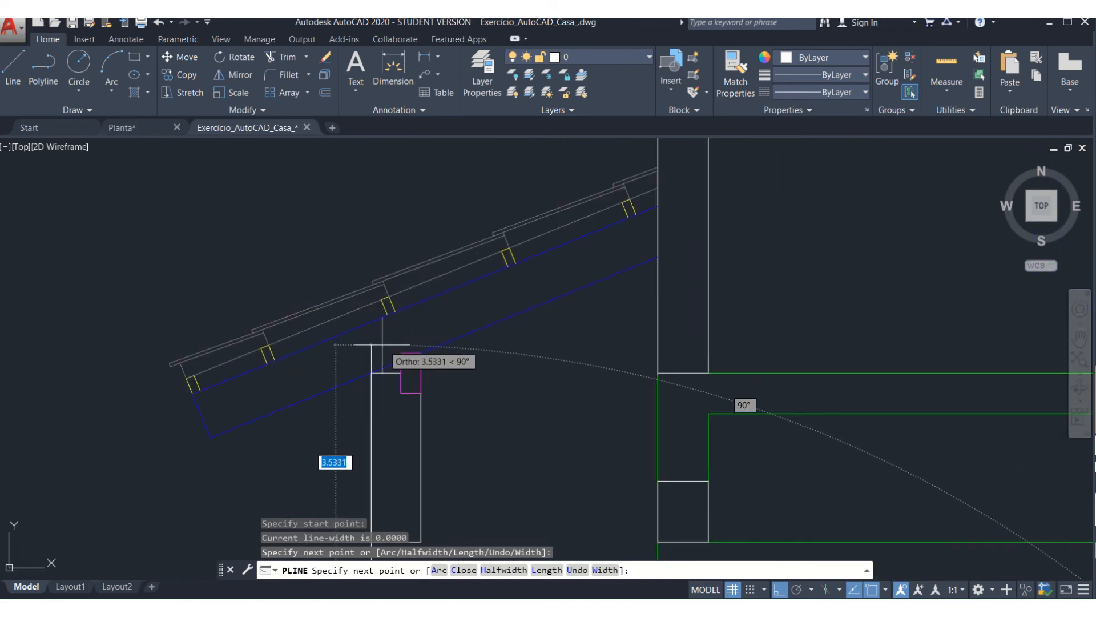
left_click(371, 345)
key("Return")
- Erase the short wall and the purlin under the lower eave beside the tower
scroll(376, 343, "down", 2)
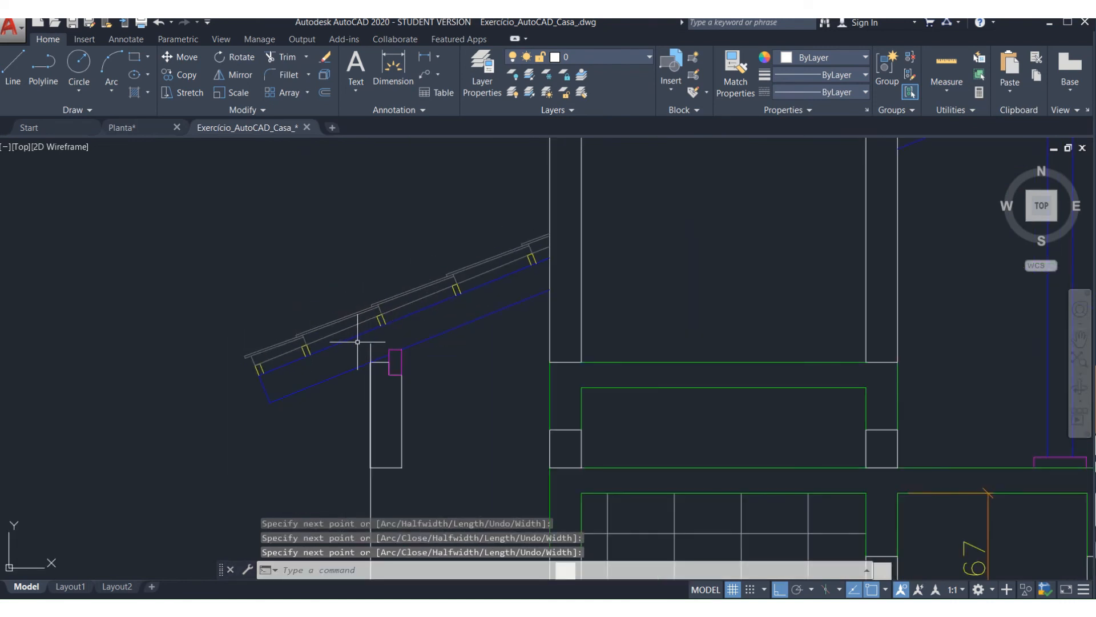
left_click(357, 342)
left_click(441, 490)
key("Delete")
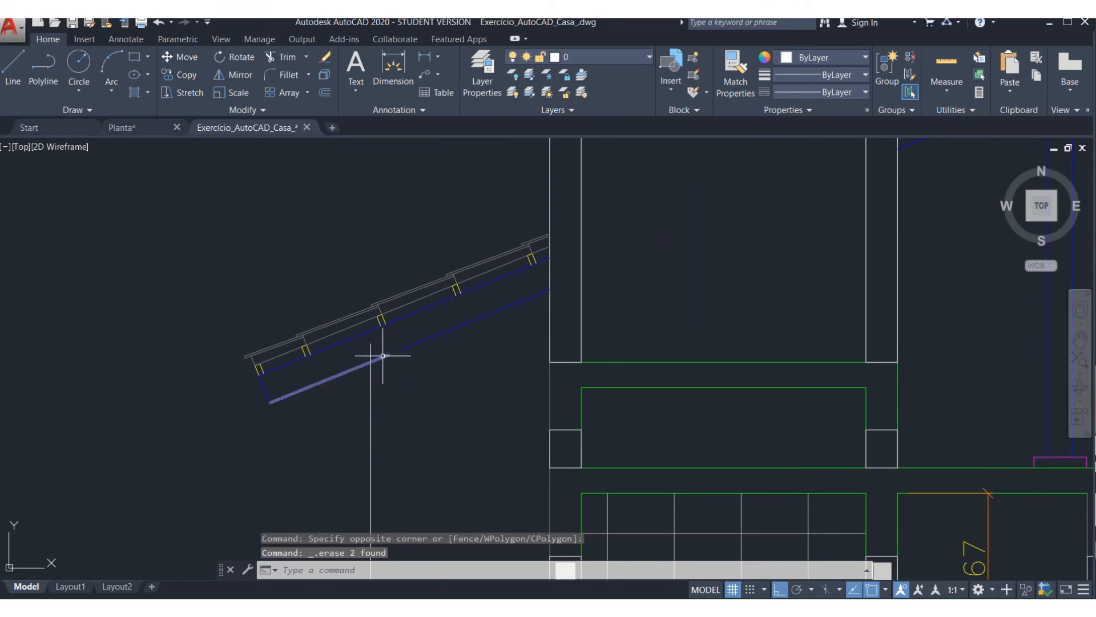
- Delete the eave rafter's short lower segment, extend the remaining line to the rafter's end, and trim the polyline's top at it
left_click(383, 357)
key("Delete")
type("ex")
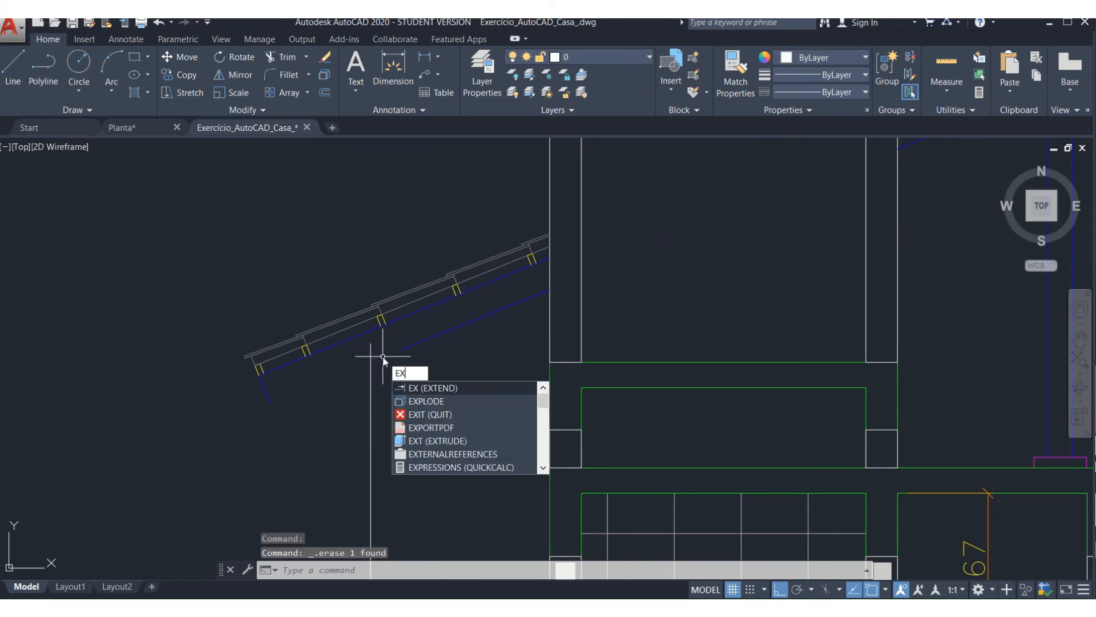
key("Return")
key("Return")
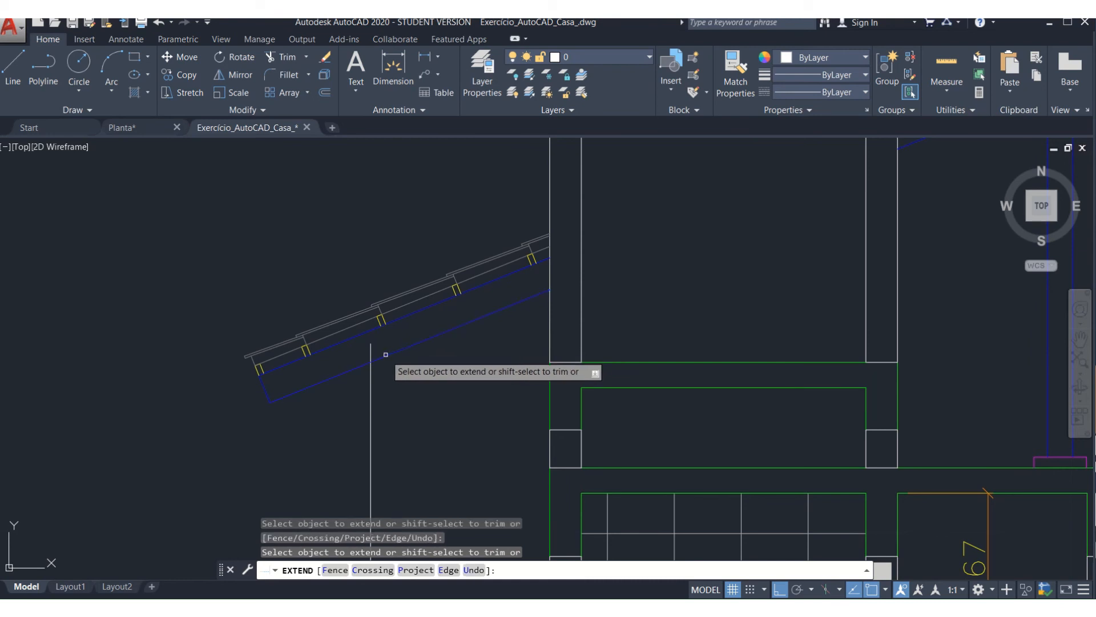
left_click(380, 358)
key("Return")
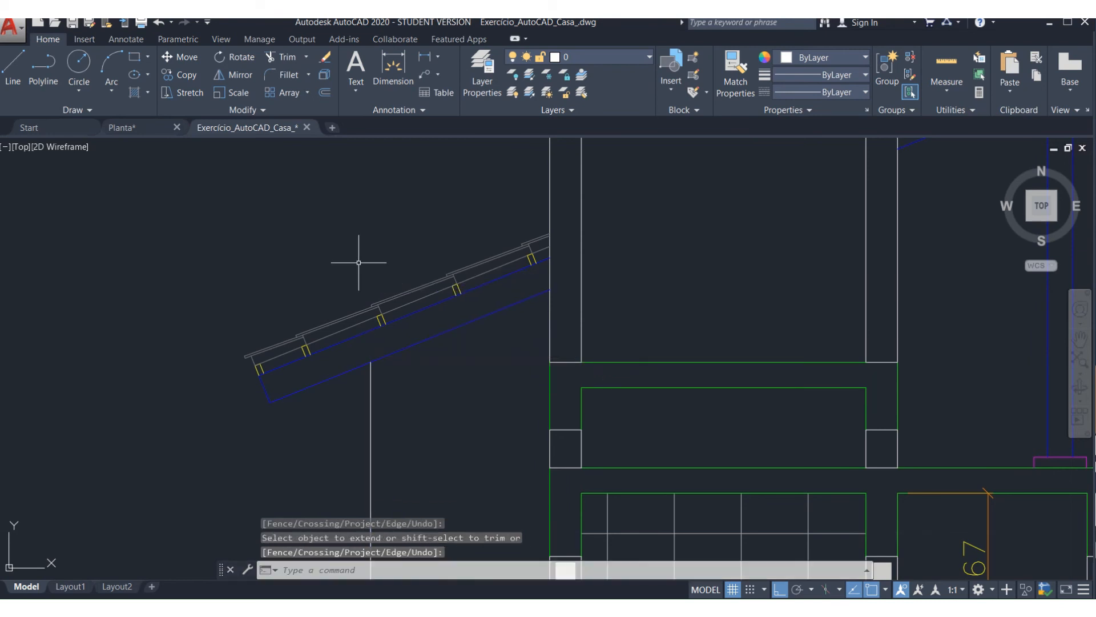
scroll(363, 252, "down", 3)
scroll(385, 271, "up", 3)
scroll(354, 274, "down", 3)
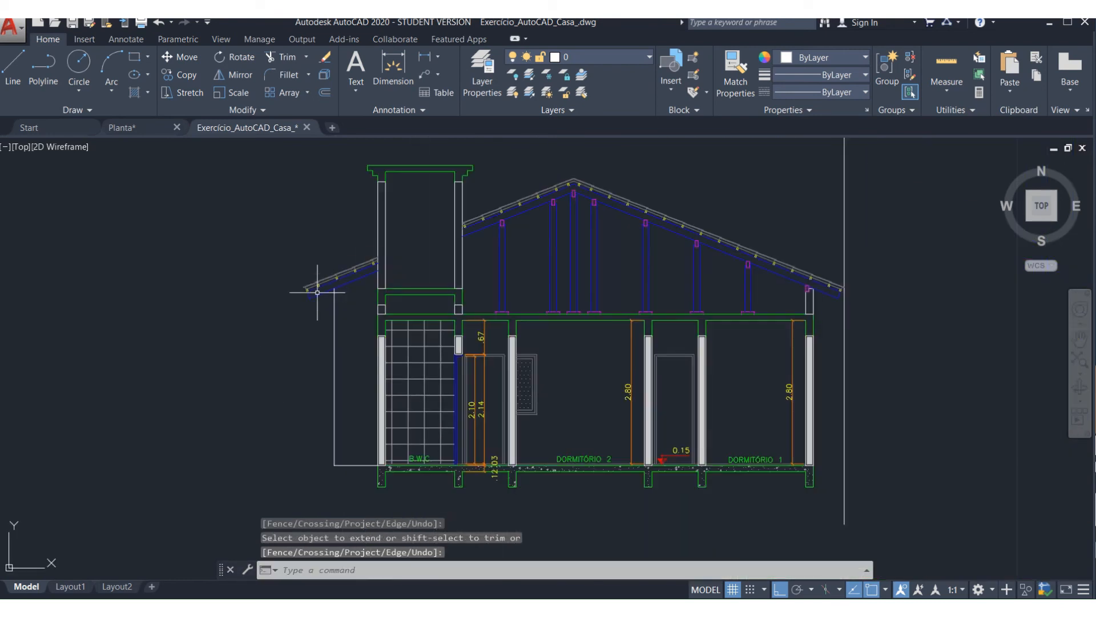
scroll(338, 326, "up", 3)
scroll(346, 417, "down", 3)
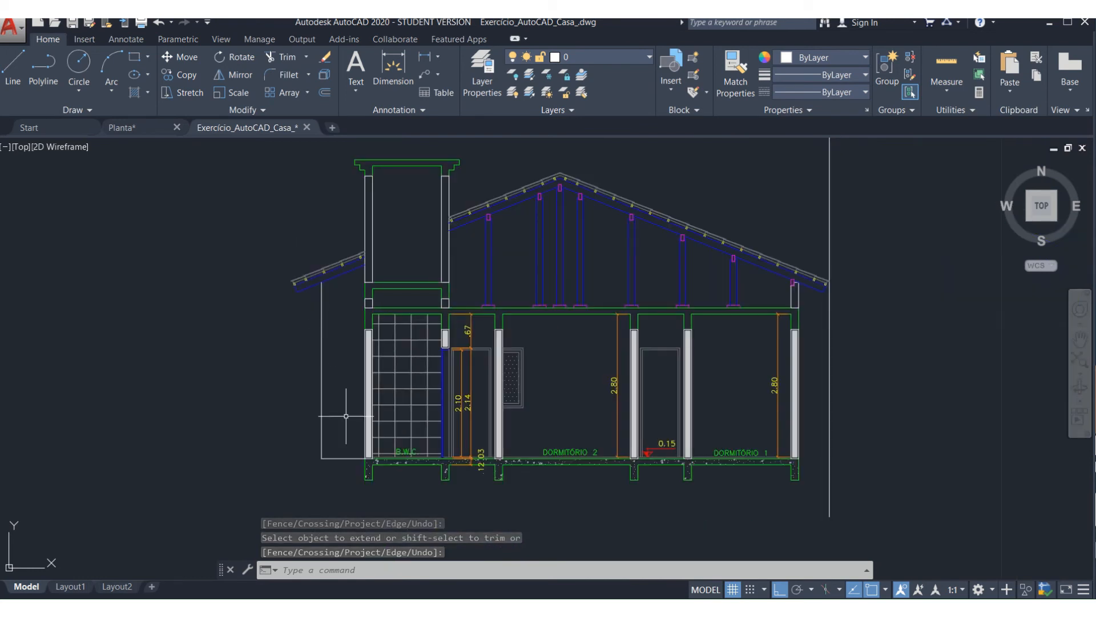
left_click(348, 483)
left_click(286, 429)
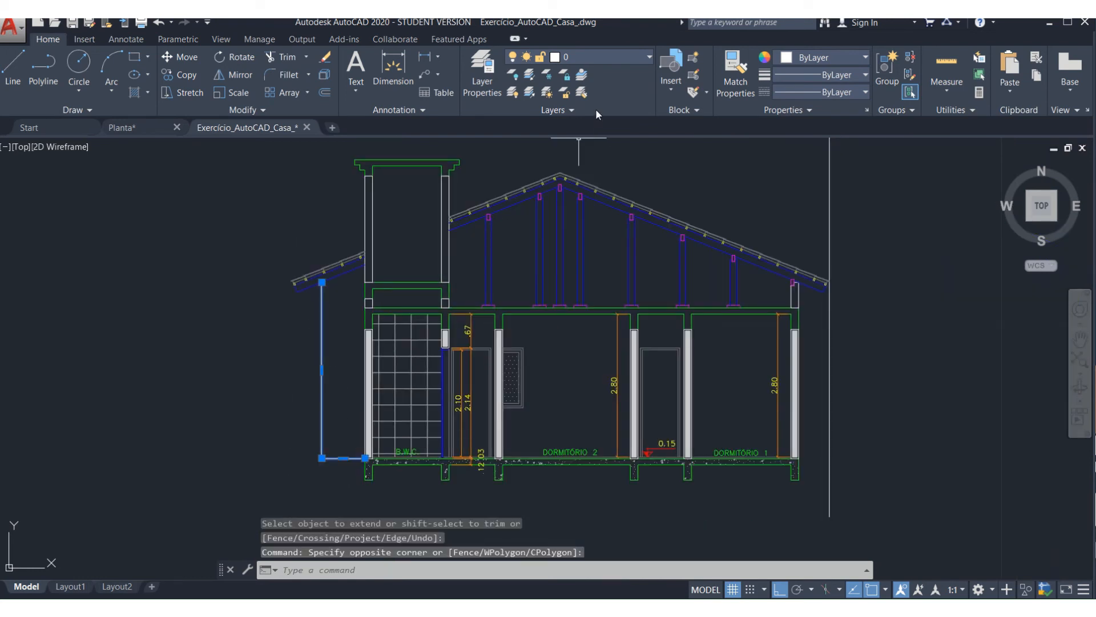
left_click(600, 57)
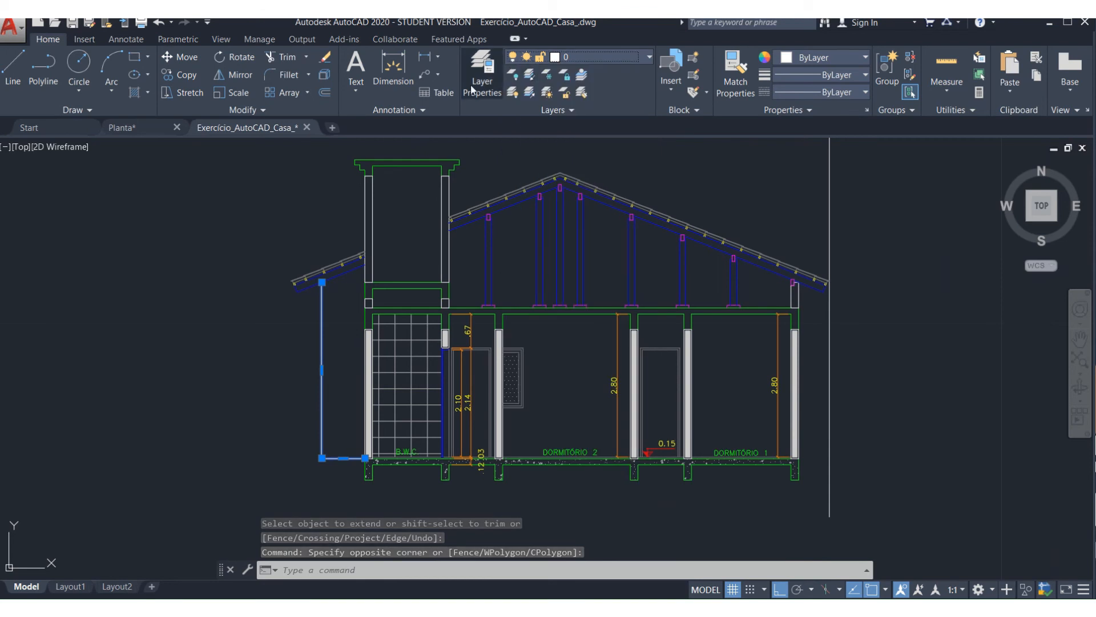
- Create a new layer named Parede 2 with the colour red
left_click(479, 90)
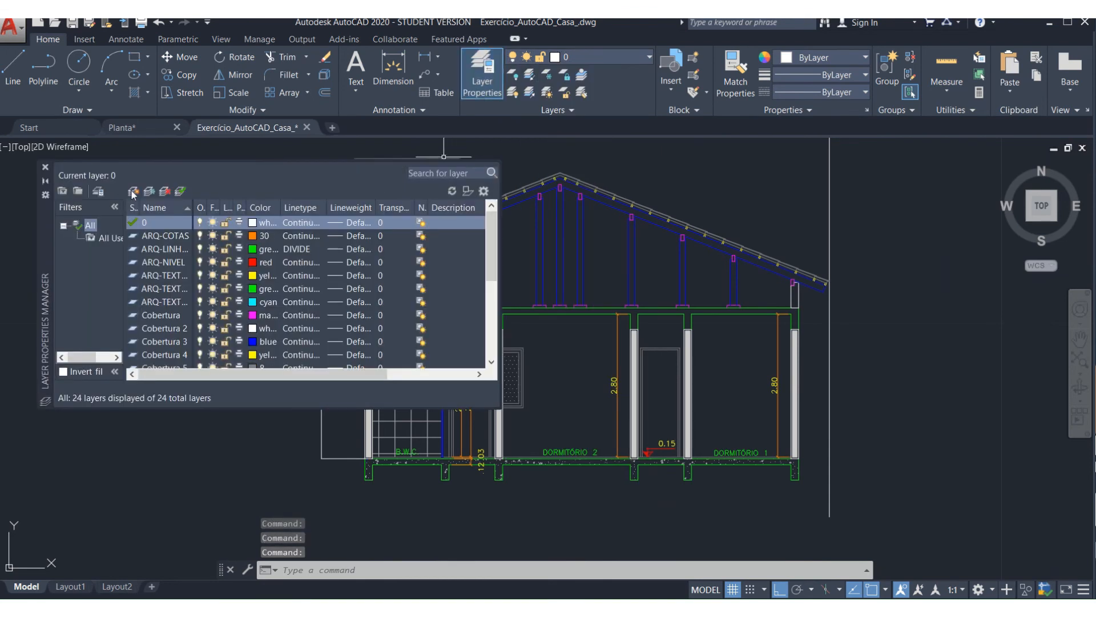
left_click(133, 191)
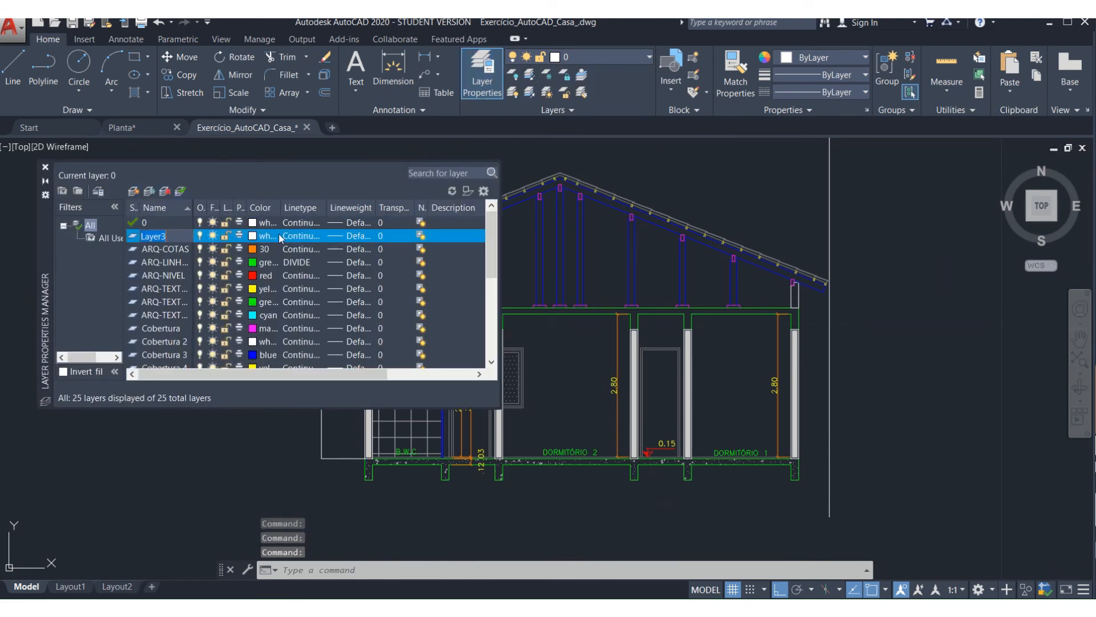
scroll(348, 283, "down", 5)
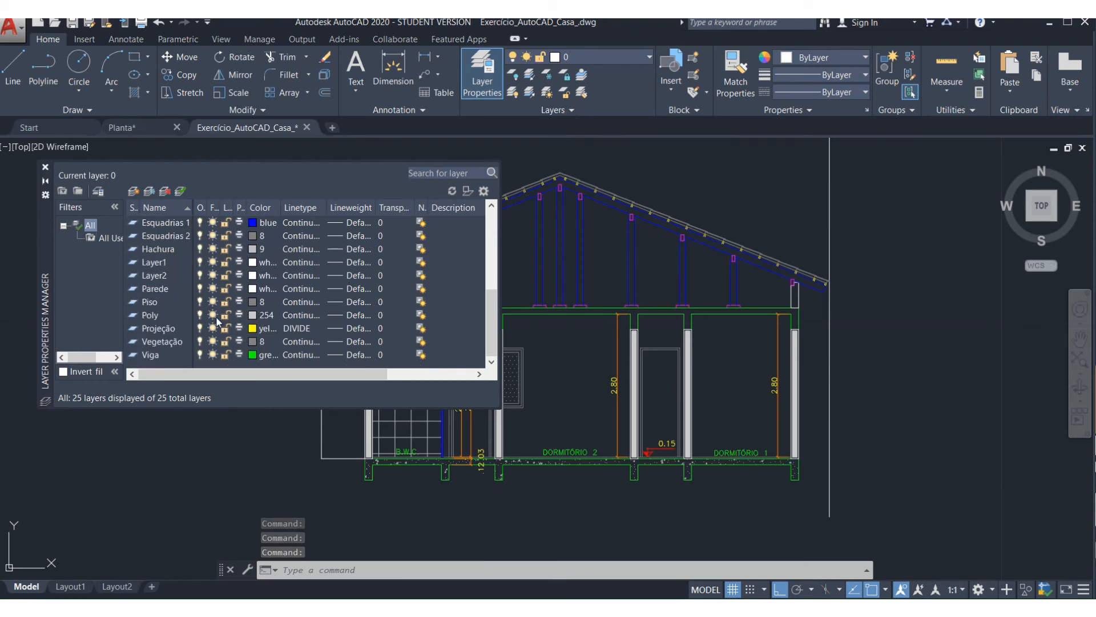
scroll(272, 302, "up", 5)
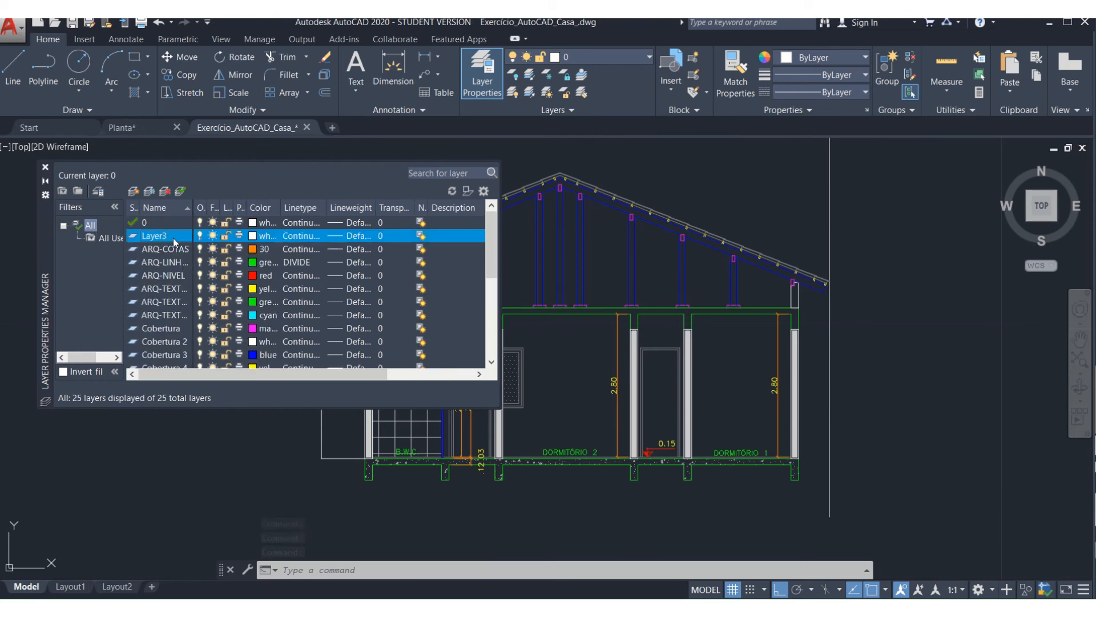
left_click(172, 236)
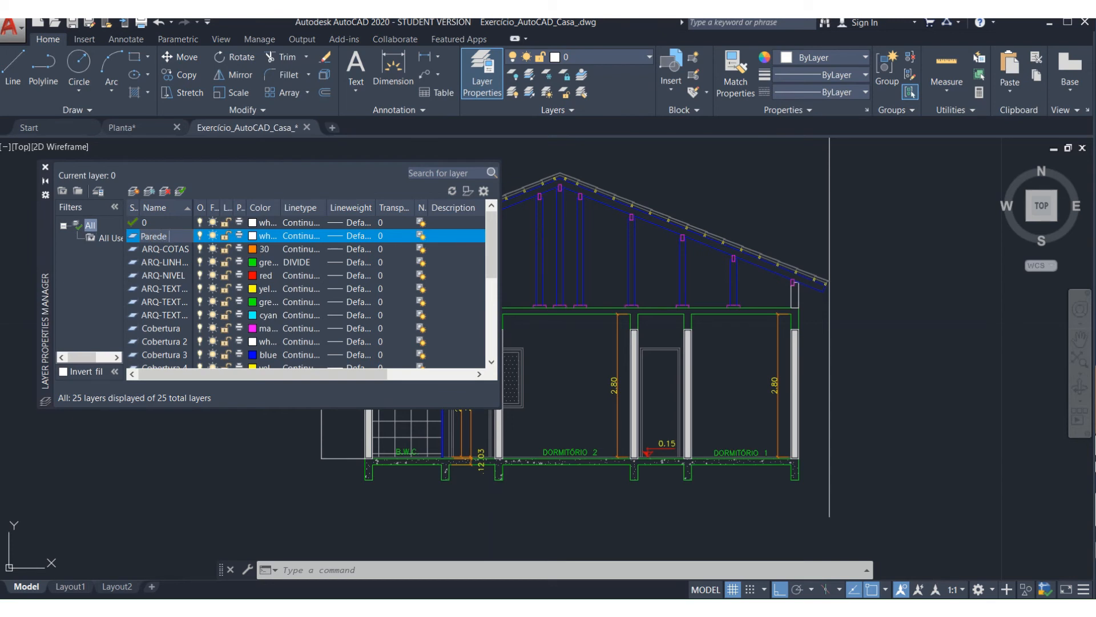
key("Return")
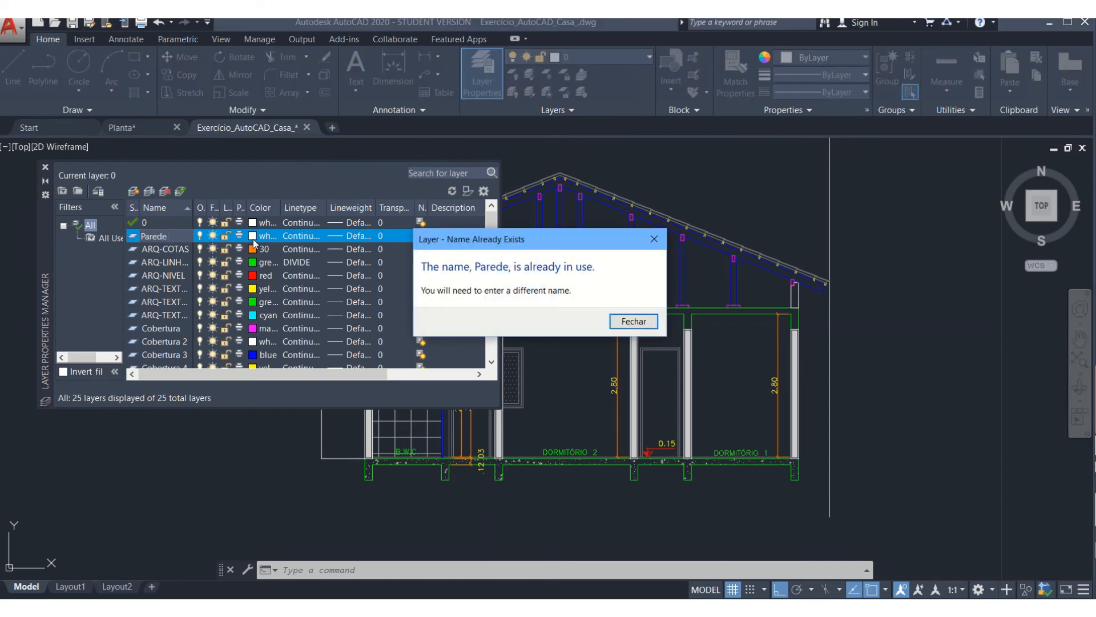
left_click(649, 243)
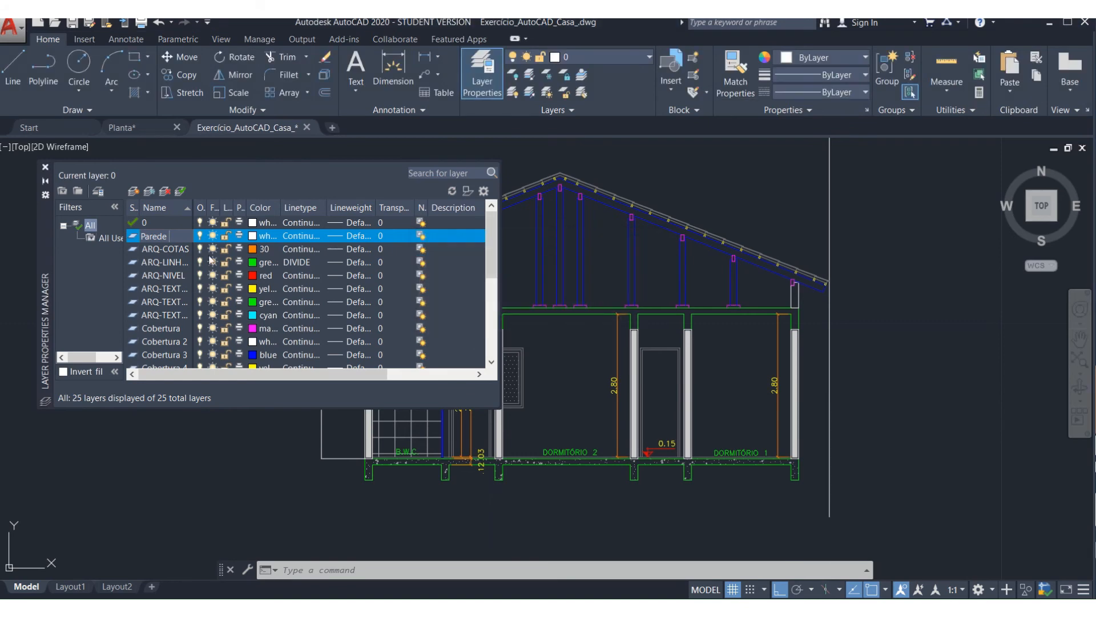
type("2")
left_click(253, 237)
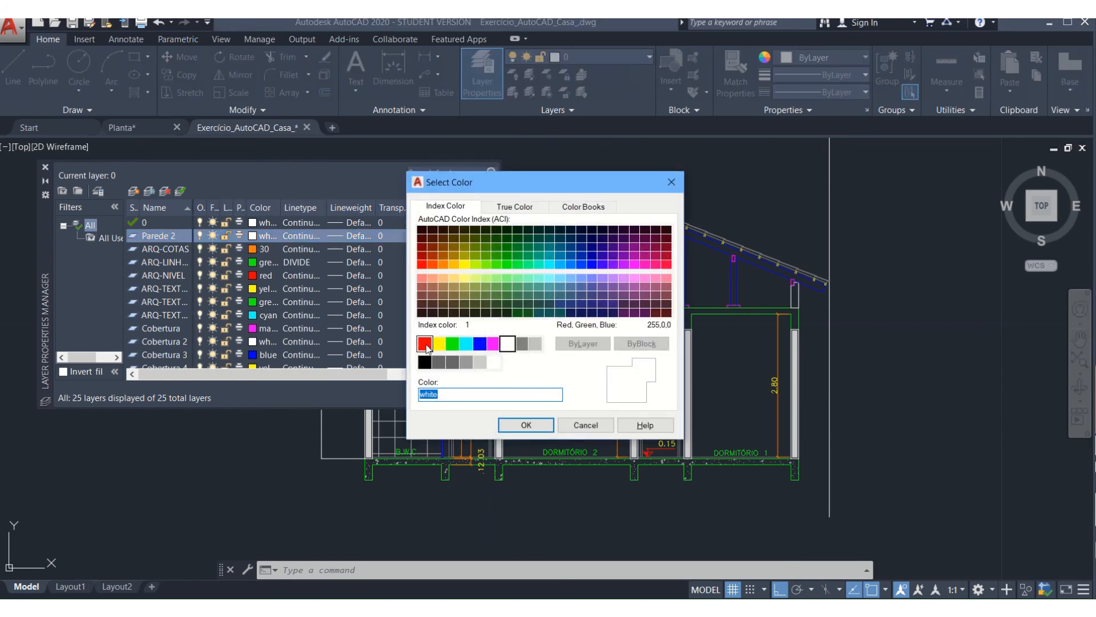
left_click(425, 343)
left_click(524, 425)
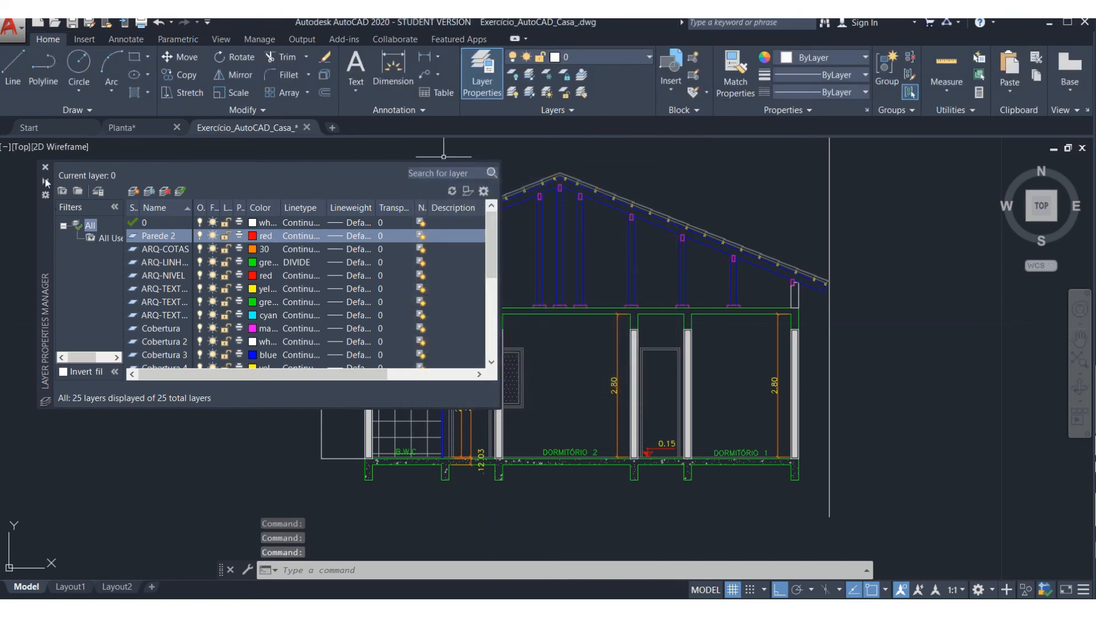
left_click(45, 168)
- Move the wall outline polyline below the lower eave to the Parede 2 layer
left_click(308, 434)
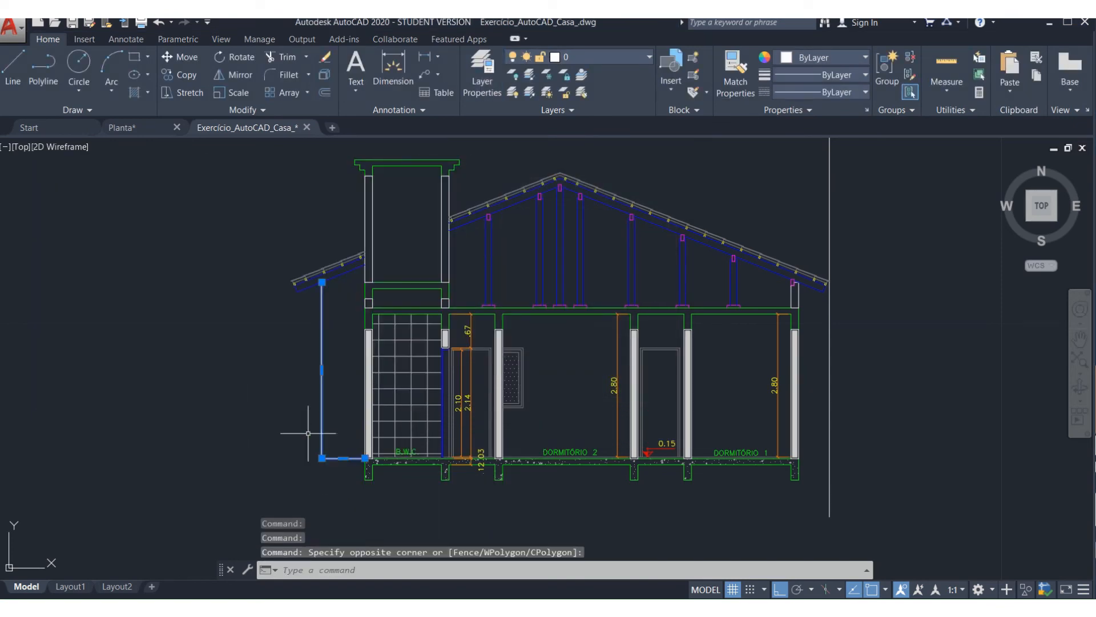
left_click(592, 61)
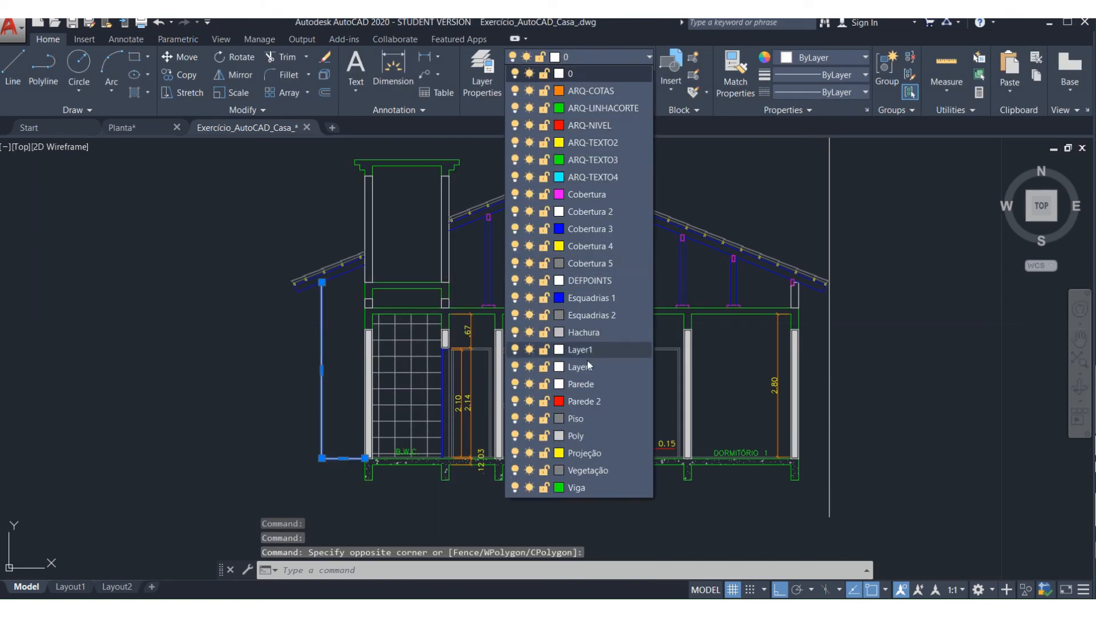
left_click(586, 401)
key("Escape")
key("Escape")
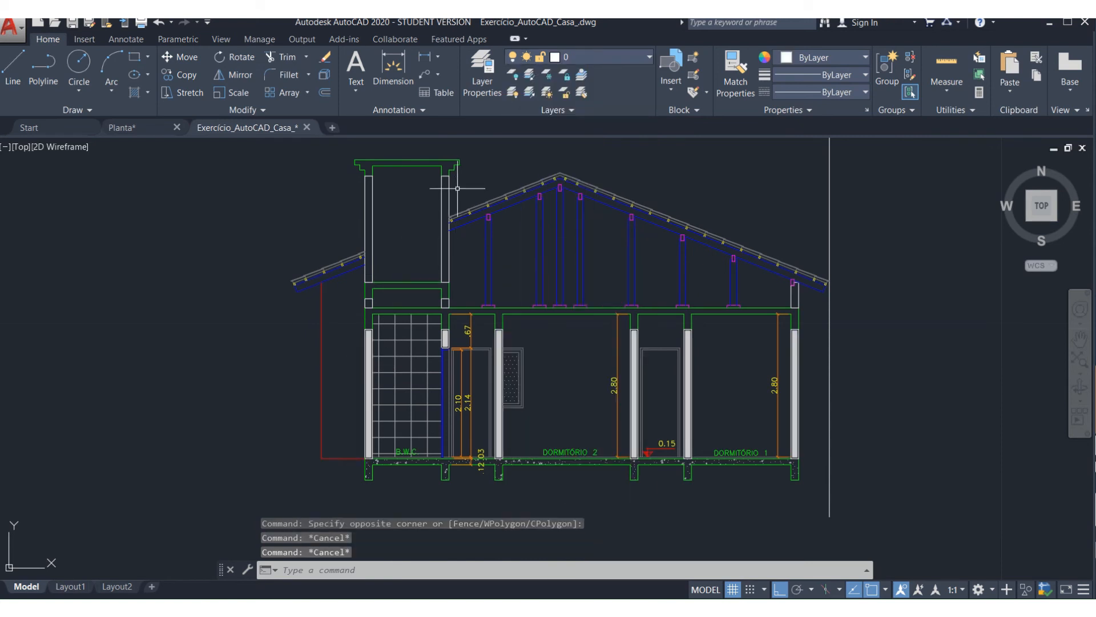
- Inspect the outline and fill of the cut wall beside Dormitório 2 as a reference for the tower walls
left_click(457, 187)
key("Escape")
scroll(495, 356, "up", 6)
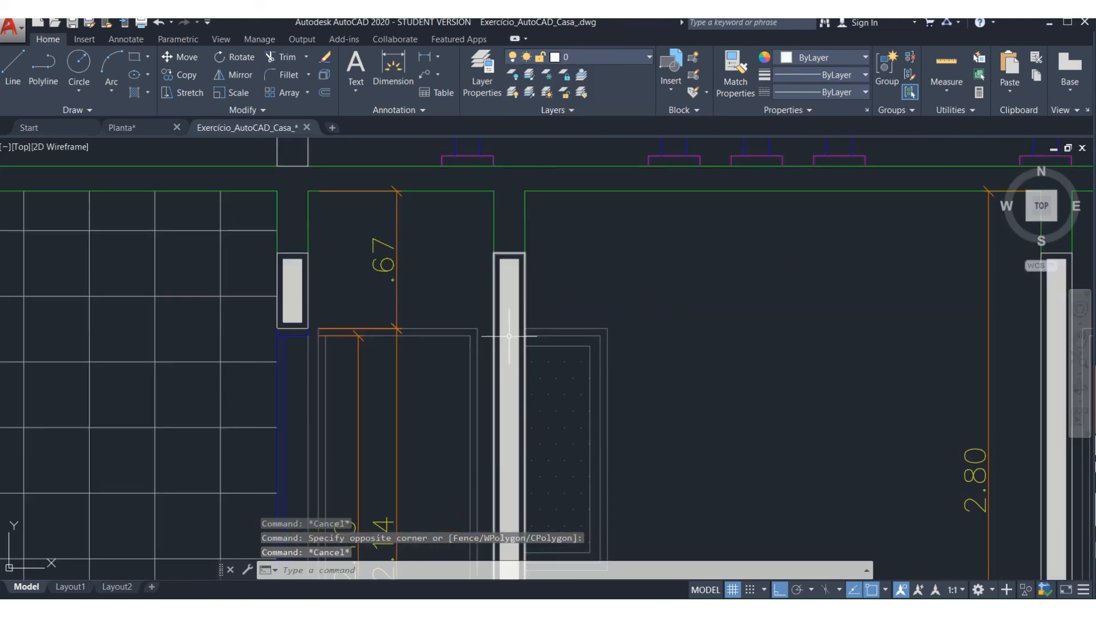
left_click(524, 313)
left_click(504, 308)
key("Escape")
scroll(448, 345, "down", 6)
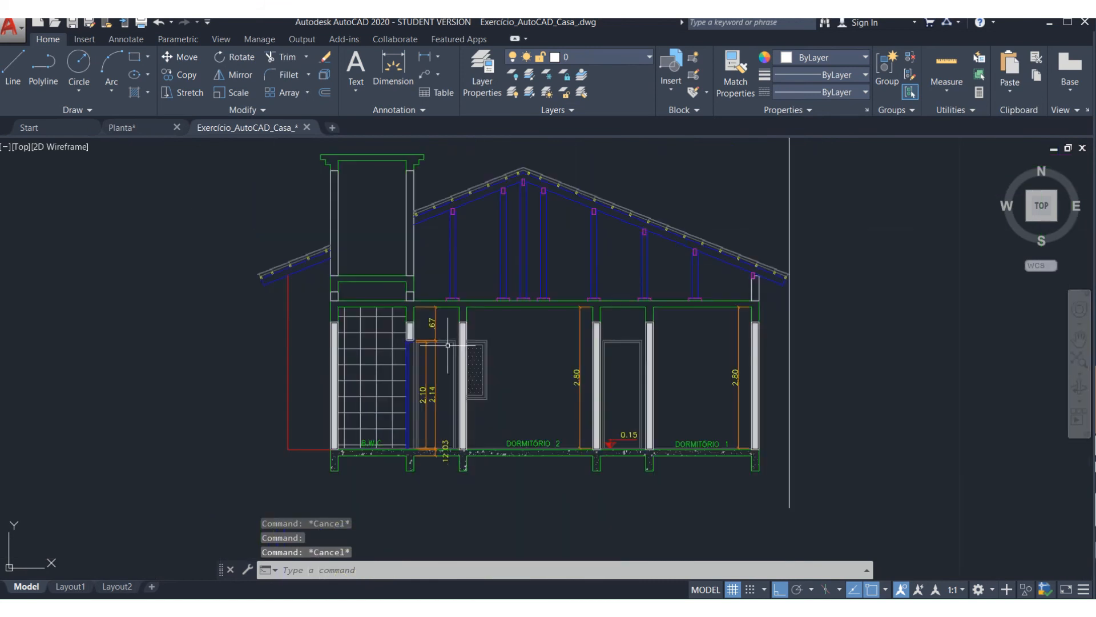
left_click(426, 169)
key("Escape")
key("Escape")
- Assign both tower wall outlines and the two short wall blocks beneath the tower to the Parede layer
left_click(440, 185)
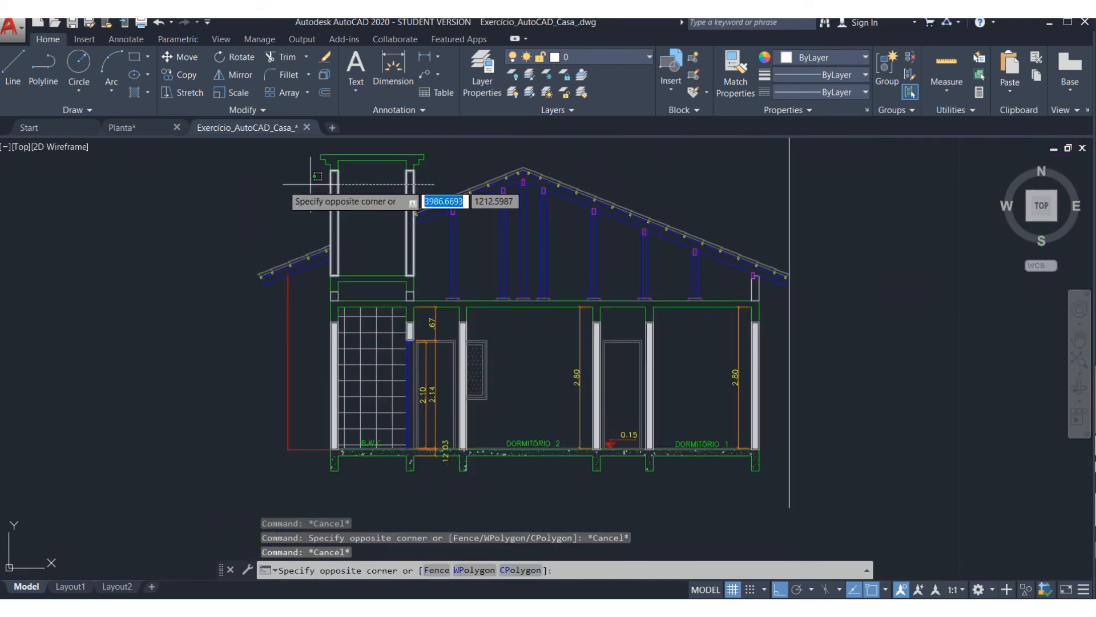
left_click(282, 184)
scroll(417, 291, "up", 4)
left_click(420, 286)
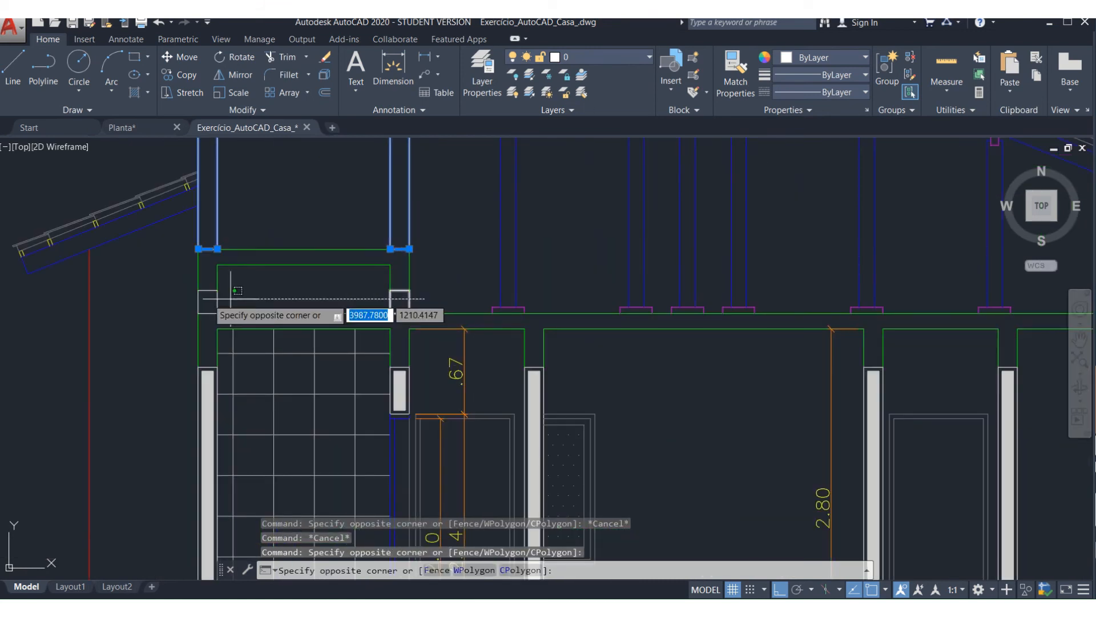
left_click(336, 294)
left_click(631, 63)
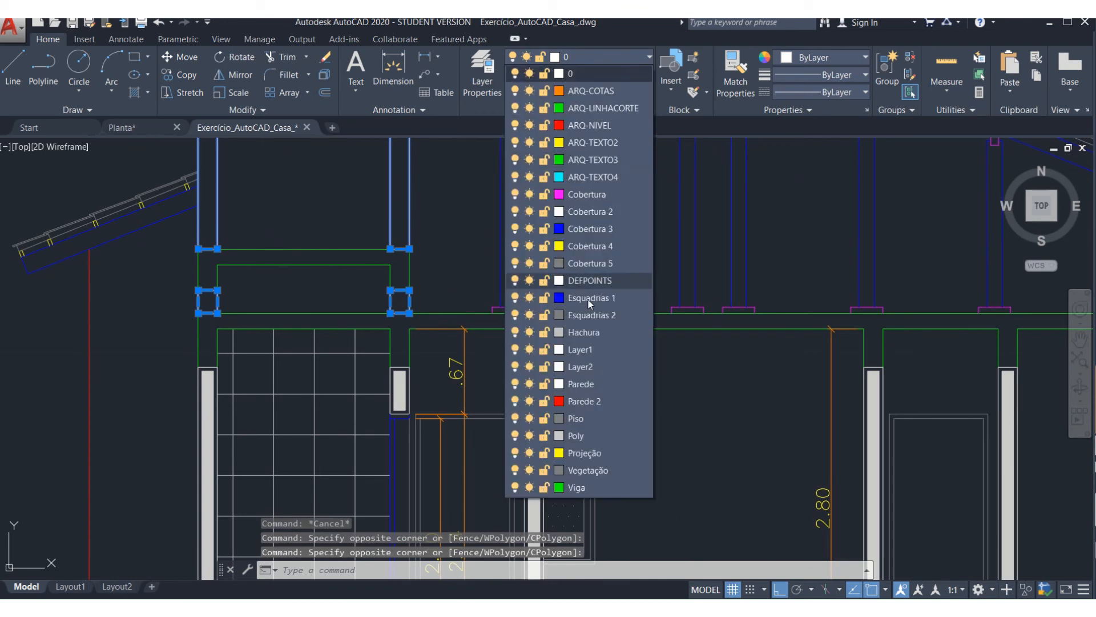
left_click(588, 383)
key("Escape")
key("Escape")
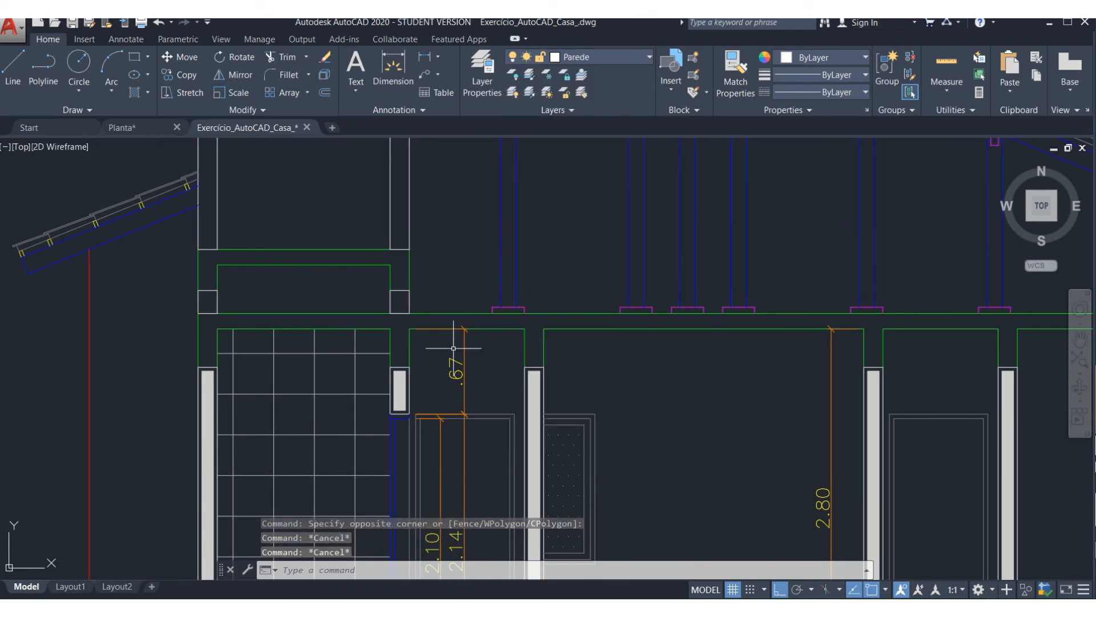
- Offset the outlines of the two short wall blocks beneath the tower inward by 0.03
scroll(487, 350, "down", 4)
scroll(512, 366, "up", 6)
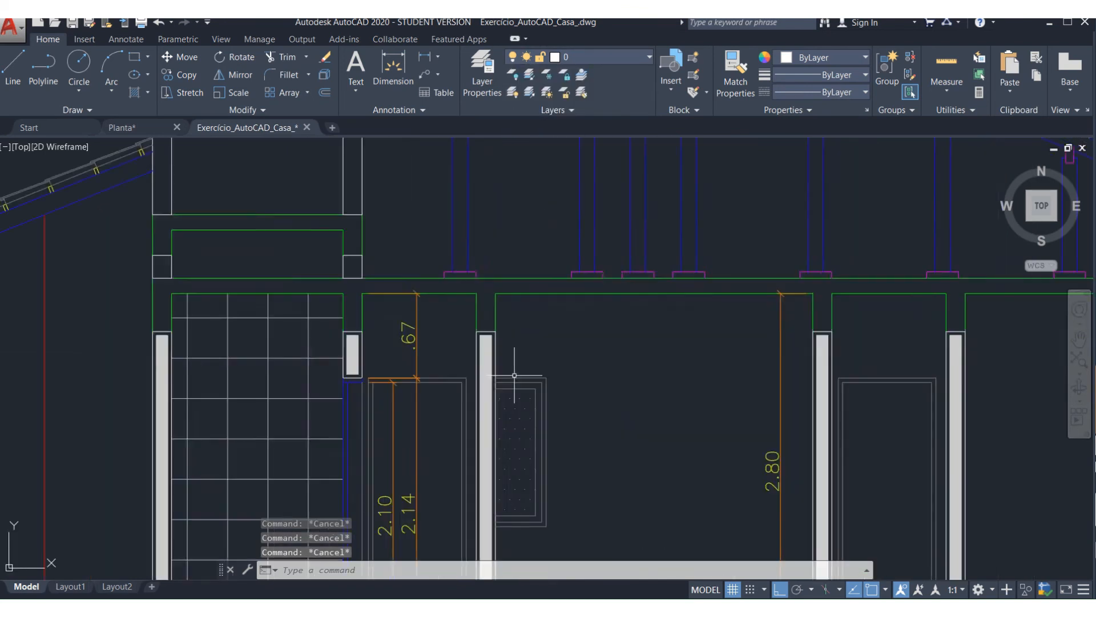
scroll(682, 393, "down", 2)
scroll(317, 268, "up", 2)
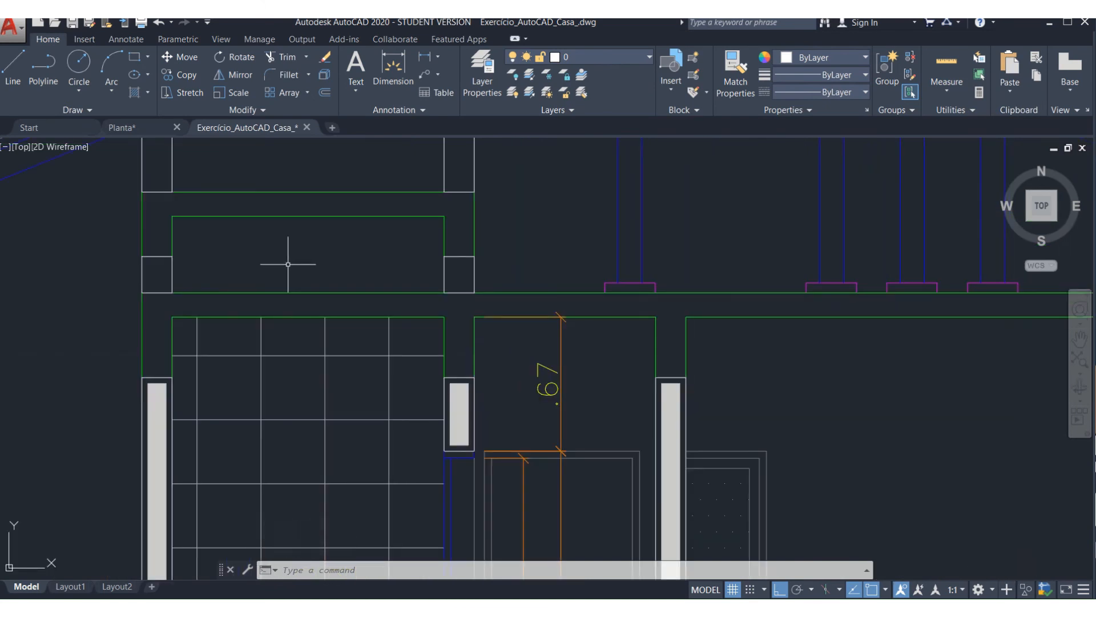
key("Return")
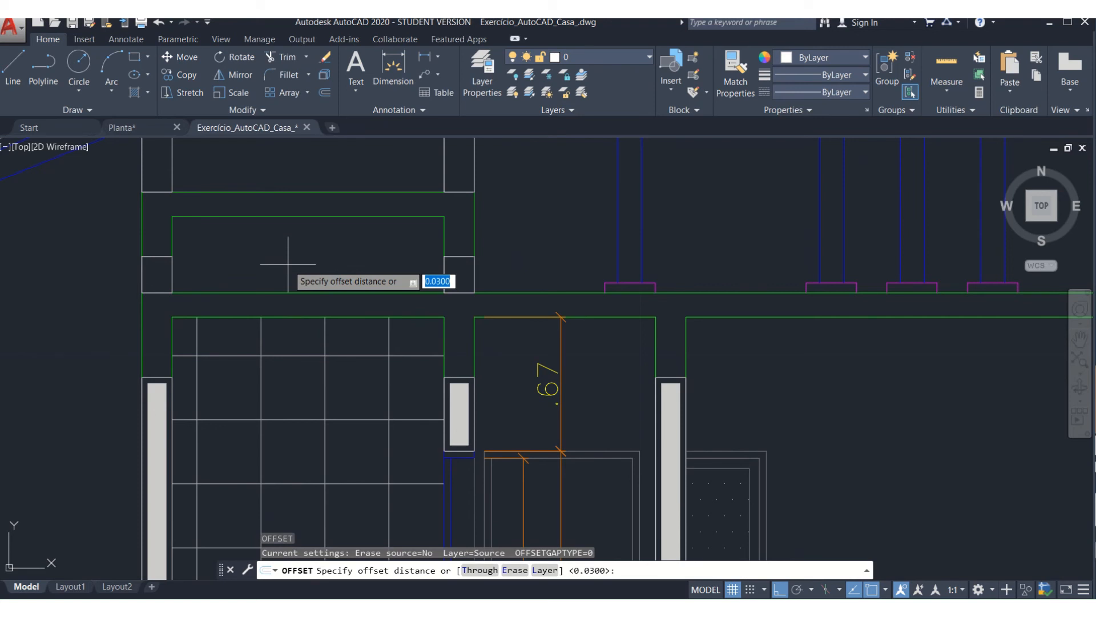
key("Return")
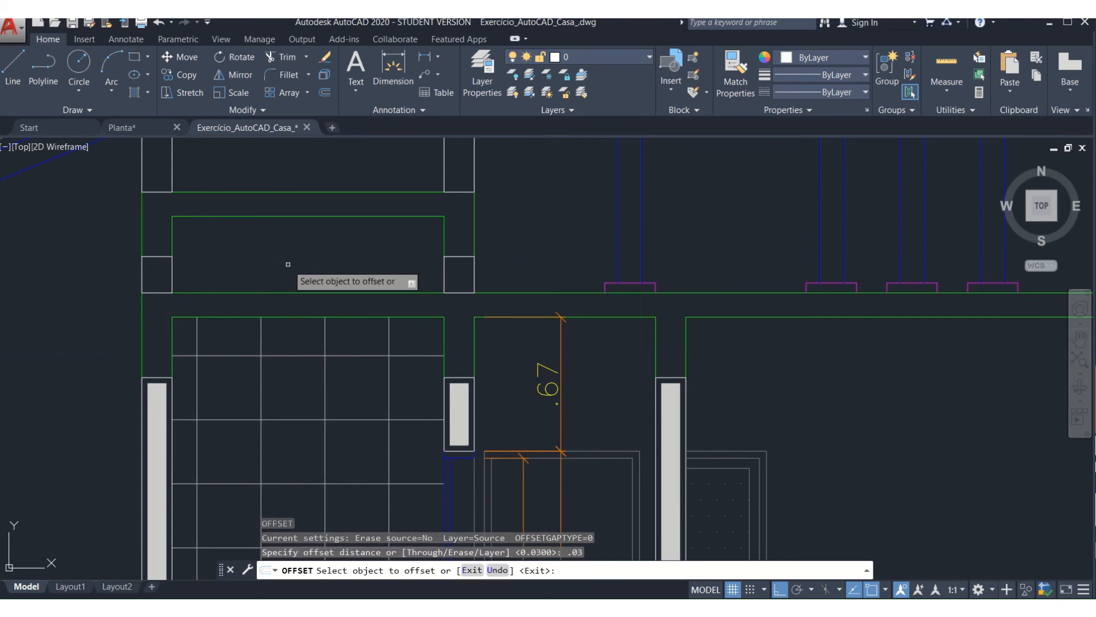
scroll(158, 254, "up", 2)
left_click(155, 286)
left_click(155, 286)
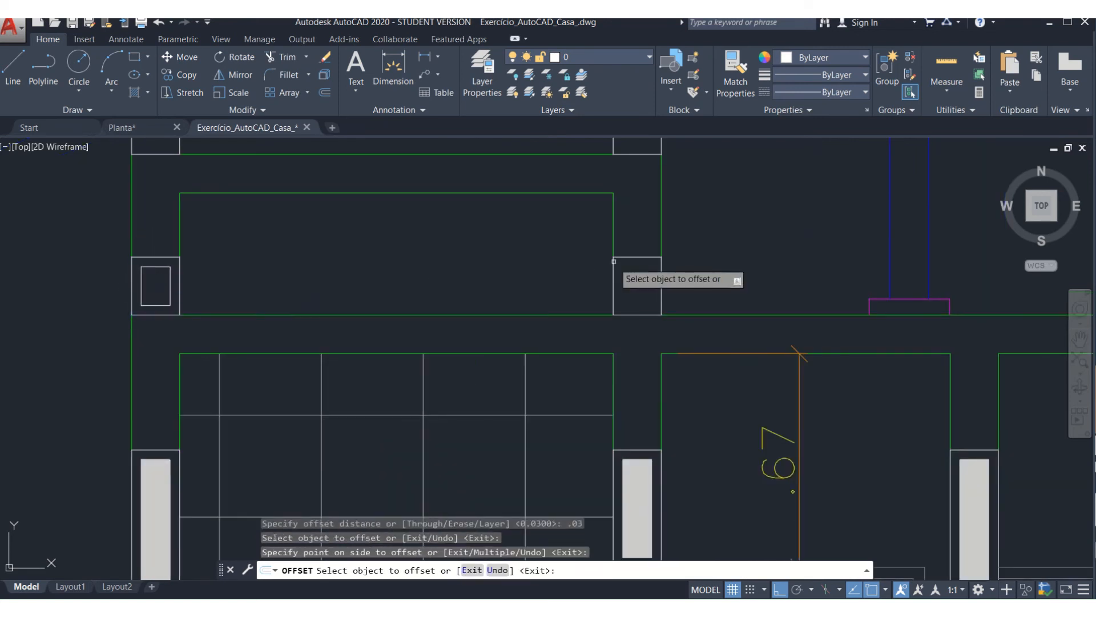
left_click(615, 276)
left_click(624, 280)
scroll(563, 297, "down", 4)
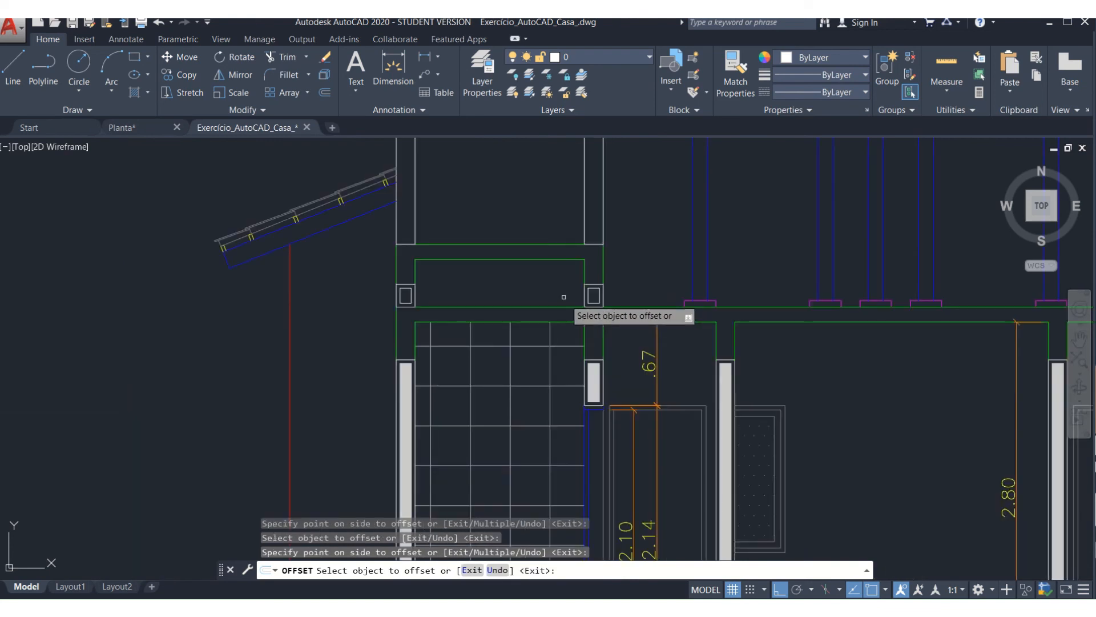
- Offset the outlines of both tall tower walls inward by 0.03
left_click(407, 245)
left_click(409, 204)
scroll(624, 258, "up", 2)
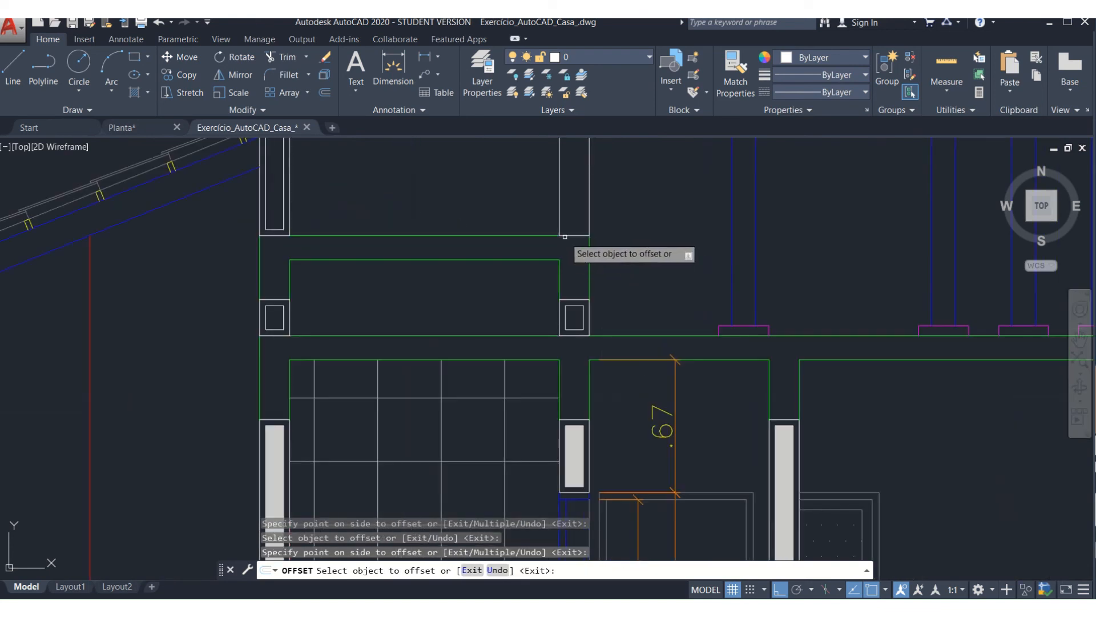
left_click(570, 235)
key("Escape")
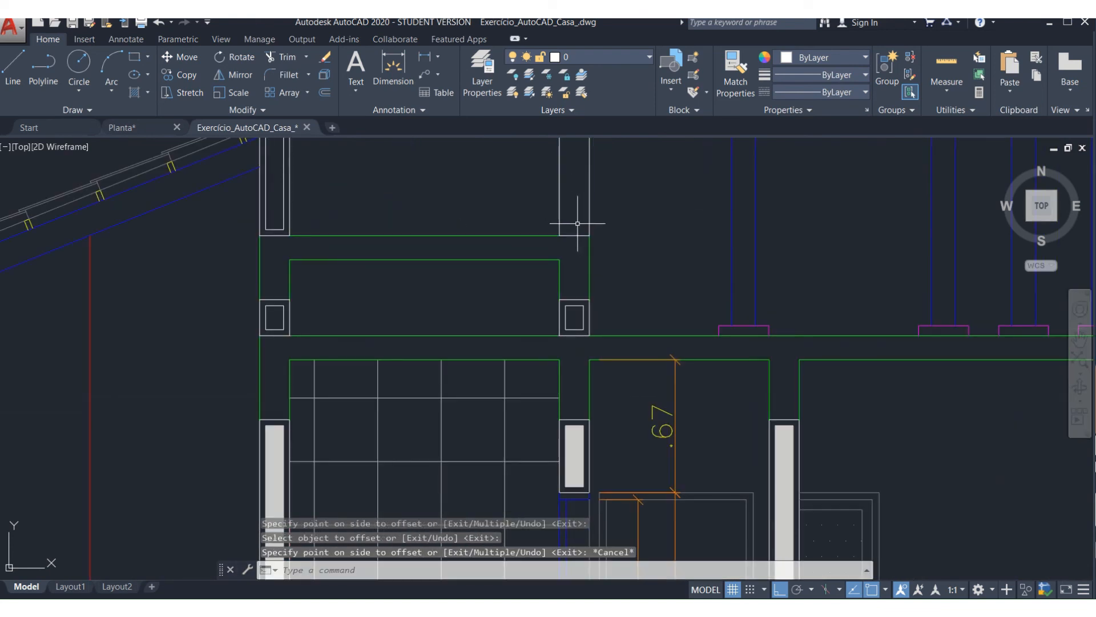
key("Return")
key("Return")
left_click(577, 215)
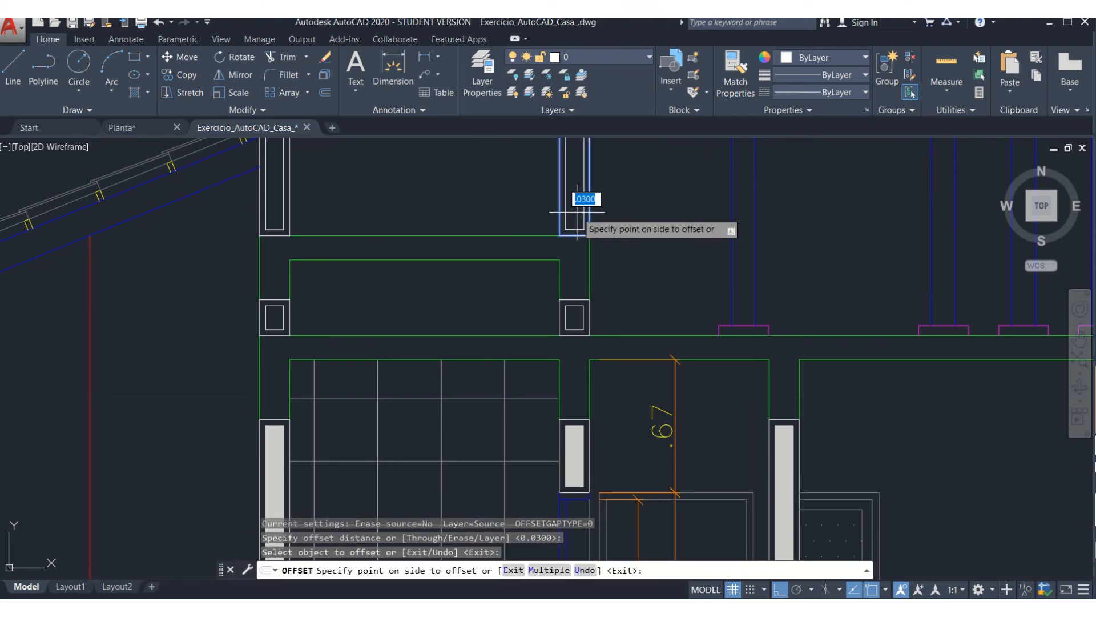
left_click(576, 213)
key("Escape")
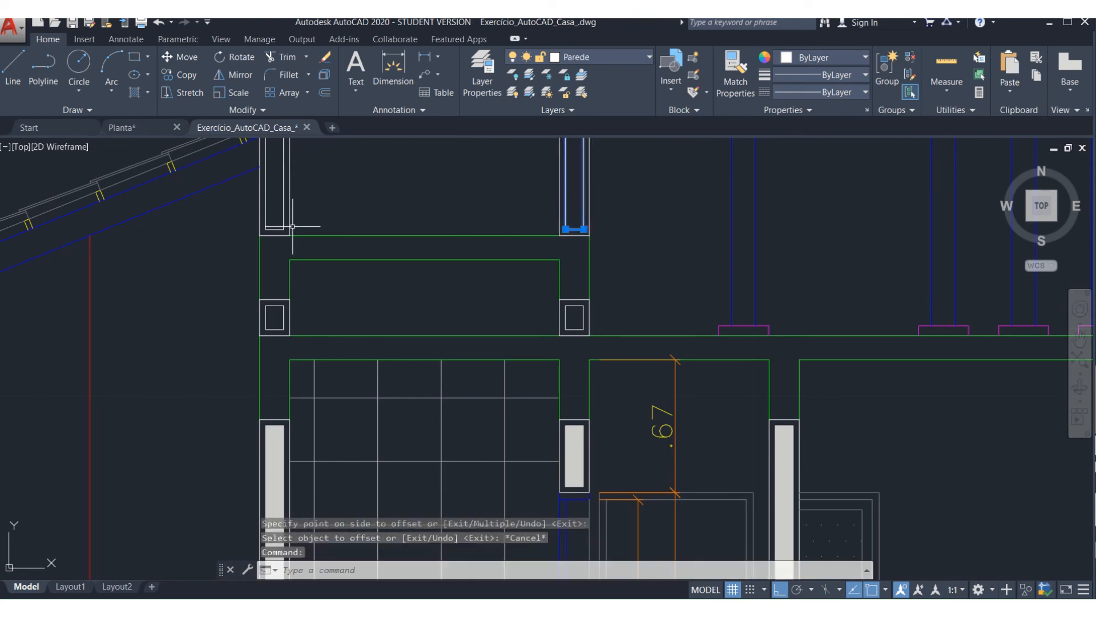
- Move the inner offset outlines of the tower walls and short blocks to the Poly layer
left_click(284, 230)
left_click(282, 305)
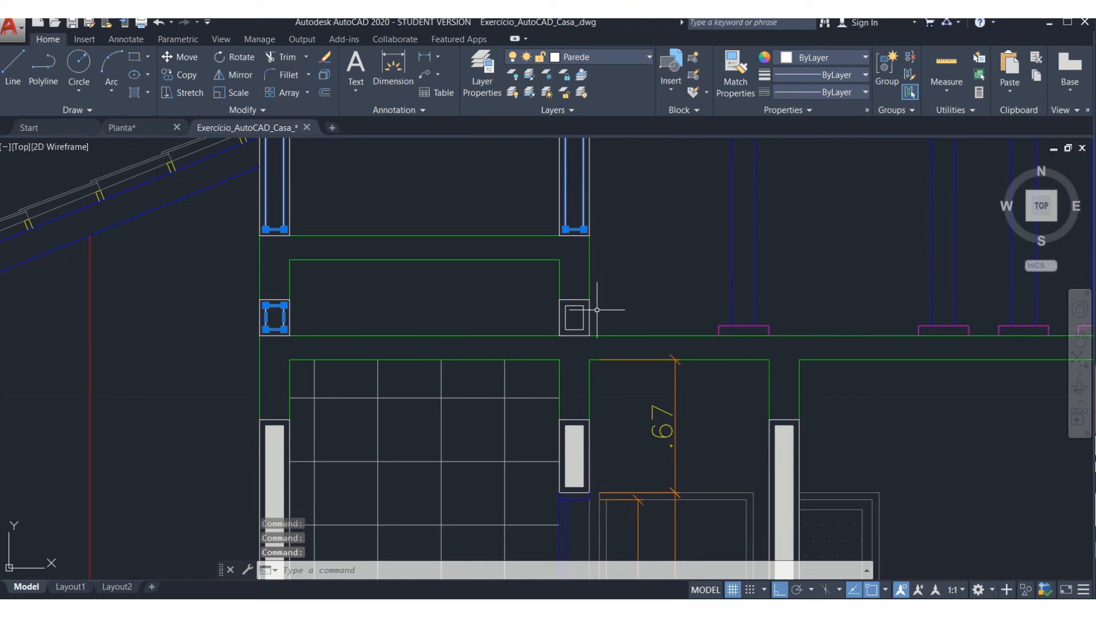
left_click(590, 57)
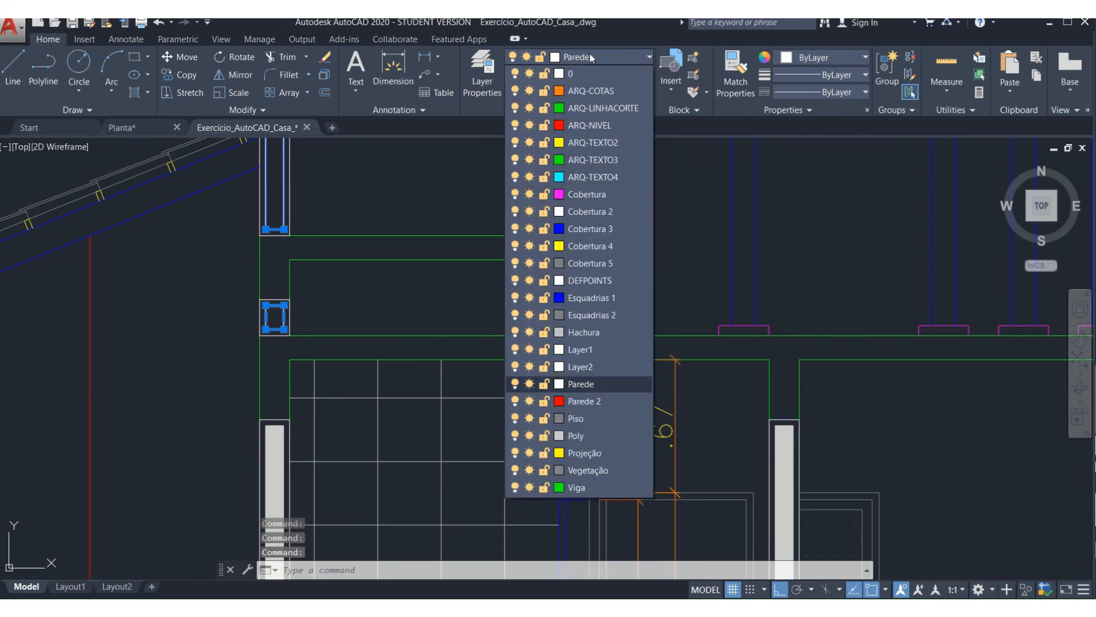
left_click(587, 434)
key("Escape")
key("Escape")
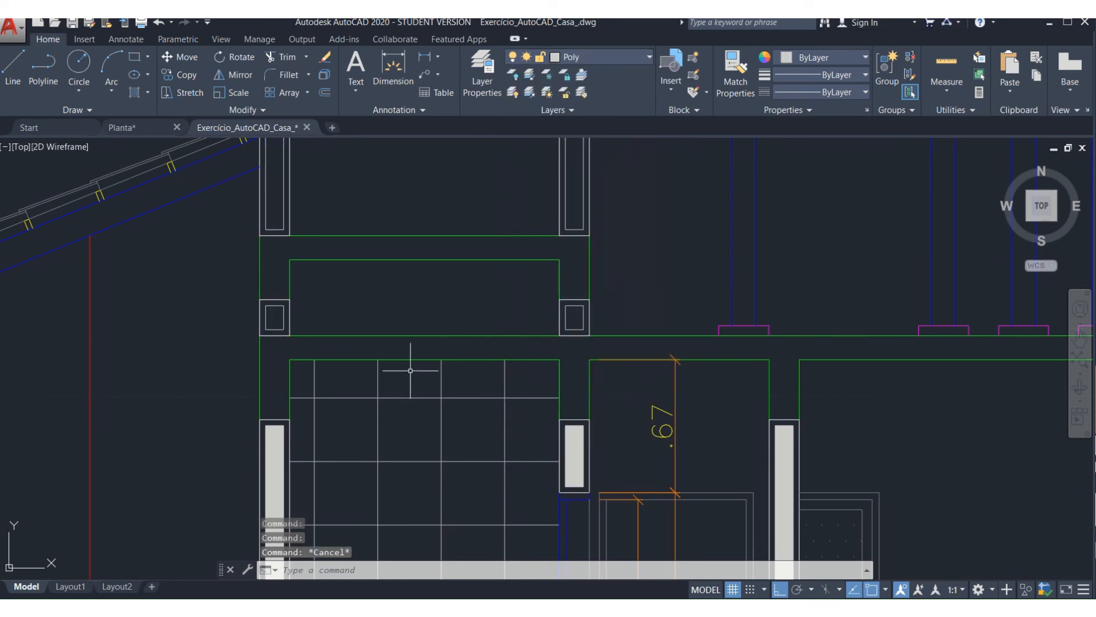
- Solid-hatch the inner outlines of both tall tower walls and the two short wall blocks beneath the tower
scroll(411, 379, "down", 2)
type("h")
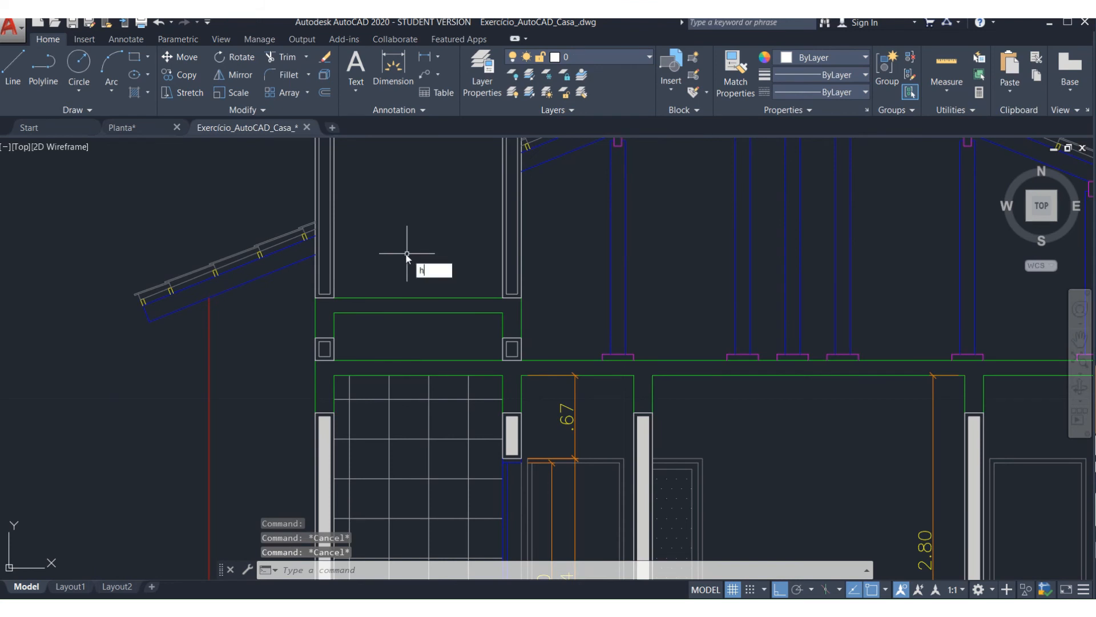
key("Return")
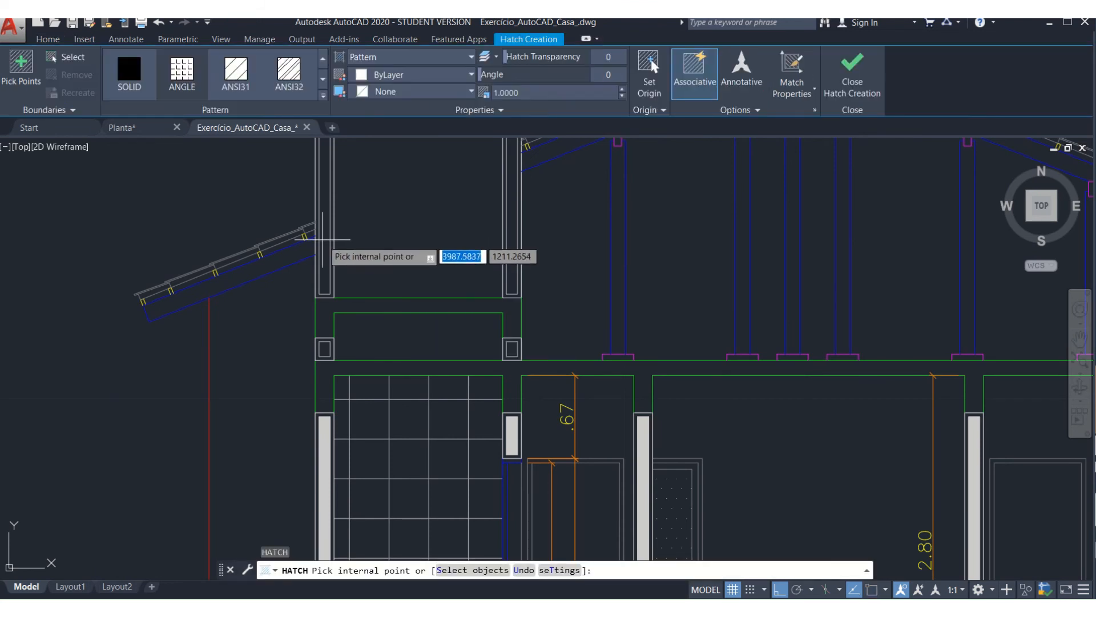
left_click(324, 228)
left_click(510, 249)
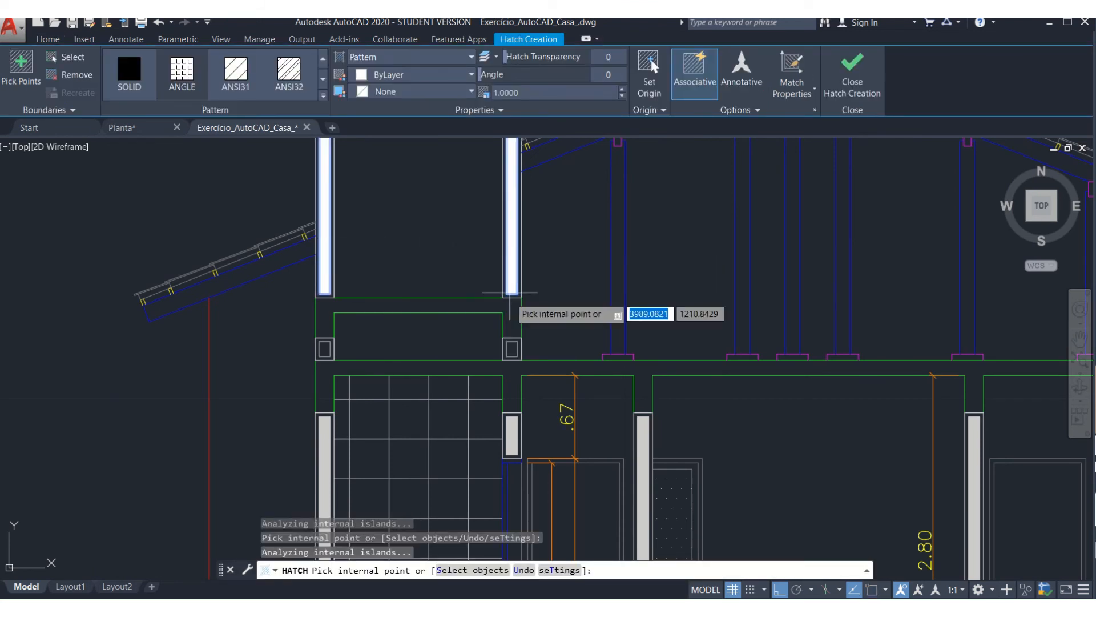
left_click(512, 349)
left_click(324, 349)
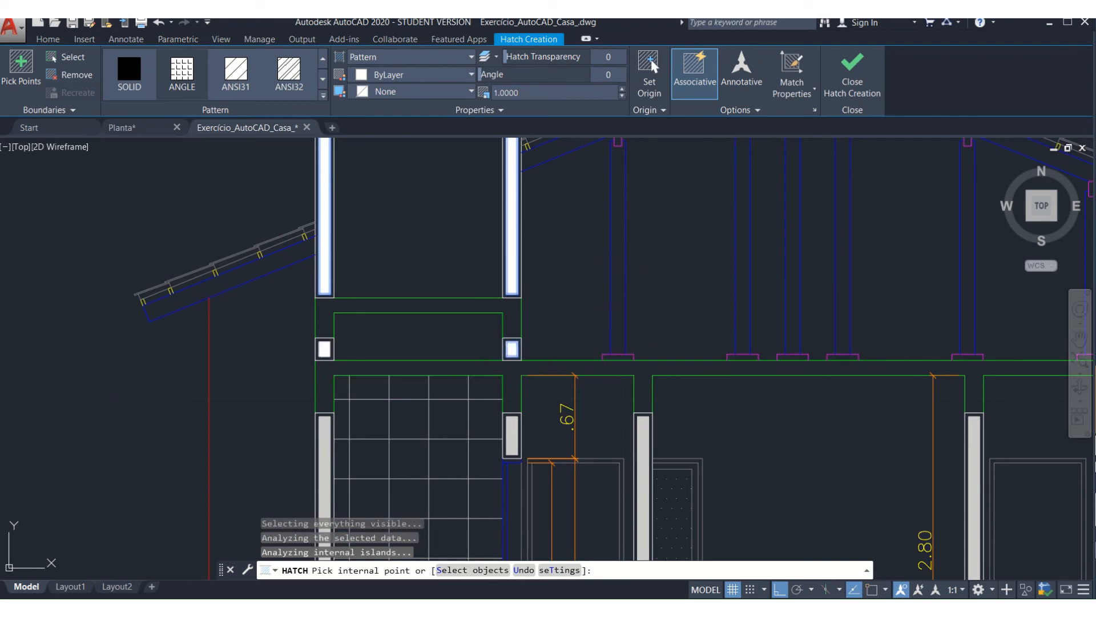
key("Return")
- Move the new solid fills of the tower walls and short blocks to the Poly layer
left_click(419, 198)
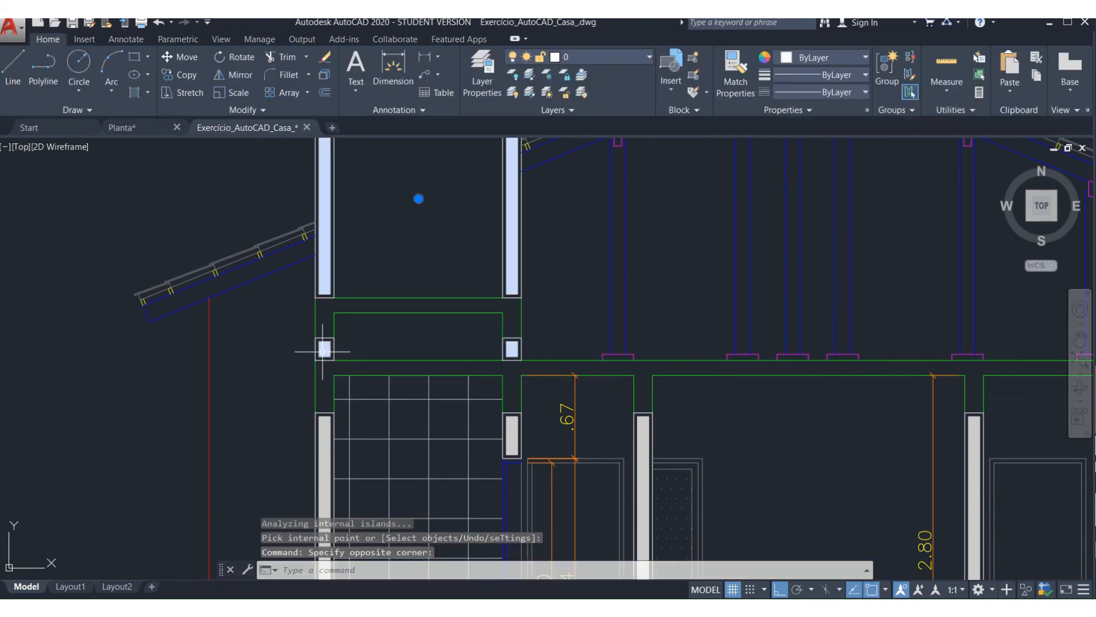
left_click(52, 42)
left_click(627, 54)
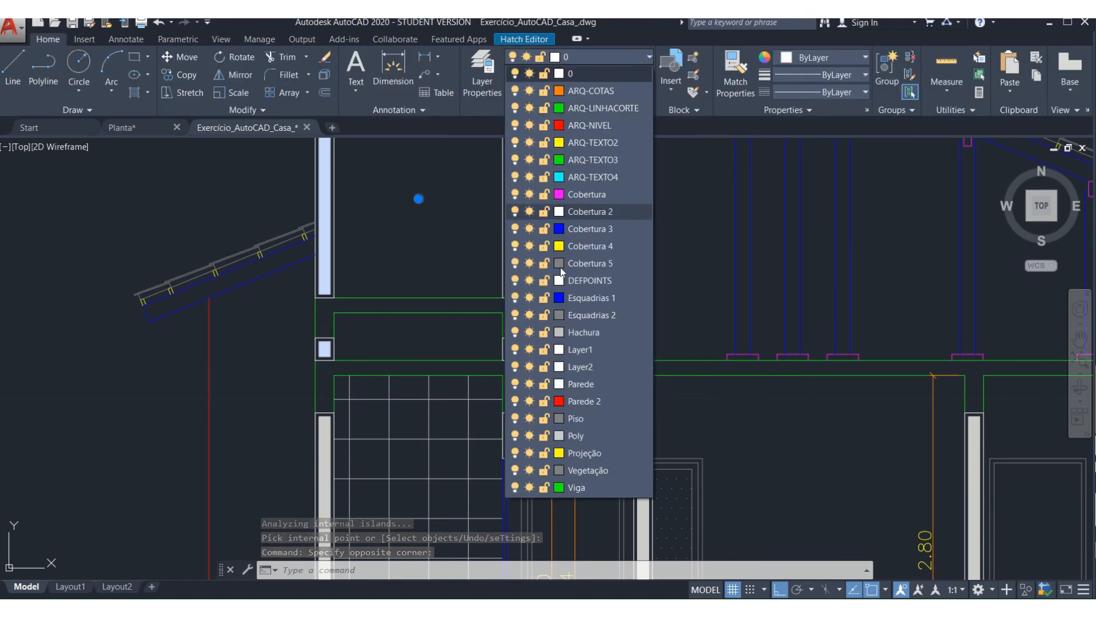
left_click(581, 434)
key("Escape")
- Hatch the ceiling slab with its beams, the slab at the tower's base and the tower's cap slab
scroll(249, 326, "down", 4)
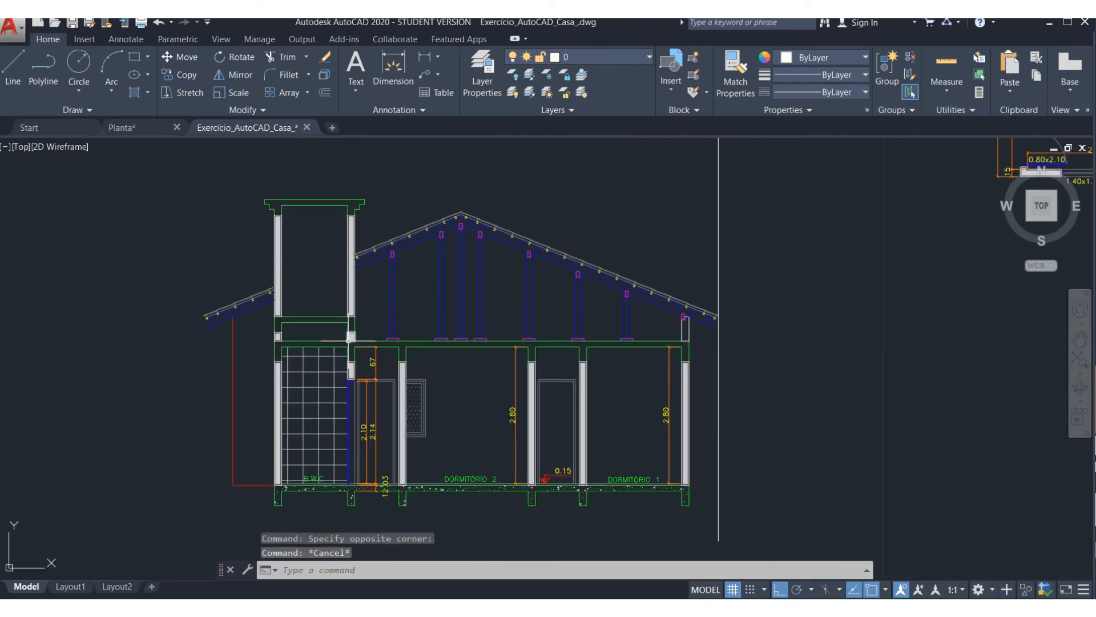
key("Escape")
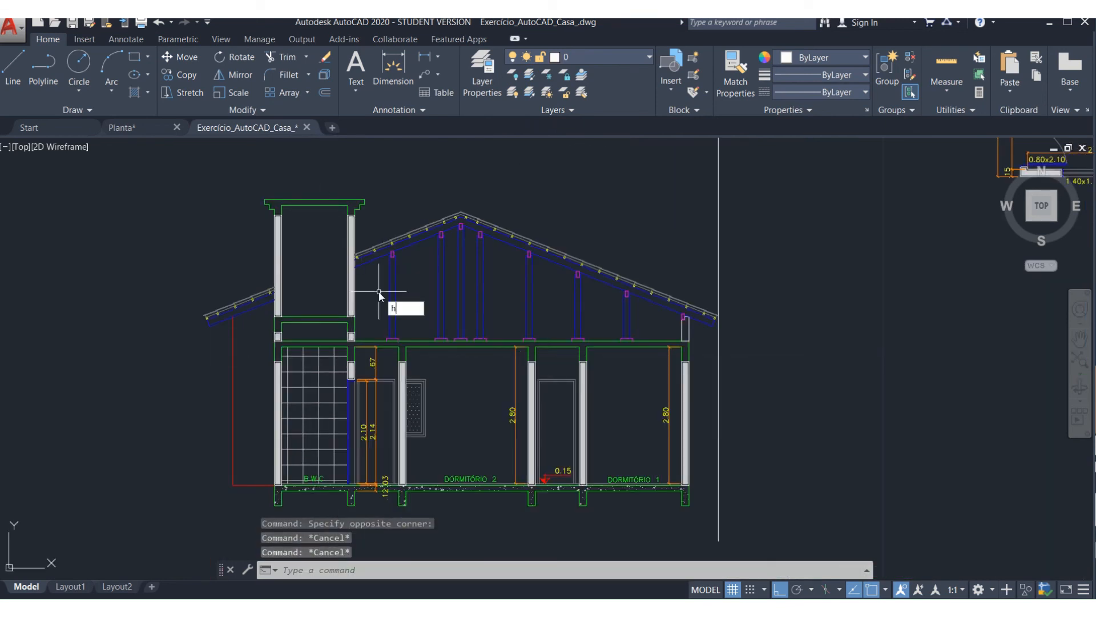
type("h")
key("Return")
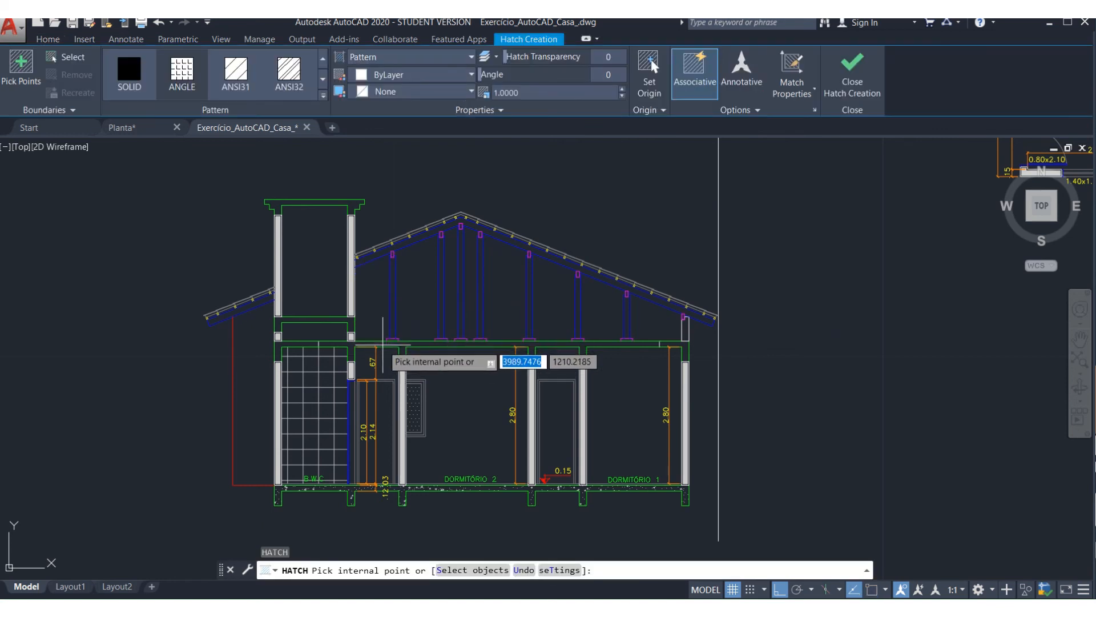
left_click(383, 344)
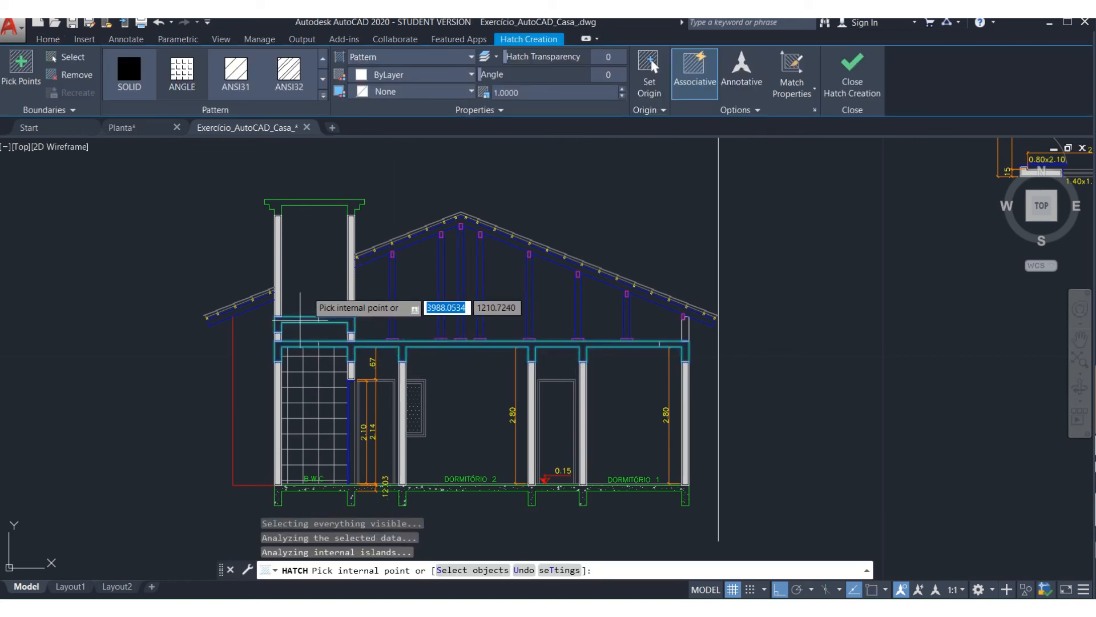
left_click(314, 202)
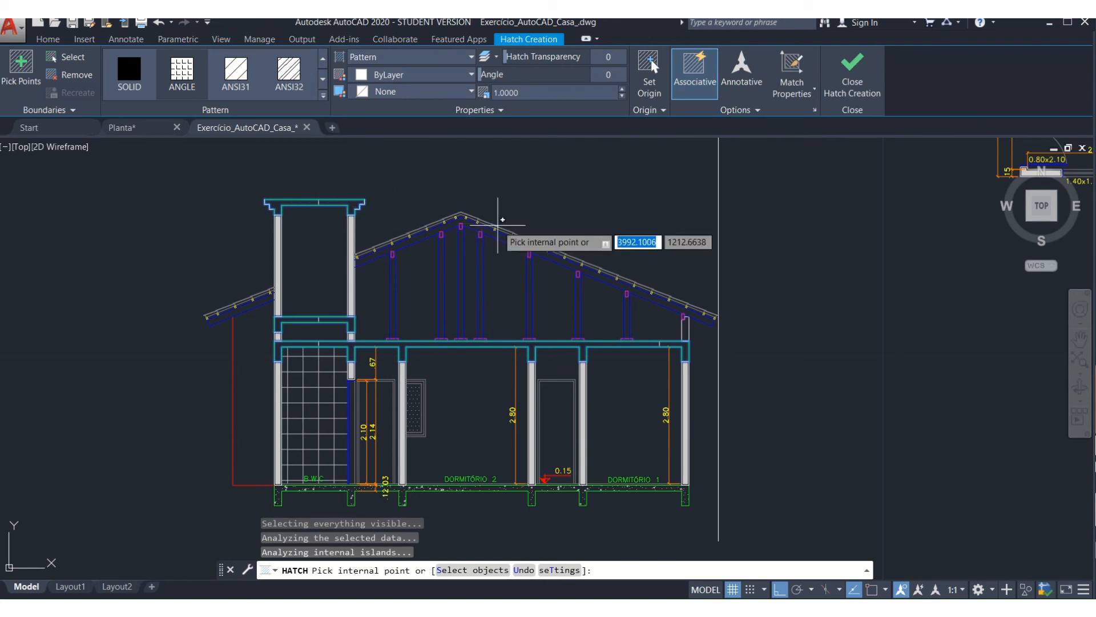
key("Escape")
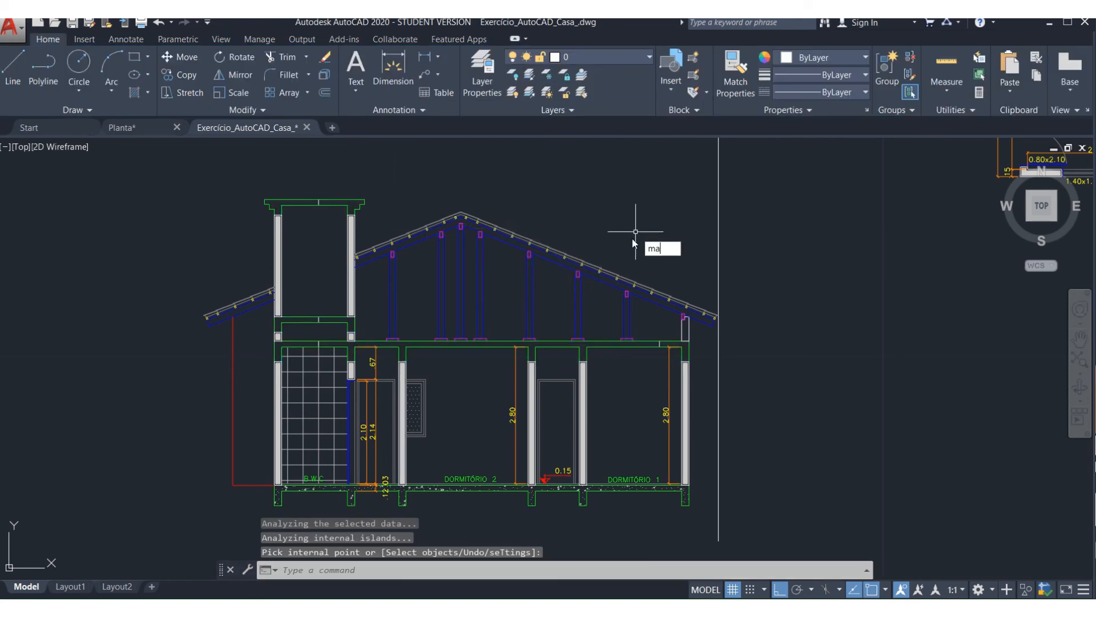
- Match the new slab and beam hatch to the concrete hatch of the floor slab below the B.W.C
key("Return")
scroll(309, 467, "up", 5)
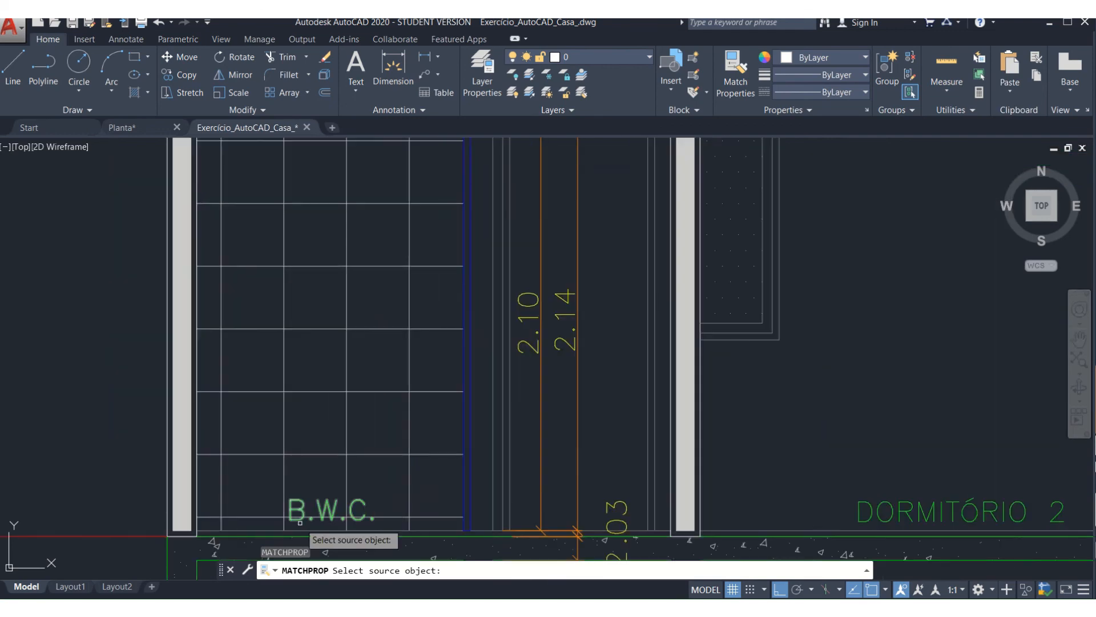
left_click(333, 550)
scroll(468, 382, "down", 4)
scroll(454, 194, "up", 2)
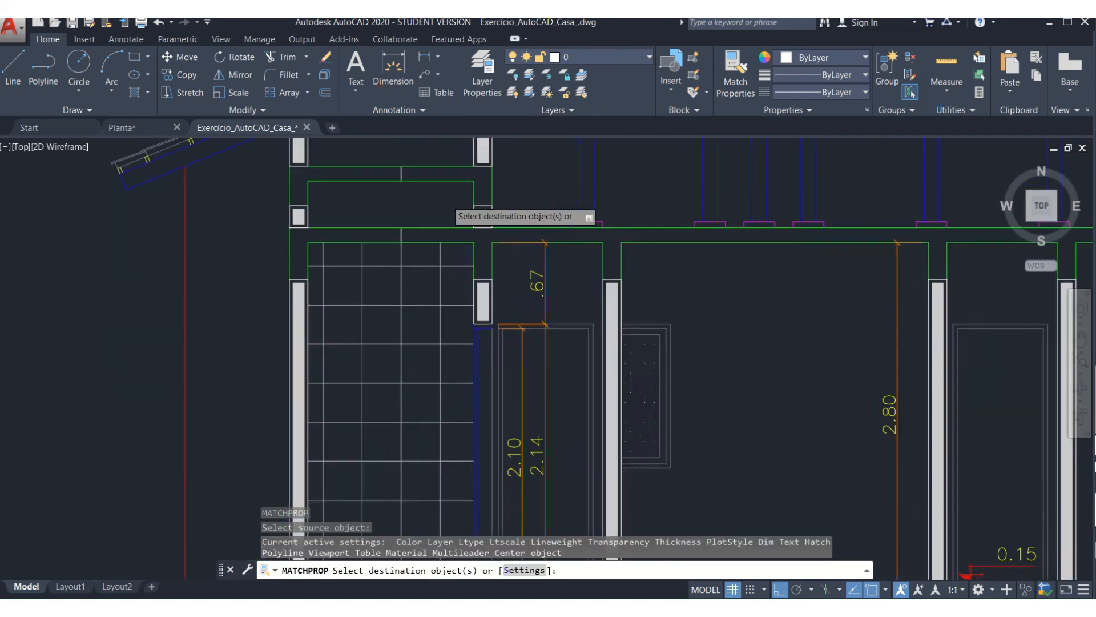
scroll(443, 205, "up", 4)
left_click(343, 273)
key("Return")
- Delete the long vertical guide line beside the right end of the section's roof
scroll(348, 283, "down", 4)
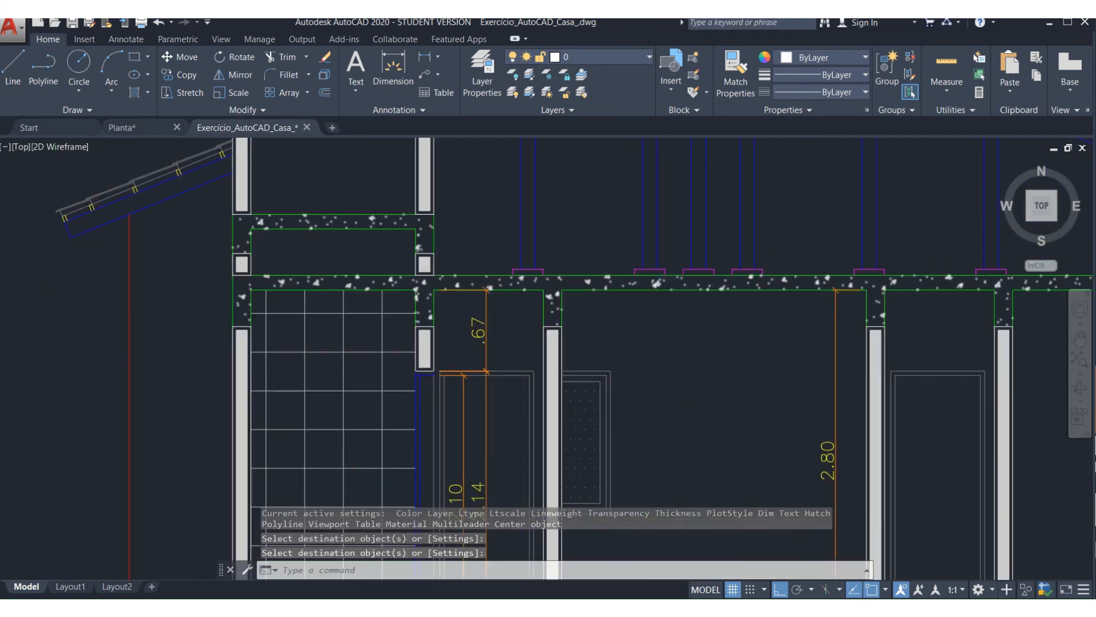
scroll(346, 282, "down", 4)
scroll(536, 239, "down", 2)
scroll(633, 240, "up", 2)
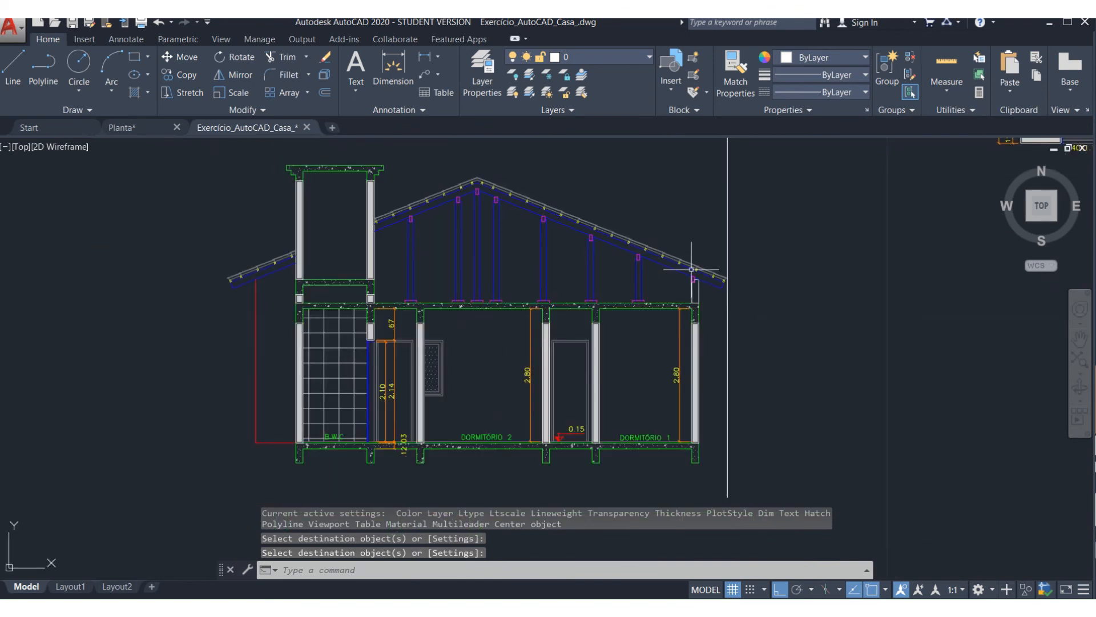
scroll(486, 320, "down", 1)
scroll(529, 221, "up", 2)
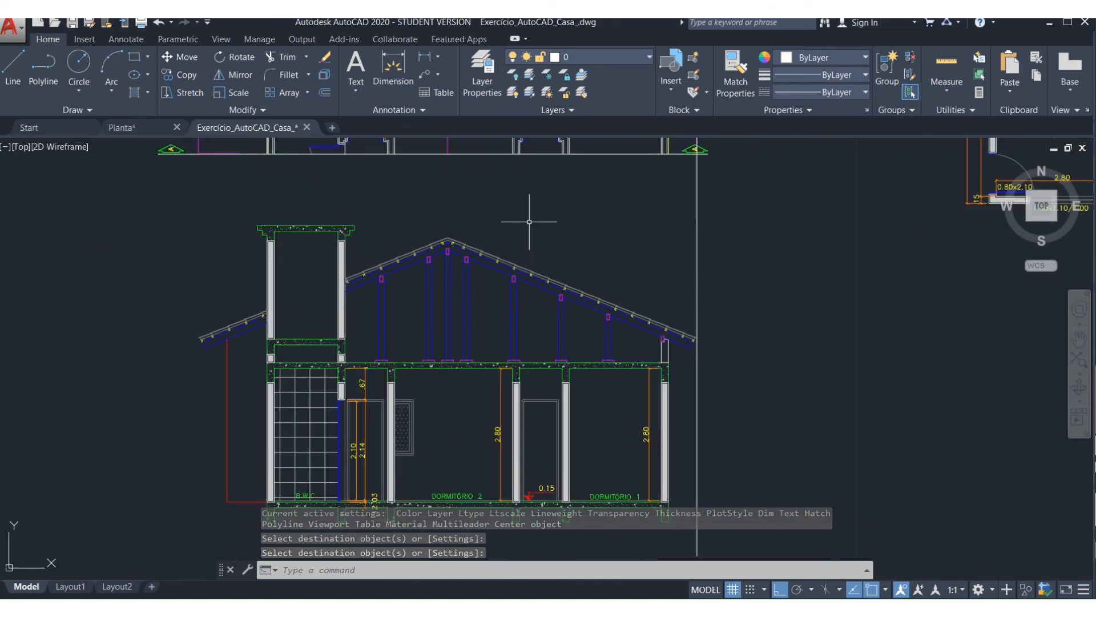
left_click(751, 192)
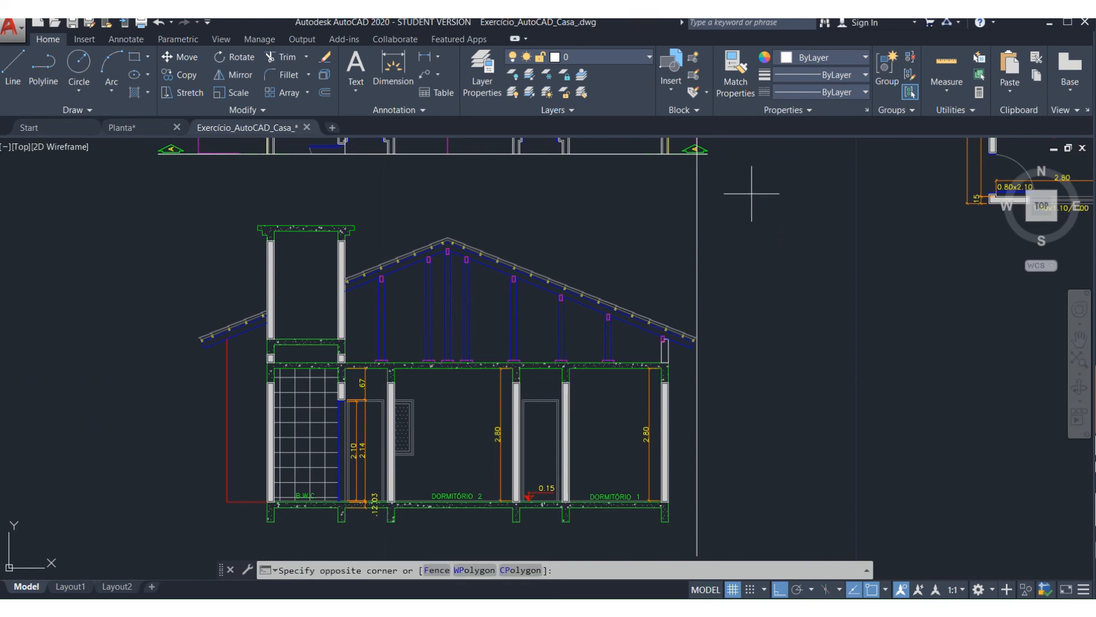
left_click(636, 220)
key("Delete")
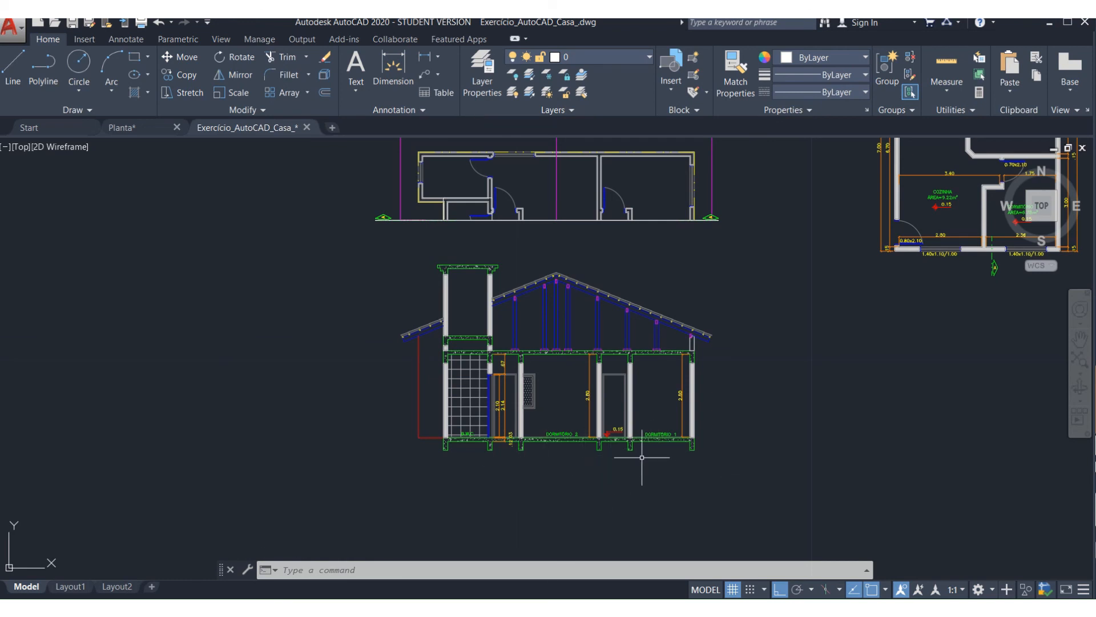
- Join the underside lines of the floor slab and its foundation beams into one polyline with PEDIT
scroll(509, 463, "up", 6)
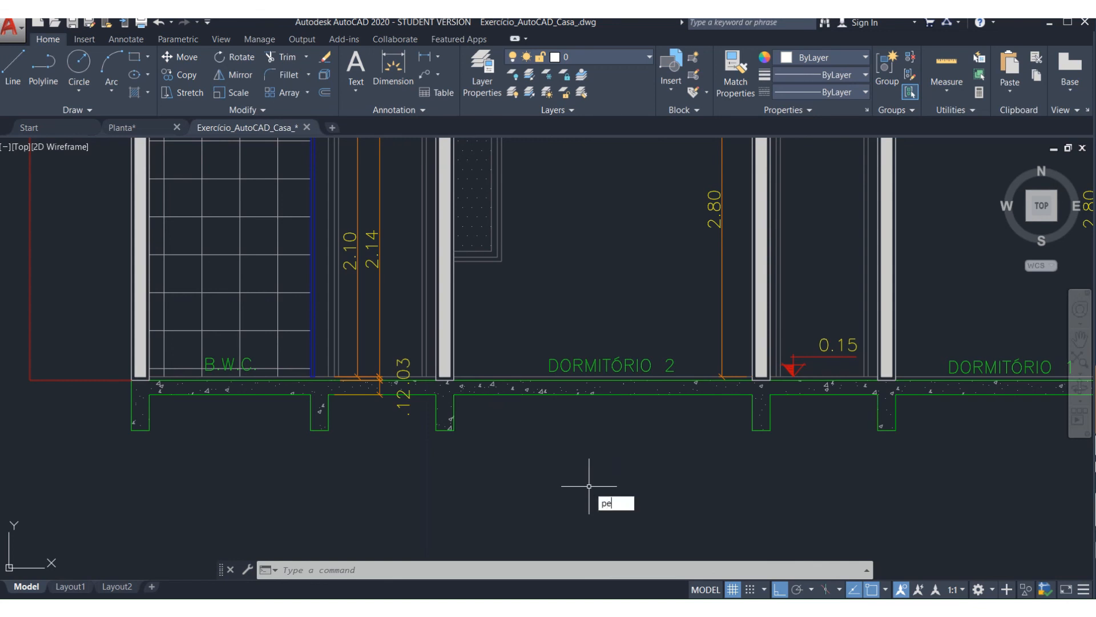
key("Return")
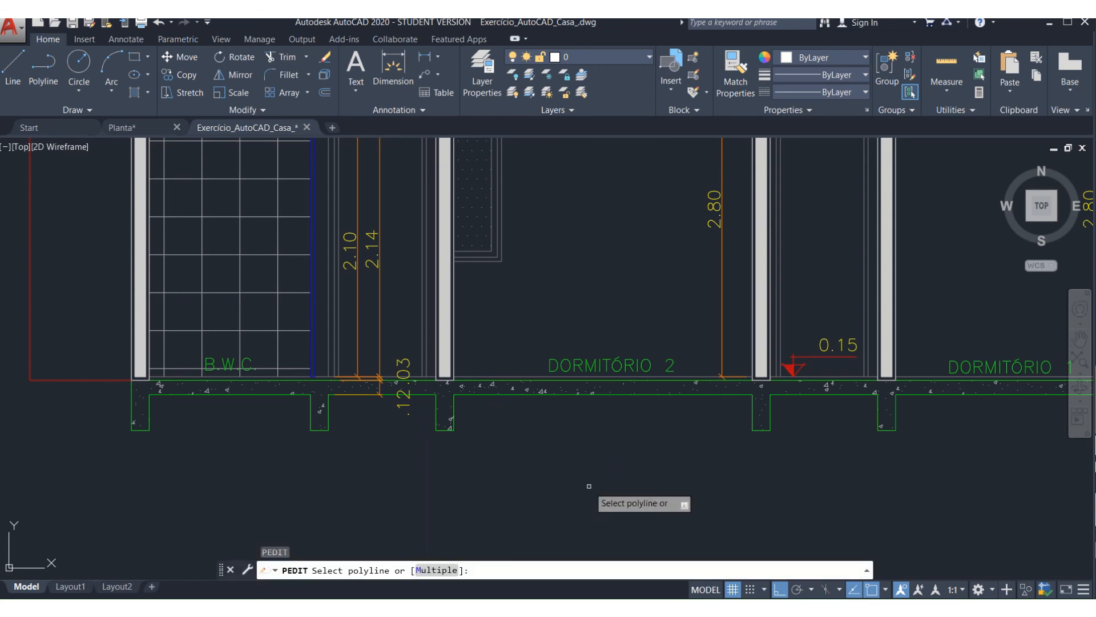
left_click(131, 406)
key("Return")
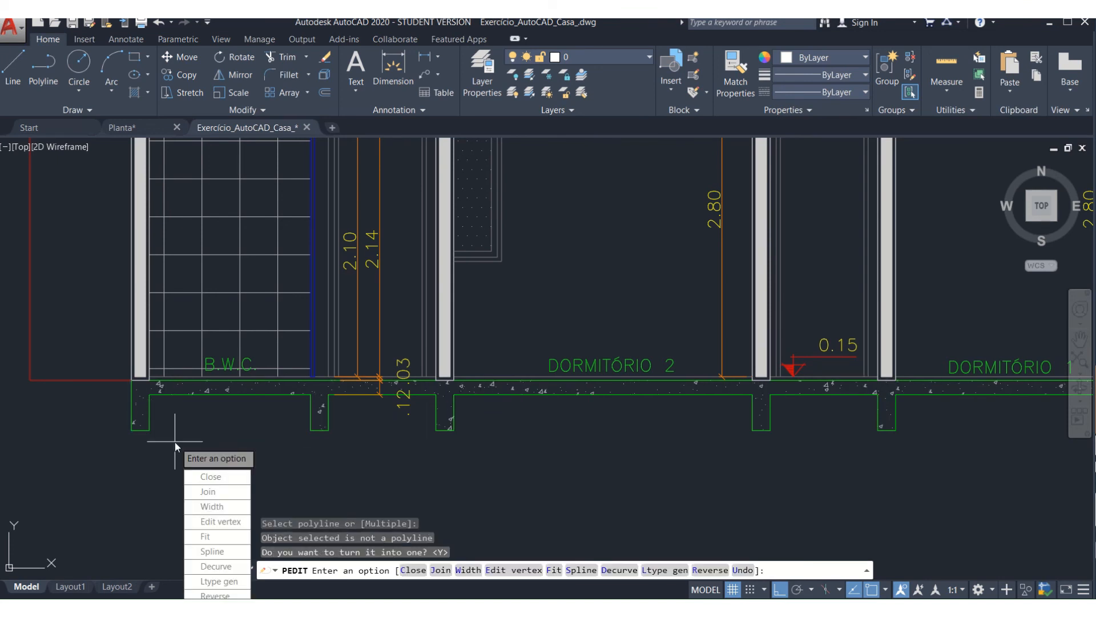
left_click(208, 491)
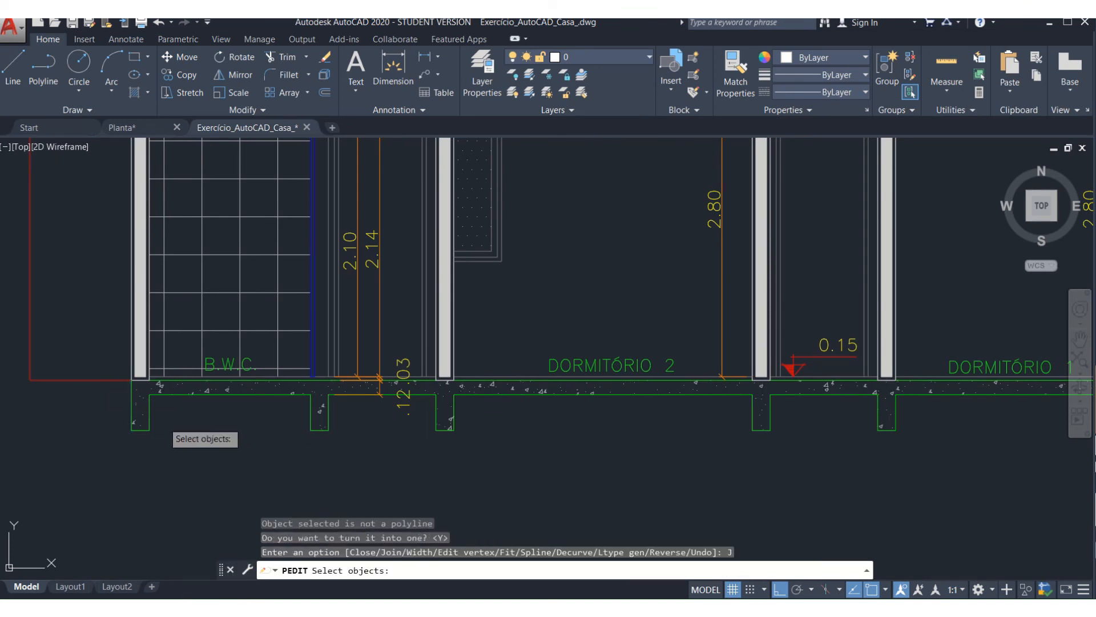
left_click(128, 400)
scroll(128, 400, "down", 2)
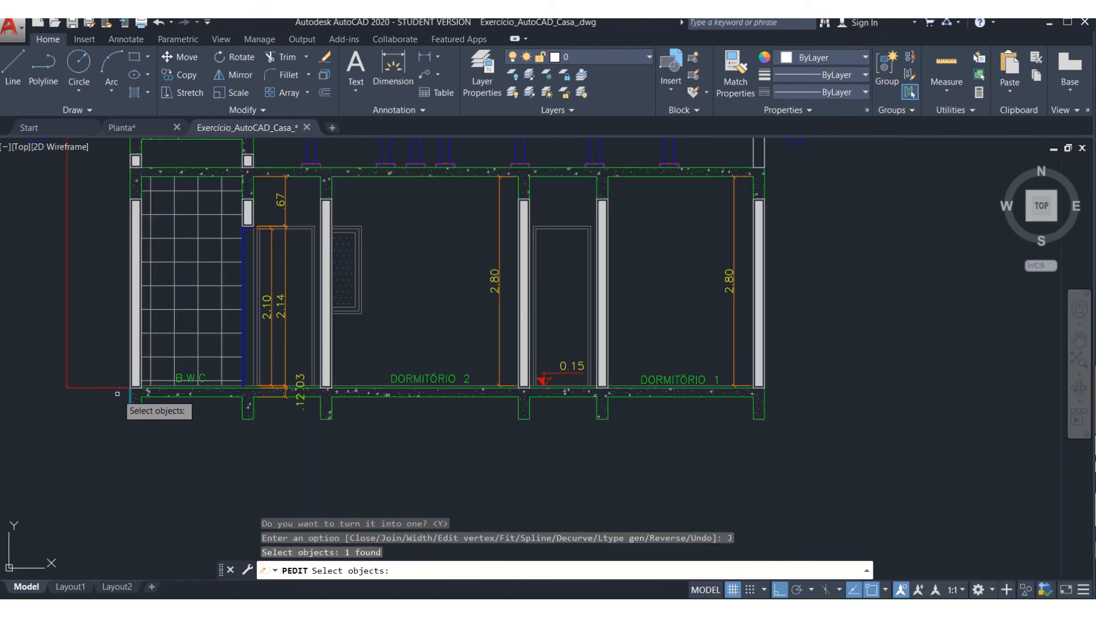
left_click(117, 393)
left_click(880, 488)
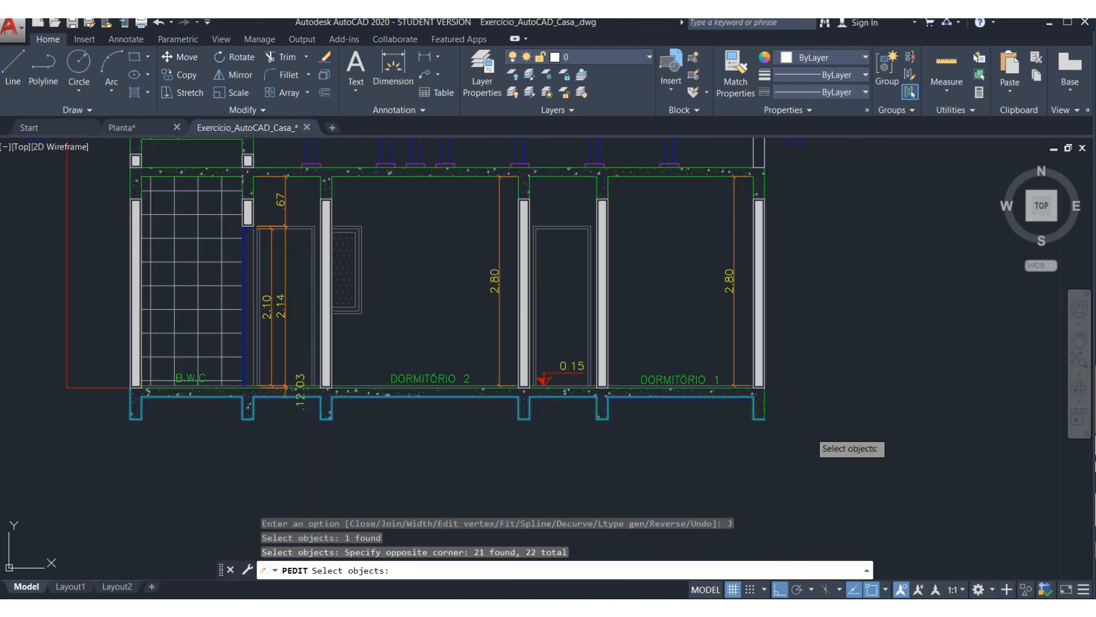
left_click(765, 407)
key("Return")
key("Return")
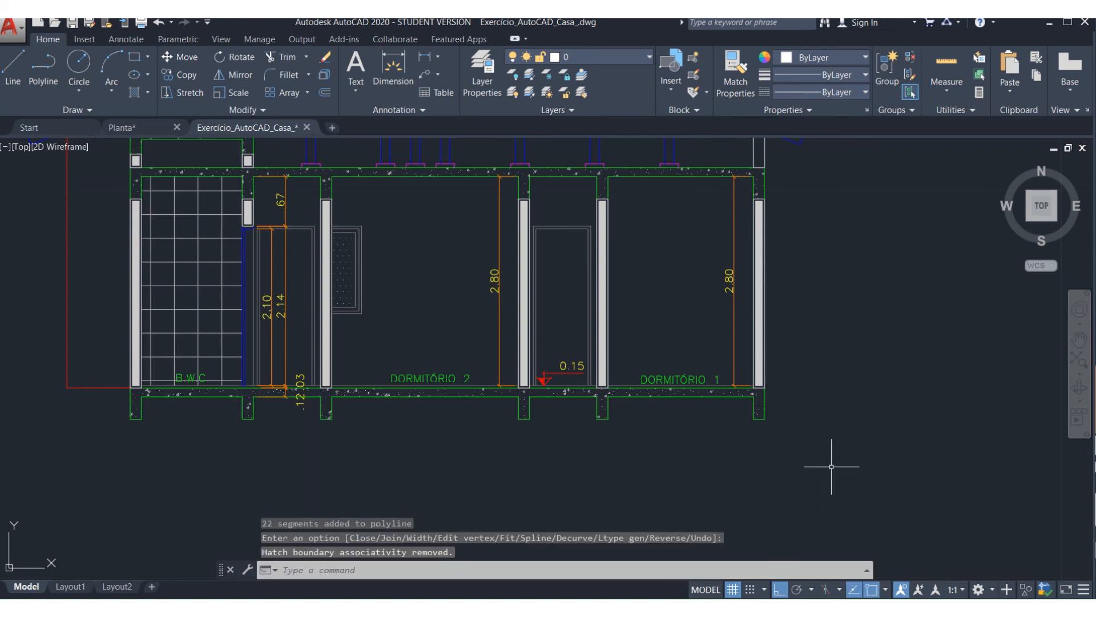
- Offset the joined foundation outline outward by 0.05
key("Return")
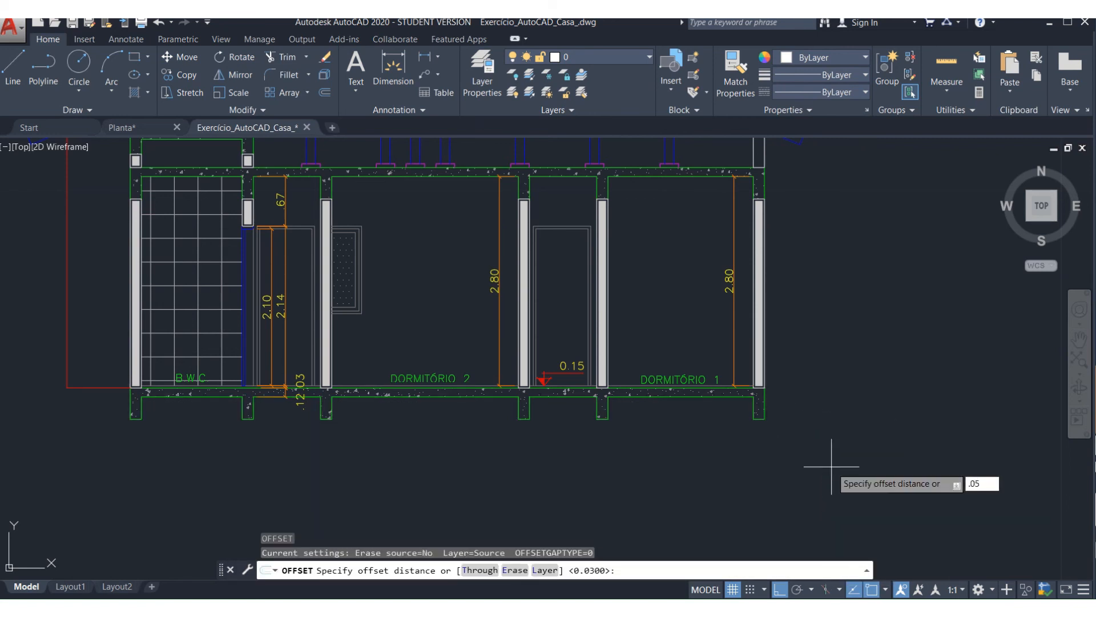
key("Return")
left_click(765, 406)
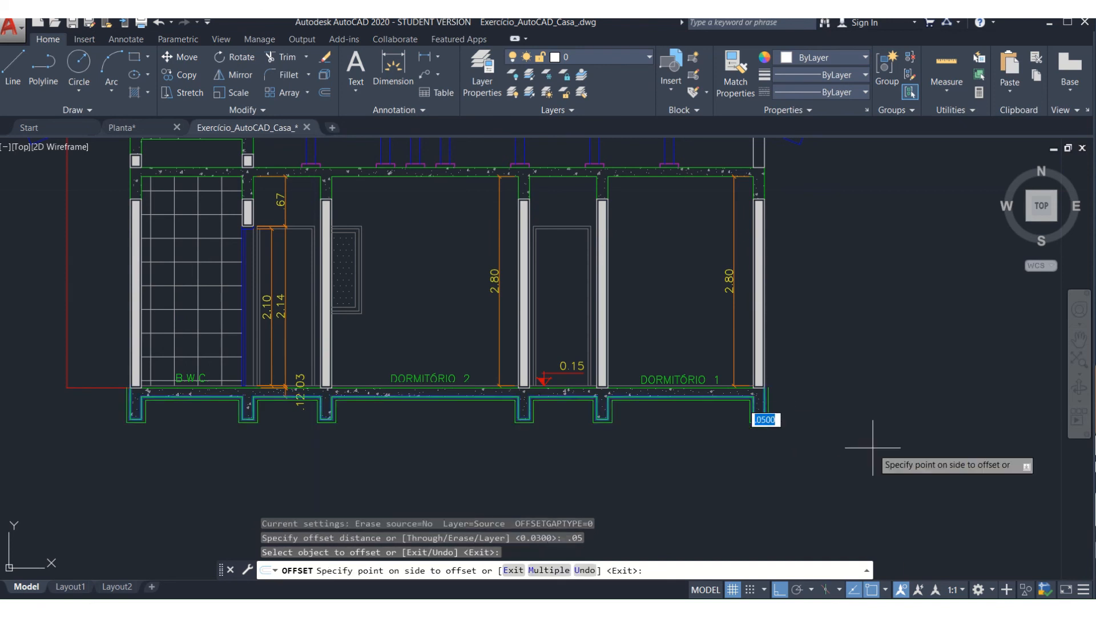
left_click(874, 445)
key("Return")
- Offset the outer foundation outline outward by another 0.3
key("Return")
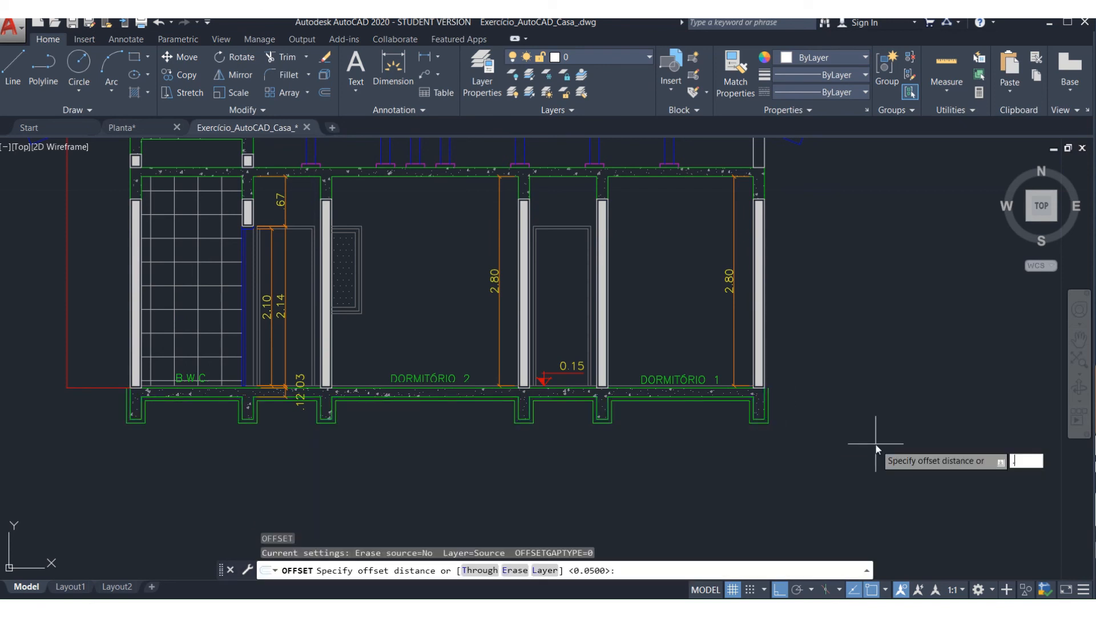
type(".3")
key("Return")
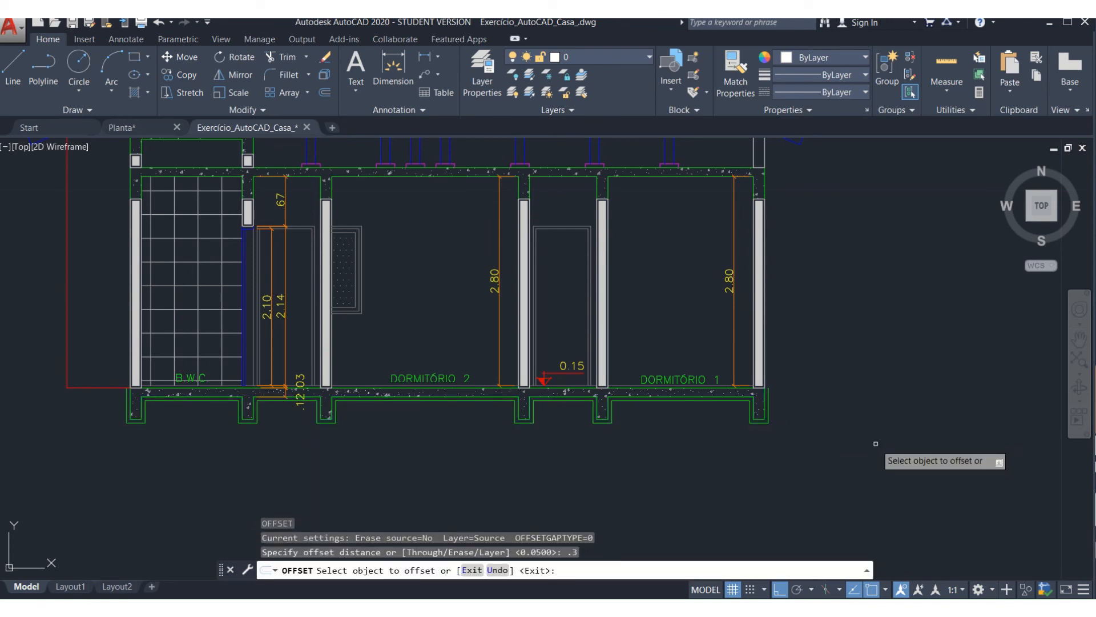
left_click(767, 418)
left_click(851, 445)
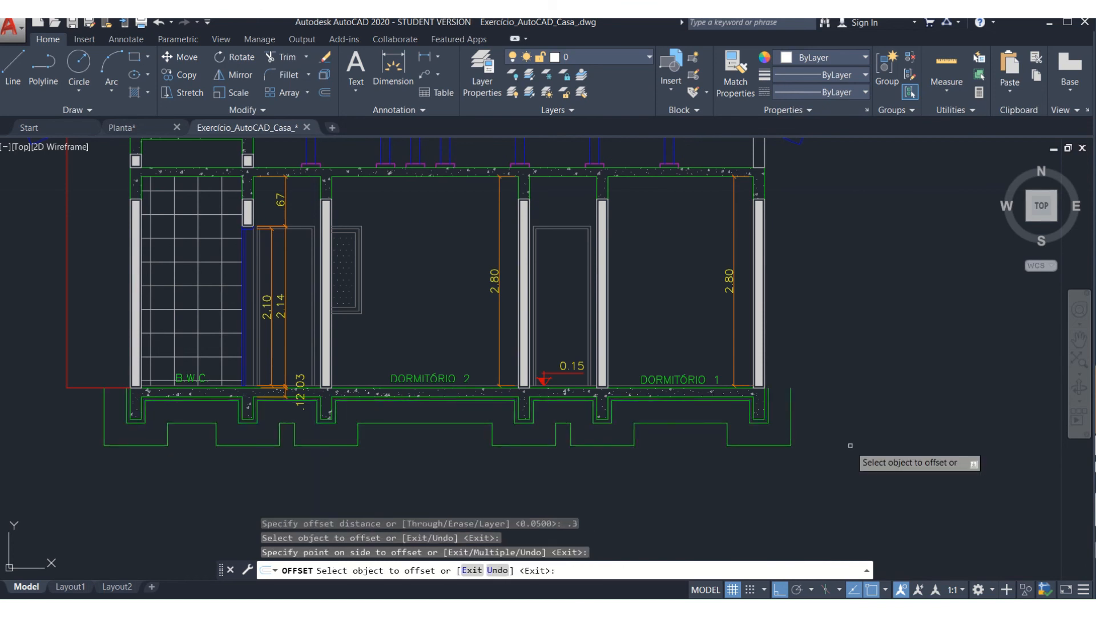
key("Escape")
key("Escape")
key("Escape")
key("Escape")
- Draw a 0.30 horizontal line closing the gap between the two offset foundation outlines at their upper right ends
scroll(795, 385, "up", 2)
scroll(795, 386, "up", 4)
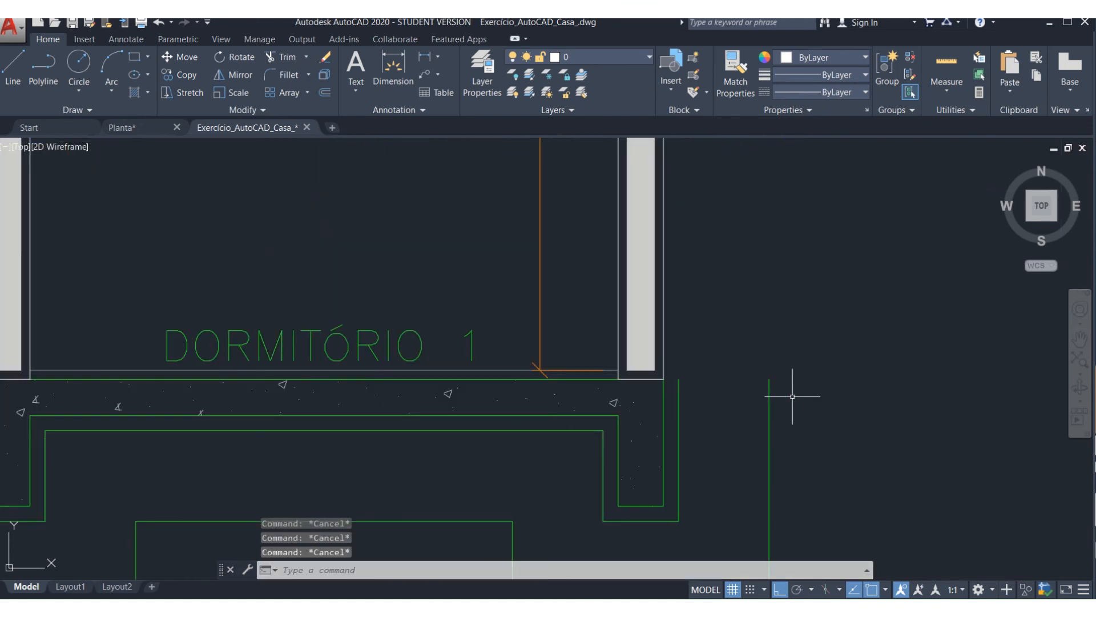
type("l")
key("Return")
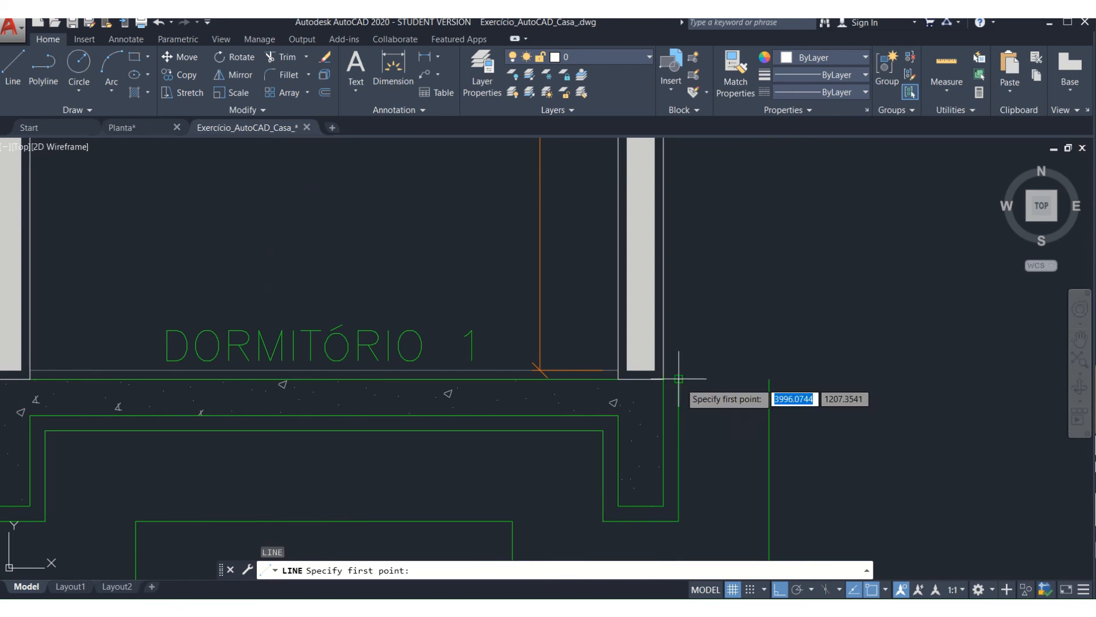
left_click(678, 378)
key("ctrl+z")
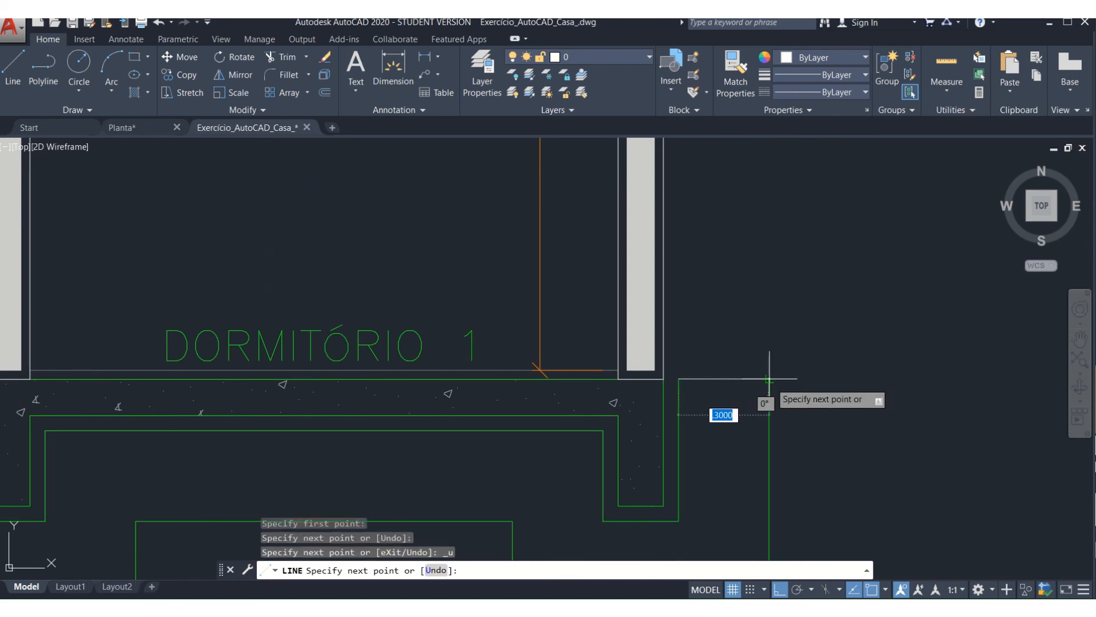
left_click(769, 378)
key("Return")
scroll(850, 380, "down", 4)
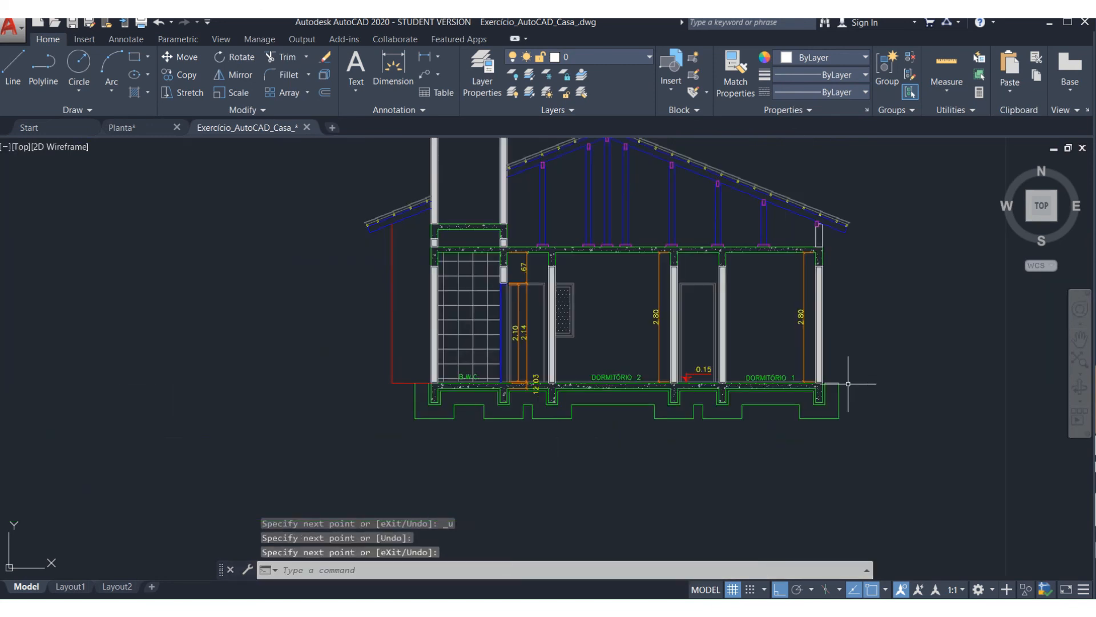
- Draw a line closing the gap between the two offset foundation outlines at their upper left ends and level its outer endpoint
scroll(399, 392, "up", 6)
key("Return")
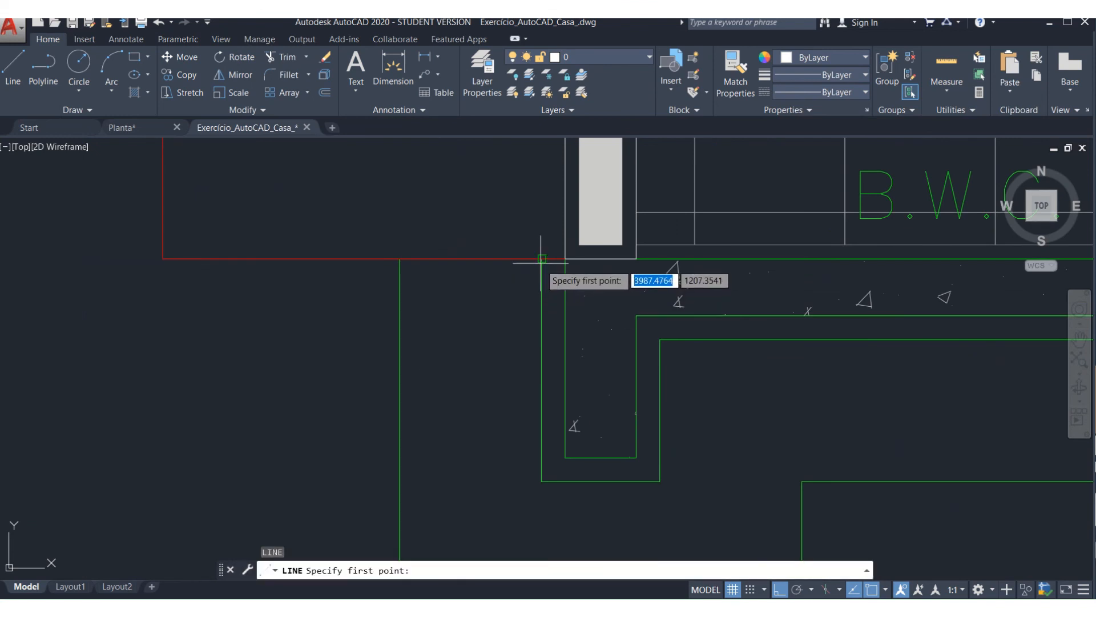
left_click(541, 258)
left_click(398, 266)
key("Return")
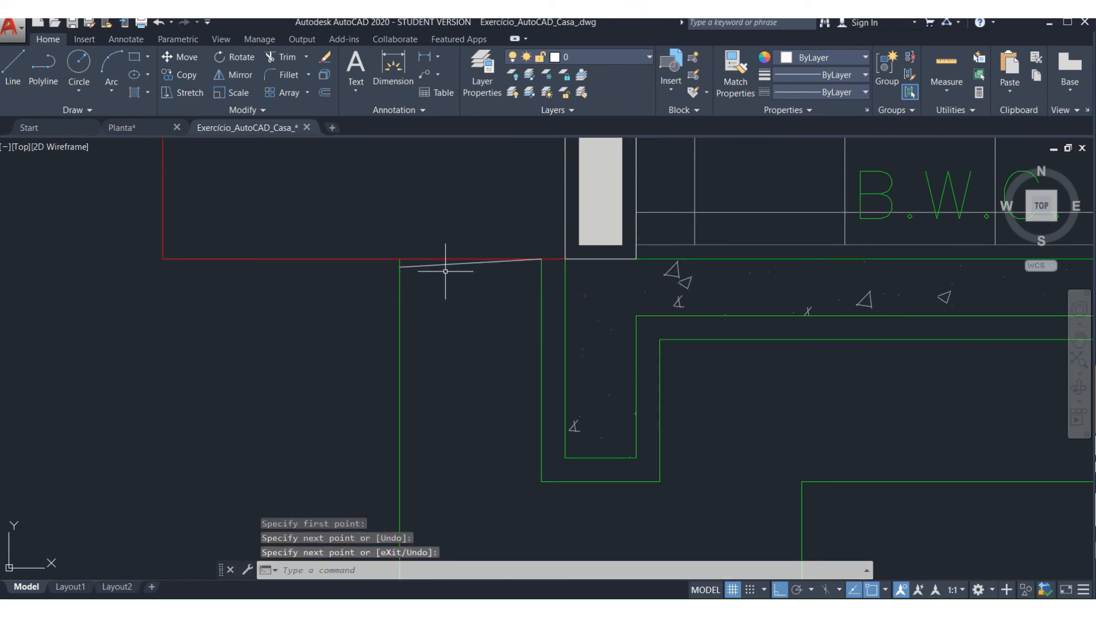
left_click(410, 265)
left_click(400, 266)
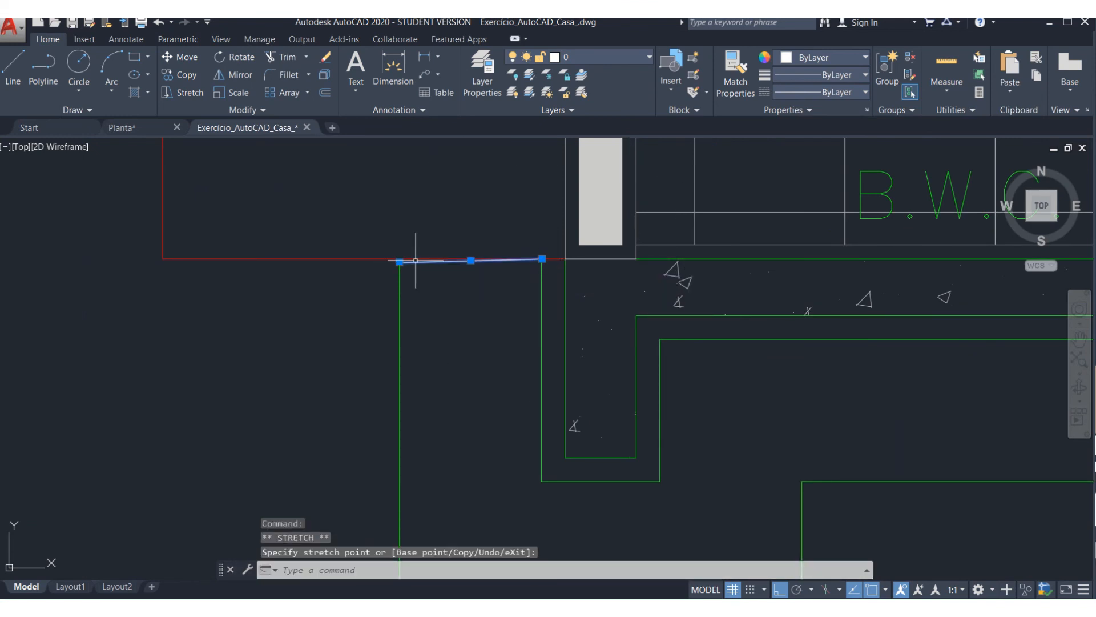
left_click(401, 257)
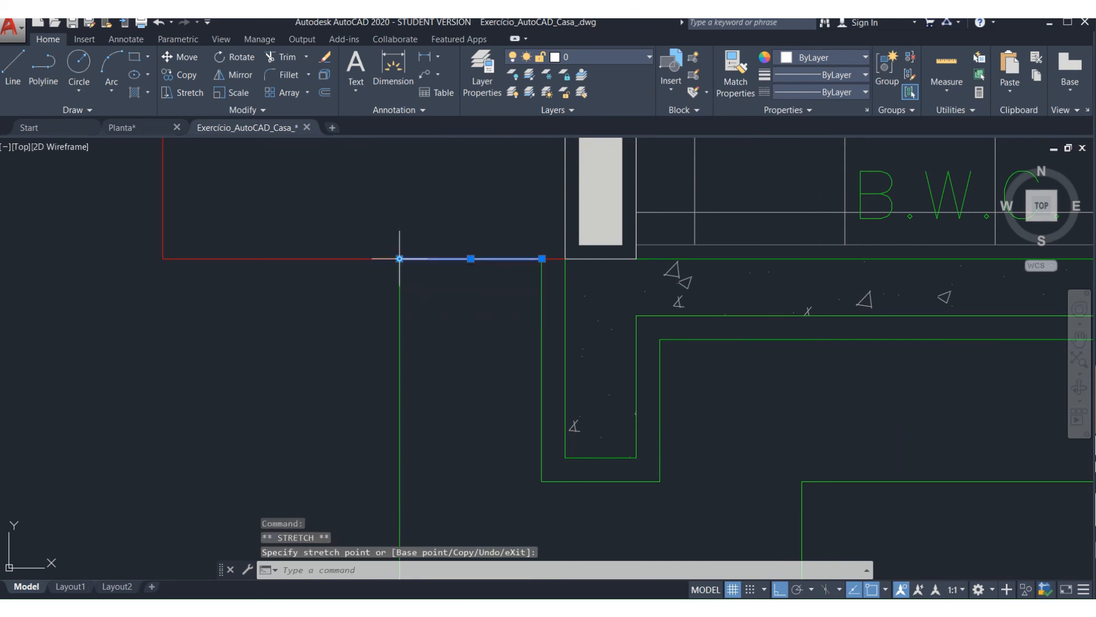
key("Escape")
- Join both offset foundation outlines and their two end closing lines into one closed polyline with PEDIT
key("Return")
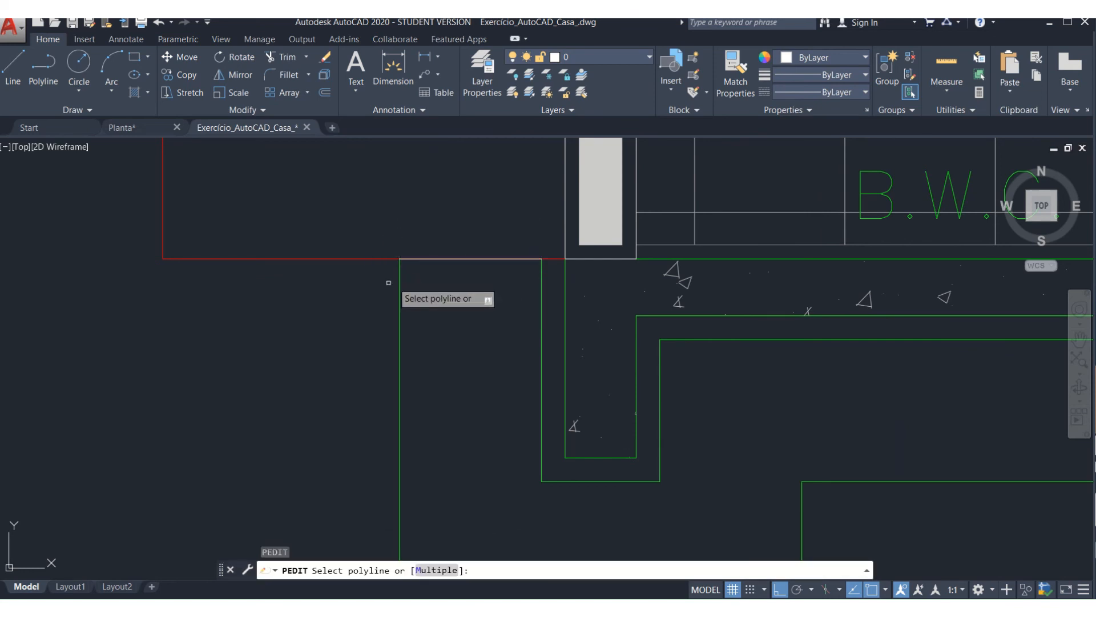
left_click(400, 284)
left_click(435, 335)
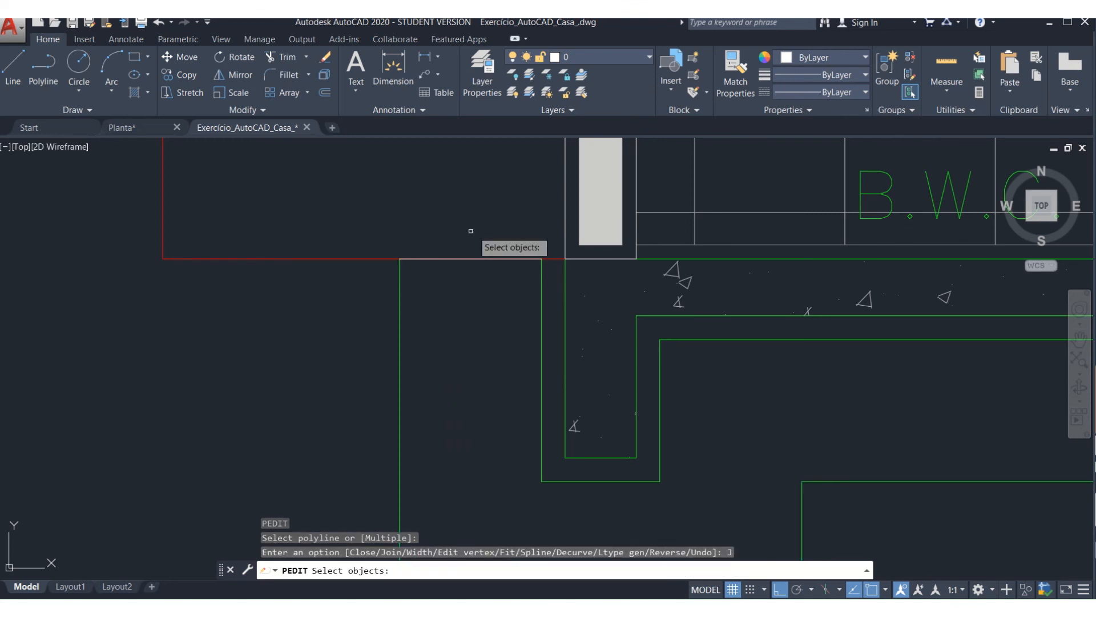
left_click(549, 235)
left_click(374, 285)
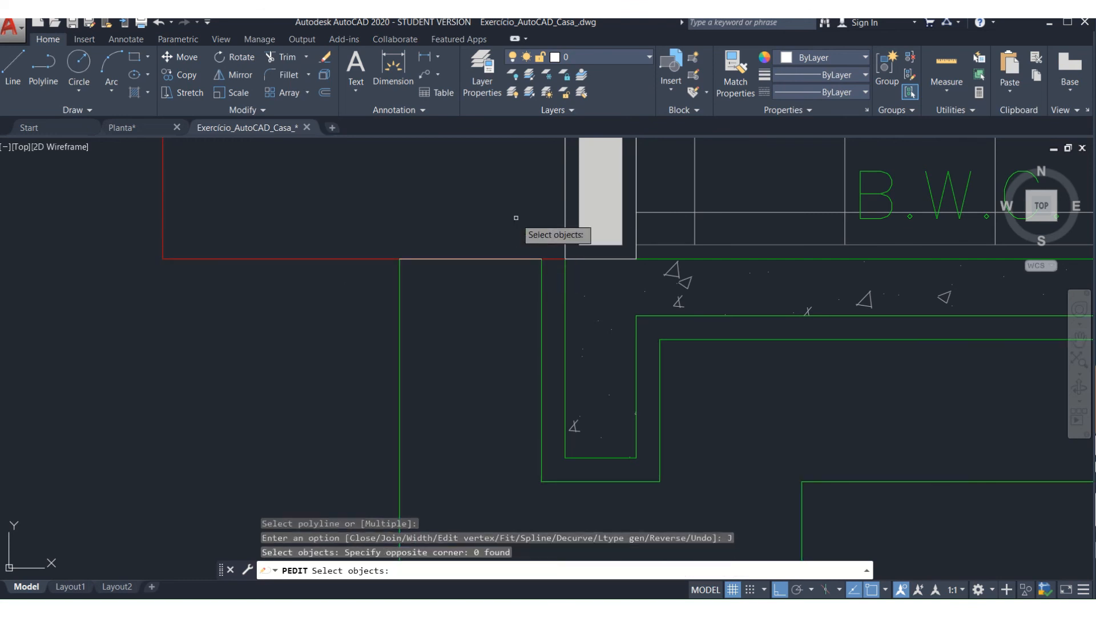
left_click(364, 221)
left_click(544, 296)
left_click(543, 314)
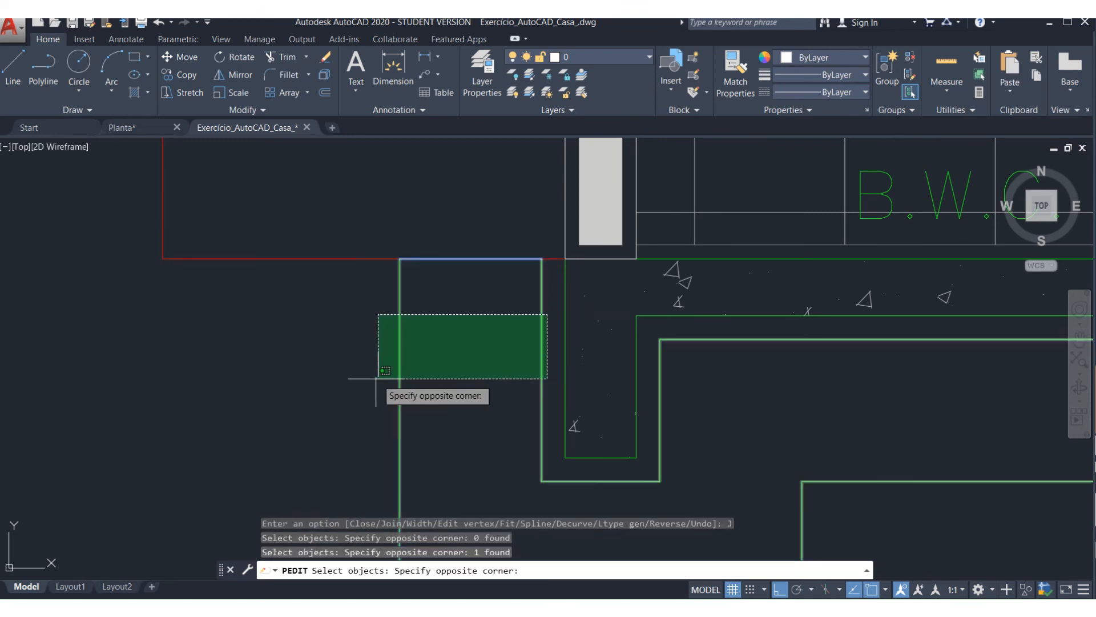
left_click(379, 379)
scroll(266, 326, "down", 2)
scroll(267, 326, "down", 2)
scroll(879, 308, "up", 4)
left_click(887, 295)
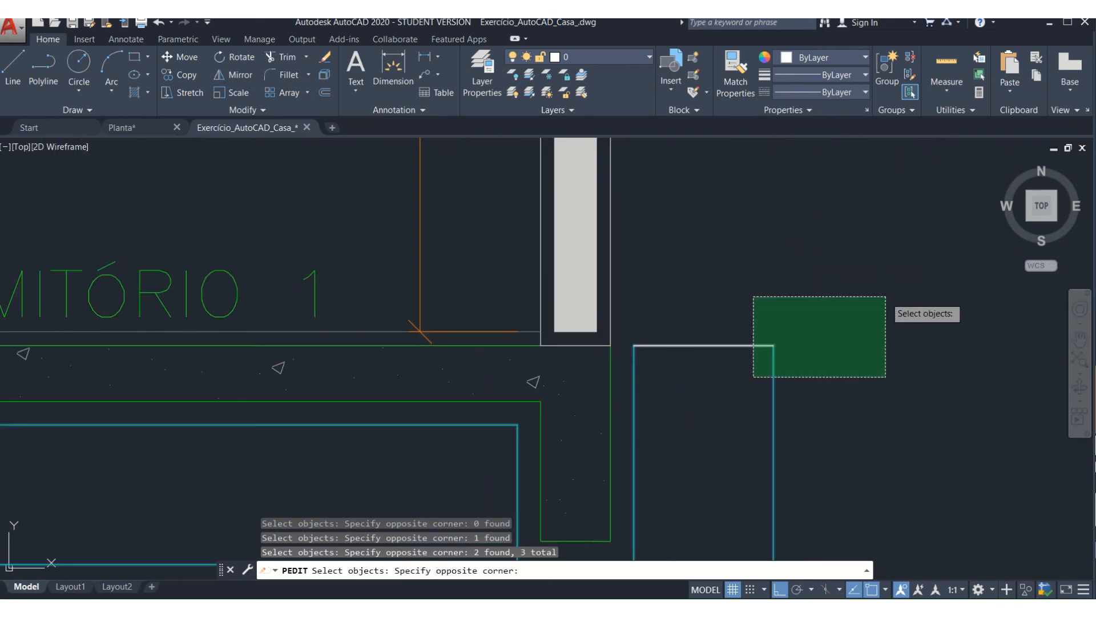
left_click(634, 379)
key("Return")
key("Return")
scroll(874, 306, "down", 8)
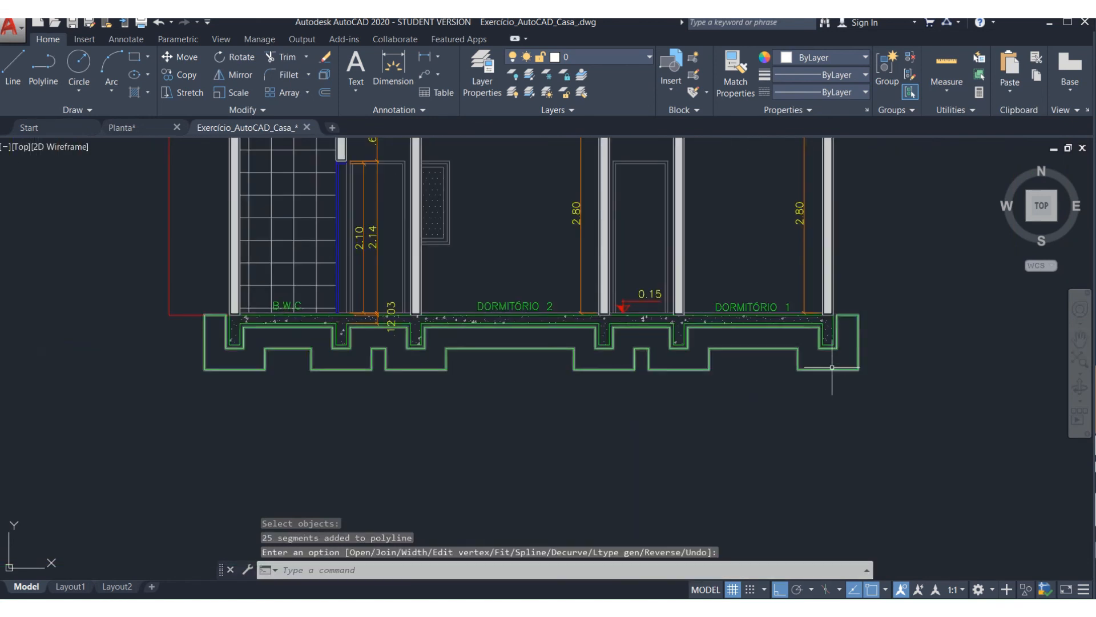
- Move the closed foundation outline to the Hachura layer
left_click(832, 368)
left_click(589, 426)
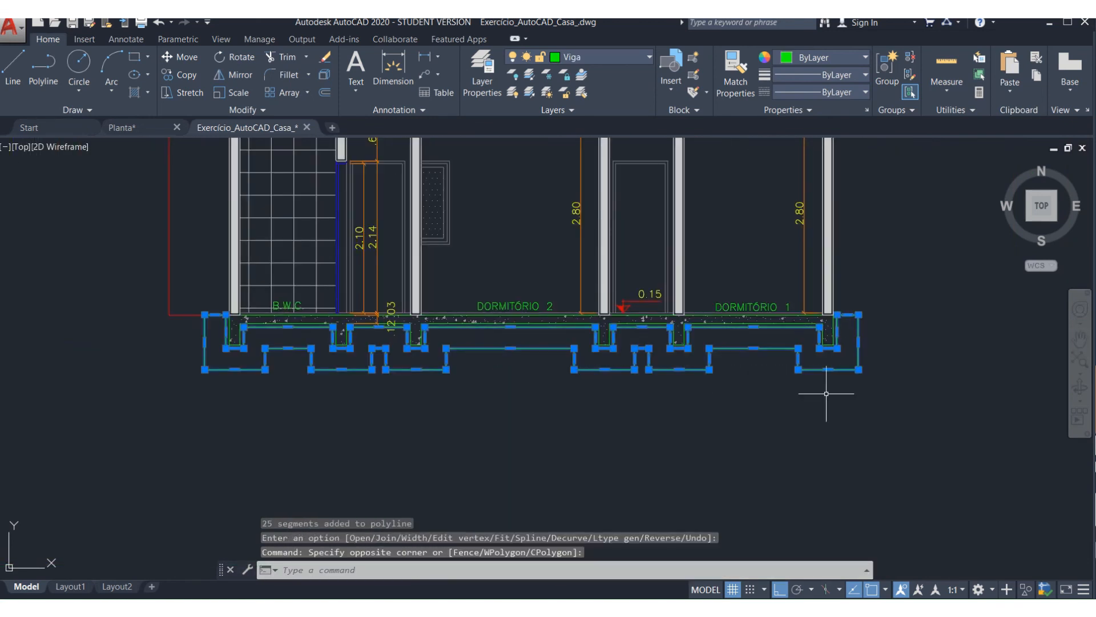
left_click(597, 60)
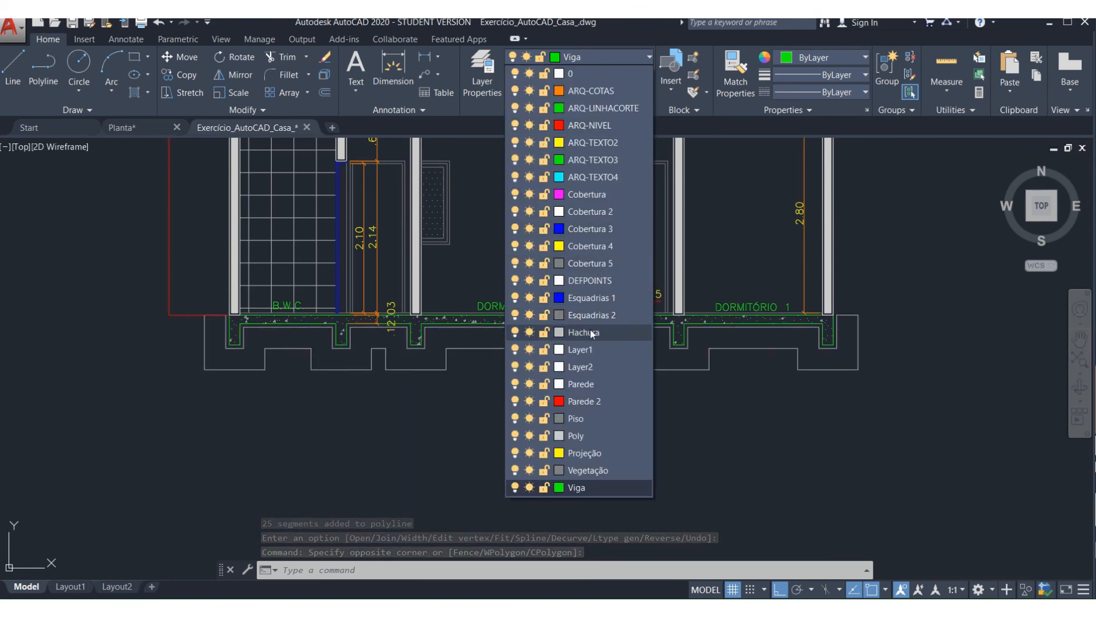
left_click(591, 328)
key("Escape")
key("Escape")
key("Escape")
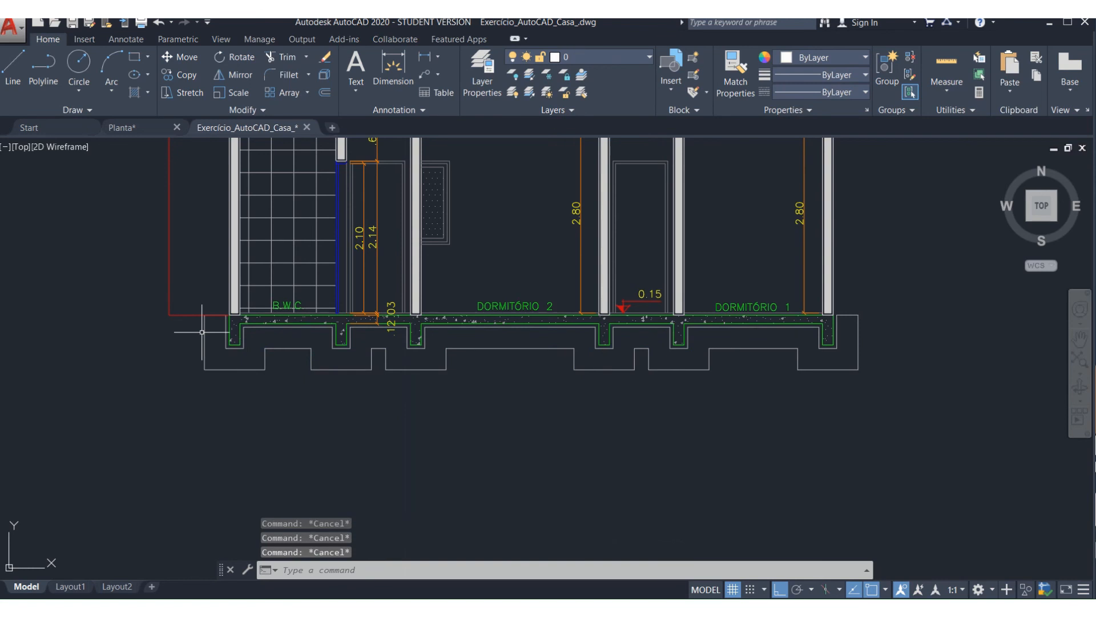
- Stretch the upper left end of the closed foundation outline down by 0.05
scroll(202, 330, "up", 6)
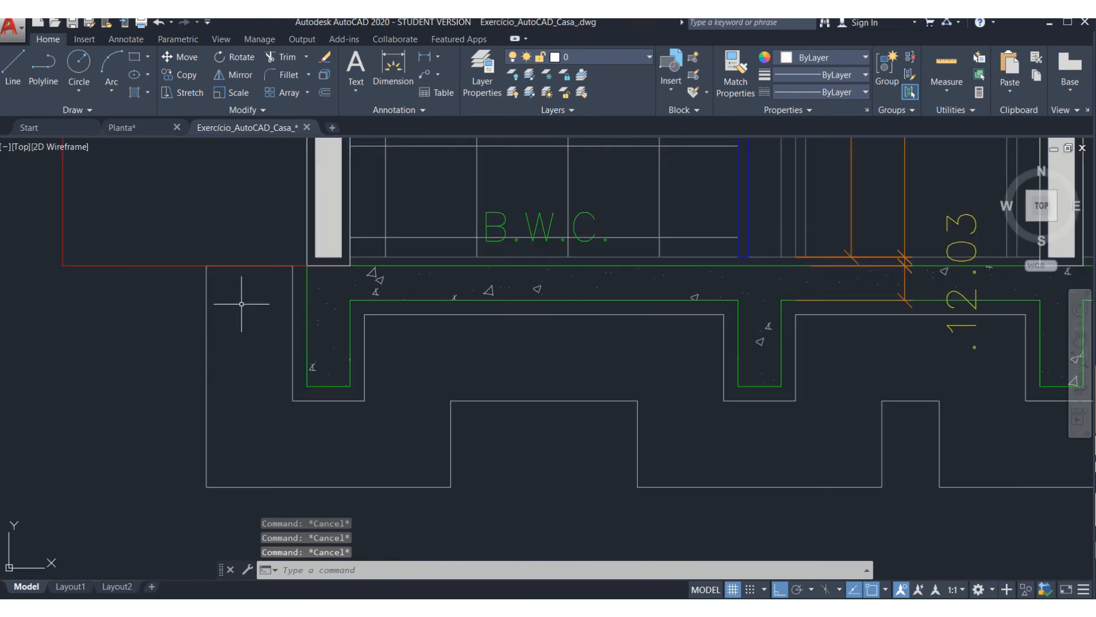
key("Return")
left_click(302, 252)
left_click(197, 285)
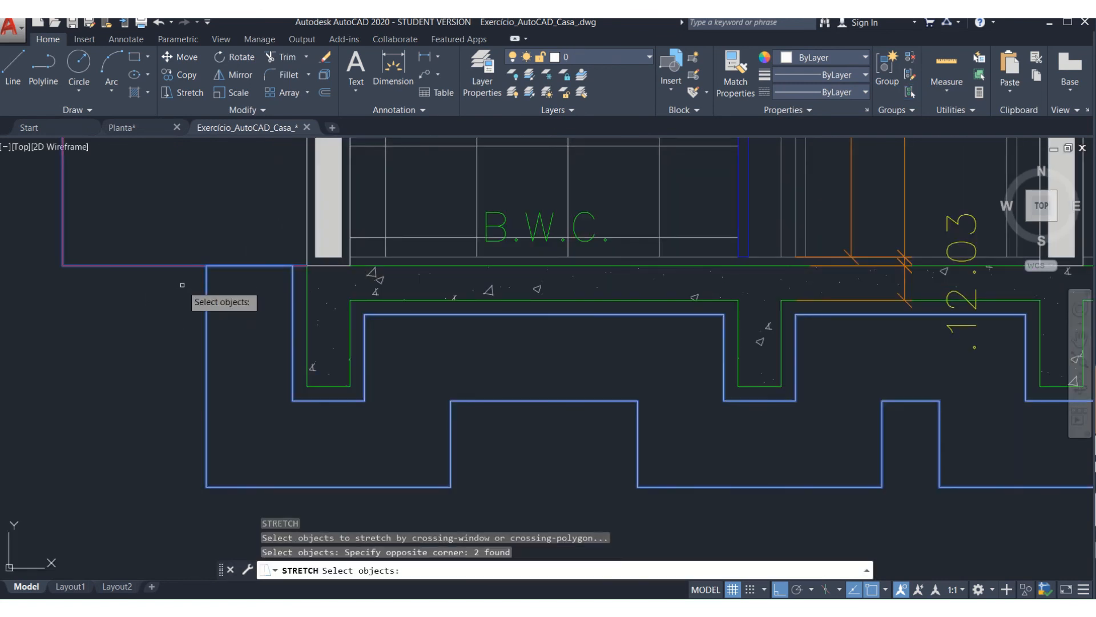
key("Return")
left_click(181, 323)
type(".05")
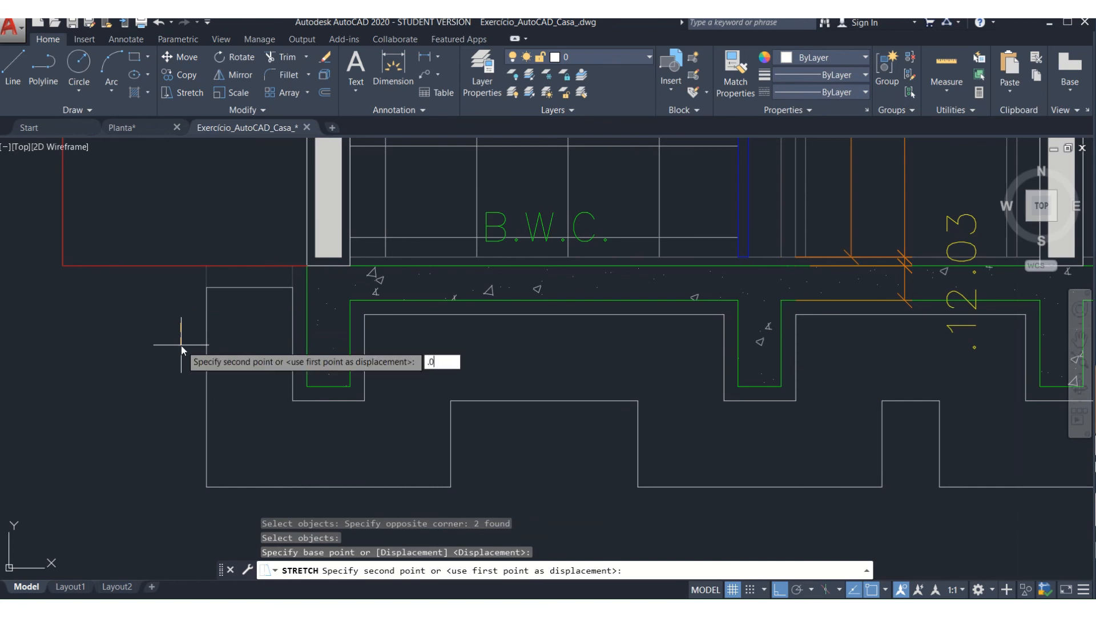
key("Return")
- Stretch the upper right end of the closed foundation outline down by 0.05
scroll(75, 308, "down", 3)
scroll(368, 321, "down", 4)
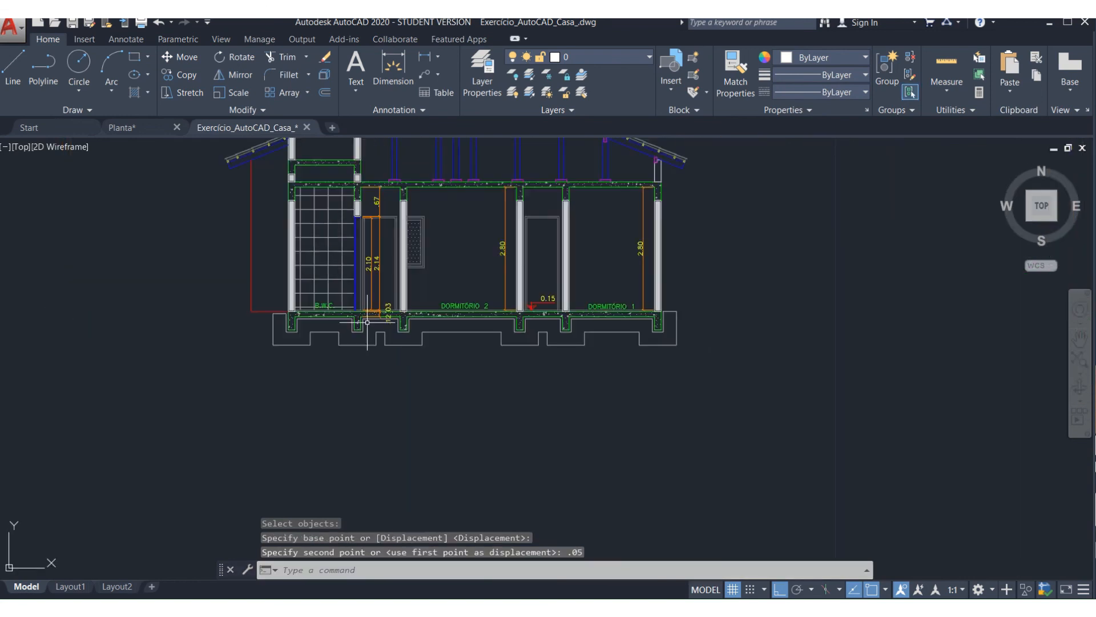
scroll(532, 318, "up", 4)
type("s")
key("Return")
left_click(682, 297)
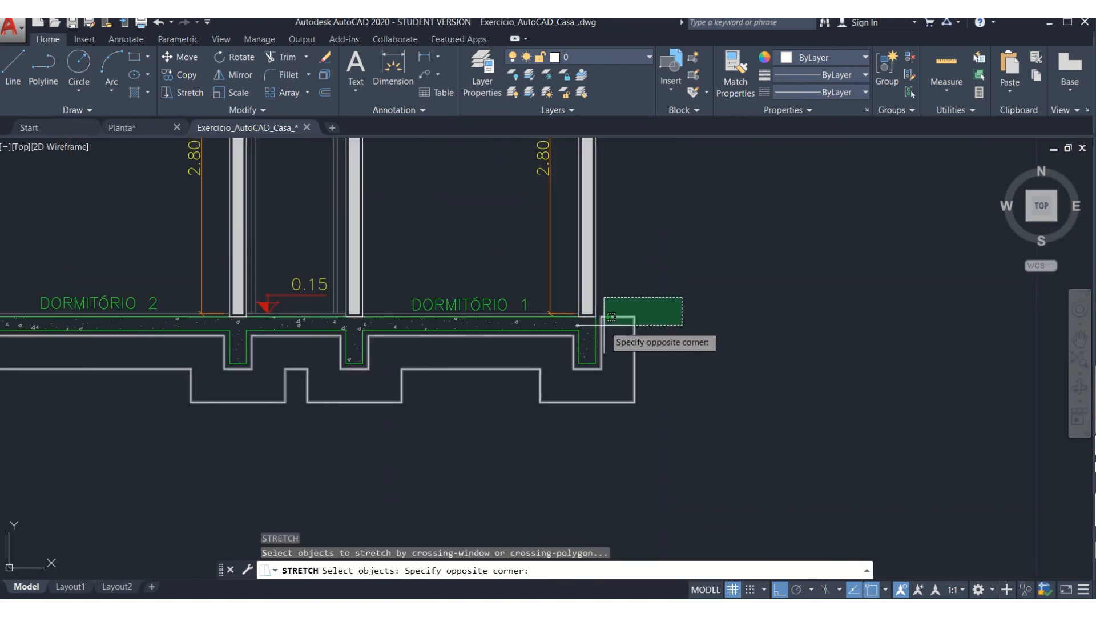
left_click(608, 316)
key("Return")
left_click(726, 317)
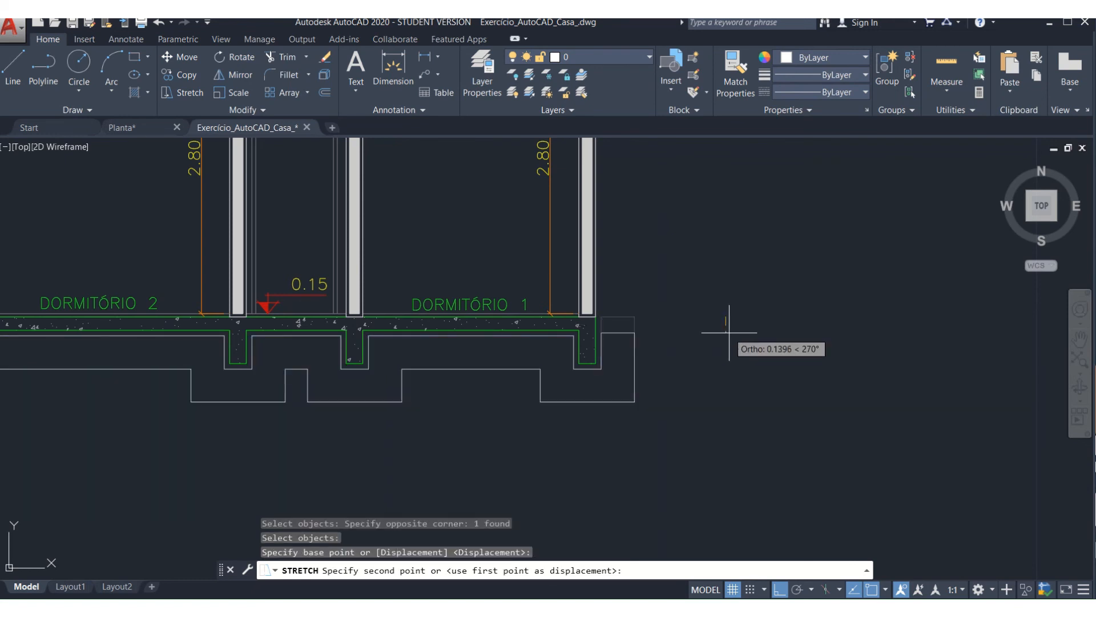
type(".0")
key("Escape")
key("Escape")
key("Escape")
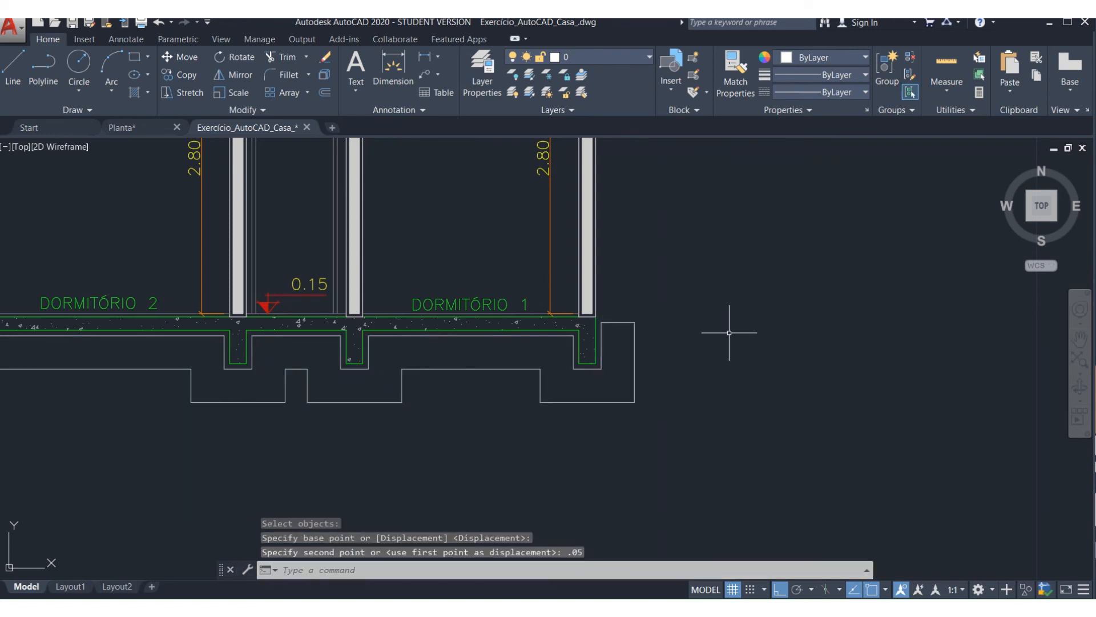
- Draw a horizontal line about 0.50 long from the foundation outline's upper left corner outward to below the red line's corner
scroll(736, 337, "down", 5)
scroll(609, 325, "up", 4)
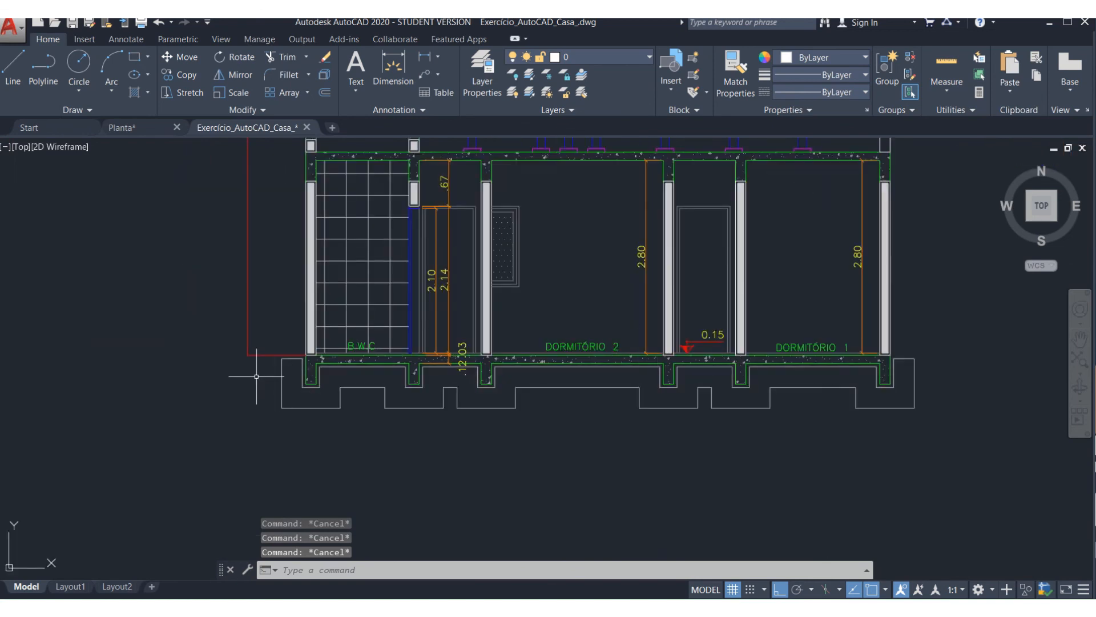
scroll(259, 374, "up", 4)
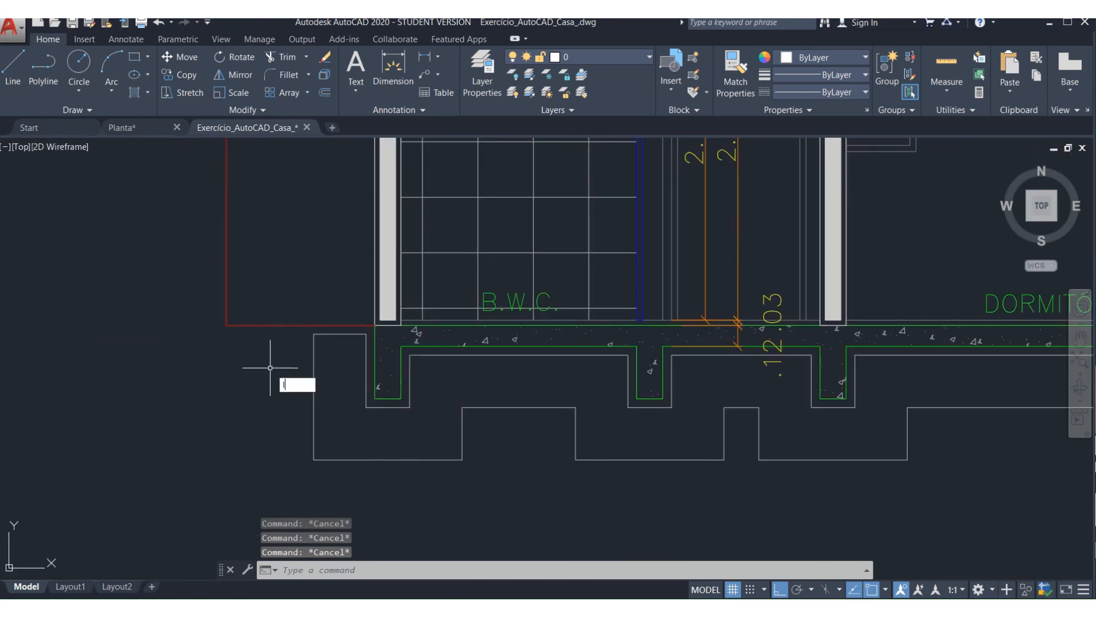
key("Return")
scroll(291, 348, "up", 2)
left_click(345, 310)
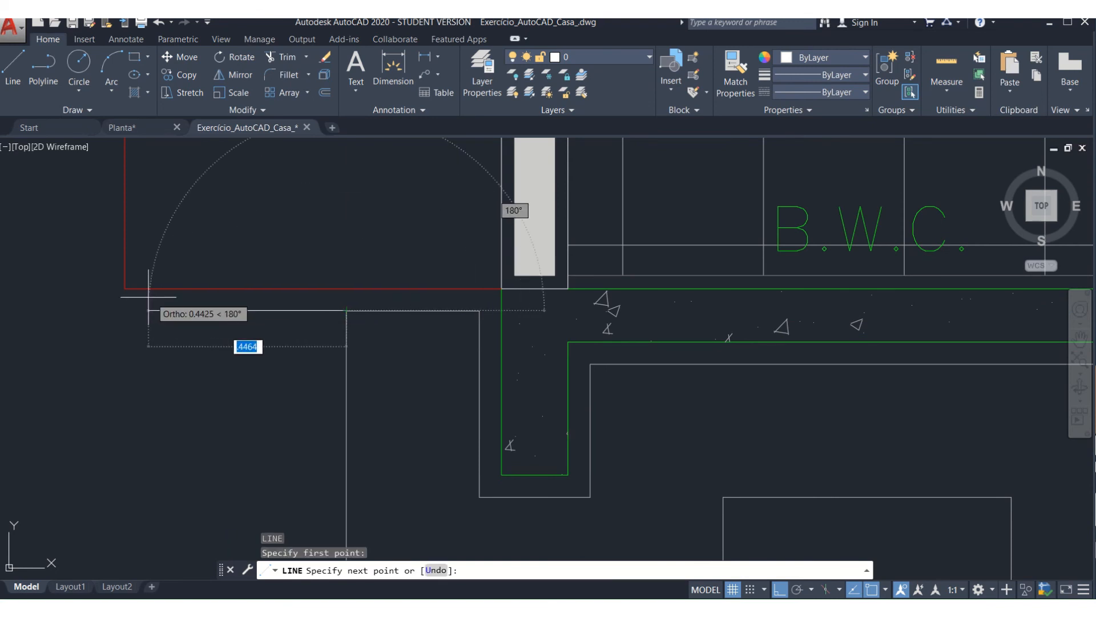
left_click(122, 324)
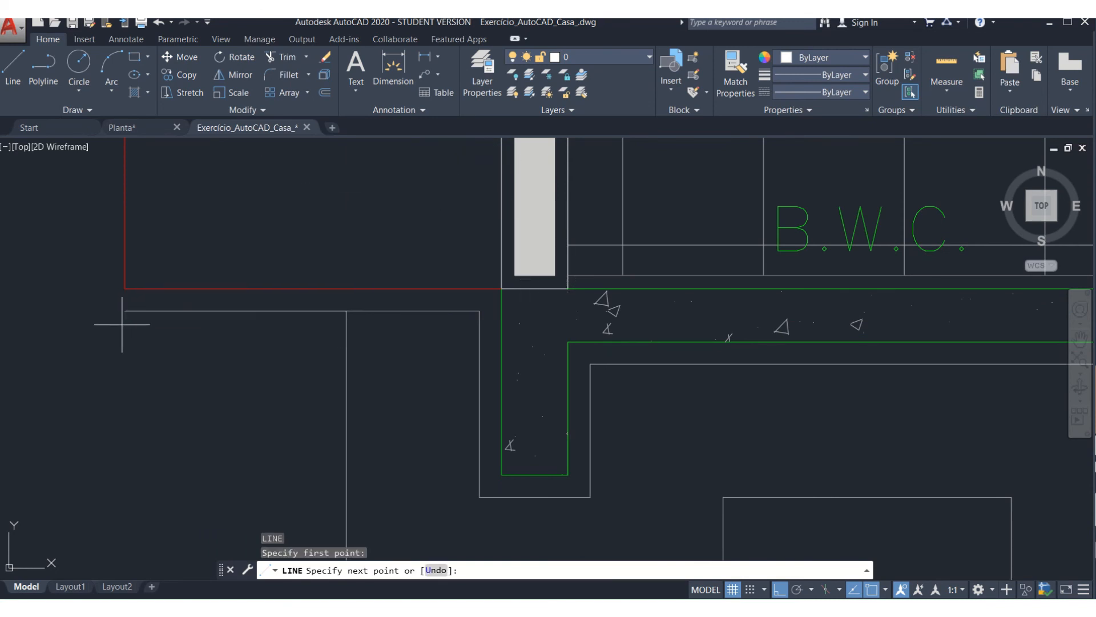
key("Return")
- Offset the new horizontal ground line upward by 0.025
type("o")
key("Return")
type(".0")
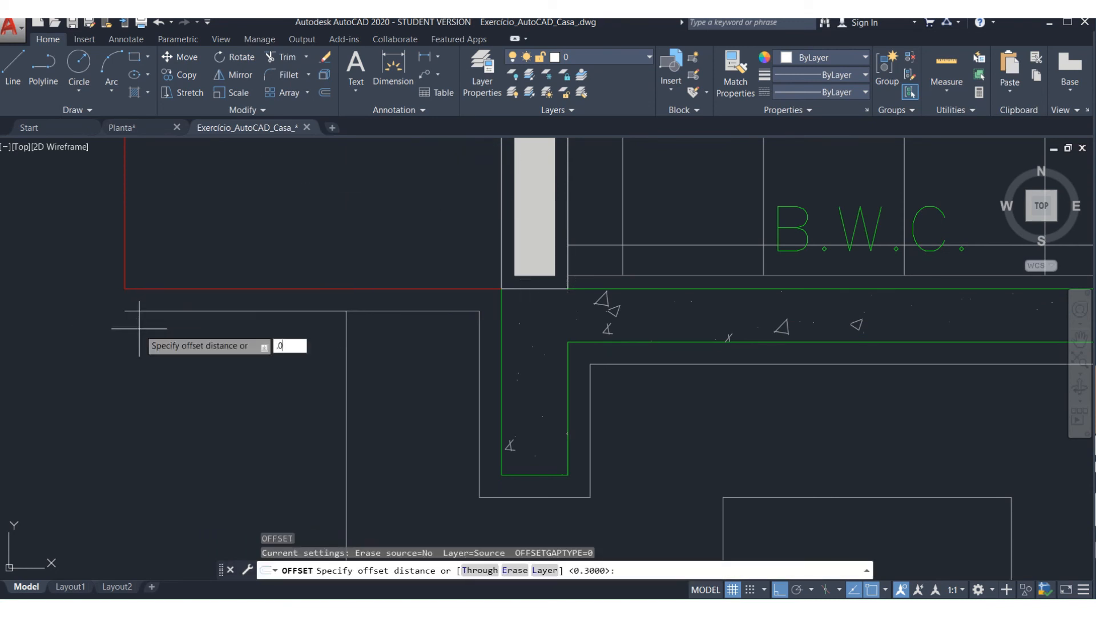
type("25")
key("Return")
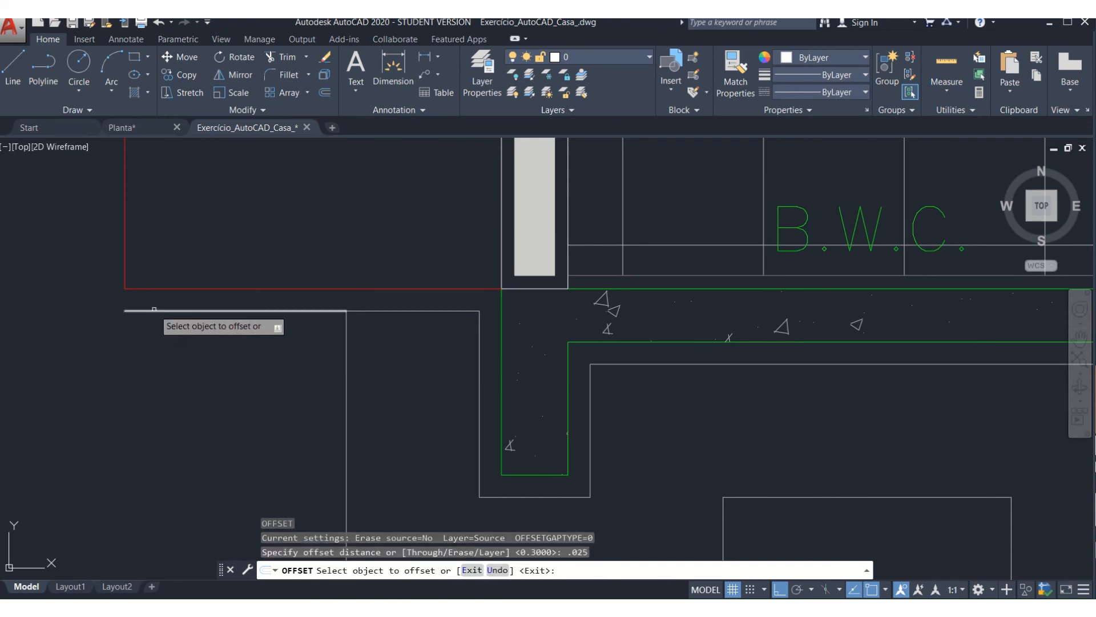
left_click(150, 311)
left_click(179, 273)
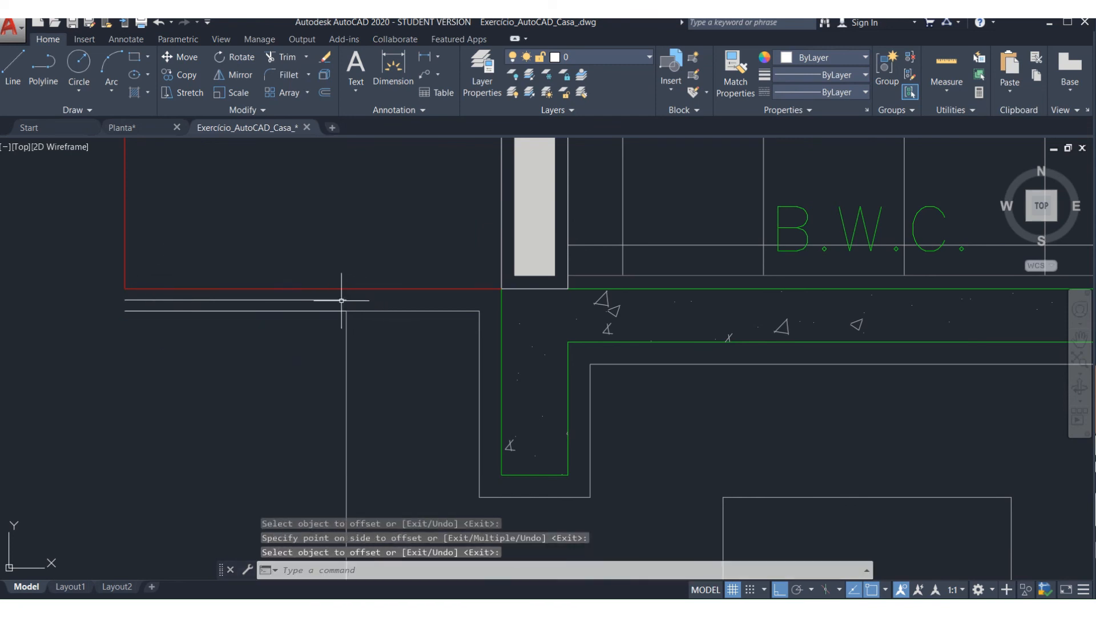
key("Return")
- Stretch the inner end of the offset ground line to align with the foundation outline's inner edge beside the B.W.C. wall beam
left_click(342, 300)
mouse_move(346, 299)
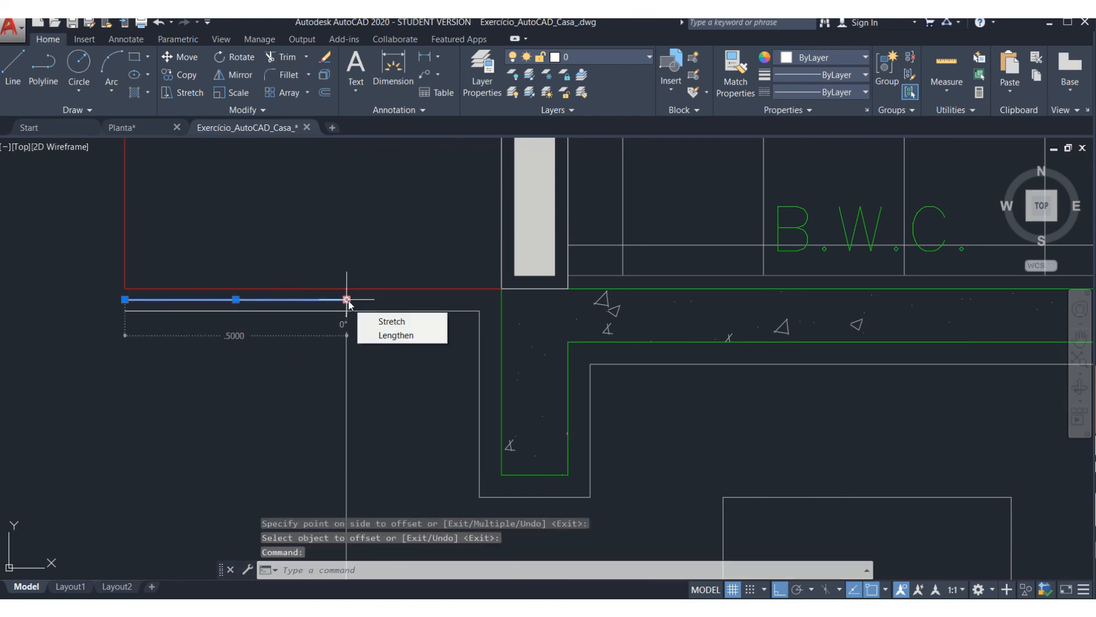
left_click(481, 297)
key("Escape")
key("Escape")
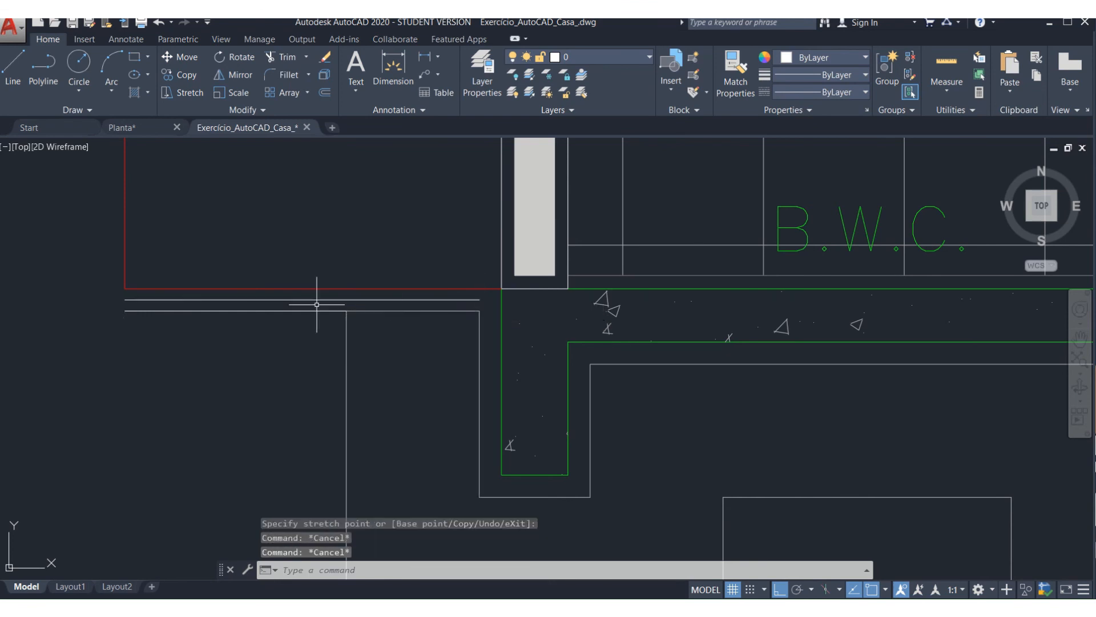
key("Escape")
scroll(208, 318, "down", 5)
scroll(236, 323, "up", 2)
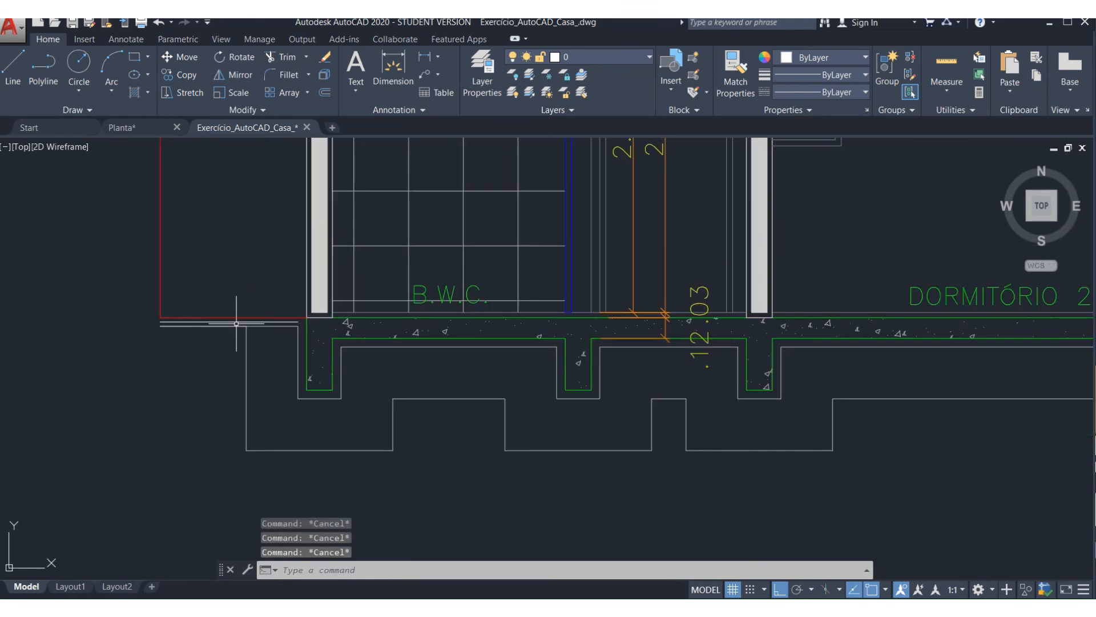
type("m")
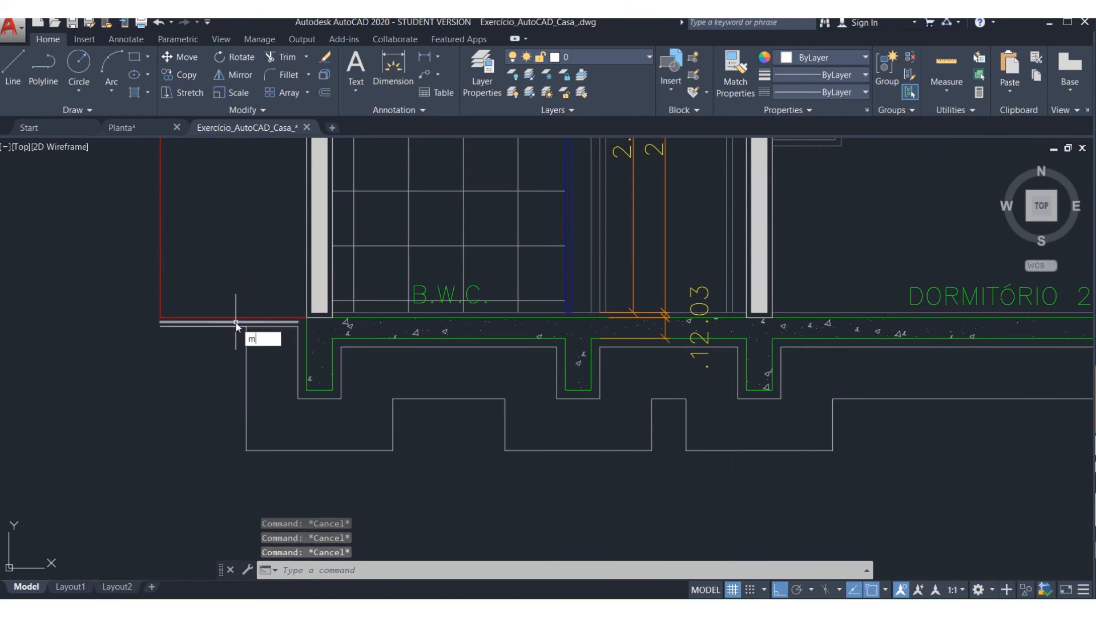
type("i")
key("Return")
key("Escape")
key("Escape")
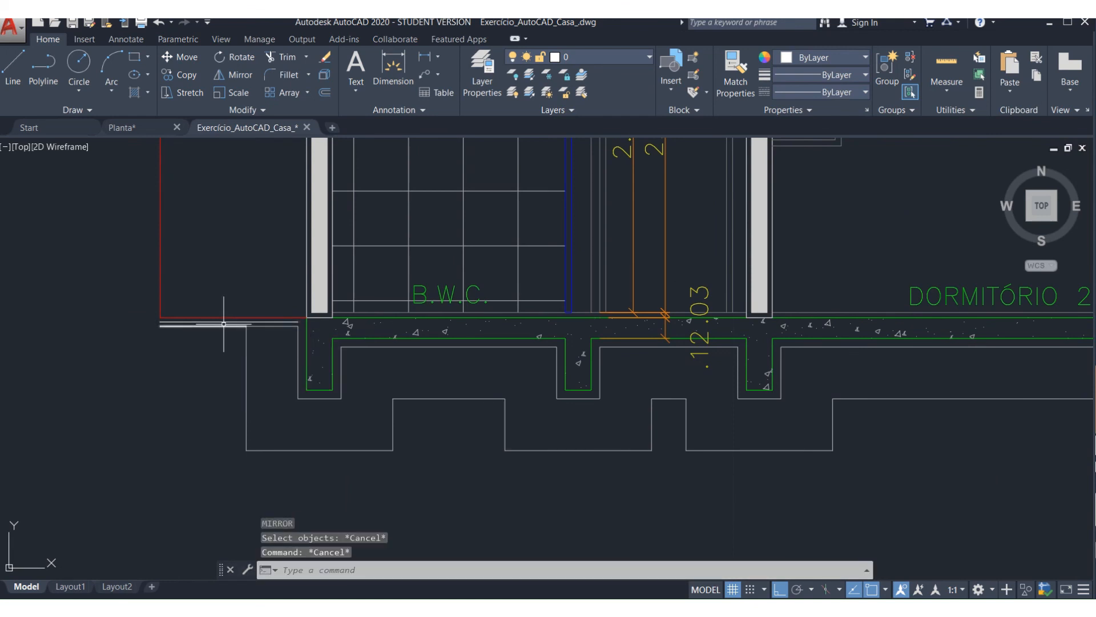
type("ct o")
key("Return")
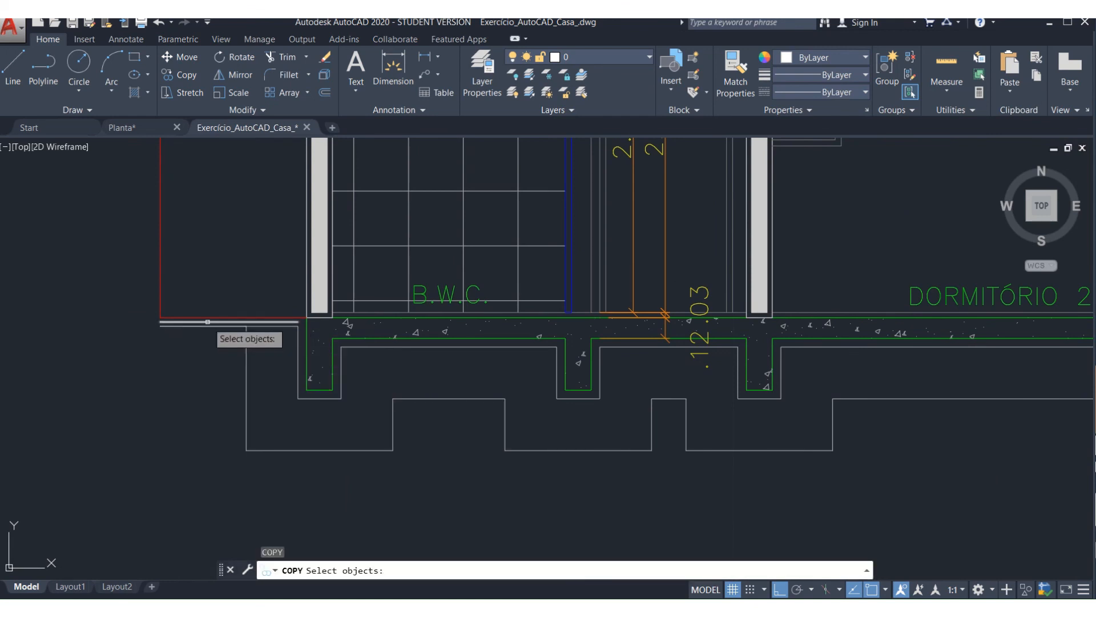
scroll(208, 322, "down", 3)
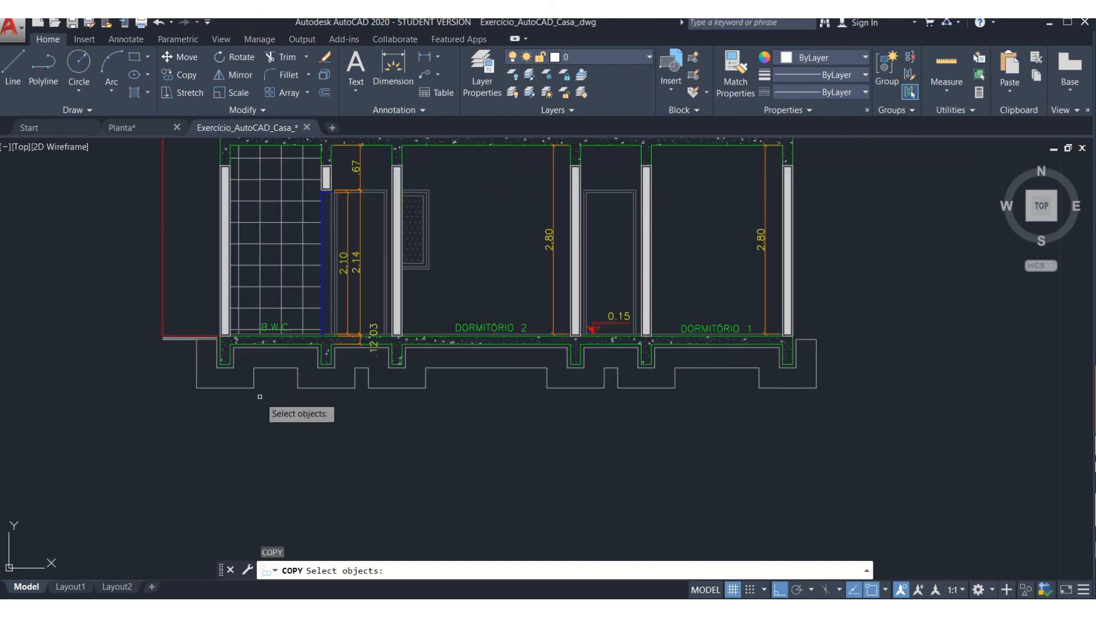
key("Escape")
scroll(468, 403, "down", 2)
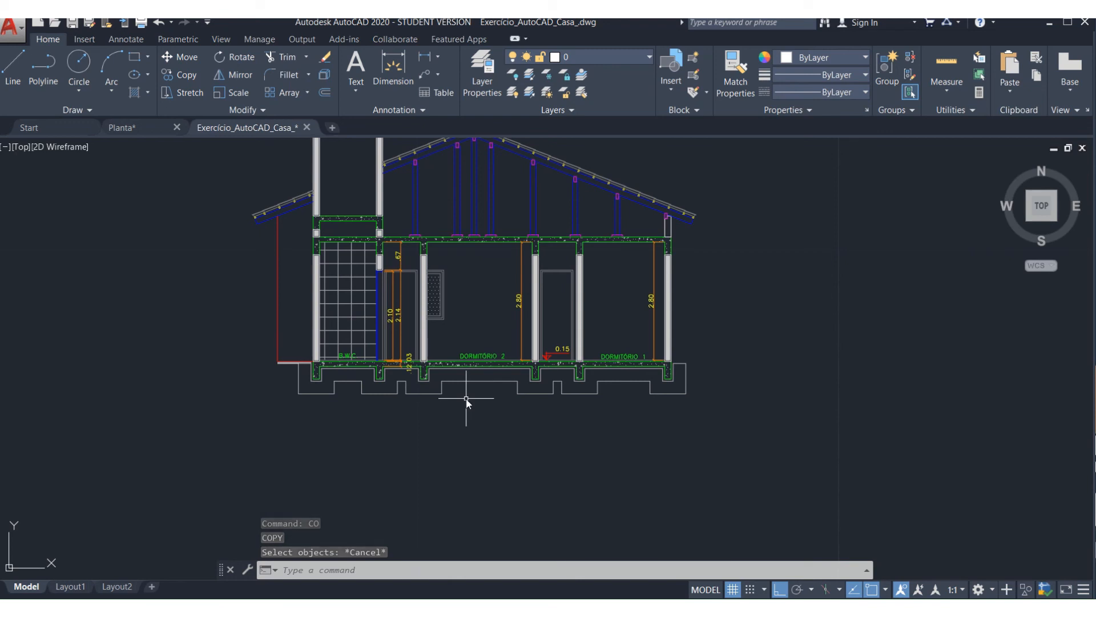
- Draw a horizontal helper line along the foundation outline's underside, from its lower left corner to its lower right corner
type("l")
key("Return")
left_click(298, 393)
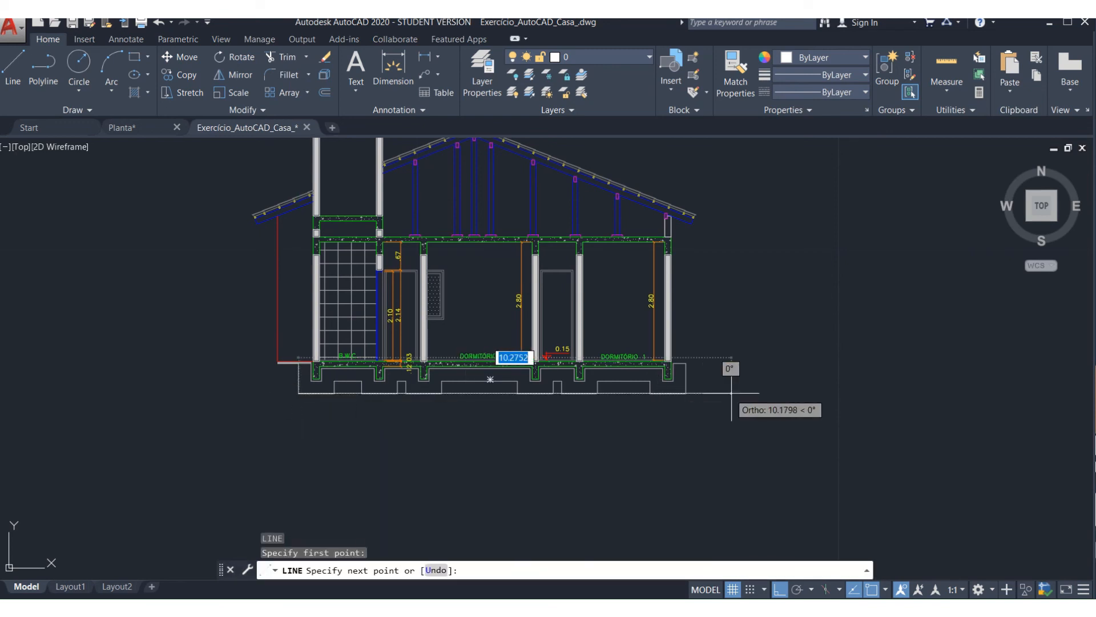
key("Escape")
key("Escape")
- Mirror the two ground lines beside the B.W.C. about a vertical axis through the helper line's midpoint, keeping the originals
scroll(300, 395, "up", 8)
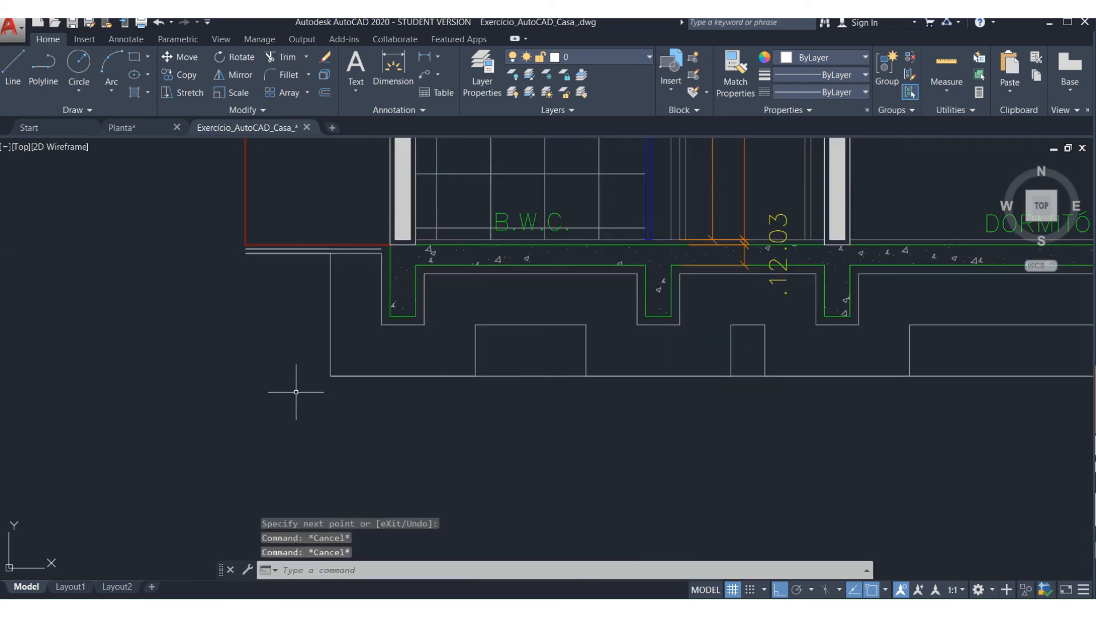
type("mi")
key("Return")
left_click(295, 287)
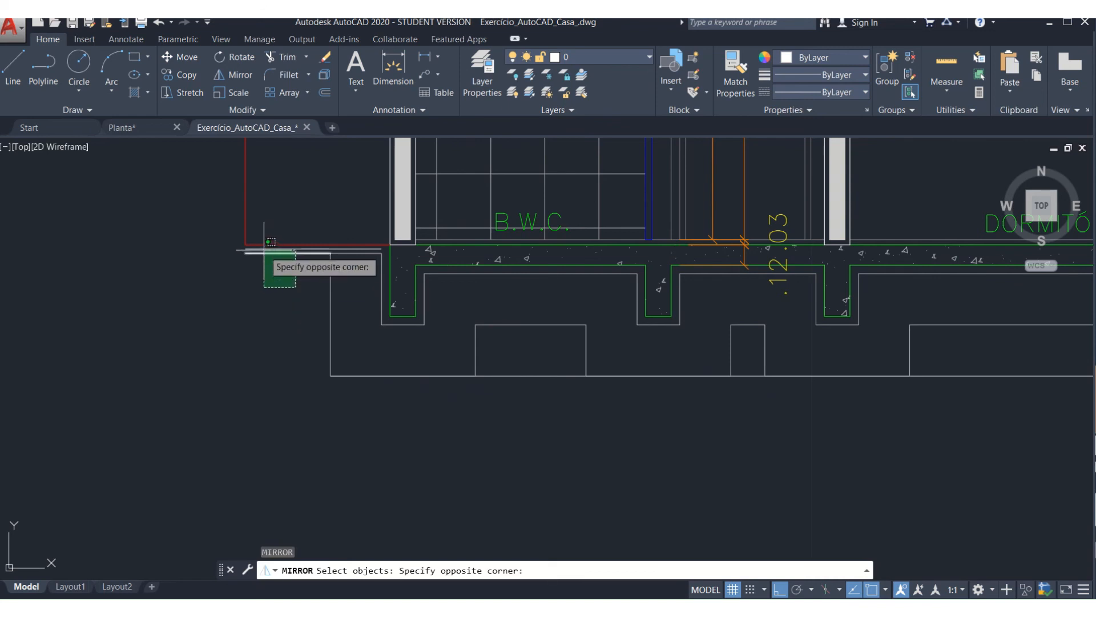
left_click(268, 243)
key("Return")
scroll(502, 318, "down", 5)
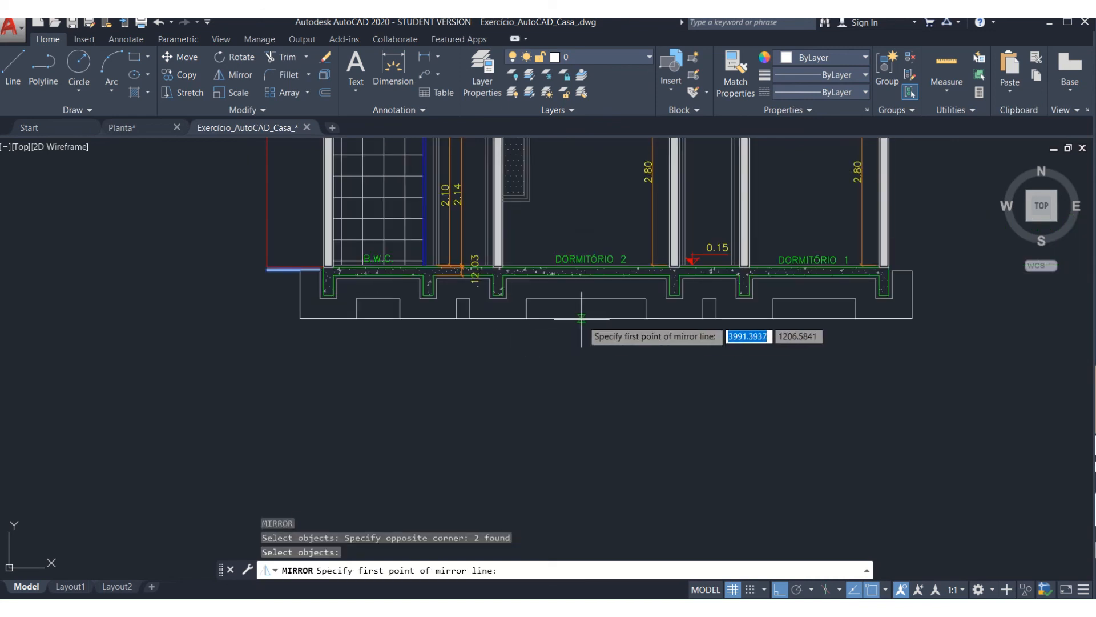
left_click(604, 318)
left_click(608, 428)
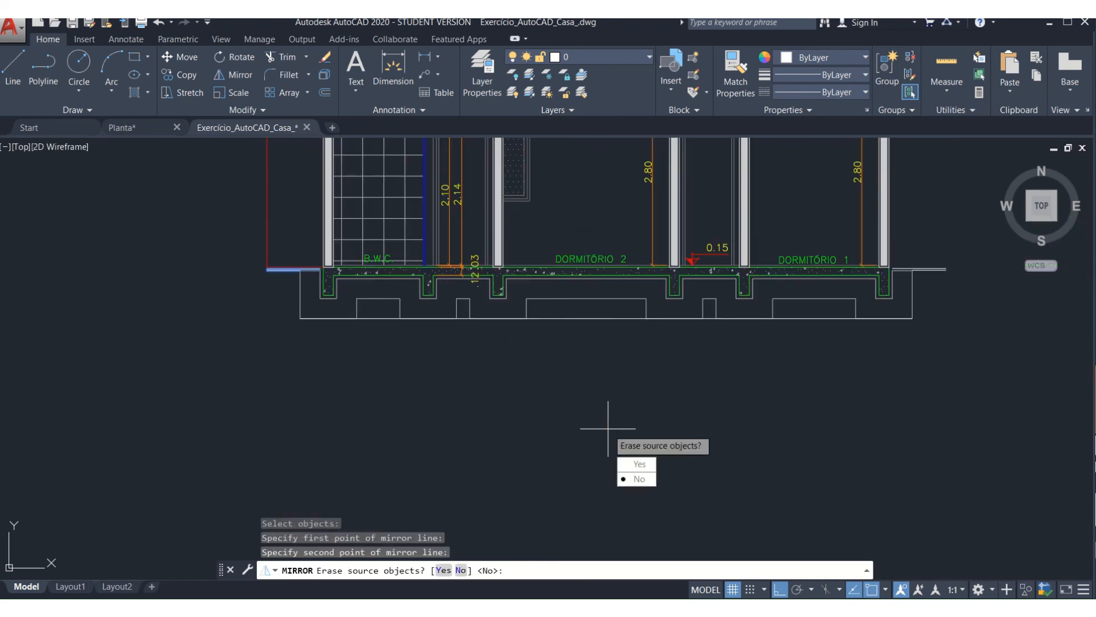
key("Return")
- Erase the horizontal helper line under the foundation outline
left_click(623, 360)
left_click(587, 314)
key("Delete")
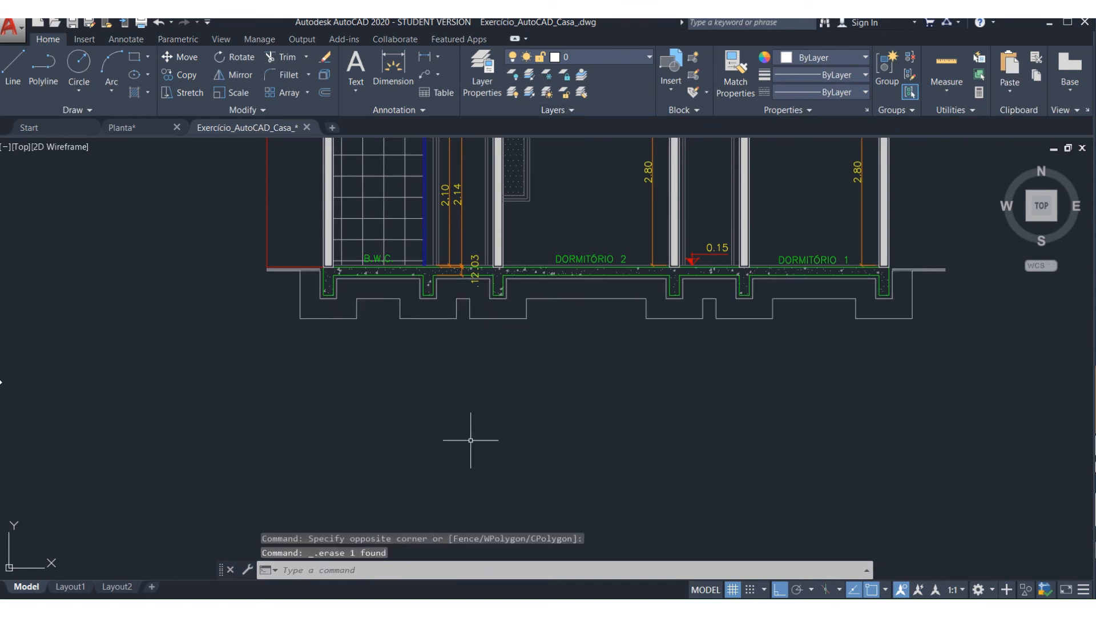
- Create a new layer named Piso 2
left_click(601, 56)
left_click(488, 78)
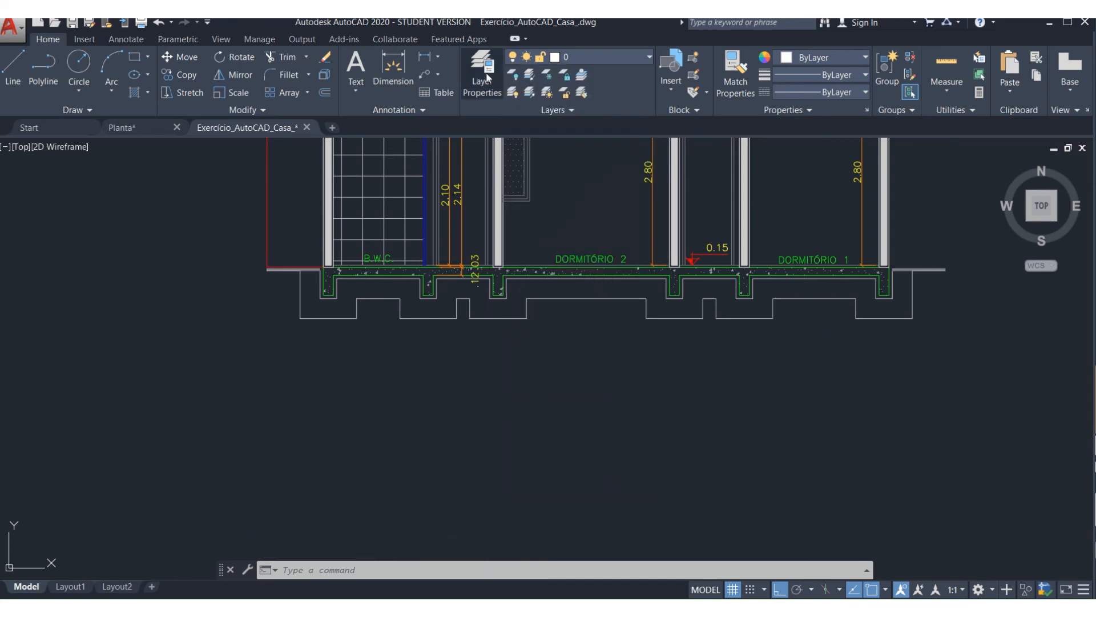
left_click(483, 86)
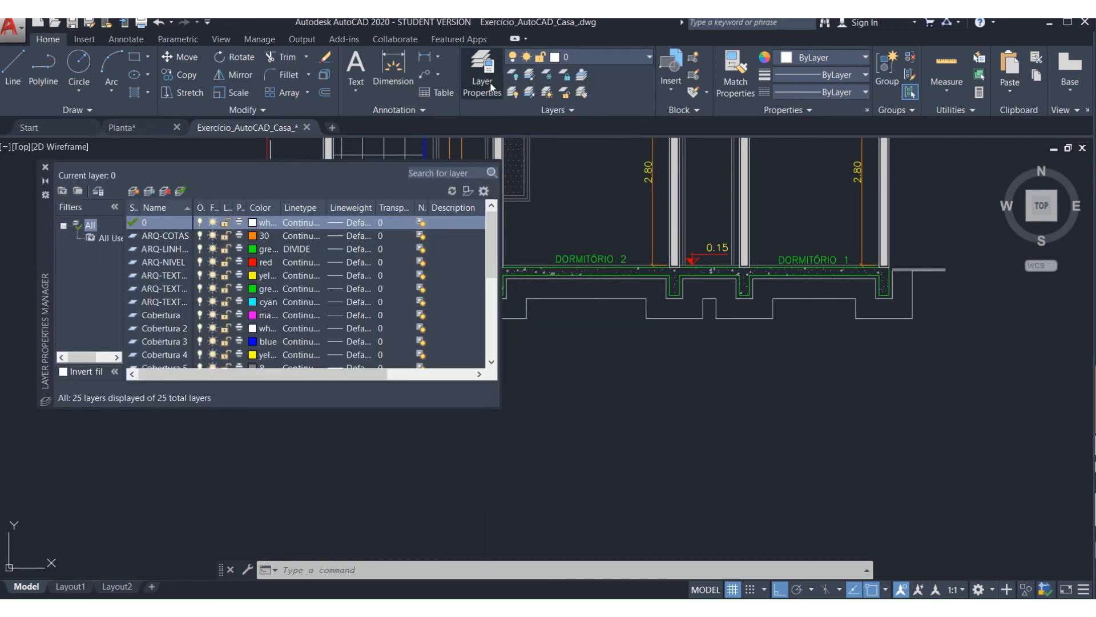
left_click(135, 193)
type("Pis")
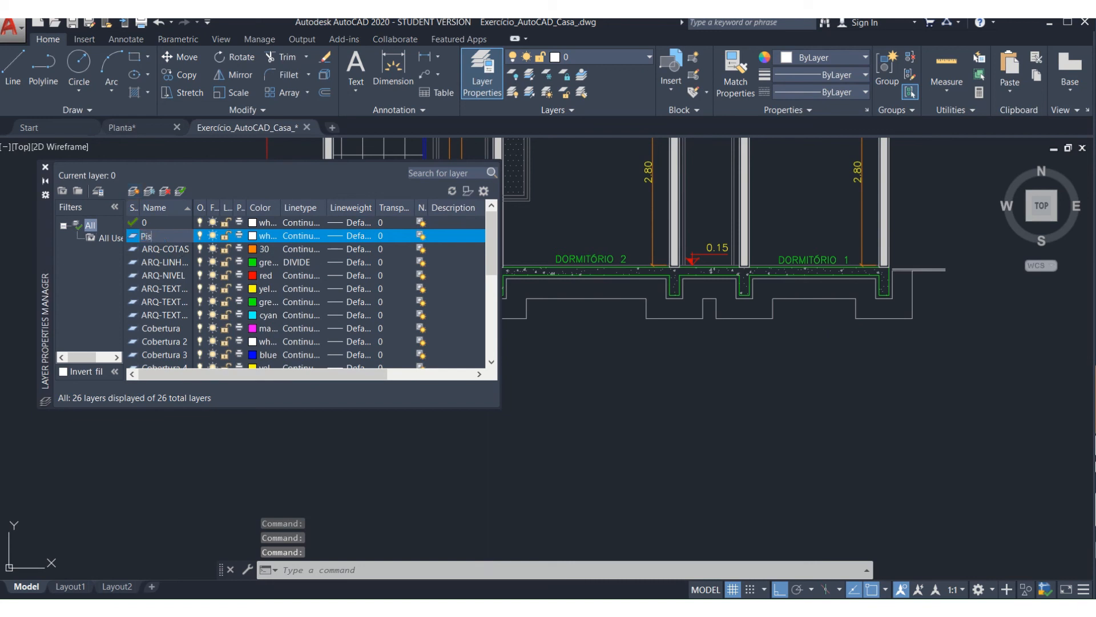
type("o")
left_click(256, 236)
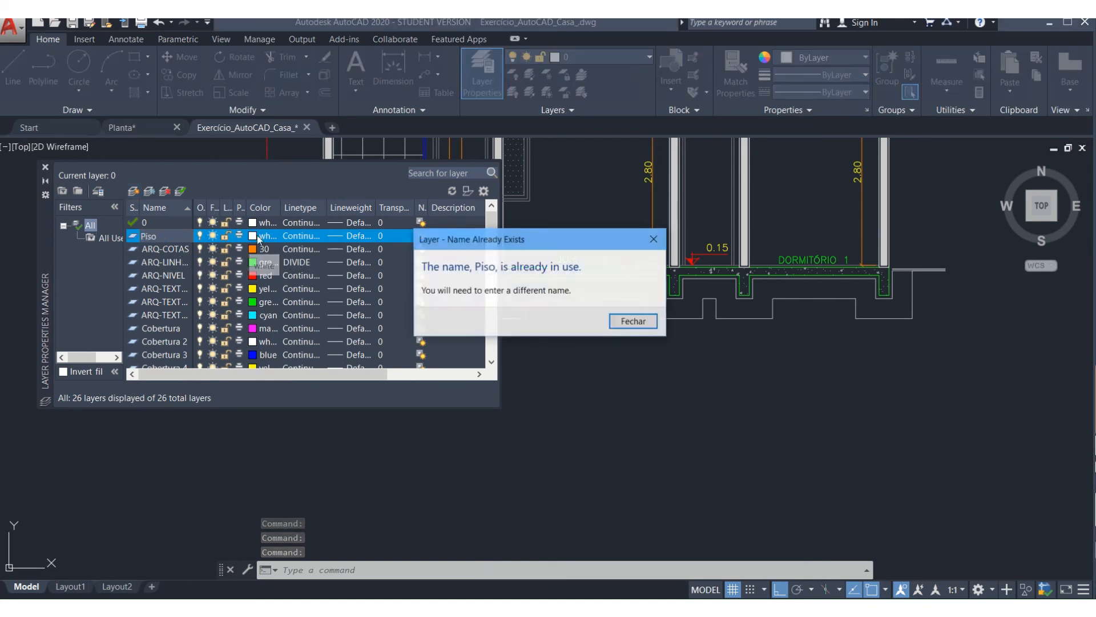
left_click(628, 321)
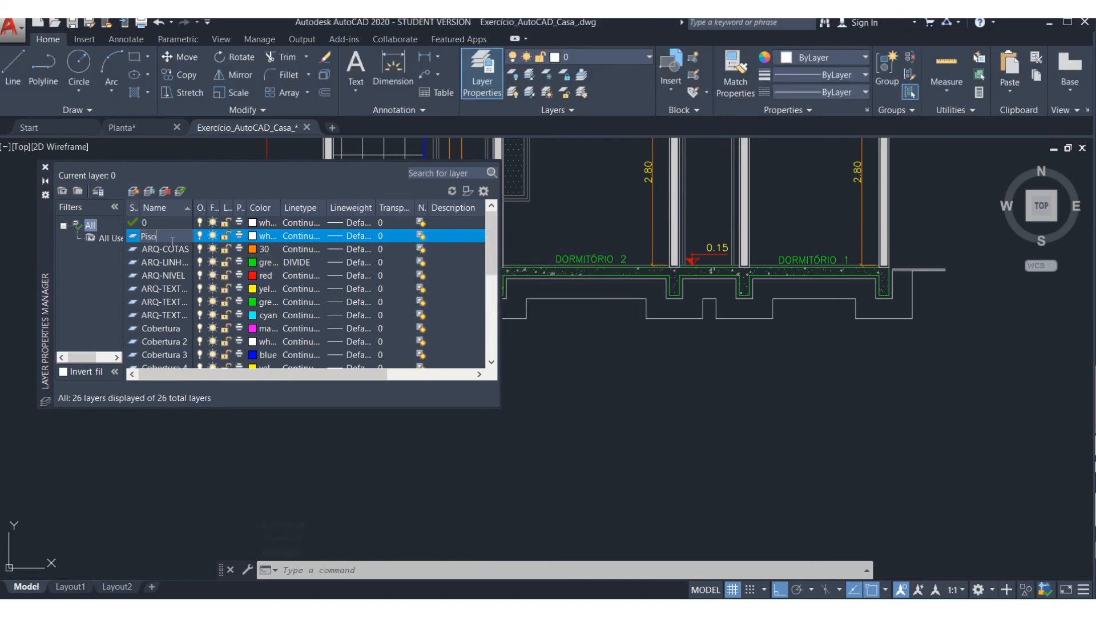
left_click(170, 266)
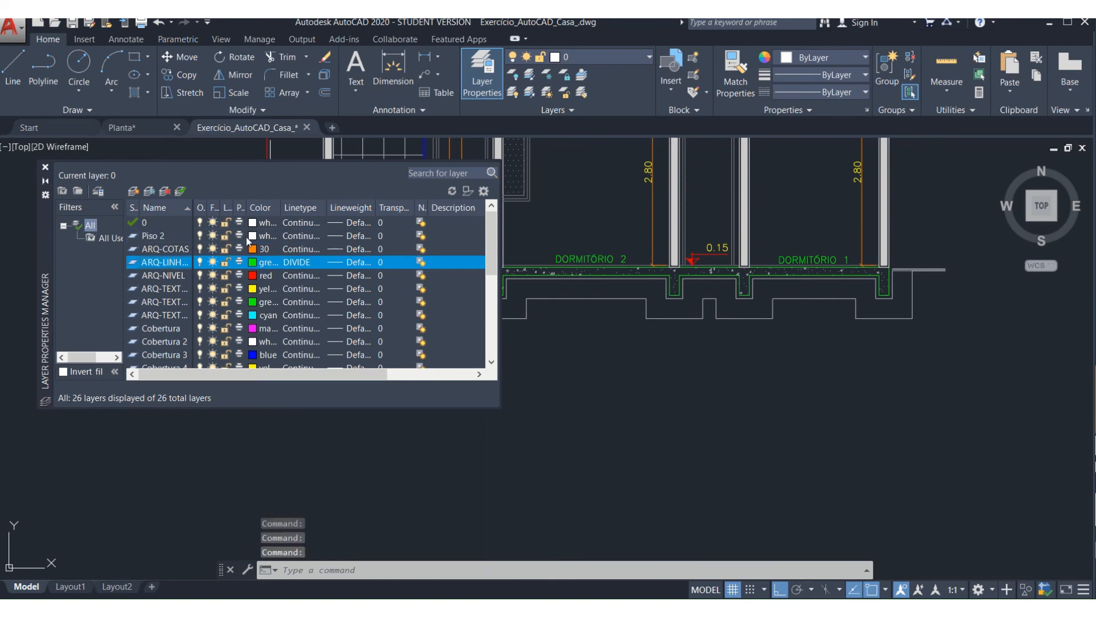
- Set the Piso 2 layer's color to blue and close the layer manager
left_click(252, 236)
left_click(479, 343)
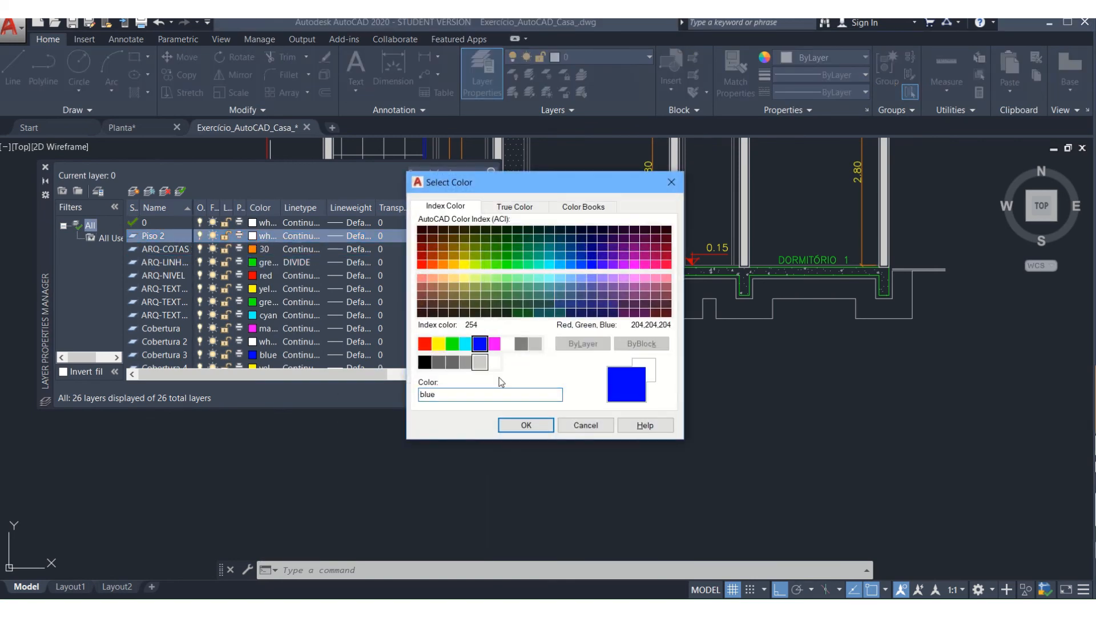
left_click(526, 425)
left_click(45, 168)
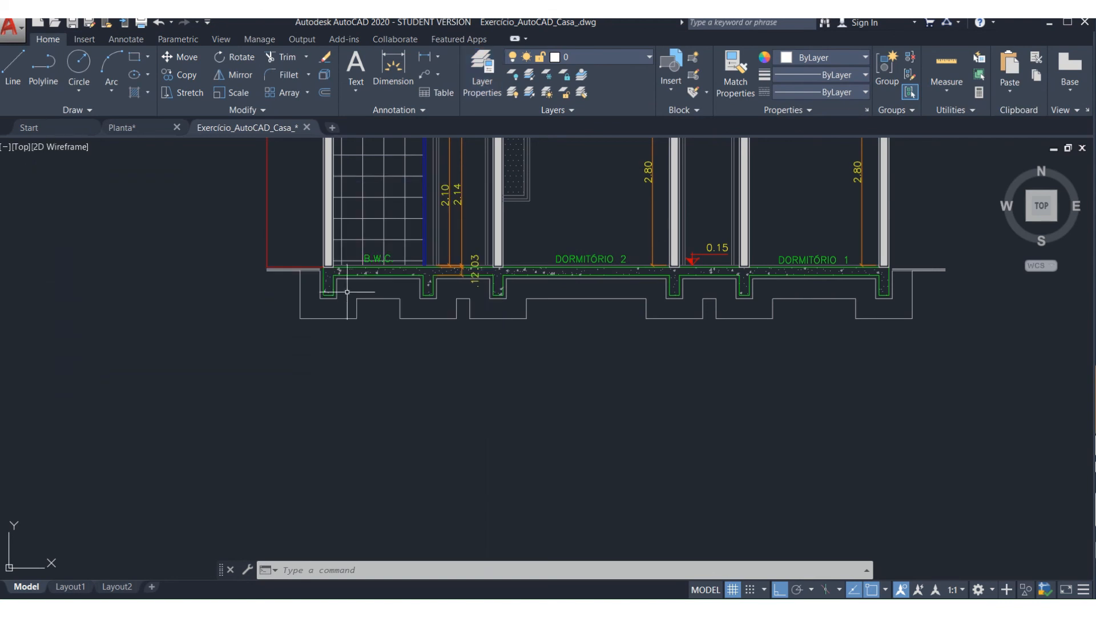
- Assign the pairs of ground lines on both sides of the house to the Piso layer
scroll(295, 269, "up", 3)
left_click(293, 287)
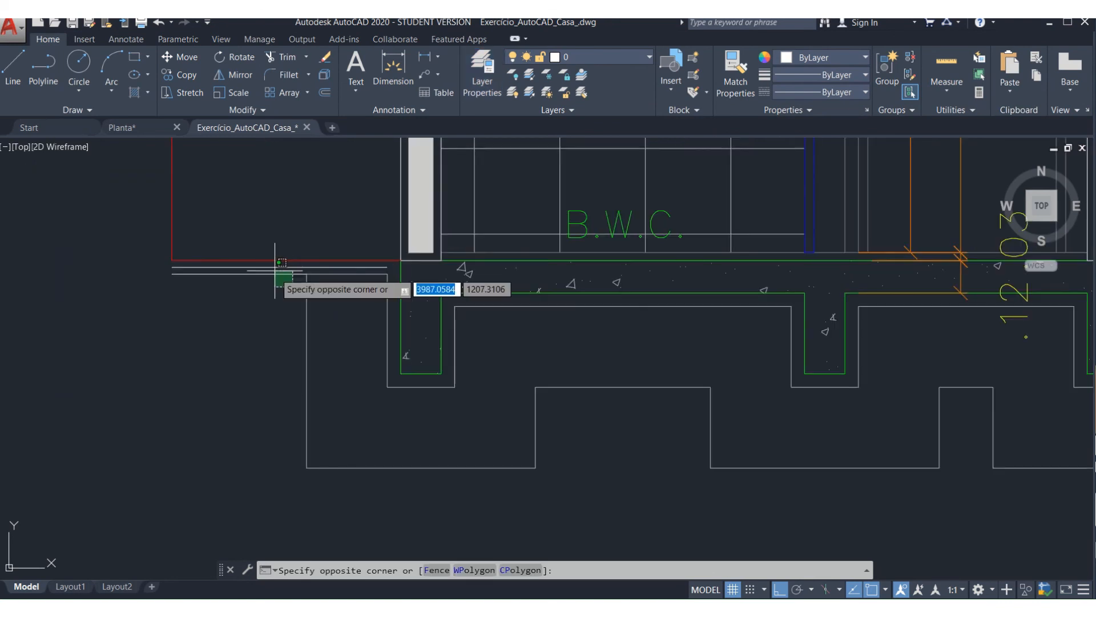
left_click(278, 262)
scroll(217, 311, "down", 5)
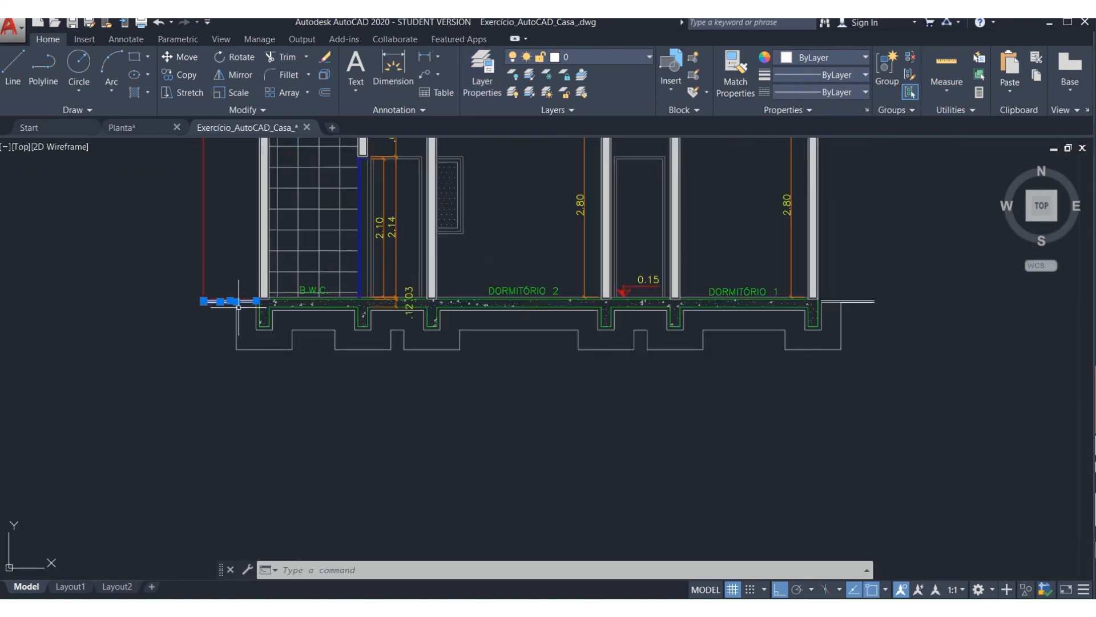
left_click(856, 333)
left_click(859, 267)
left_click(613, 59)
left_click(581, 419)
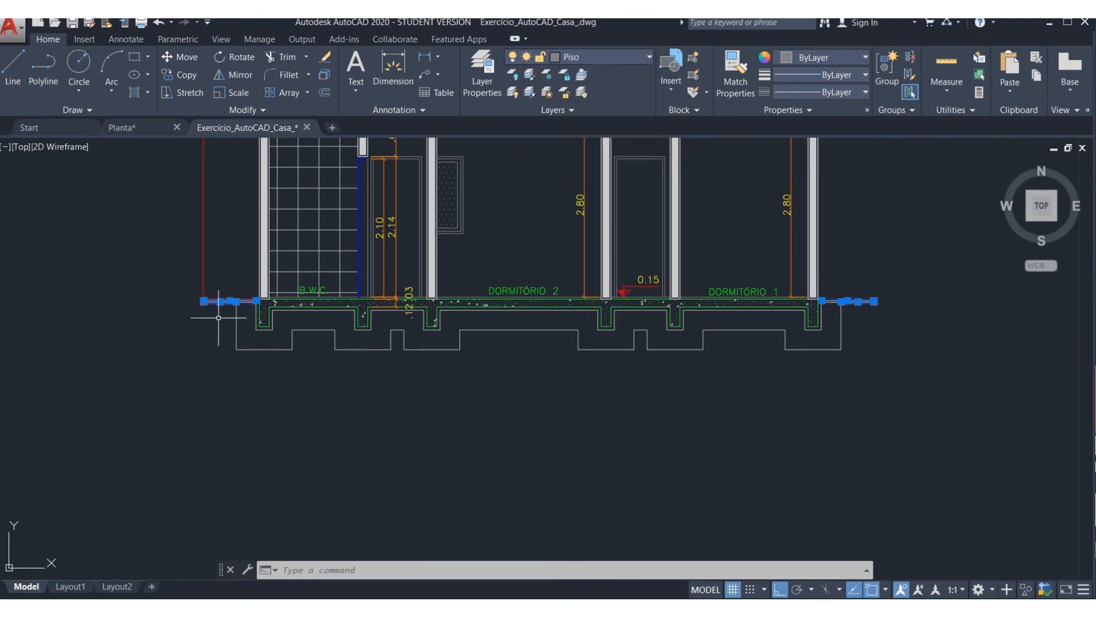
key("Escape")
- Move the upper ground line on each side of the house to the Piso 2 layer
scroll(221, 292, "up", 10)
left_click(220, 385)
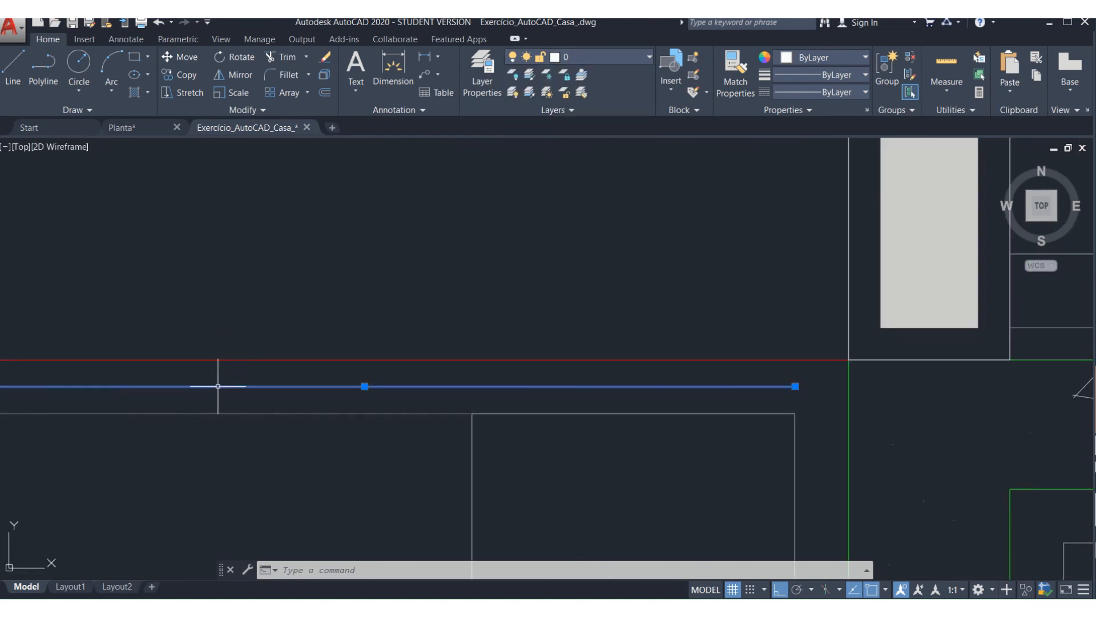
scroll(220, 380, "down", 8)
scroll(482, 374, "up", 6)
scroll(712, 365, "down", 4)
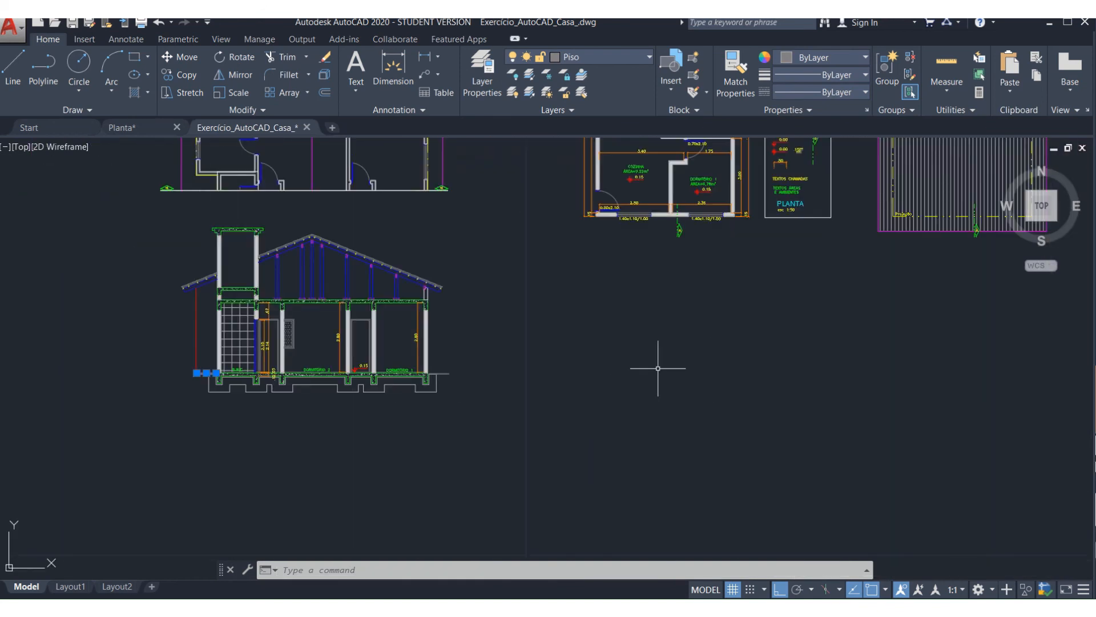
scroll(437, 368, "up", 10)
scroll(420, 404, "up", 4)
left_click(422, 412)
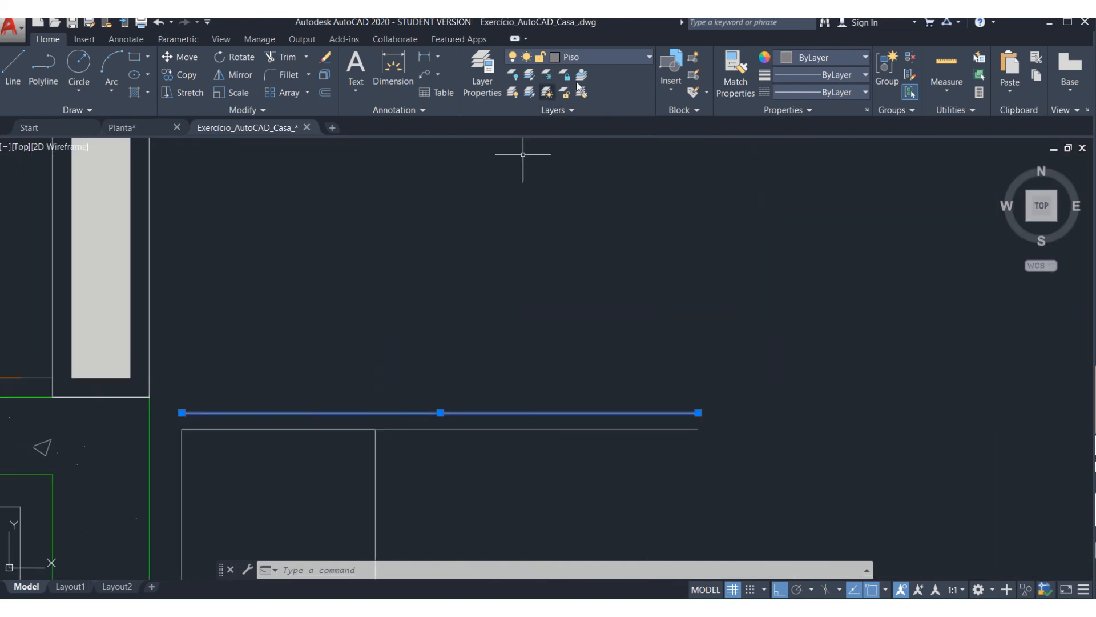
left_click(586, 56)
left_click(590, 434)
key("Escape")
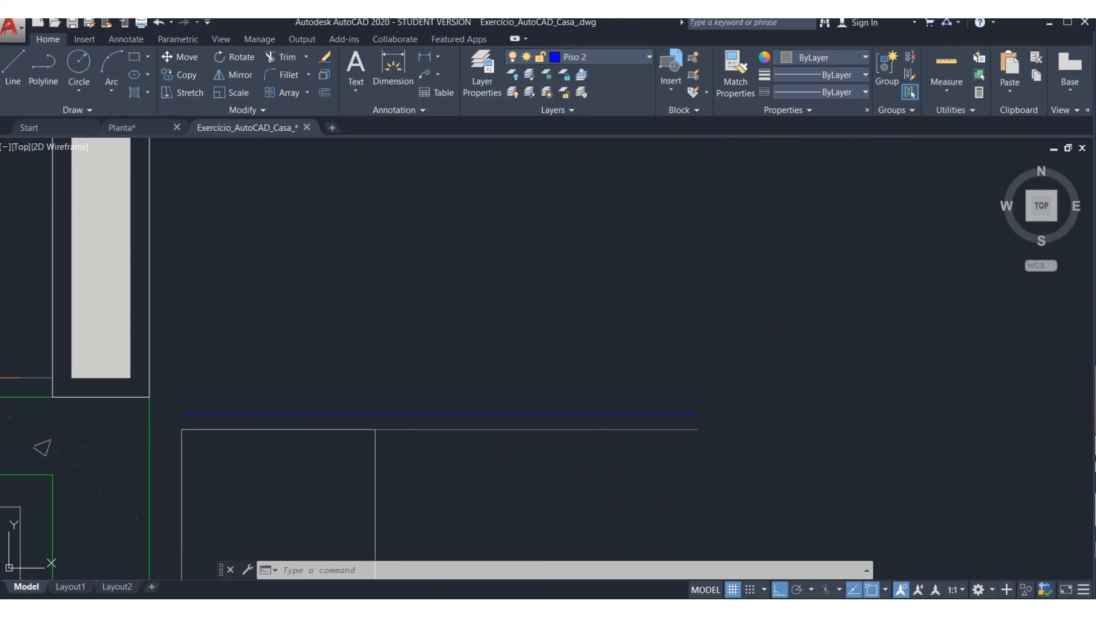
- Hatch the inside of the closed foundation outline with the ANSI38 pattern
scroll(862, 311, "down", 5)
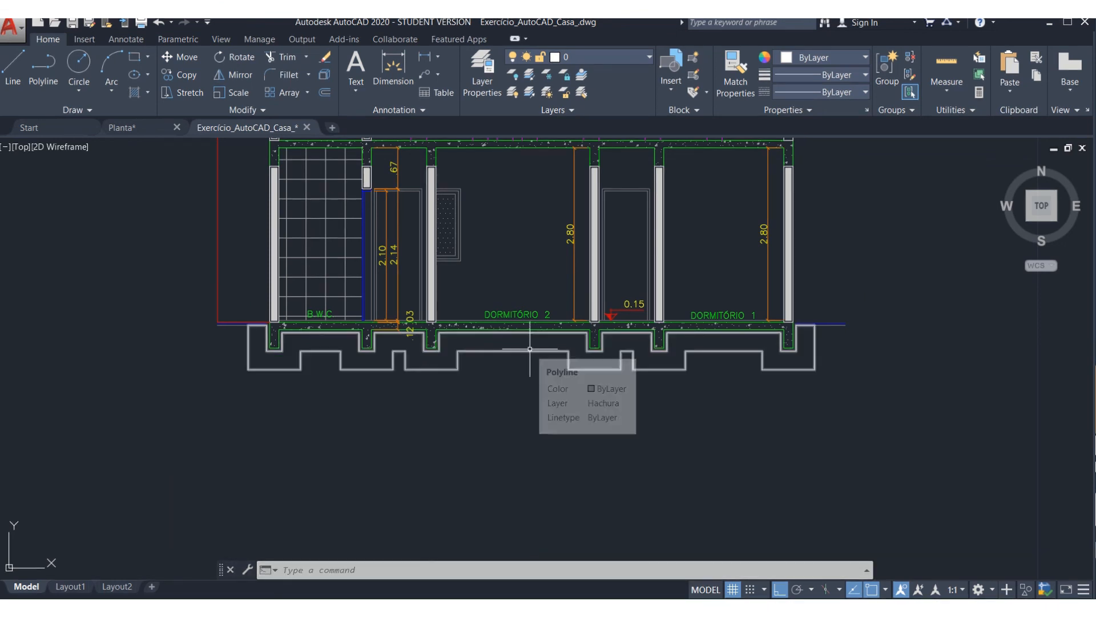
type("h")
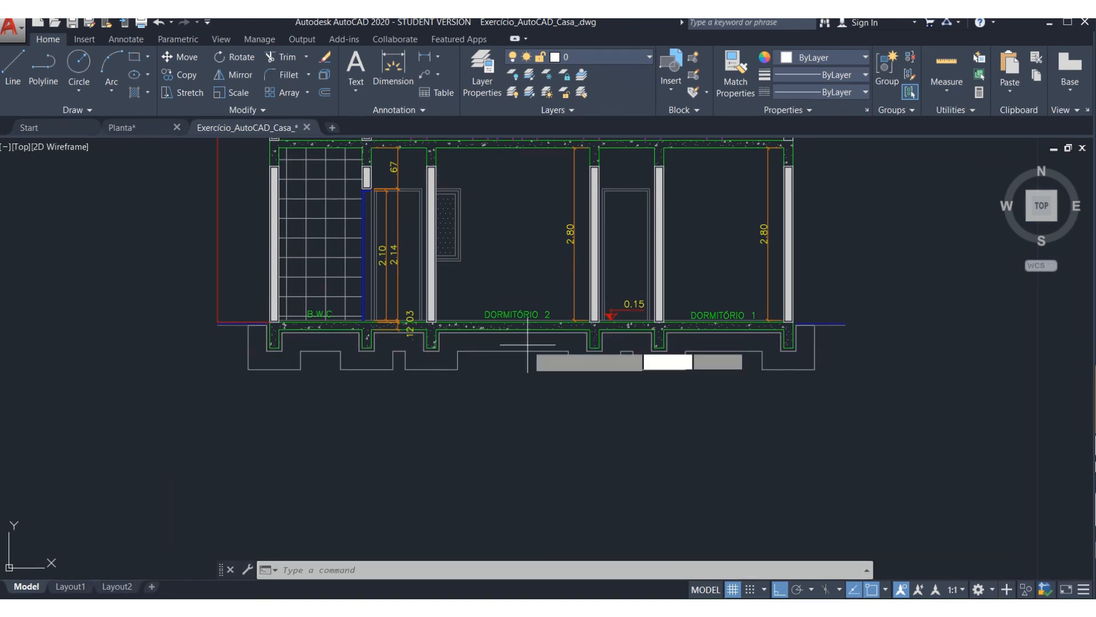
key("Return")
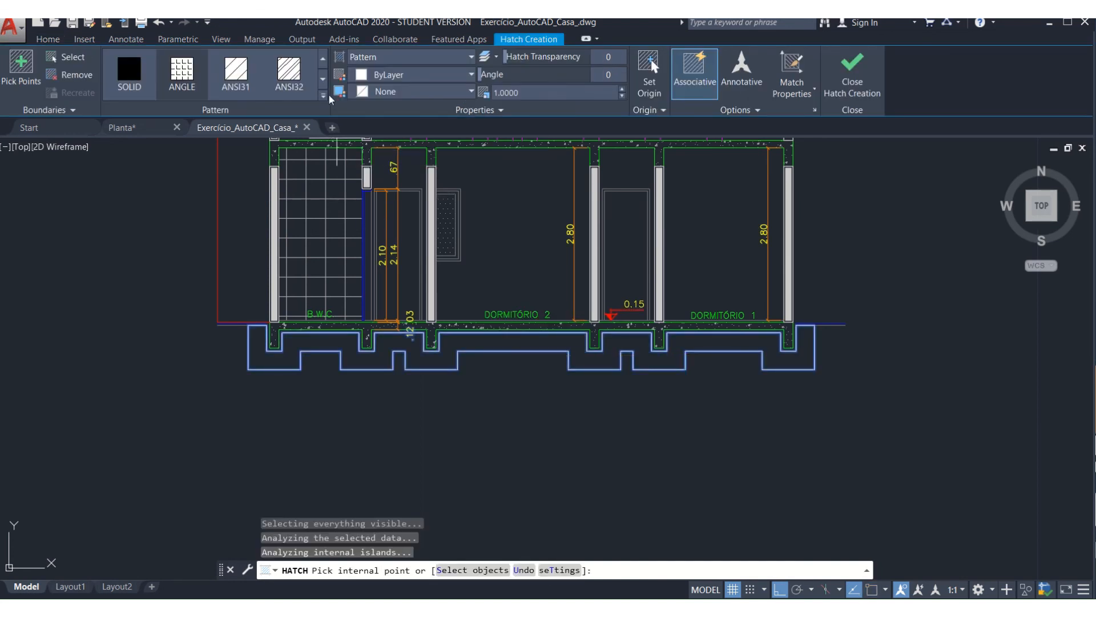
left_click(323, 96)
left_click(182, 179)
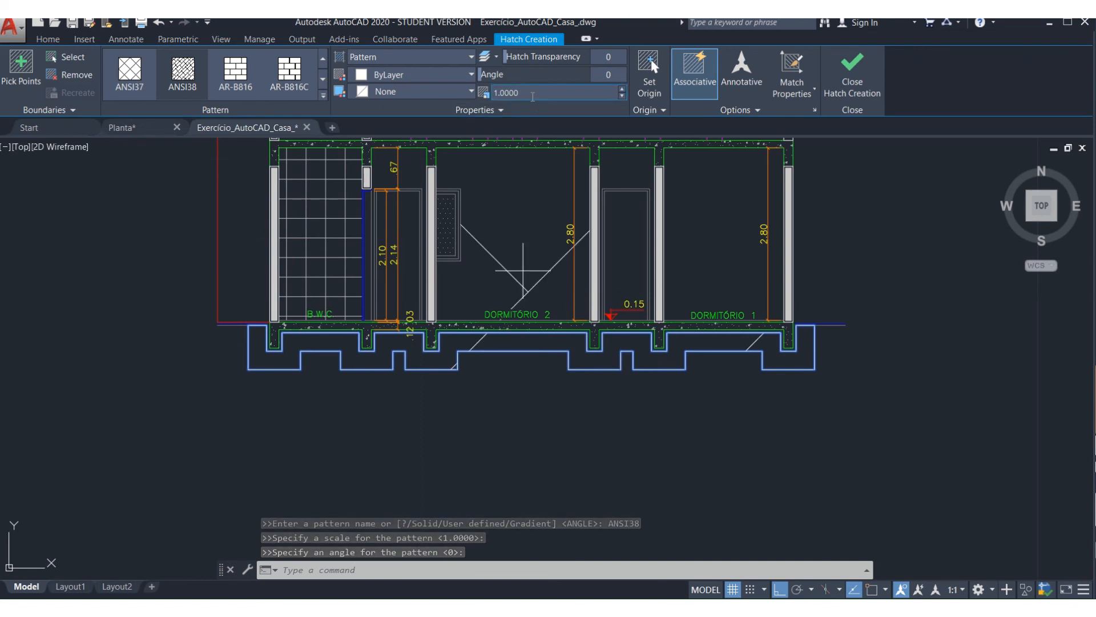
- Try the foundation hatch at scales 0.5 and 0.05
left_click(493, 94)
key("BackSpace")
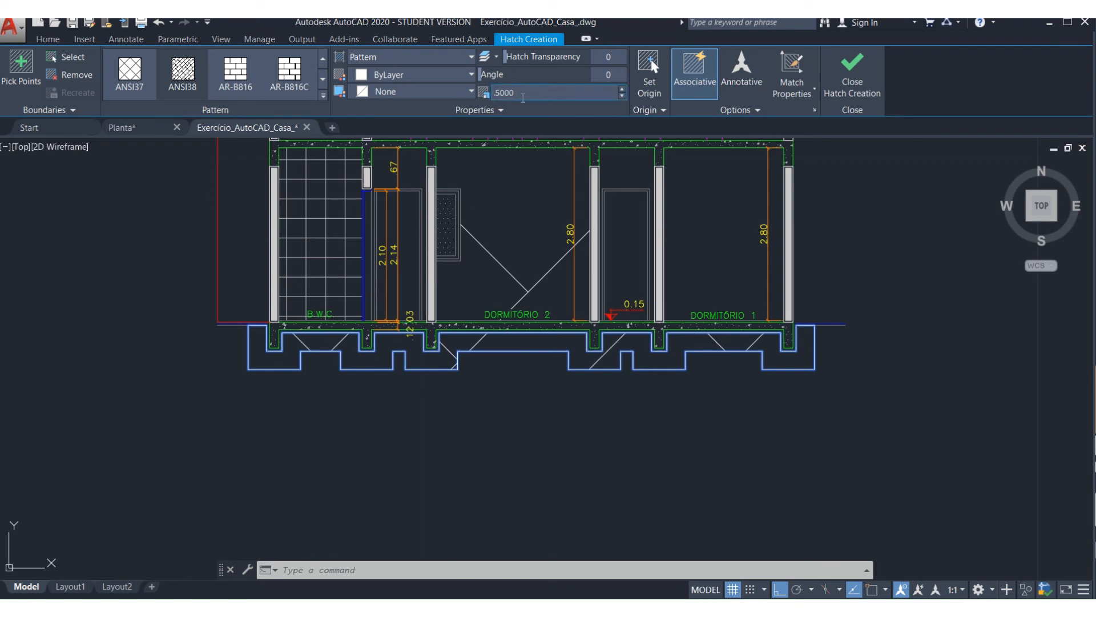
key("Return")
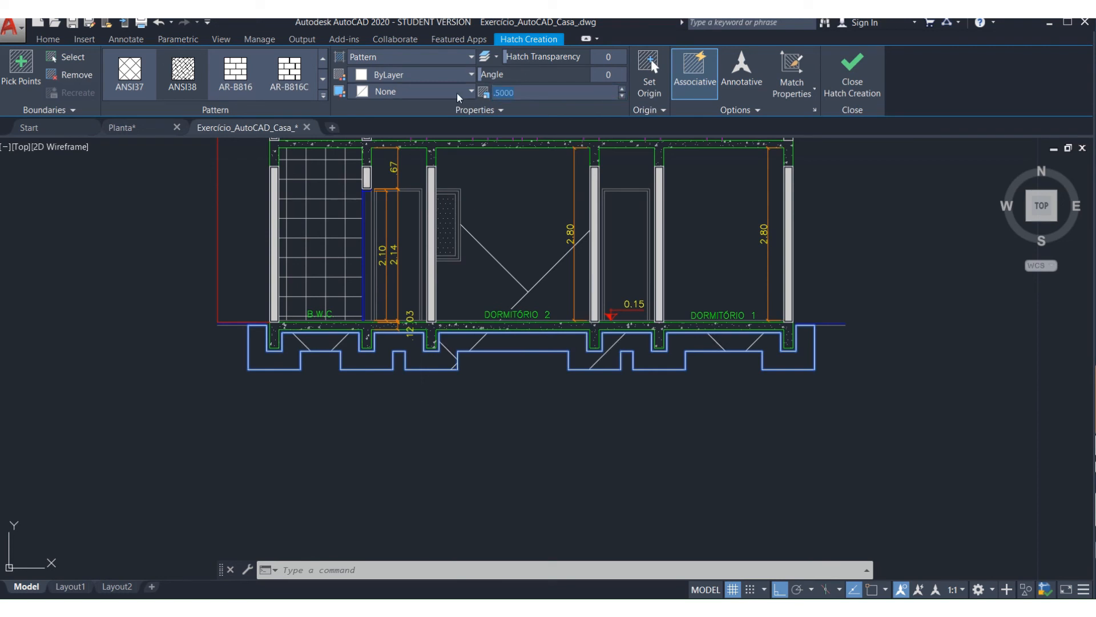
type(".05")
key("Return")
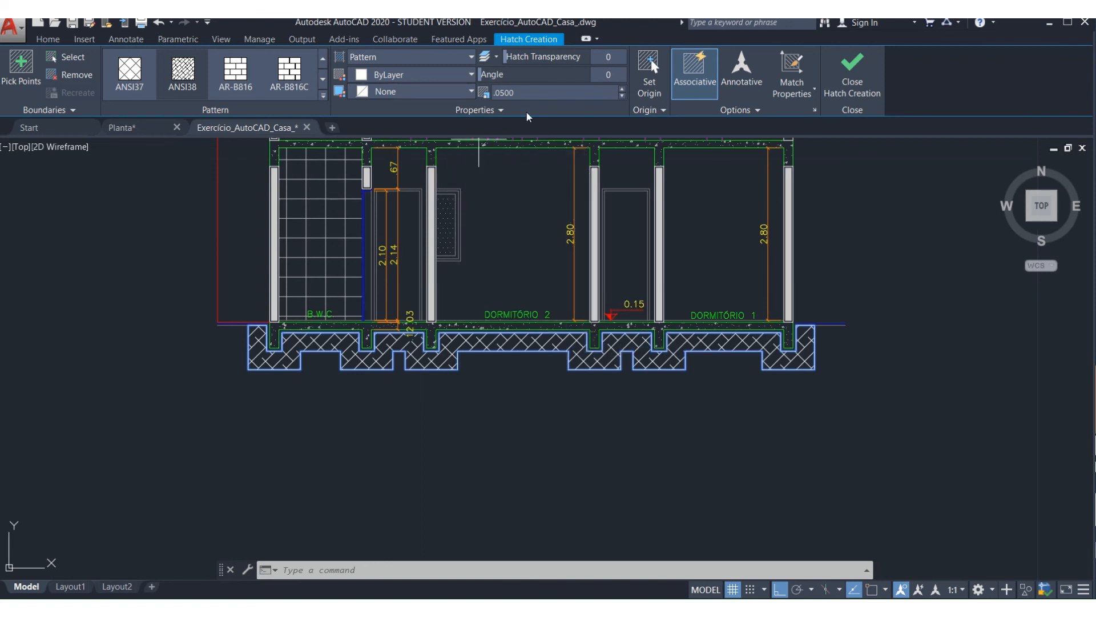
- Set the foundation hatch scale to 0.03 and finish the hatch
left_click_drag(534, 97, 488, 99)
key("Return")
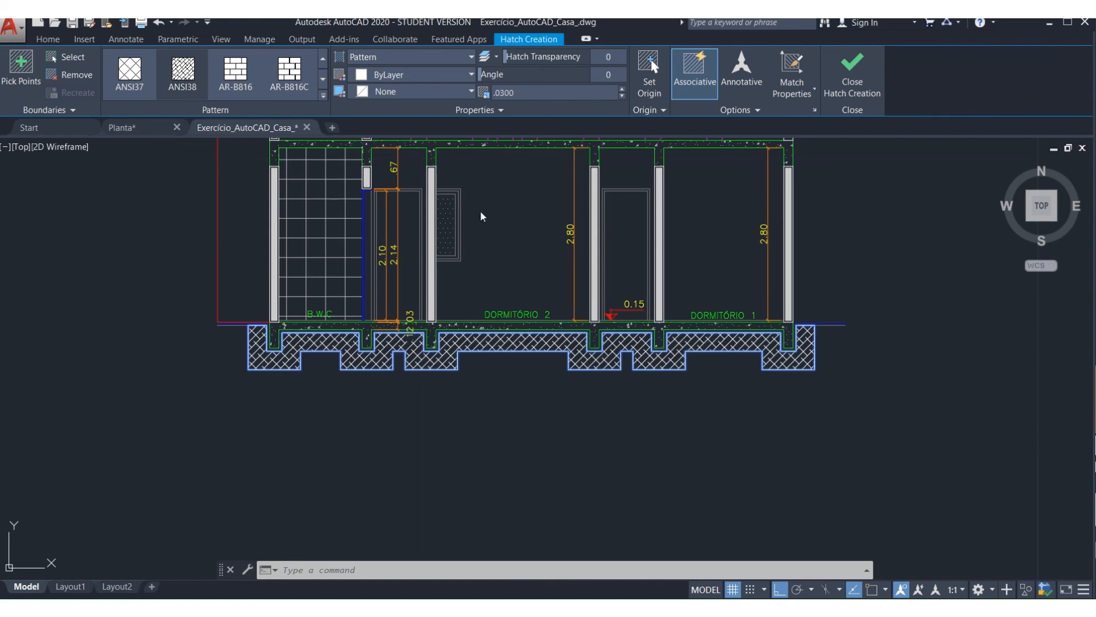
key("Escape")
- Assign the foundation hatch to the Hachura layer
scroll(501, 370, "up", 4)
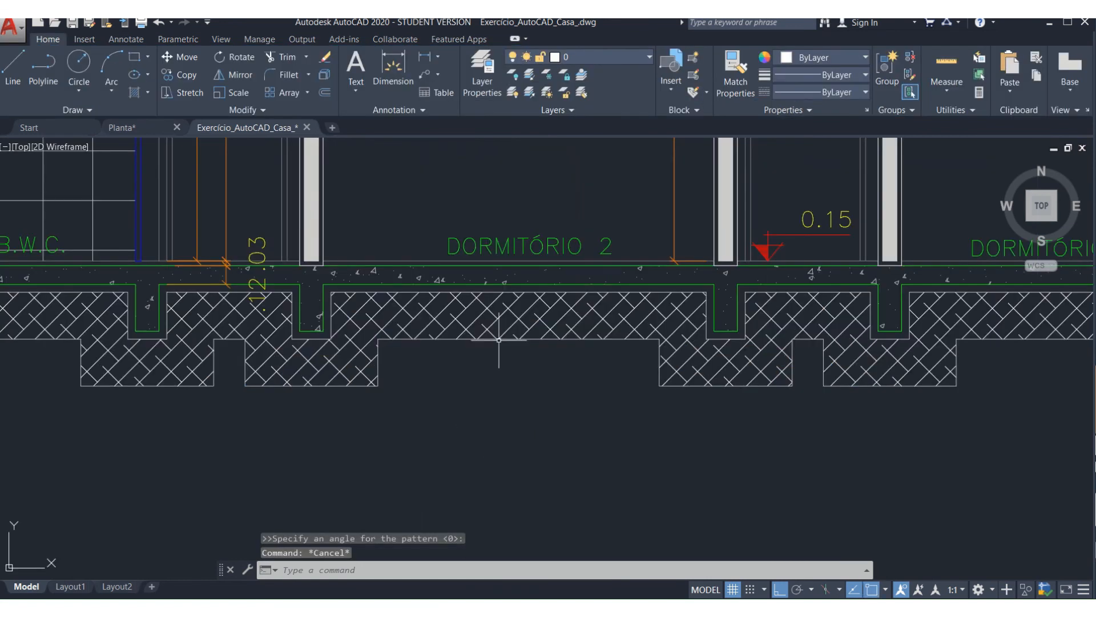
left_click(500, 326)
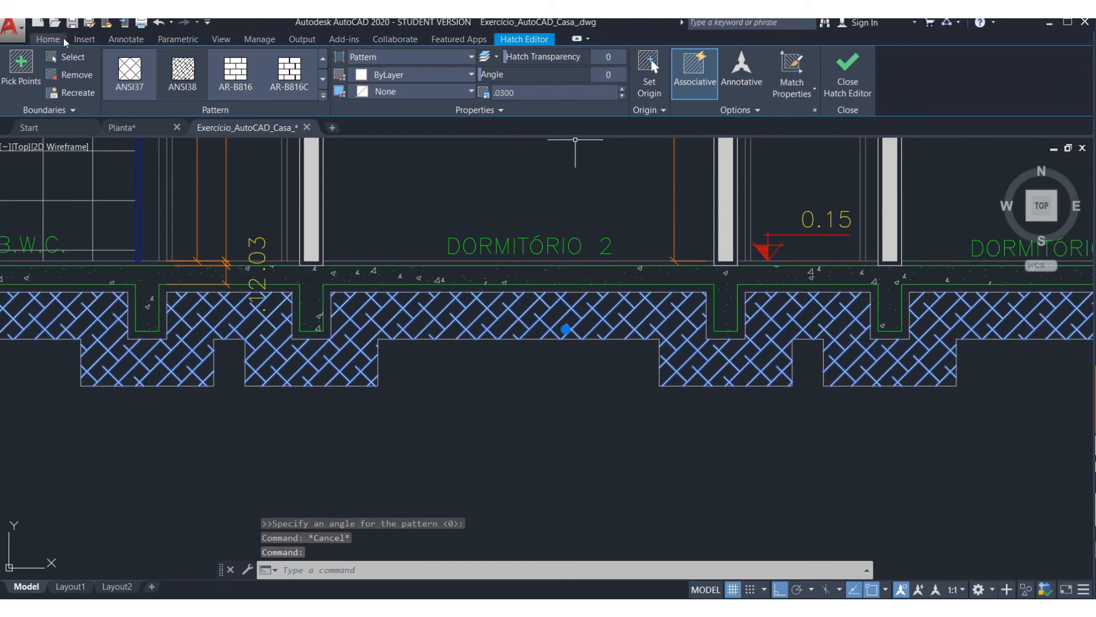
left_click(48, 38)
left_click(577, 57)
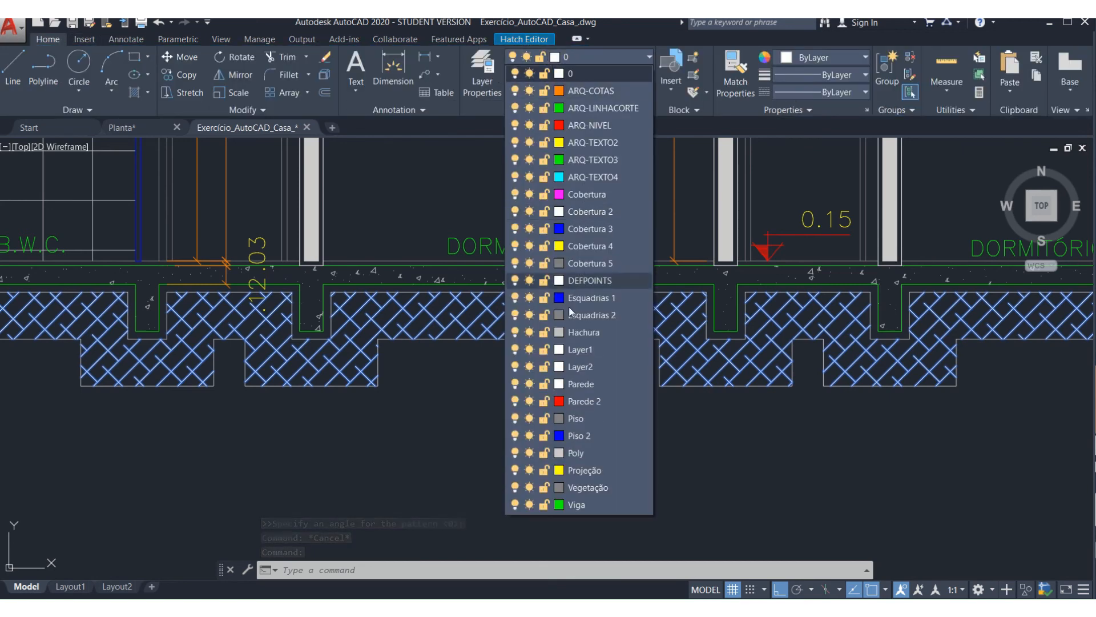
left_click(580, 330)
key("Escape")
key("Escape")
scroll(445, 428, "down", 4)
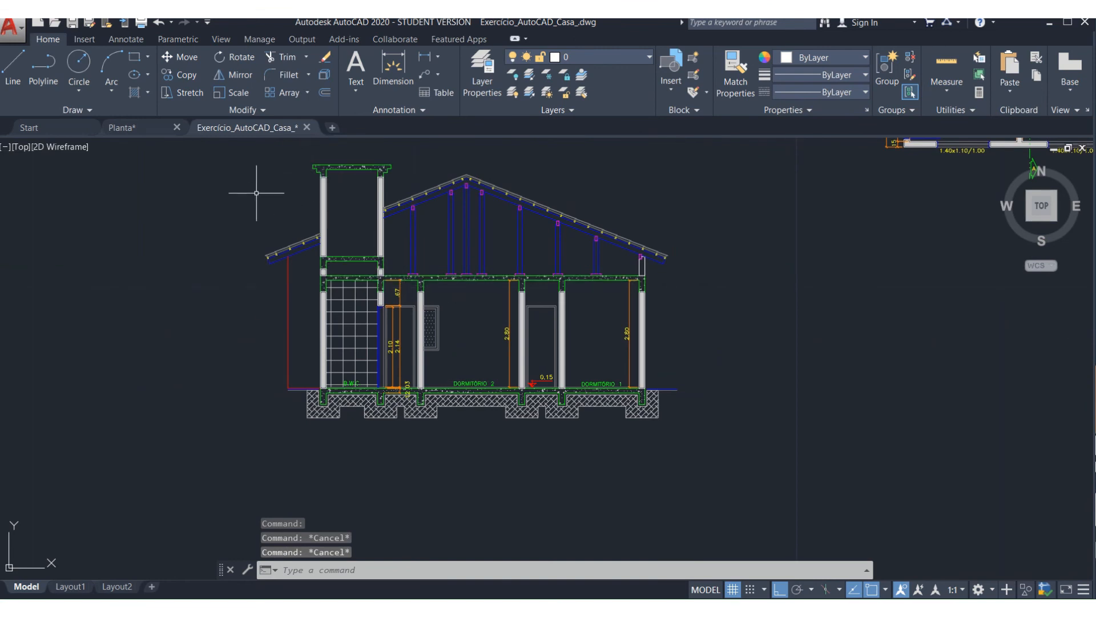
scroll(255, 194, "up", 1)
scroll(246, 192, "down", 1)
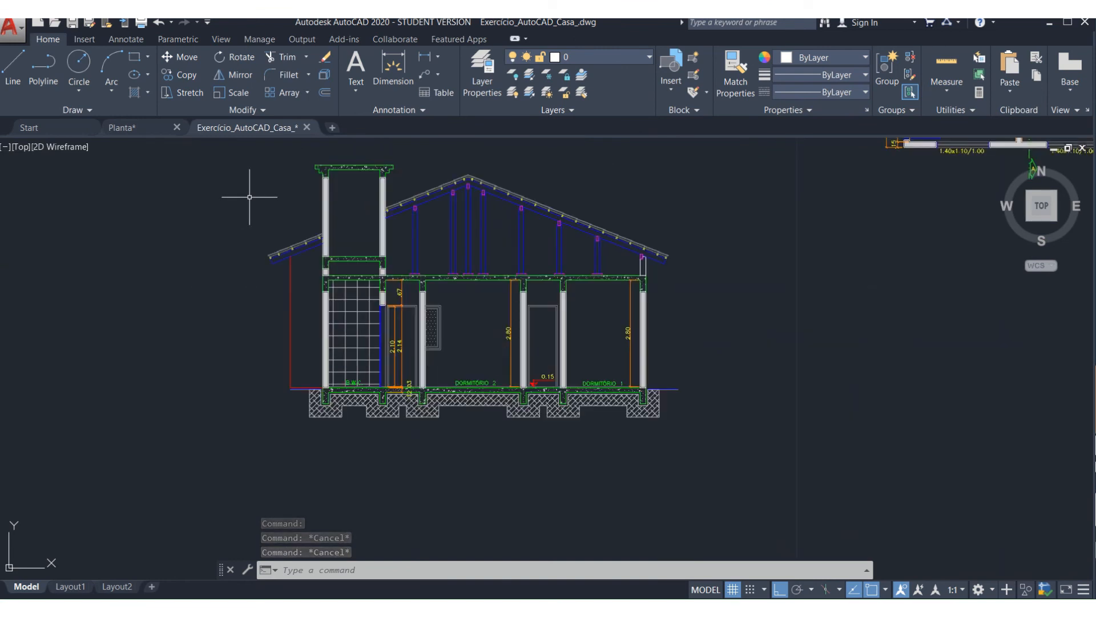
type("m")
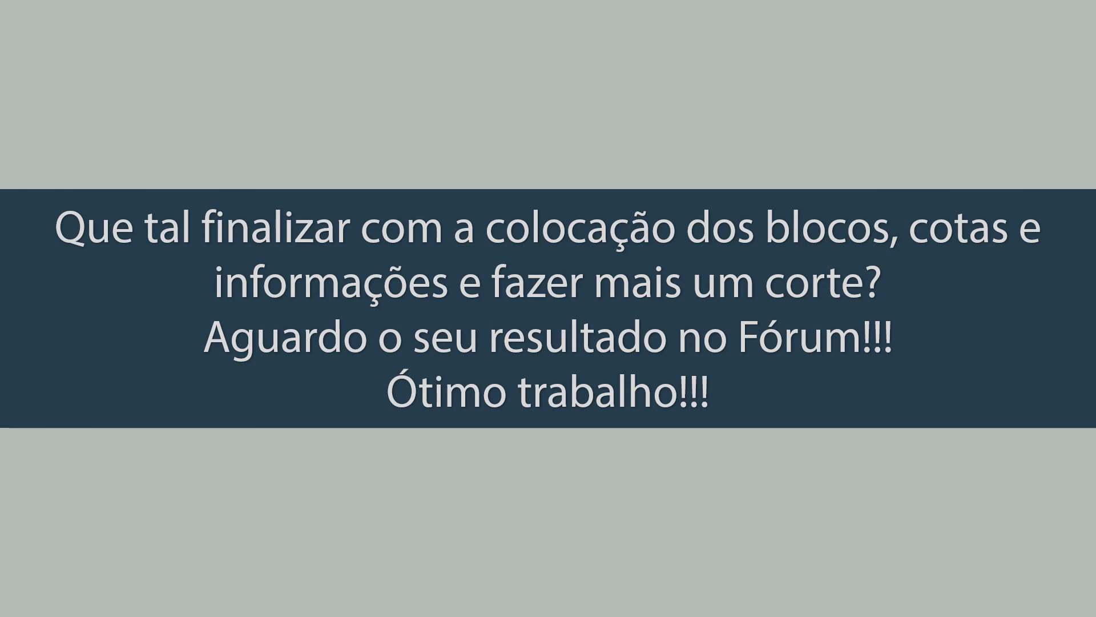